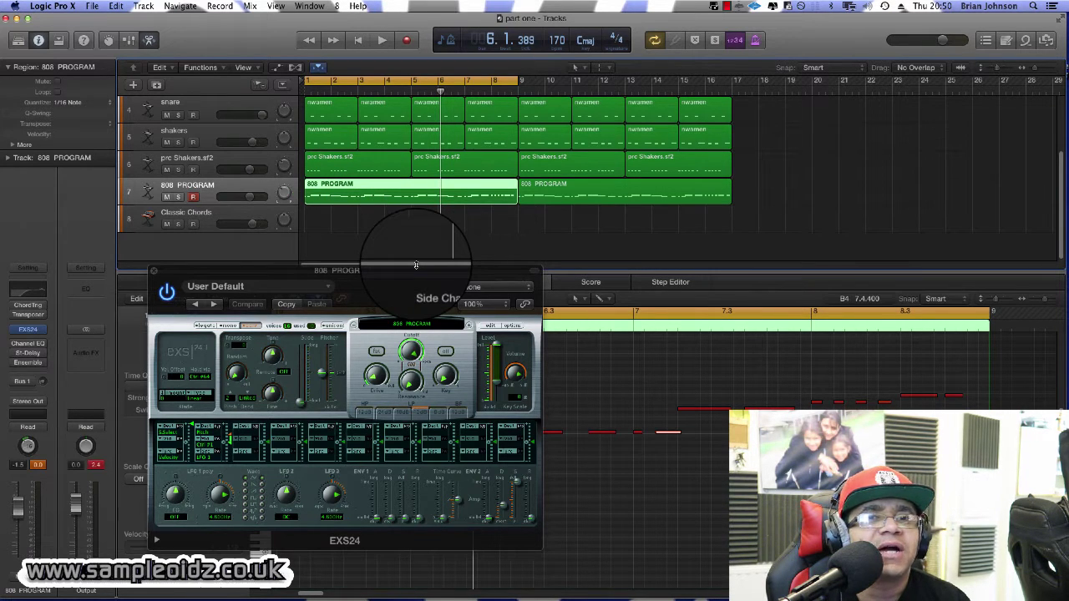
Extend the cycle range to the end of the regions at bar 17 and play back the arrangement.
click(372, 222)
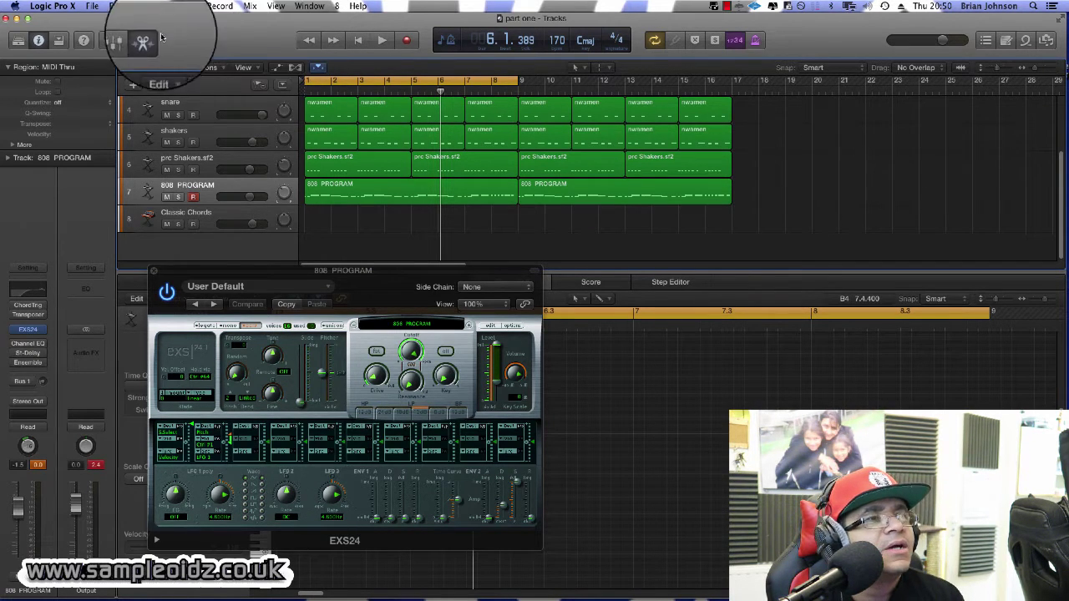
key(space)
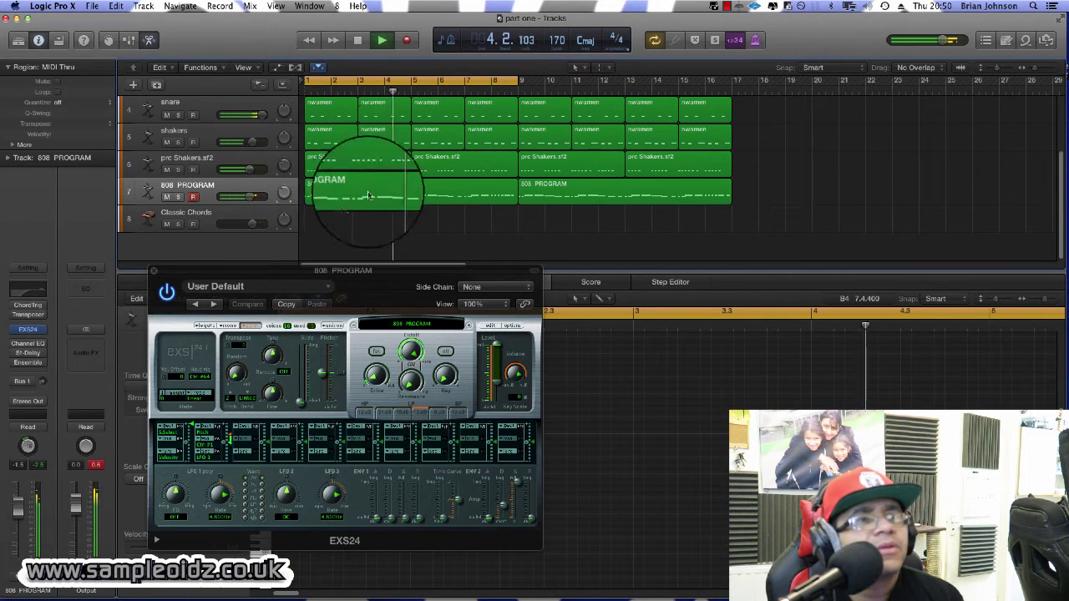
key(space)
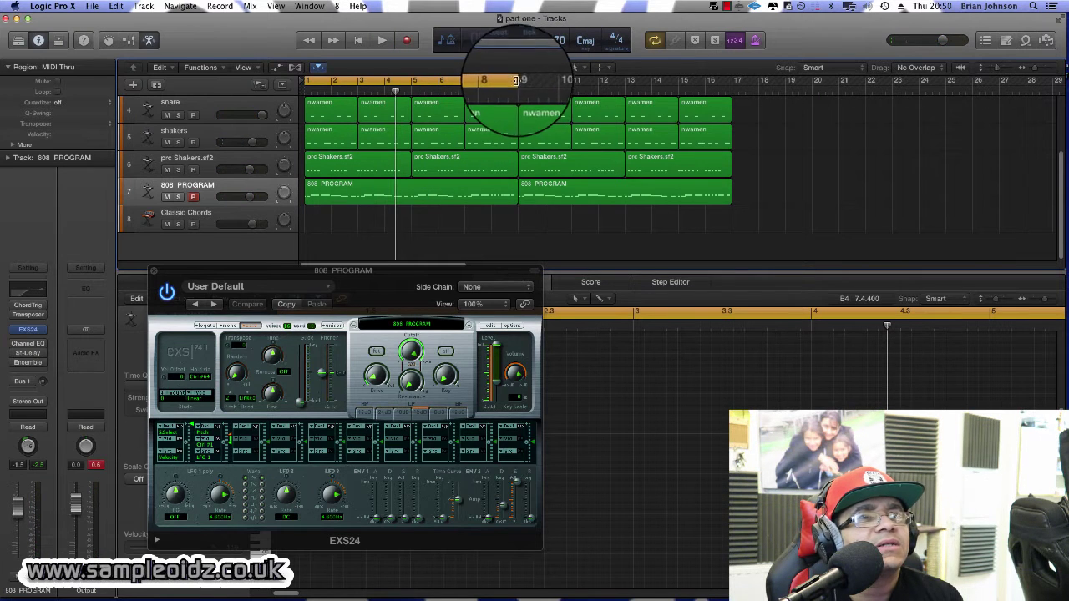
drag(516, 82, 733, 86)
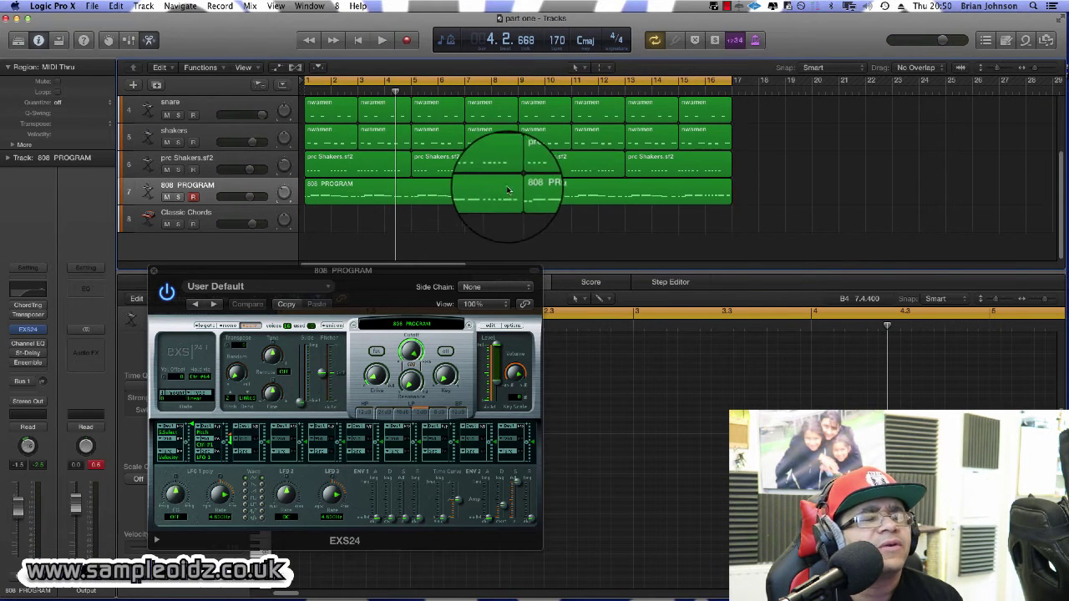
key(space)
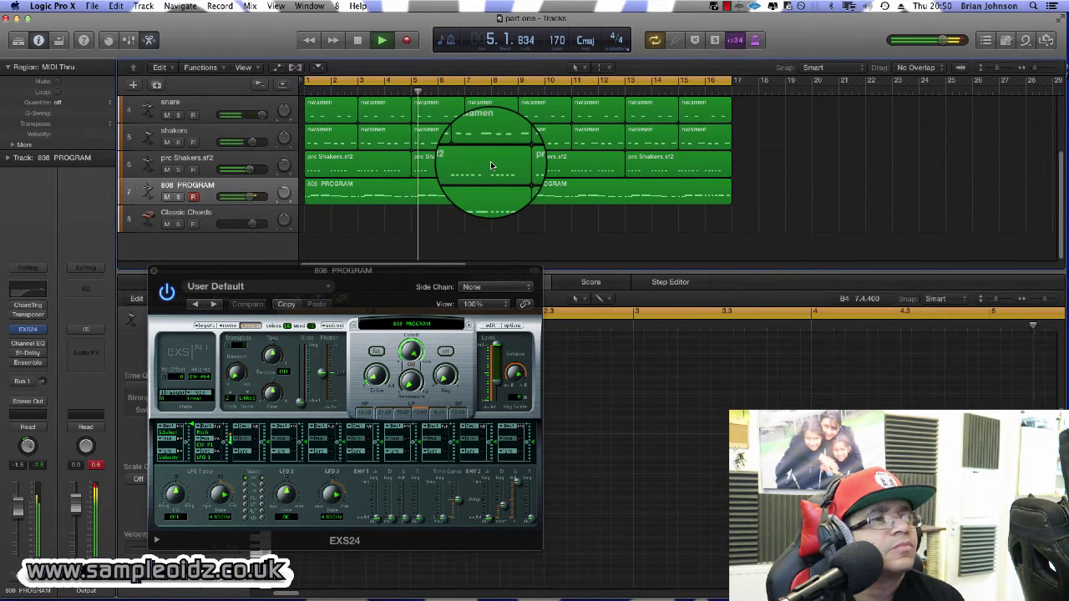
Close the 808 PROGRAM sampler window and add a new software instrument track below the 808 PROGRAM track.
drag(274, 272, 746, 149)
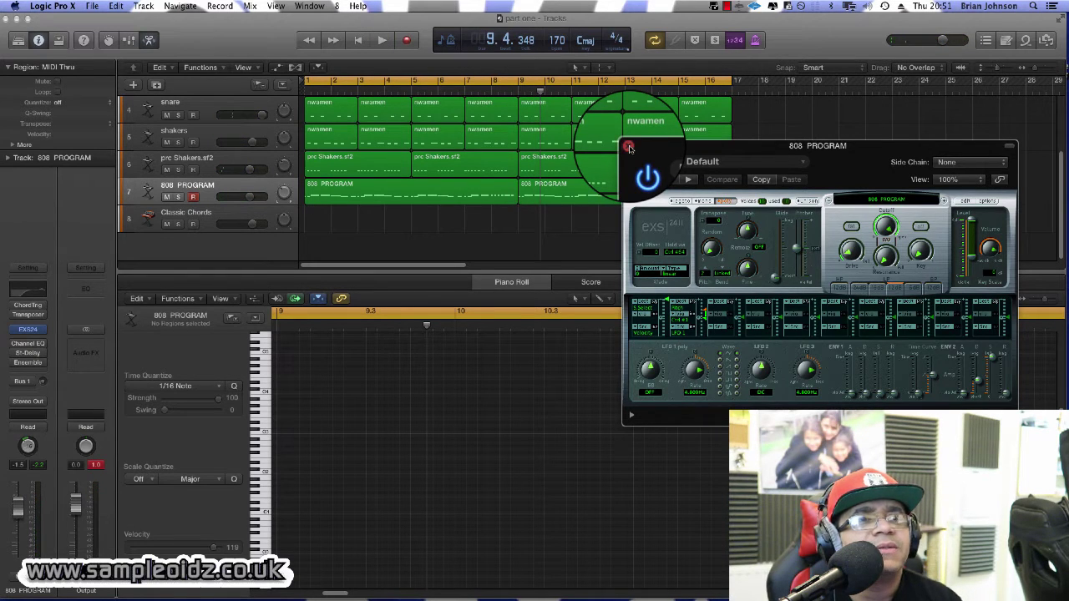
click(629, 147)
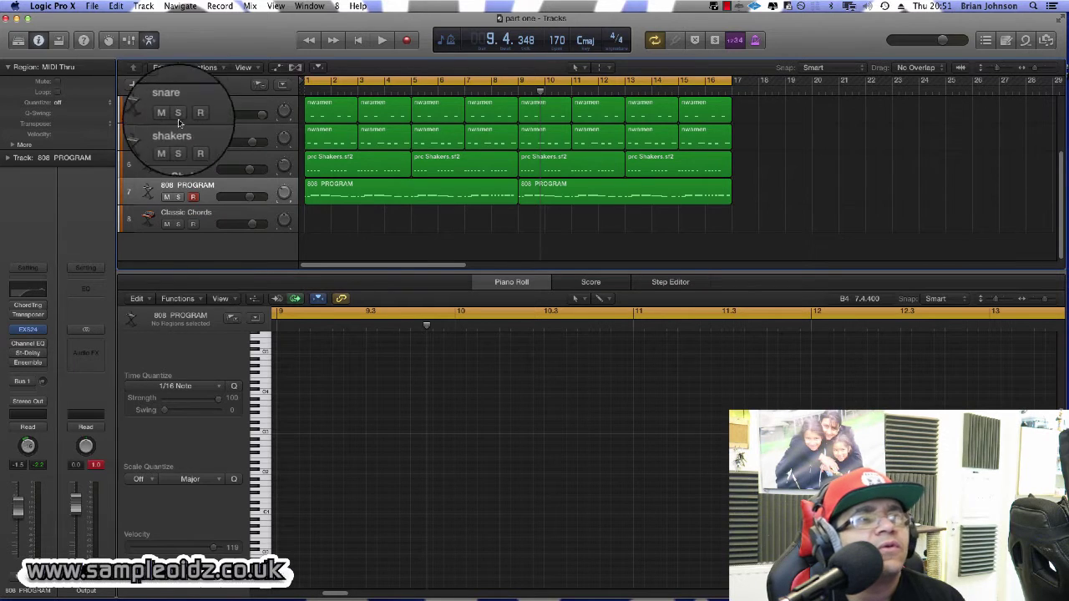
click(159, 67)
click(185, 55)
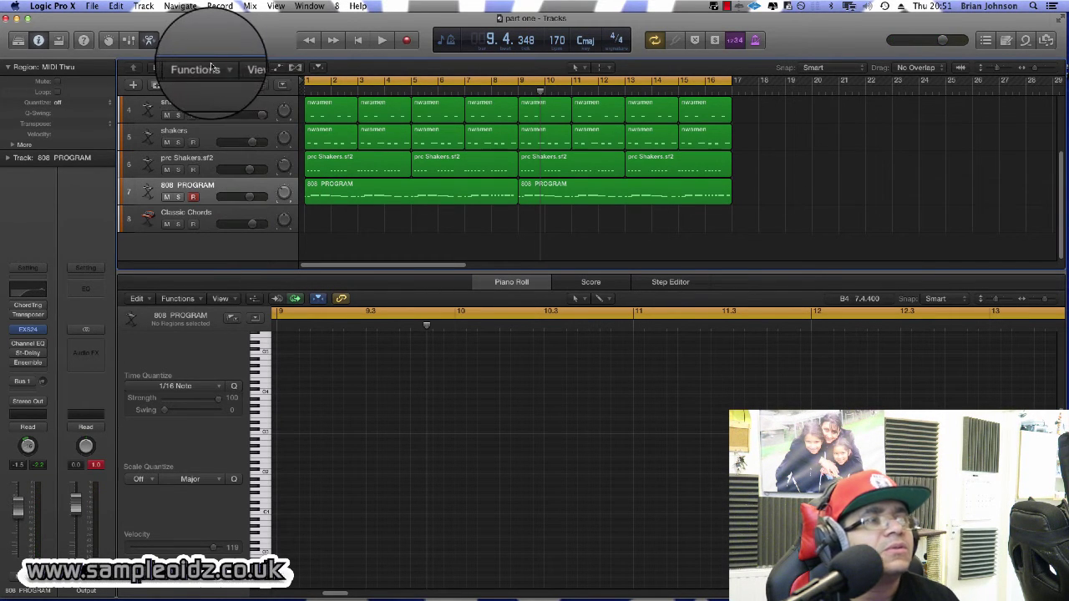
click(164, 6)
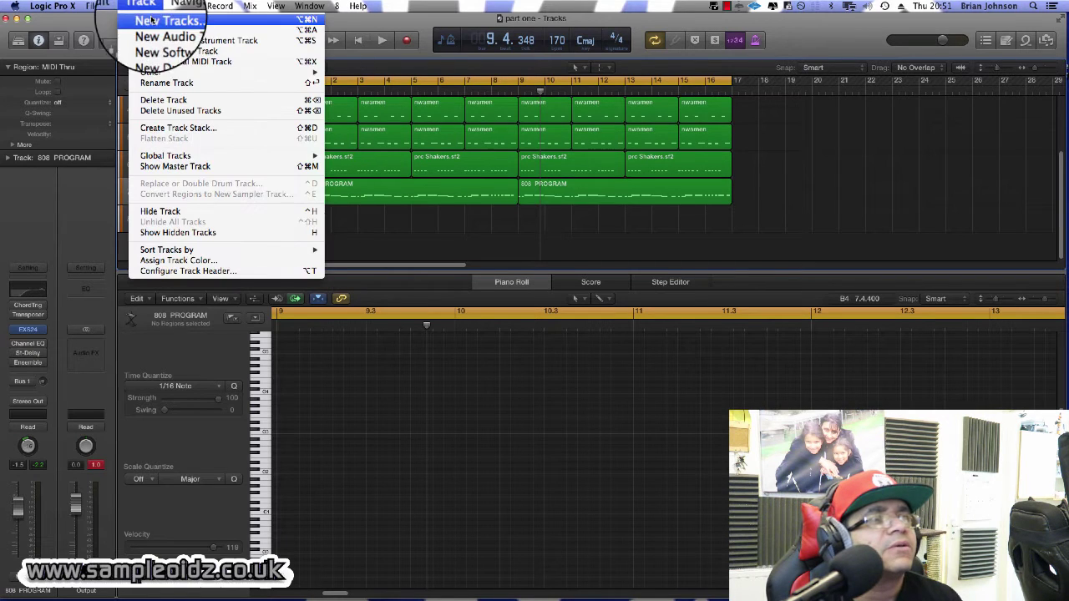
click(175, 40)
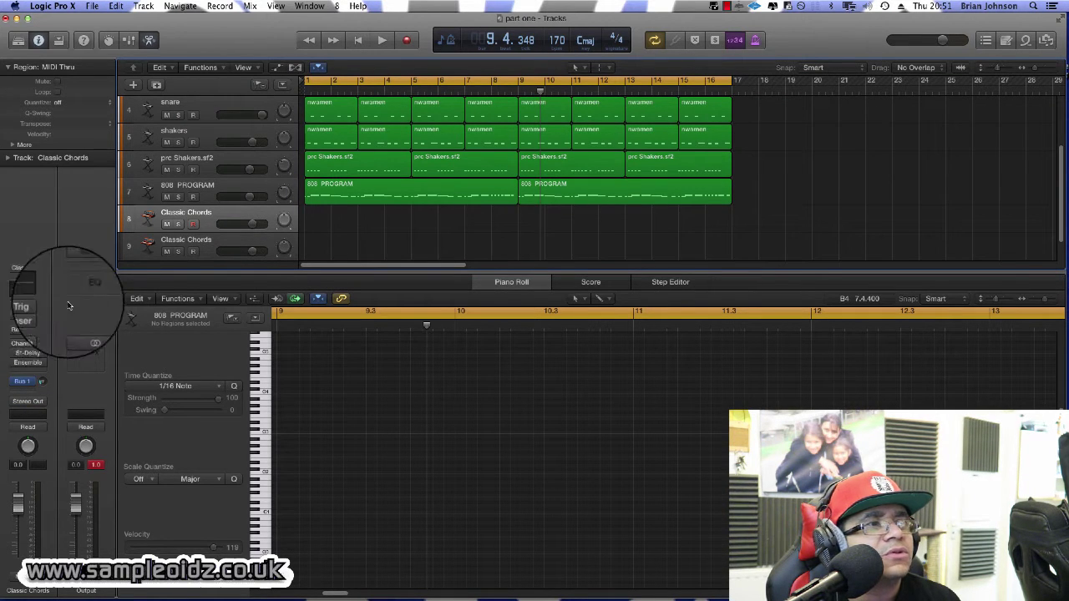
Replace the new track's Retro Synth with a stereo EXS24 sampler.
click(27, 382)
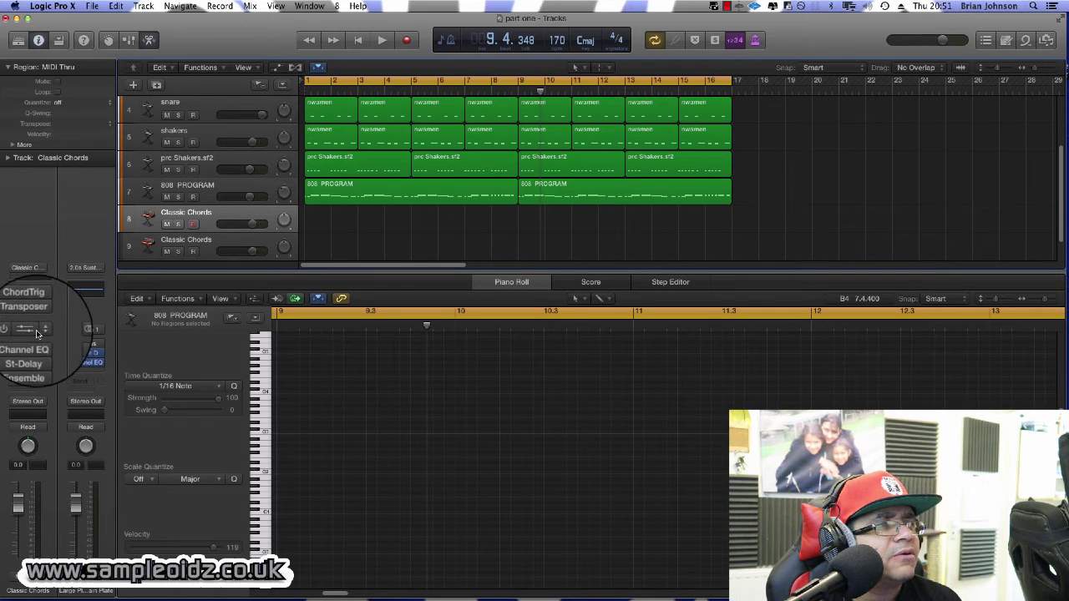
click(37, 334)
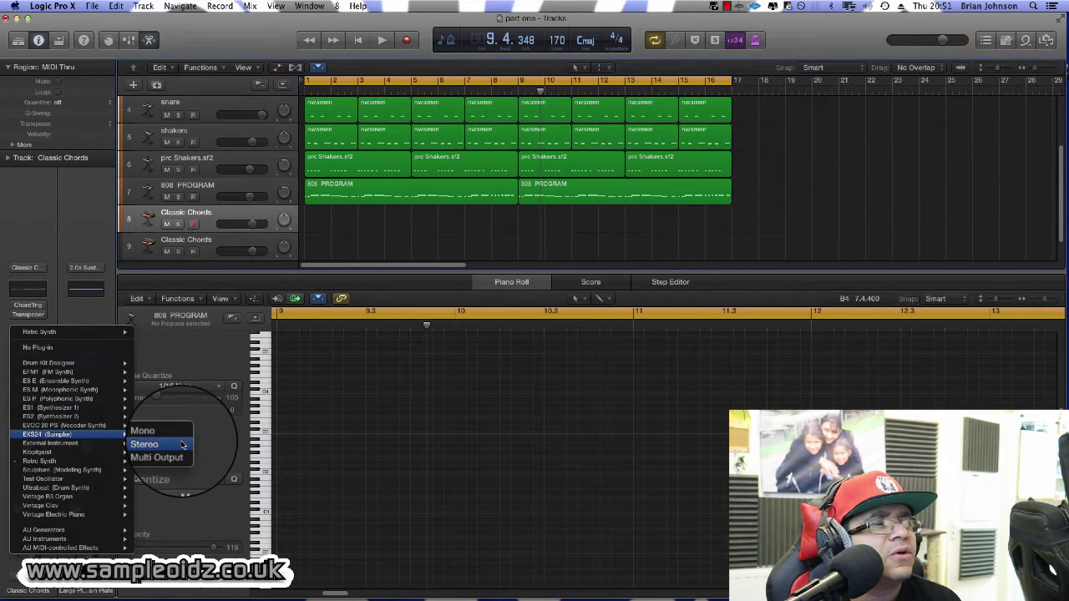
click(182, 445)
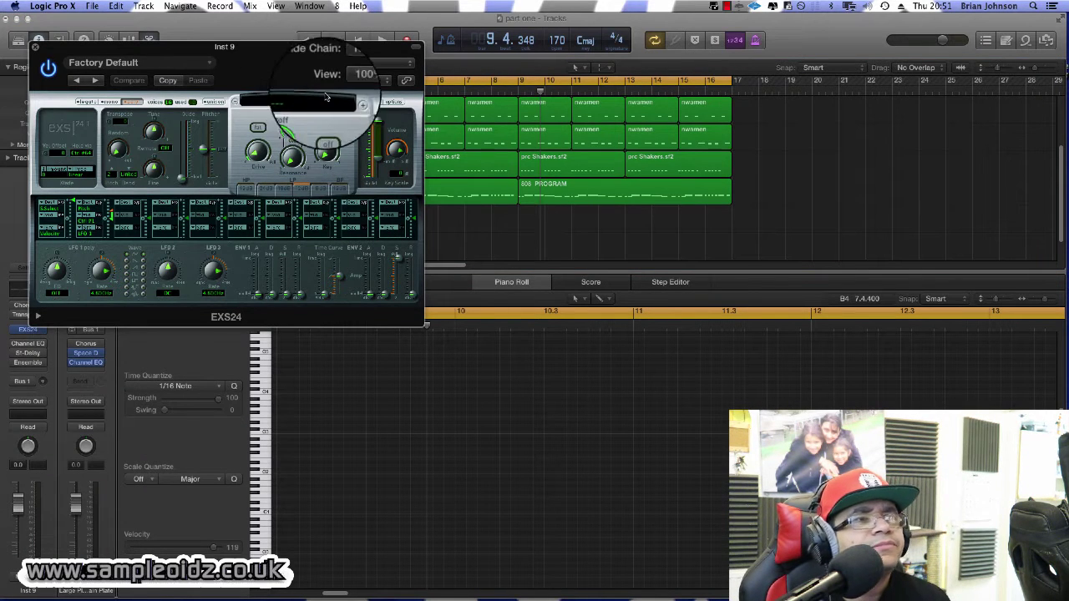
click(307, 101)
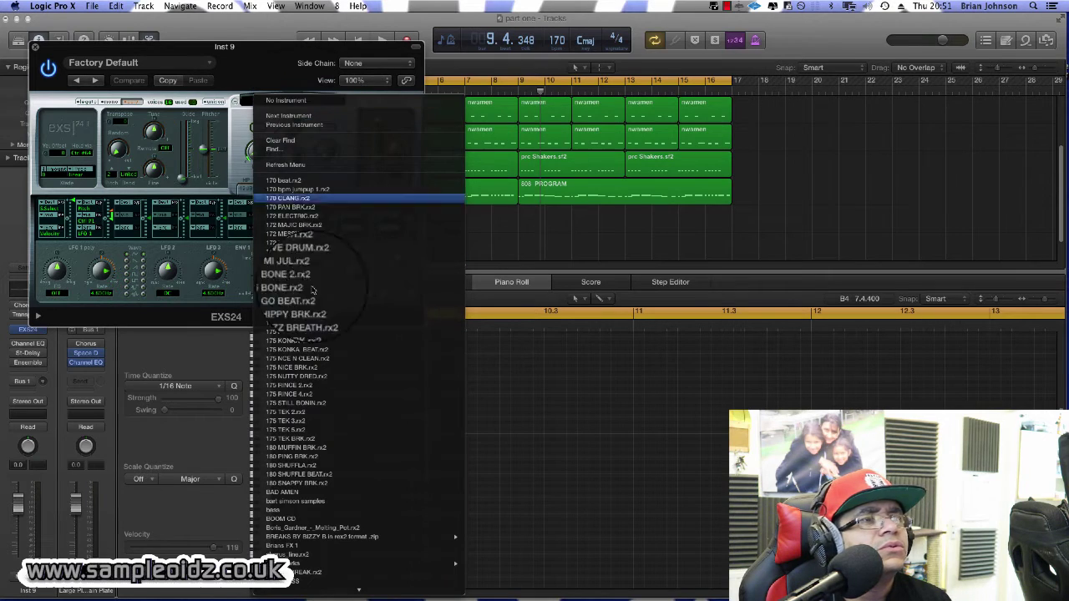
mouse_move(328, 537)
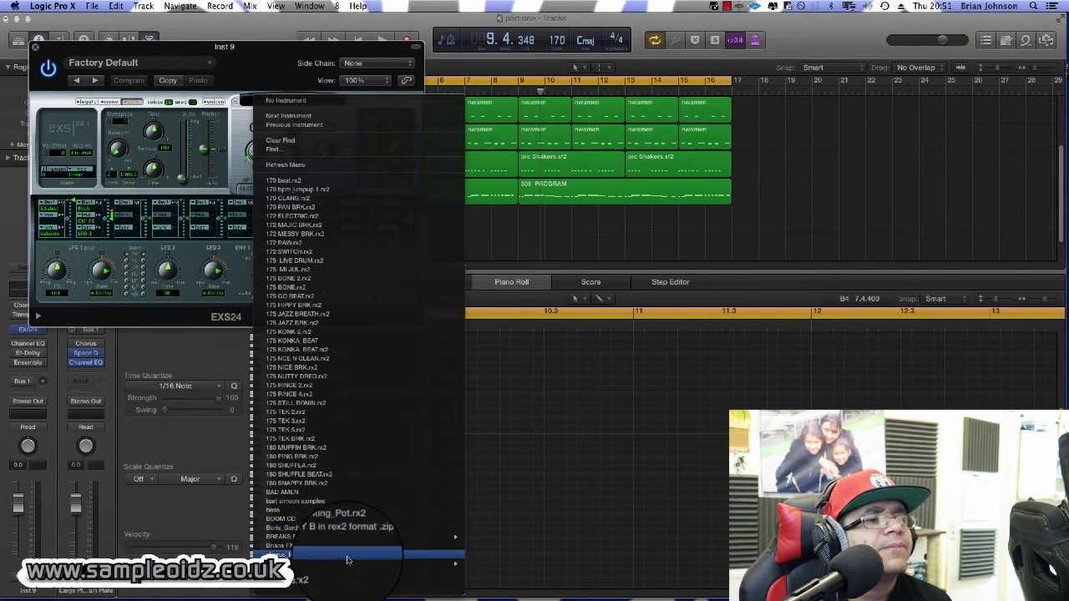
scroll(334, 527, down, 4)
mouse_move(349, 518)
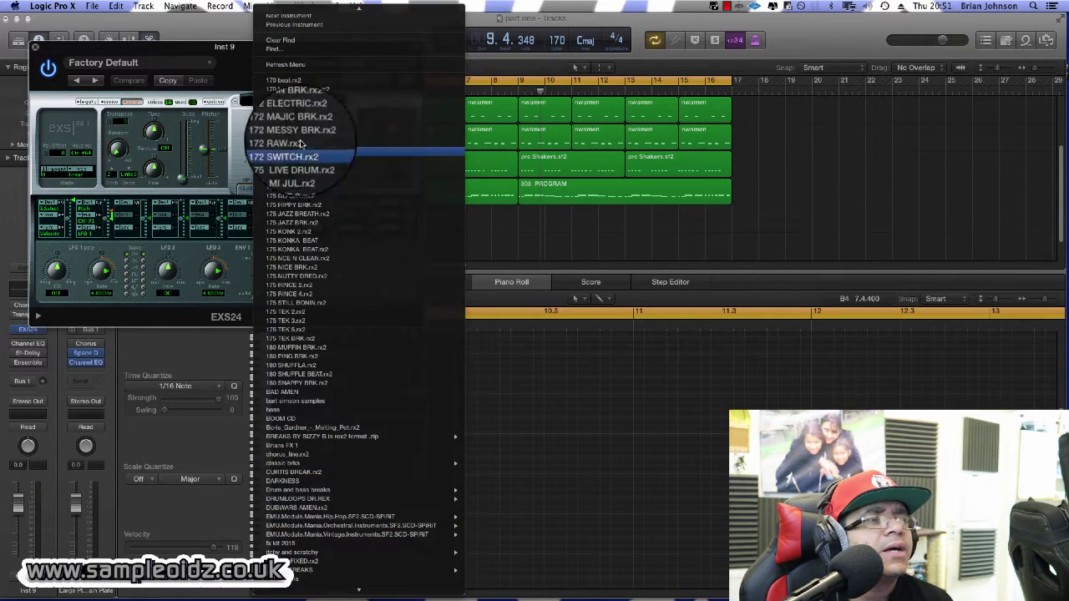
click(242, 73)
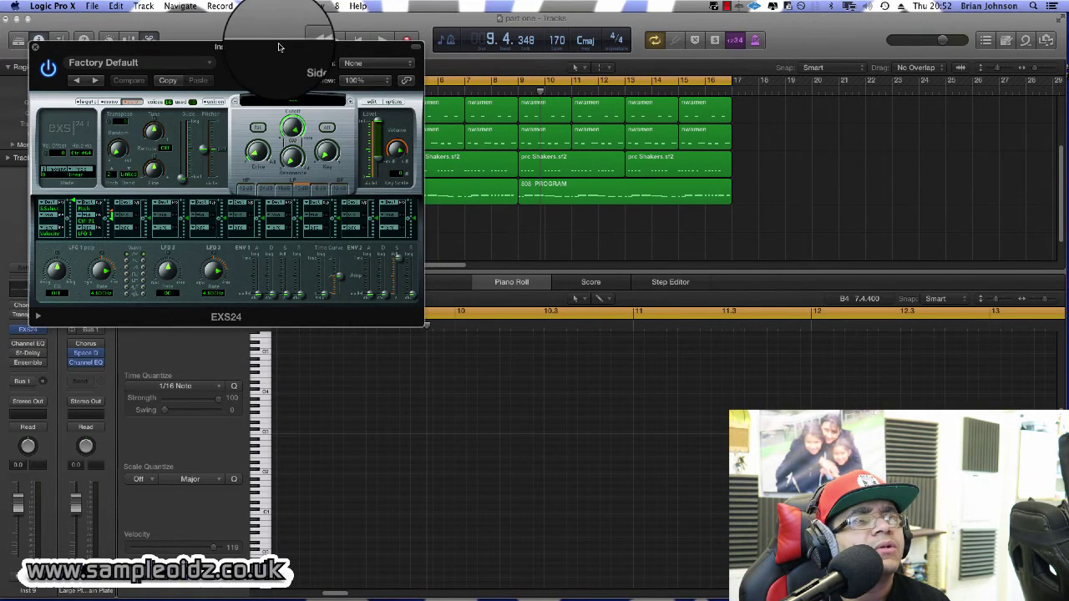
Open the EXS24 instrument editor and create a new empty sampler instrument.
drag(303, 52, 568, 189)
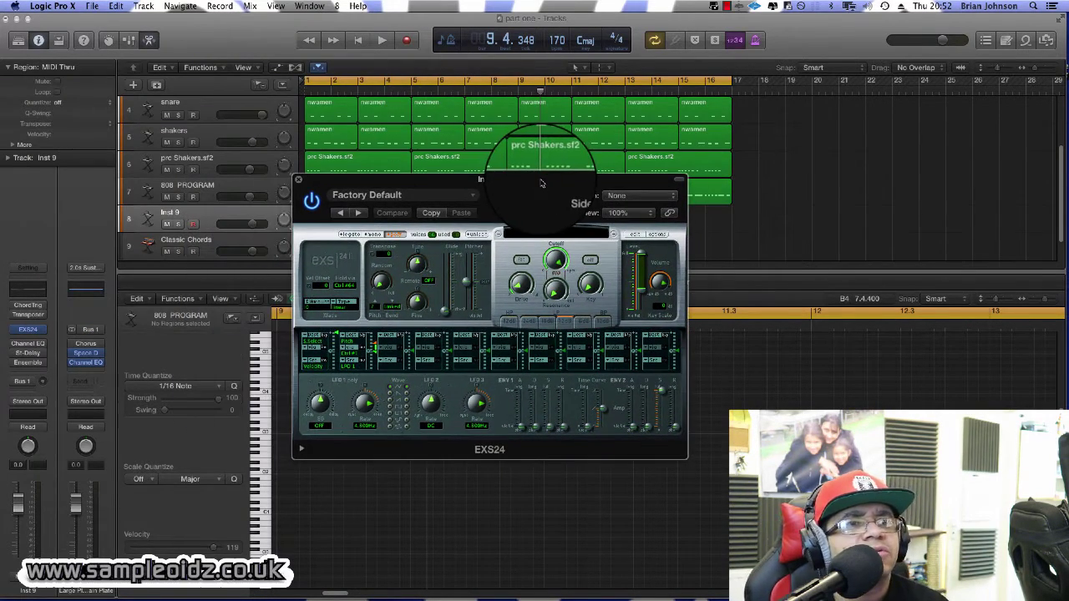
click(636, 234)
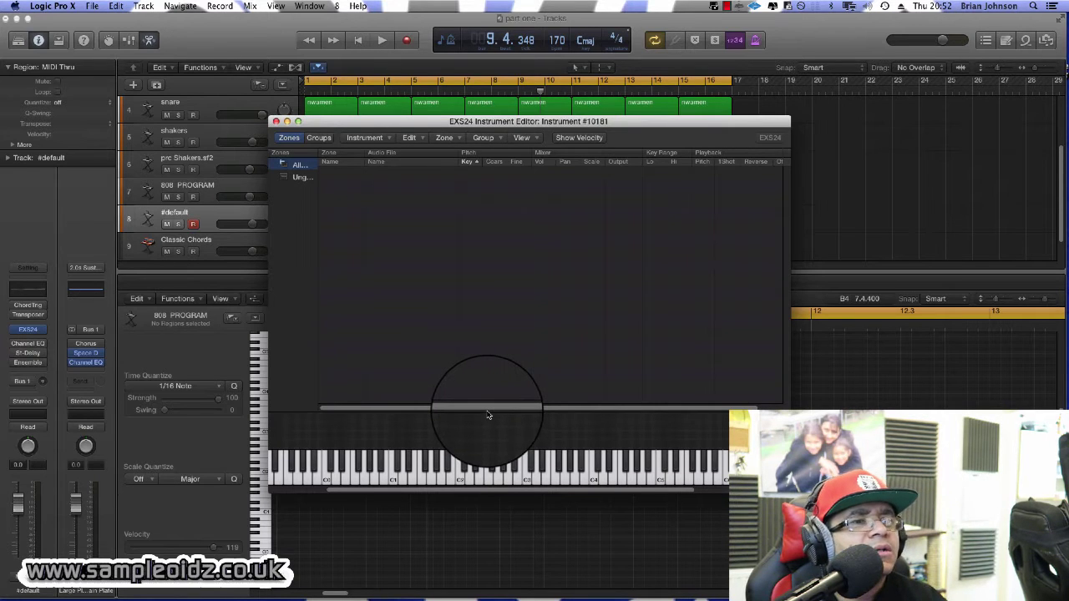
click(365, 138)
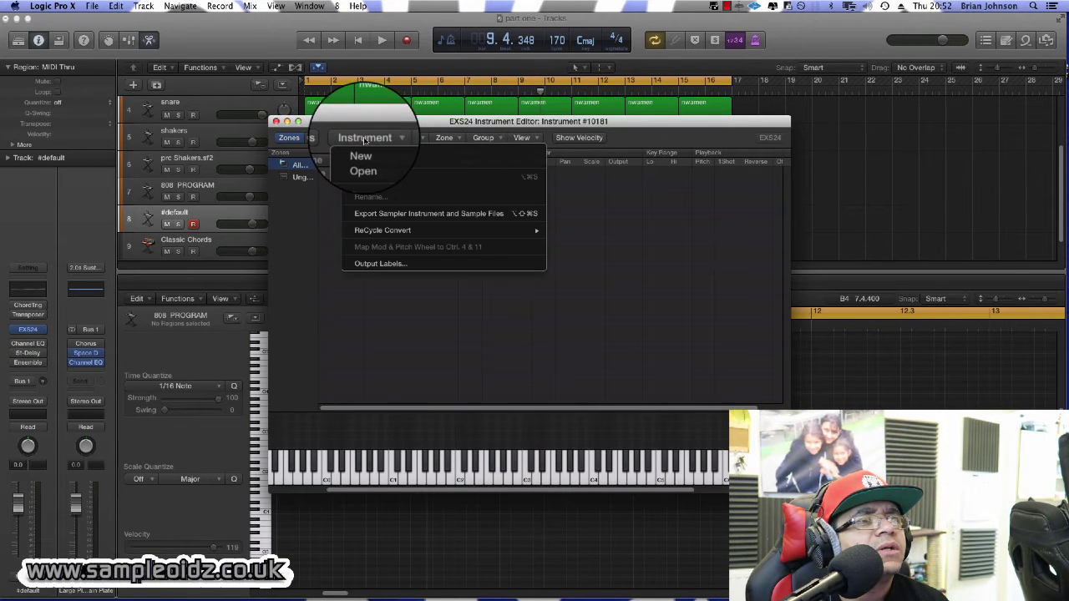
click(363, 149)
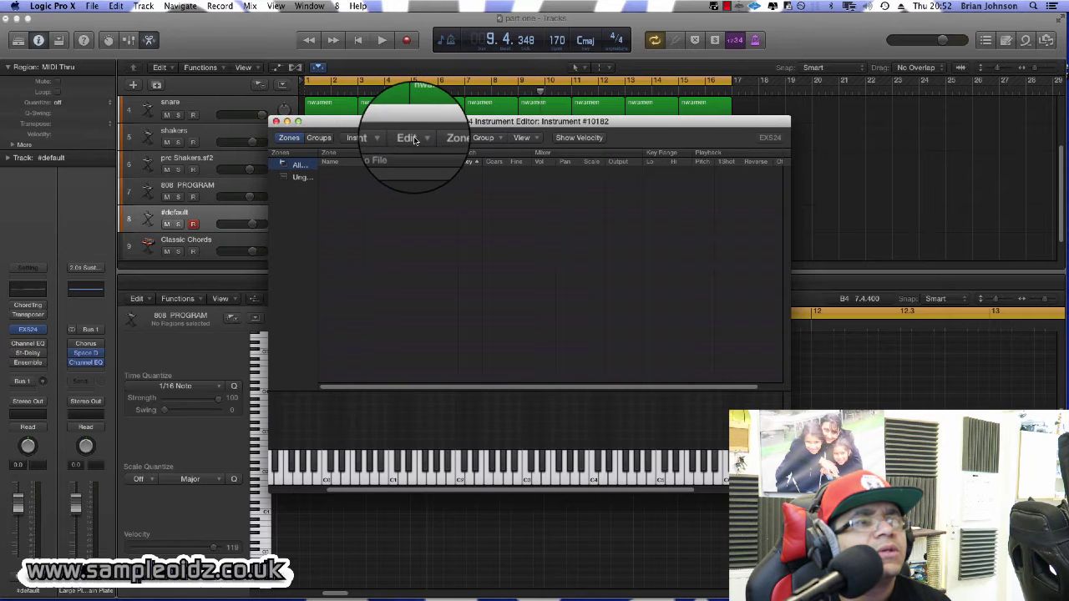
Start loading multiple samples as zones into the new sampler instrument.
click(456, 140)
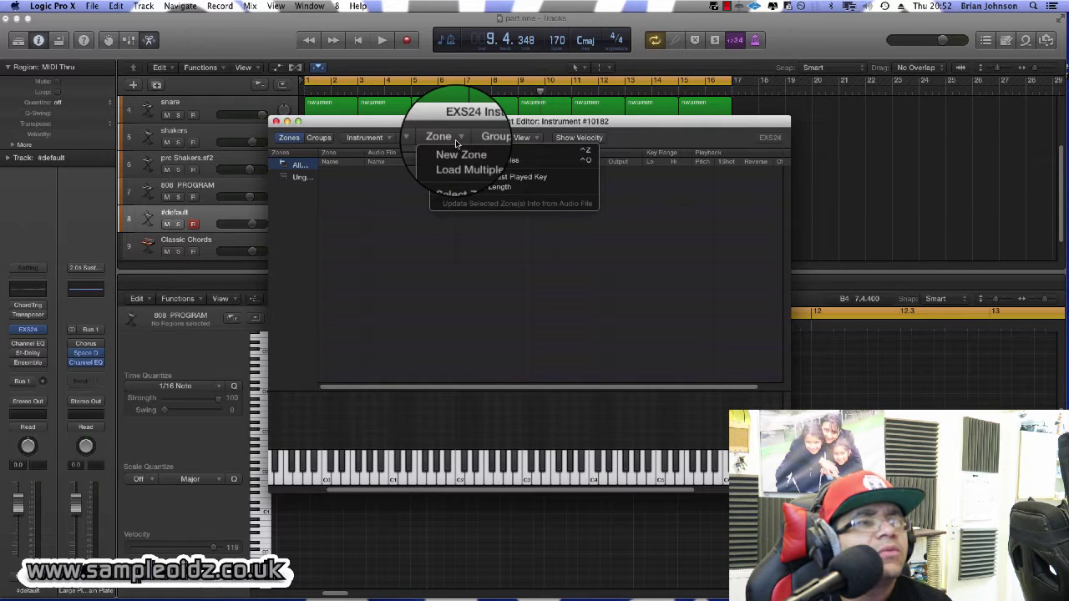
click(364, 138)
click(364, 138)
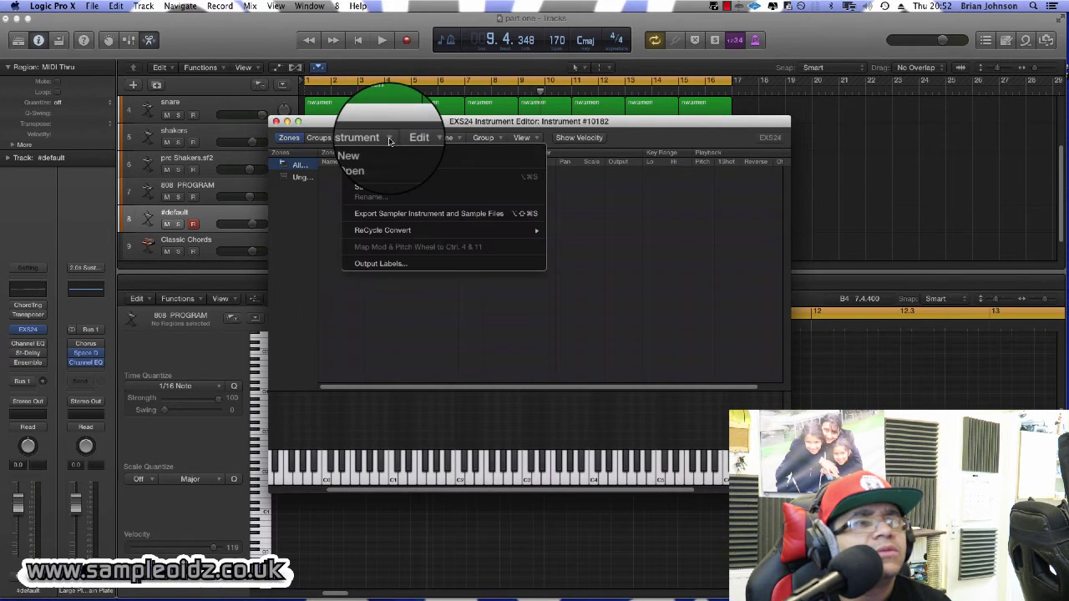
click(451, 139)
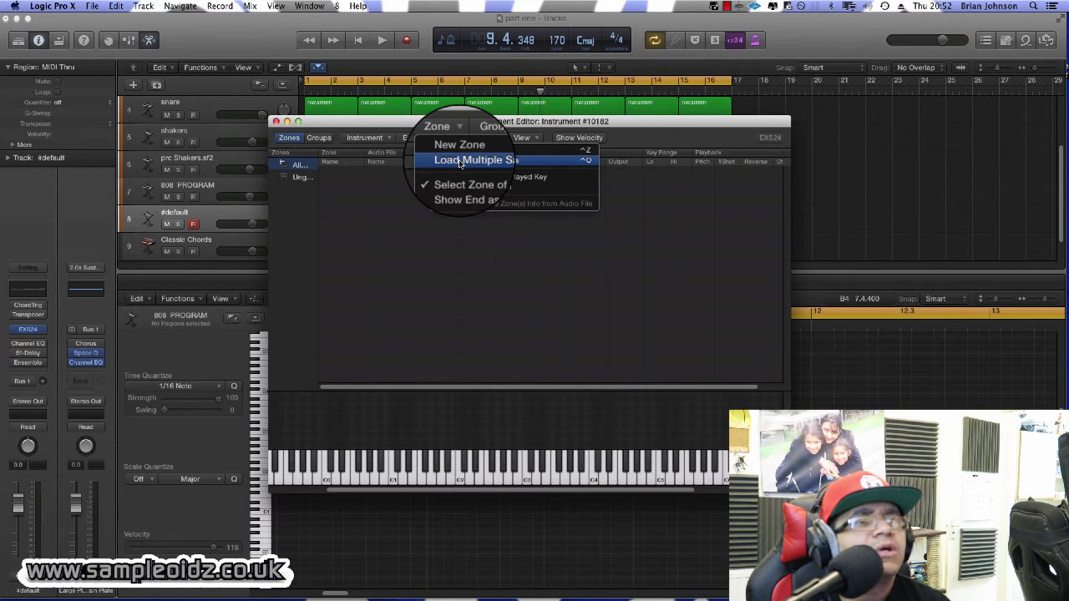
click(459, 160)
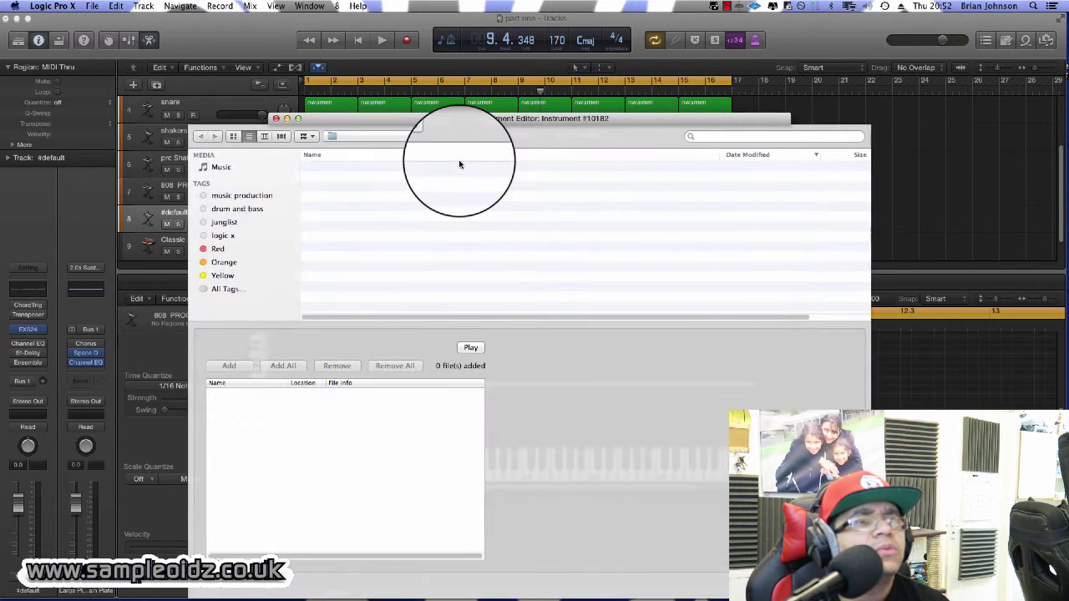
Browse the BIZZY B LIBRARY 2011 drive for samples and open its ++DRUMS folder.
scroll(251, 275, down, 10)
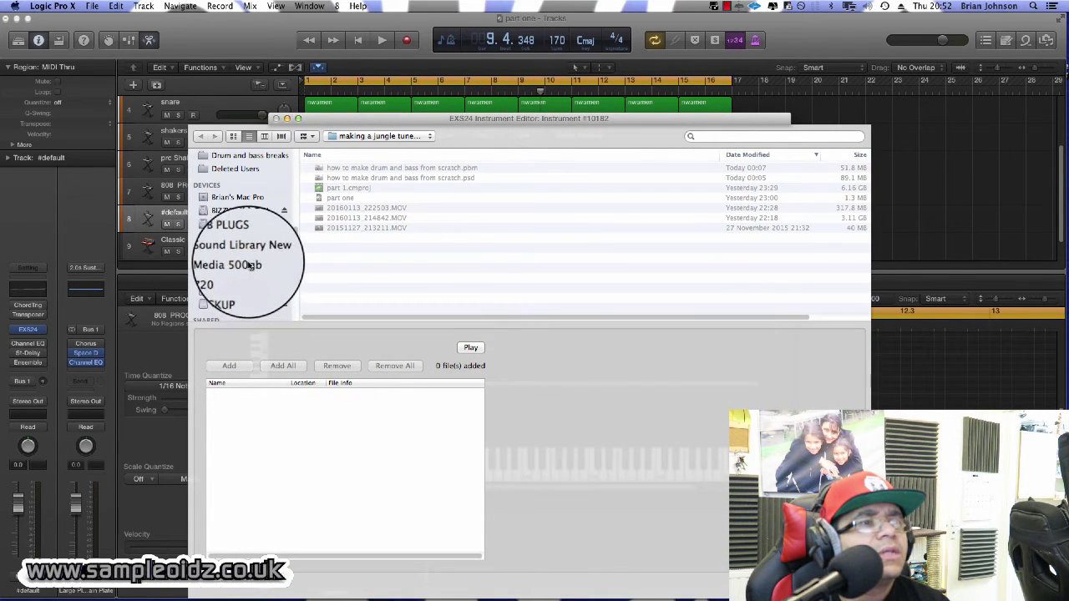
click(235, 203)
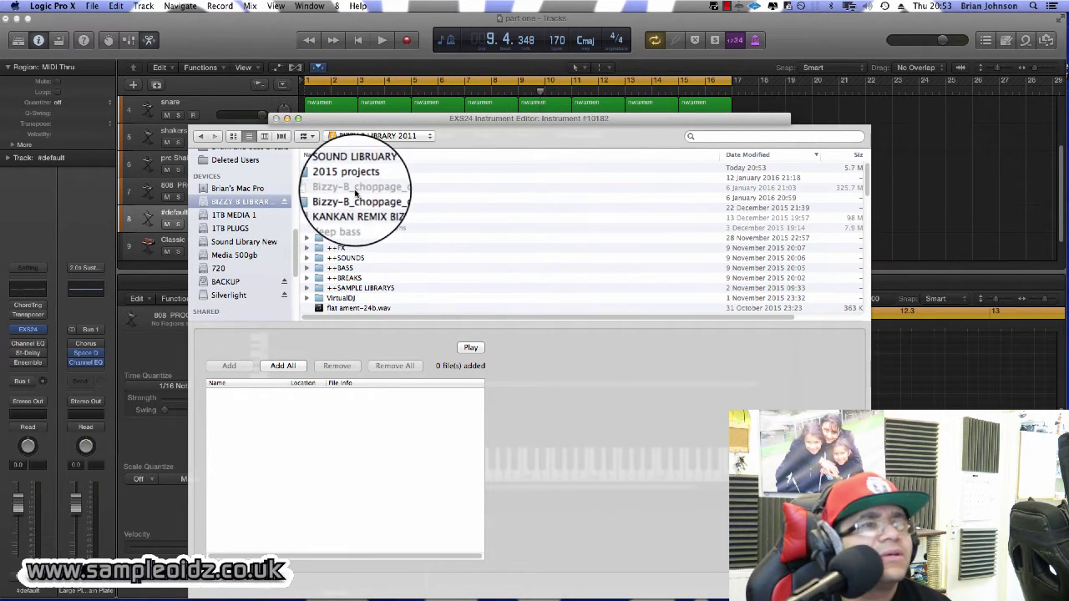
scroll(359, 213, down, 5)
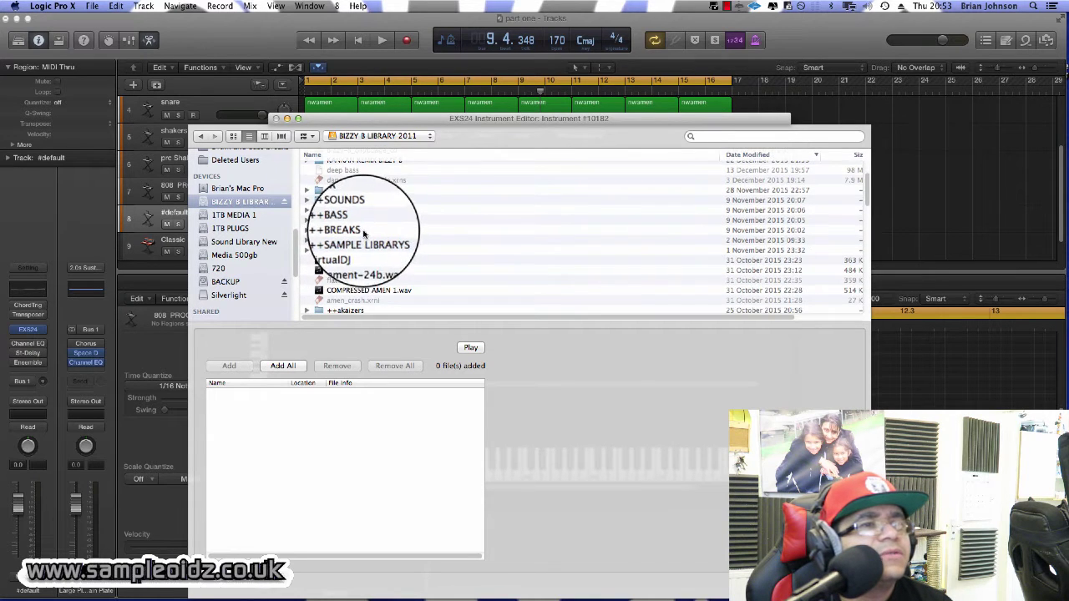
scroll(364, 234, down, 3)
scroll(363, 234, up, 5)
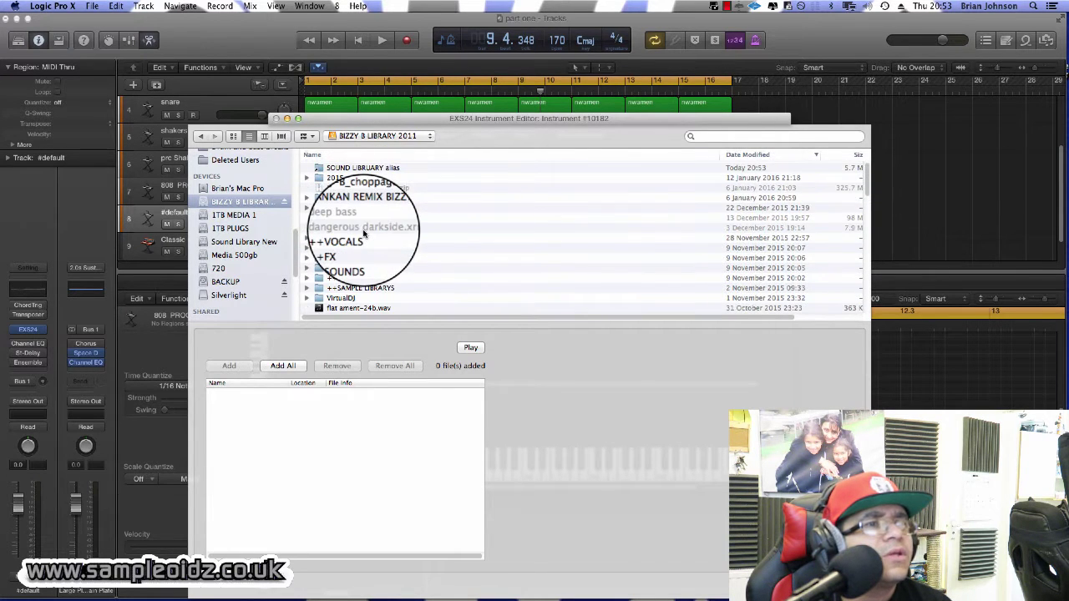
scroll(364, 243, down, 5)
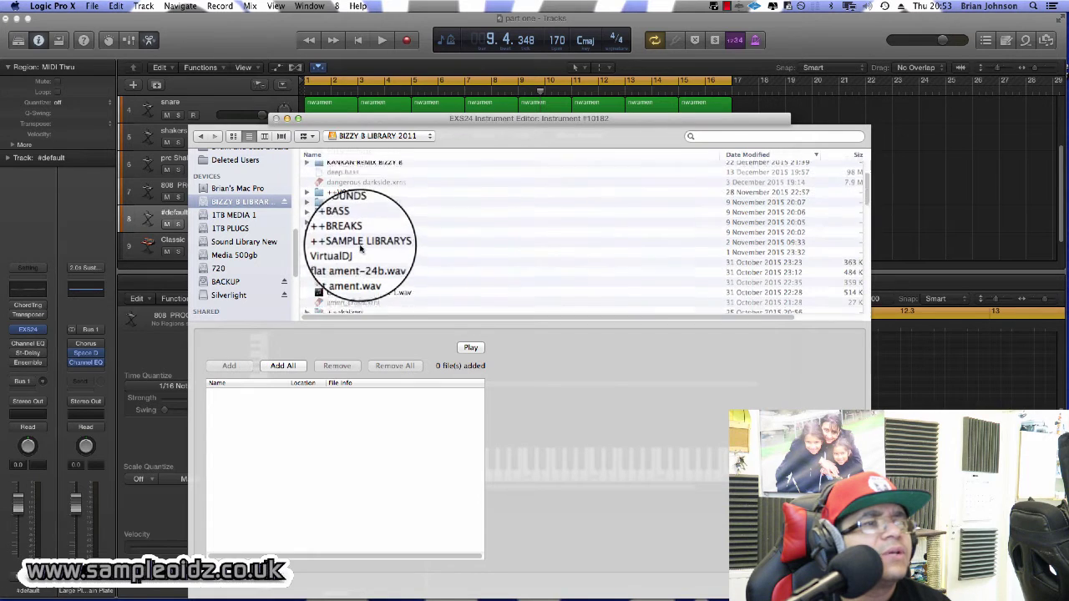
click(354, 257)
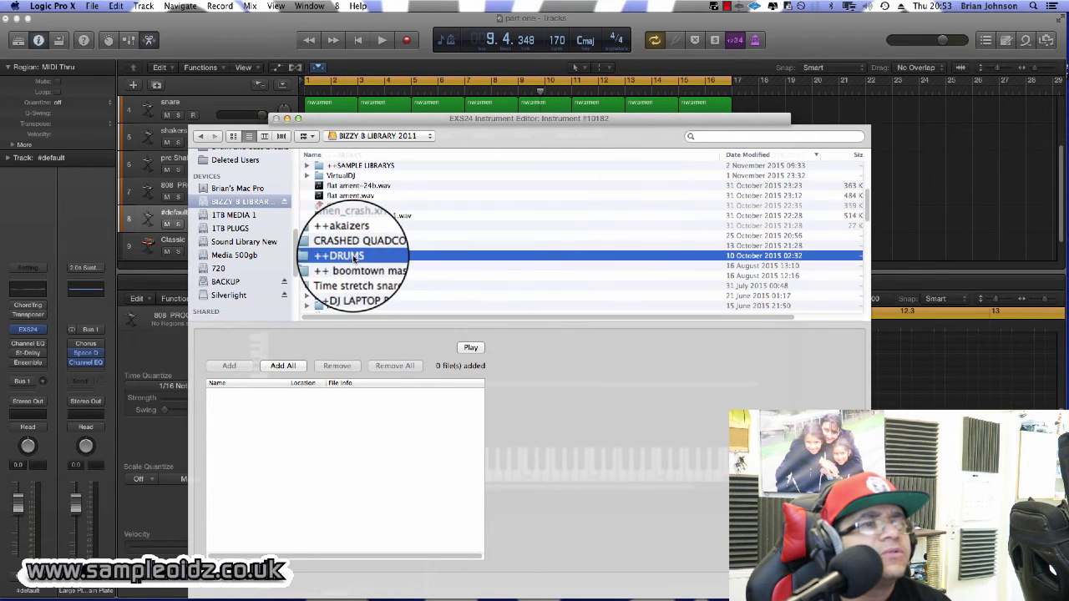
double_click(353, 259)
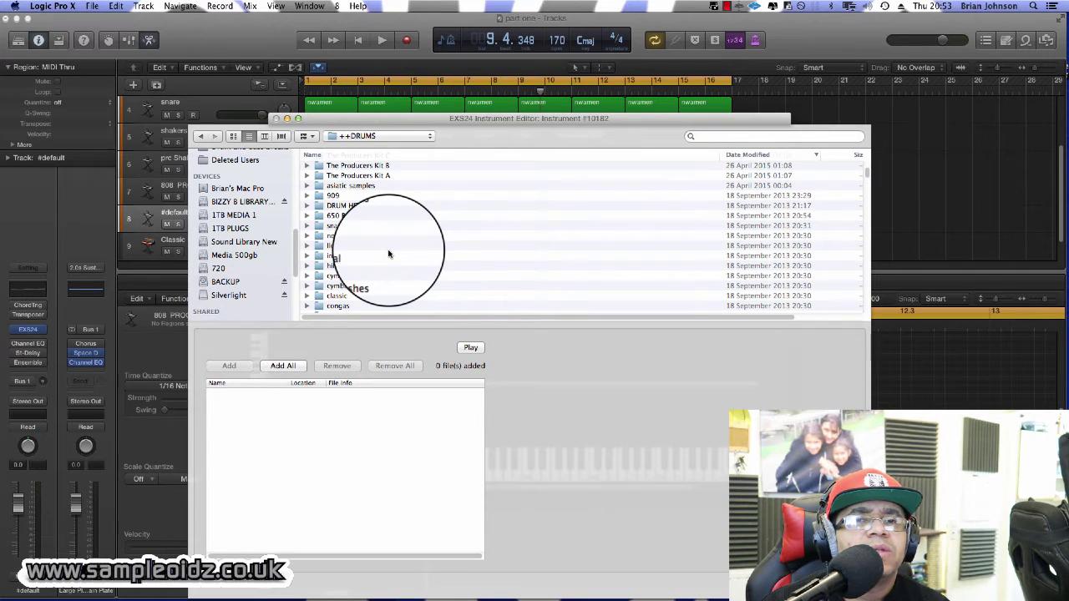
Switch the sample browser to the Sound Library New drive.
click(245, 243)
click(246, 244)
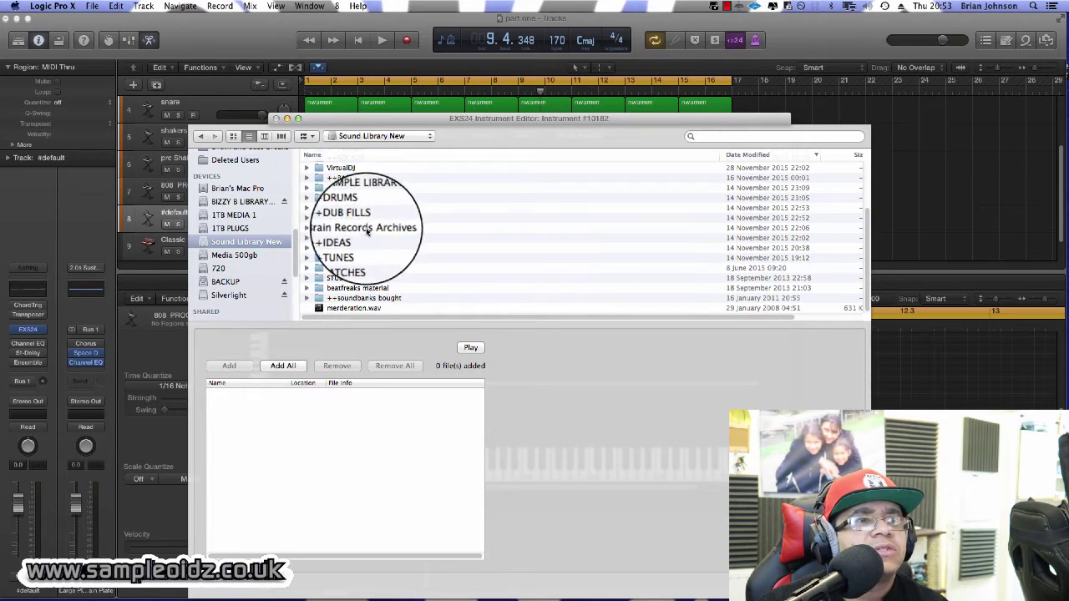
click(242, 228)
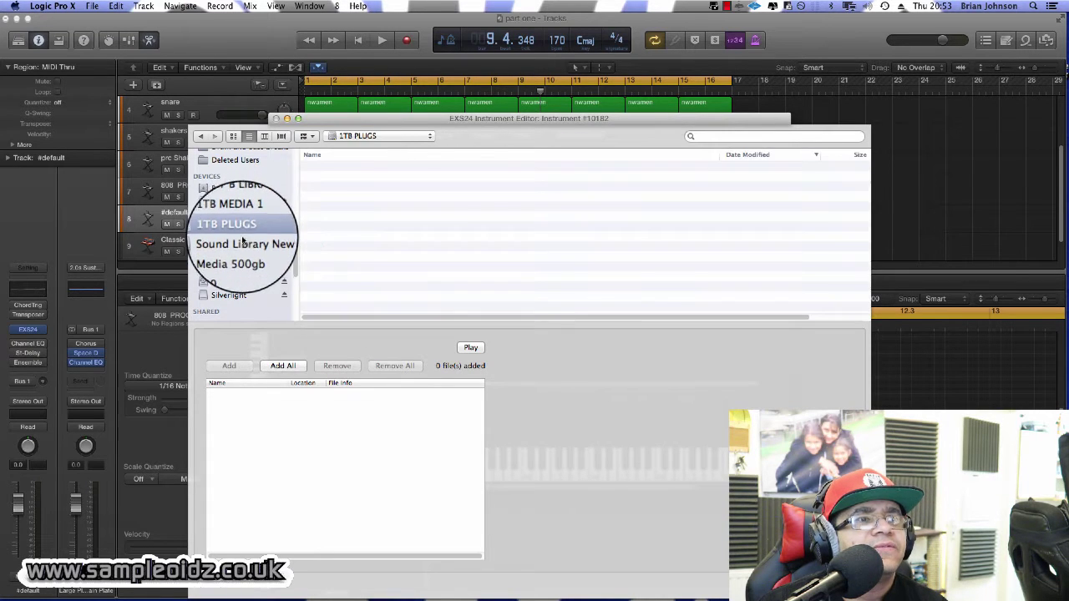
click(247, 242)
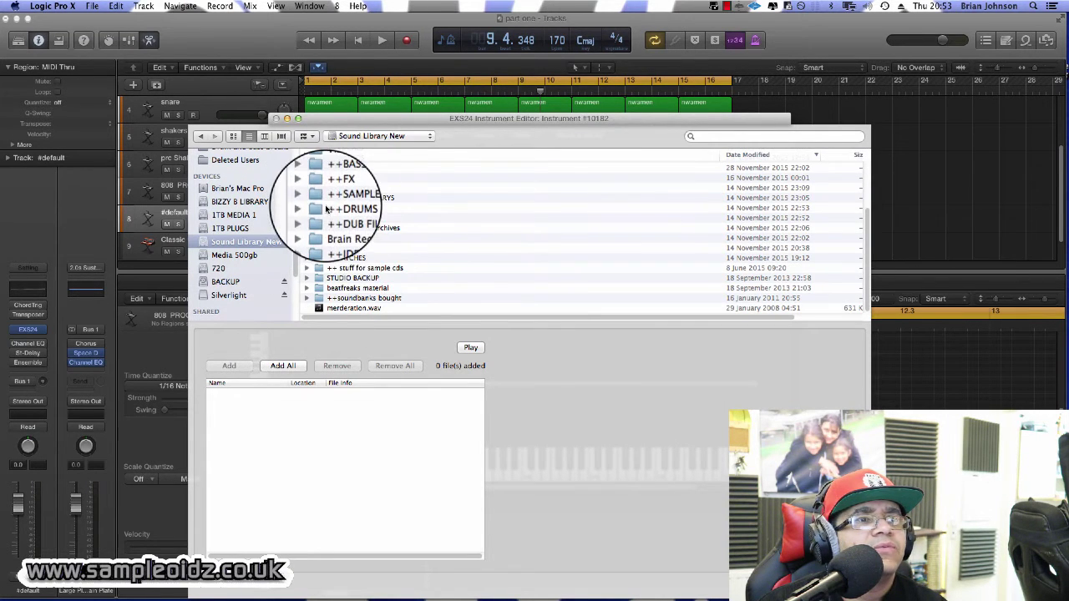
Expand the ++DRUMS folder on the Sound Library New drive and look through its subfolders.
click(307, 208)
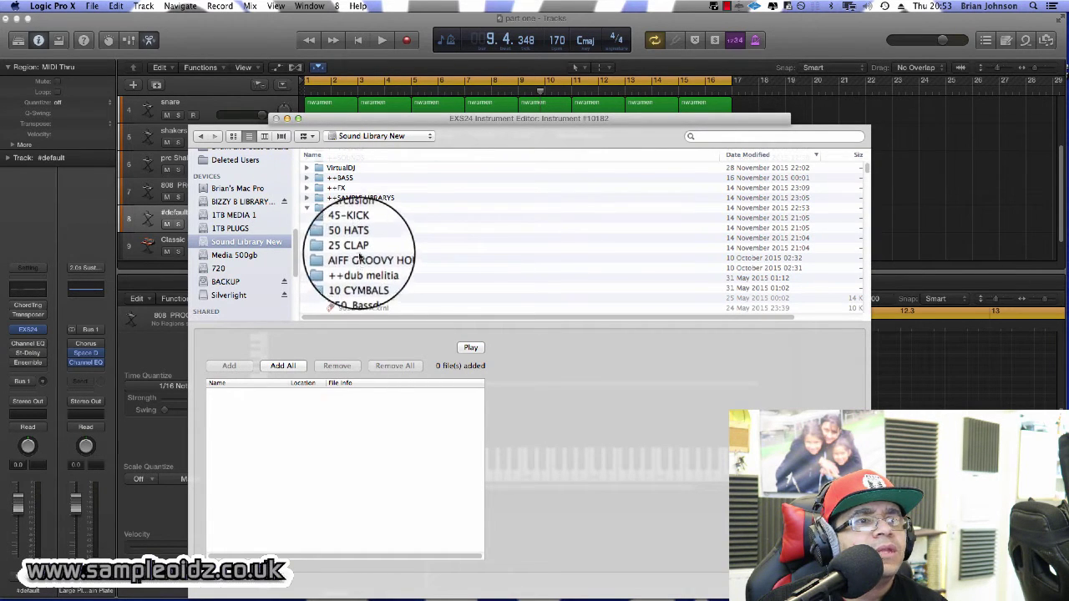
click(342, 228)
scroll(334, 229, down, 5)
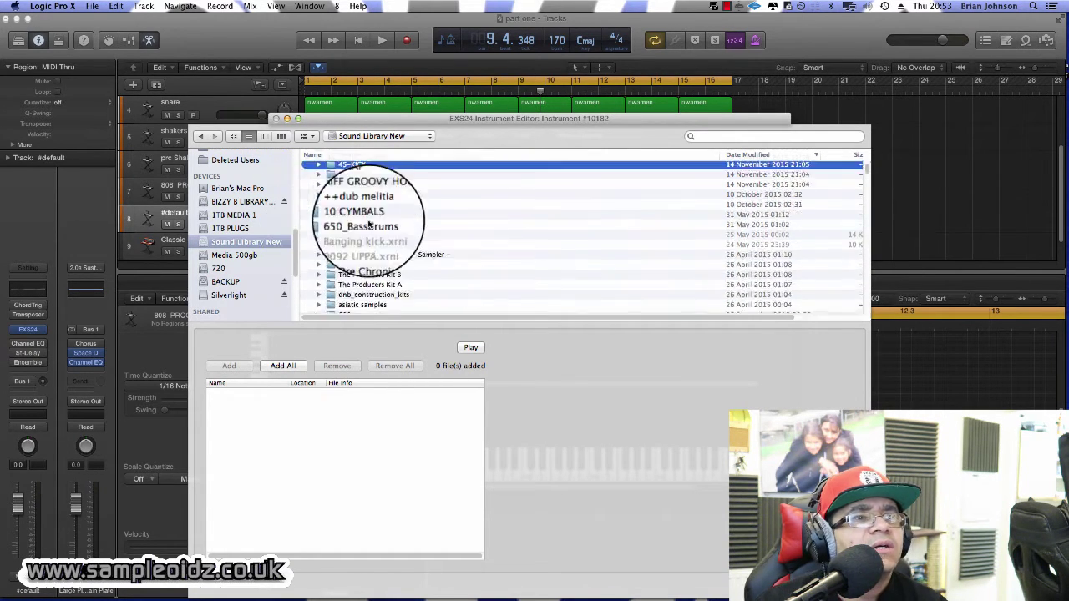
scroll(367, 217, down, 3)
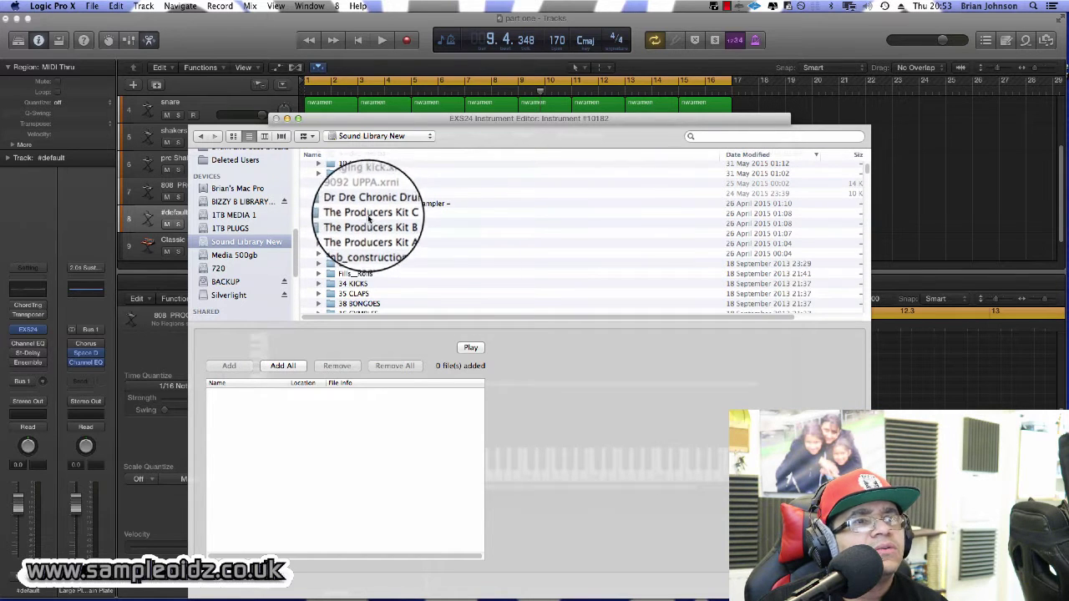
scroll(363, 217, down, 3)
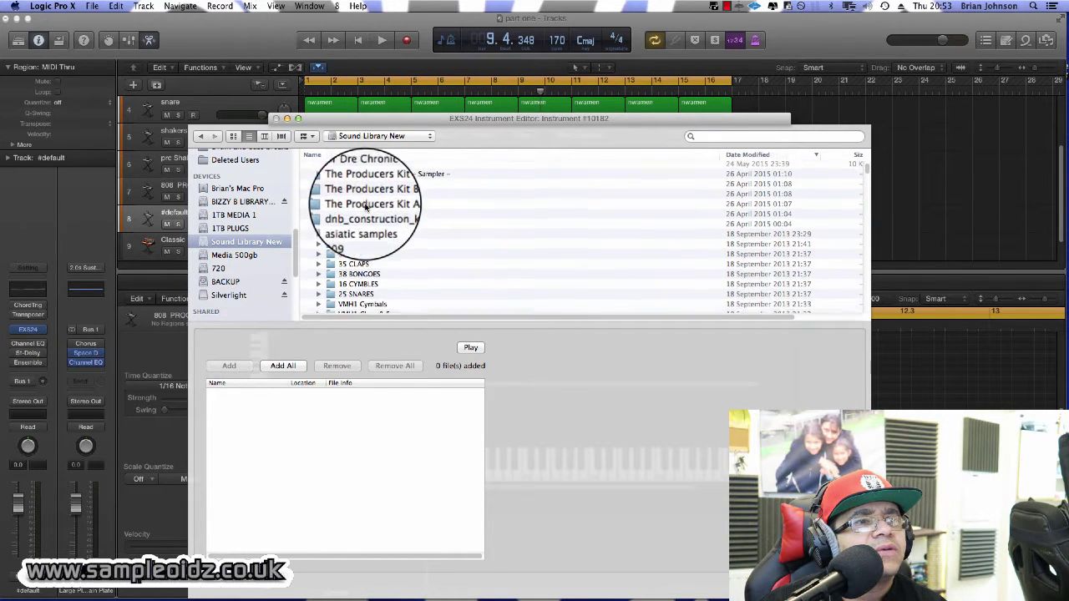
Look inside the 34 KICKS subfolder of ++DRUMS for usable kick samples.
click(357, 233)
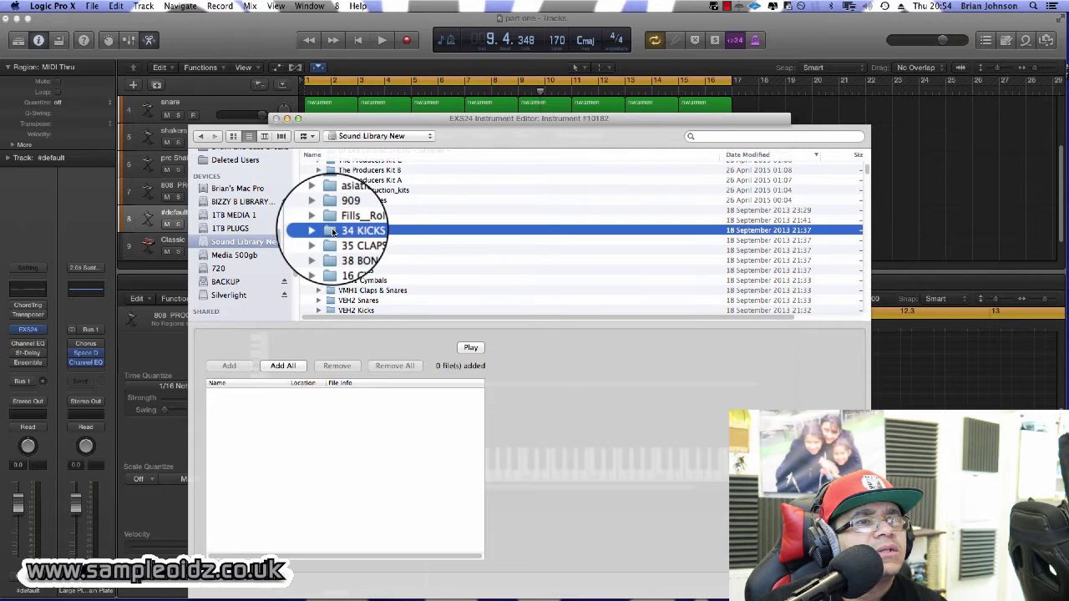
scroll(321, 230, up, 1)
scroll(322, 230, up, 3)
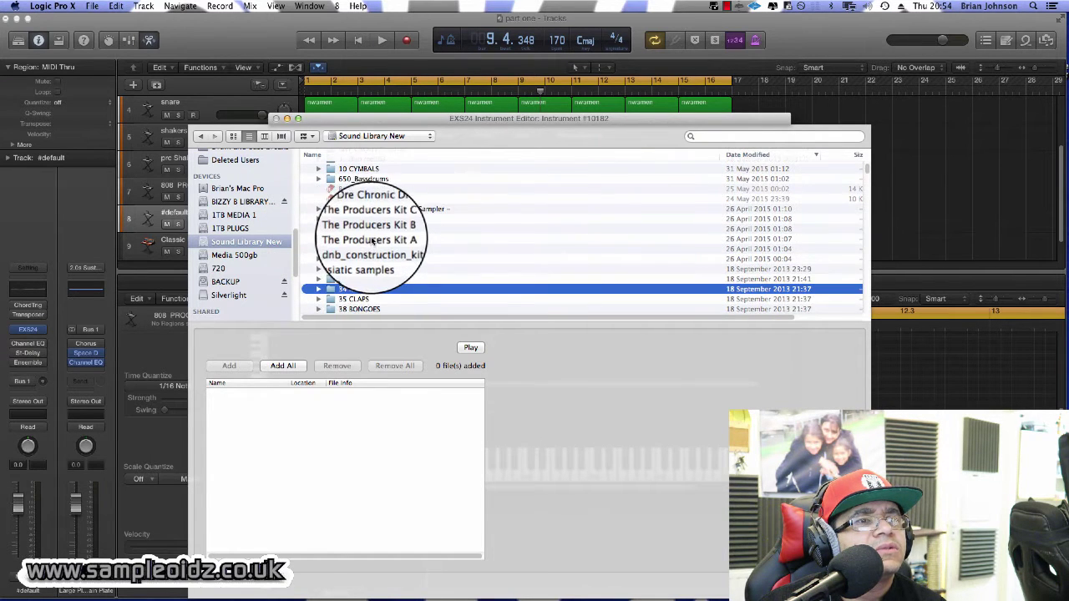
click(317, 290)
scroll(360, 290, down, 5)
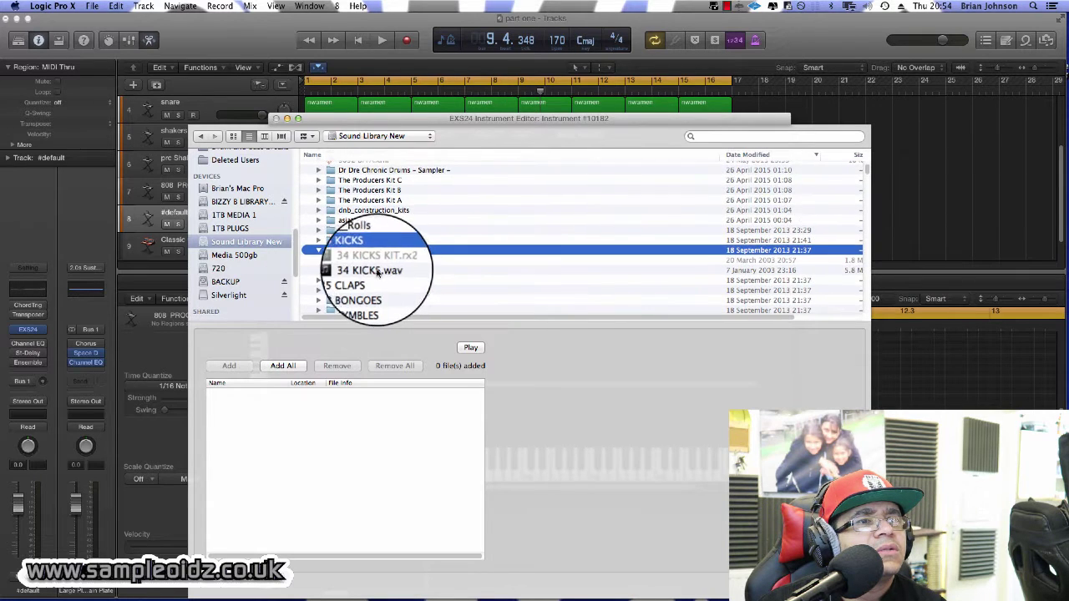
Expand the 45-KICK folder near the start of ++DRUMS and find its WAV samples.
scroll(340, 242, up, 5)
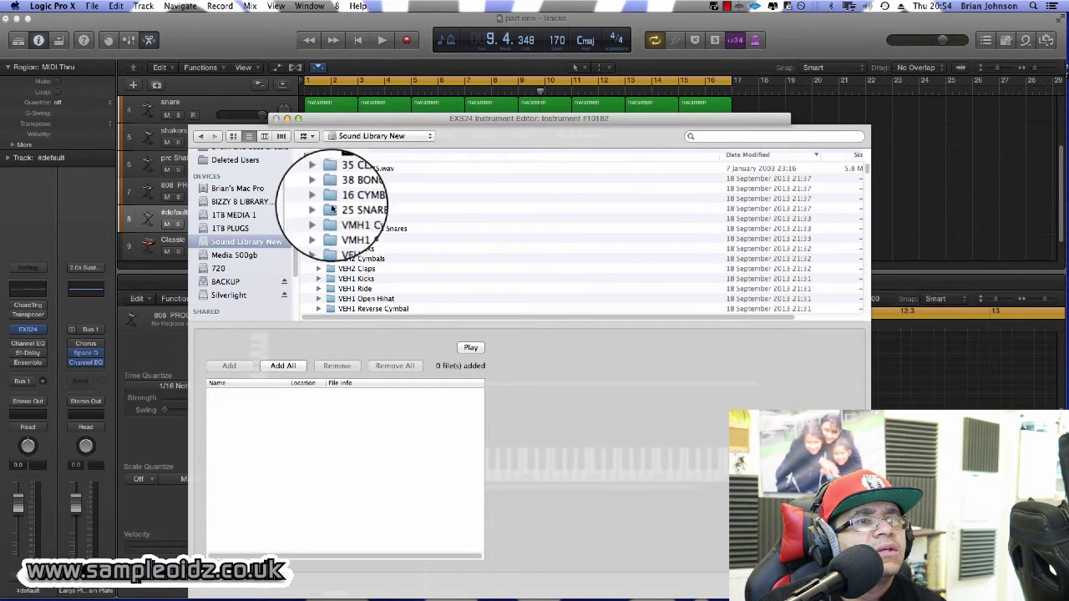
scroll(343, 230, up, 5)
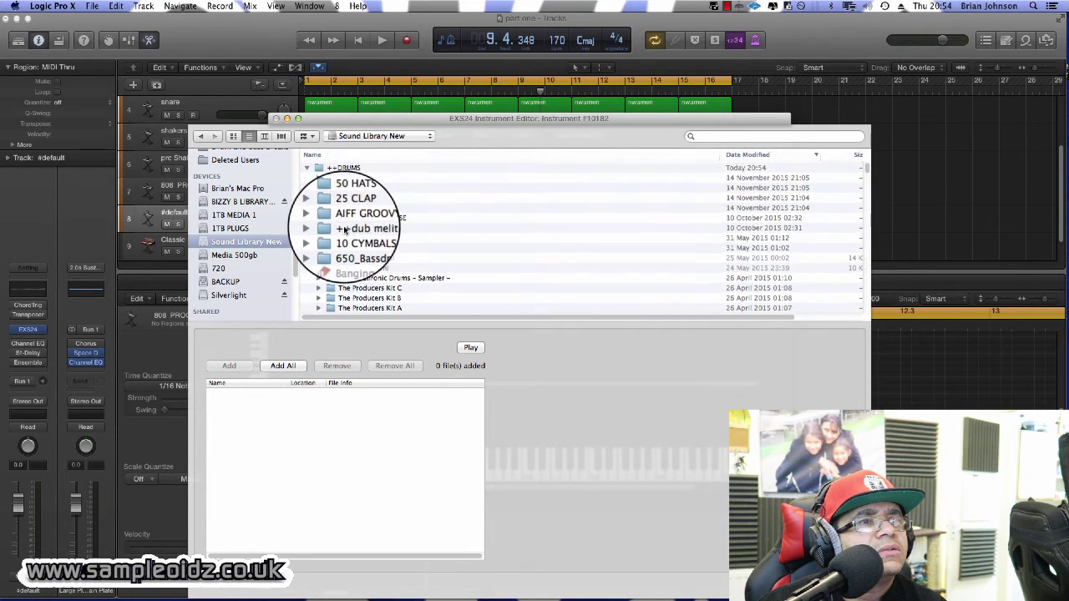
click(317, 188)
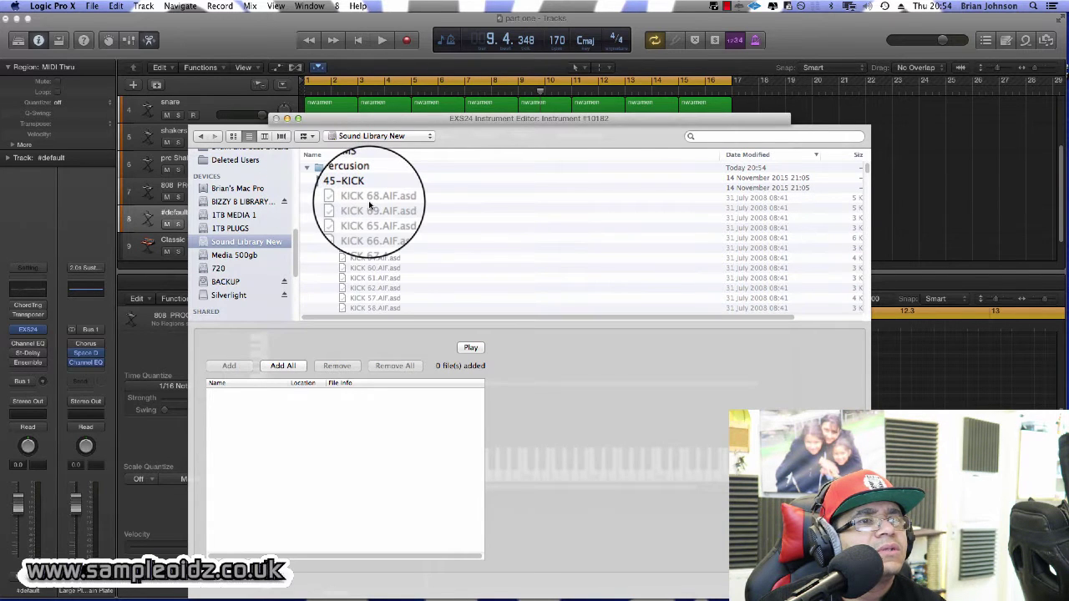
scroll(369, 204, up, 1)
scroll(355, 217, down, 10)
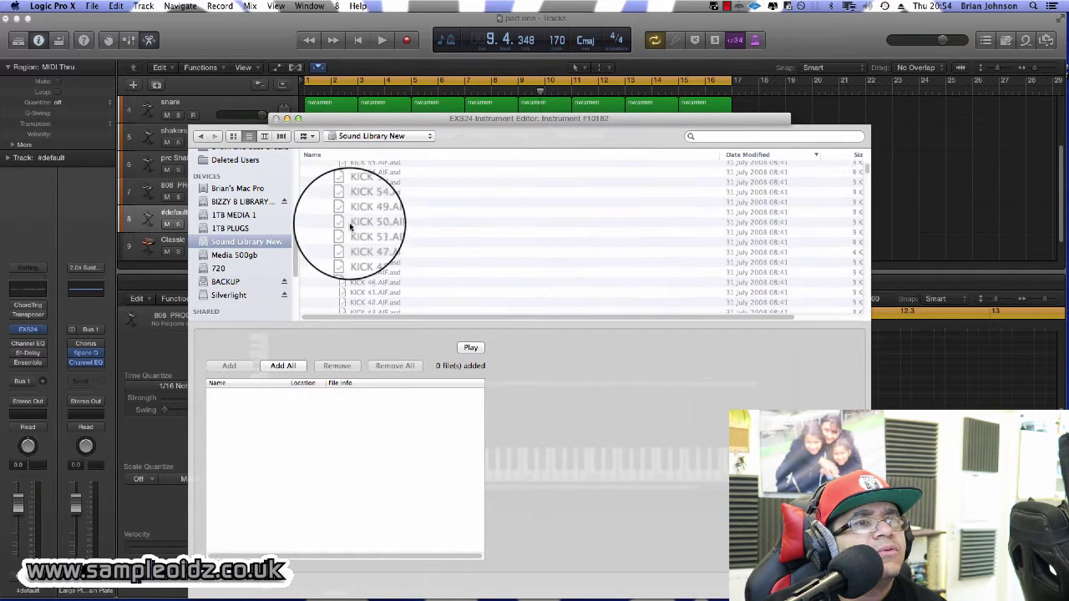
scroll(351, 226, down, 10)
scroll(353, 219, up, 2)
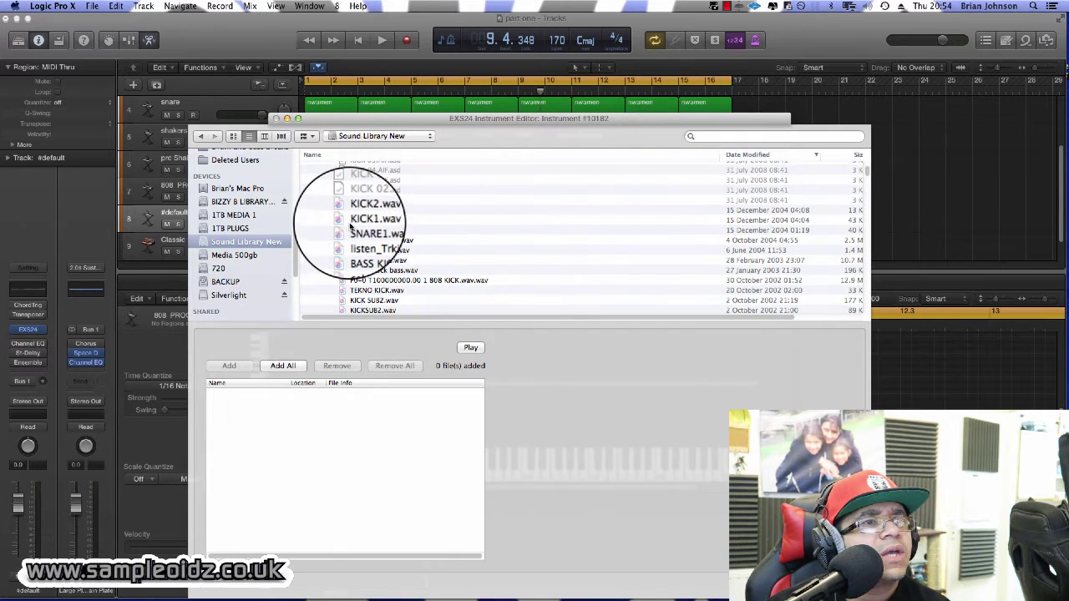
Audition the samples in the 45-KICK folder from KICK2.wav down to 46 sub kick bass.wav.
click(354, 210)
click(470, 347)
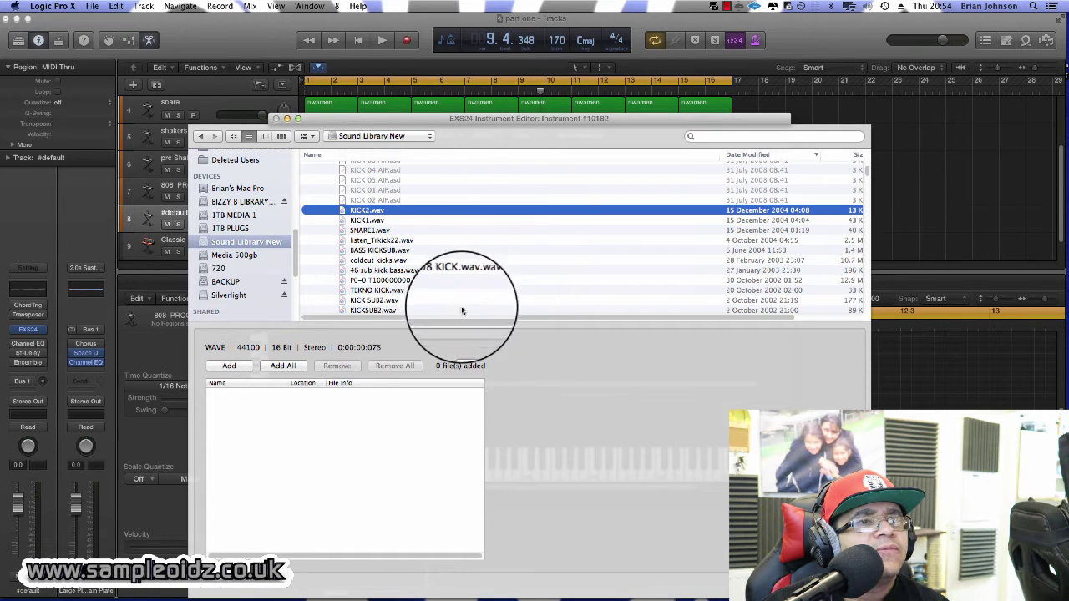
click(370, 231)
click(370, 222)
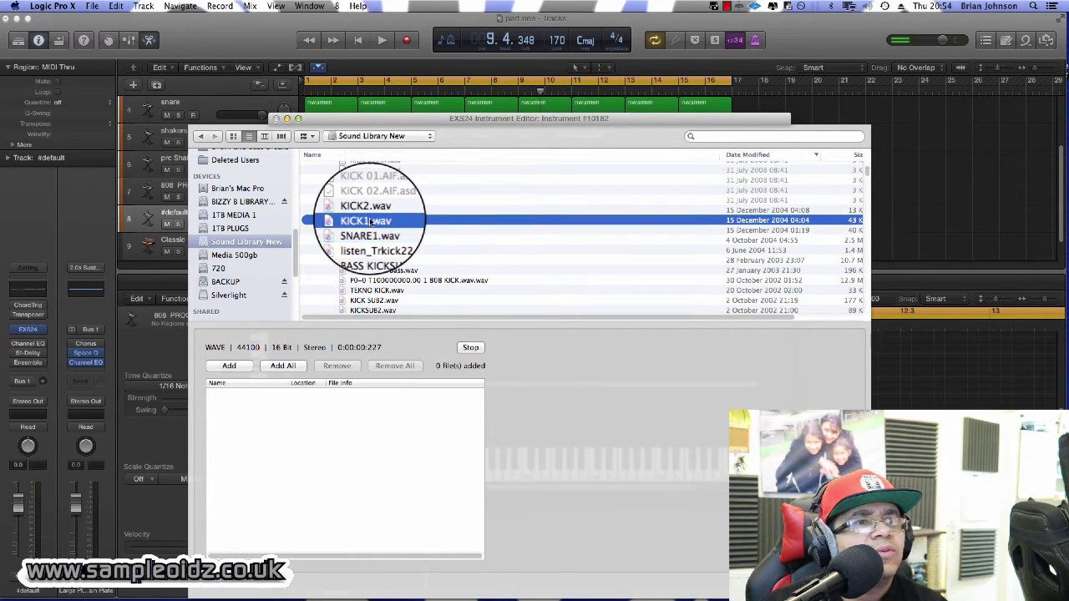
click(370, 230)
click(370, 240)
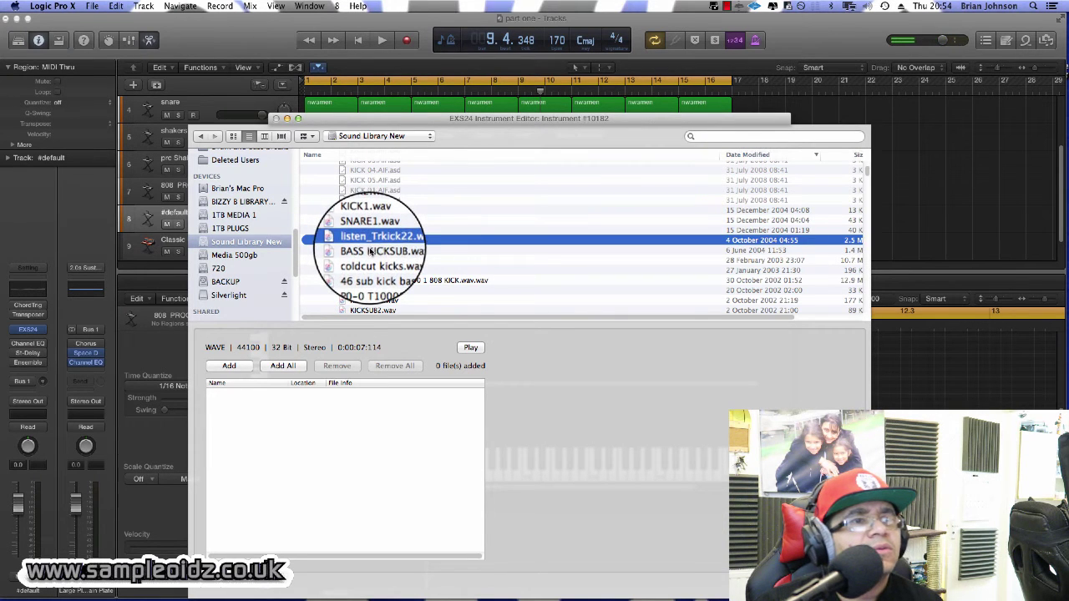
click(370, 250)
click(388, 271)
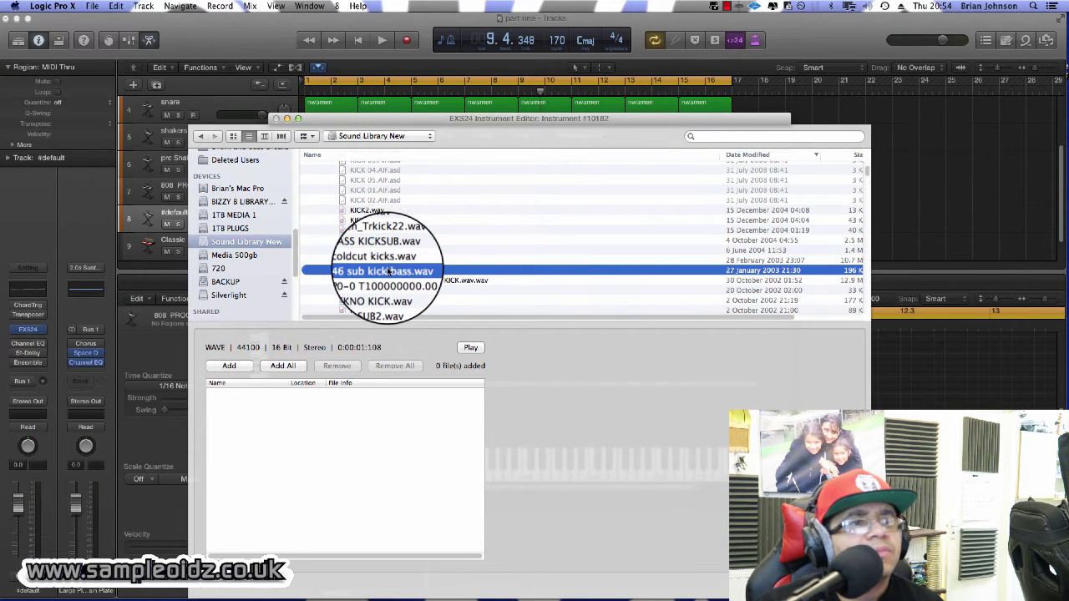
Audition the kicks from the long 808 KICK file through TEKNO KICK.wav, KICK SUB2.wav and BIG KICK.wav to drum machinesRegion 316.wav.
click(387, 280)
scroll(387, 281, down, 1)
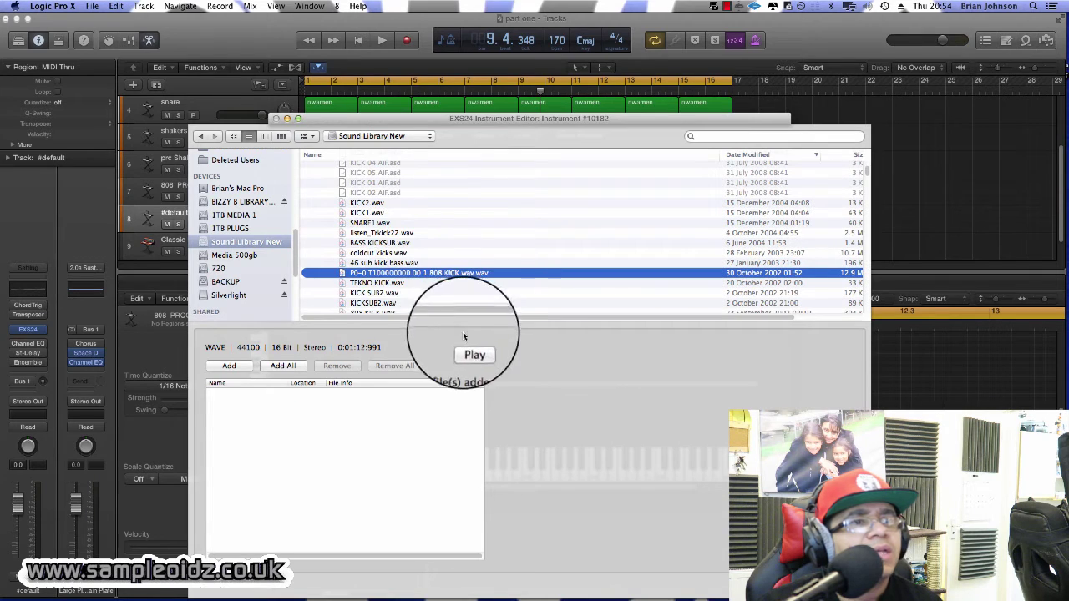
click(470, 347)
click(396, 284)
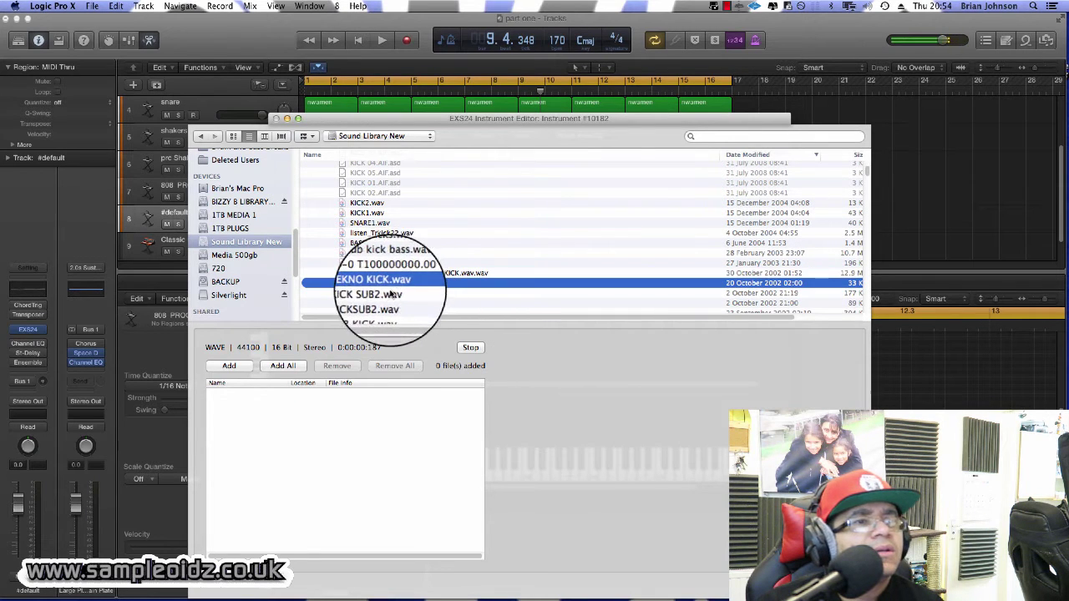
click(390, 293)
scroll(387, 284, down, 3)
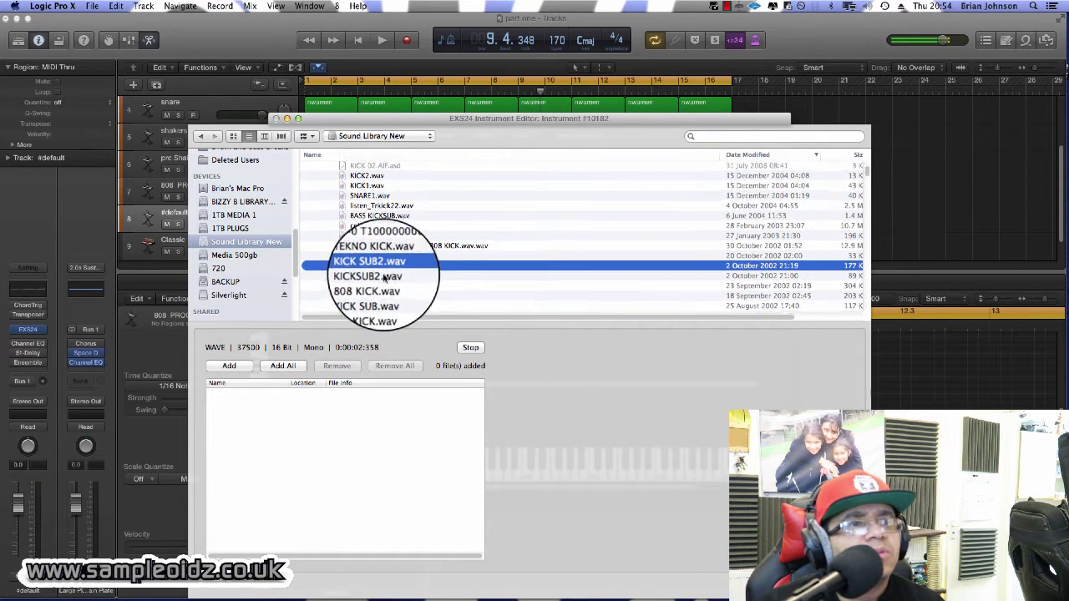
scroll(384, 278, down, 3)
click(380, 276)
scroll(380, 273, down, 3)
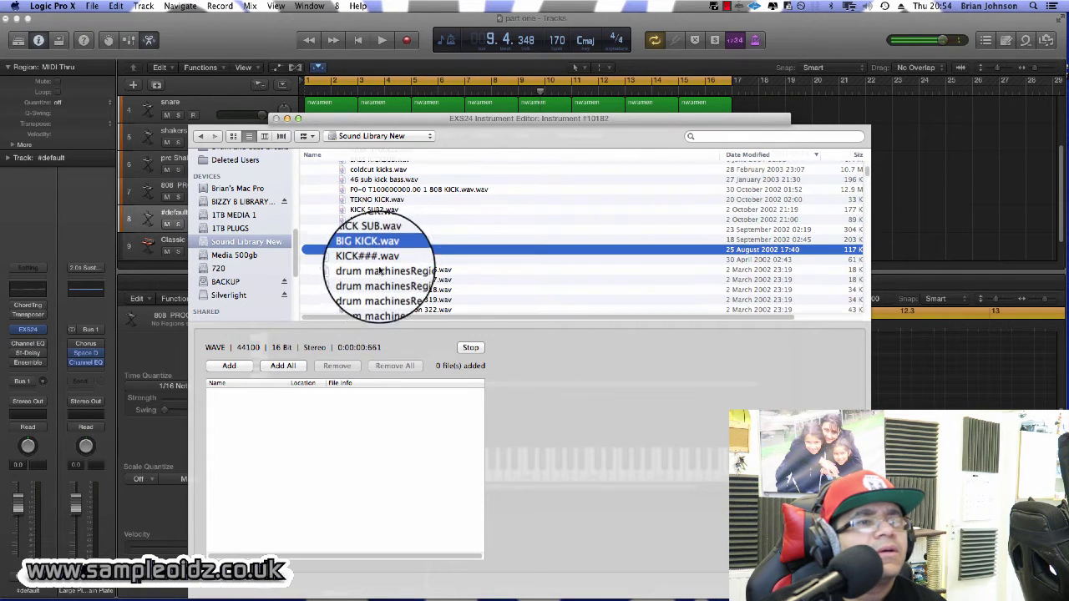
click(374, 261)
click(380, 272)
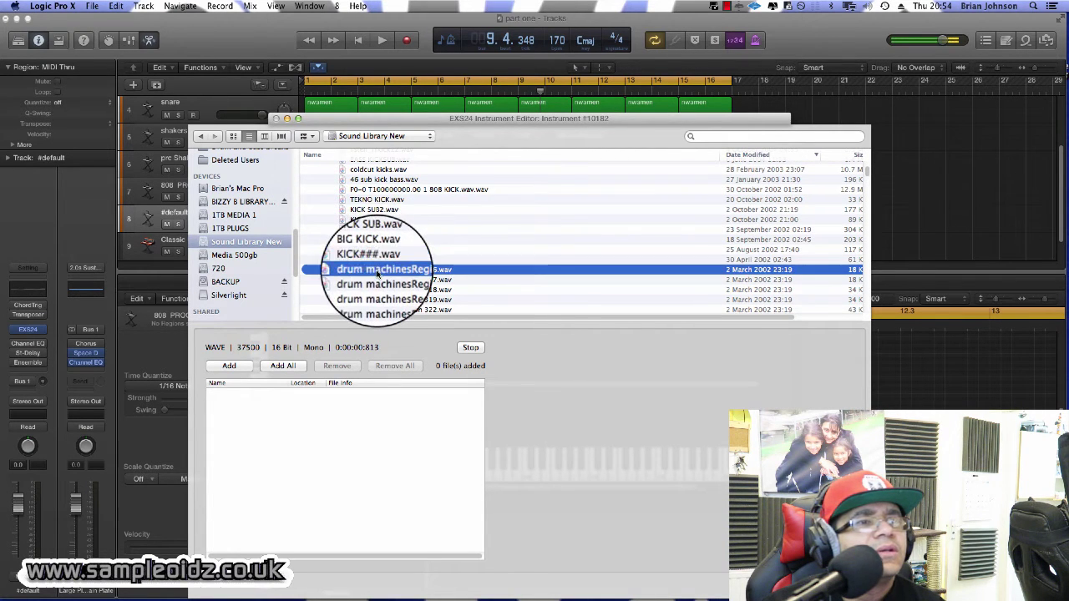
Audition the drum machinesRegion samples from 317 onward and add drum machinesRegion 268.wav to the files being loaded.
scroll(383, 259, down, 3)
click(384, 243)
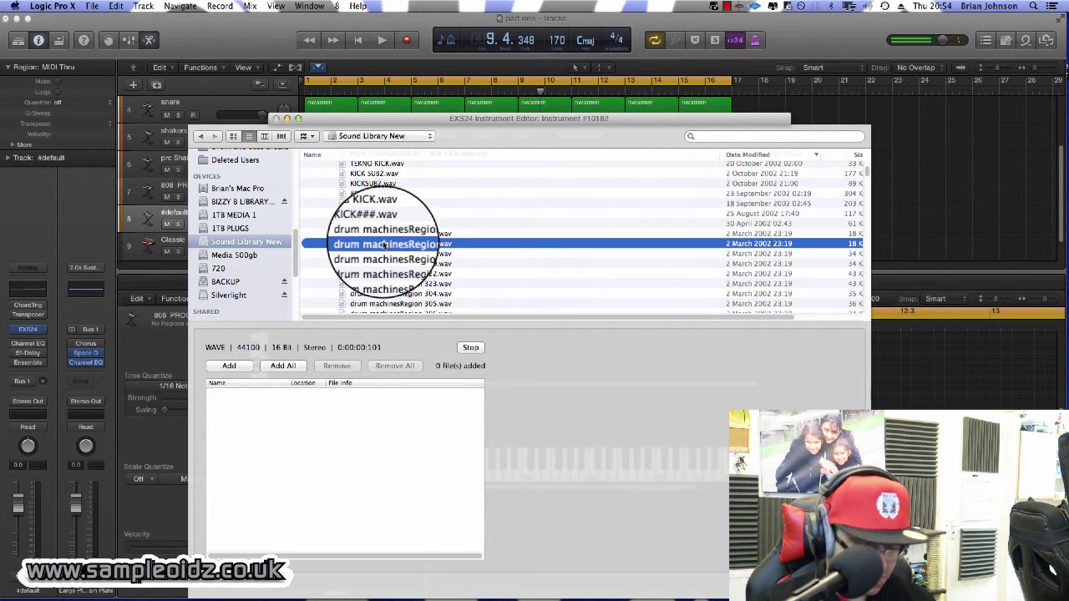
key(Down)
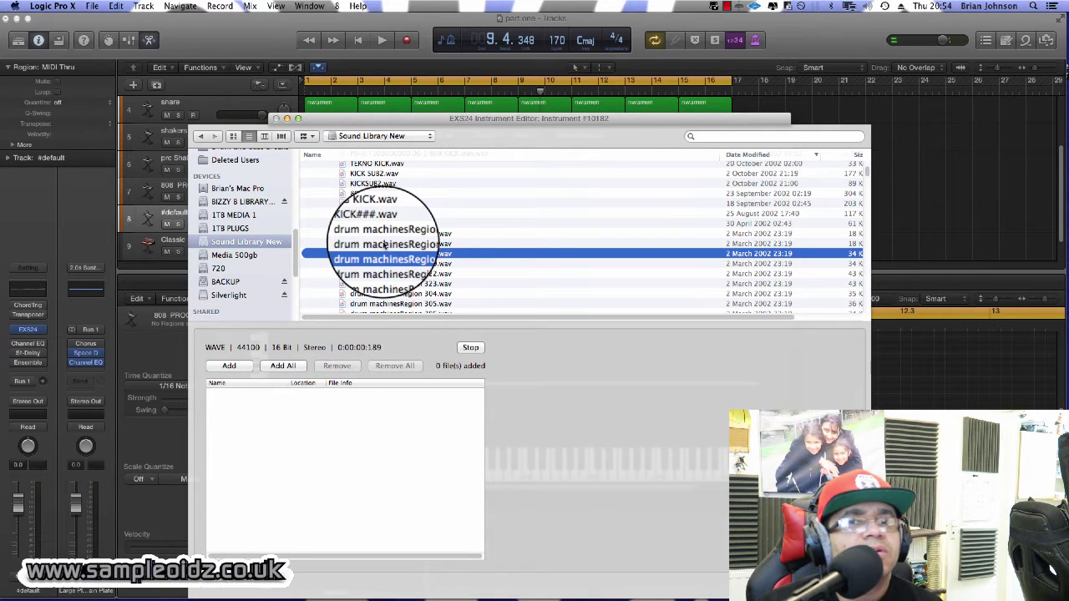
key(Down)
key(Down)
key(Down)
key(Down)
key(Down)
key(Down)
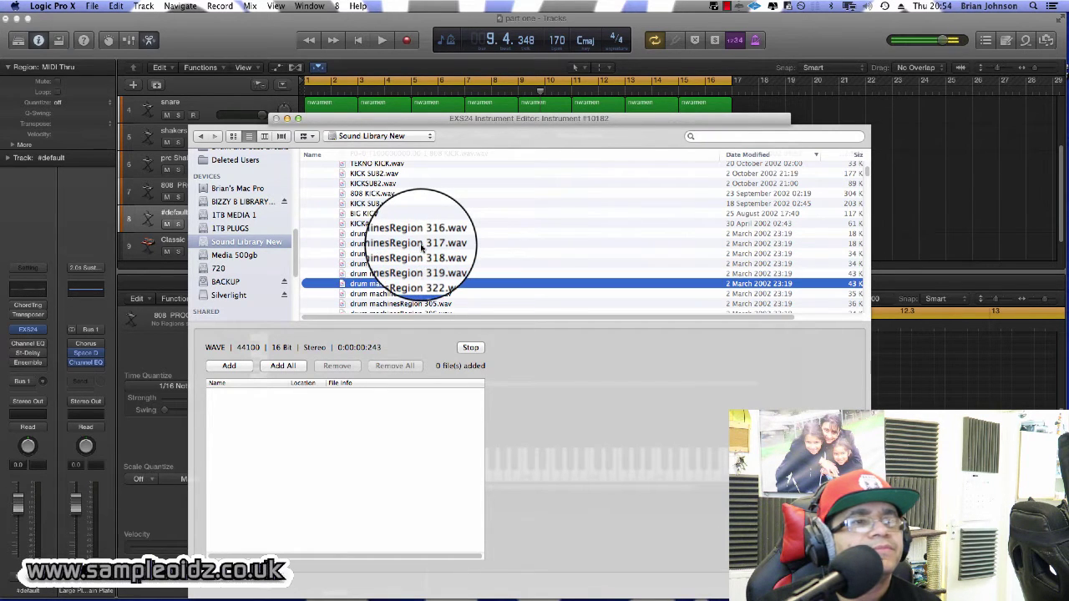
key(Down)
key(Down)
key(Down)
key(Down)
key(Down)
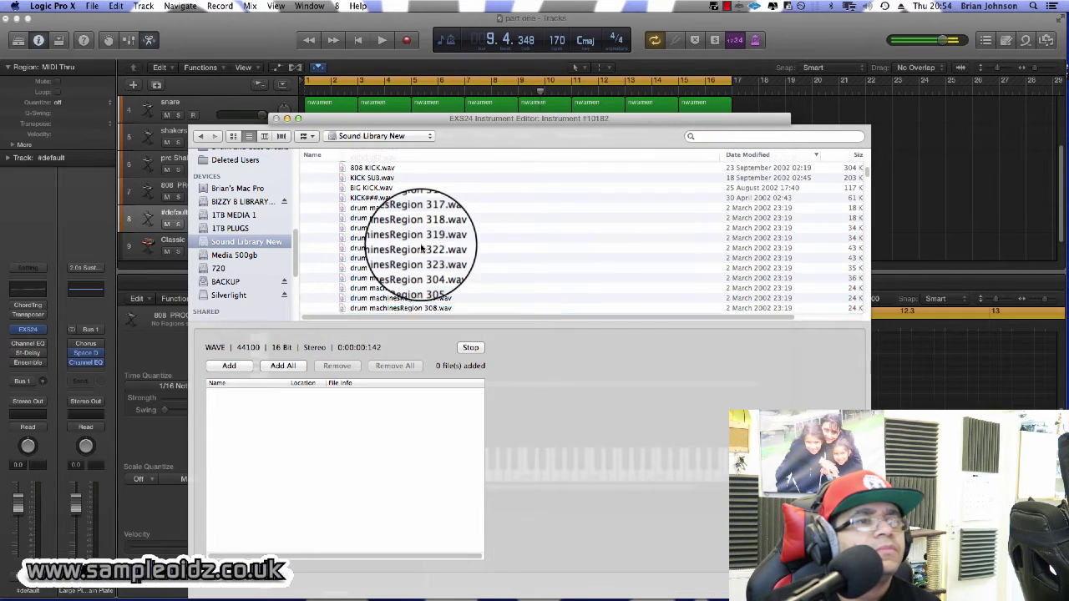
key(Down)
key(Down)
key(Down)
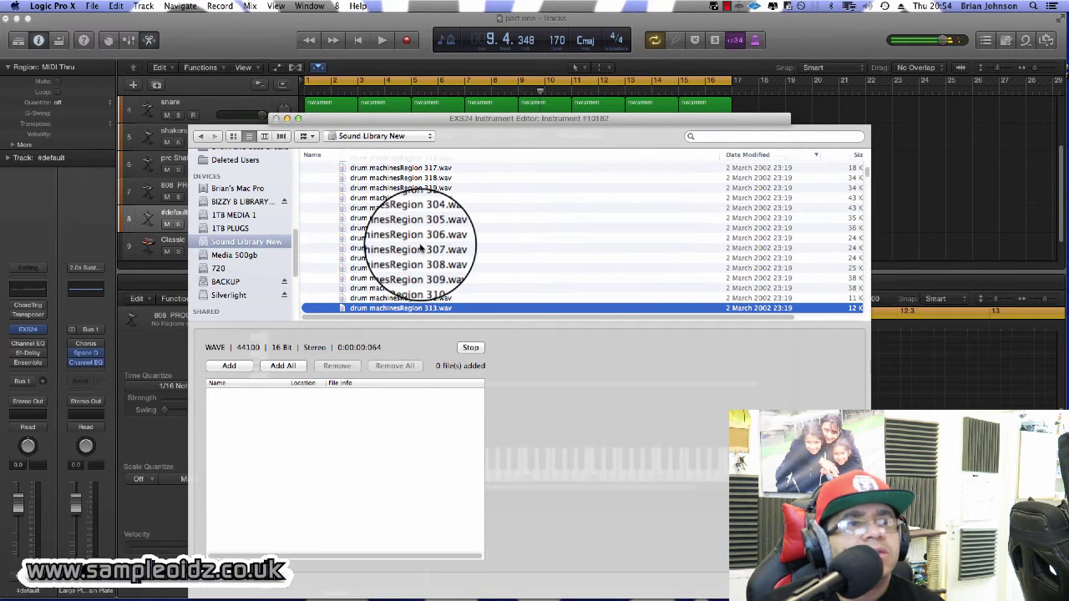
key(Down)
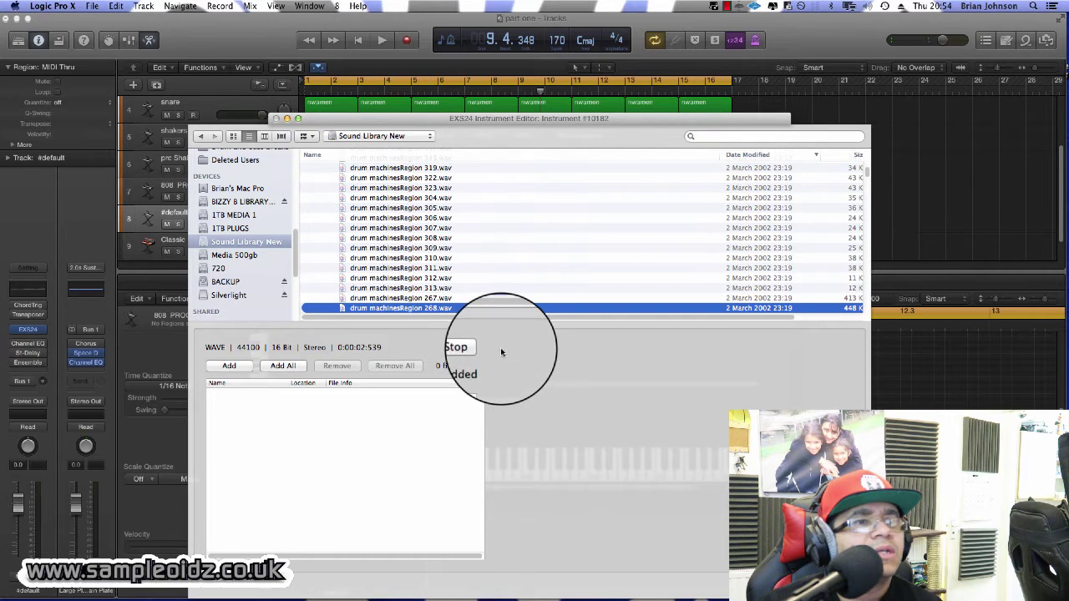
click(229, 366)
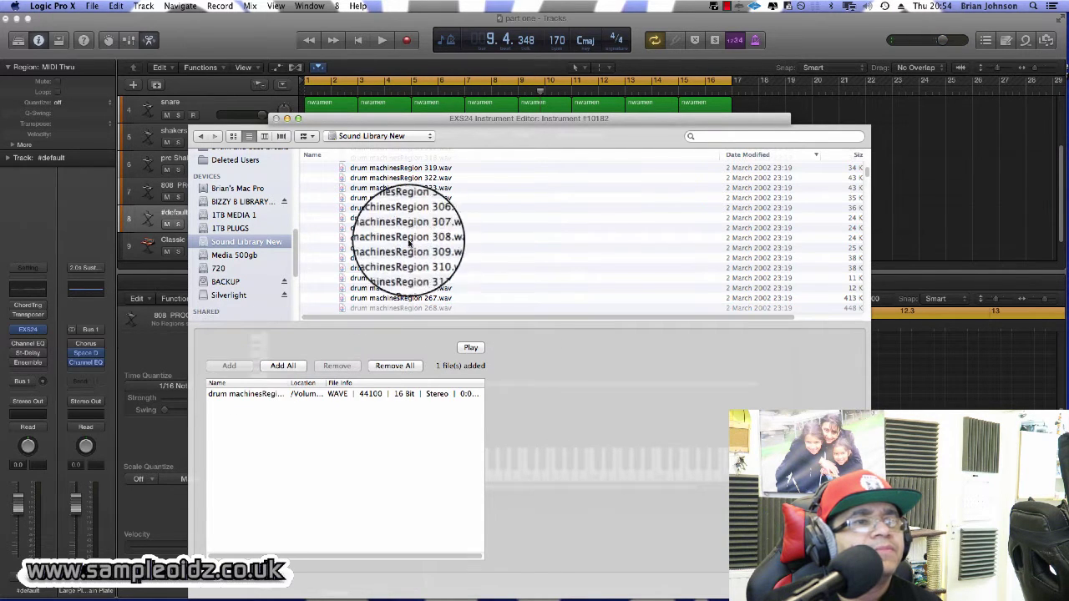
Browse the remaining samples below drum machinesRegion 268.wav past snare6.wav, then return to drum machinesRegion 237.wav.
scroll(424, 240, down, 1)
scroll(424, 240, down, 3)
click(414, 289)
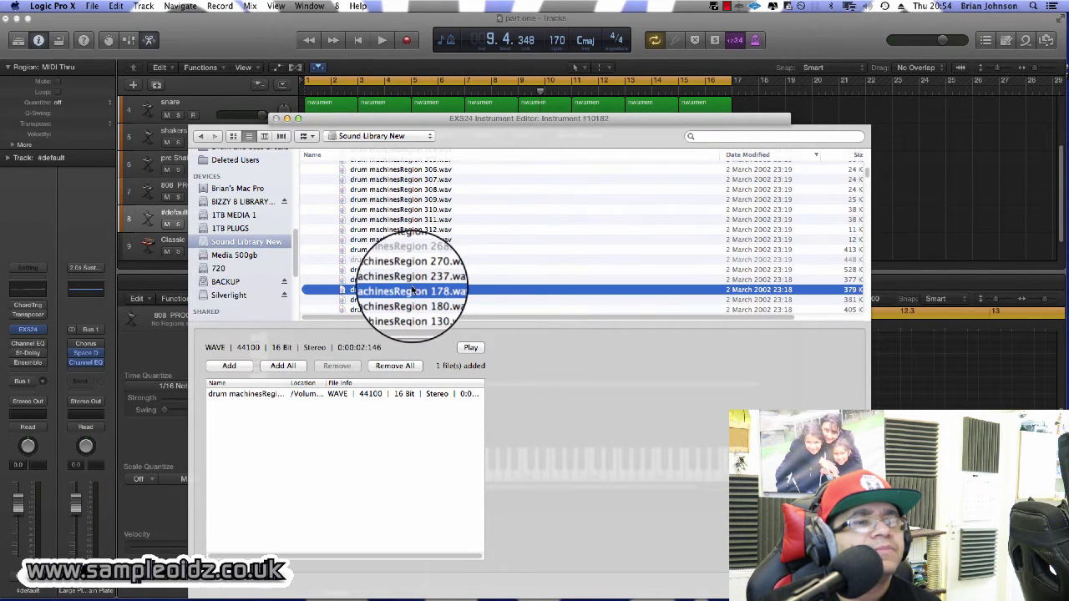
key(Down)
key(Down)
key(Down)
key(Down)
key(Down)
key(Down)
key(Down)
key(Down)
key(Down)
key(Down)
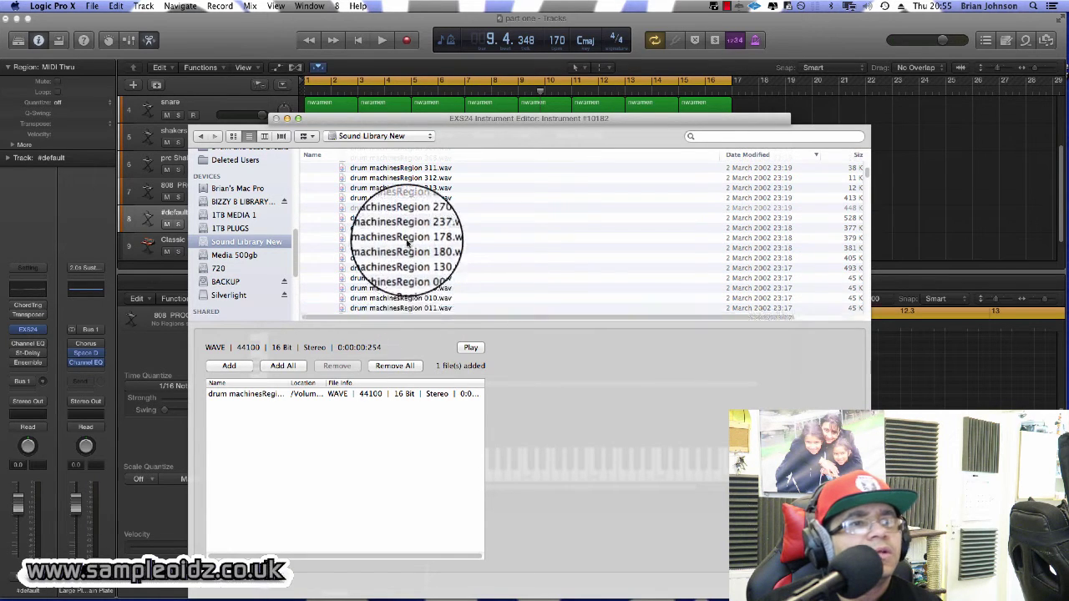
key(Down)
key(Down)
key(Down)
key(Up)
key(Up)
key(Up)
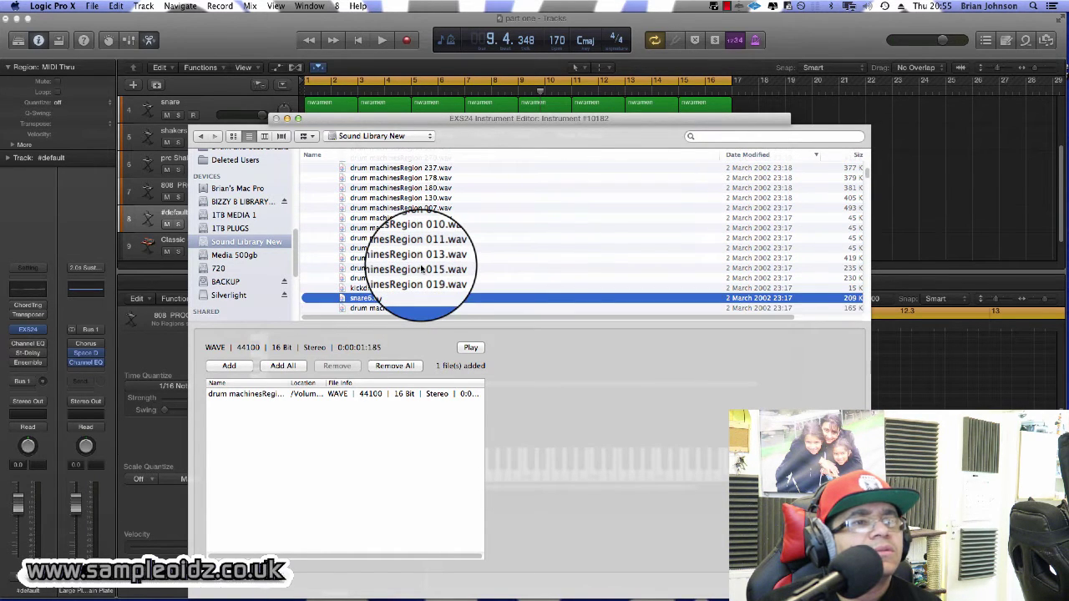
key(Up)
key(Up)
key(Up)
key(Up)
key(Up)
key(Up)
key(Up)
key(Up)
key(Up)
key(Up)
key(Up)
key(Up)
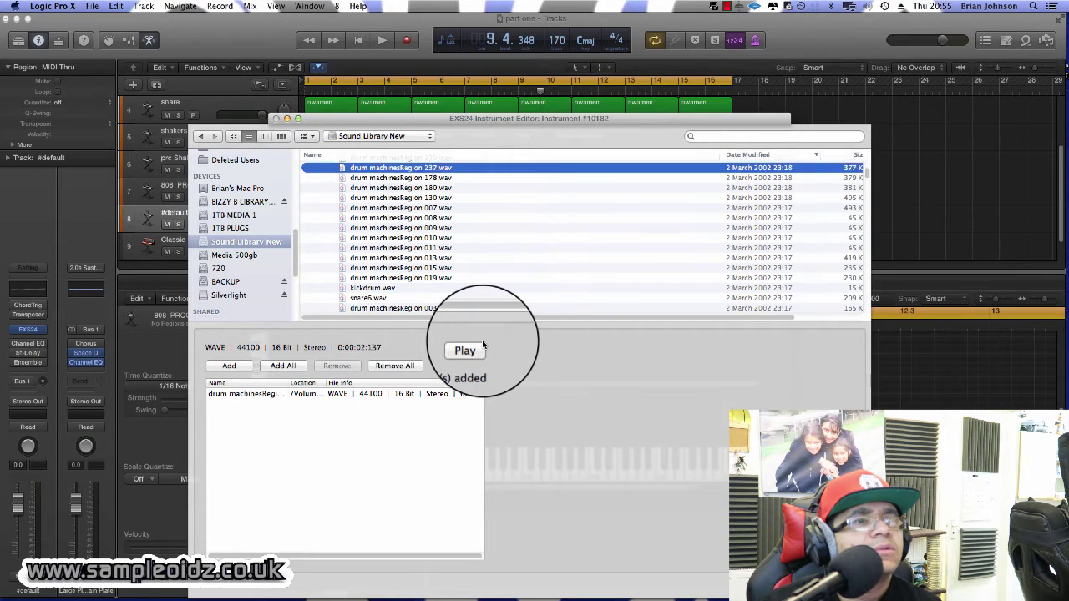
Audition drum machinesRegion 237.wav and drum machinesRegion 270.wav.
click(482, 345)
key(Down)
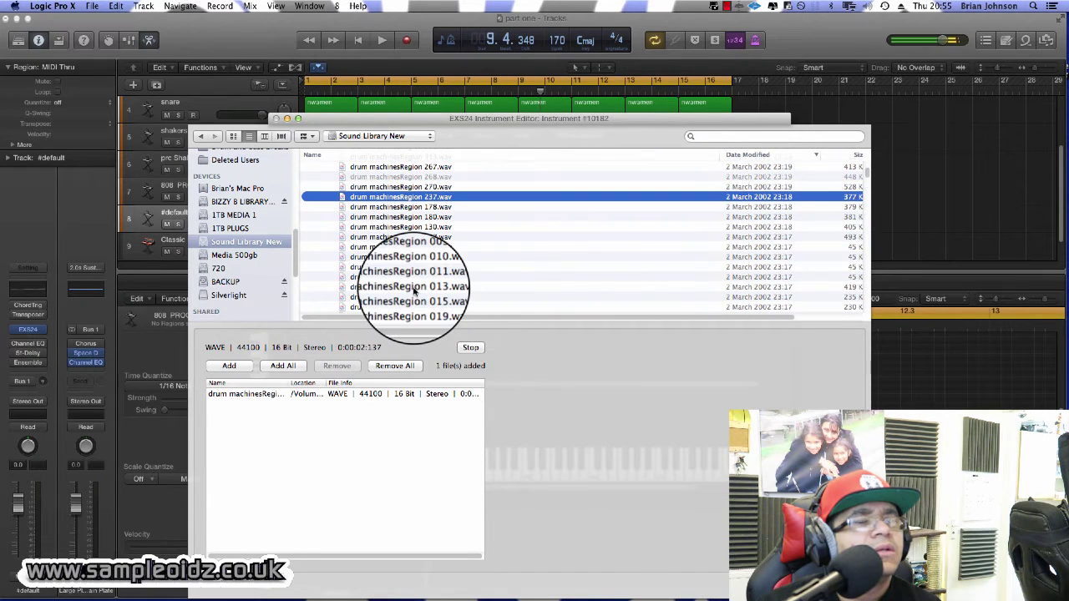
key(Up)
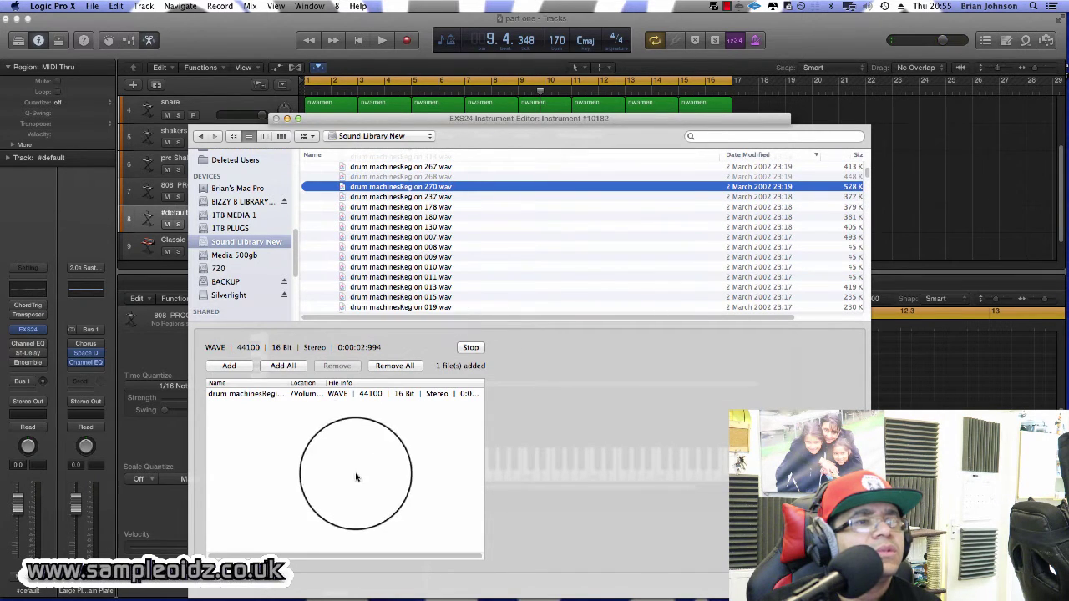
Widen the Name column in the list of added files to show full sample names.
drag(285, 385, 358, 383)
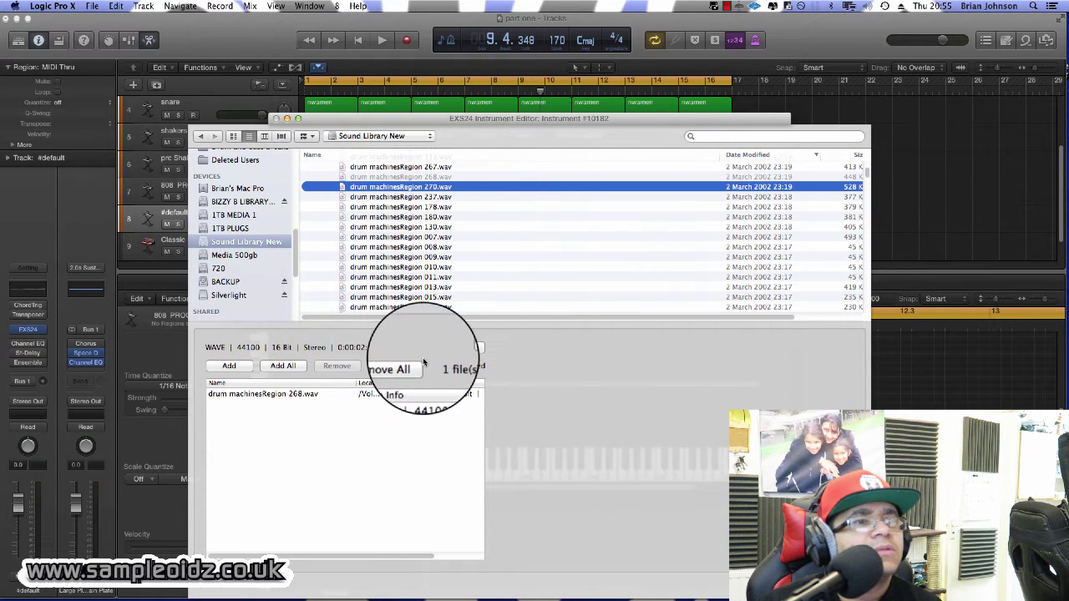
Add drum machinesRegion 270.wav to the files being loaded and audition drum machinesRegion 237.wav and 178.wav.
click(229, 366)
click(384, 197)
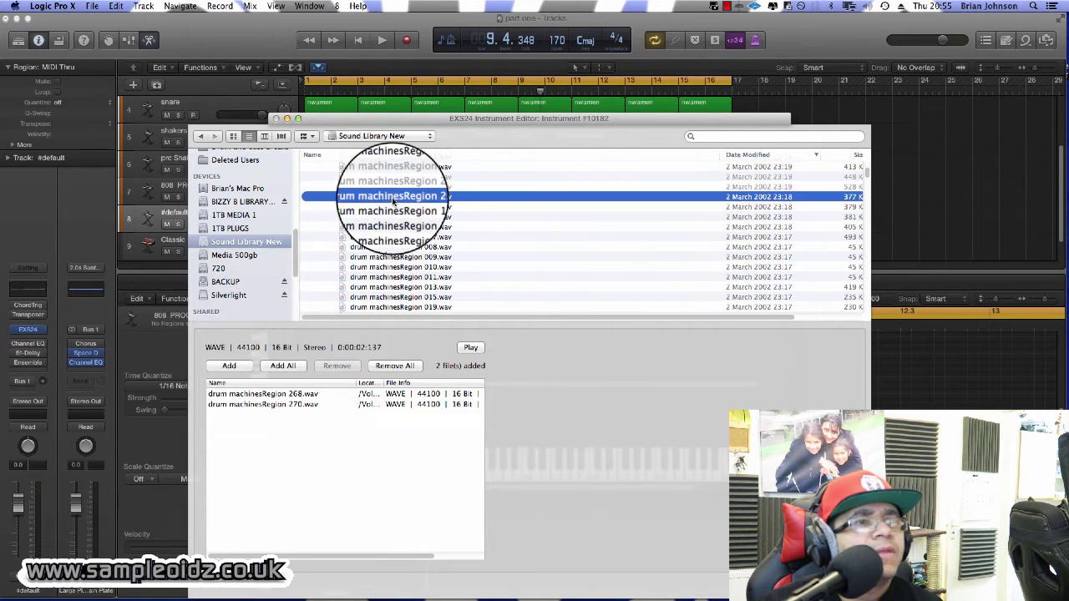
click(471, 347)
click(417, 207)
key(Up)
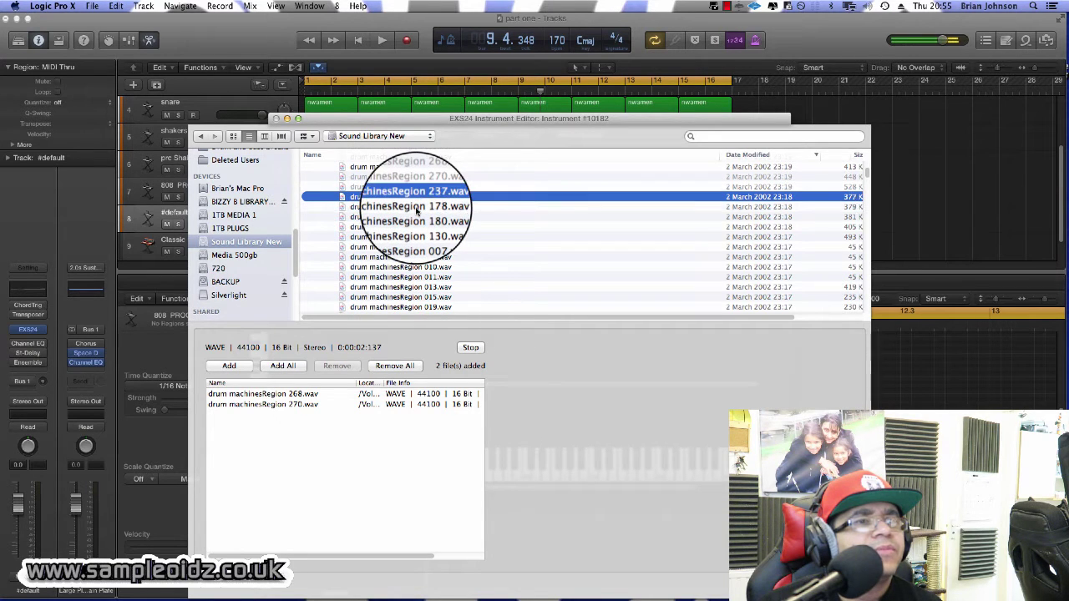
key(Down)
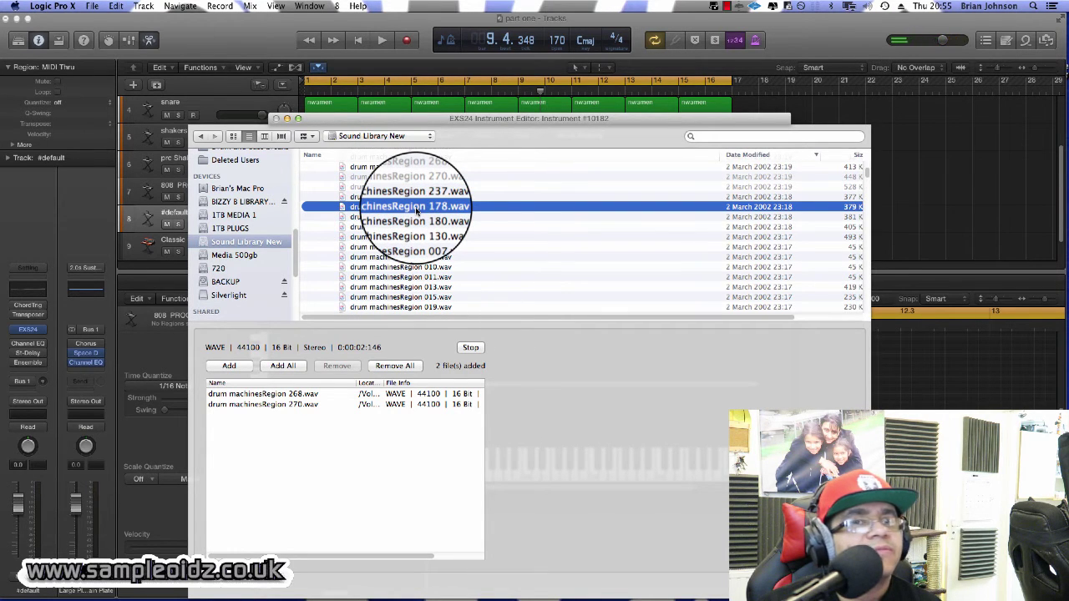
Audition the drum machinesRegion samples from 180.wav down to 019.wav.
key(Down)
key(Down)
key(Down)
key(Down)
key(Down)
key(Down)
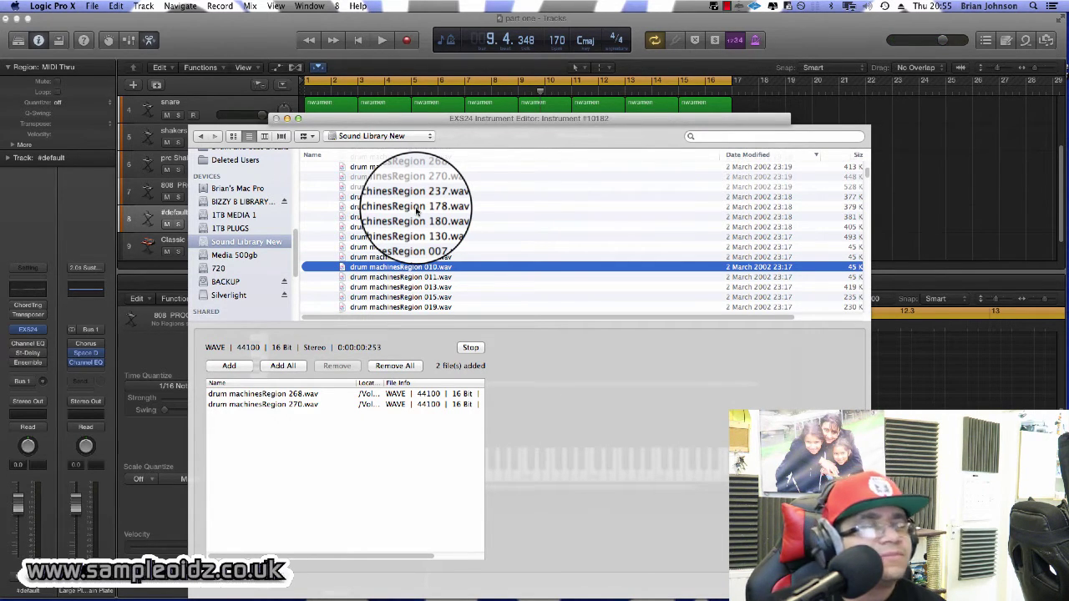
key(Down)
key(Down)
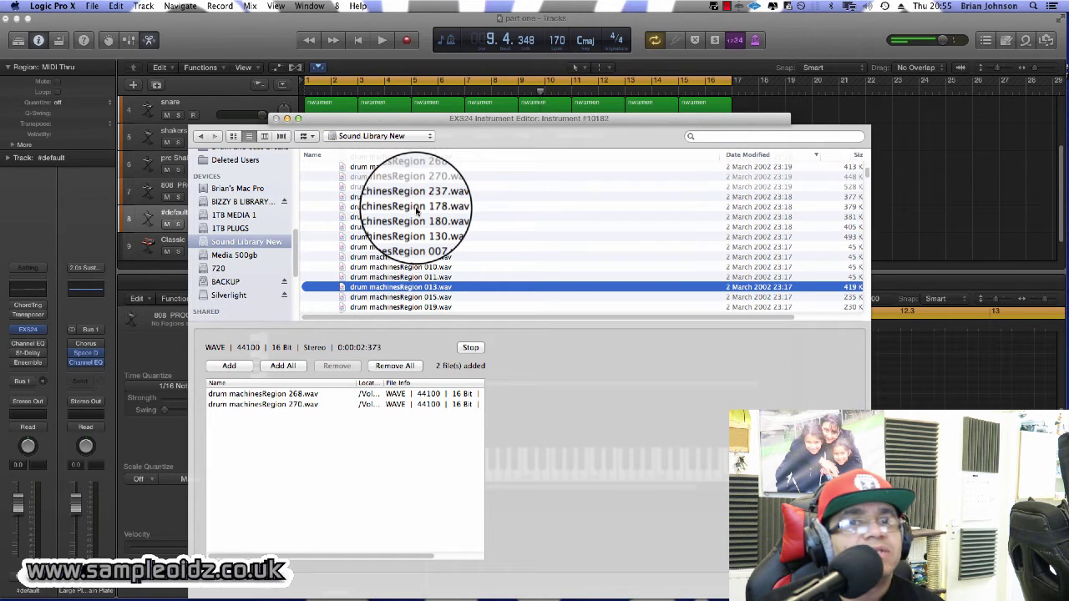
key(Down)
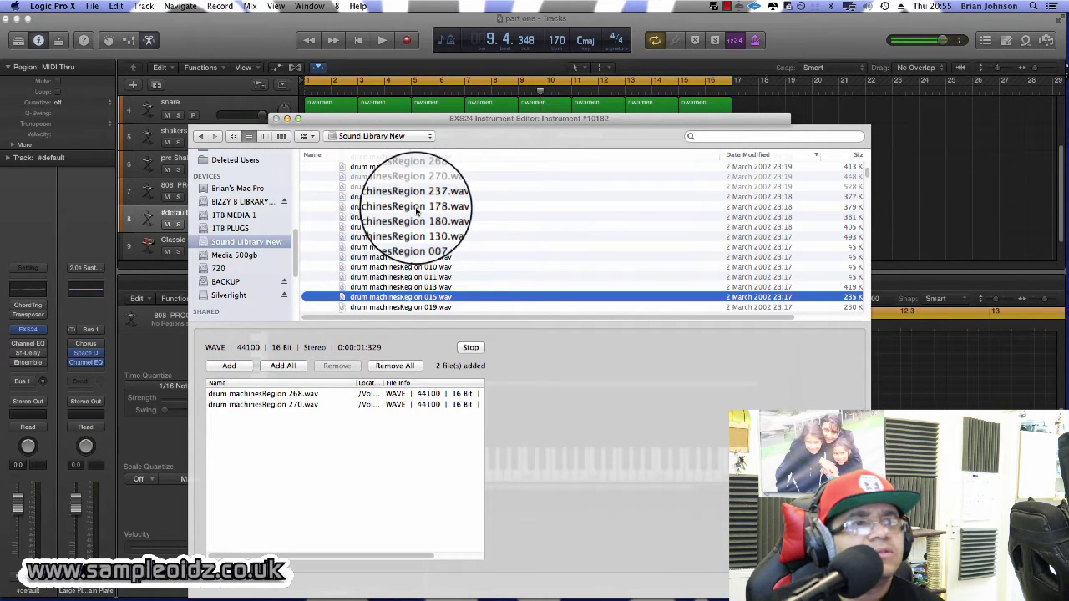
key(Down)
Audition the samples from kickdrum.wav down to kicksub twiss.wav.
scroll(451, 221, down, 2)
key(Down)
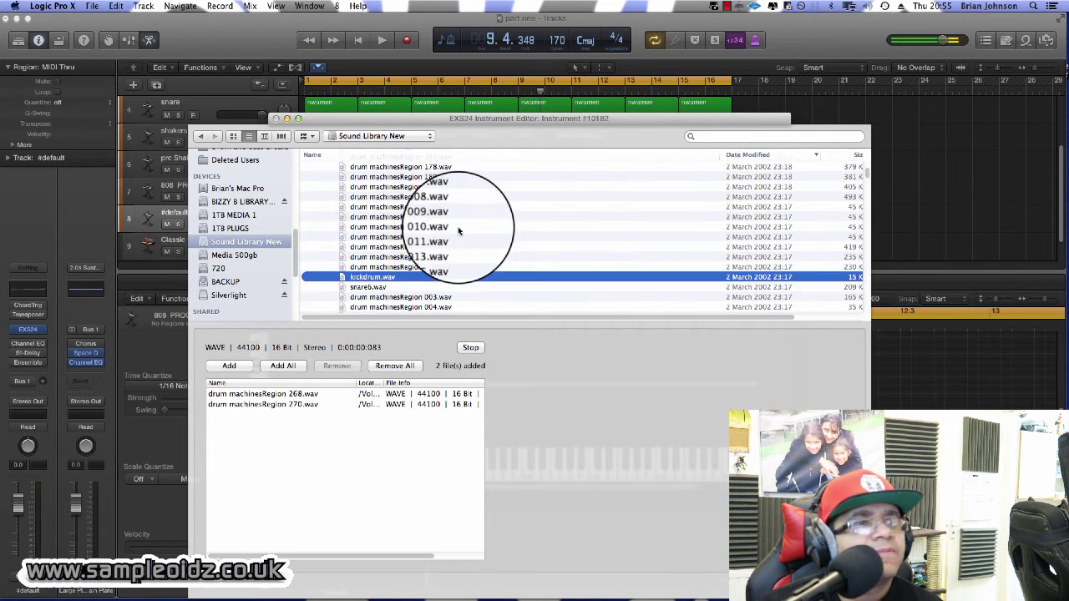
key(Down)
scroll(457, 230, down, 2)
key(Down)
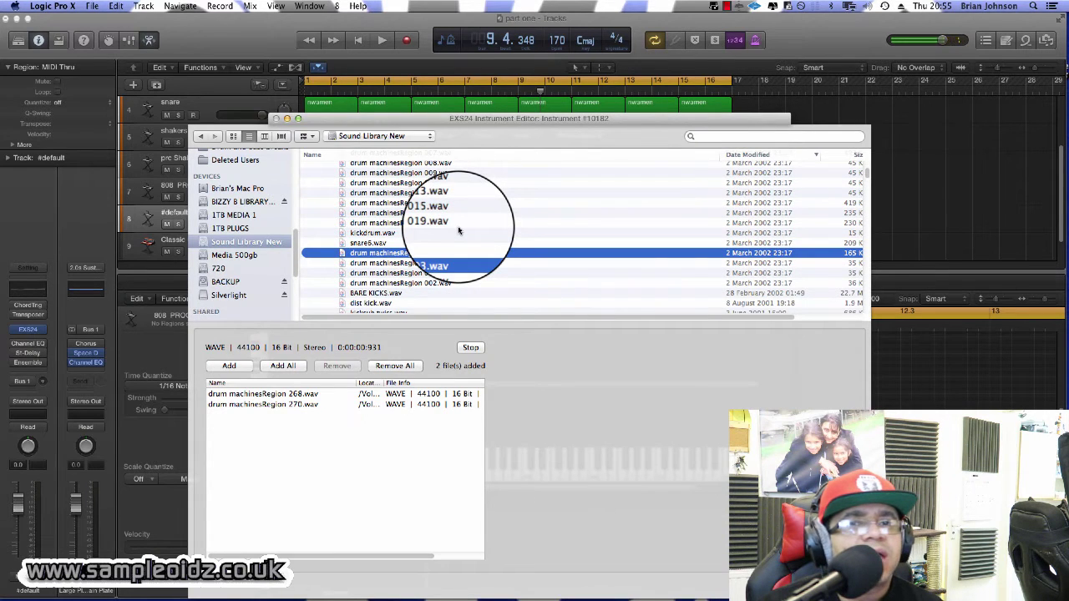
scroll(458, 231, down, 1)
key(Down)
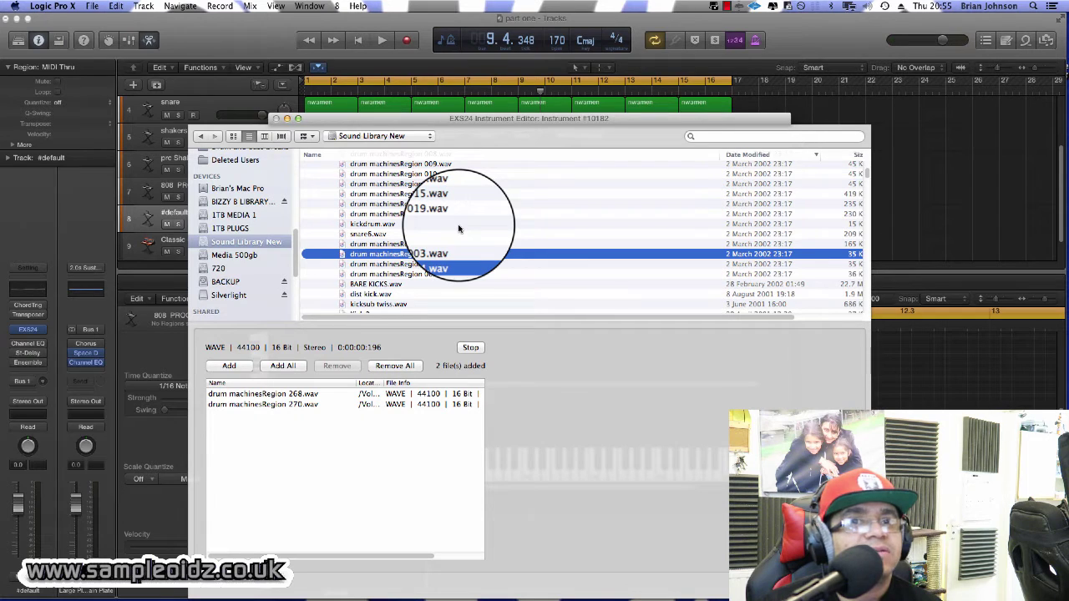
key(Down)
key(Down)
key(Down)
key(Down)
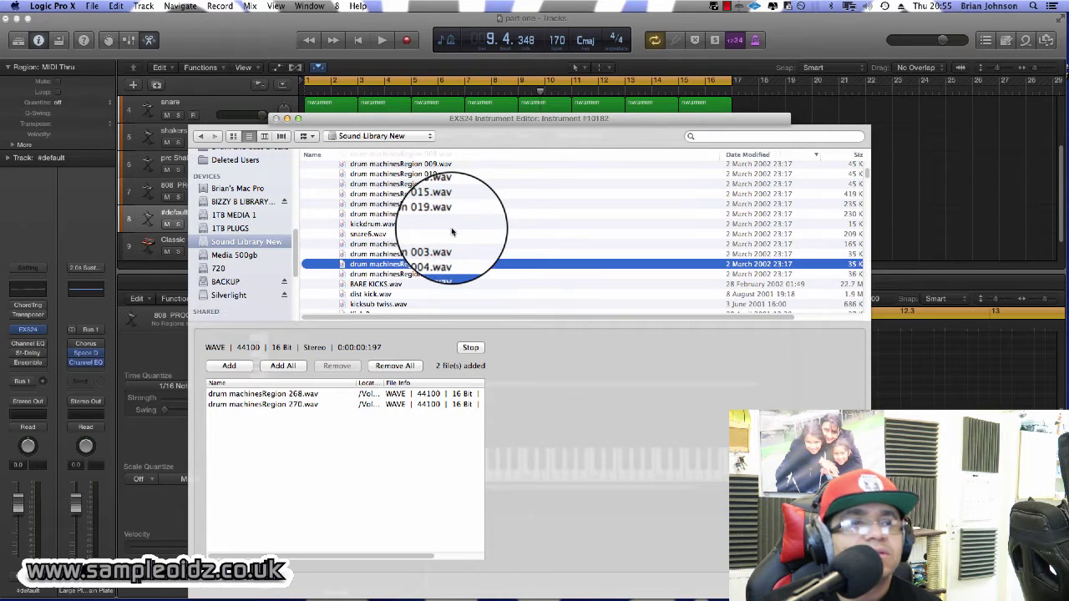
key(Down)
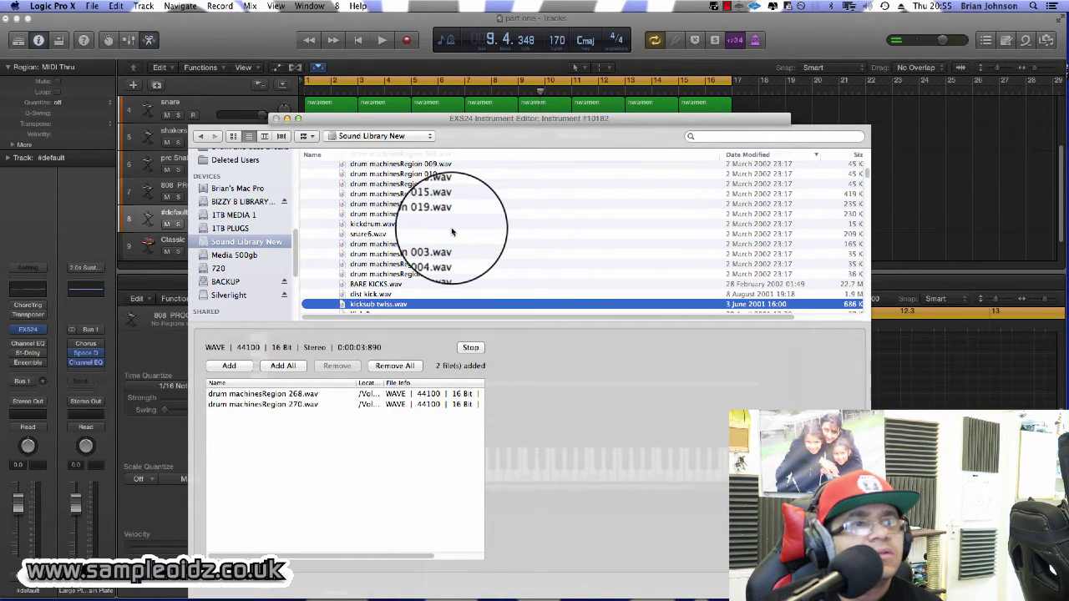
Audition the samples from Kick B.wav to KICK 69.AIF and add KICK 69.AIF to the files being loaded.
scroll(452, 232, down, 3)
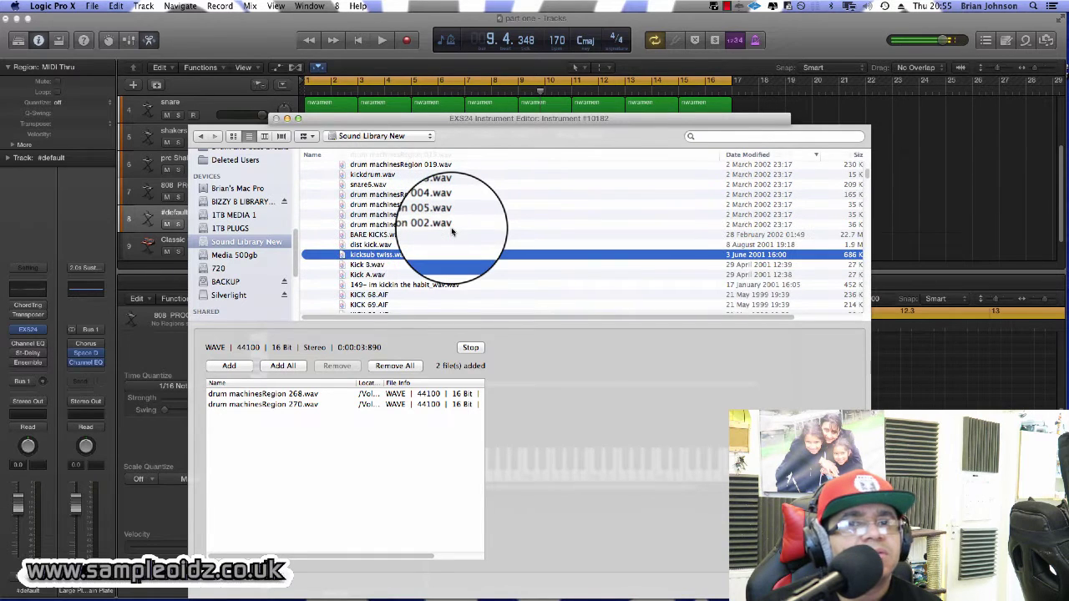
key(Down)
key(Down)
key(Down)
key(Down)
key(Down)
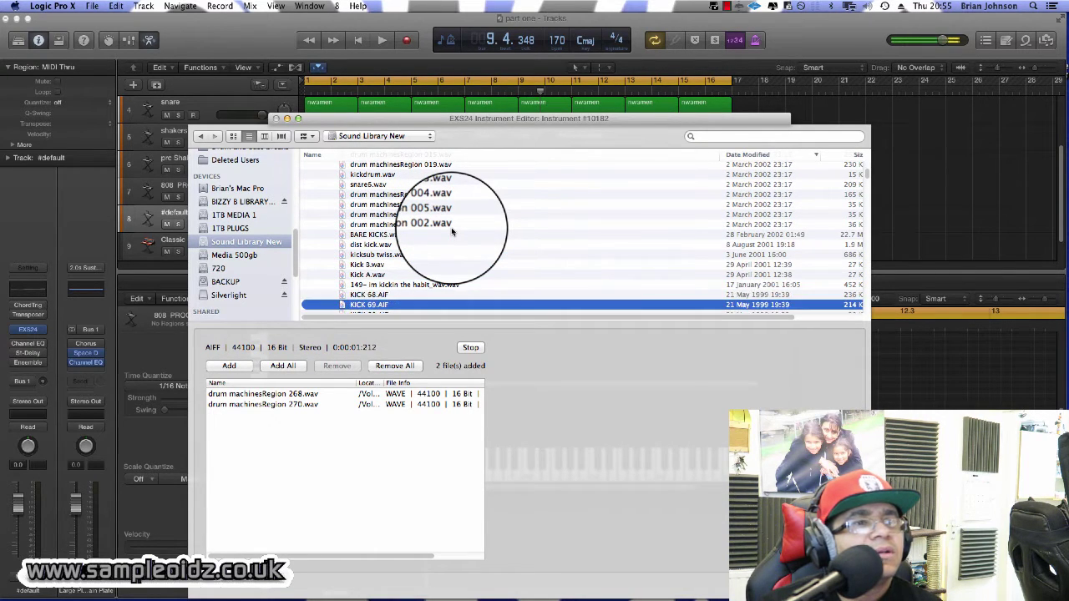
scroll(452, 232, down, 3)
scroll(452, 232, down, 1)
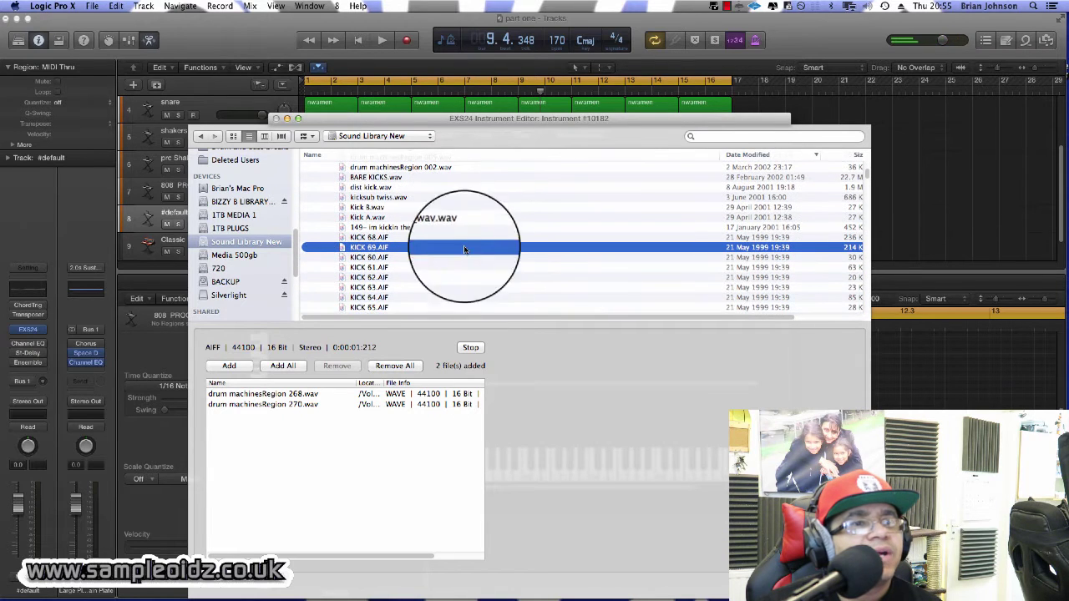
click(229, 366)
Audition the kicks following KICK 69.AIF and add KICK 62.AIF and KICK 63.AIF to the files being loaded.
click(399, 257)
key(Down)
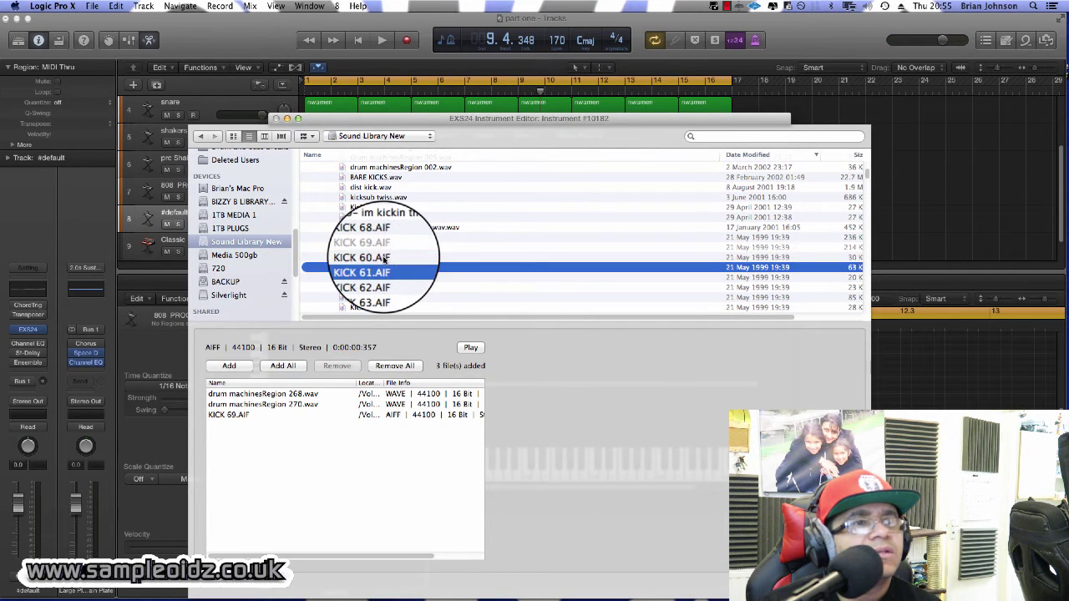
click(470, 348)
click(380, 277)
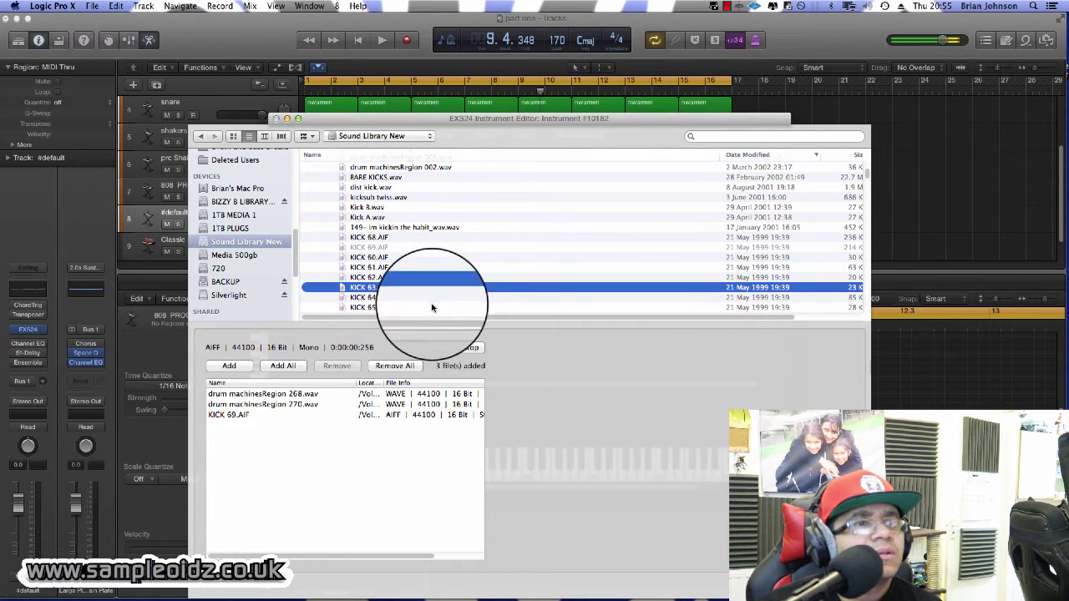
click(229, 366)
click(368, 287)
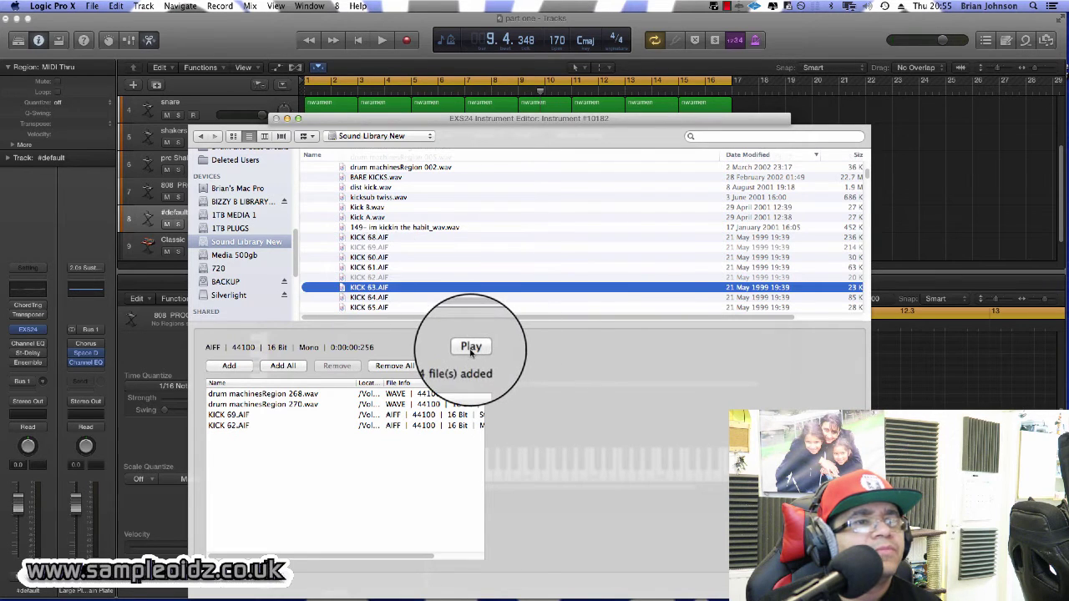
click(229, 366)
Open the ++DRUMS folder as the browsed location and collapse its 45-KICK subfolder.
scroll(357, 201, up, 10)
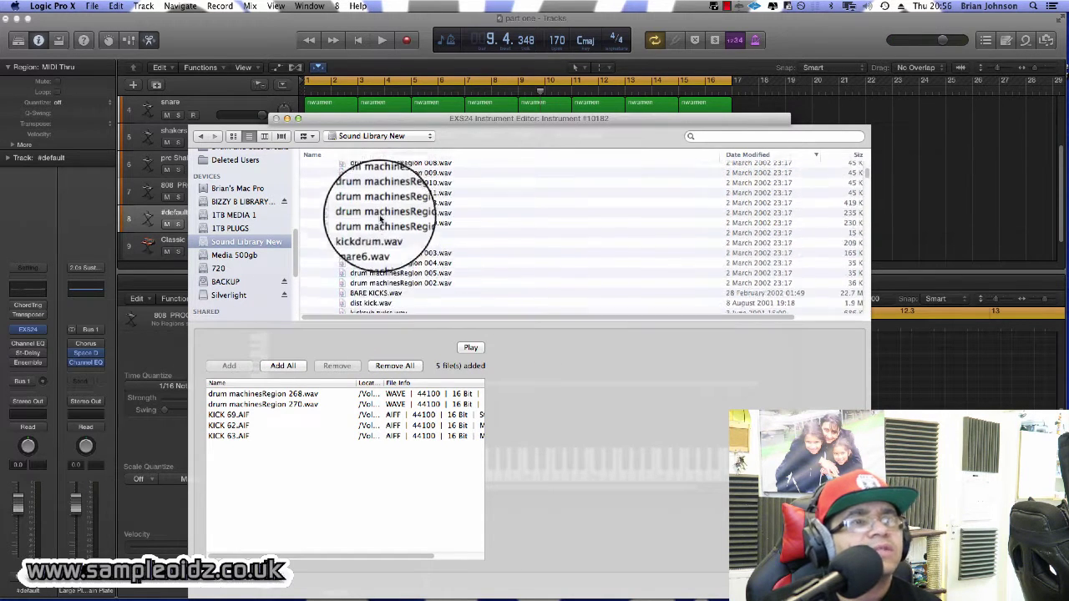
scroll(854, 167, up, 10)
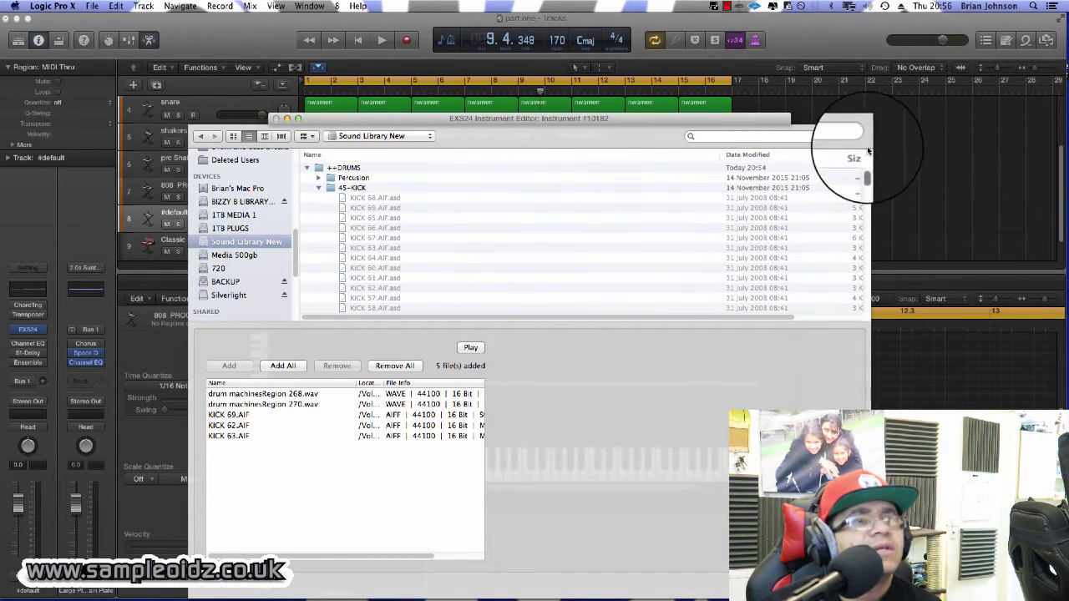
click(306, 171)
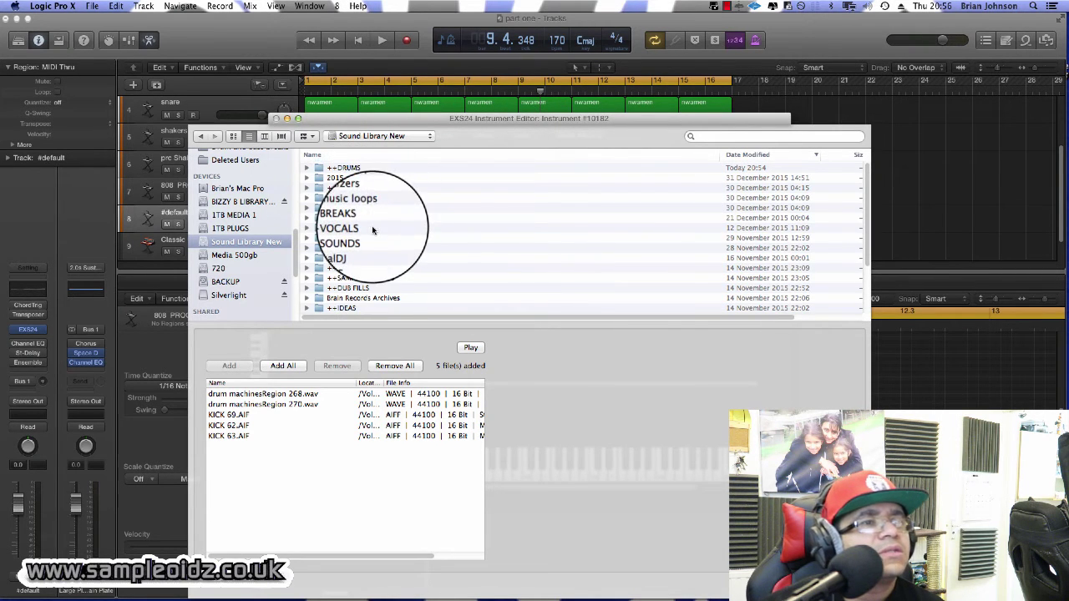
scroll(372, 224, down, 3)
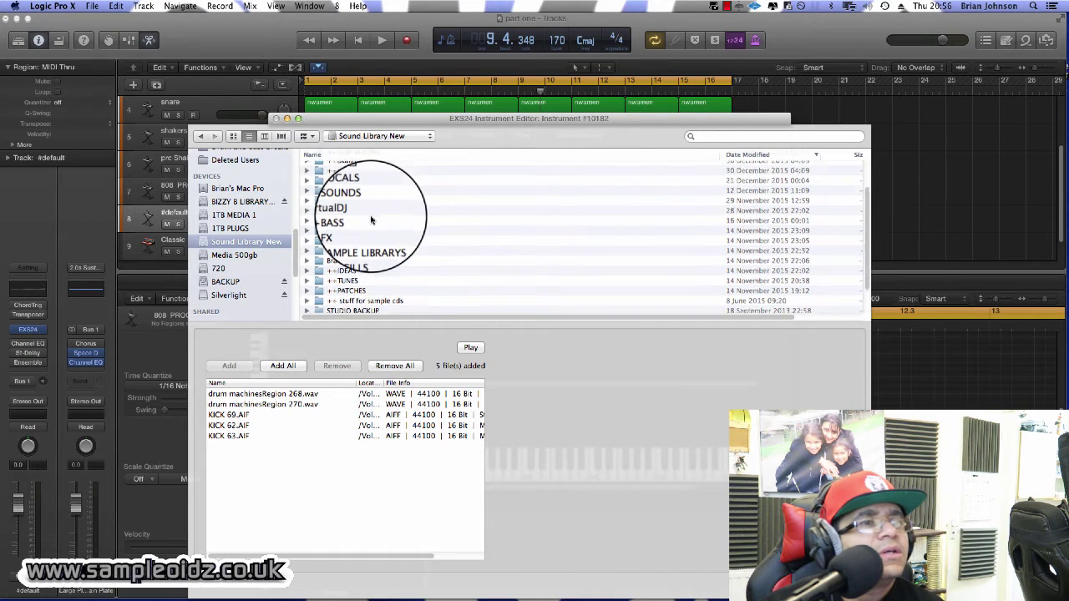
scroll(367, 216, up, 3)
scroll(359, 184, up, 2)
double_click(351, 171)
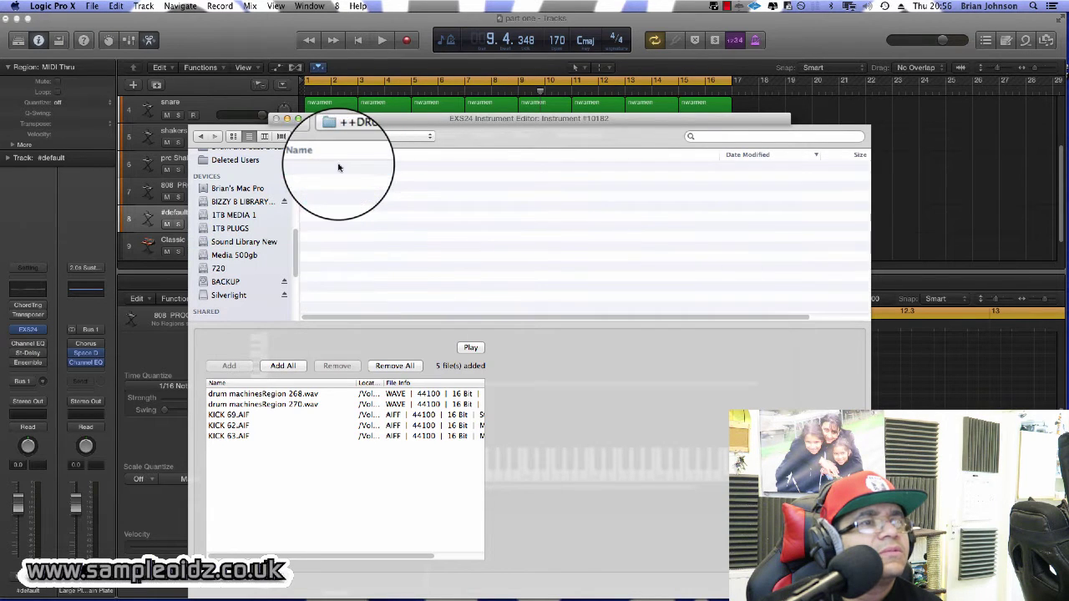
click(308, 179)
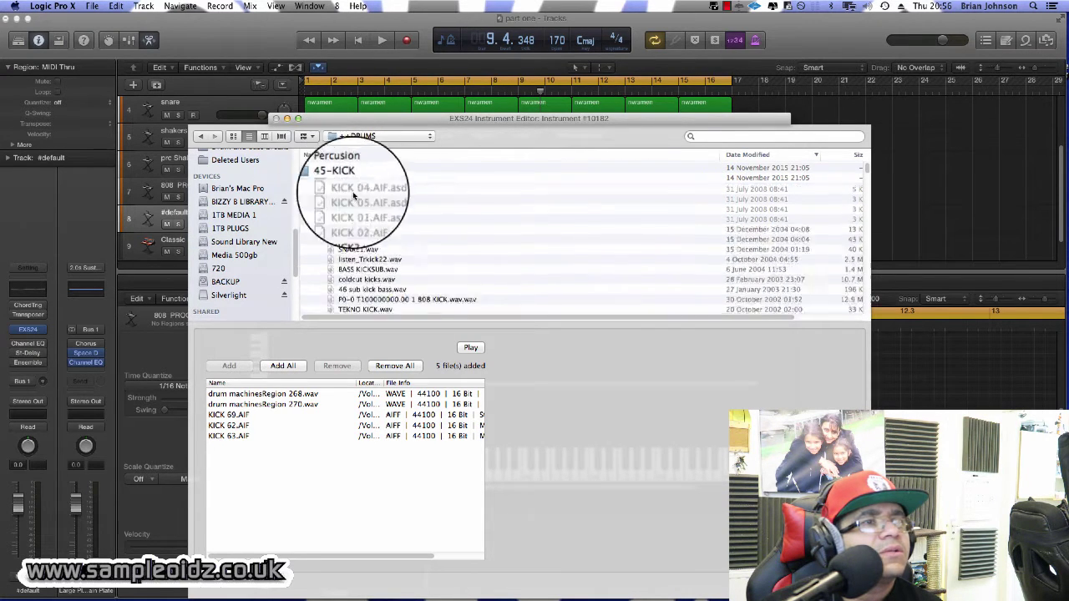
Expand the 25 SNARES folder within ++DRUMS.
scroll(373, 245, down, 5)
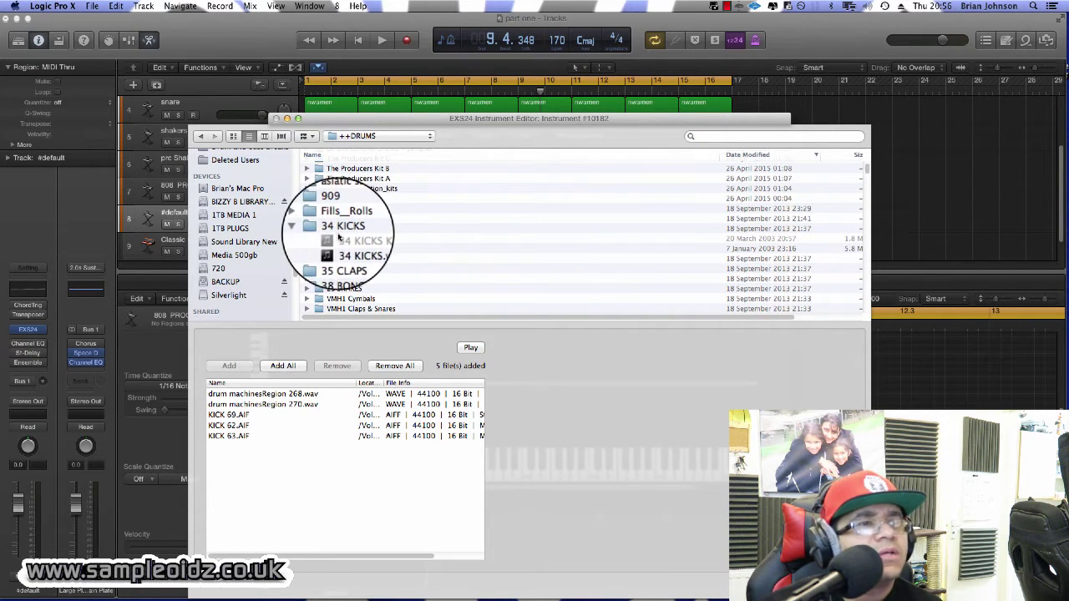
scroll(348, 262, down, 1)
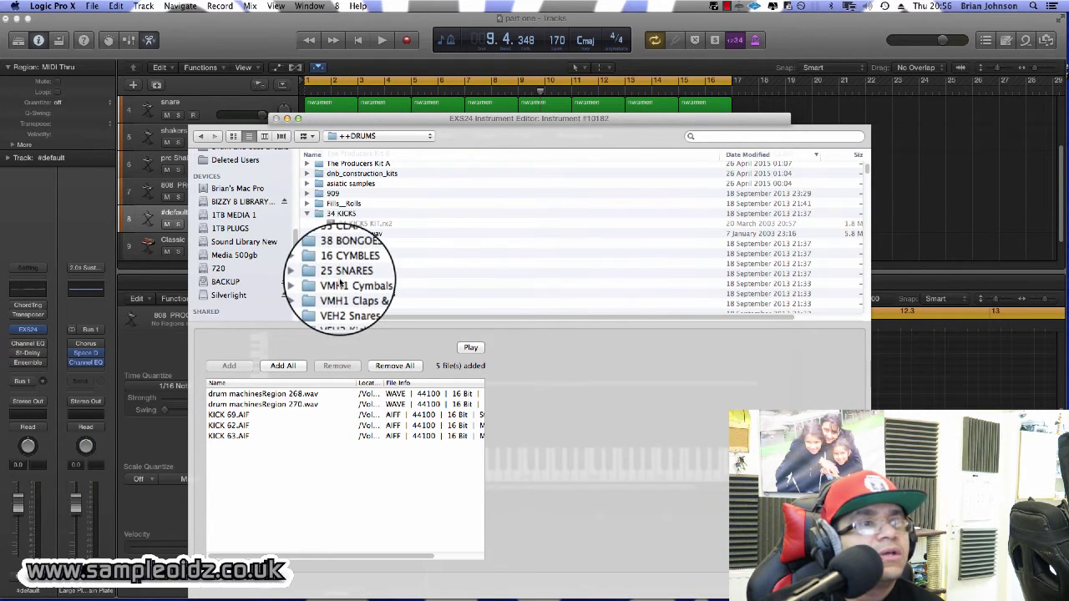
click(340, 276)
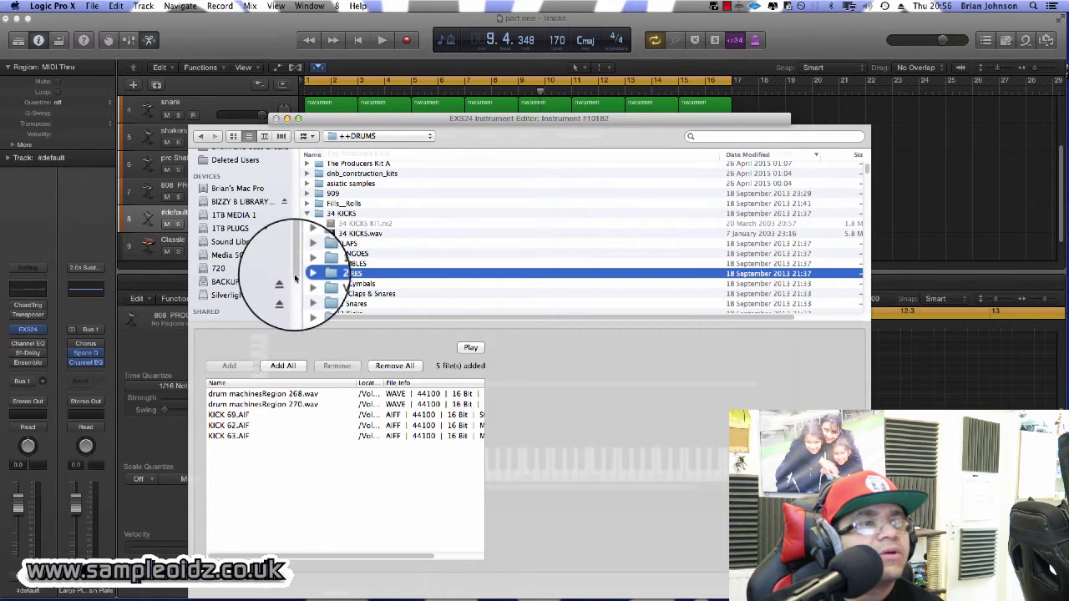
scroll(375, 267, down, 2)
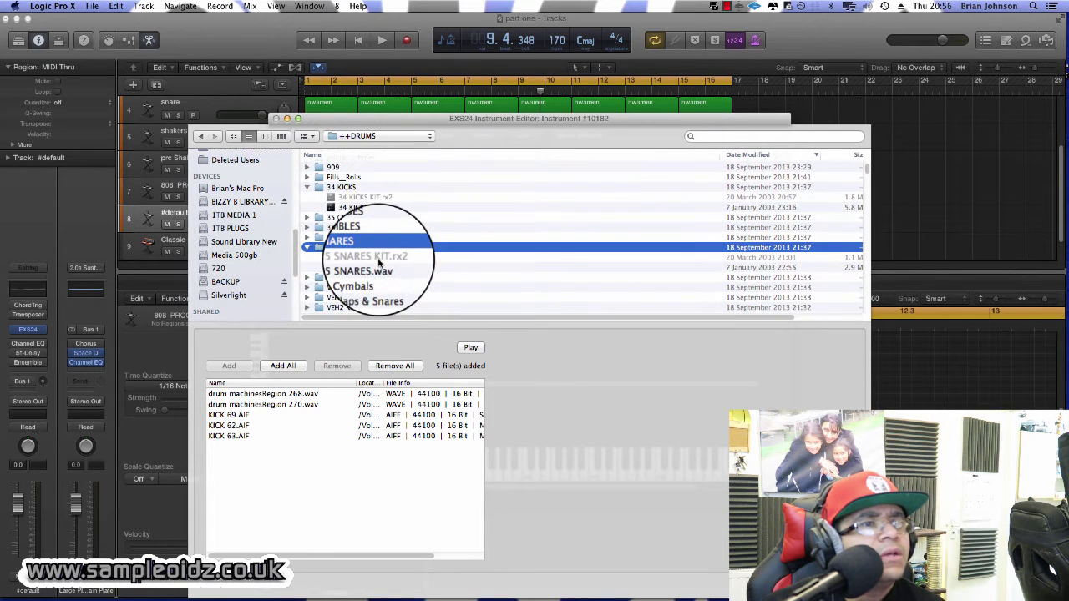
Expand the VEH2 Snares folder to list its samples.
scroll(378, 259, down, 5)
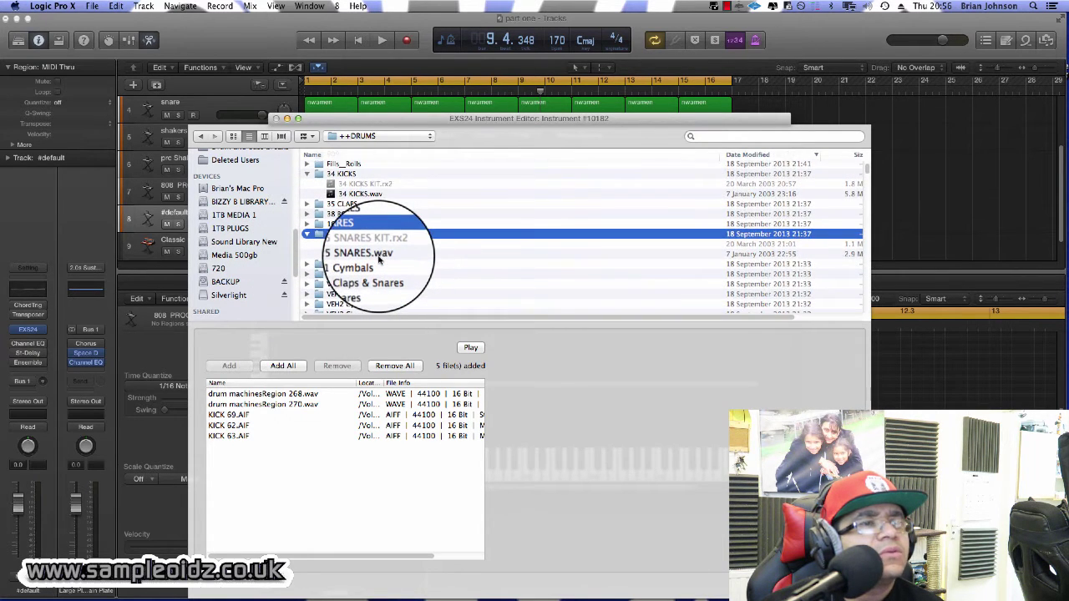
scroll(379, 259, down, 3)
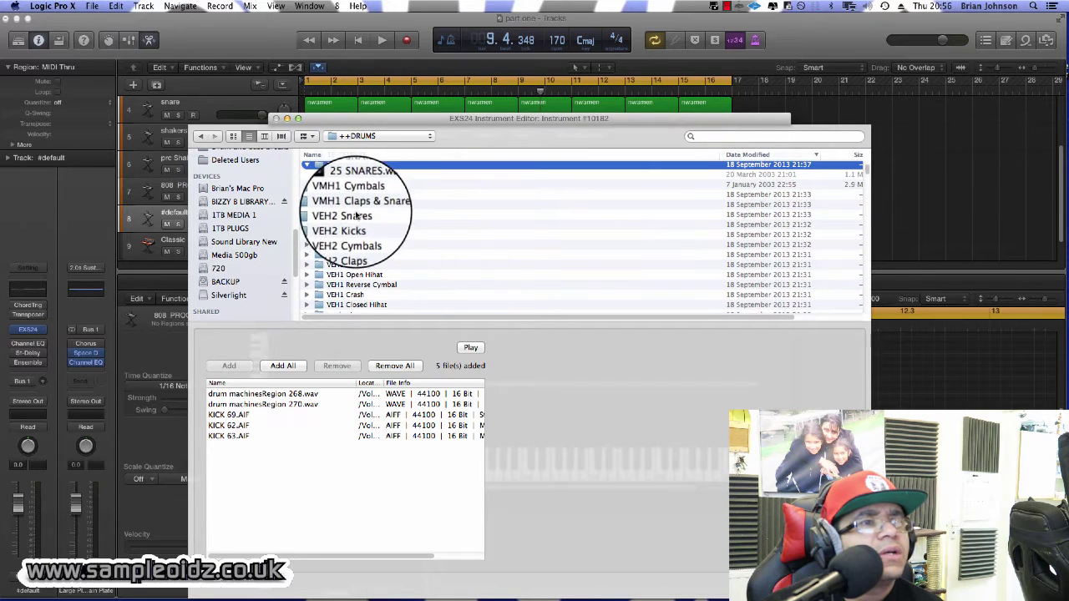
click(312, 215)
click(306, 215)
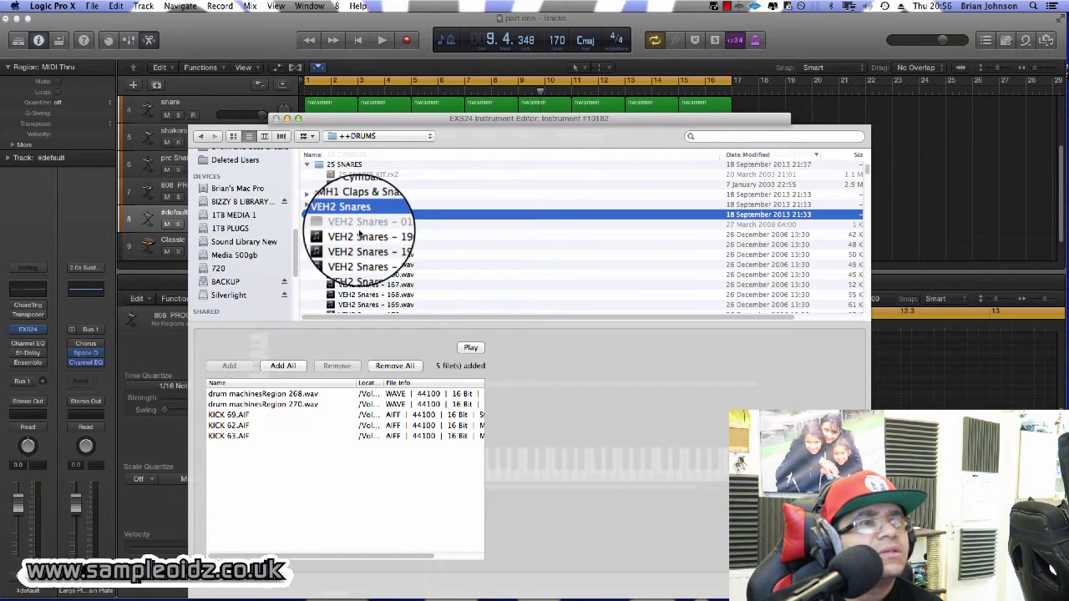
Audition the first VEH2 snares, 196.wav to 198.wav, and return to VEH2 Snares - 196.wav.
click(376, 235)
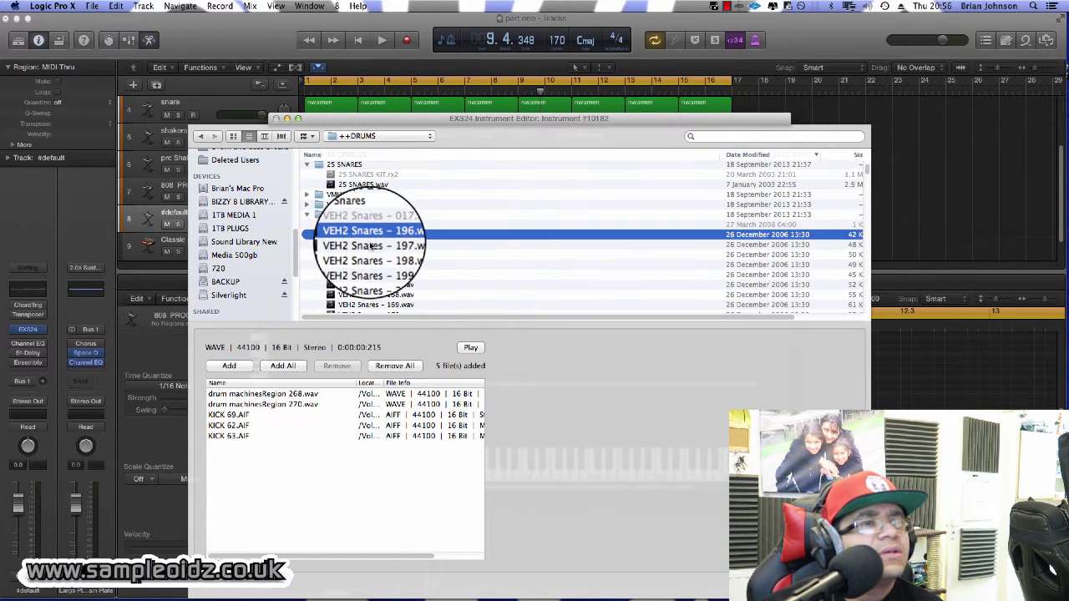
click(472, 348)
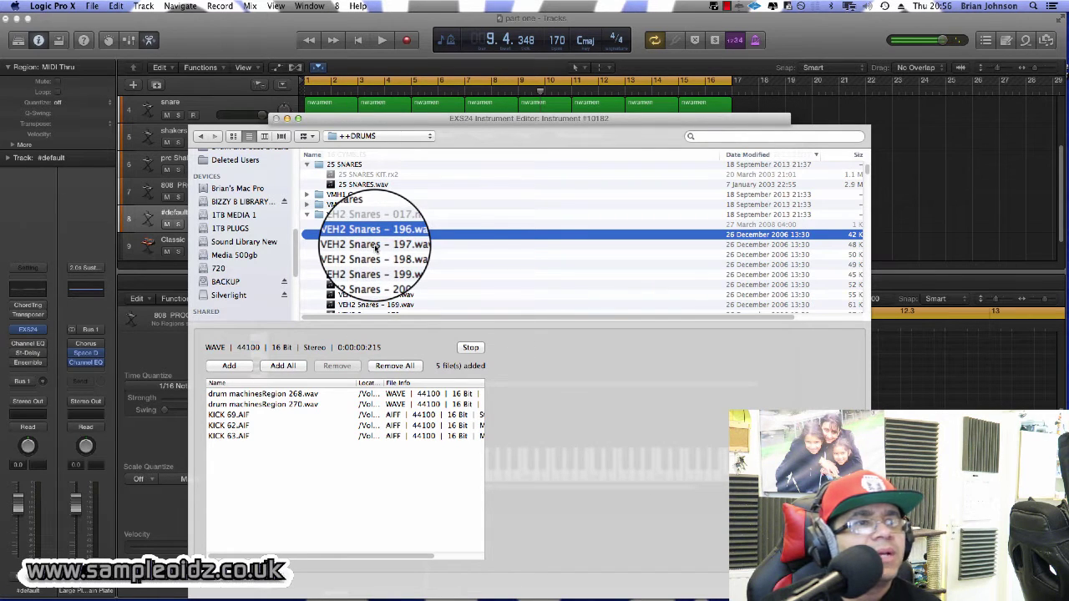
click(376, 245)
click(374, 255)
click(369, 236)
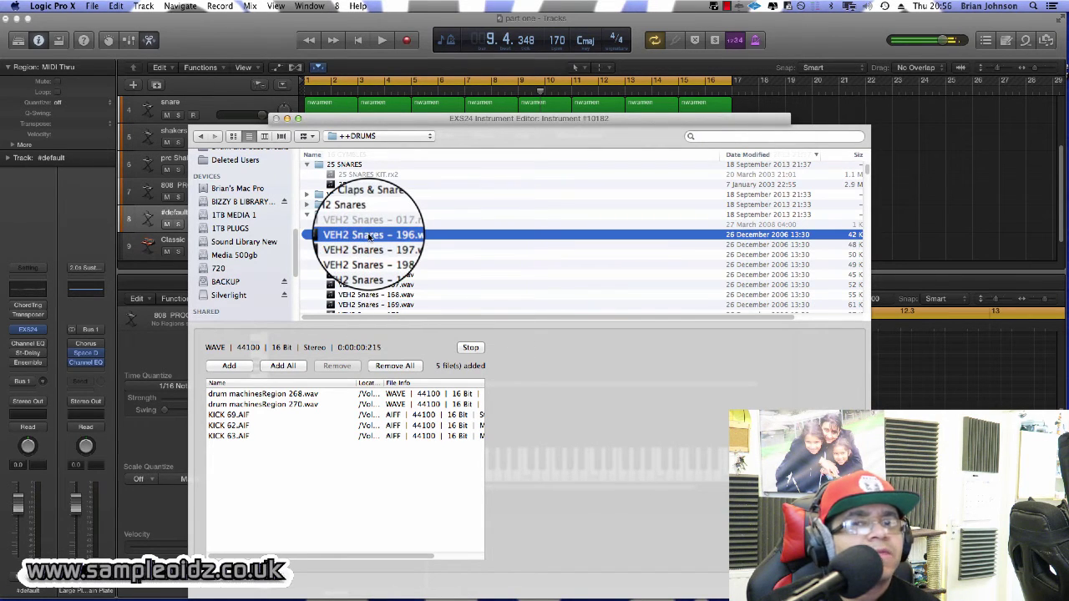
Audition the VEH2 snares from 197.wav down to 167.wav and go back up to VEH2 Snares - 199.wav.
key(Down)
key(Down)
key(Down)
key(Down)
key(Down)
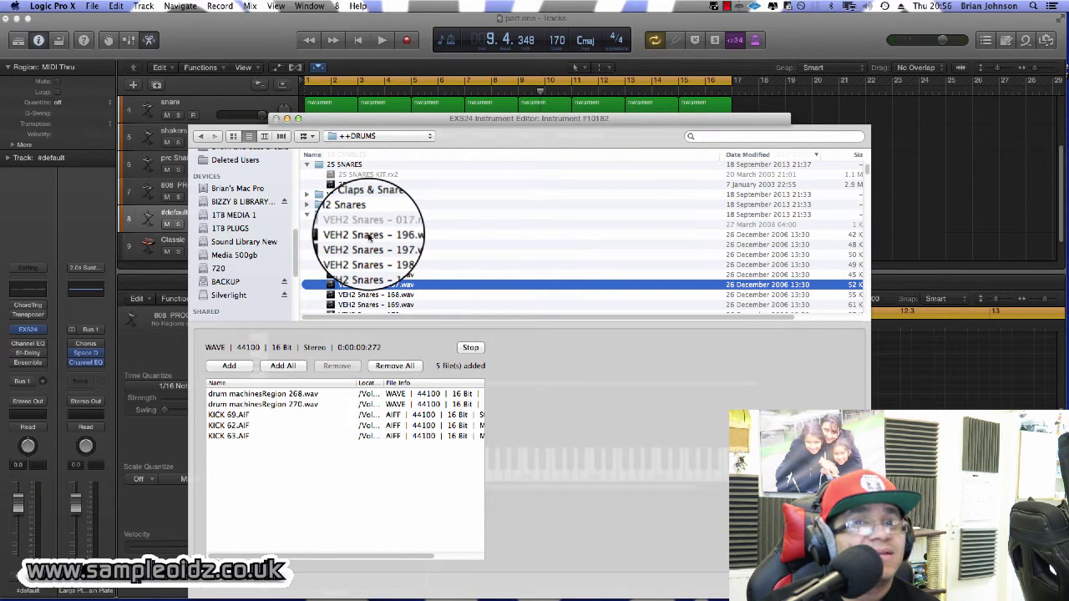
key(Up)
key(Up)
key(Up)
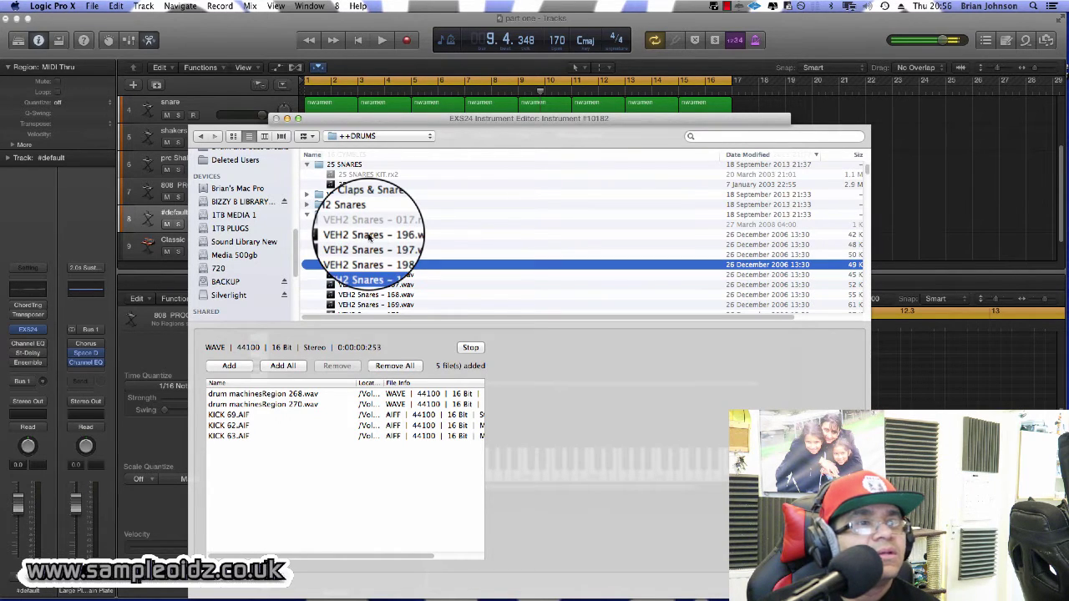
Audition the VEH2 snares between 198.wav and 167.wav and add VEH2 Snares - 200.wav to the sample list.
key(Up)
key(Down)
key(Down)
key(Down)
key(Down)
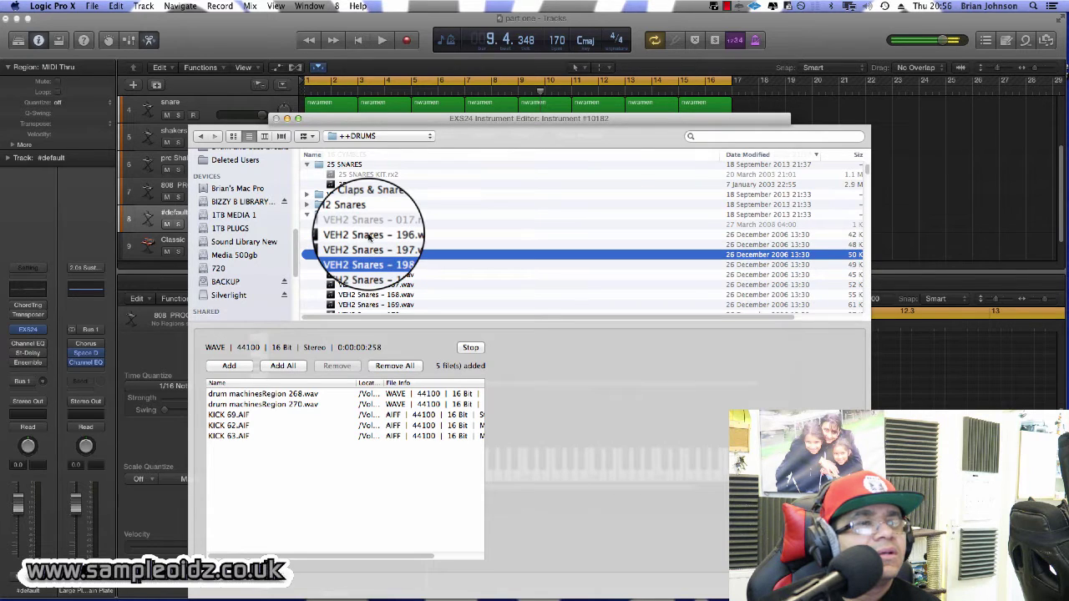
key(Up)
key(Down)
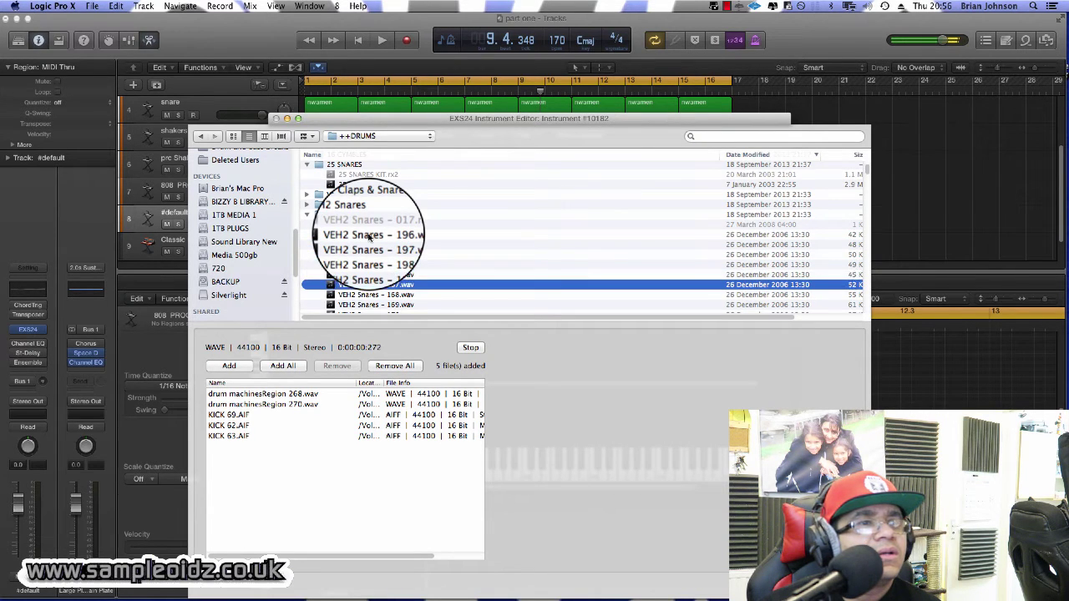
key(Up)
click(471, 348)
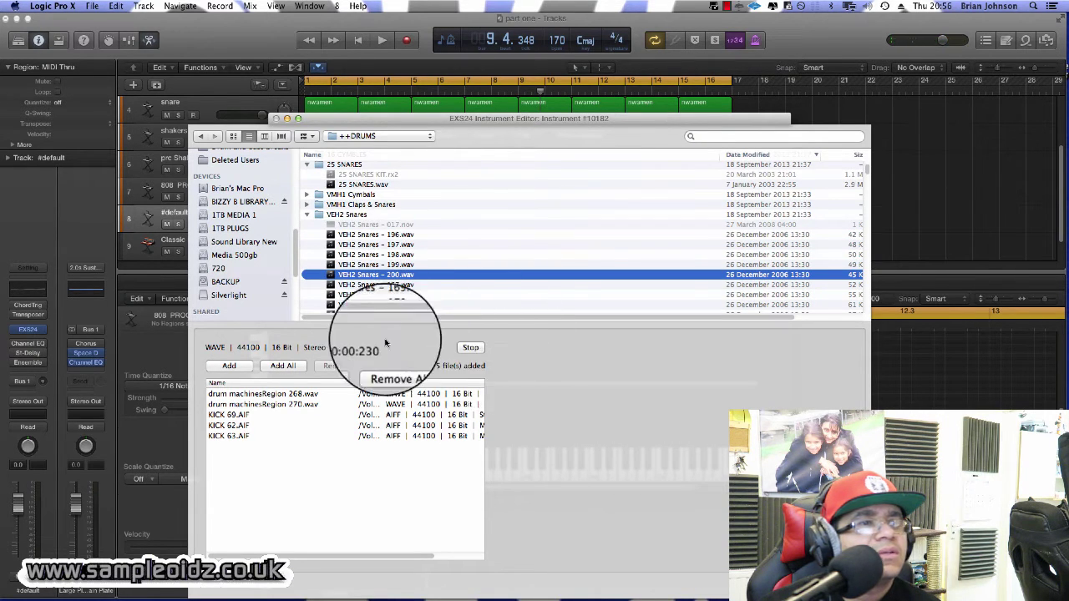
click(229, 365)
Audition the VEH2 snares from 178.wav to 181.wav and add VEH2 Snares - 180.wav to the sample list.
key(Down)
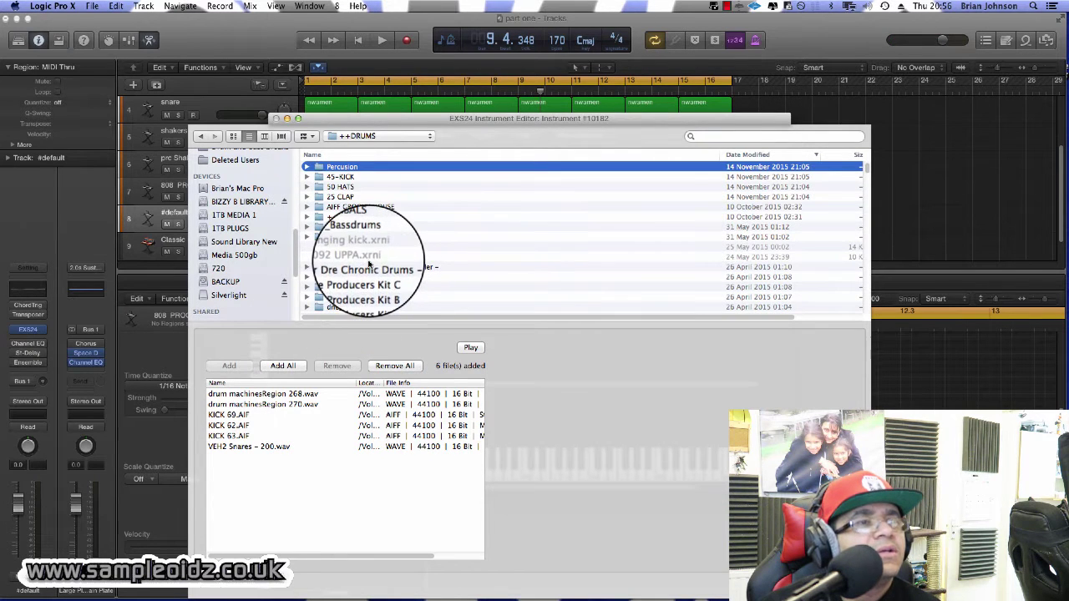
scroll(368, 262, down, 10)
click(369, 257)
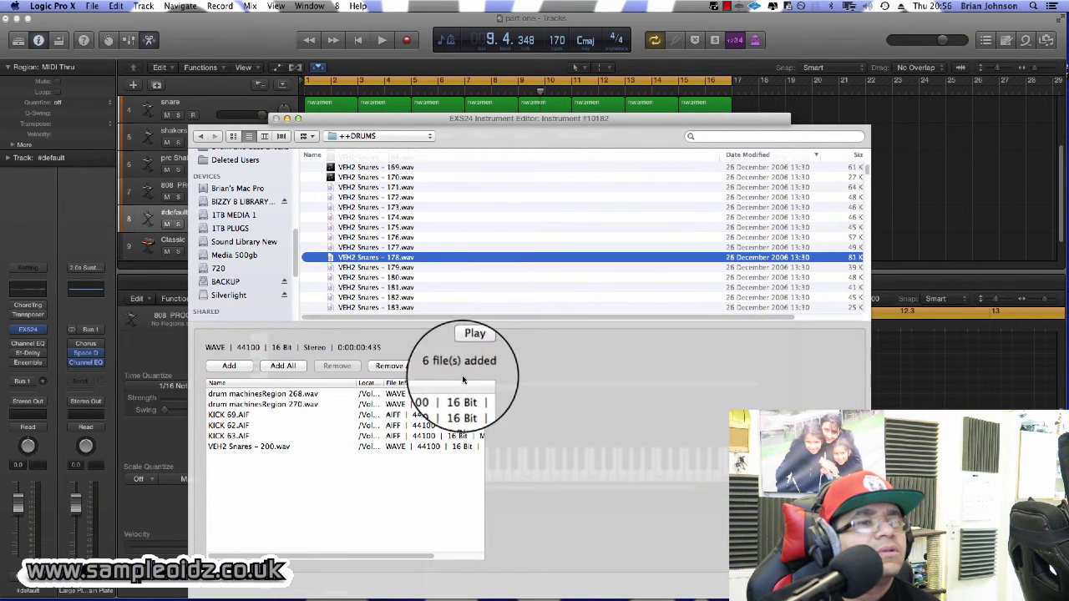
click(470, 348)
key(Down)
key(Down)
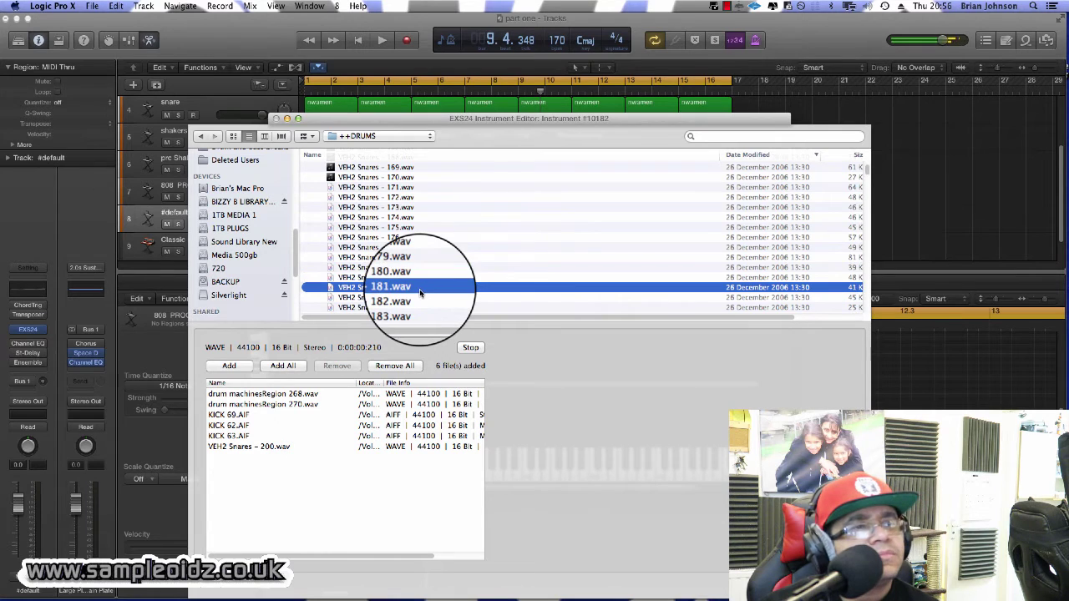
key(Up)
click(248, 368)
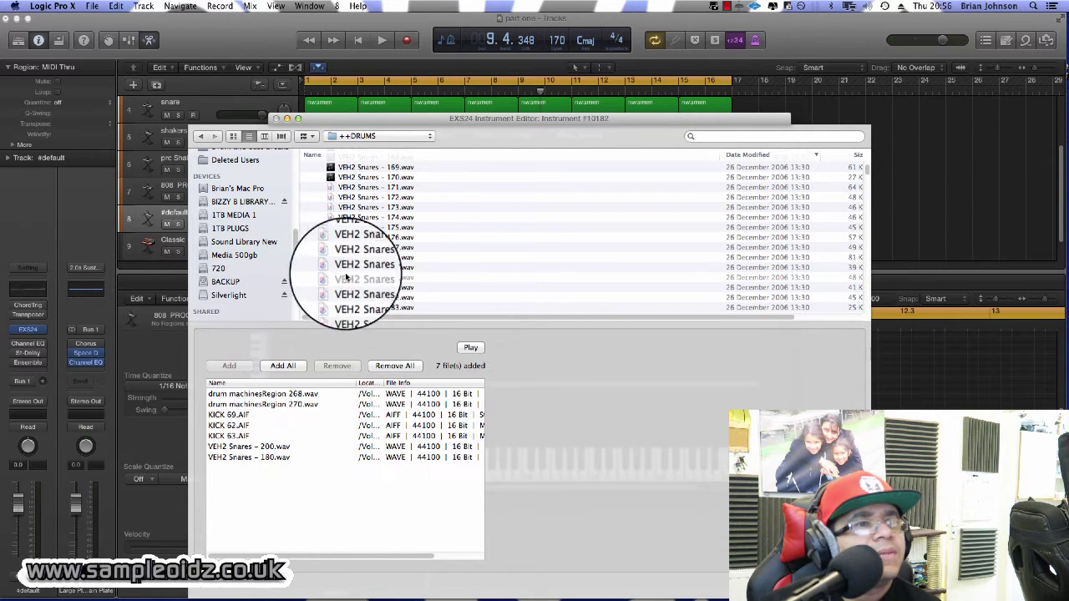
Audition VEH2 Snares - 183.wav and add it to the sample list.
click(371, 287)
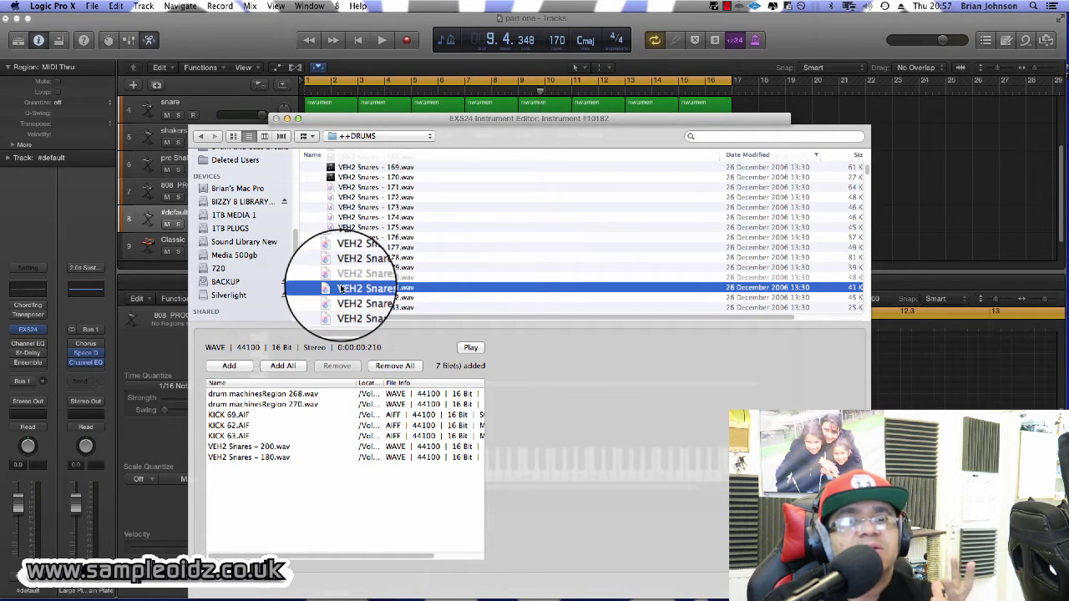
scroll(388, 274, down, 3)
click(389, 274)
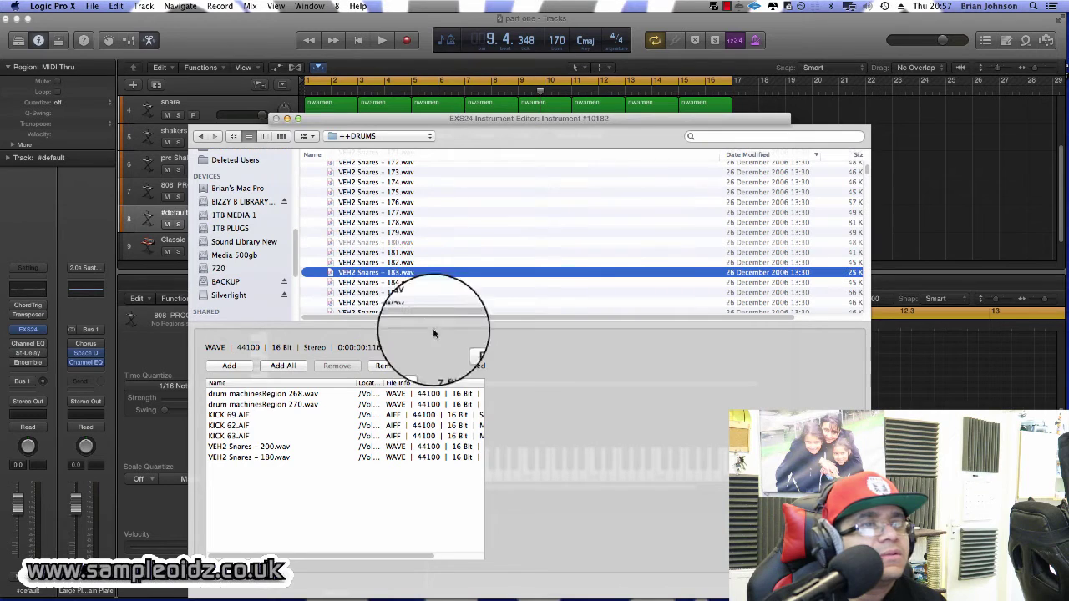
click(481, 355)
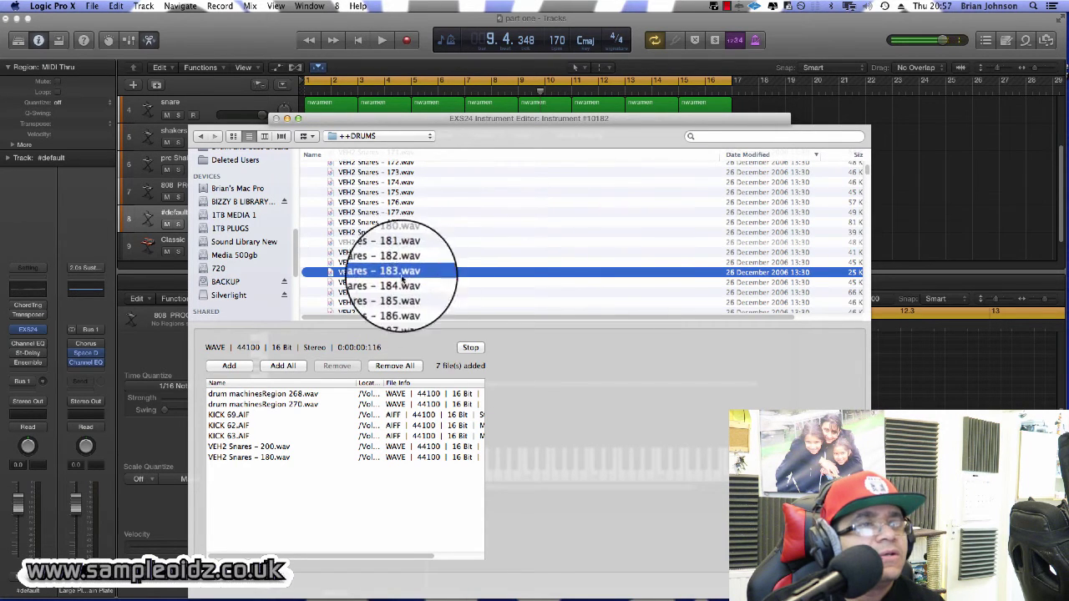
click(228, 367)
Audition the VEH2 snares between 184.wav and 194.wav and add VEH2 Snares - 194.wav to the sample list.
click(334, 282)
scroll(394, 276, down, 5)
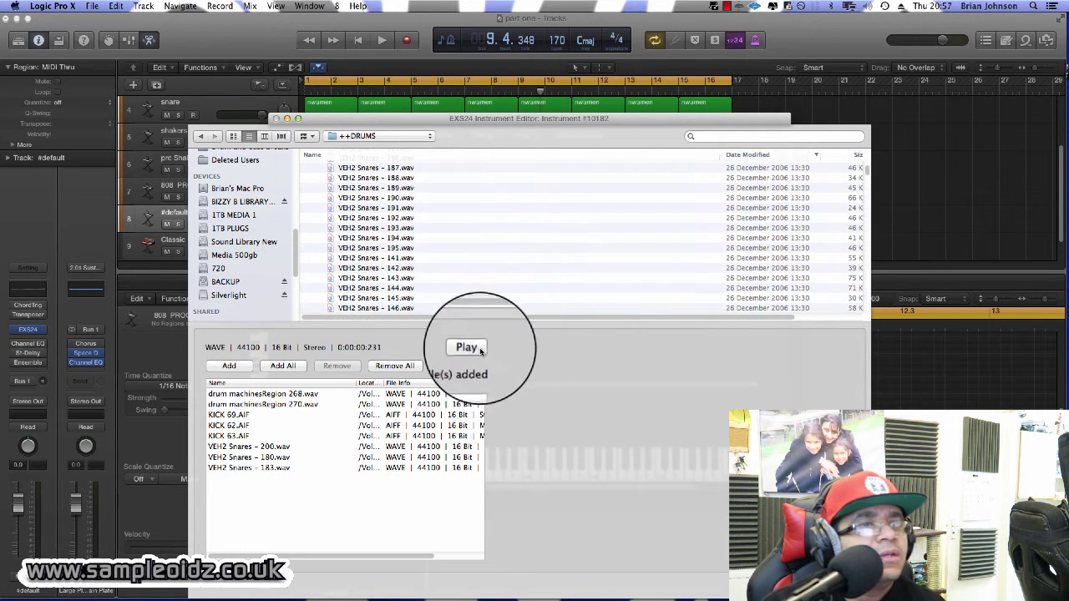
click(480, 351)
scroll(401, 219, up, 2)
click(393, 218)
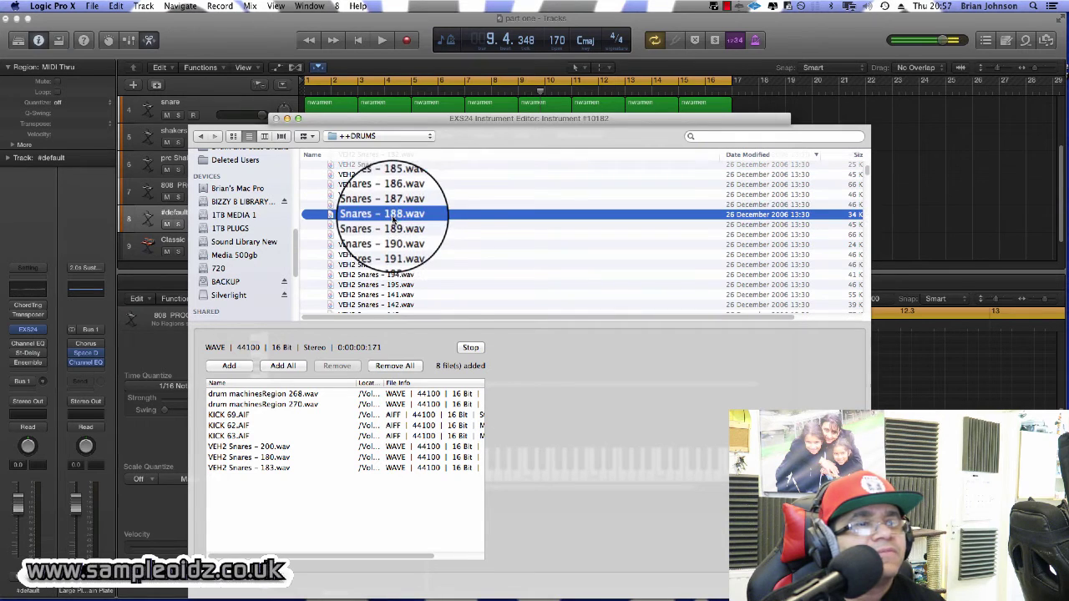
click(381, 275)
click(381, 244)
click(382, 274)
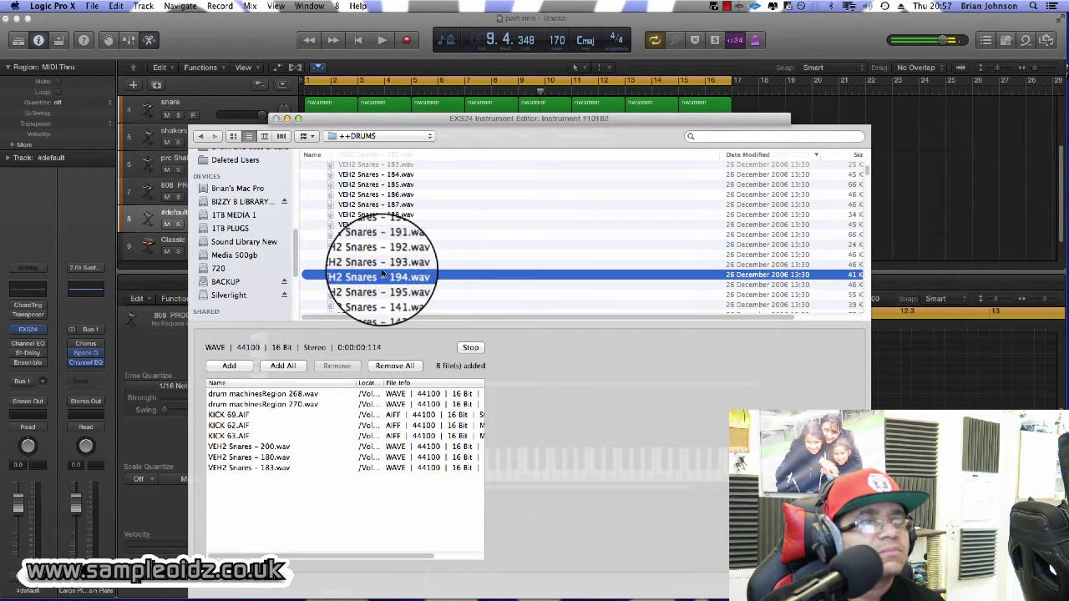
click(382, 264)
click(381, 273)
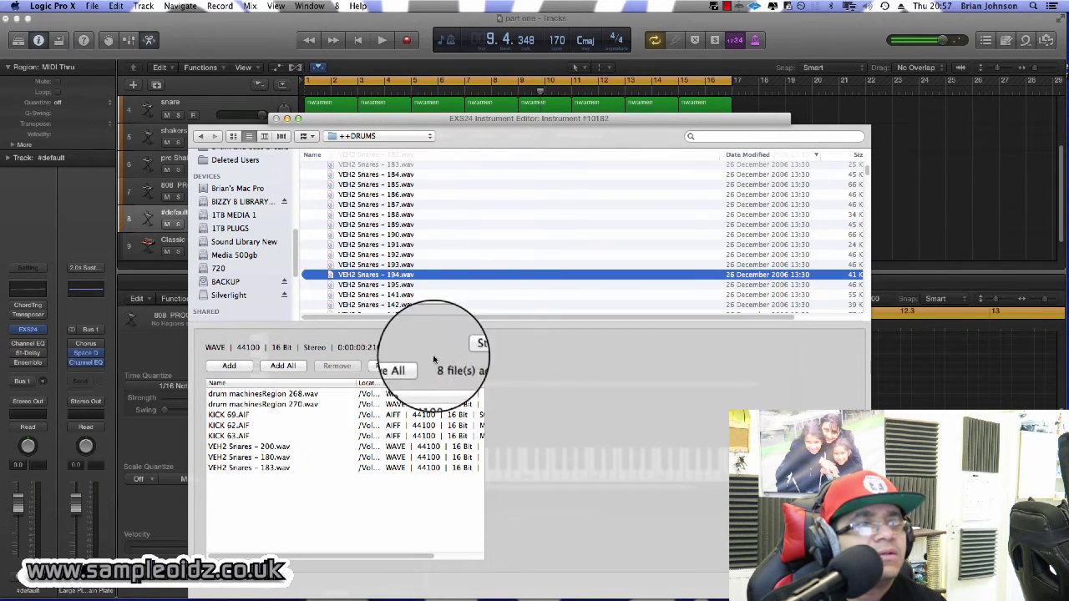
click(228, 366)
Expand the 38 BONGOES folder within ++DRUMS.
scroll(386, 252, up, 3)
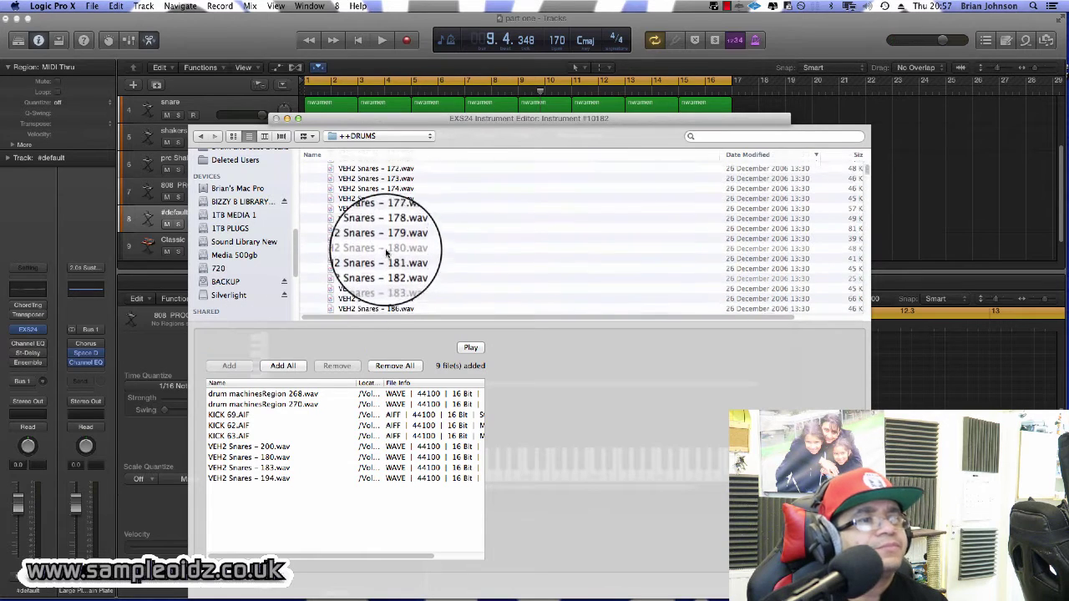
scroll(385, 252, up, 10)
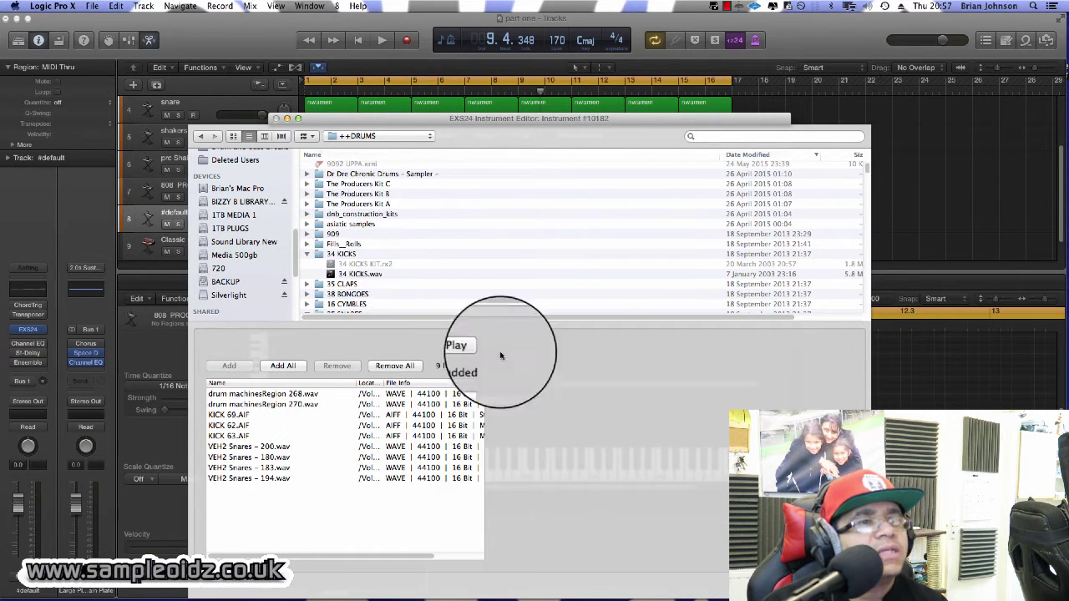
scroll(365, 265, down, 4)
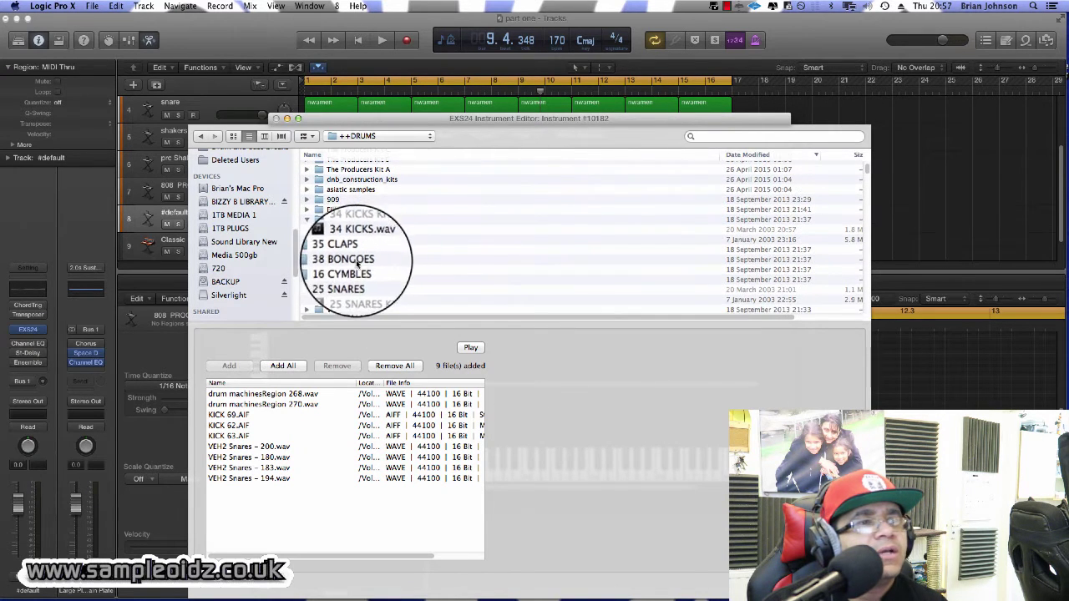
click(334, 259)
click(307, 260)
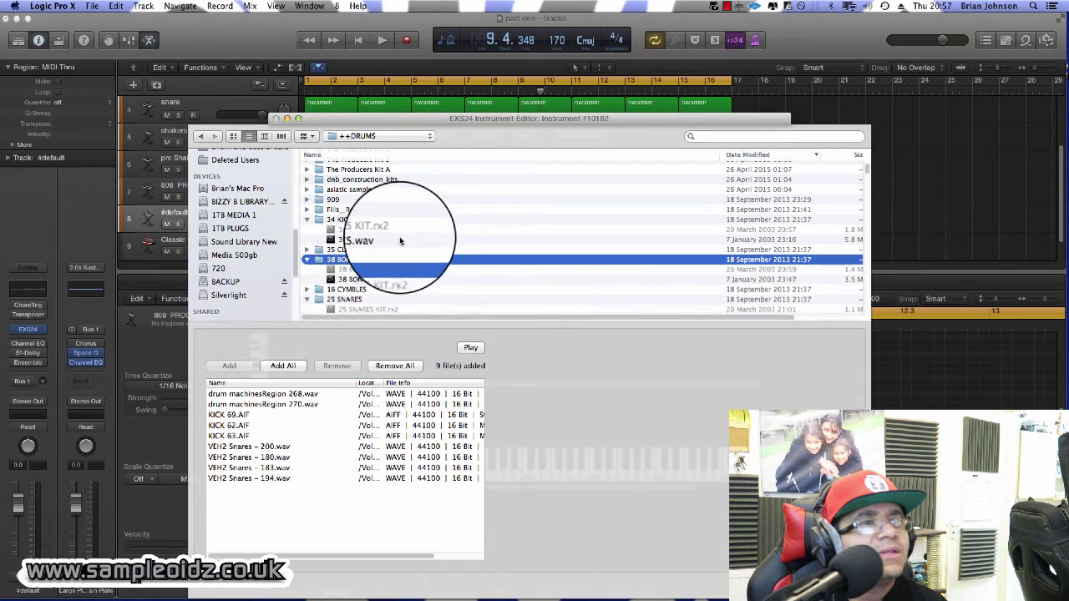
Collapse the VEH2 Snares folder.
scroll(403, 238, down, 5)
scroll(391, 235, down, 4)
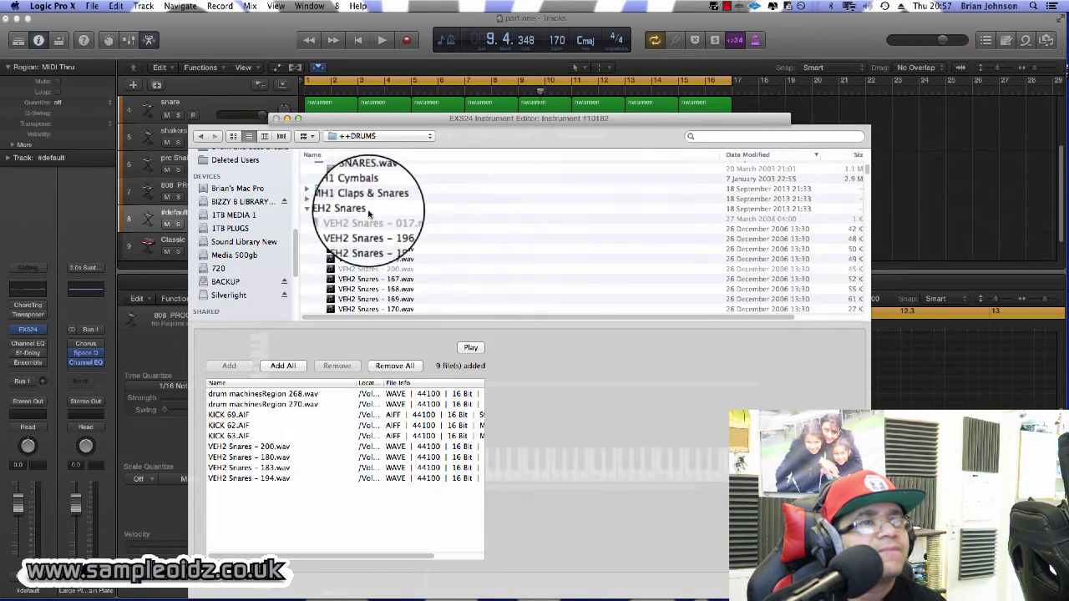
click(307, 209)
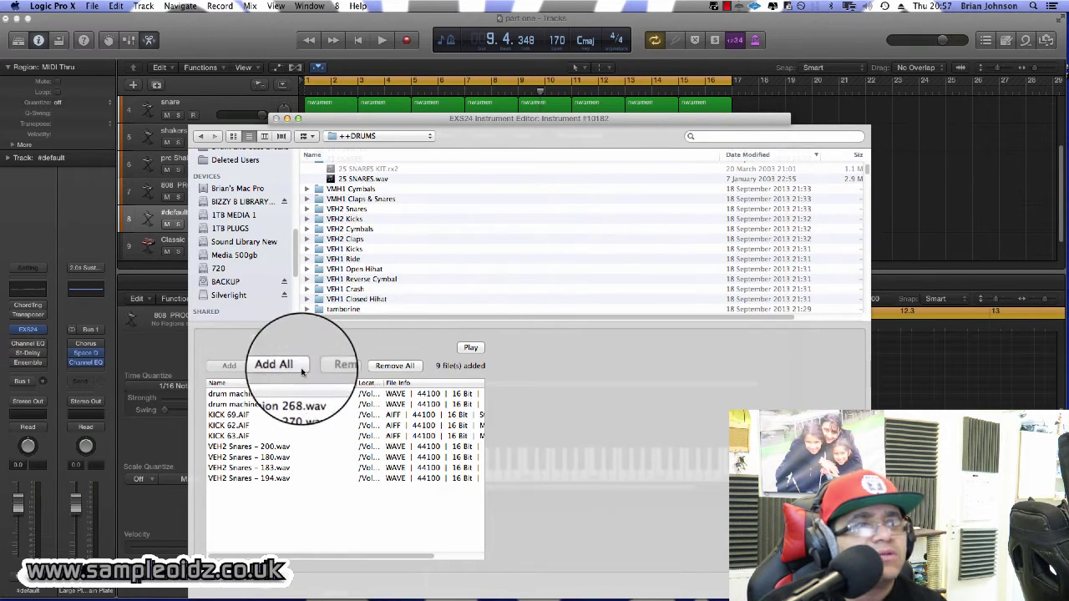
Select the loose samples from Hardcore Kick 3.aif to BDRUM642.wav in ++DRUMS and add all the folder's samples to the list.
scroll(350, 234, up, 10)
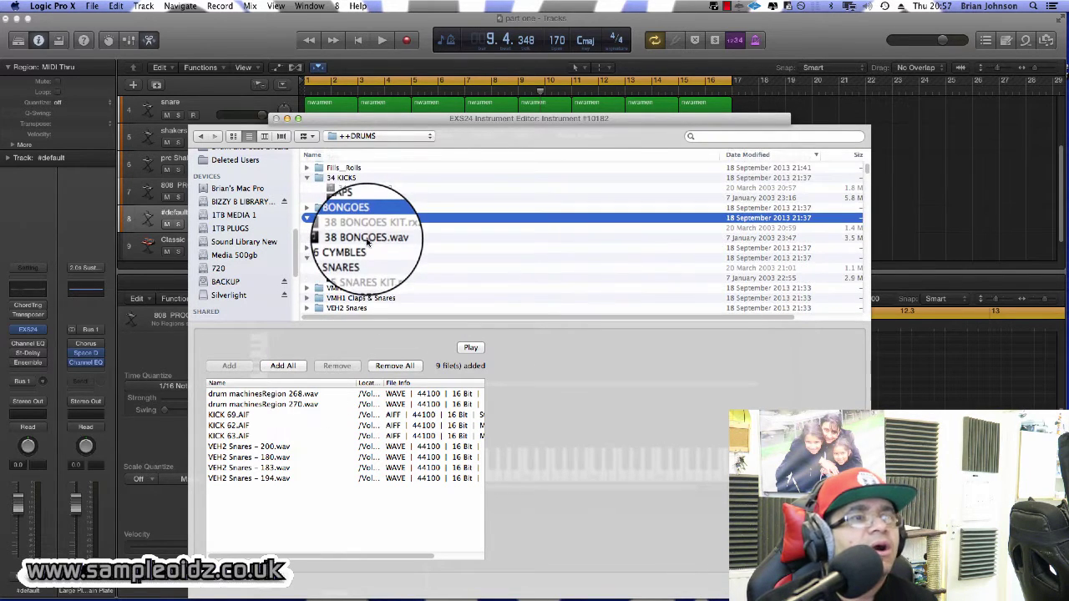
scroll(367, 243, down, 15)
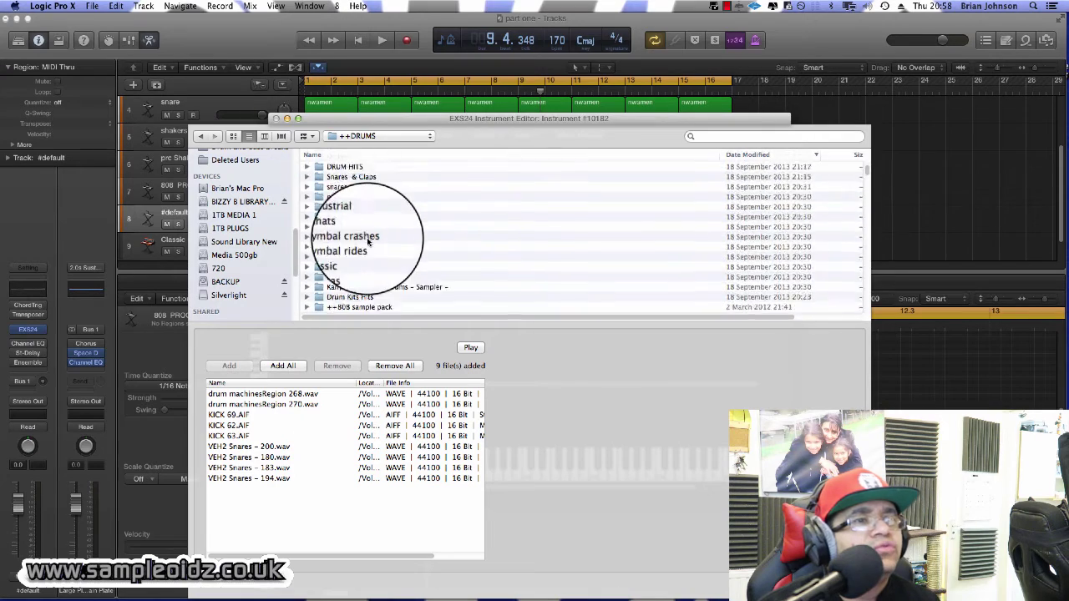
scroll(368, 242, down, 15)
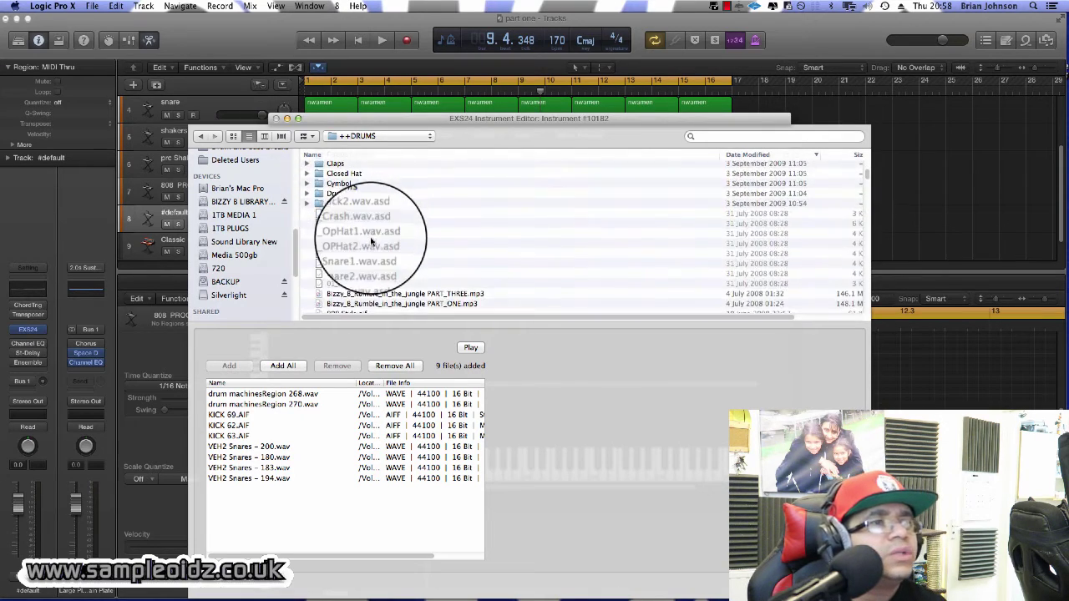
scroll(373, 241, down, 3)
click(358, 177)
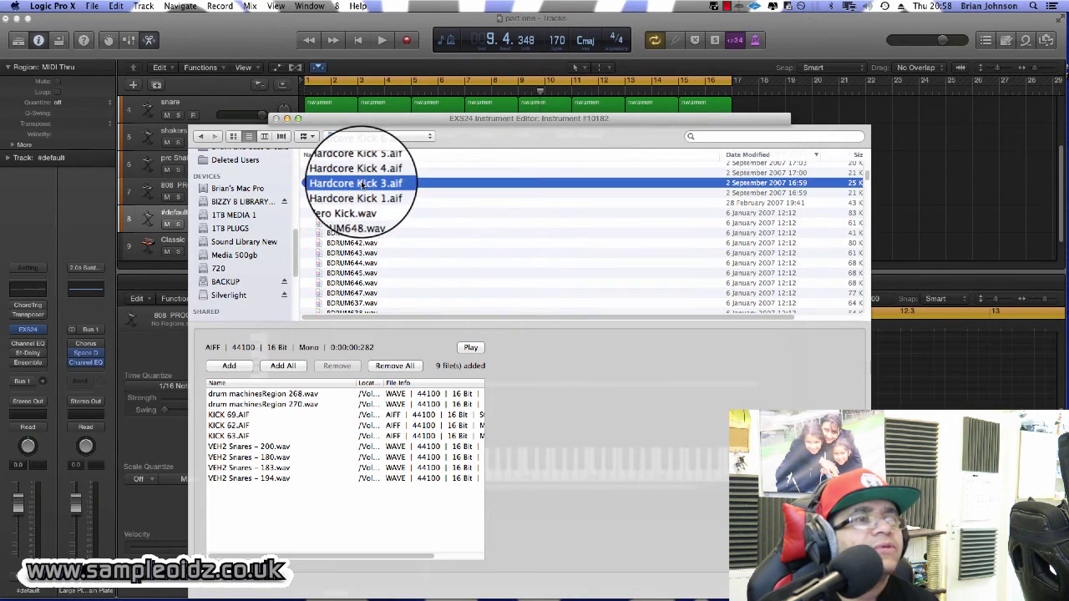
shift+click(351, 242)
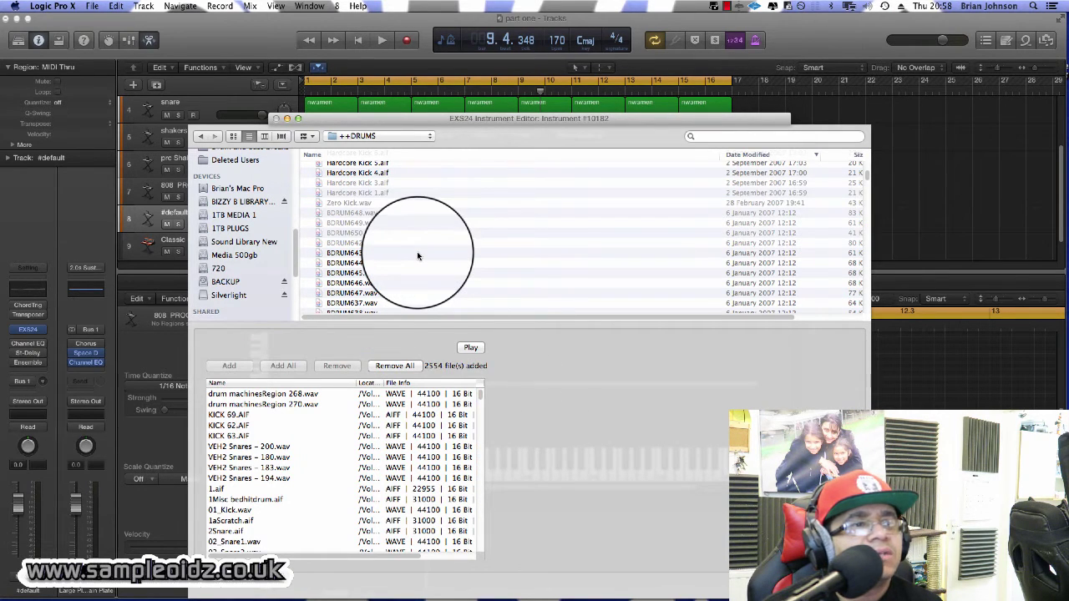
Examine the added samples down to the last entry, wierd gtr fdz.aif, and return to the start of the list.
scroll(421, 424, down, 15)
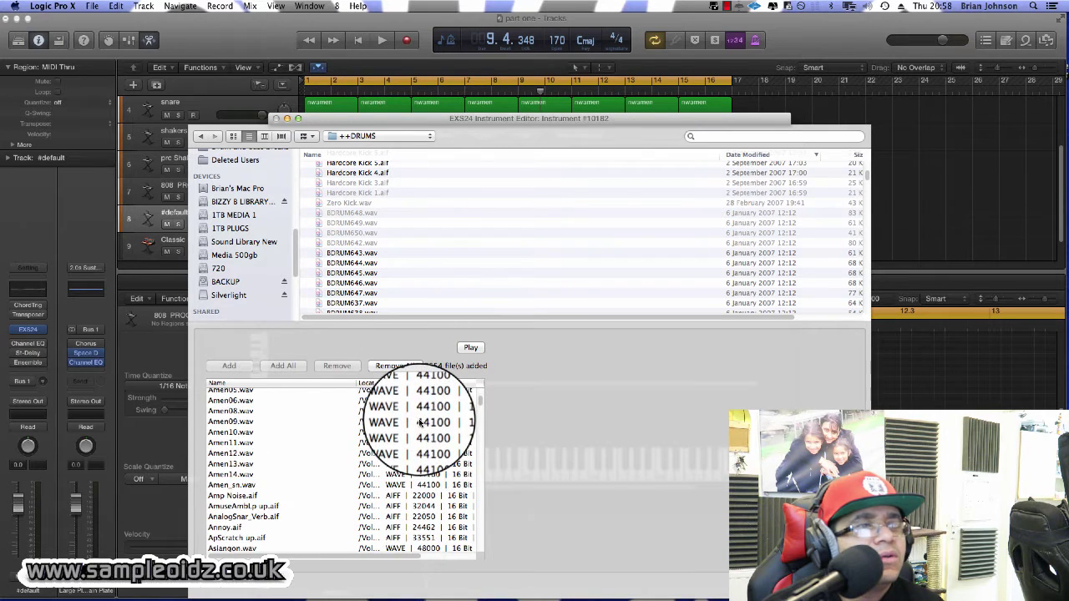
scroll(420, 423, down, 5)
scroll(420, 423, up, 20)
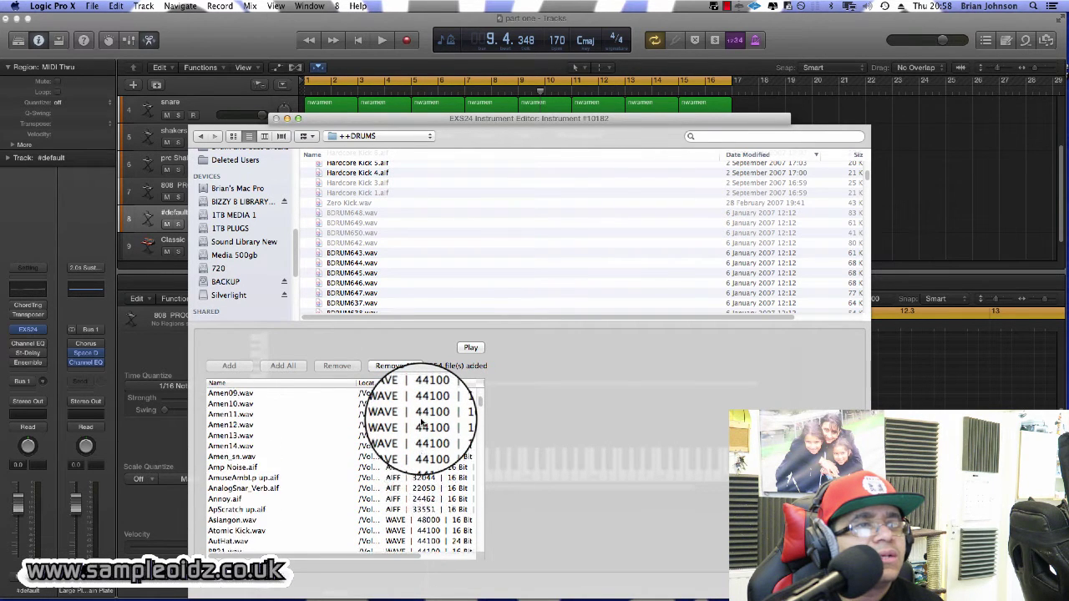
scroll(422, 423, up, 2)
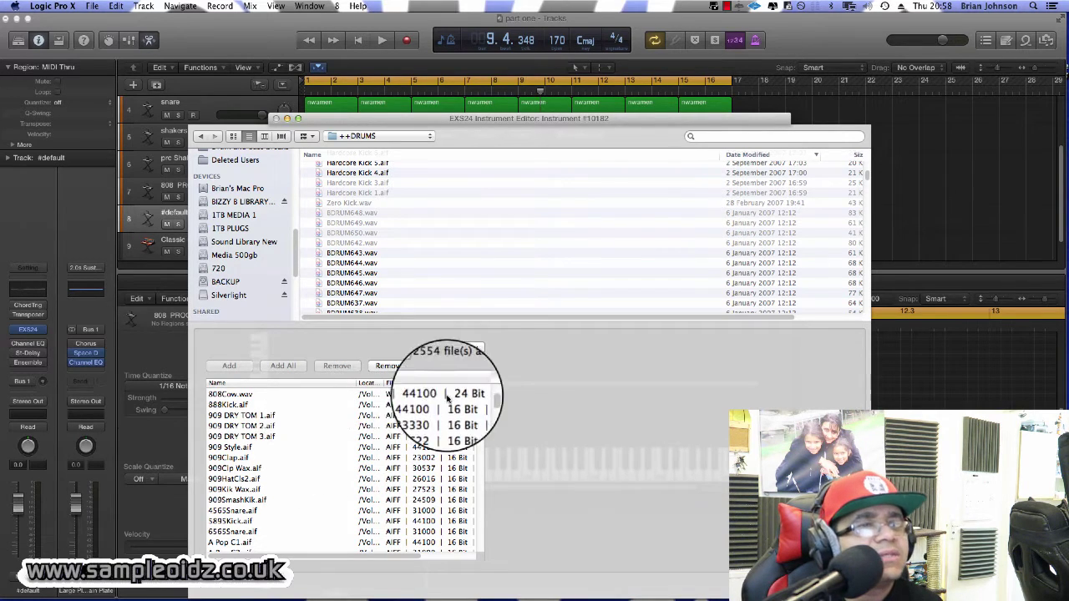
drag(480, 401, 480, 547)
click(249, 547)
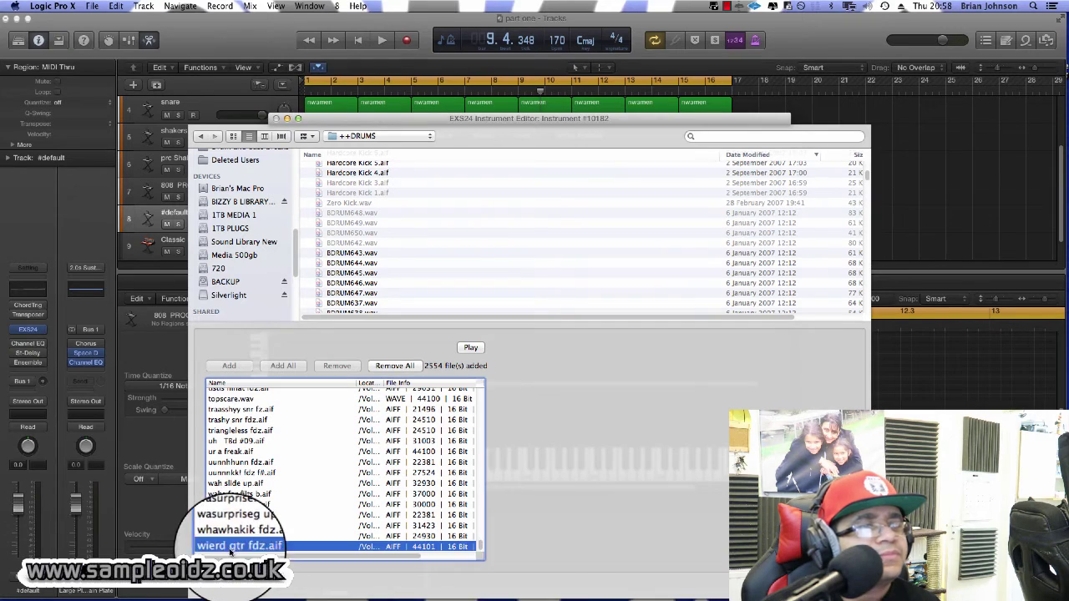
drag(480, 547, 493, 379)
scroll(268, 486, down, 1)
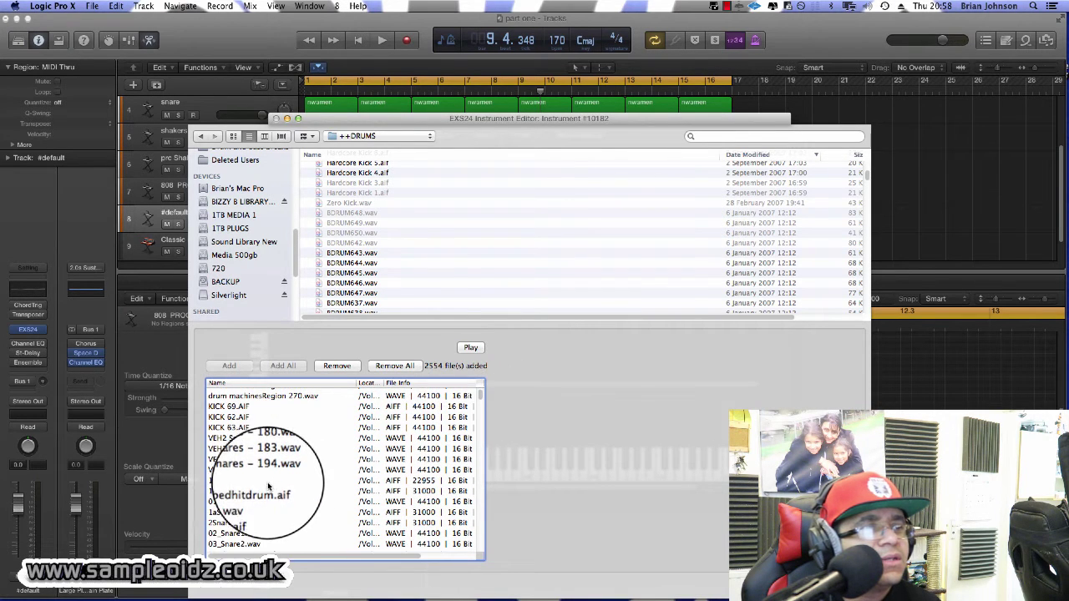
Check the first added samples, select 2Snare.aif, and select uunnhhunn fdz.aif near the end of the list.
scroll(266, 476, down, 1)
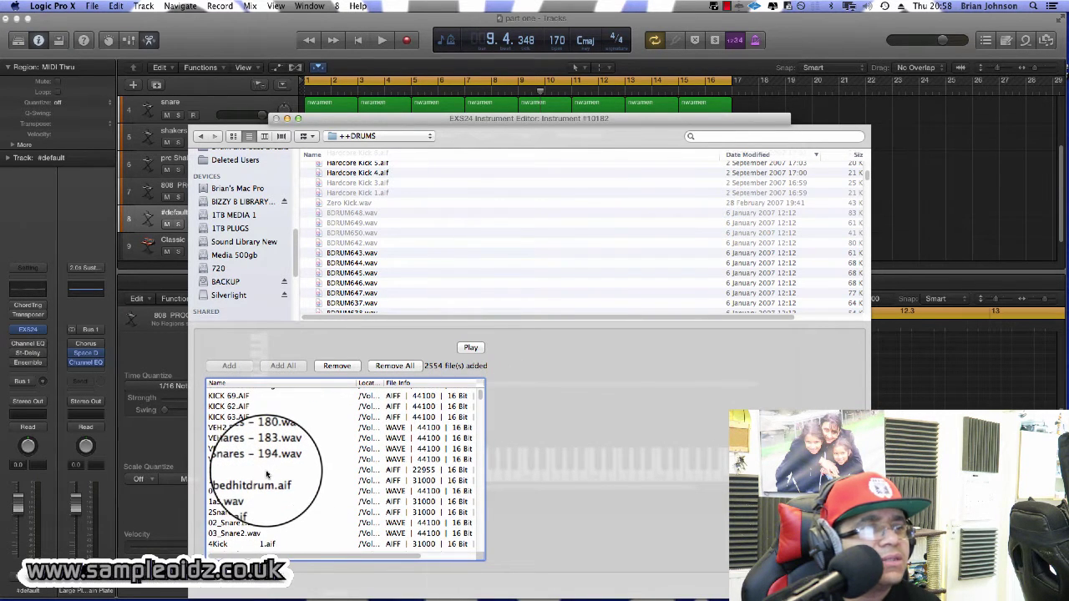
scroll(267, 475, up, 2)
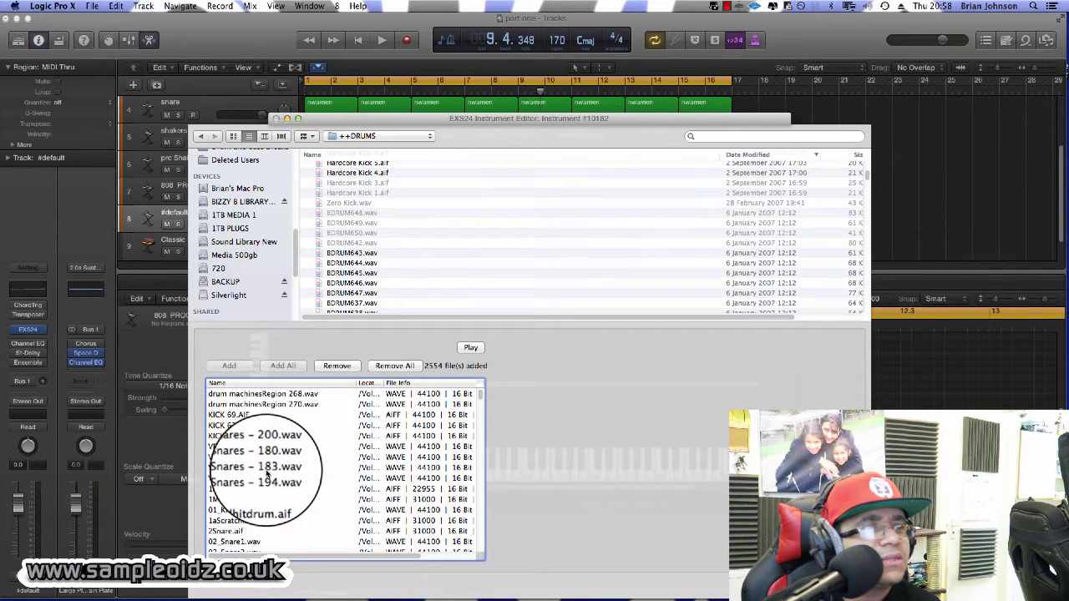
scroll(236, 511, down, 2)
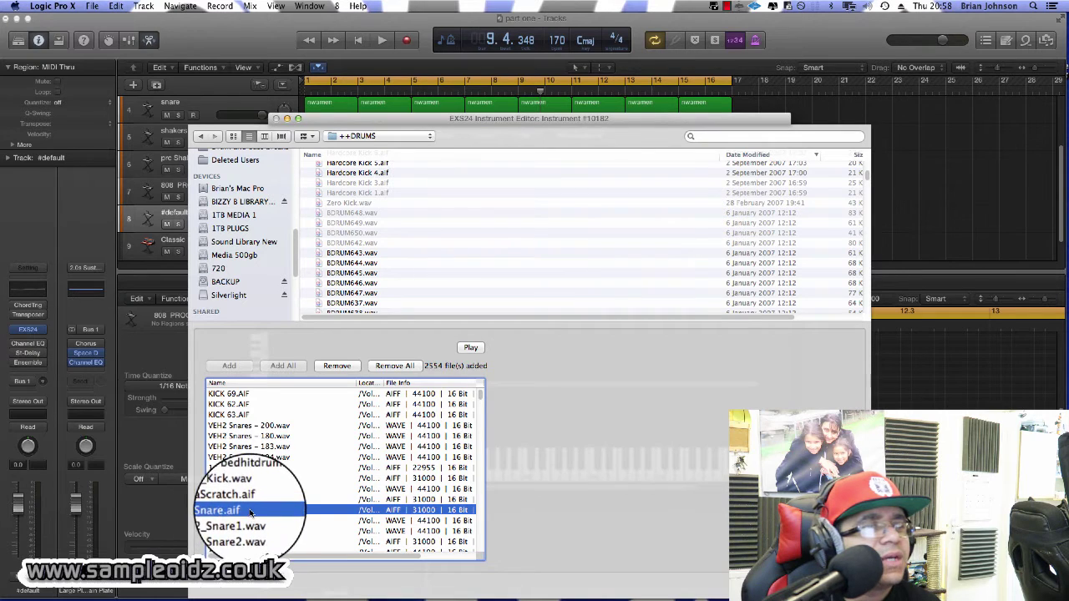
drag(479, 393, 479, 550)
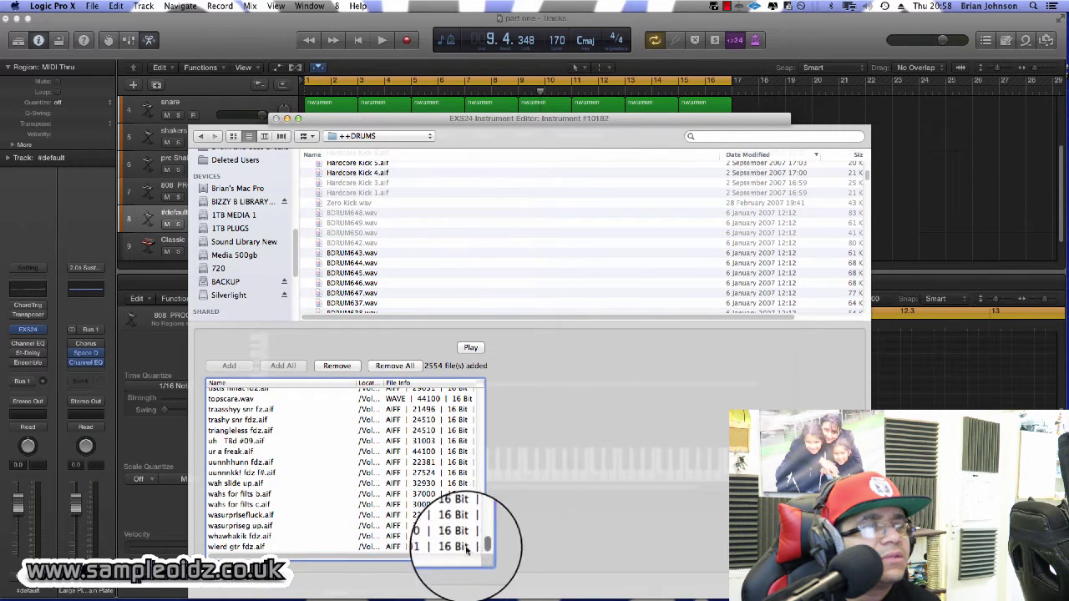
click(253, 502)
click(240, 461)
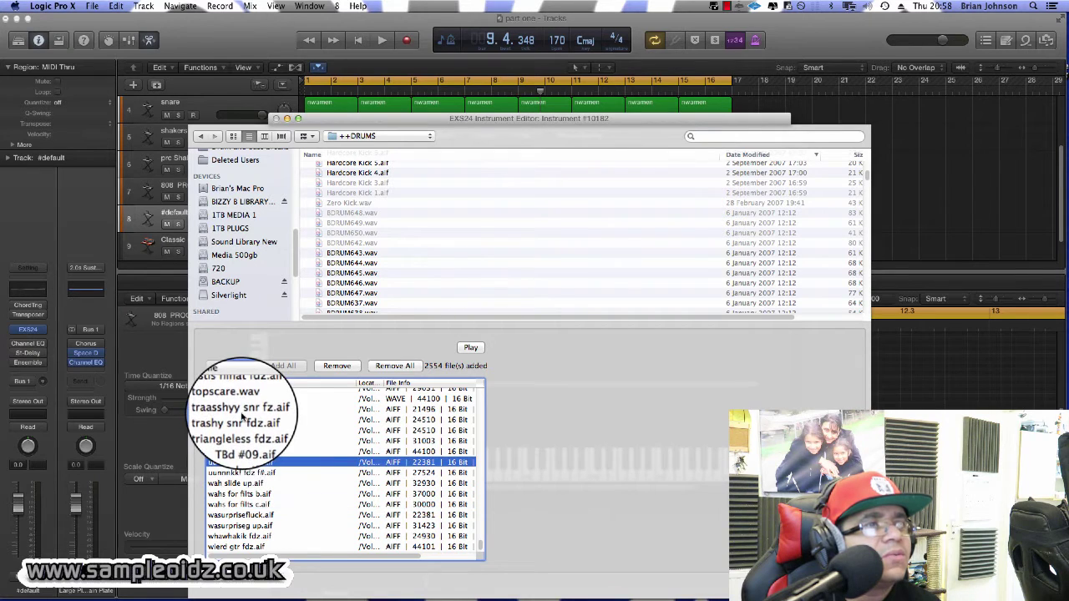
Check the entries in the last part of the added-samples list, selecting triangleless fdz.aif and snr_buzz fdz.aif.
click(249, 431)
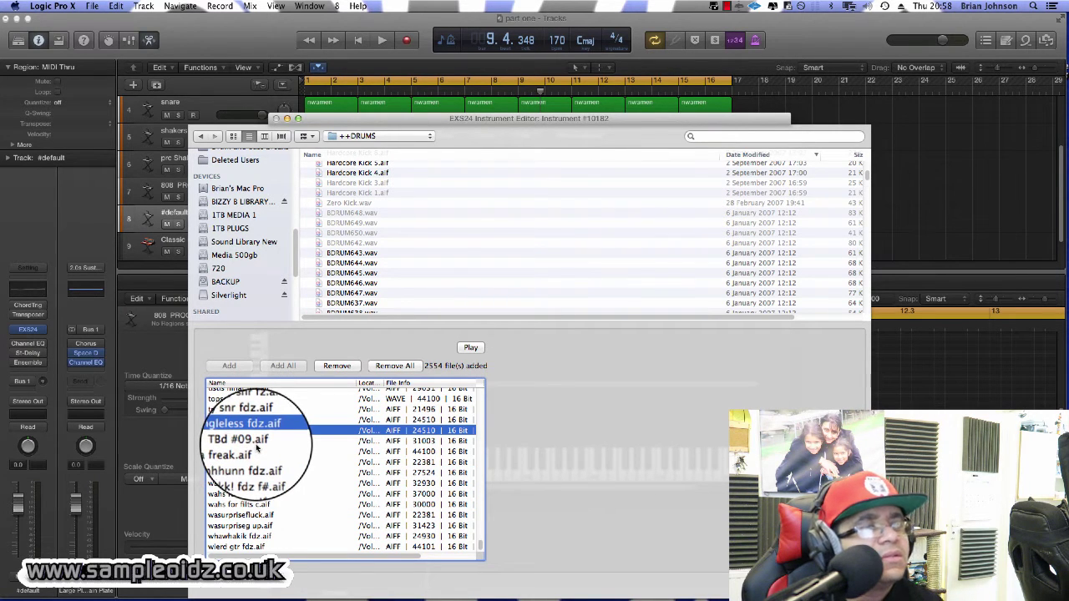
scroll(257, 449, up, 10)
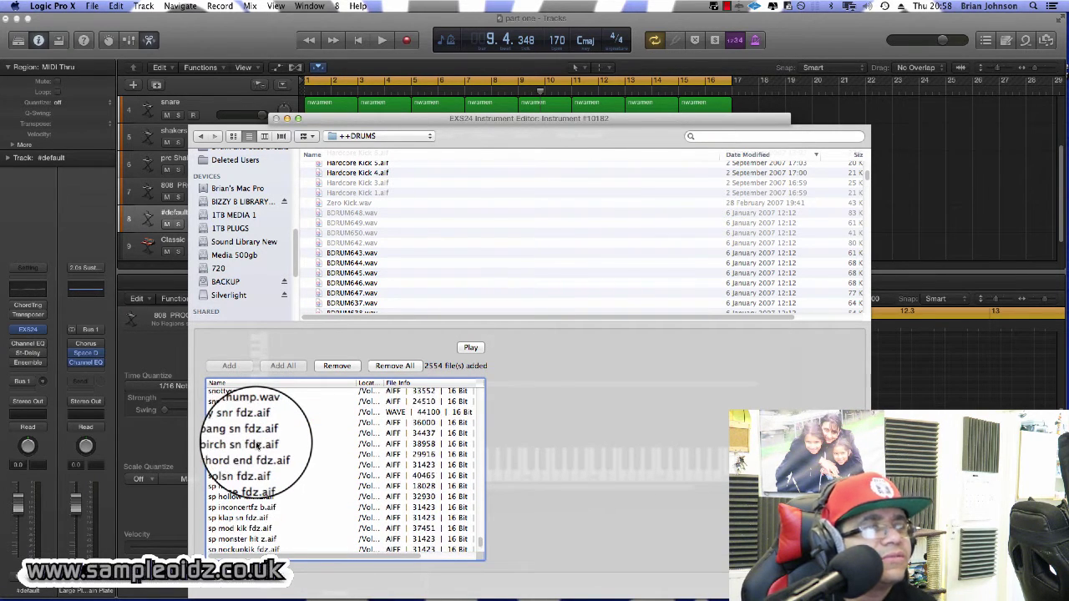
scroll(256, 450, up, 2)
scroll(256, 449, up, 3)
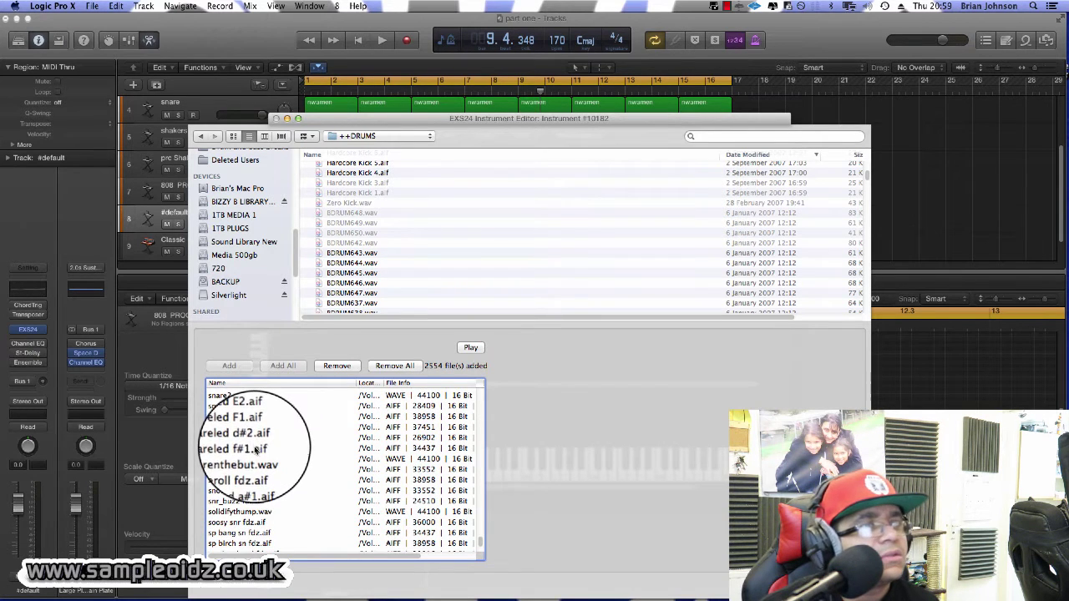
click(255, 448)
click(248, 501)
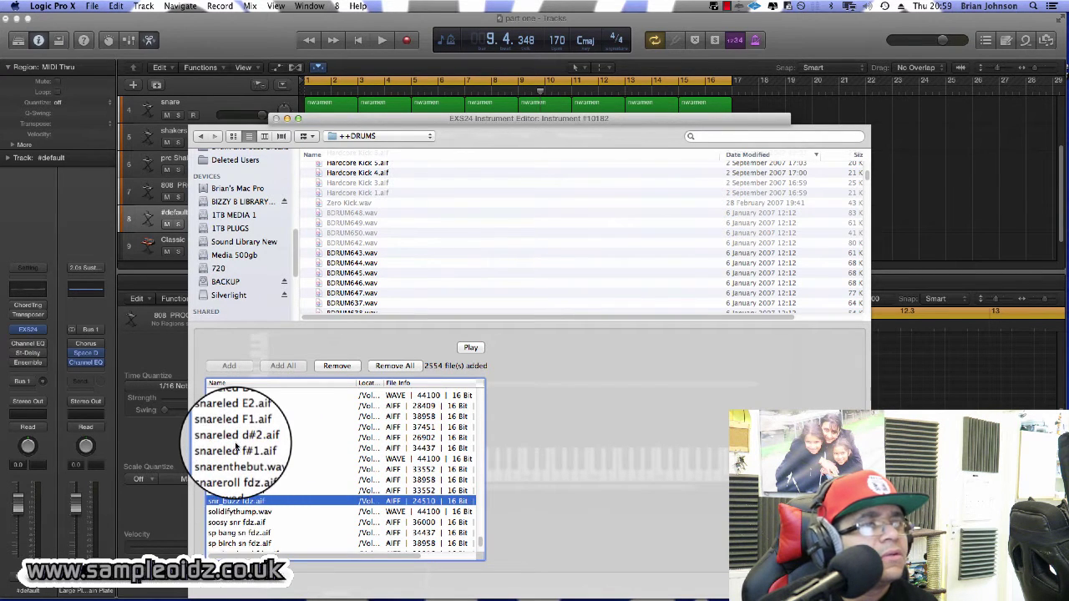
click(287, 447)
Remove the last entry, wierd gtr fdz.aif, from the added-samples list.
scroll(354, 458, down, 10)
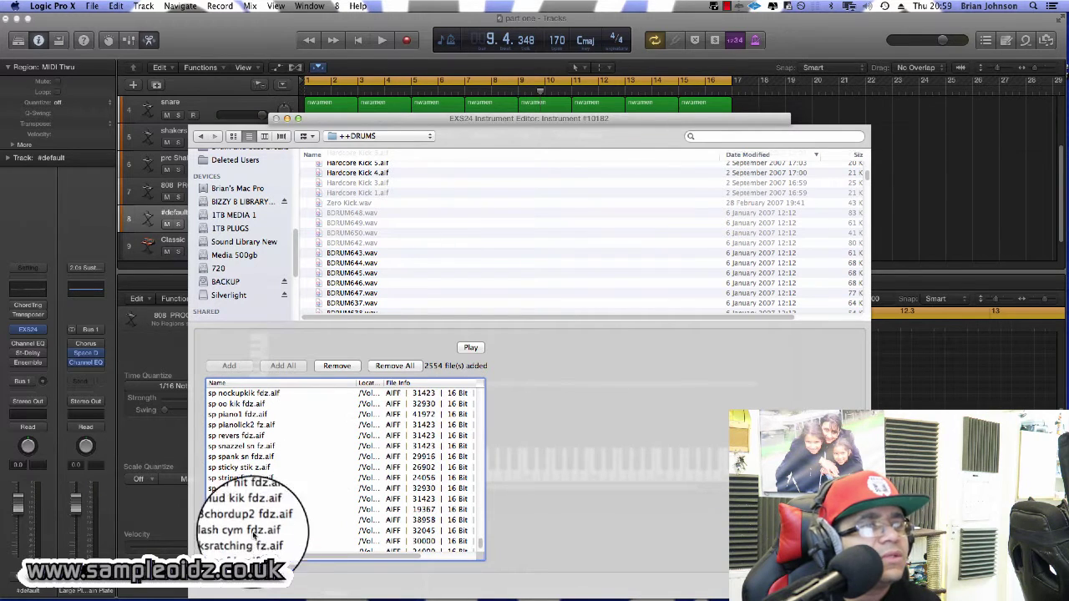
click(259, 541)
scroll(259, 534, down, 10)
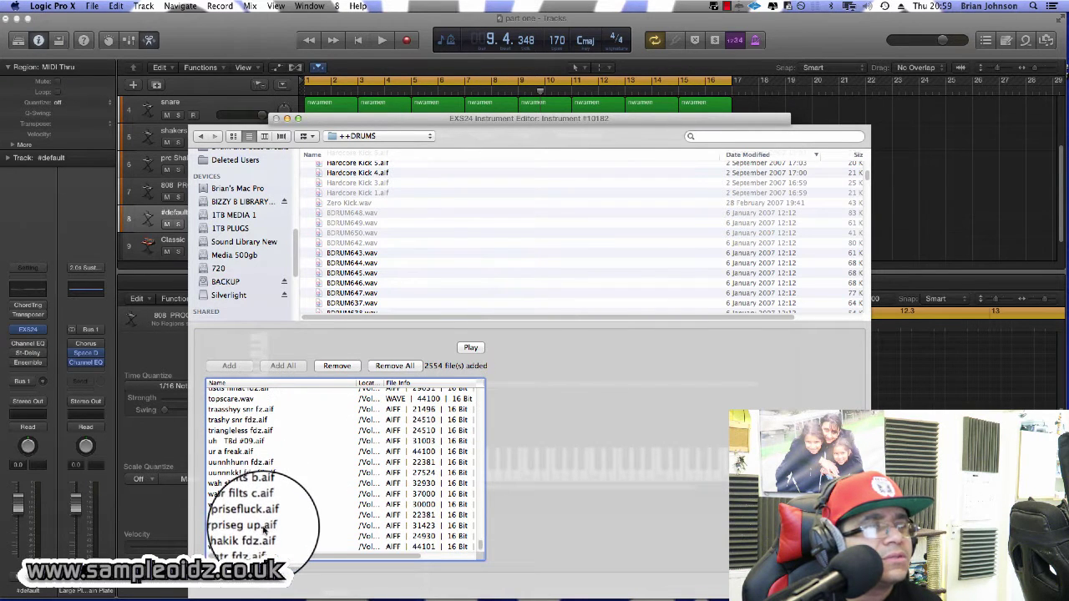
click(255, 546)
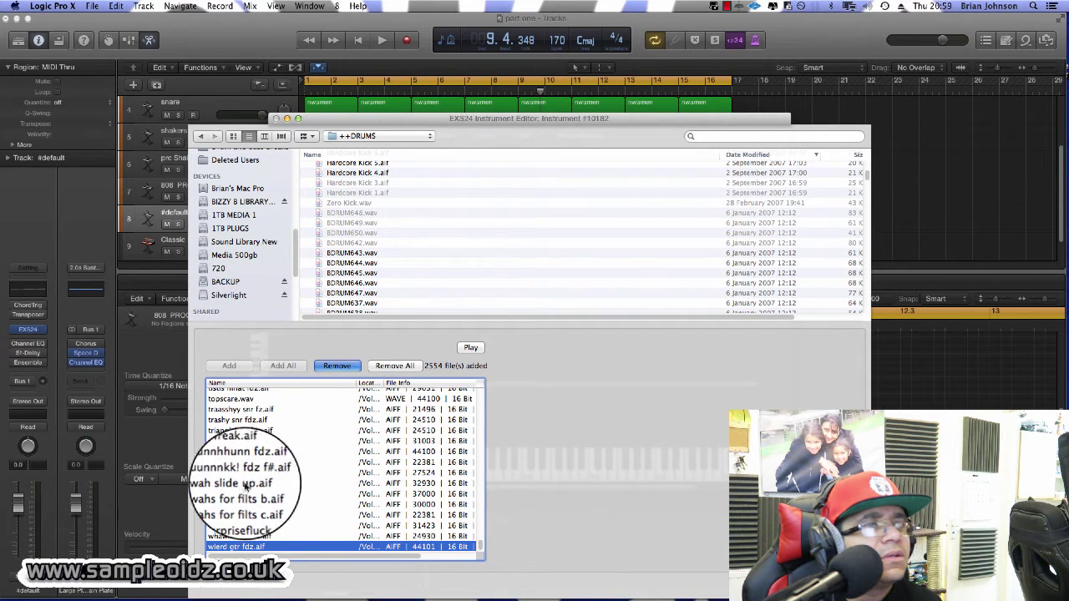
key(BackSpace)
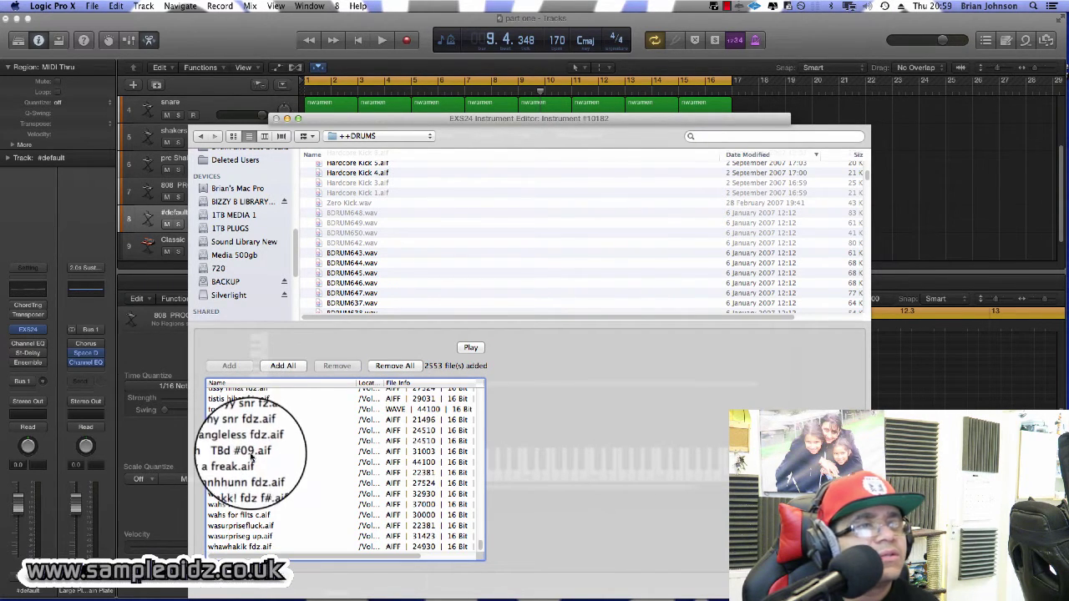
Review the remaining added samples, selecting topscare.wav near the end and VEH2 Snares - 194.wav near the start.
click(273, 451)
click(242, 409)
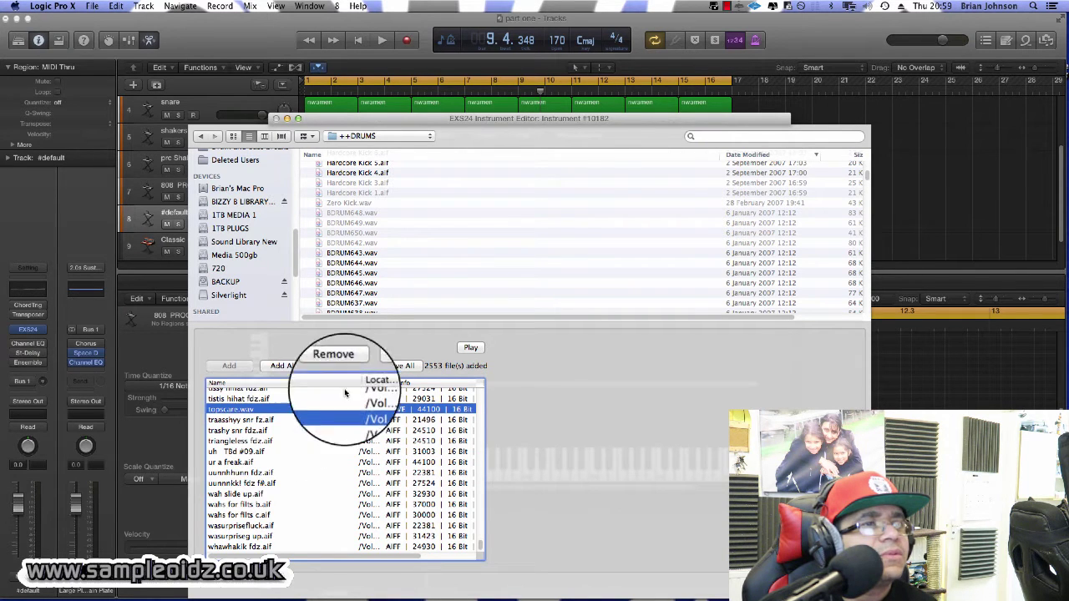
scroll(429, 454, up, 10)
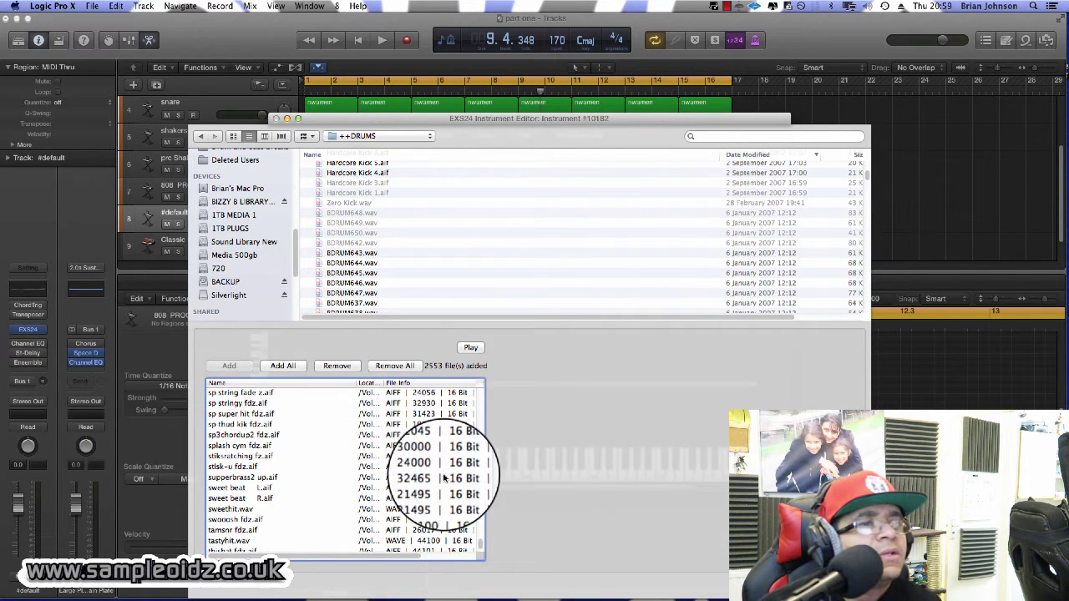
drag(476, 531, 477, 390)
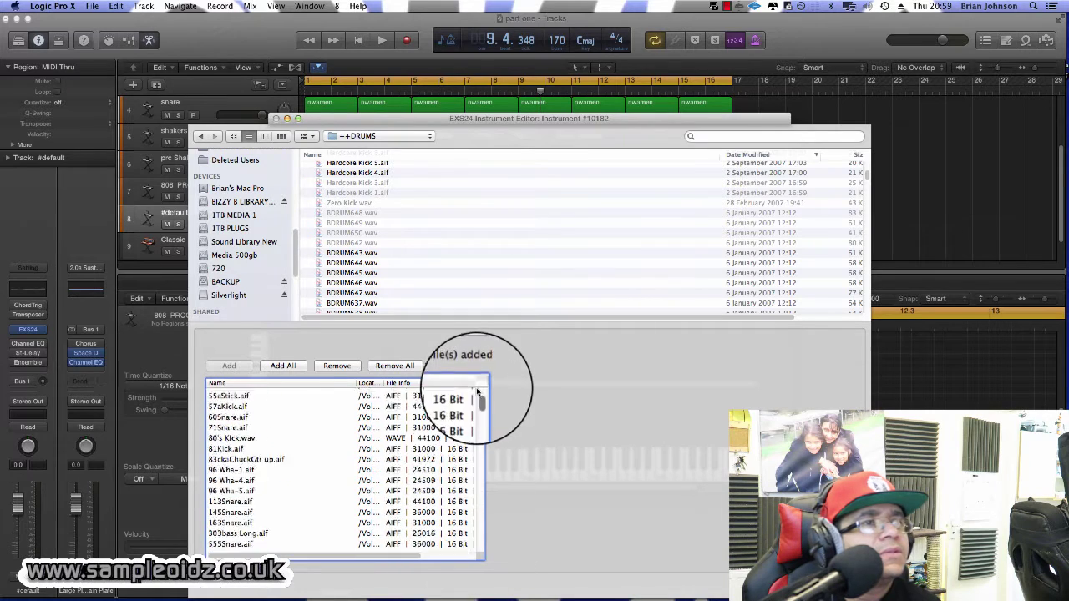
click(243, 476)
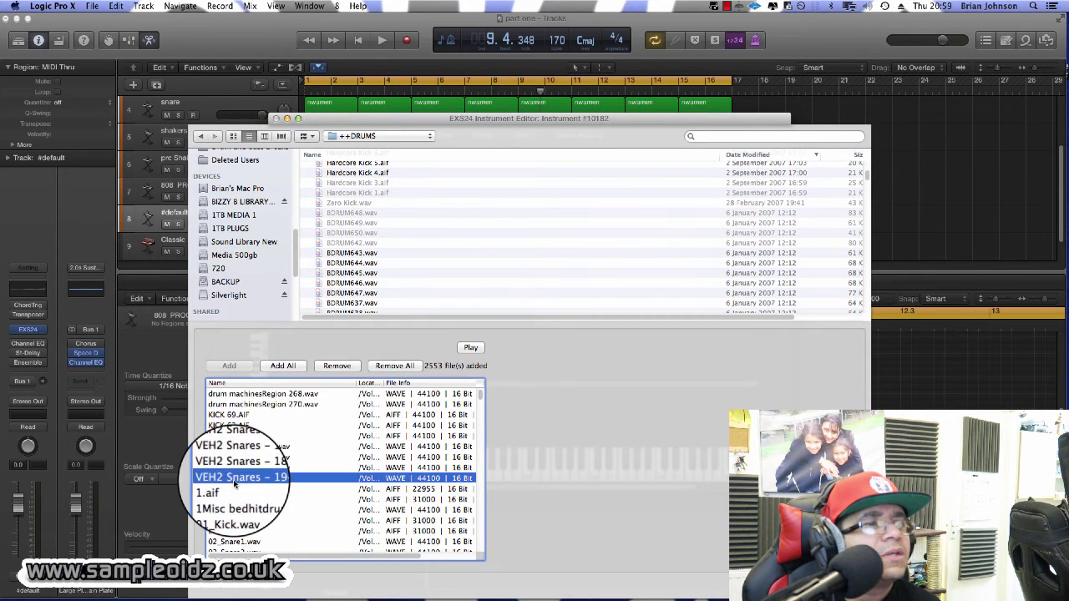
scroll(238, 483, down, 4)
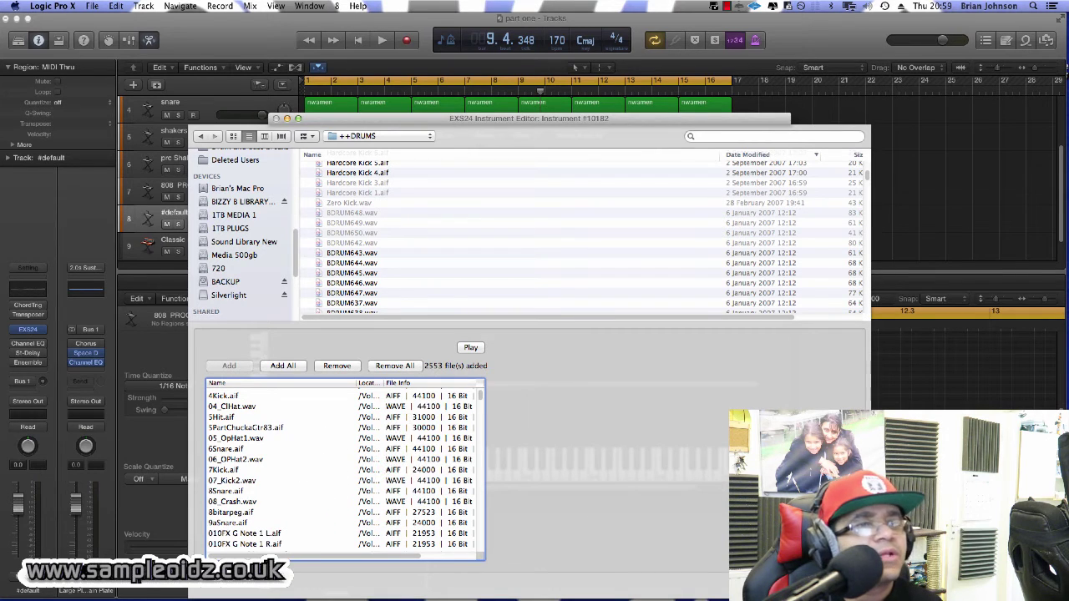
Load the added samples into the instrument as contiguous zones with a width of 1 note each.
click(838, 582)
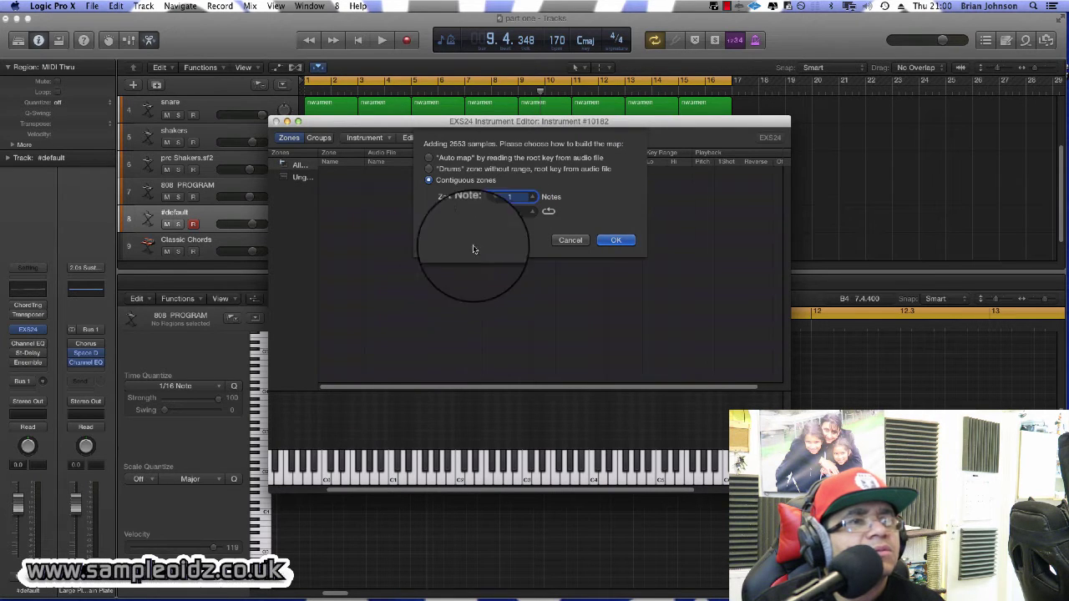
click(618, 240)
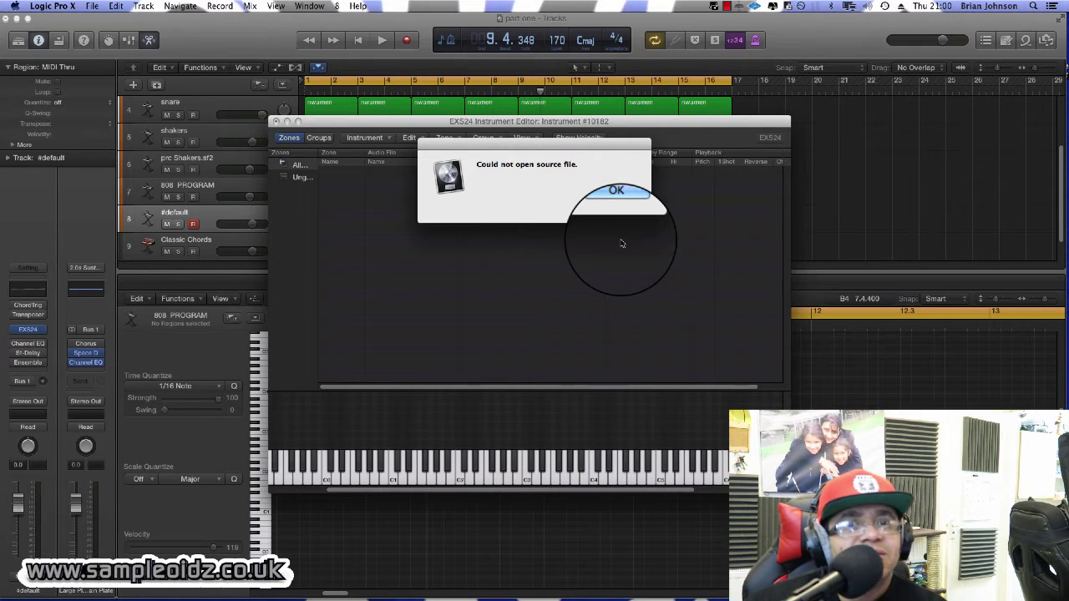
click(618, 207)
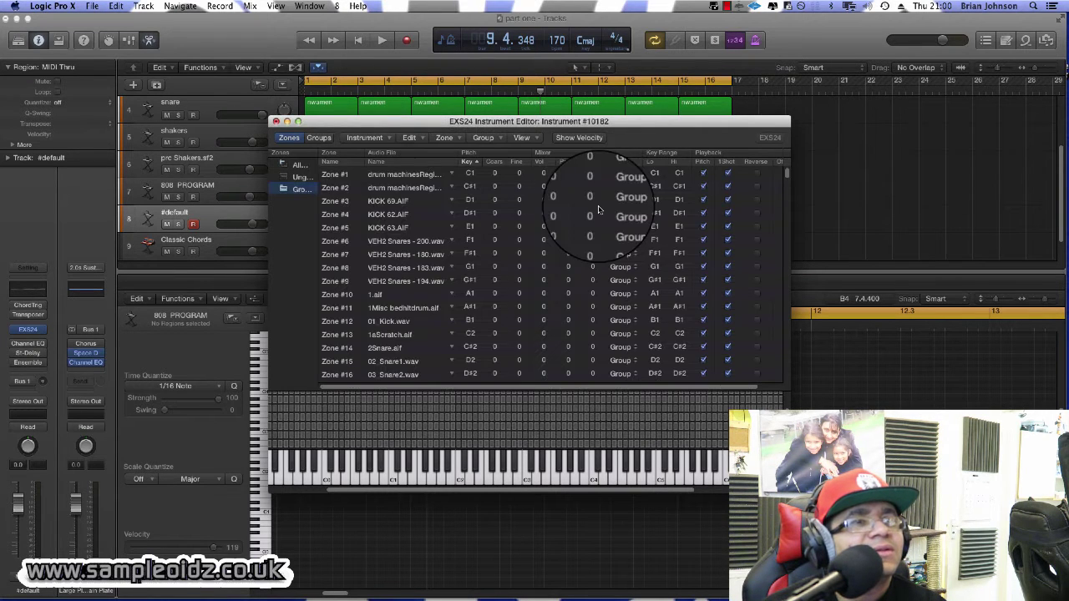
Audition the layered samples on keys E0 and D0 and examine their zones in the instrument editor.
click(342, 472)
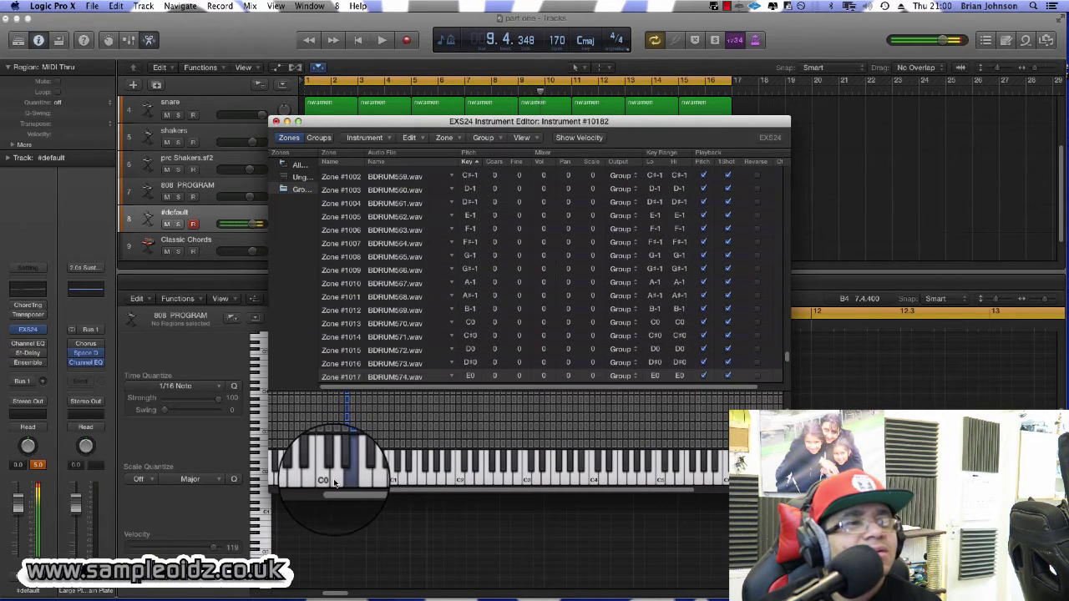
click(333, 483)
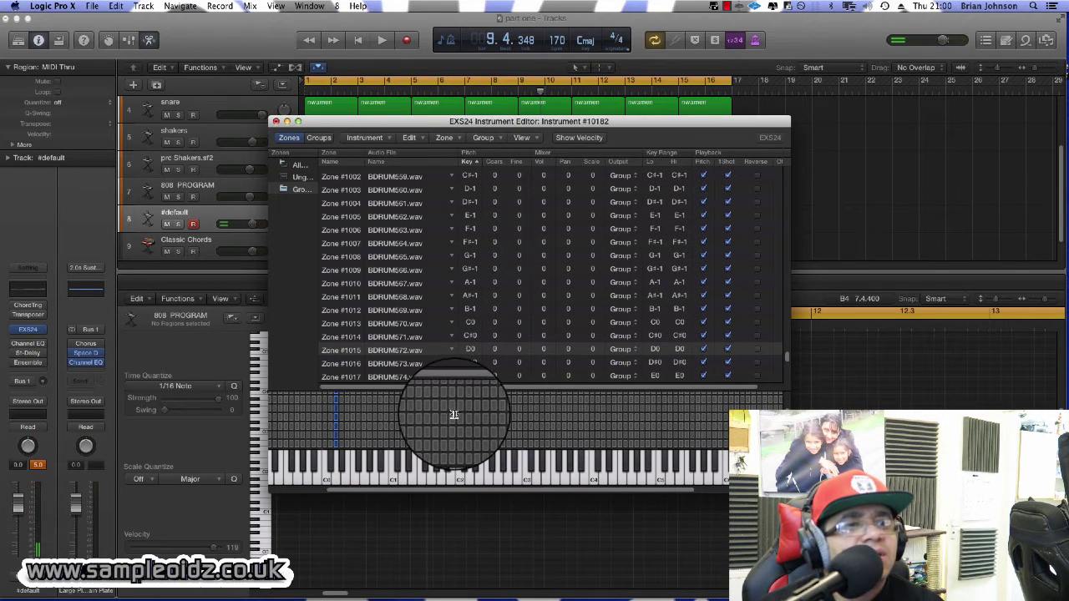
scroll(455, 415, down, 5)
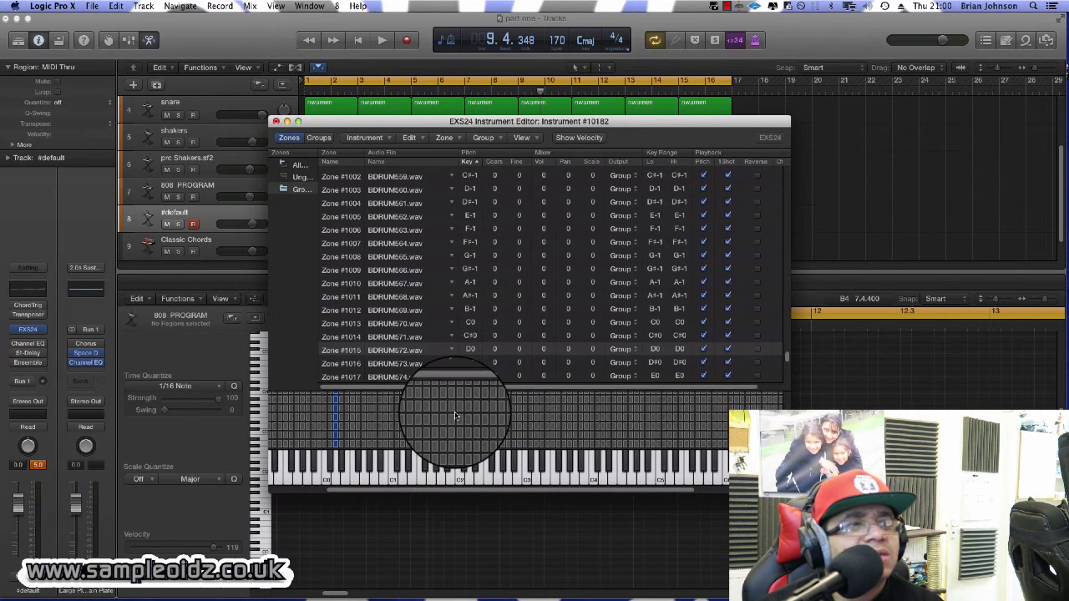
scroll(455, 415, up, 4)
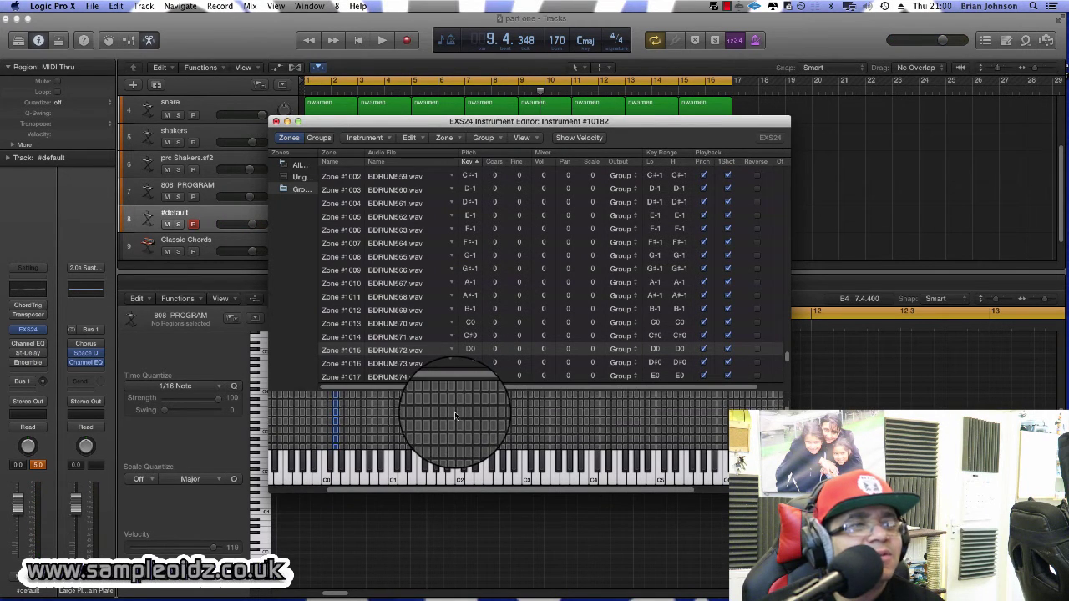
scroll(455, 415, down, 1)
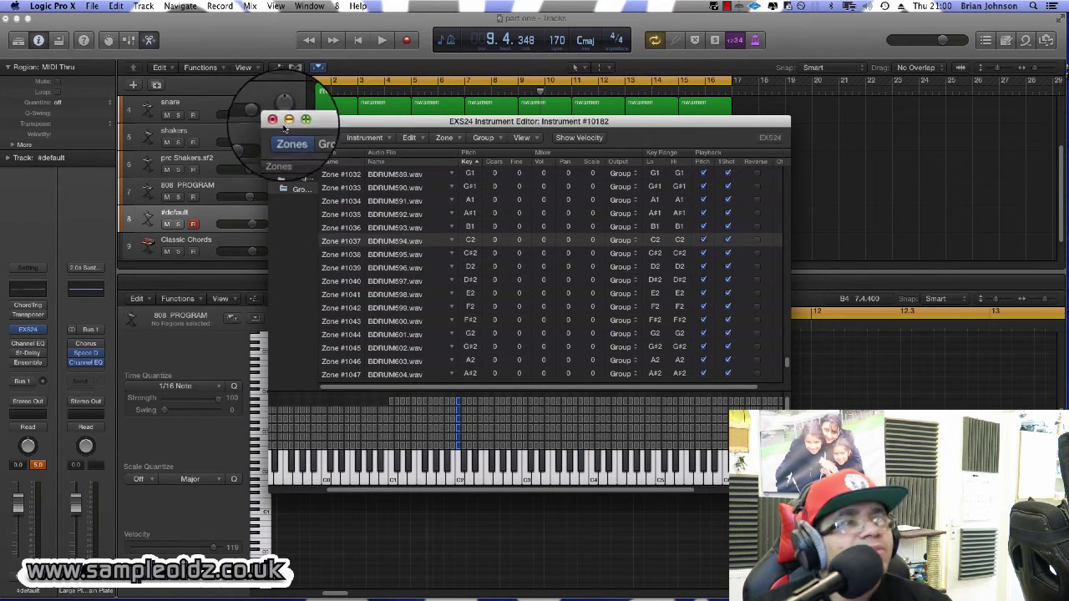
Save the sampler instrument as "super layered drums" in the Sampler Instruments folder.
click(389, 141)
click(385, 191)
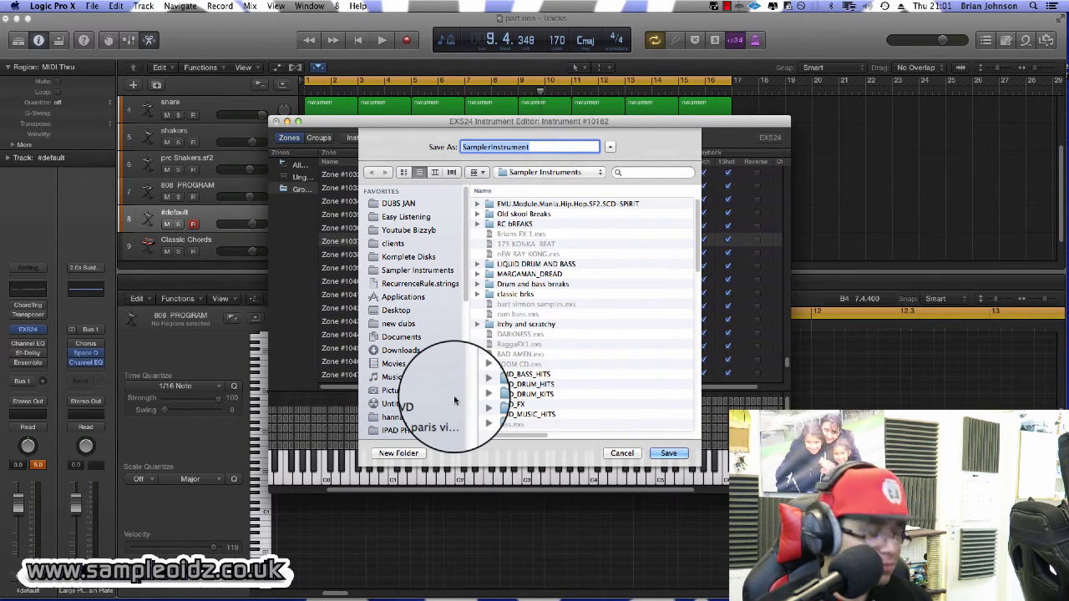
text(super layered drums)
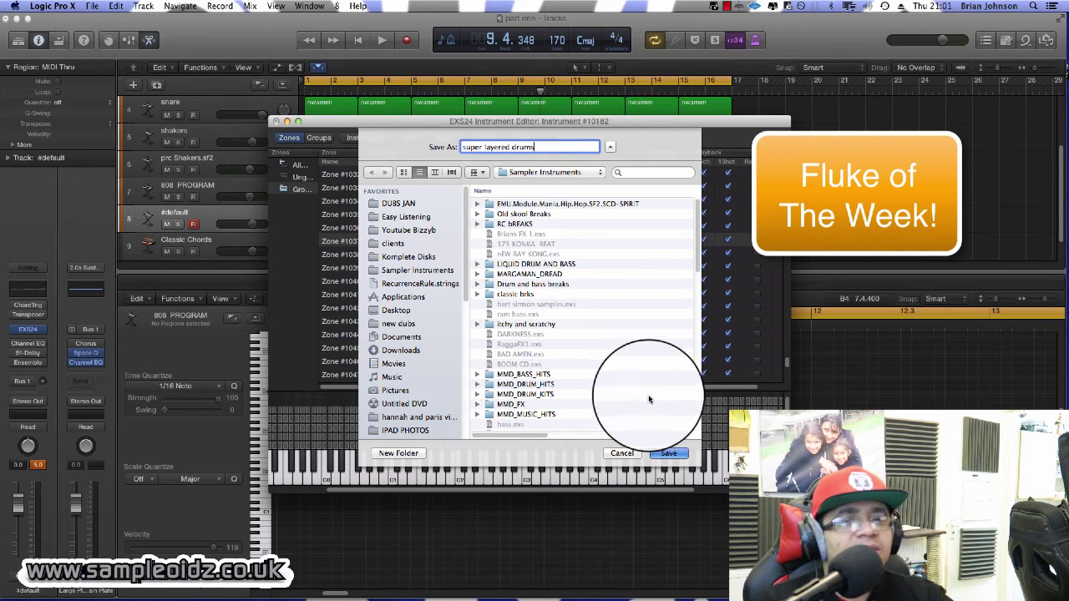
key(Return)
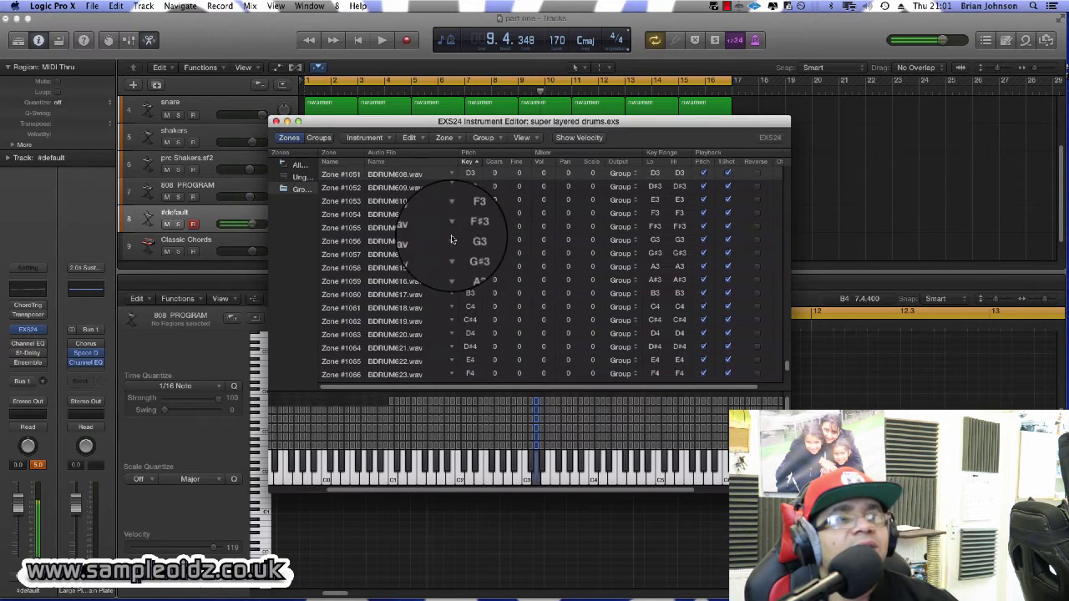
Save the instrument under the new name "super layered kicks" and close the instrument editor.
click(365, 137)
click(366, 194)
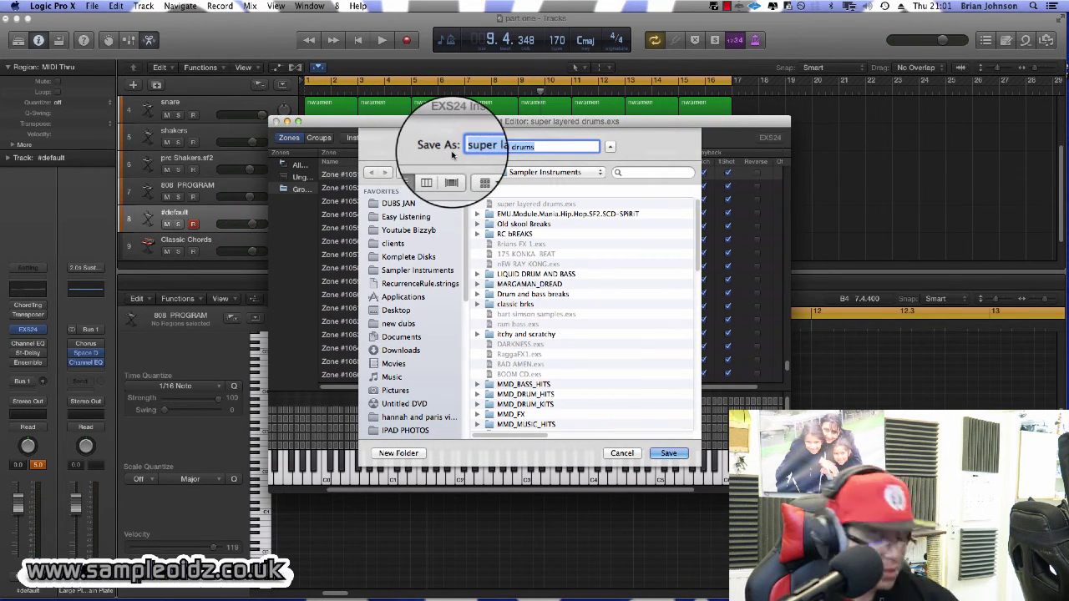
text(supe)
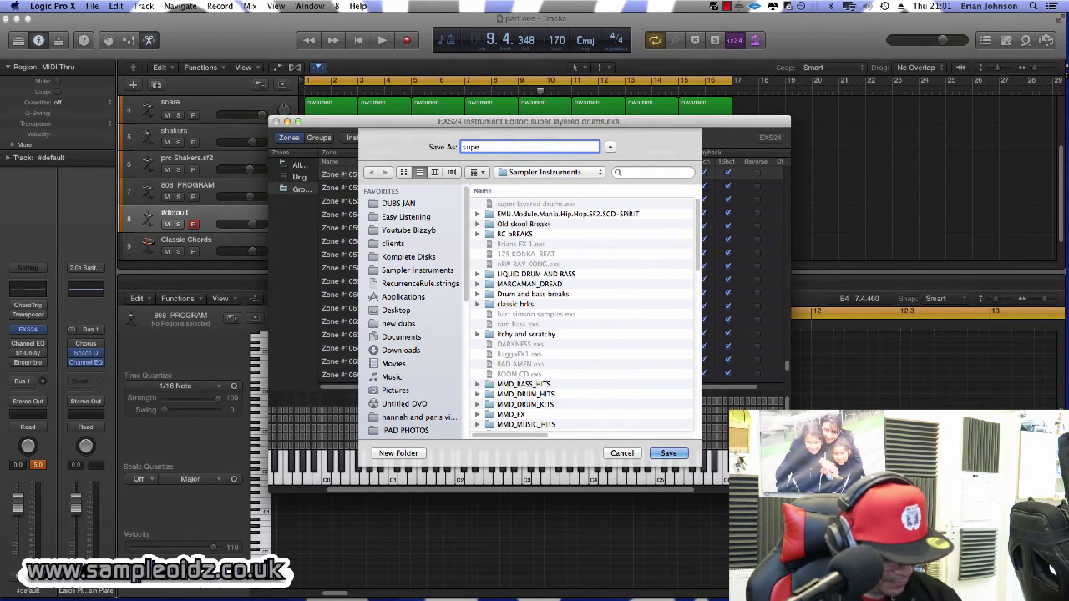
text(r layered kicks)
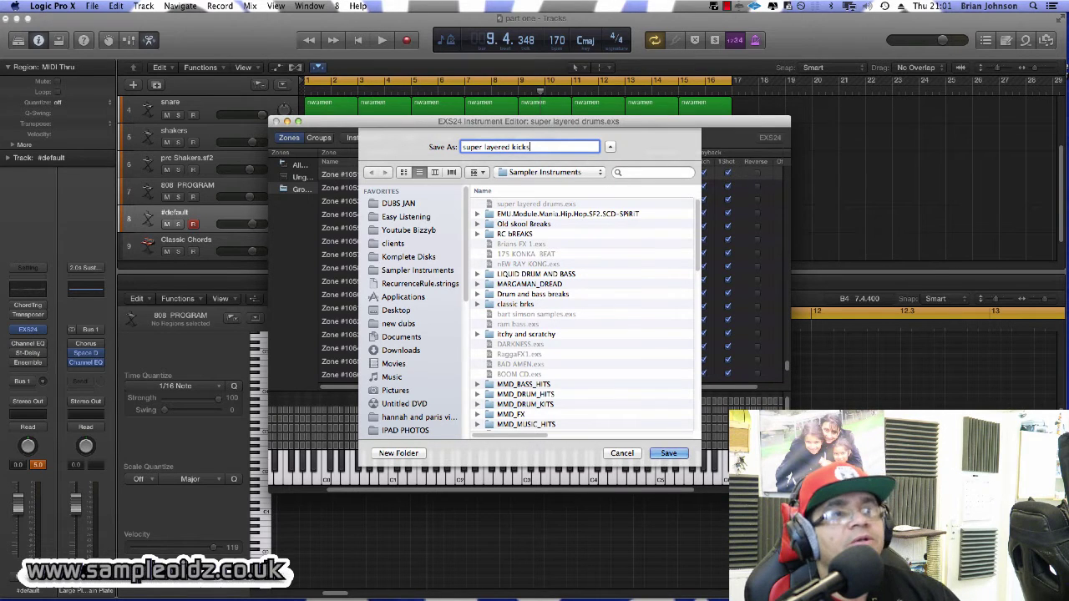
key(Return)
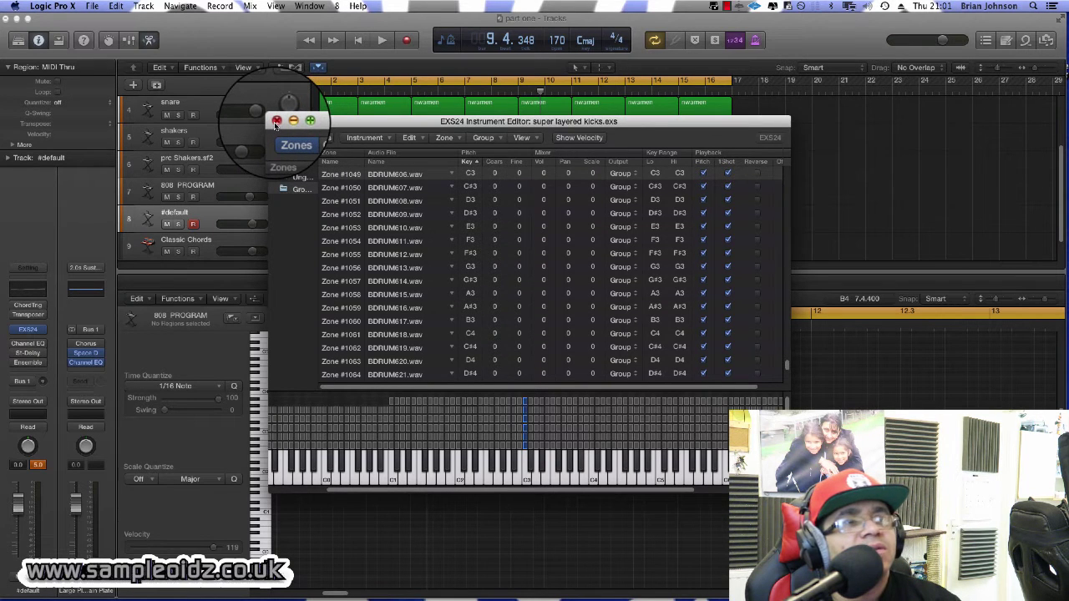
click(276, 122)
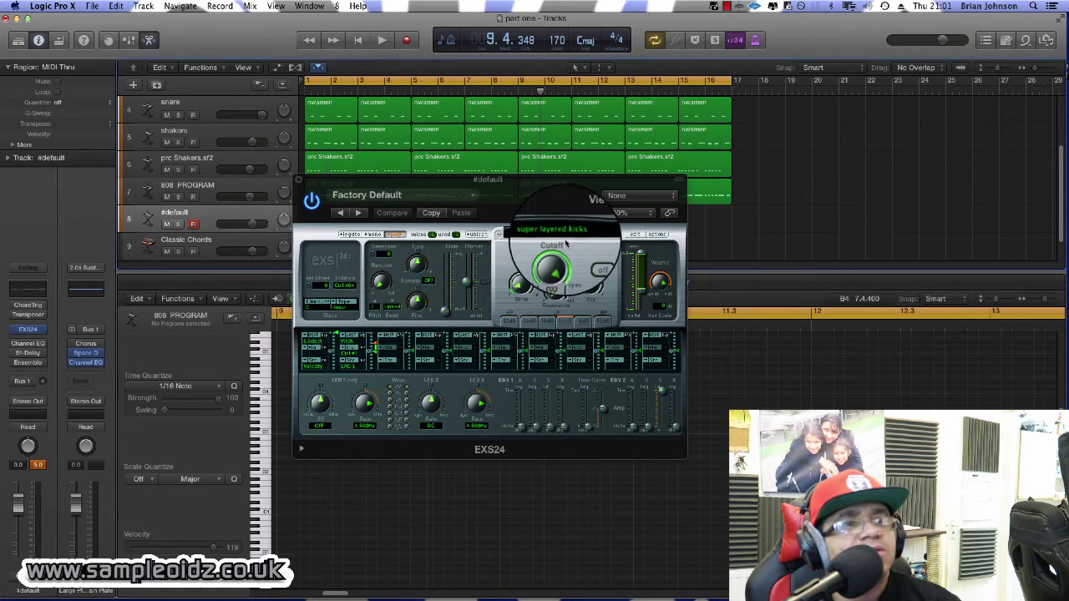
Rename the #default track as "super layered kicks" and return the playhead to the start of the project.
double_click(171, 212)
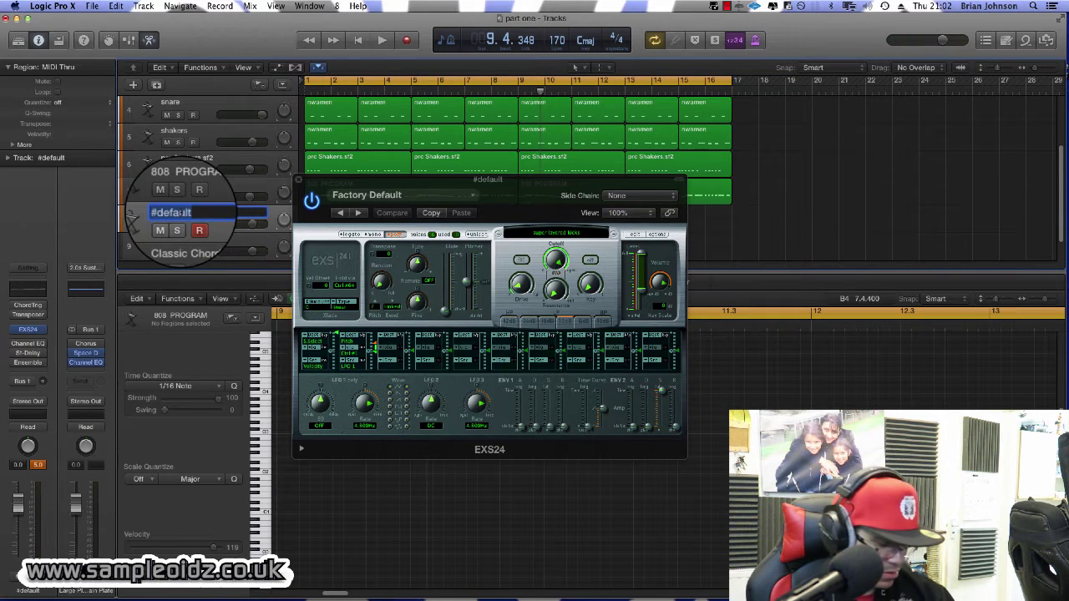
text(super lay)
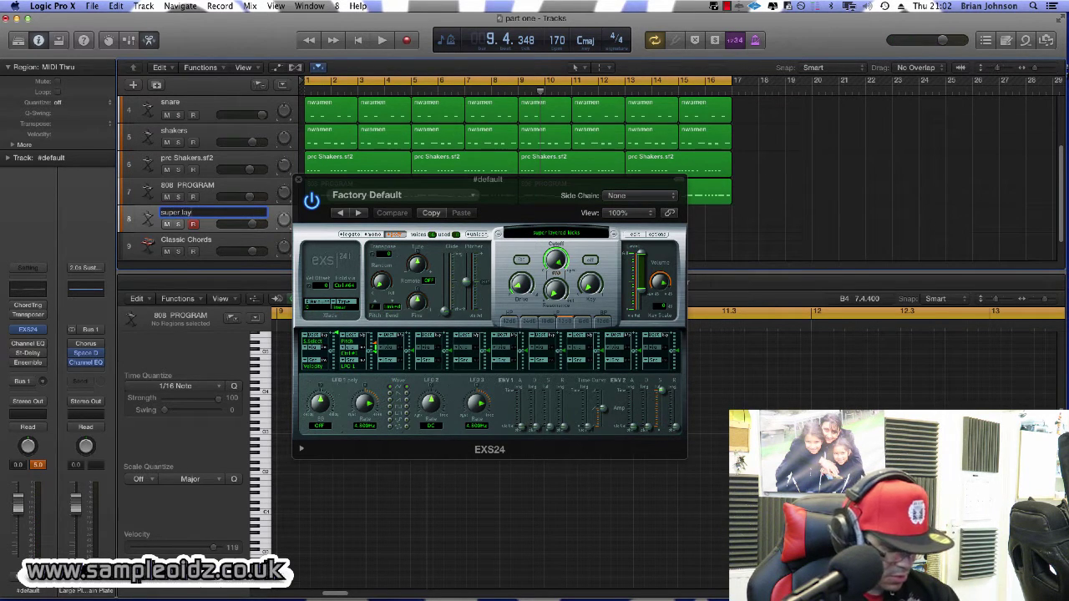
text(ered kic)
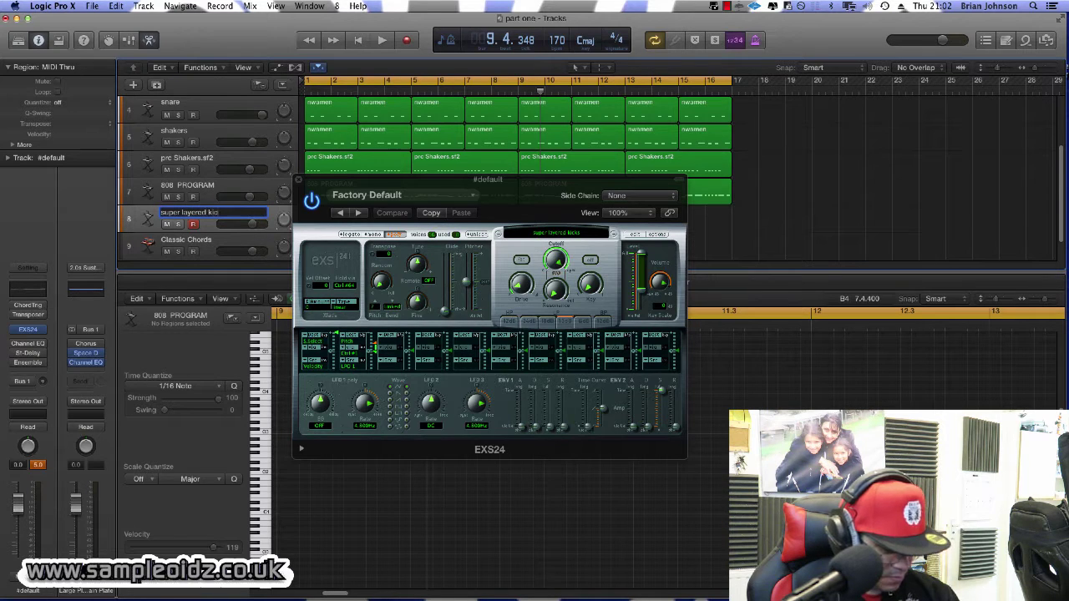
text(ks)
key(Return)
key(Return)
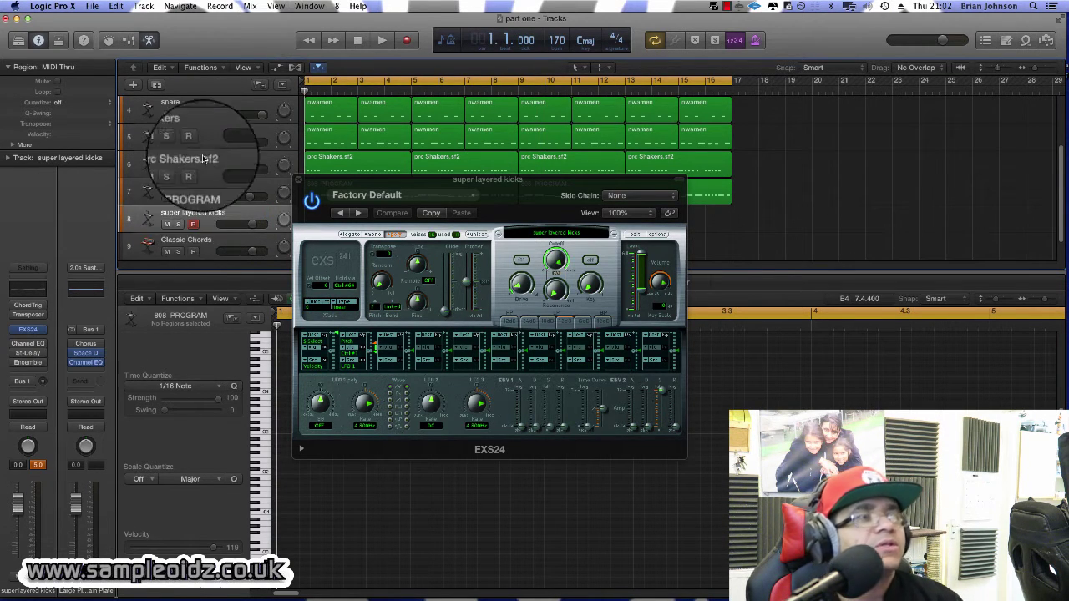
Add a new software instrument track below the super layered kicks track.
click(179, 6)
mouse_move(138, 6)
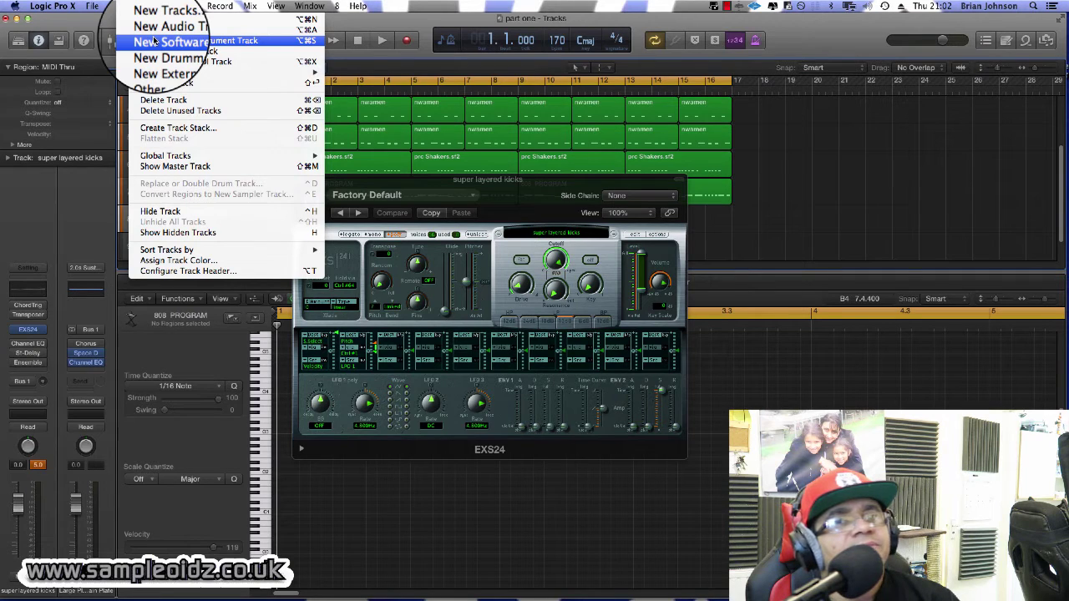
click(154, 40)
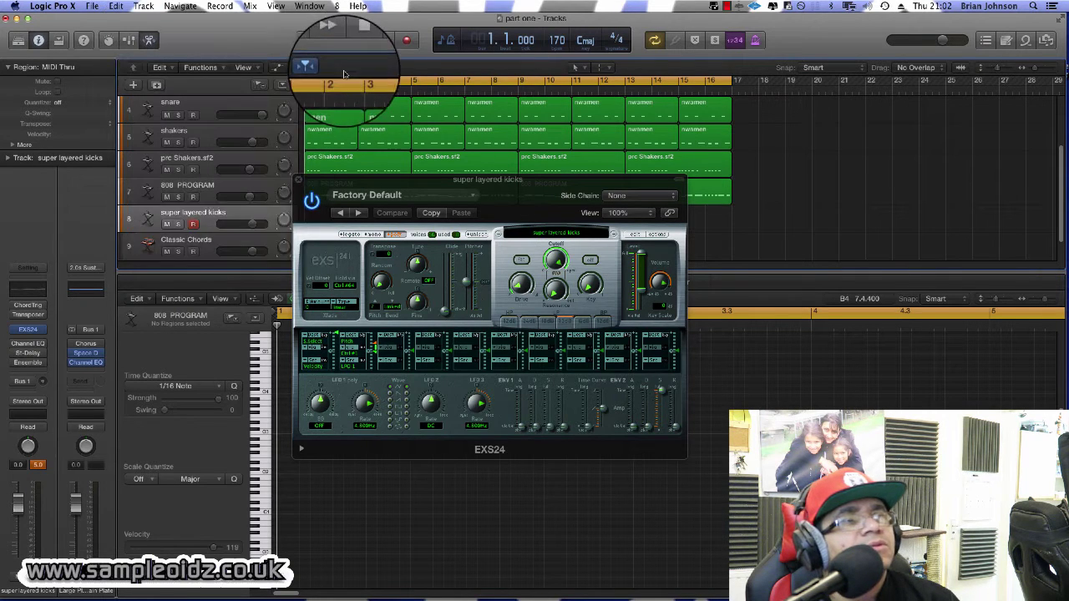
Select the Classic Chords track and bypass its Chord Trigger, Transposer, Channel EQ, Stereo Delay and Ensemble plug-ins.
click(286, 177)
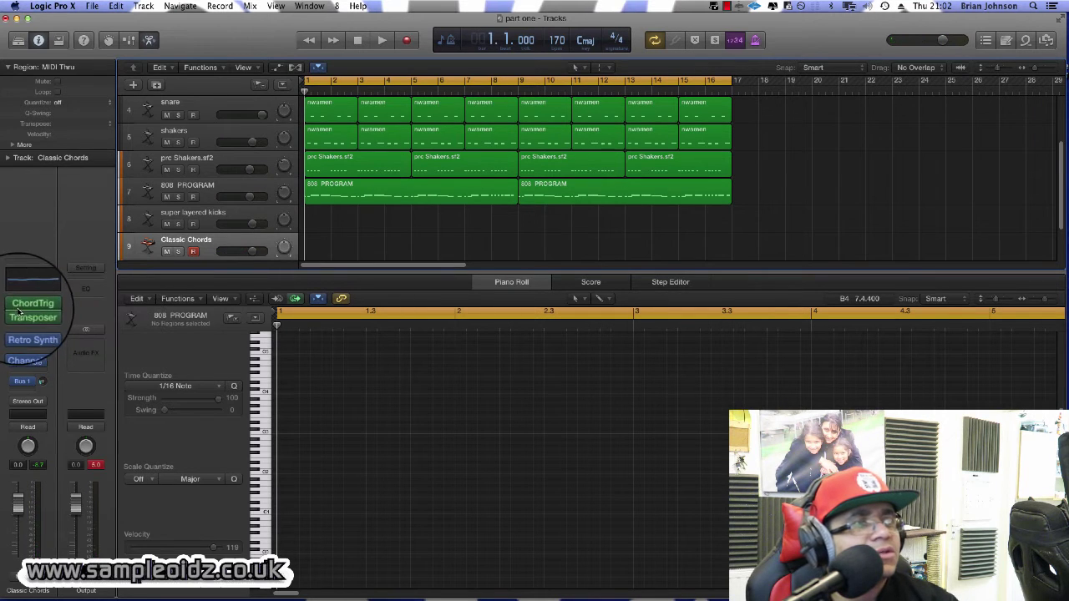
click(29, 330)
click(30, 330)
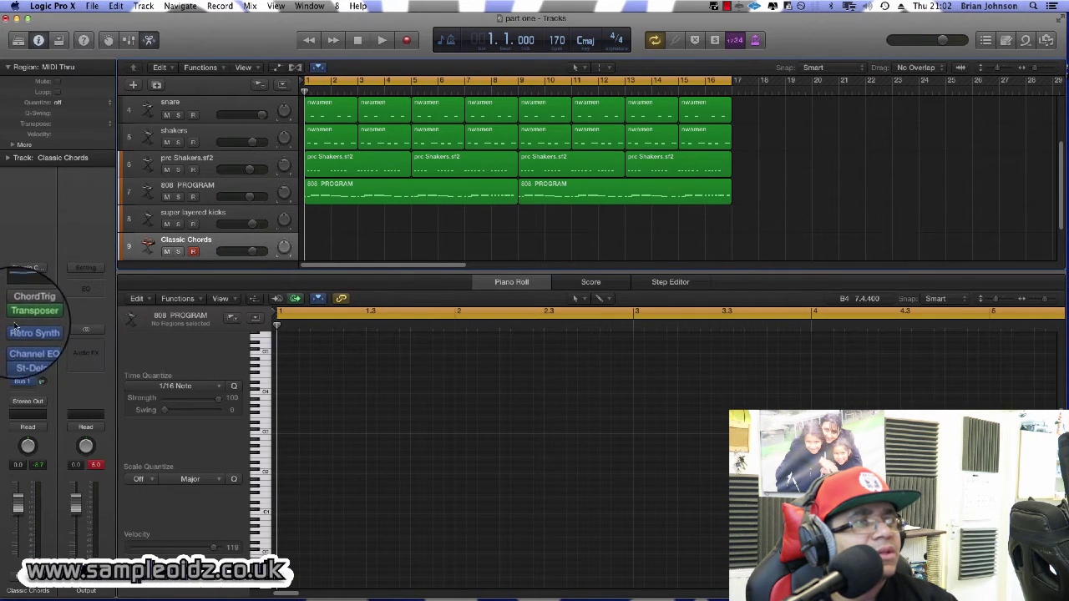
click(14, 314)
click(14, 350)
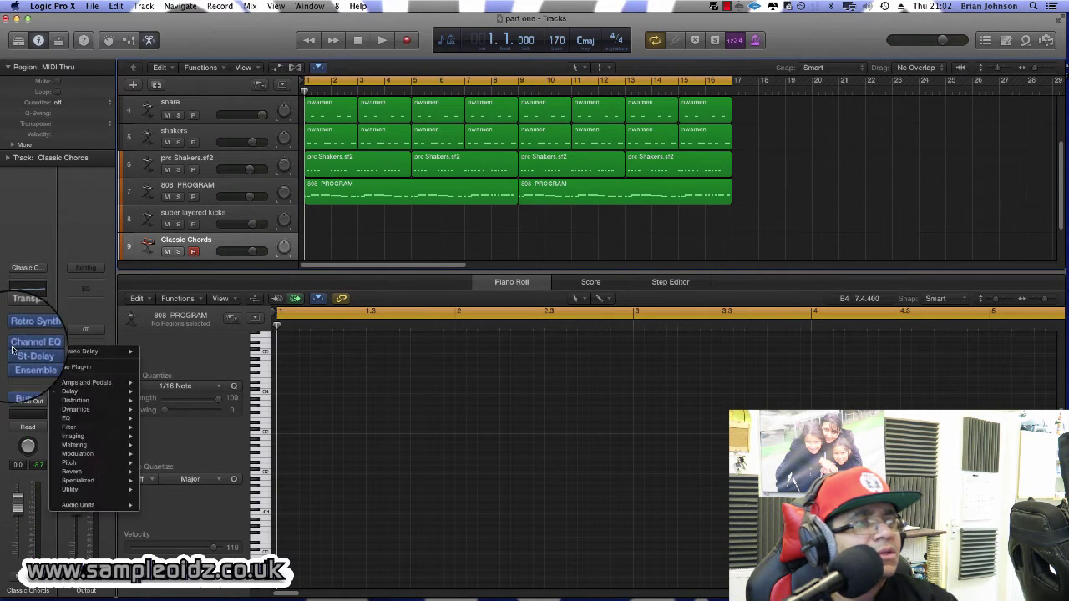
click(14, 346)
click(14, 346)
click(14, 354)
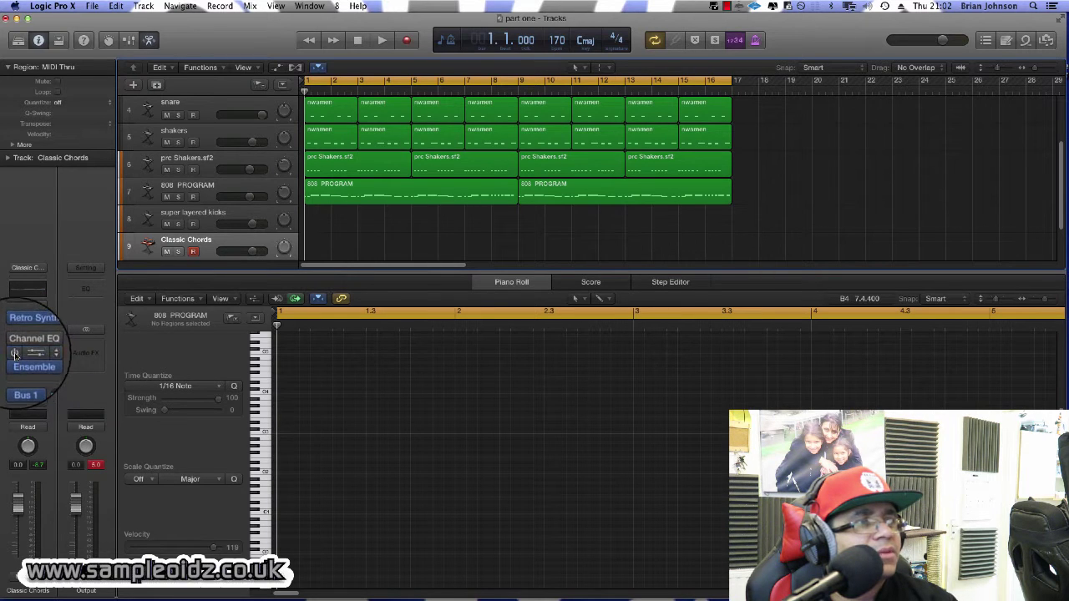
click(14, 363)
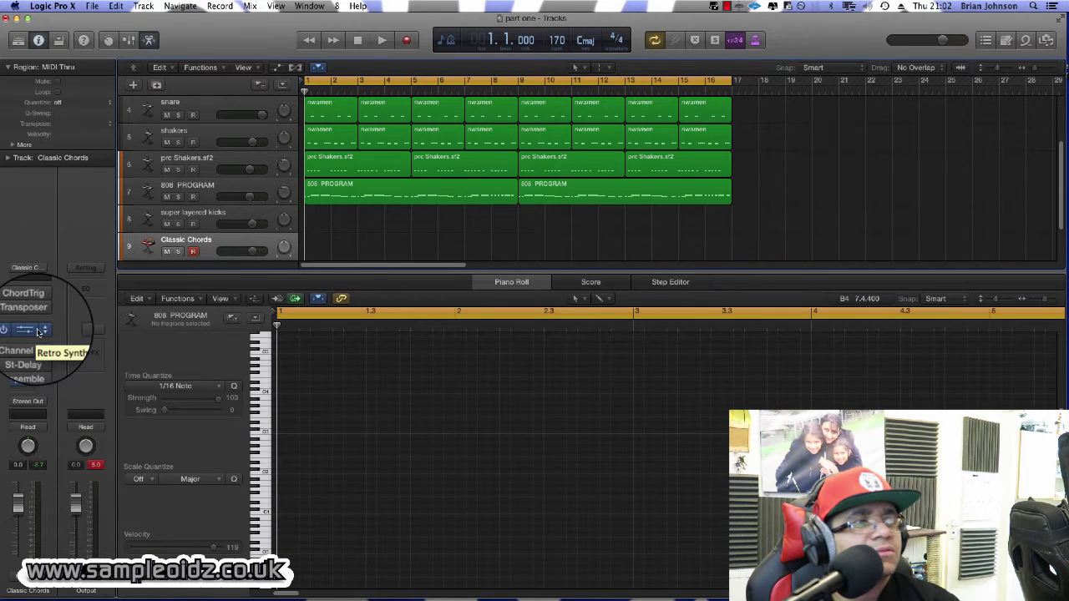
Replace the track's Retro Synth with a stereo EXS24 sampler and move its window clear of the track list and channel strip.
click(40, 333)
mouse_move(84, 434)
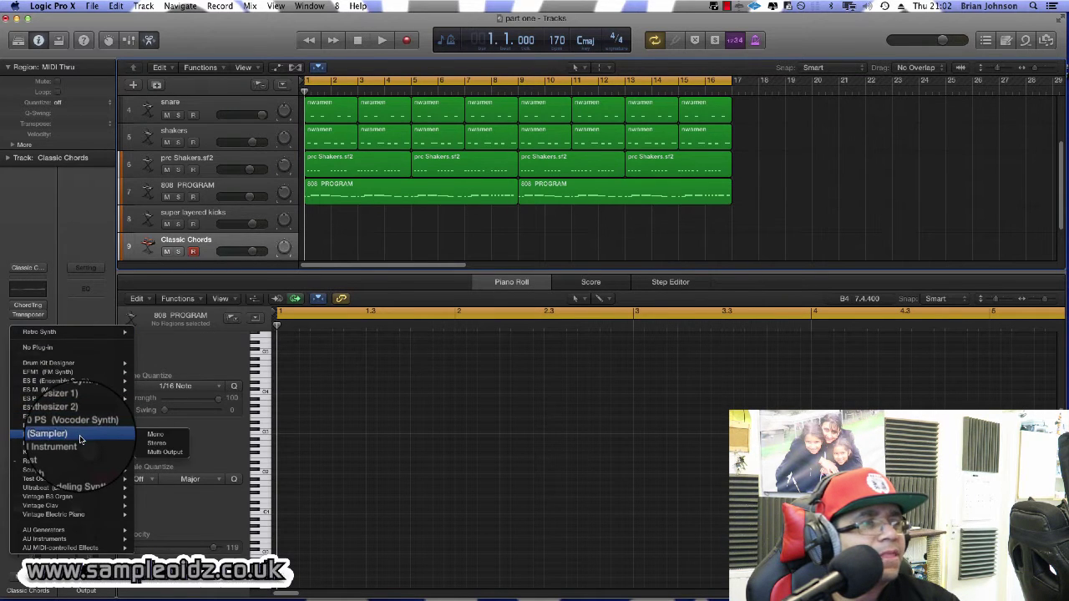
click(150, 445)
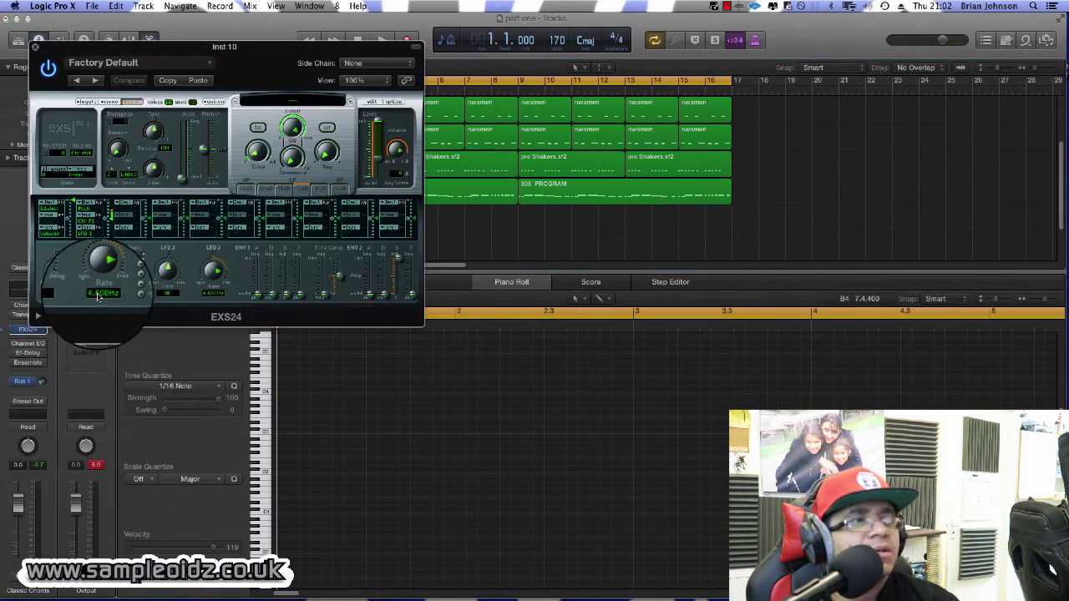
click(317, 107)
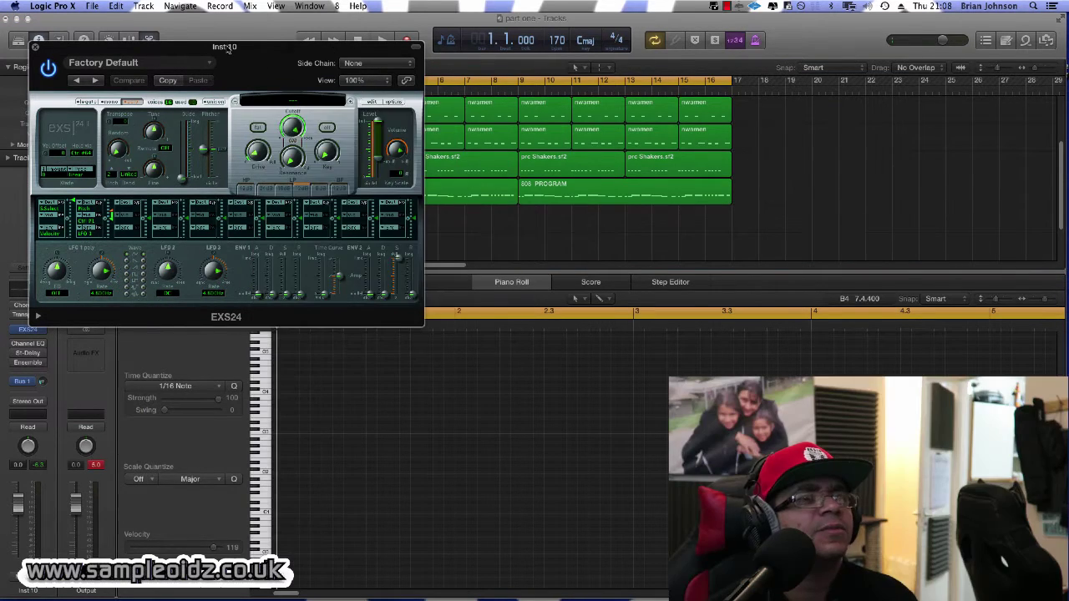
drag(227, 47, 833, 235)
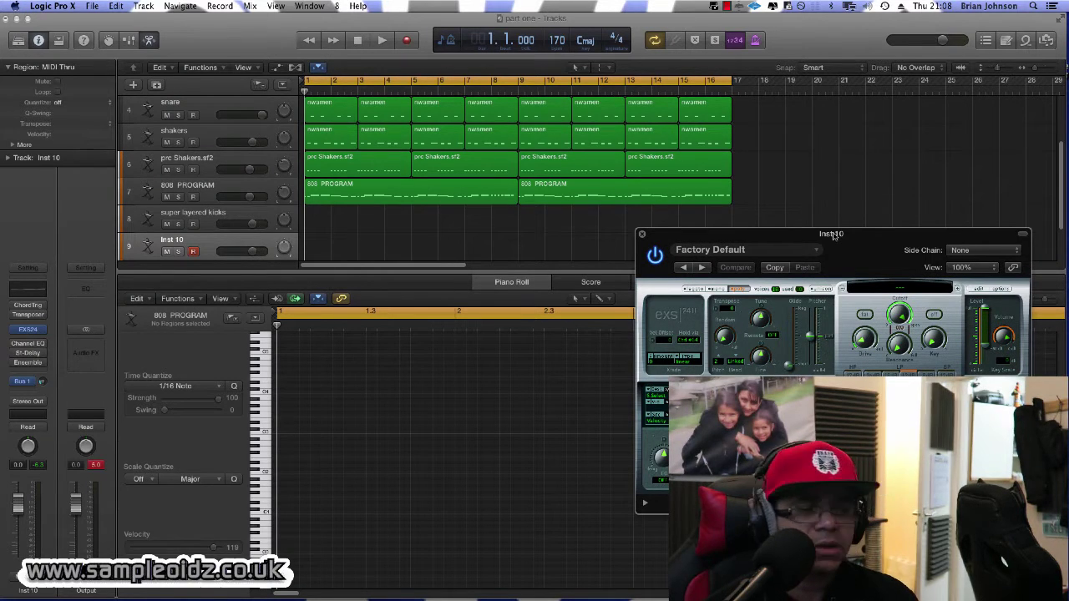
drag(832, 236, 575, 143)
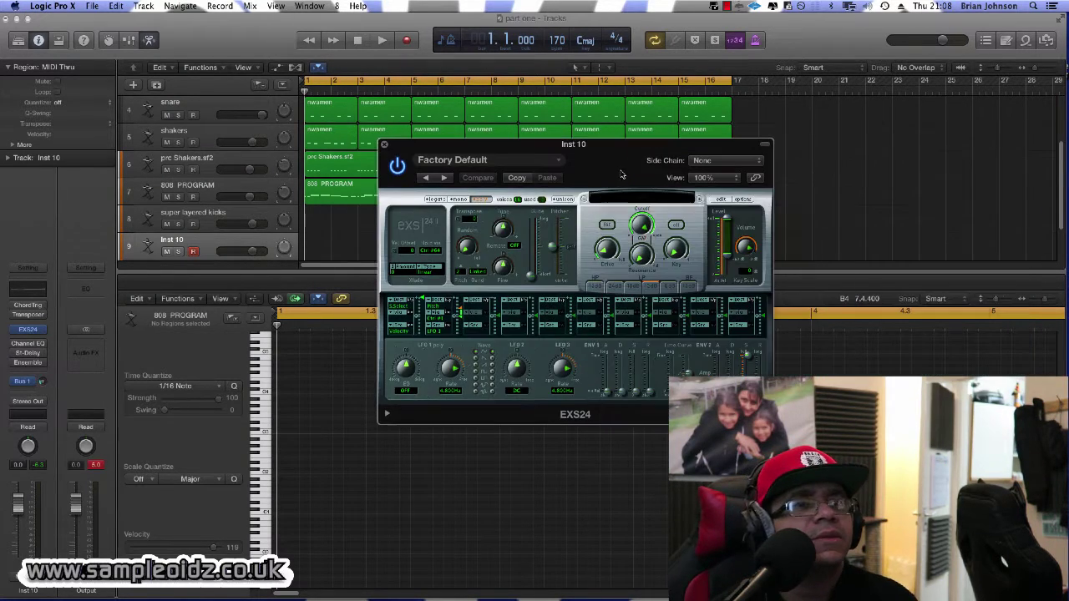
Open the EXS24 instrument editor for the new track and create a new empty sampler instrument.
click(718, 199)
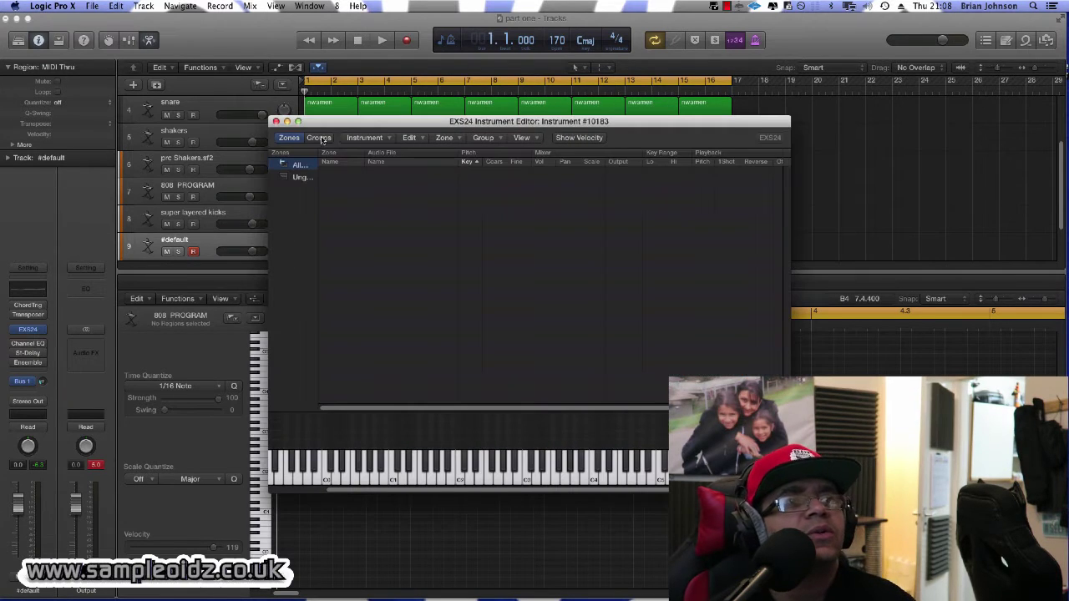
click(372, 137)
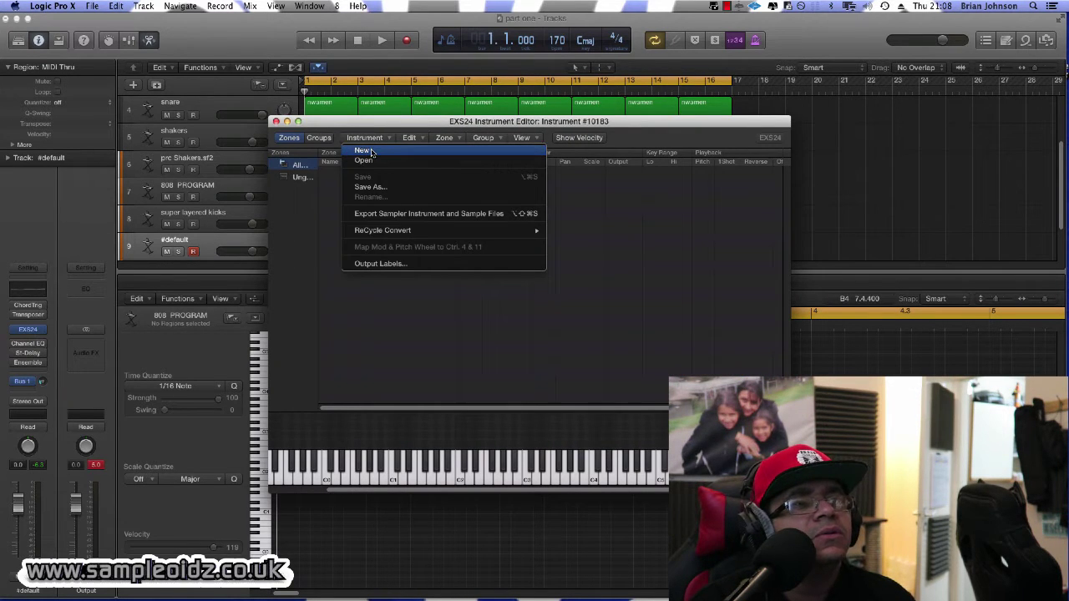
click(363, 151)
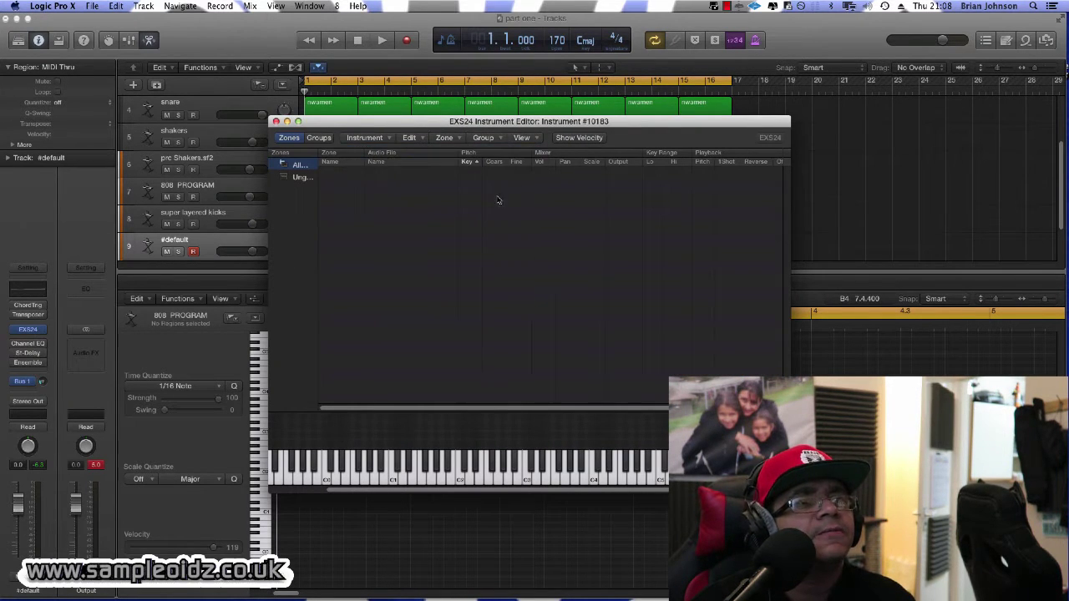
Audition the samples in the ++DRUMS folder for loading into the new instrument, from KICK2.wav down to 808 KICK.wav.
click(370, 205)
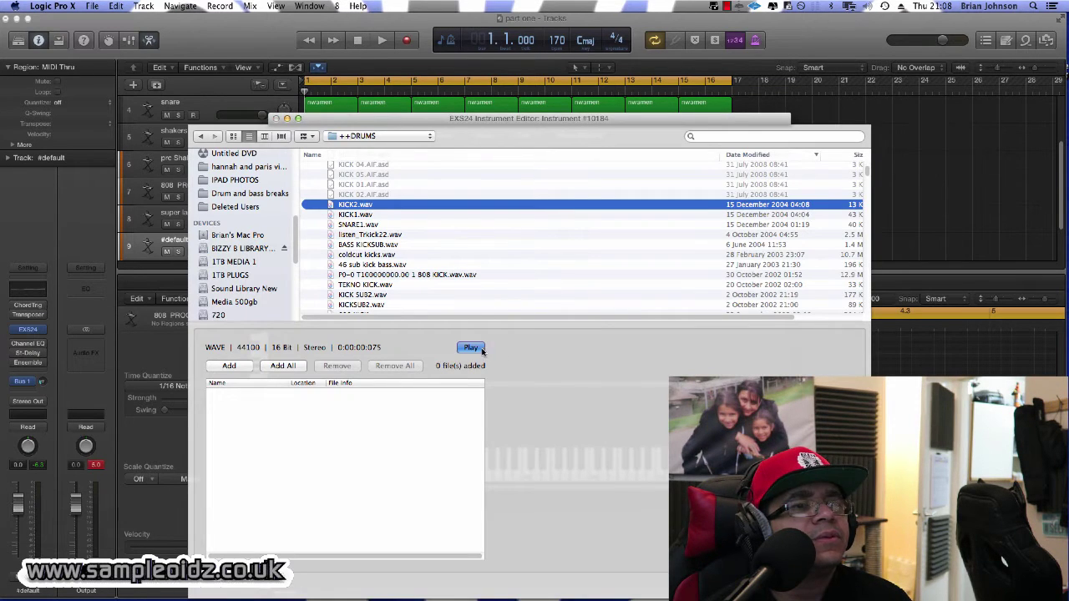
click(480, 351)
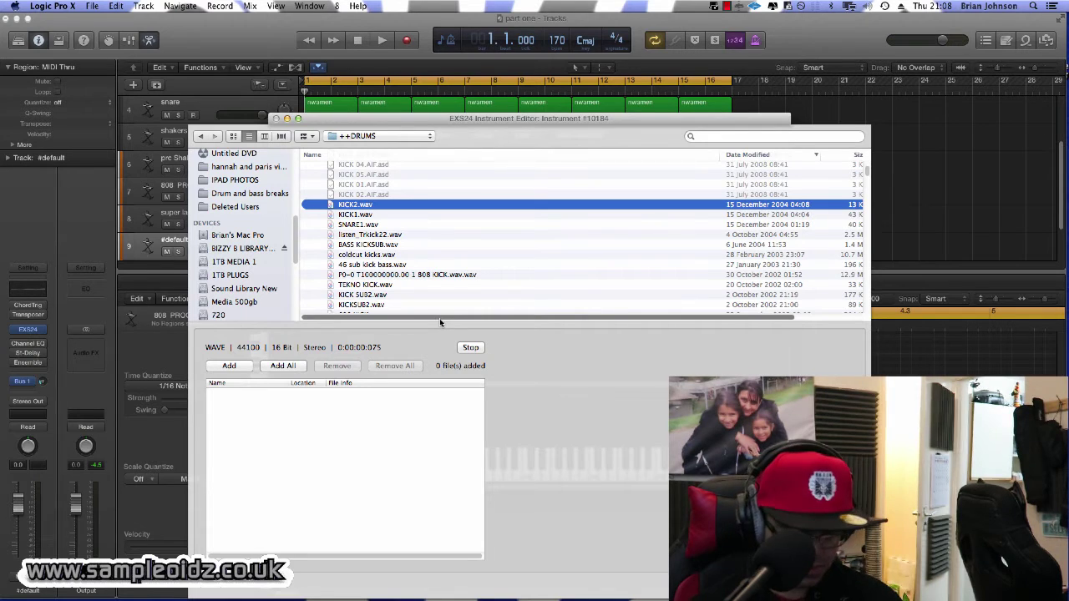
key(Down)
key(Down)
key(Down)
key(Down)
key(Down)
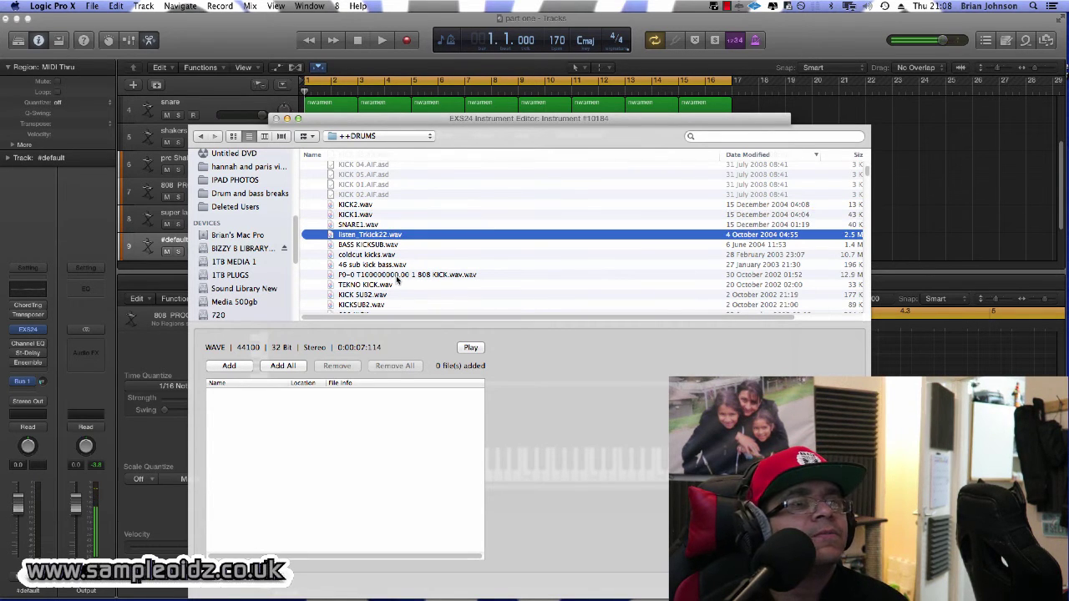
scroll(399, 264, down, 1)
key(Down)
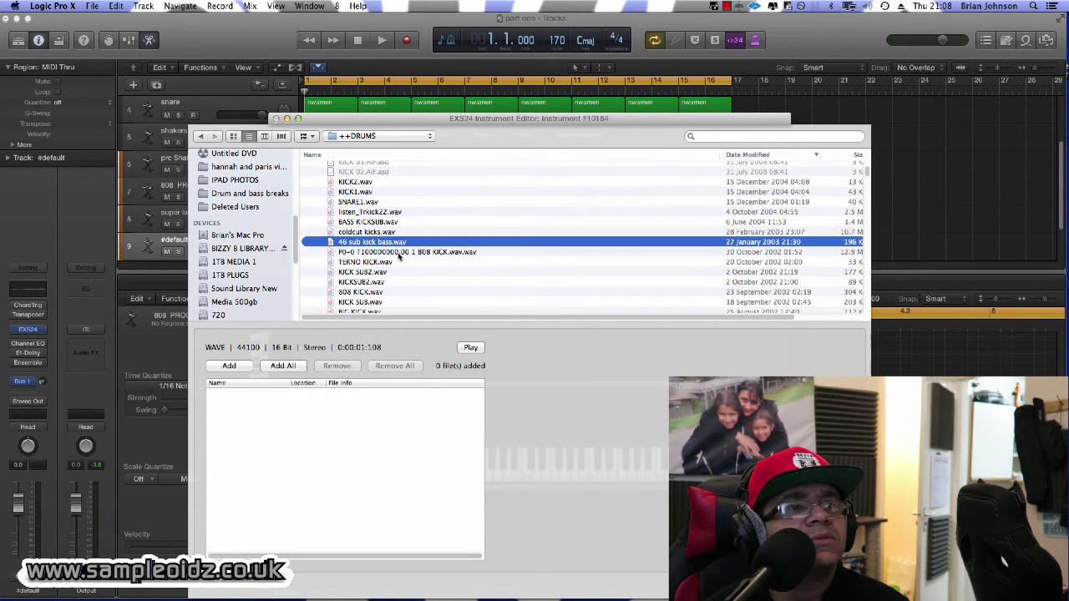
key(Down)
key(Up)
click(471, 347)
key(Down)
key(Down)
key(Down)
key(Down)
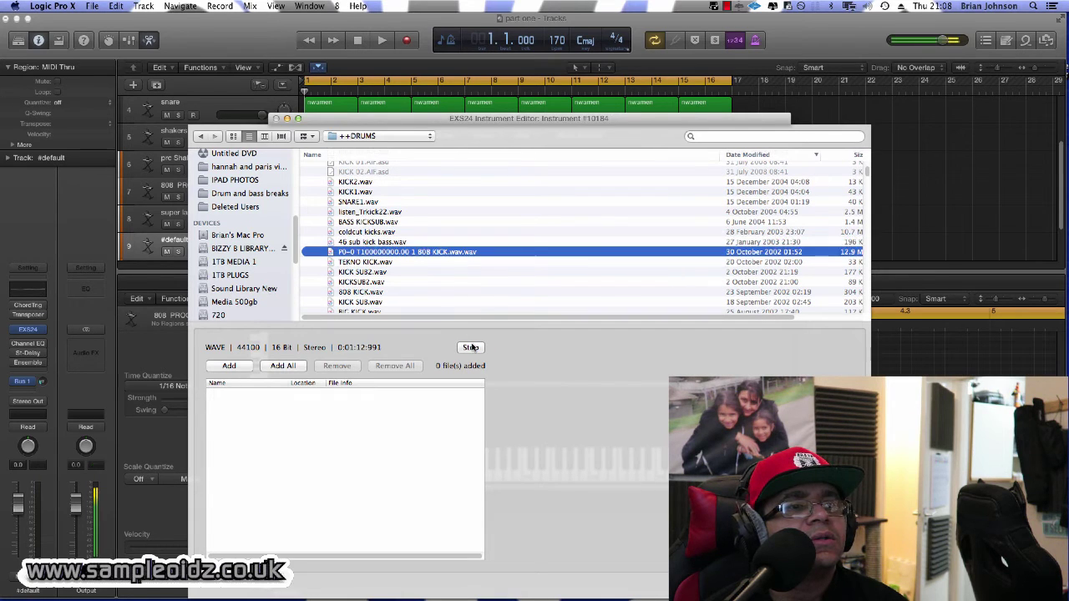
key(Down)
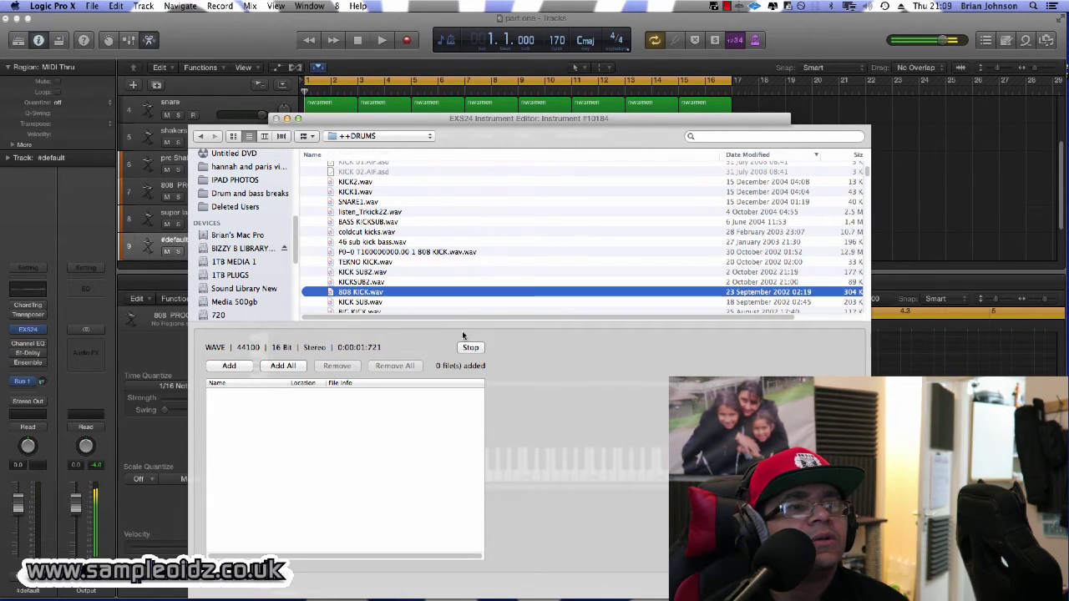
Continue auditioning from KICK SUB.wav through the drum machinesRegion samples and add drum machinesRegion 267.wav to the files to load.
key(Down)
scroll(443, 271, down, 2)
key(Down)
key(Down)
key(Down)
key(Down)
key(Down)
key(Down)
key(Down)
key(Down)
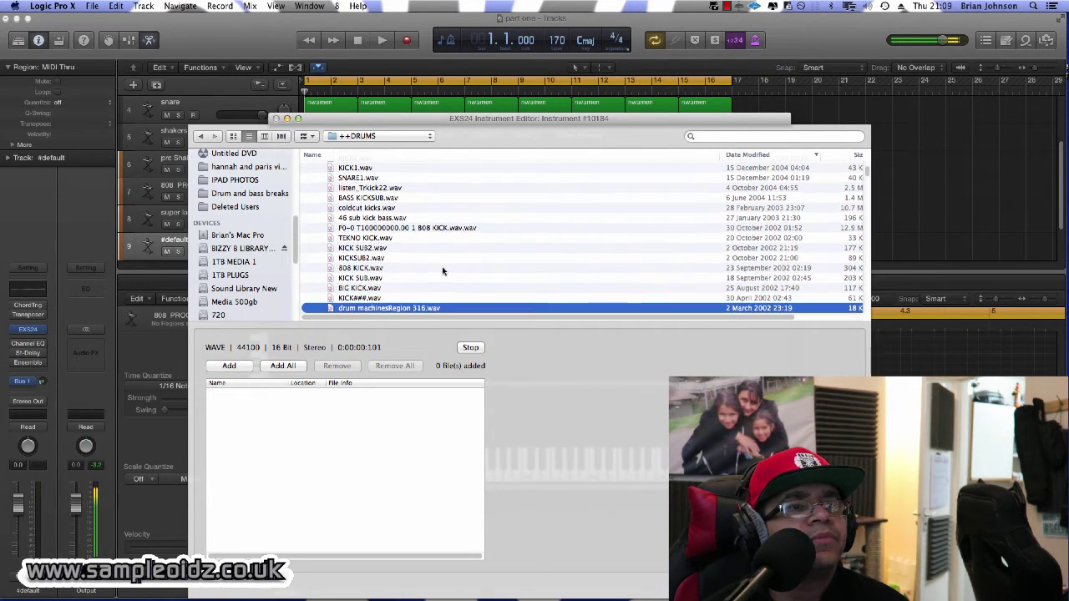
key(Down)
key(Down)
key(Down)
key(Down)
key(Down)
key(Down)
key(Down)
key(Down)
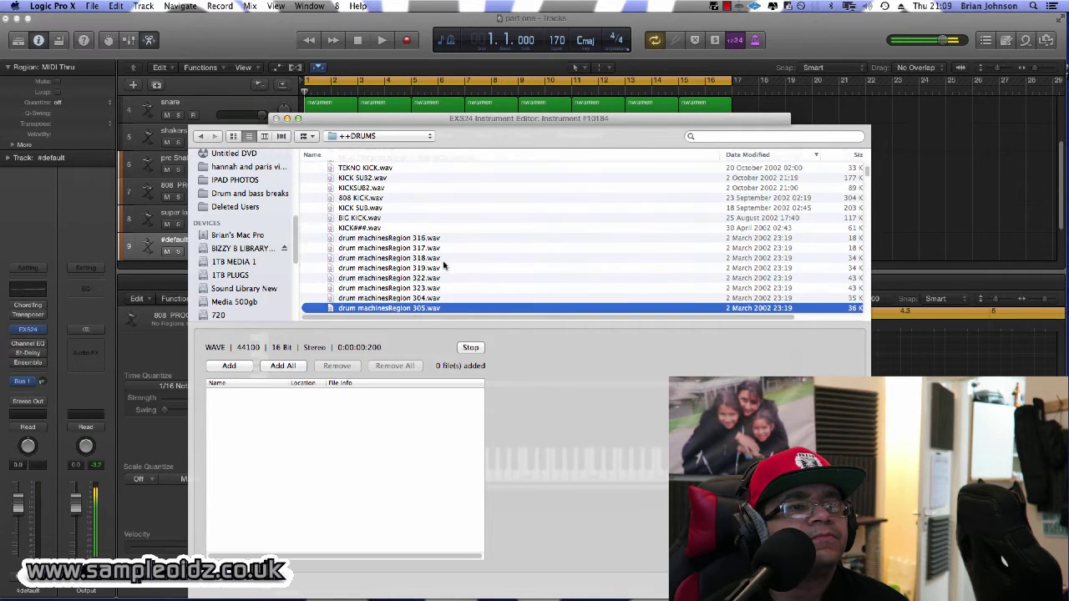
key(Down)
key(Down)
key(Down)
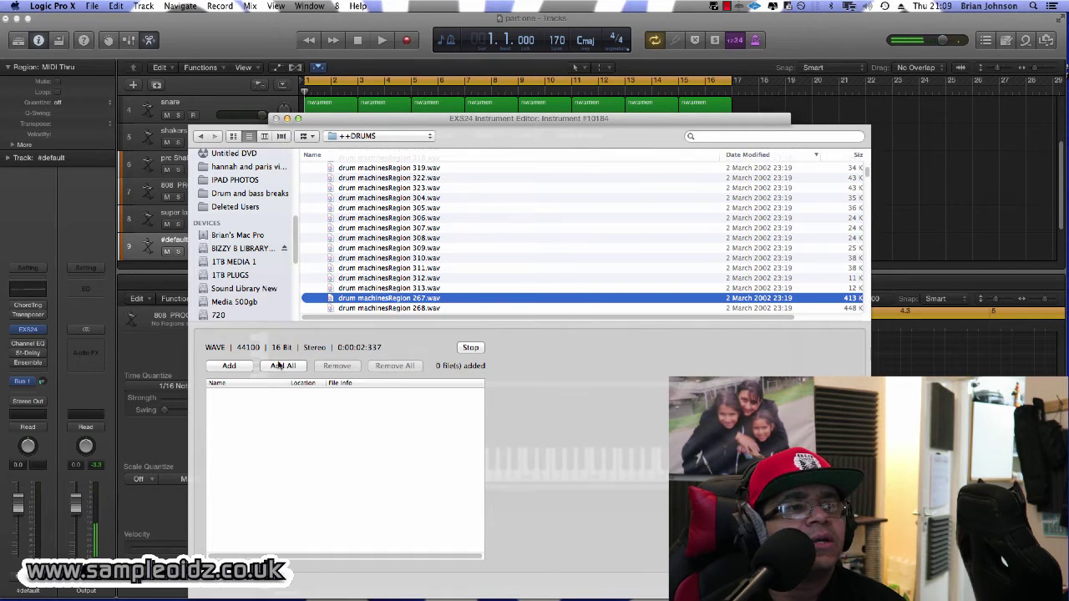
click(229, 366)
Audition drum machinesRegion 270.wav and add it to the files to load.
scroll(413, 290, down, 2)
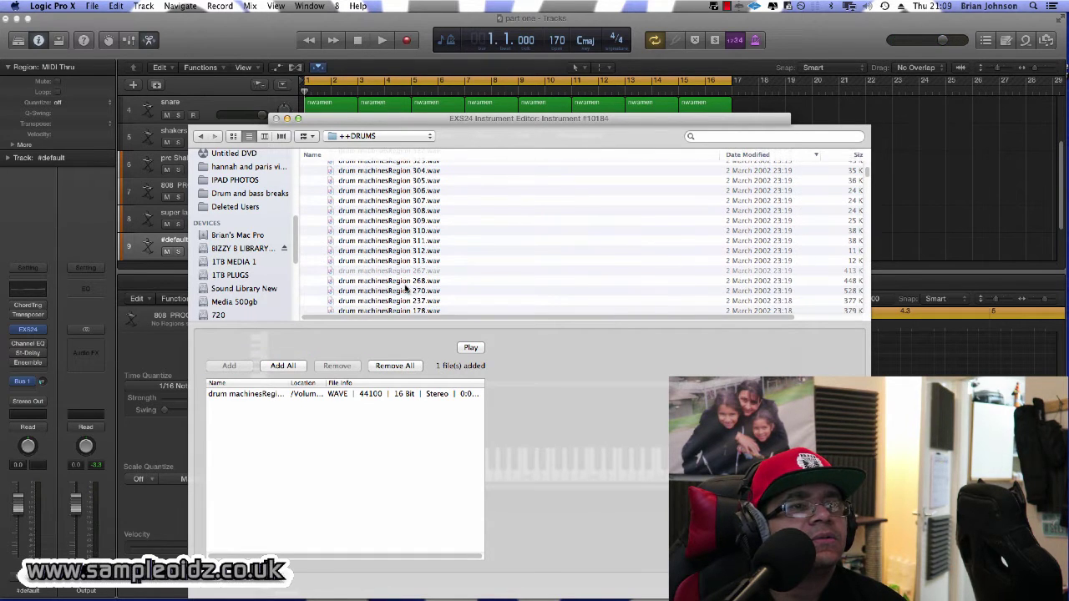
click(406, 285)
key(Down)
click(471, 348)
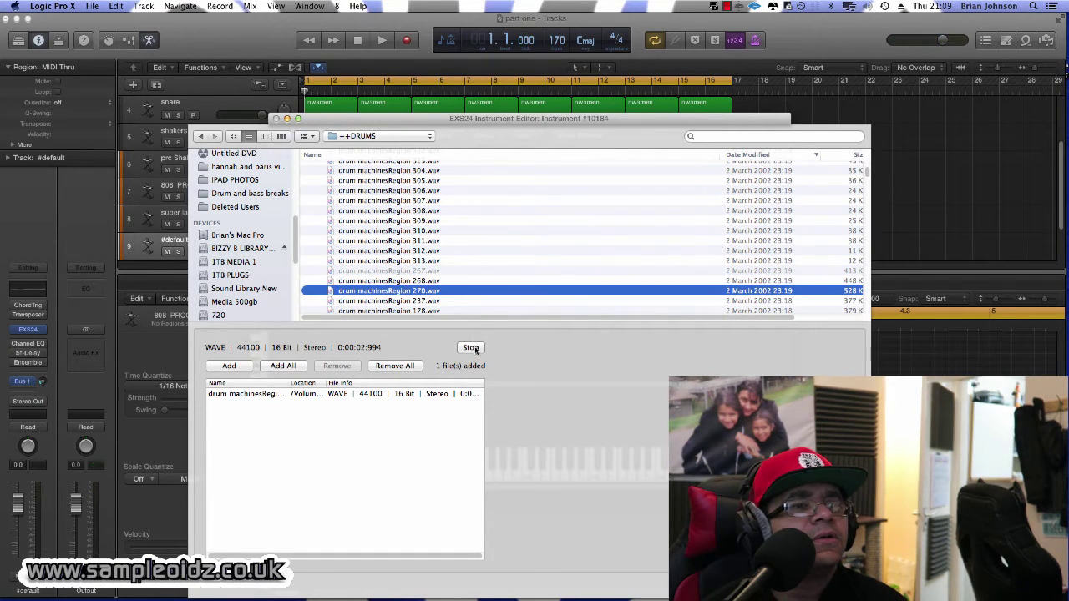
key(Down)
key(Up)
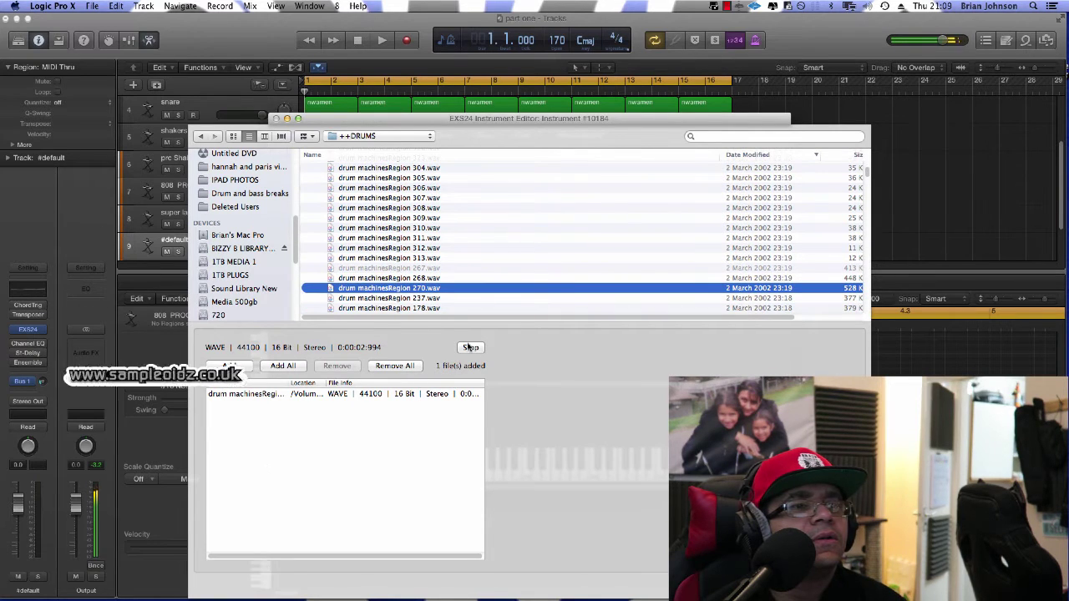
click(242, 367)
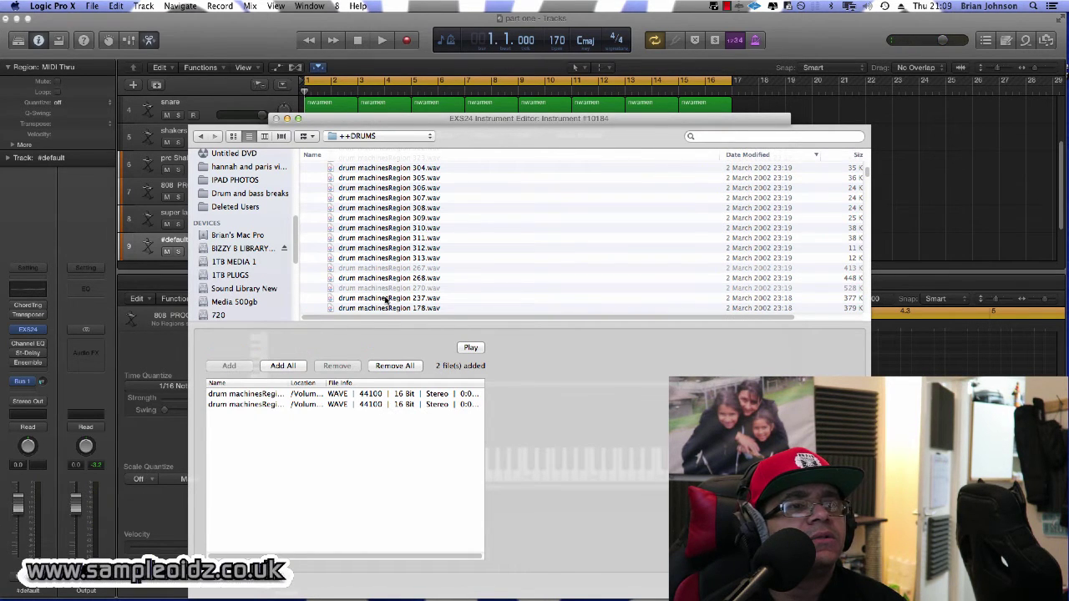
Audition drum machinesRegion 268.wav and add it to the files to load.
click(386, 298)
scroll(401, 284, down, 3)
click(422, 185)
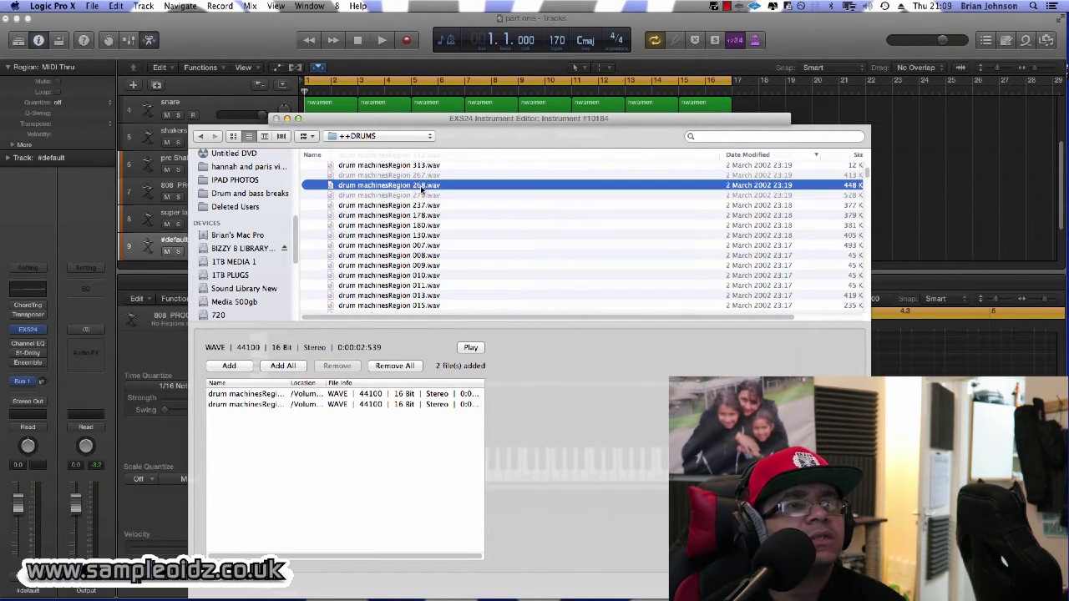
click(470, 348)
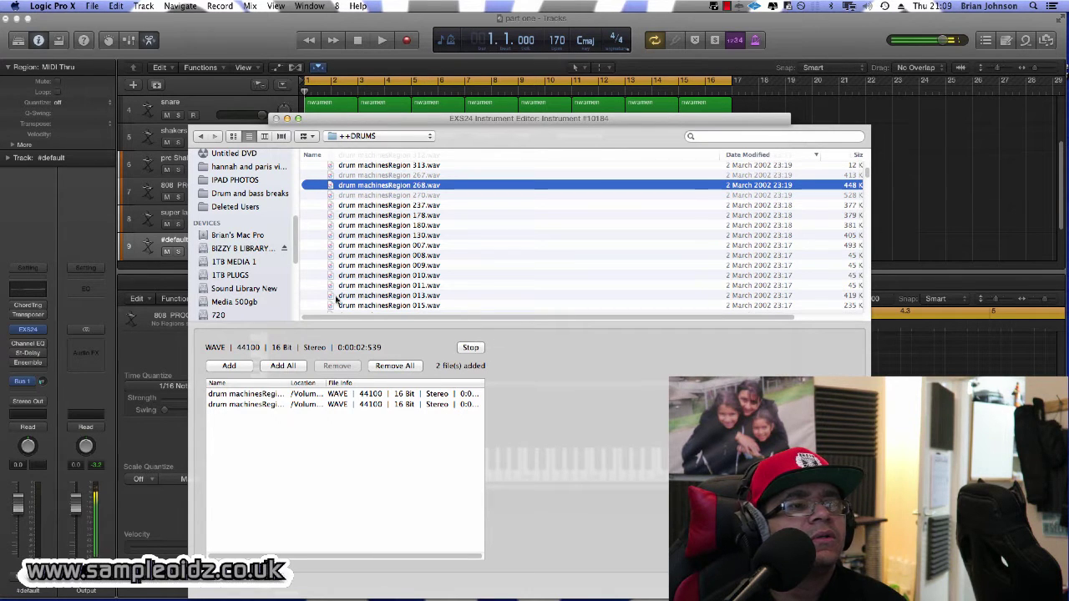
click(229, 366)
Audition the samples further down the ++DRUMS folder, from snare6.wav through dist kick.wav to 149- im kickin the habit_wav.wav.
click(411, 226)
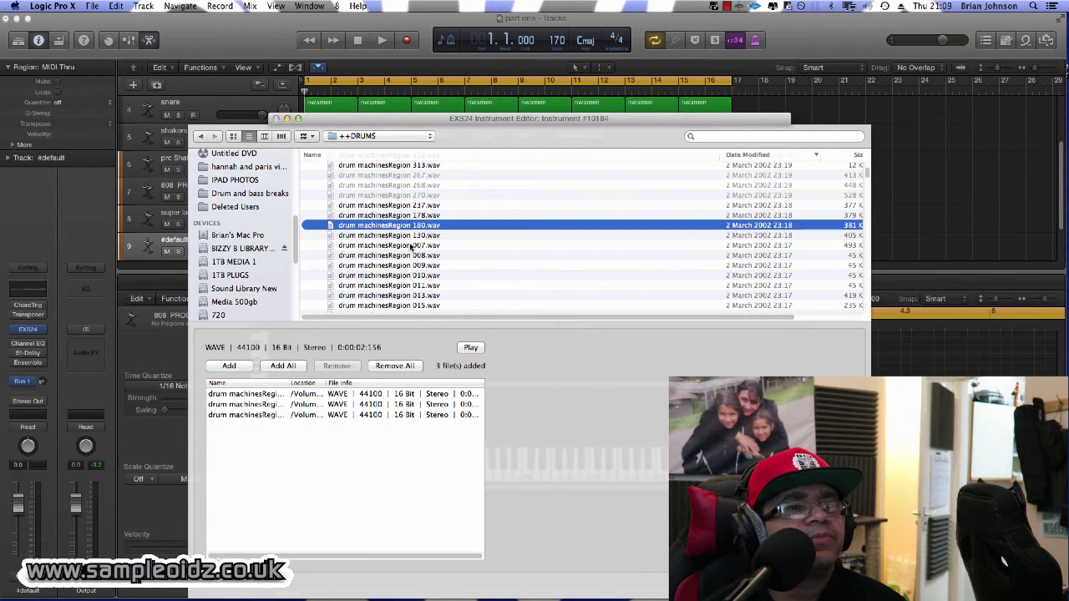
scroll(462, 280, down, 2)
scroll(454, 273, down, 3)
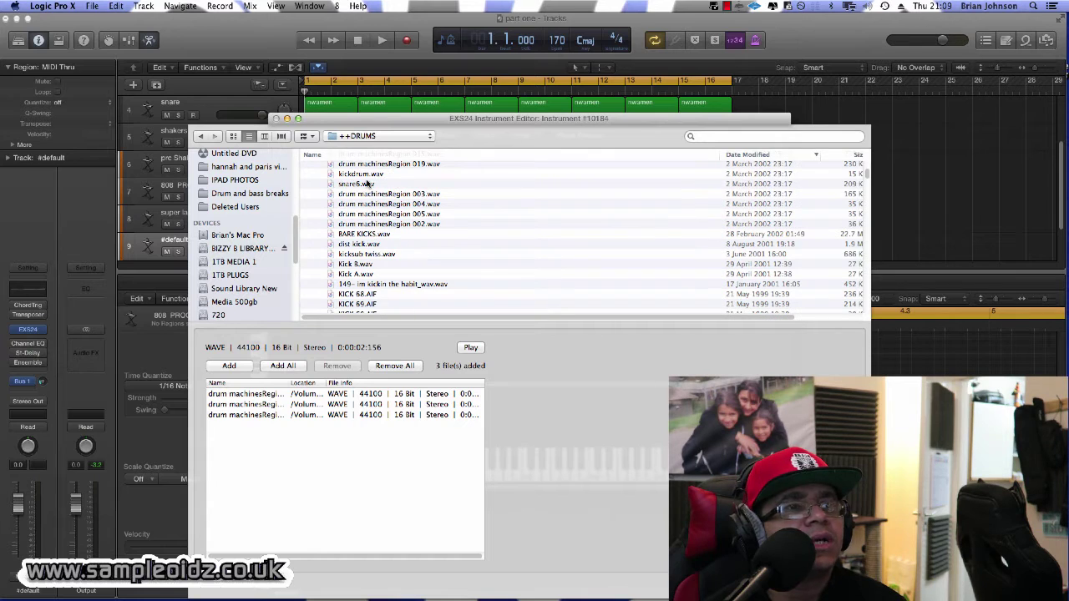
click(367, 183)
click(471, 348)
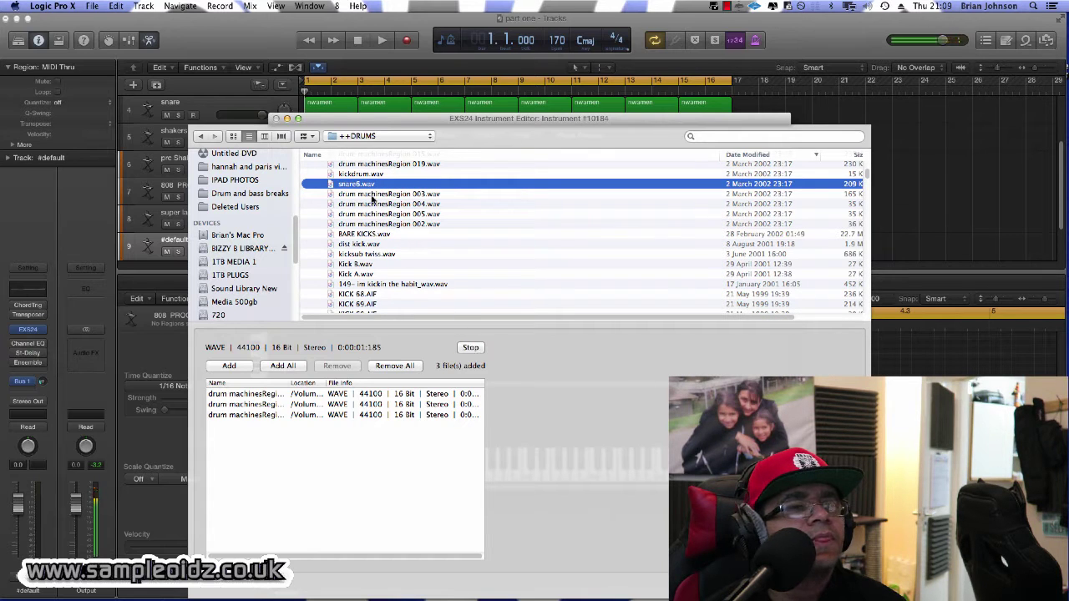
key(Down)
key(Down)
key(Down)
key(Down)
key(Down)
key(Down)
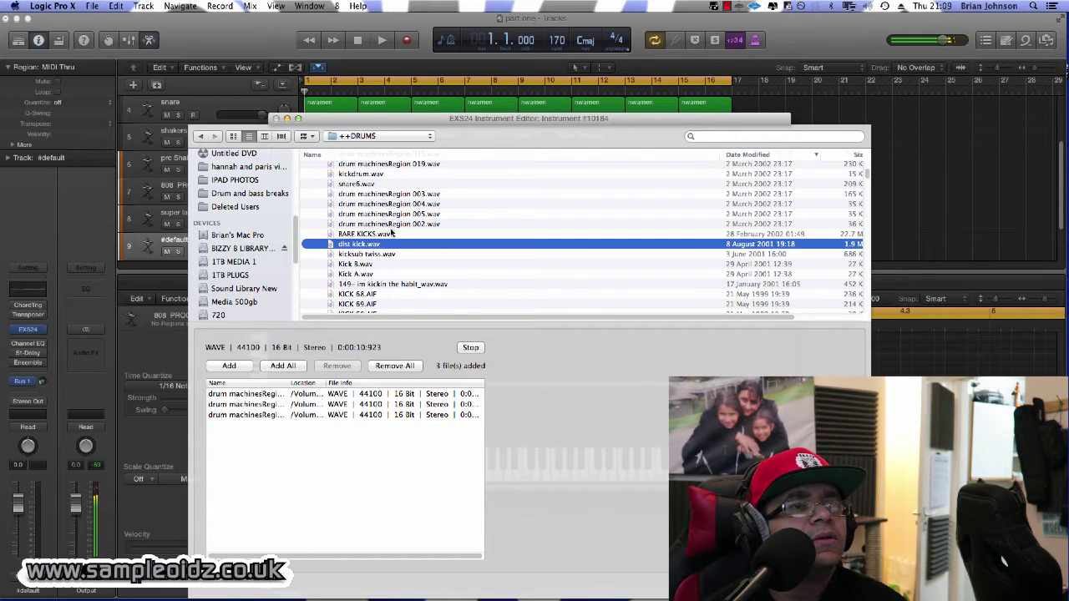
key(Down)
key(Down)
key(Down)
key(Down)
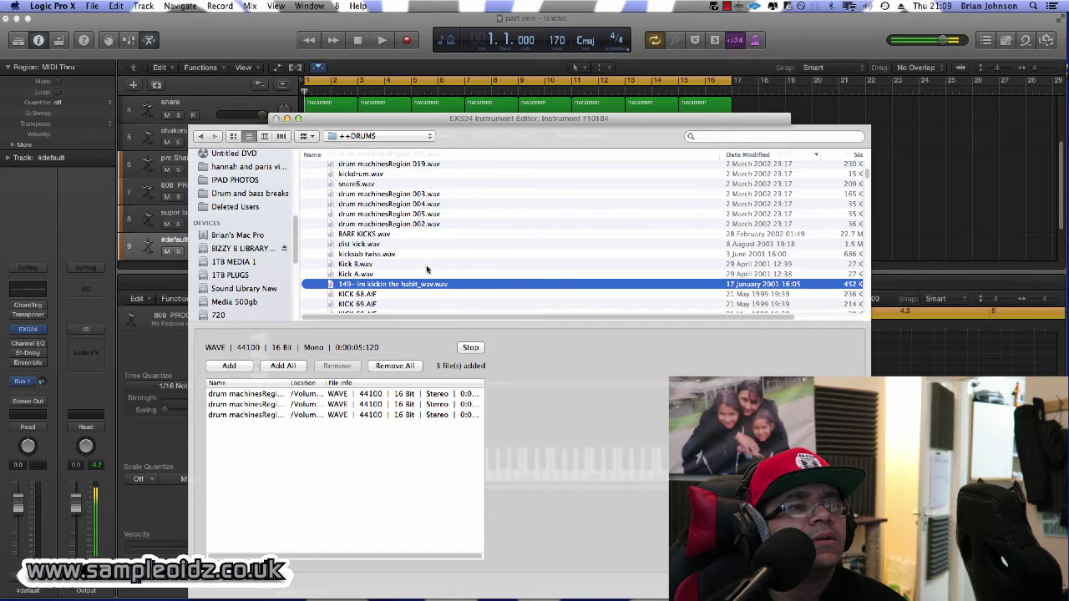
Audition the AIF kicks starting at KICK 68.AIF and add KICK 61.AIF to the files to load.
key(Down)
scroll(432, 253, down, 2)
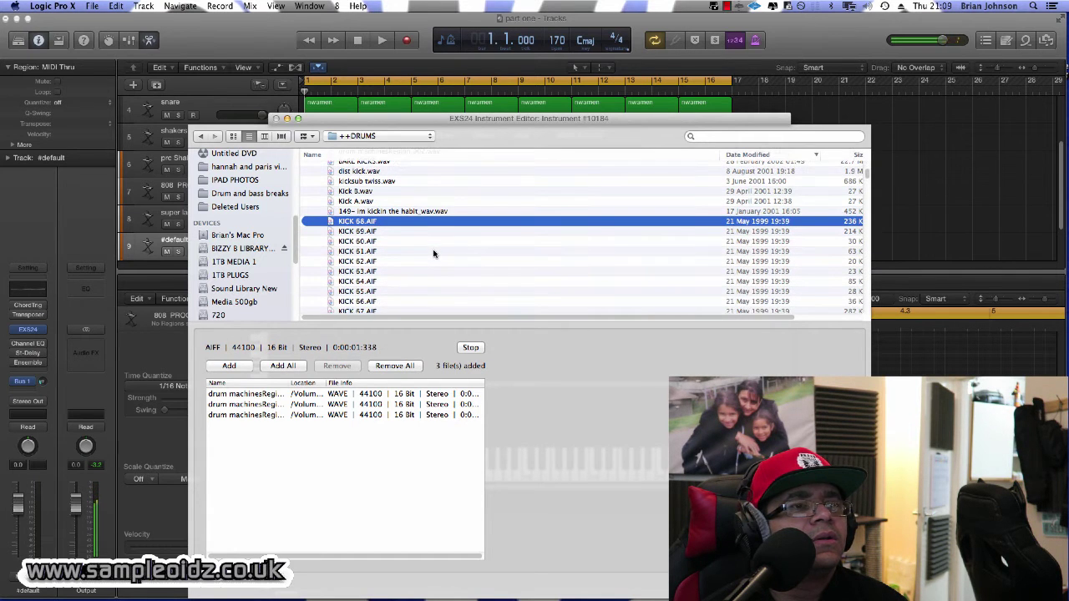
key(Down)
key(Down)
key(Down)
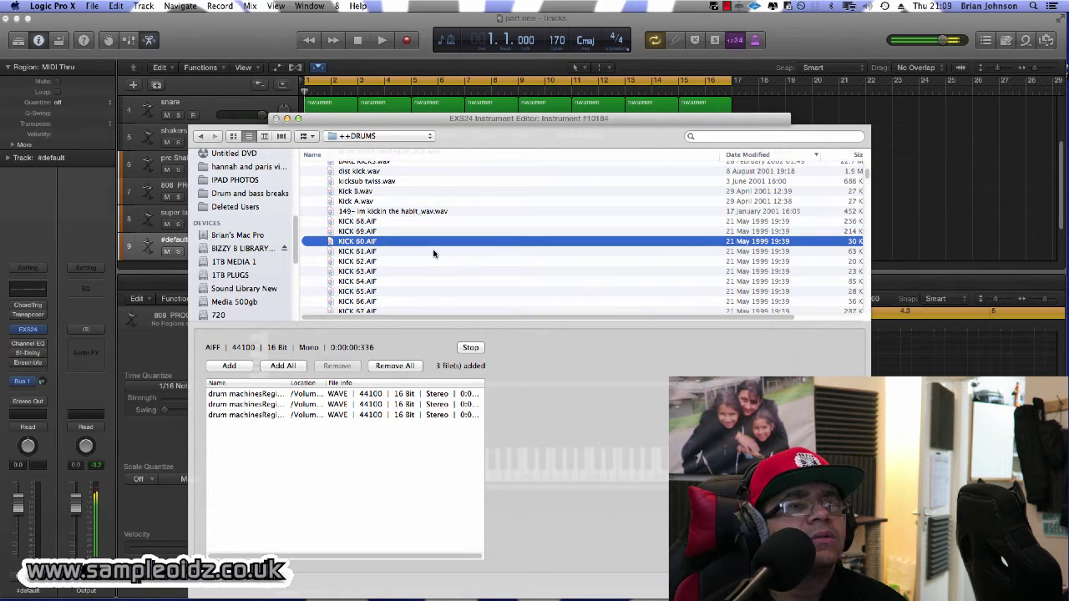
key(Up)
key(Up)
key(Down)
key(Down)
key(Down)
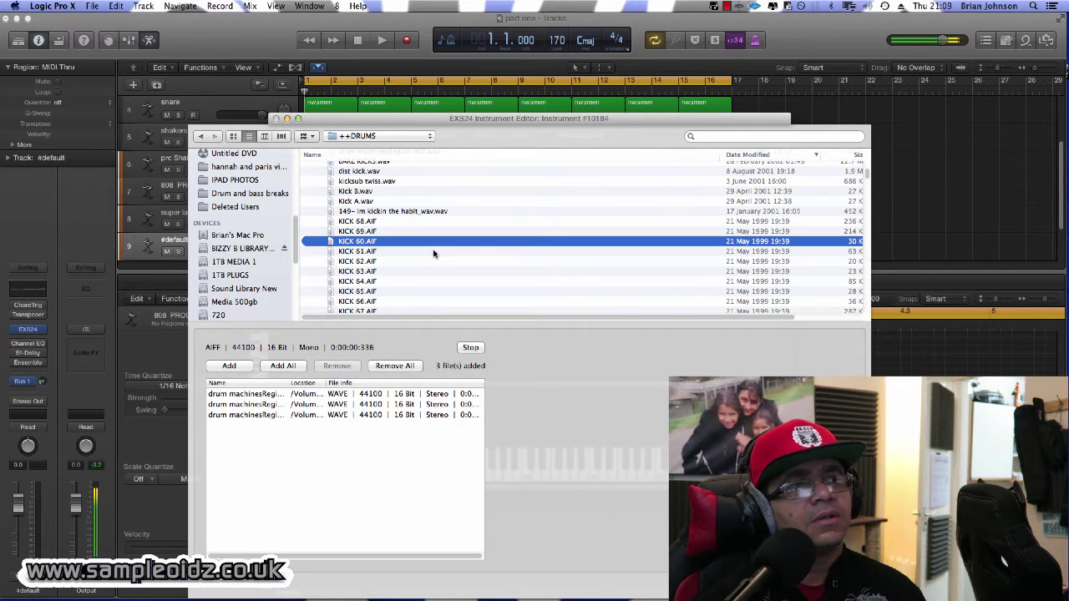
key(Up)
click(229, 366)
Find KICK 51.AIF among the AIF kicks, audition it and add it to the files to load.
scroll(394, 248, up, 10)
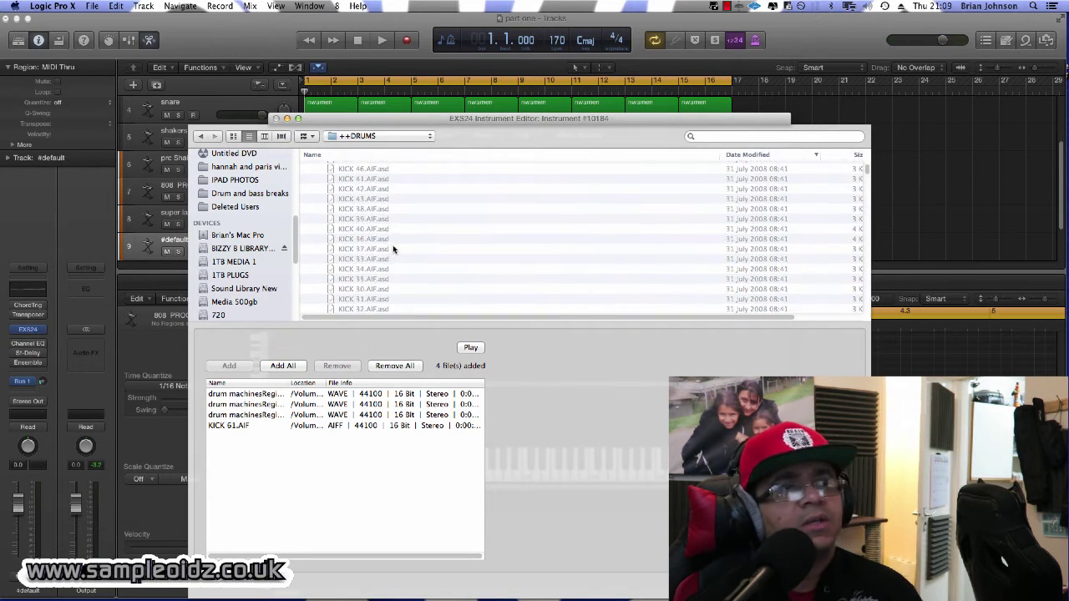
scroll(391, 219, down, 5)
click(386, 213)
scroll(384, 248, down, 5)
click(388, 232)
click(470, 348)
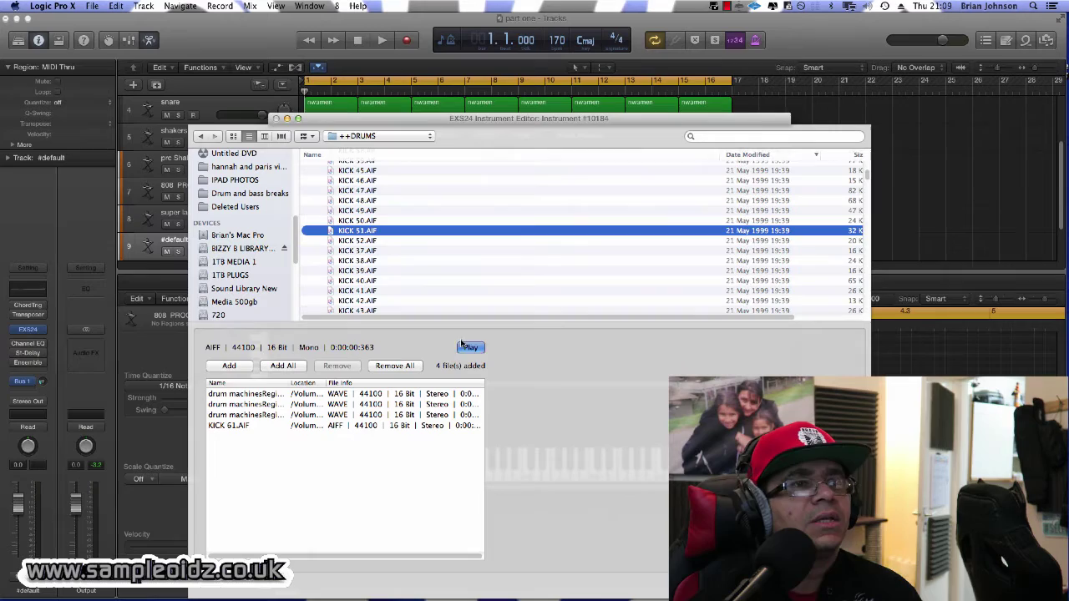
click(221, 367)
Audition the fkick_02 samples and browse the rest of the ++DRUMS folder for more drum sounds.
scroll(813, 224, down, 6)
scroll(467, 201, down, 10)
click(377, 206)
click(476, 346)
click(375, 246)
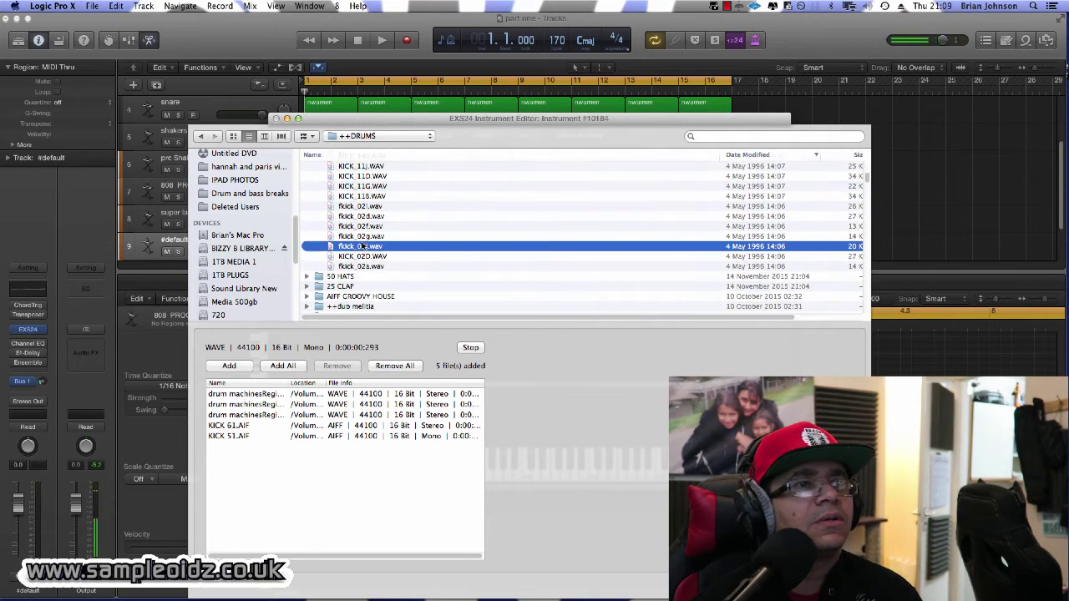
scroll(383, 234, up, 15)
scroll(384, 227, down, 10)
scroll(384, 223, up, 10)
scroll(384, 223, down, 10)
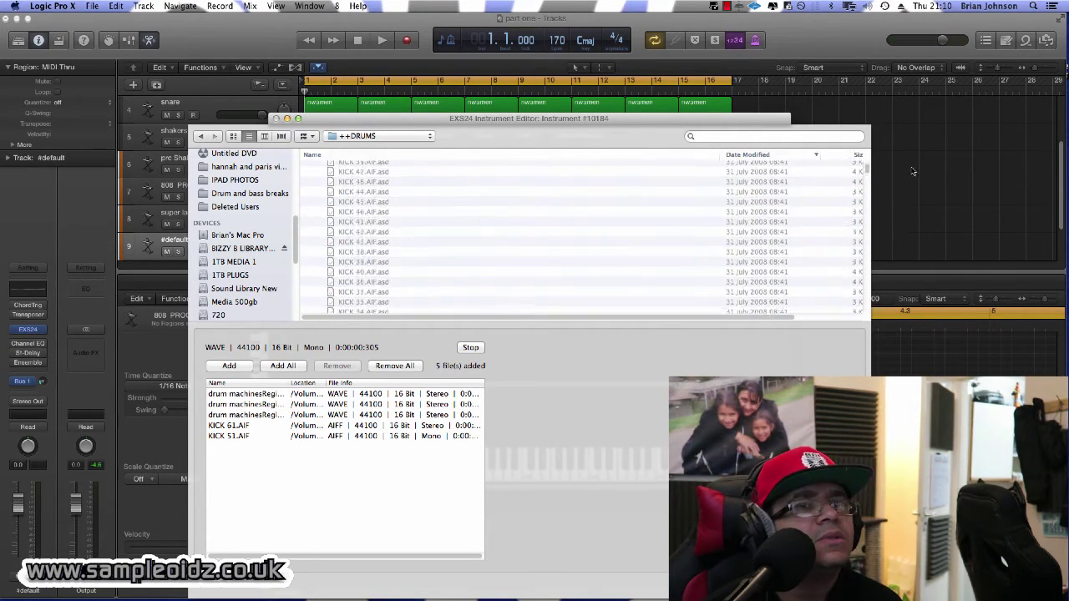
drag(867, 176, 867, 200)
scroll(384, 234, up, 15)
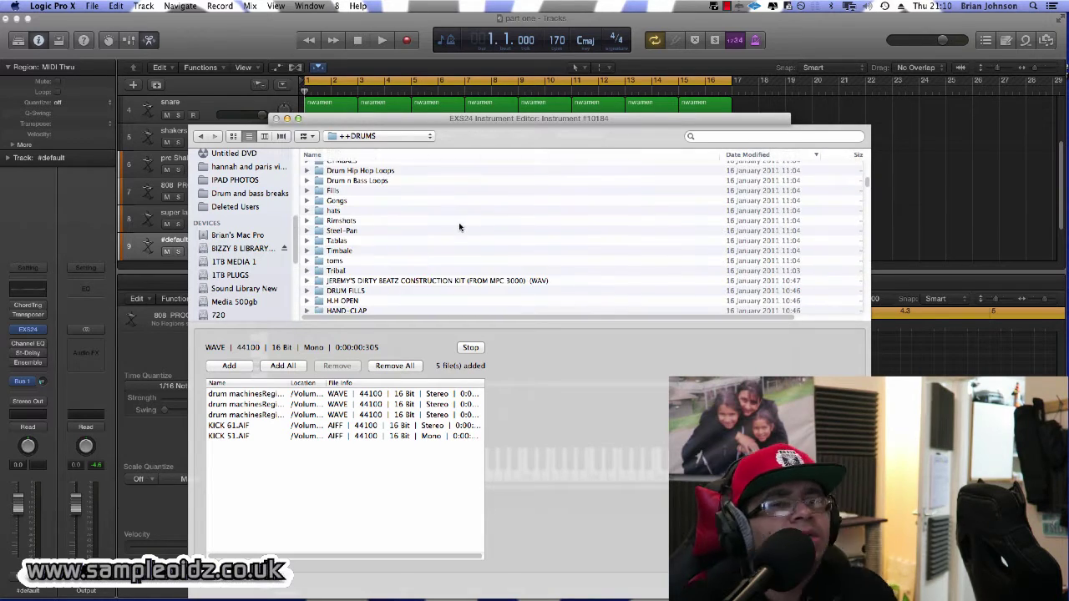
Audition the SN snare samples and add SN 95.wav, SN 113.wav and SN 2.wav to the files to load.
click(310, 238)
click(307, 238)
scroll(358, 226, down, 10)
click(358, 236)
click(359, 256)
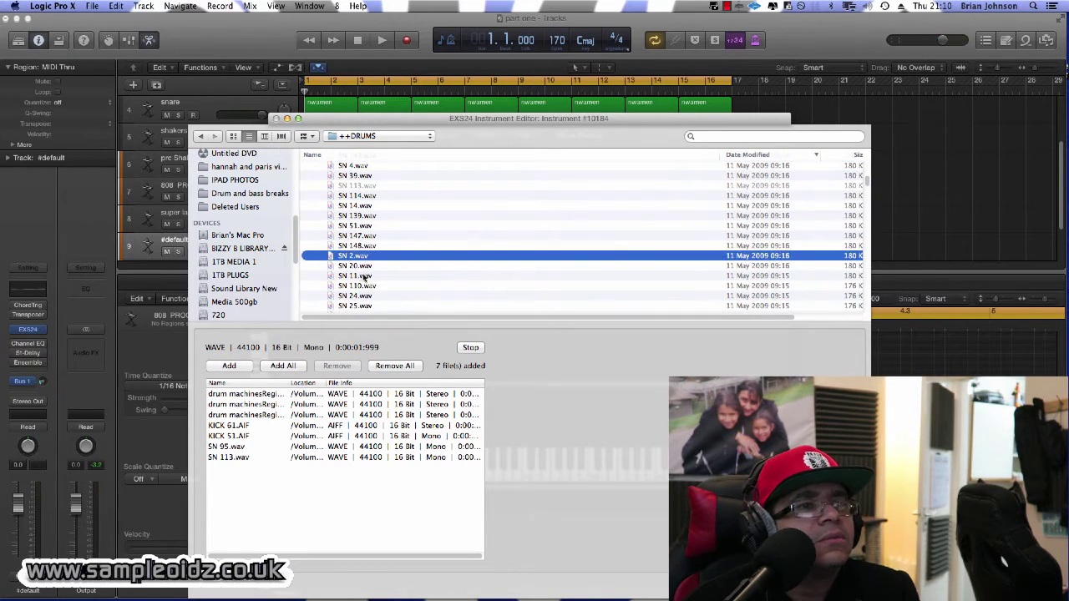
click(228, 366)
Audition more snares and add SN 25.wav and SN 72.wav to the files to load.
click(359, 218)
click(228, 365)
click(359, 248)
click(472, 348)
click(228, 365)
Audition the snares around SN 134.wav and add SN 133.wav and SN 134.wav together to the files to load.
scroll(355, 251, down, 3)
click(355, 212)
click(355, 253)
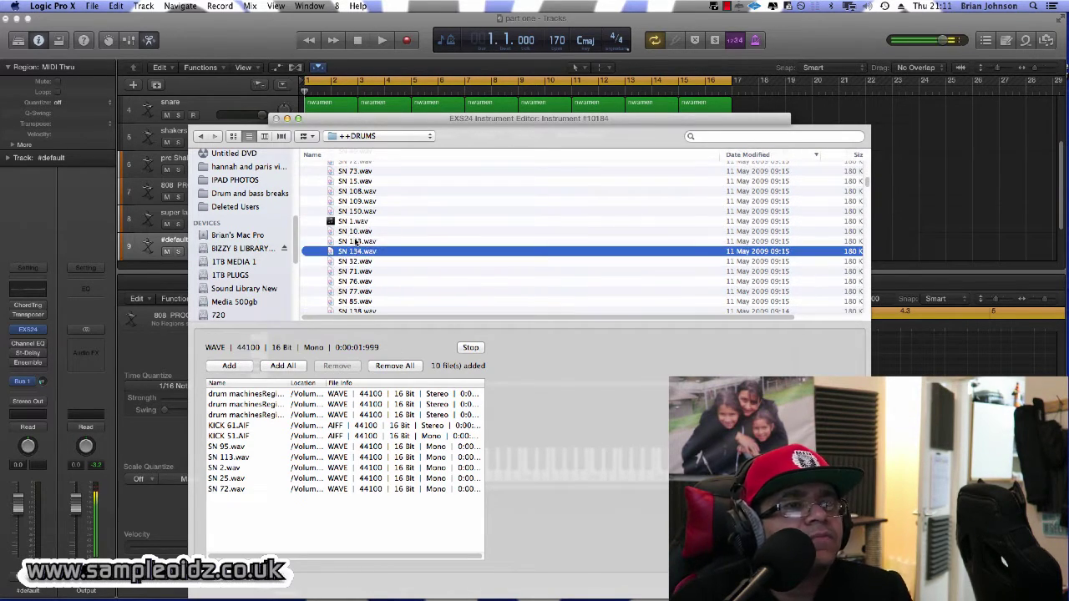
click(355, 242)
shift+click(347, 253)
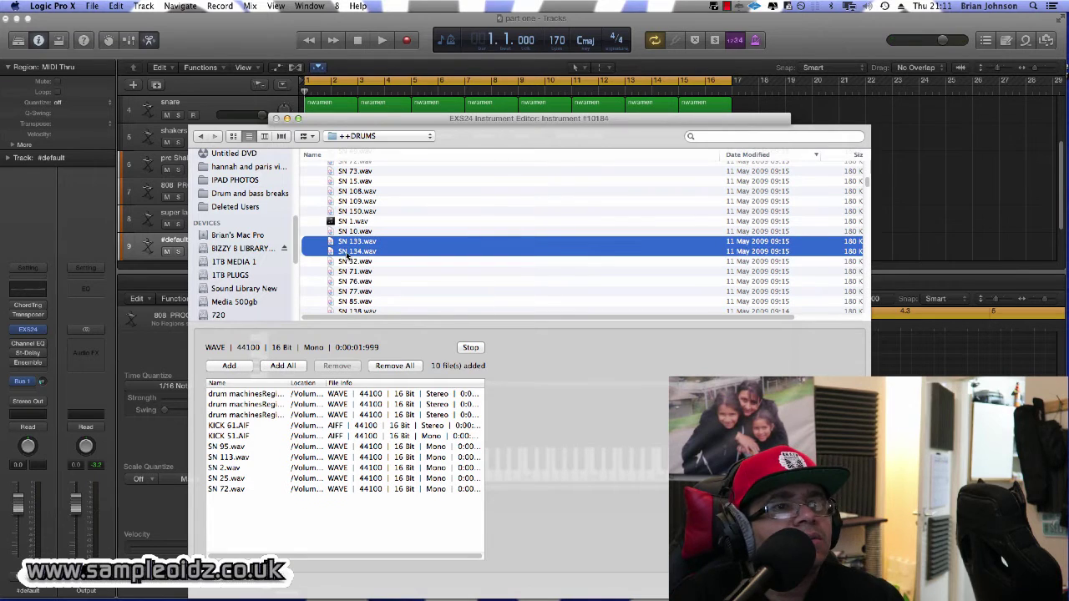
click(229, 365)
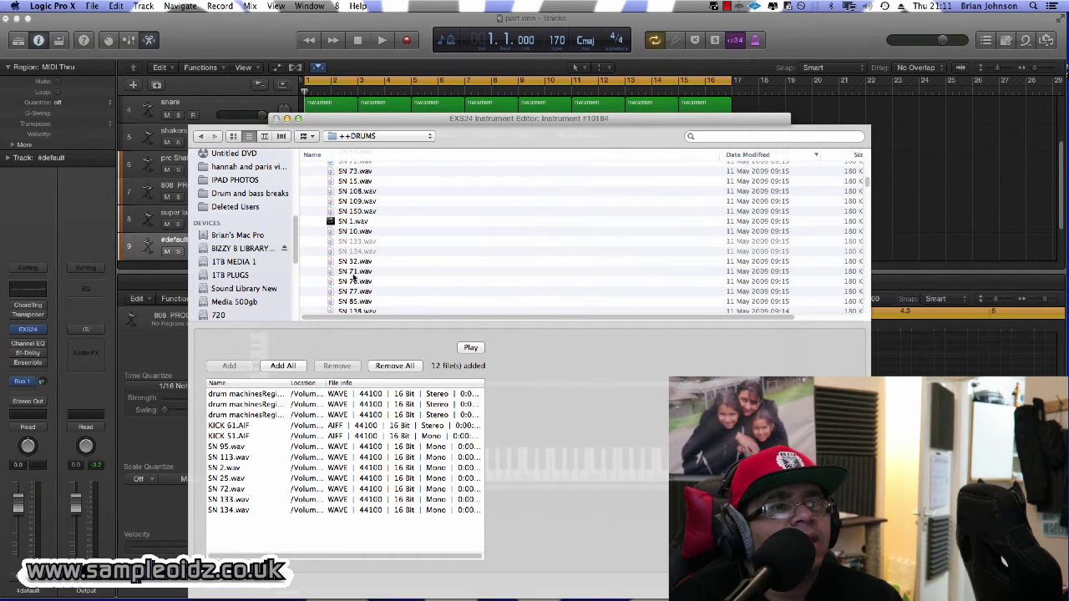
Add the consecutive snares from SN 138.wav to SN 121.wav to the files to load.
scroll(390, 244, down, 3)
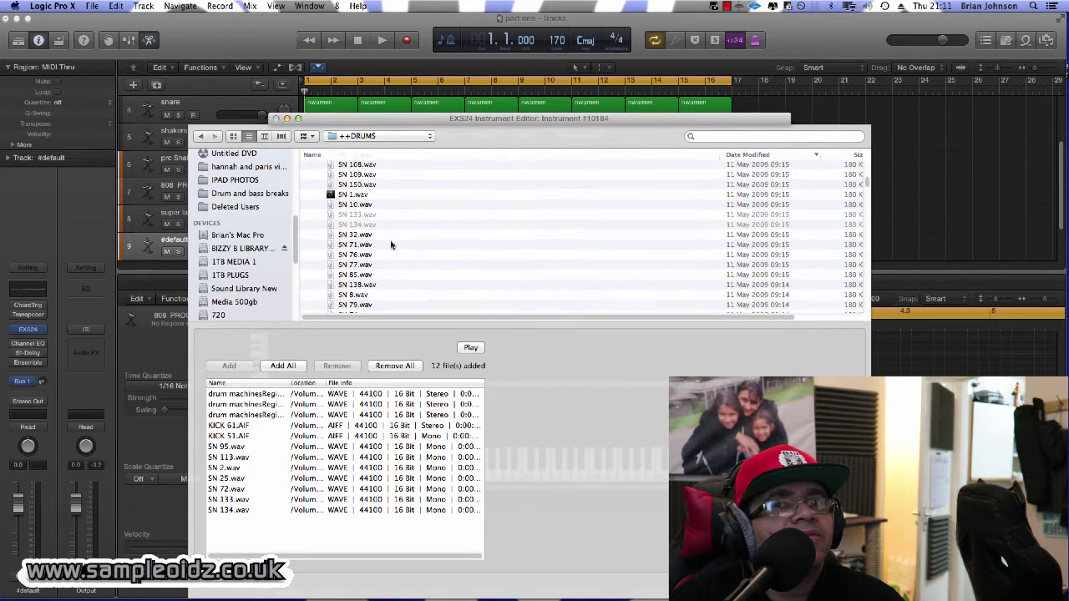
scroll(344, 238, down, 2)
click(348, 218)
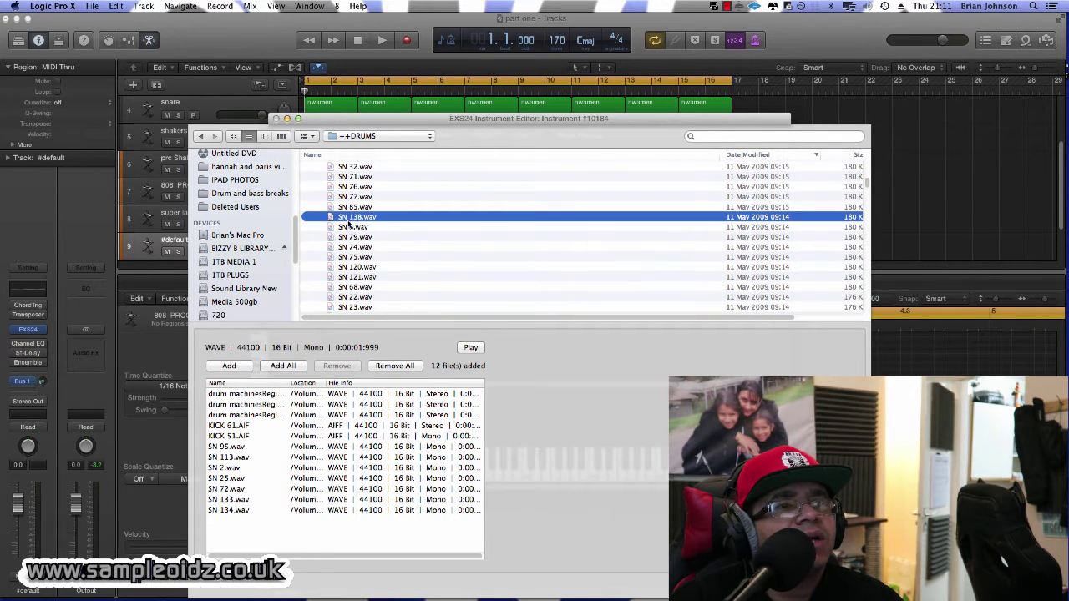
shift+click(349, 279)
click(230, 367)
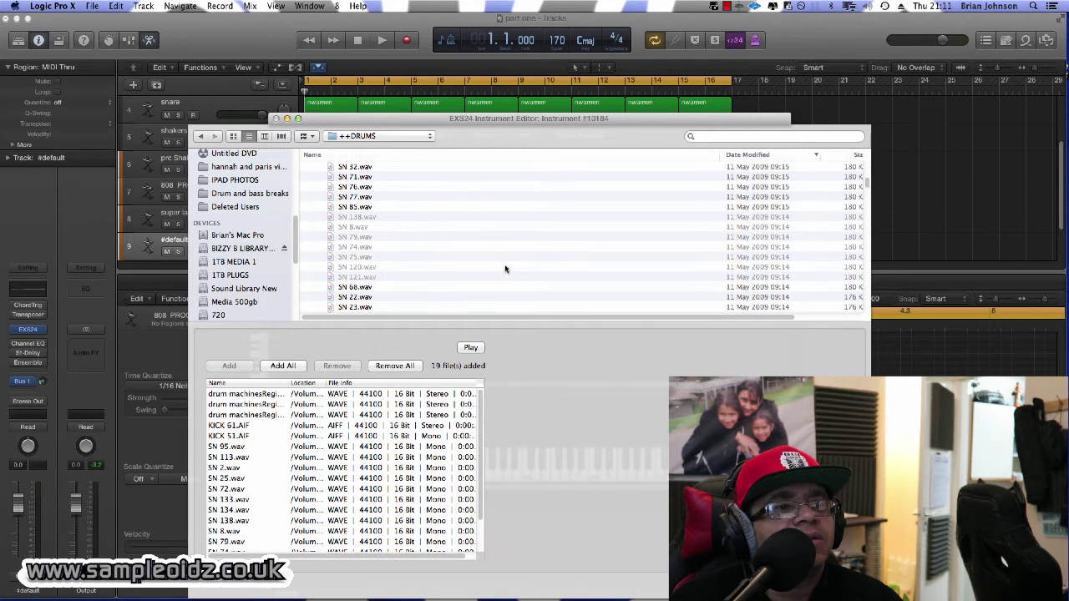
Map the added samples to contiguous zones one note wide starting at C1, and extend the SN 121.wav zone up the keyboard.
click(835, 587)
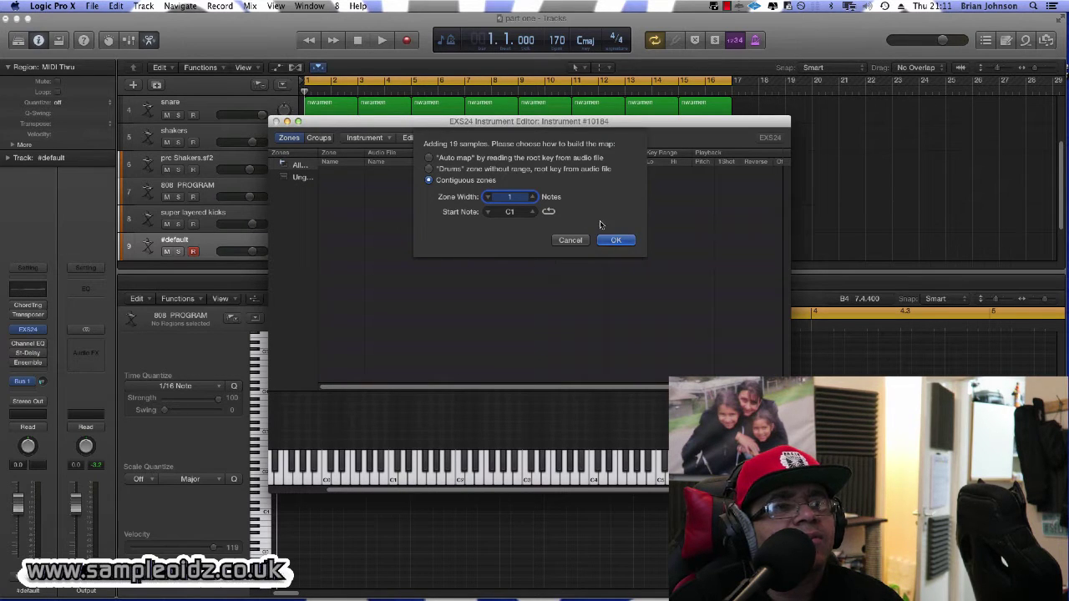
click(614, 239)
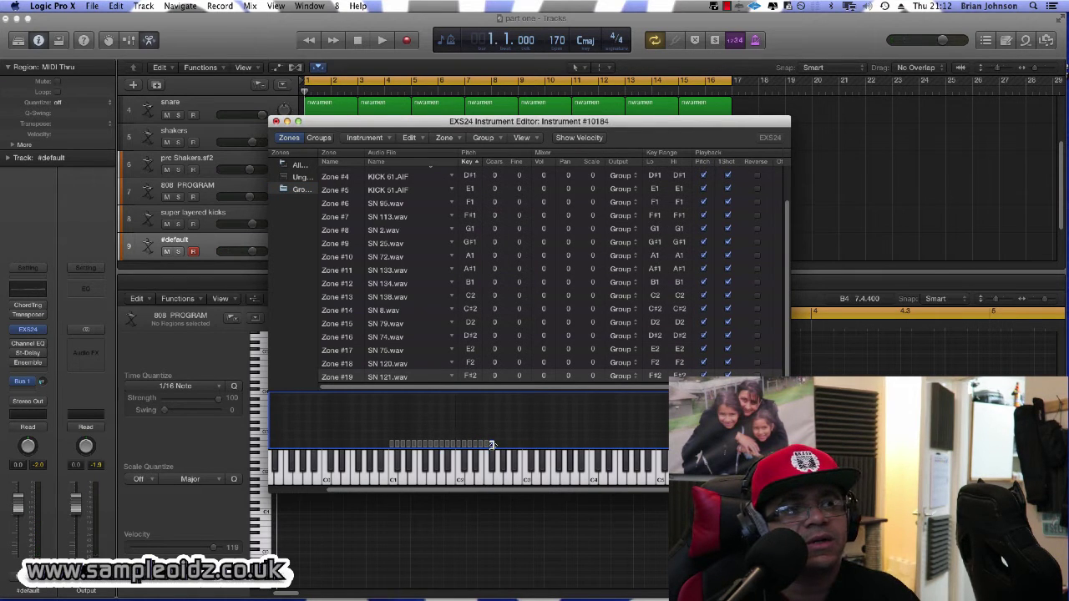
drag(497, 445, 673, 445)
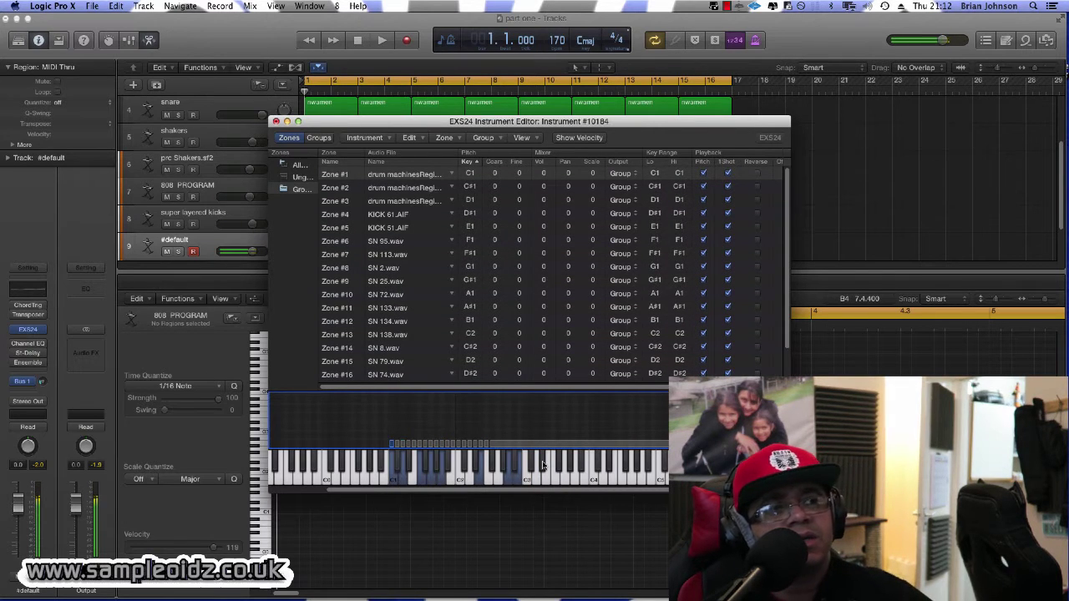
click(555, 200)
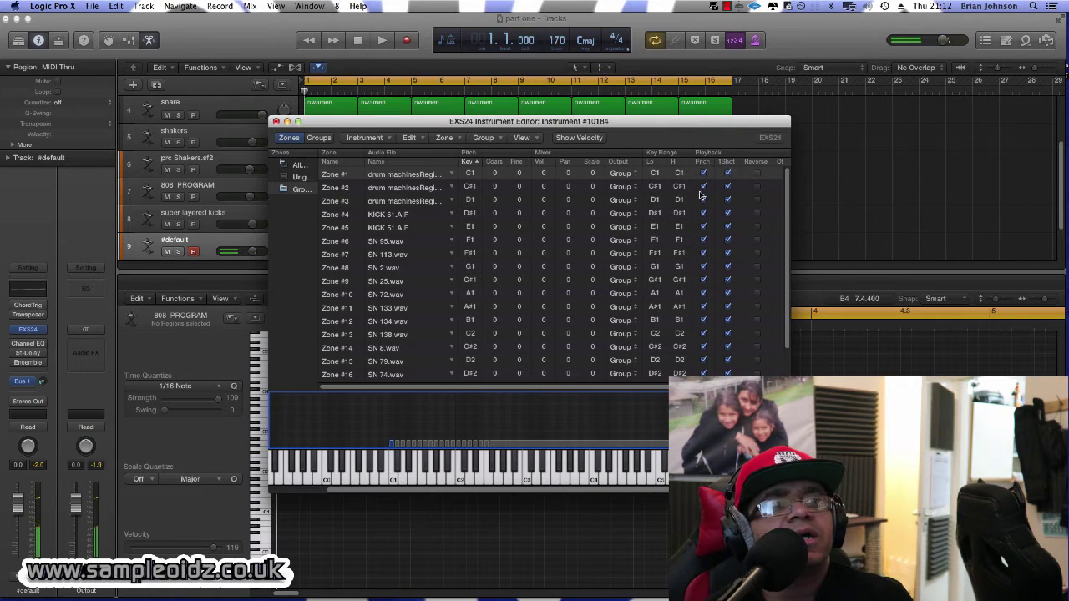
Turn off one-shot playback for zones 1 to 16, from the first drum machinesRegion sample to SN 74.wav.
click(730, 175)
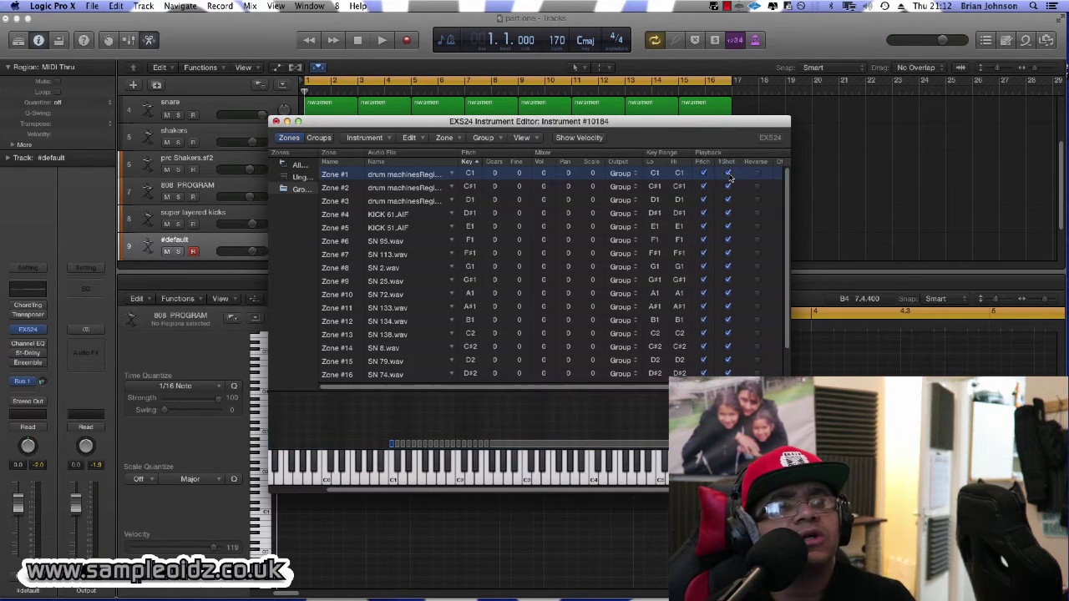
shift+click(729, 374)
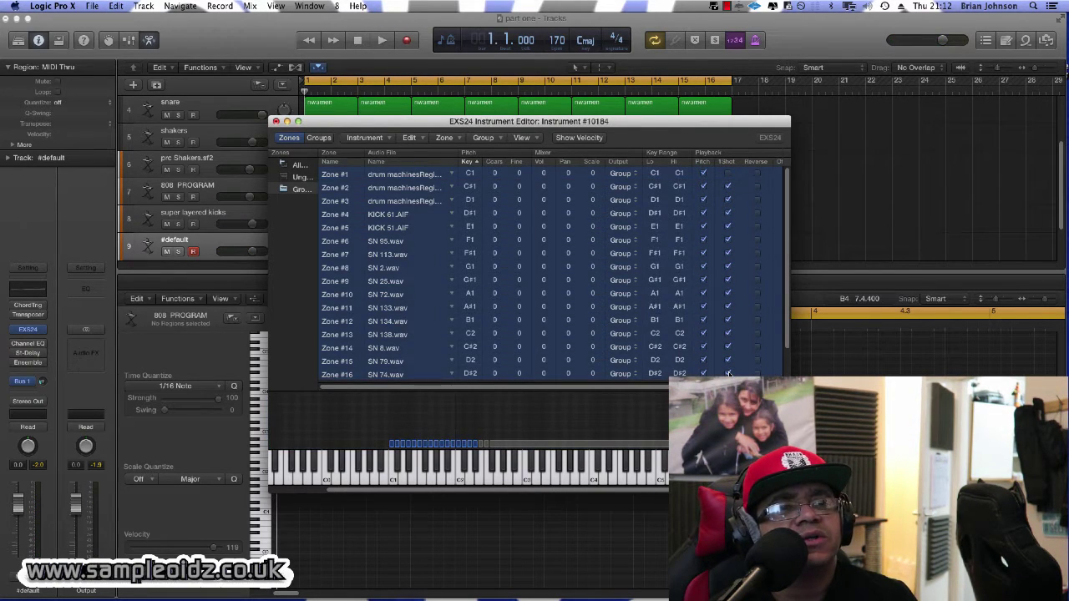
shift+click(730, 187)
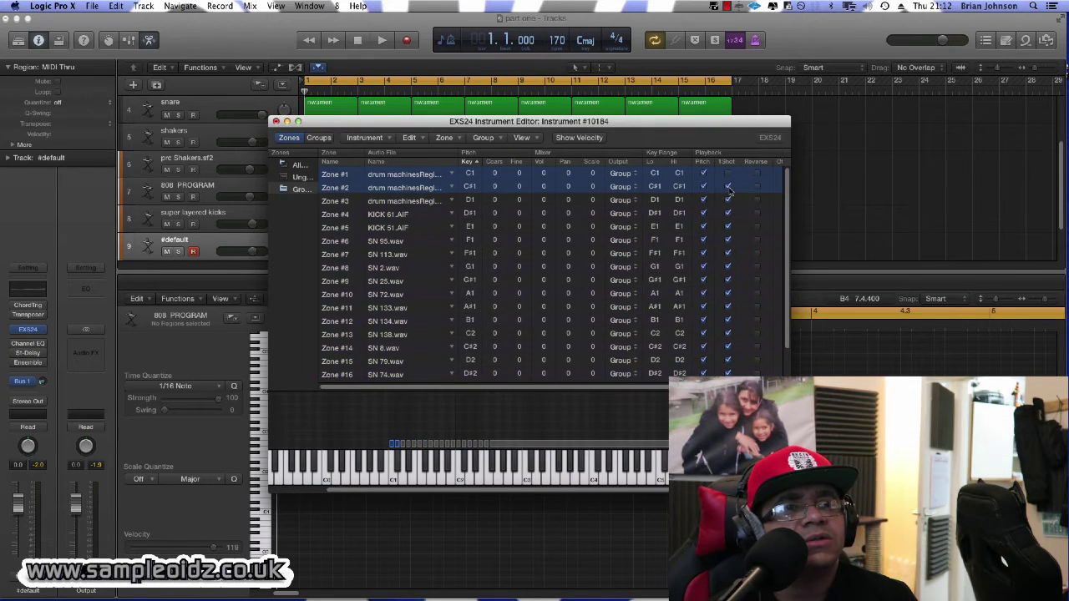
click(729, 200)
click(729, 214)
shift+click(729, 228)
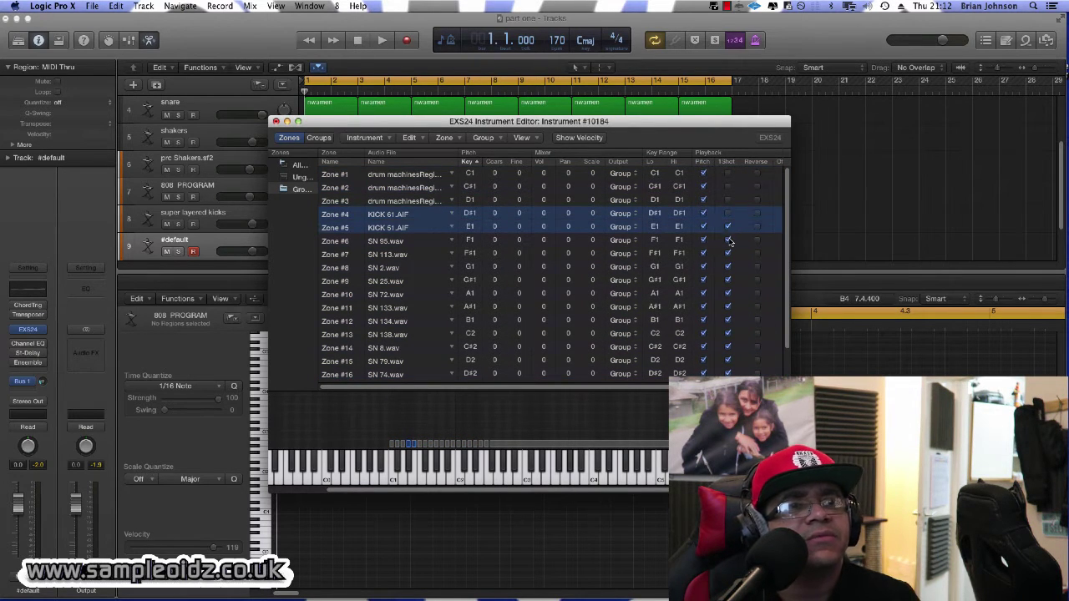
click(729, 240)
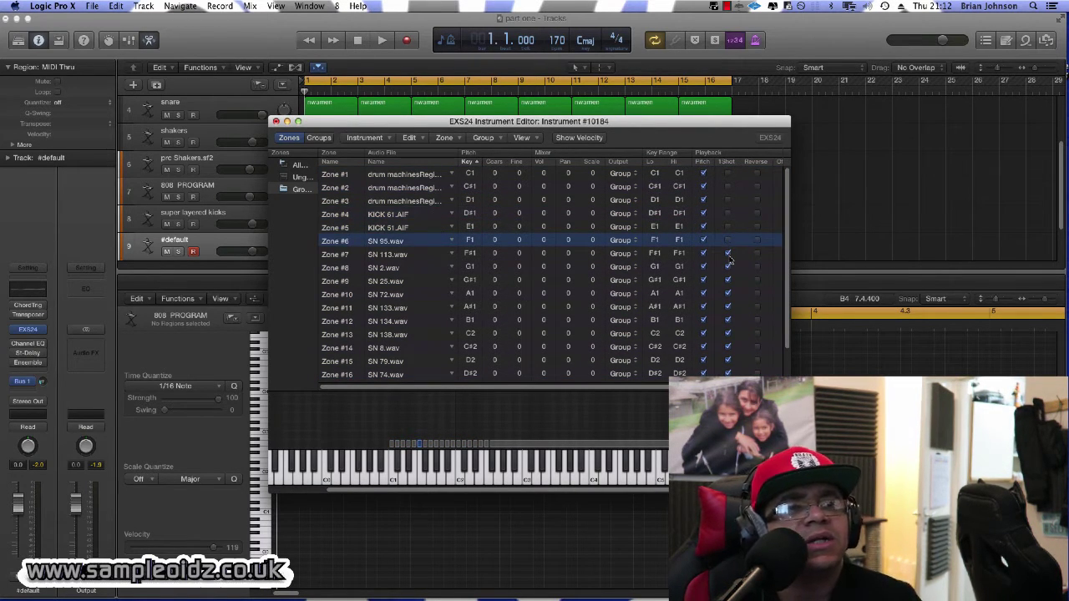
click(729, 254)
click(729, 267)
click(729, 280)
click(729, 294)
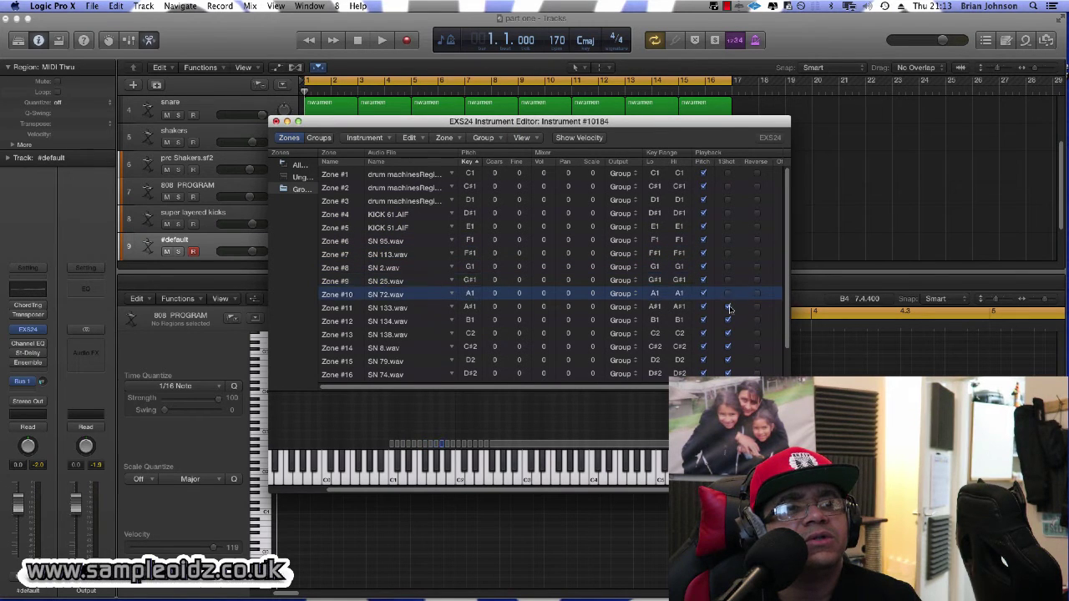
click(729, 307)
click(729, 320)
click(729, 334)
click(729, 347)
click(729, 361)
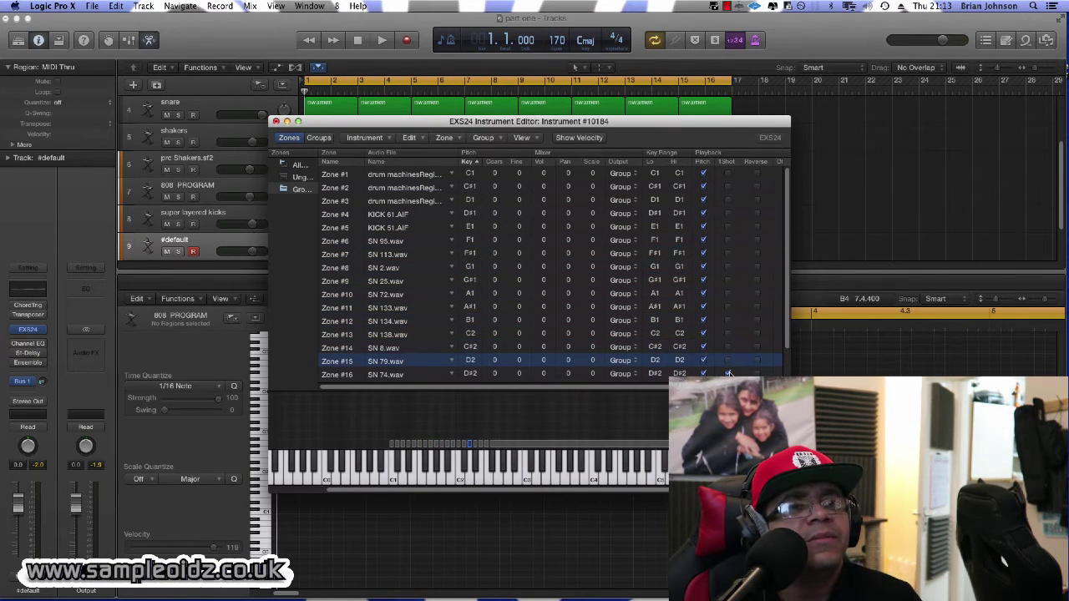
click(729, 374)
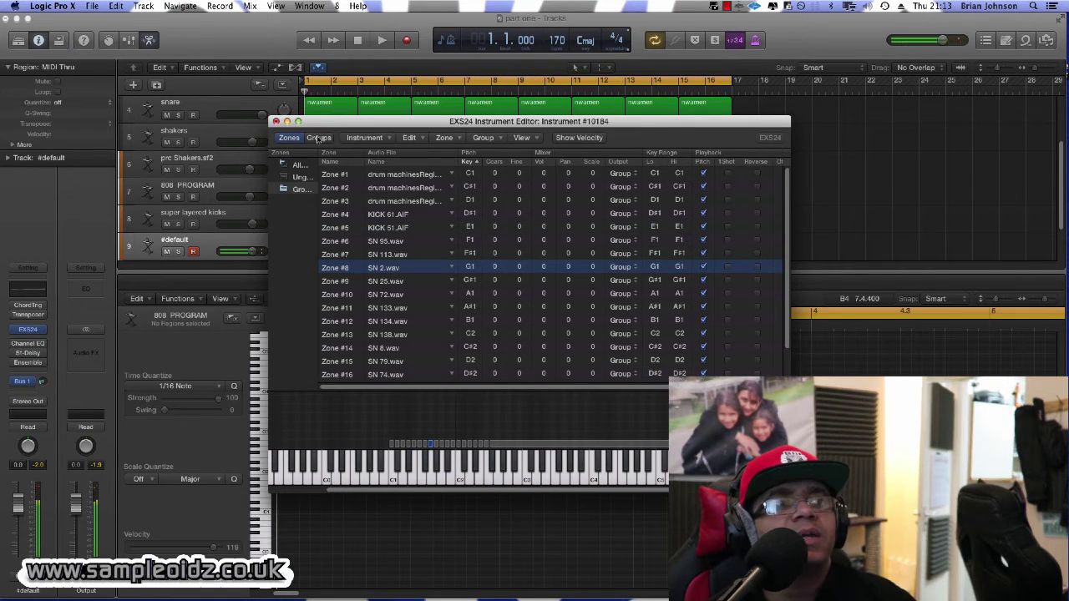
Save the edited sampler instrument as "dnb kit" and close the sampler windows.
click(275, 121)
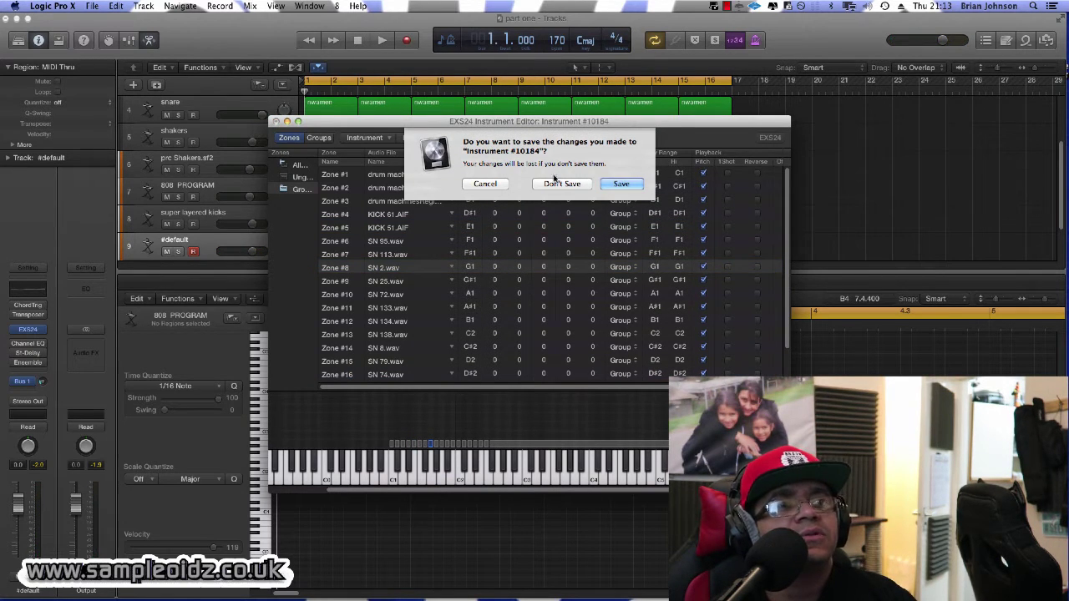
click(621, 184)
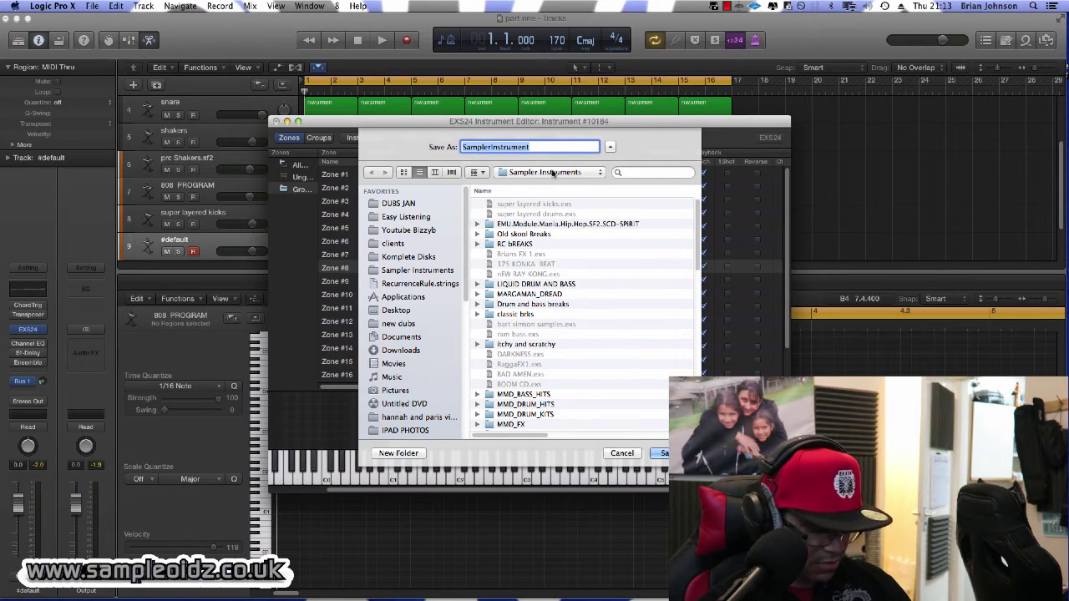
text(dnb kit)
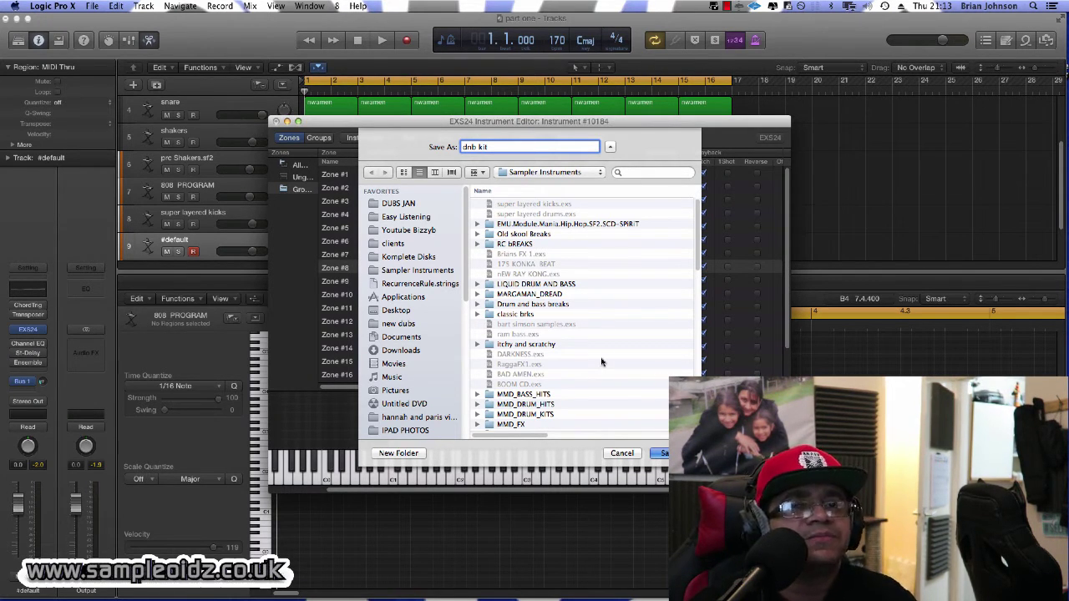
key(Return)
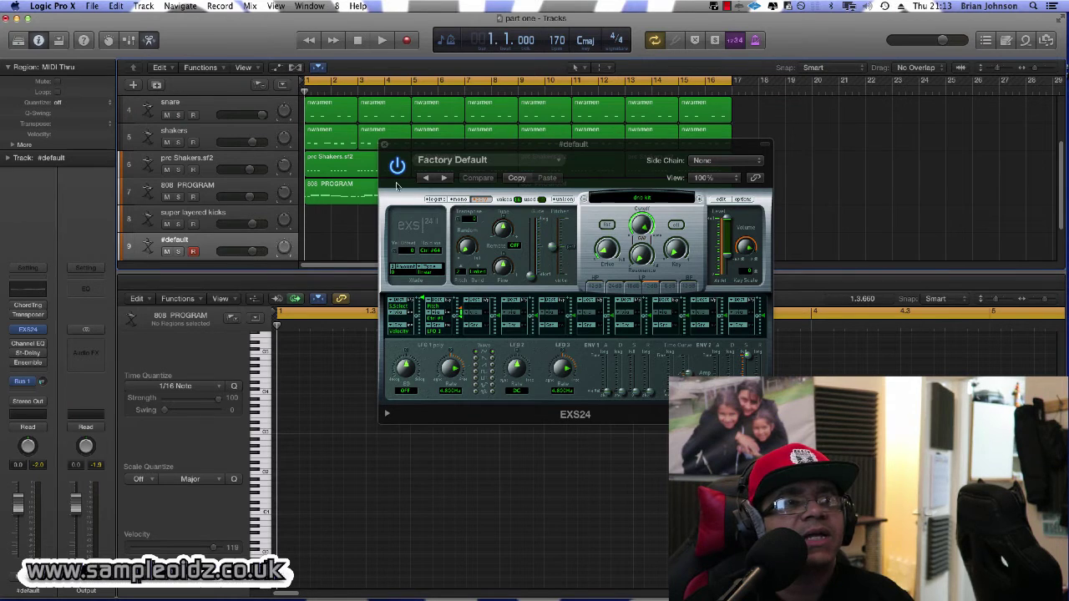
click(384, 147)
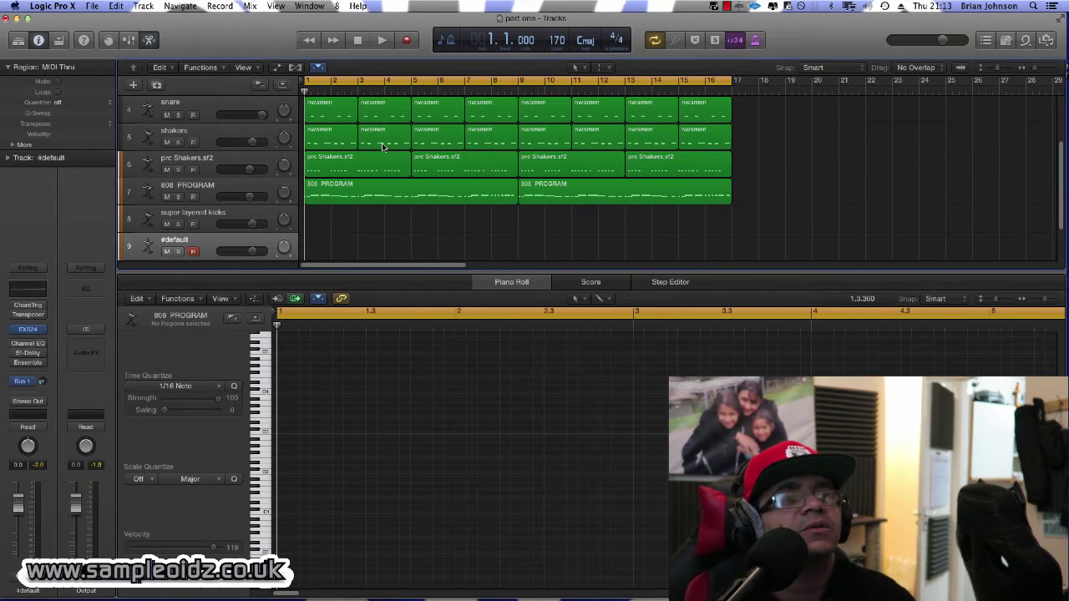
Play the kit against the arrangement, bring up the Bus 1 reverb channel, and shorten the cycle range to bars 1 to 4.
key(space)
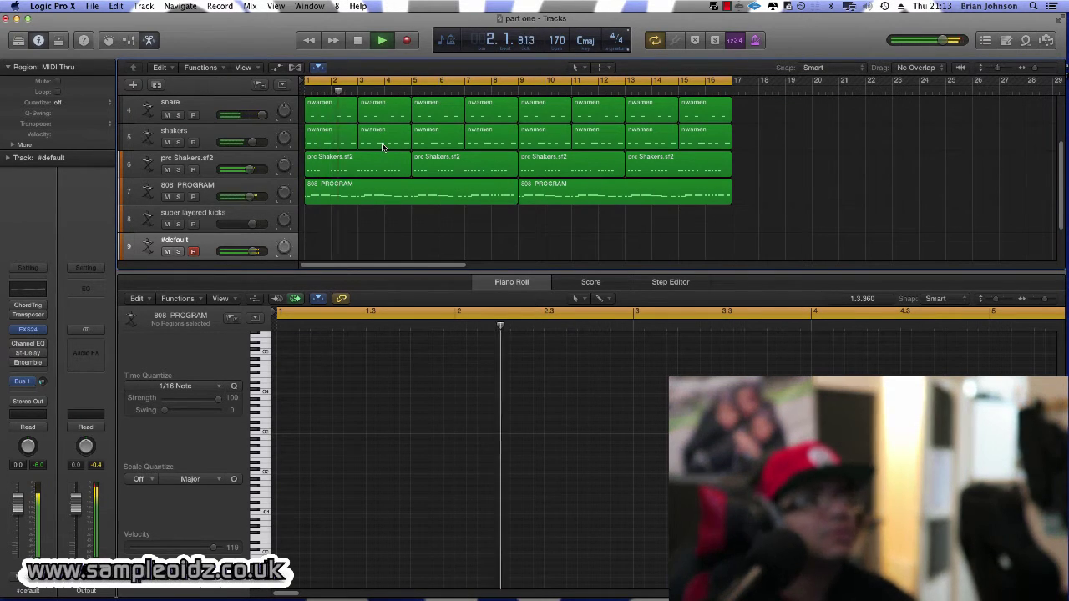
key(space)
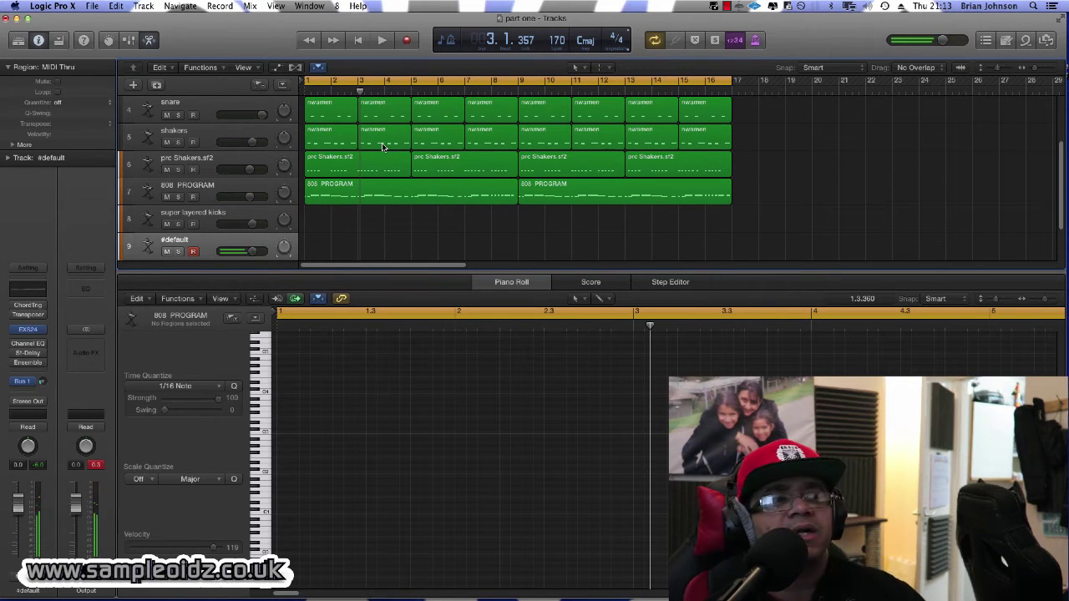
click(43, 383)
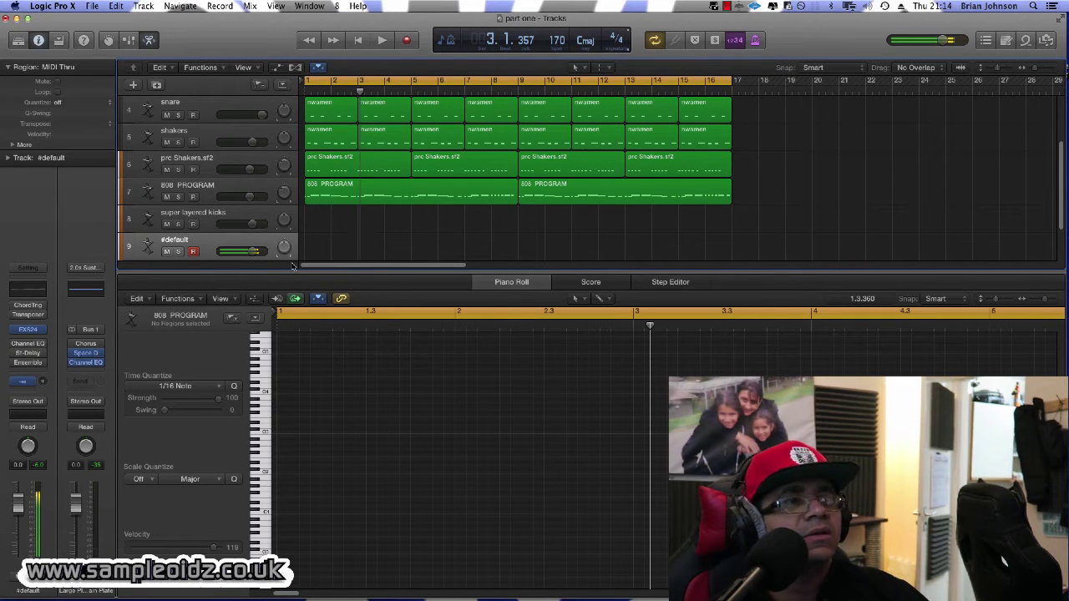
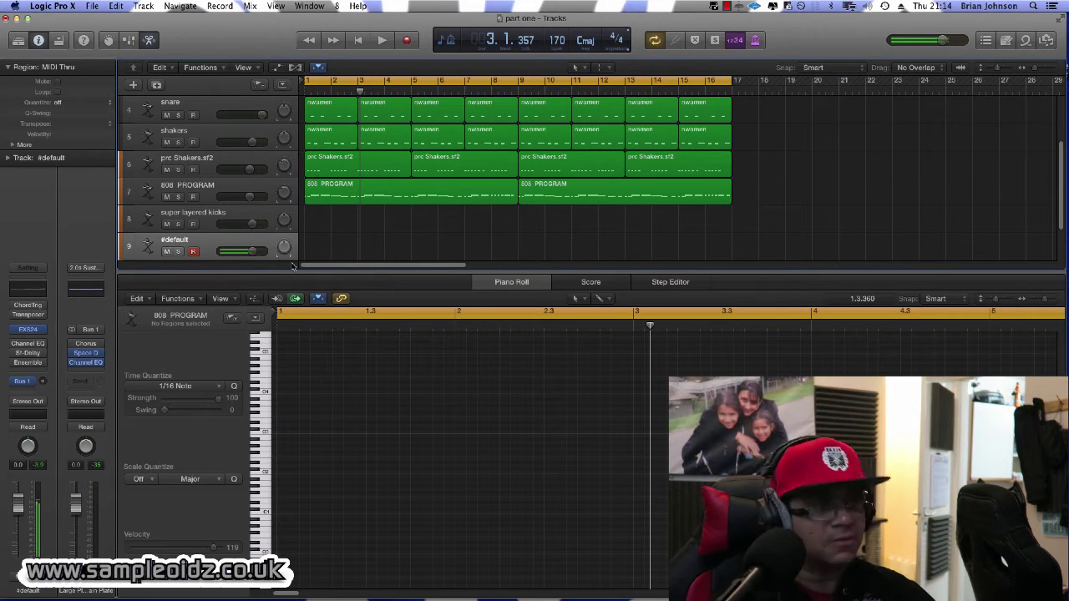
key(space)
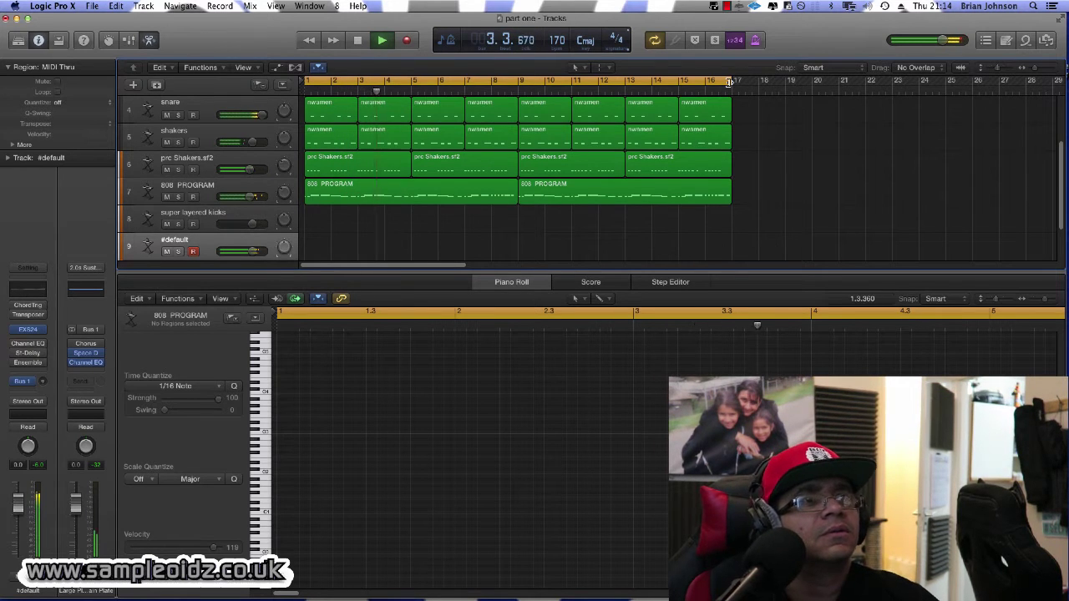
drag(729, 82, 411, 101)
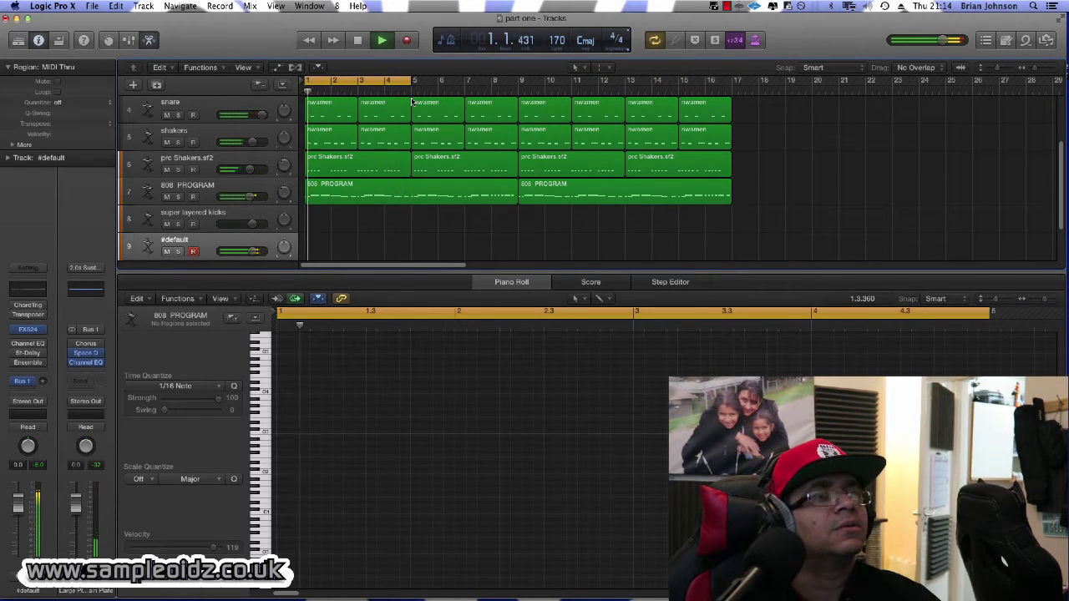
Record a four-bar kick and snare take on the #default track and quantize its notes to 1/16 Note.
key(r)
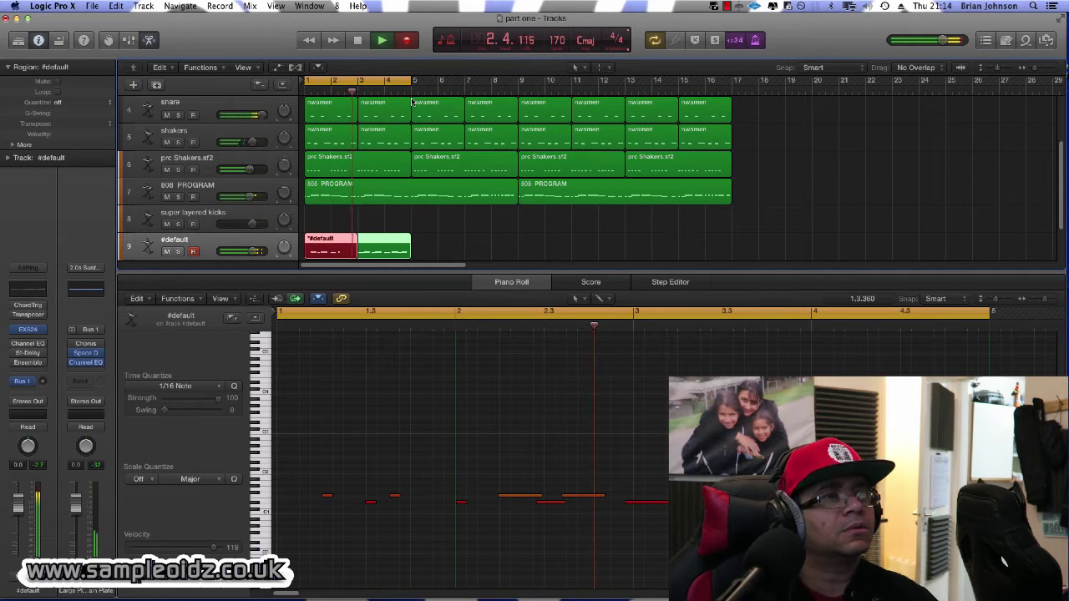
key(r)
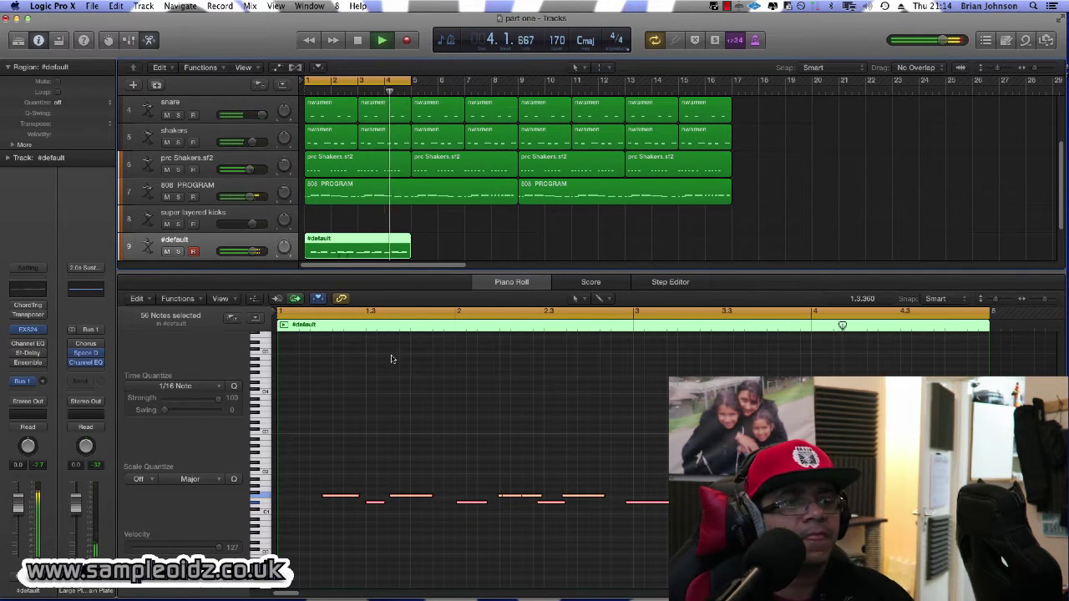
drag(320, 455, 915, 535)
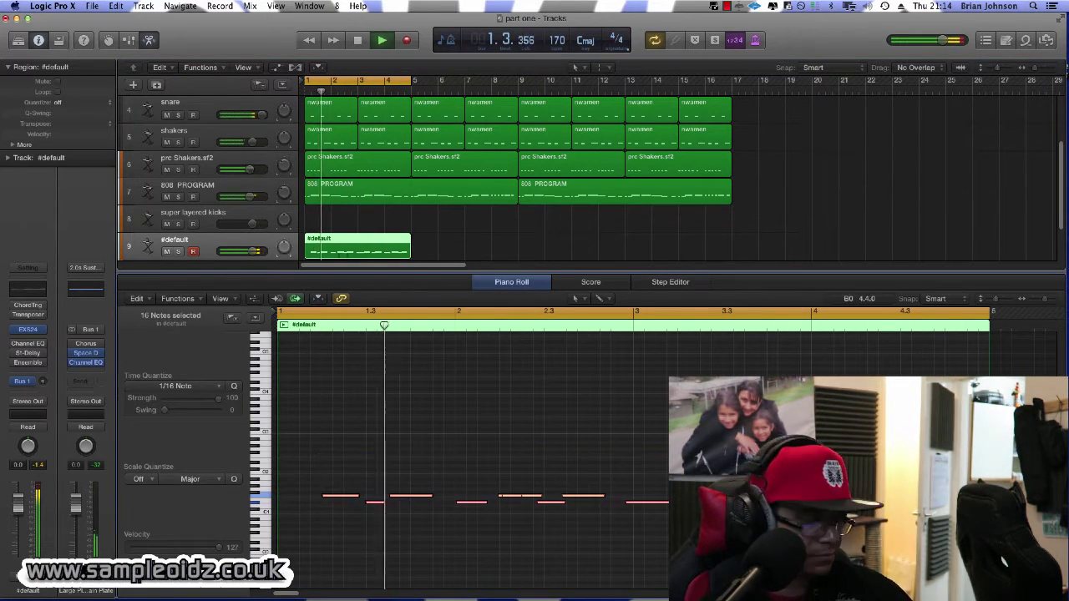
click(391, 437)
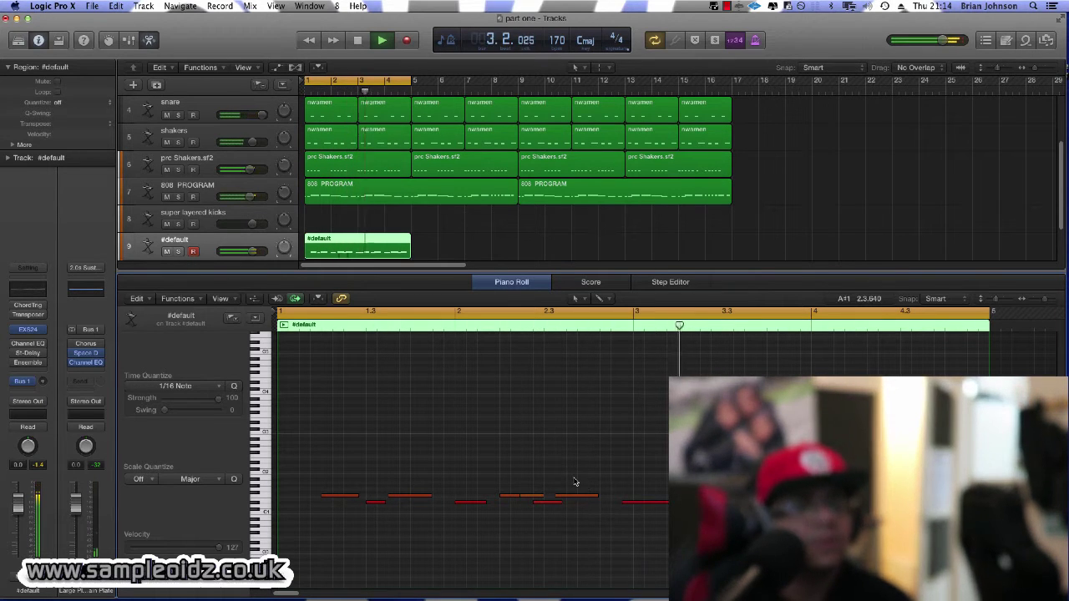
key(space)
drag(994, 455, 347, 545)
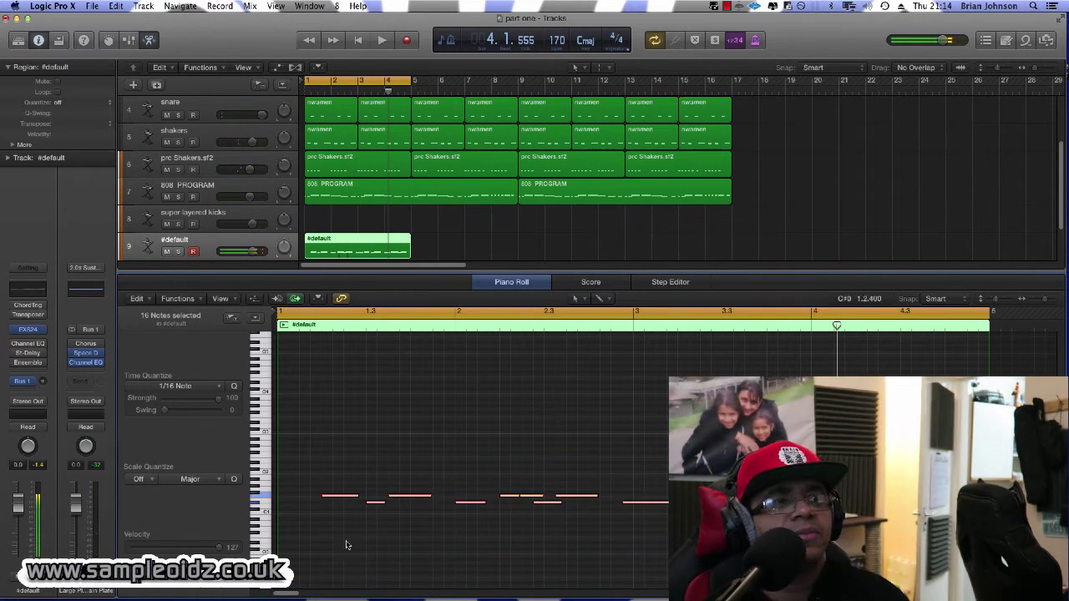
Delete the recorded four-bar region from the #default track.
click(442, 252)
click(389, 252)
key(Delete)
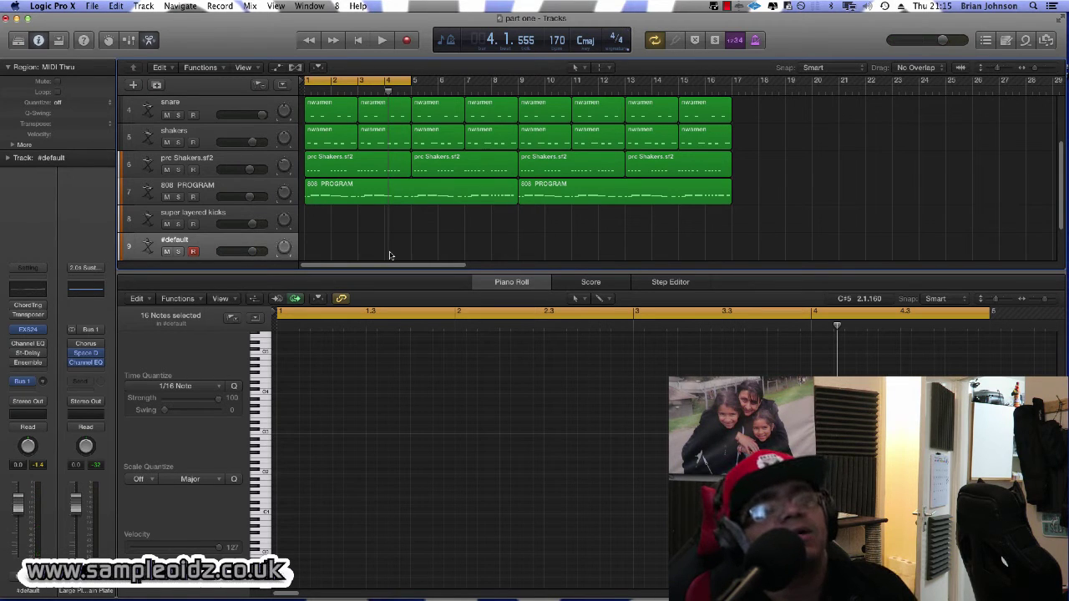
Record a fresh four-bar kick and snare pattern on the #default track and quantize the region to 1/16 Note.
click(389, 255)
key(space)
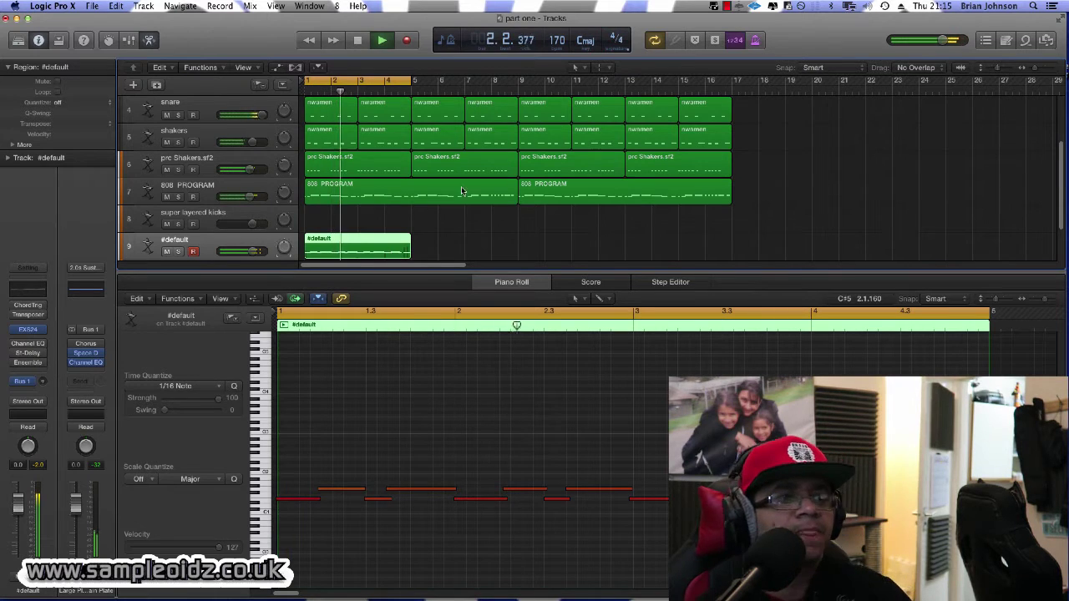
key(super+a)
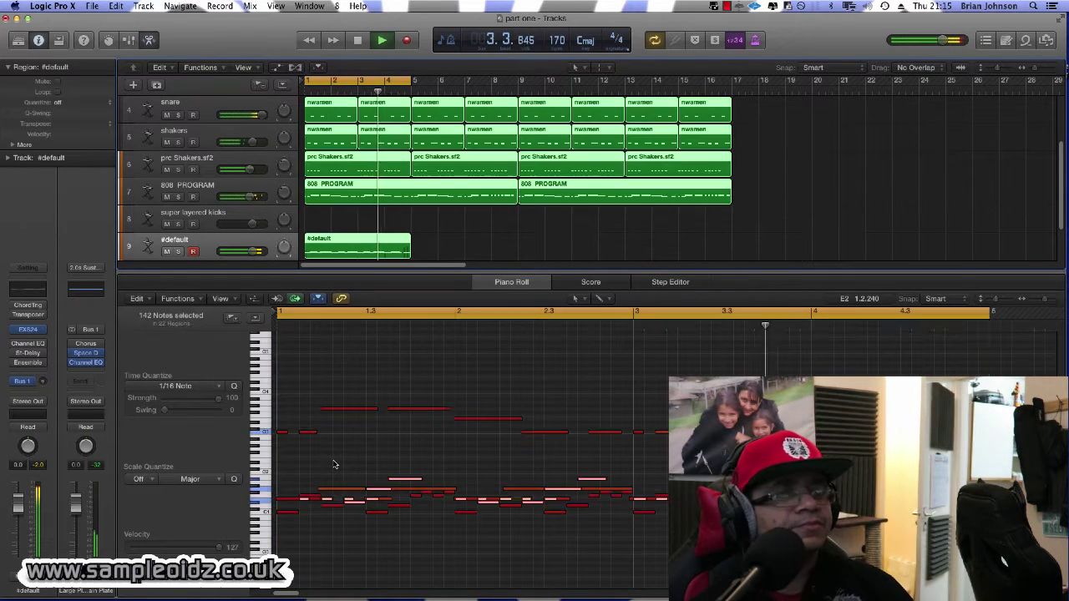
click(370, 254)
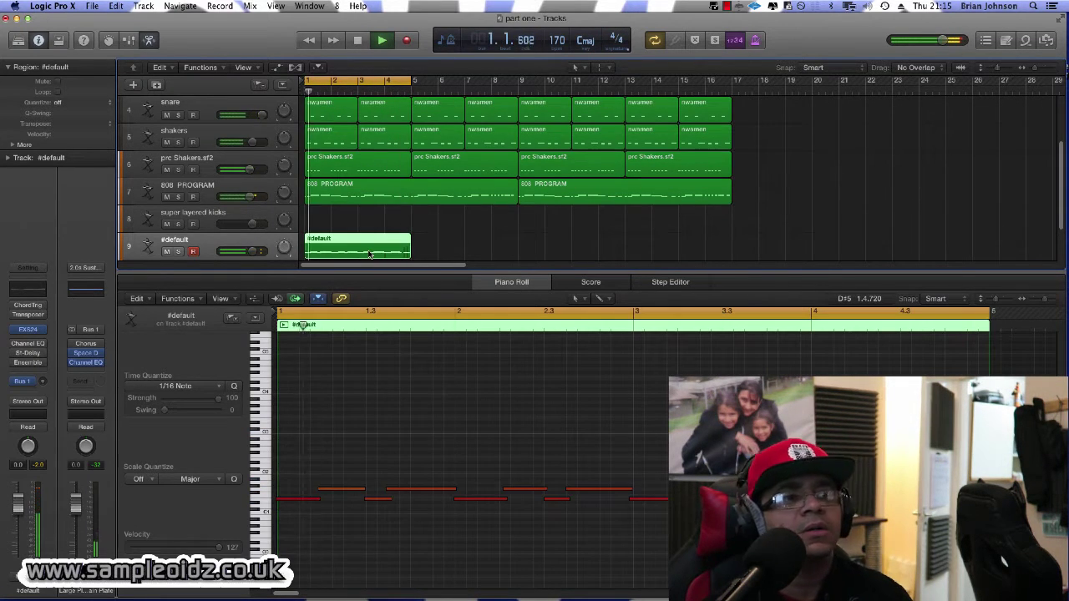
key(q)
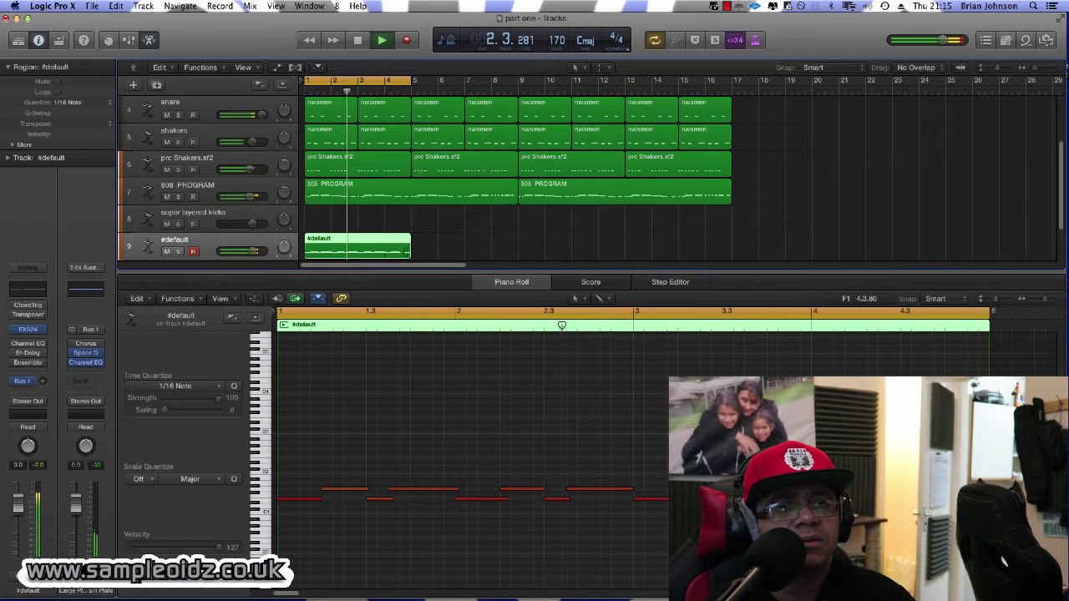
Delete the stray D1 note in bar 4 of the #default region and play the pattern back.
click(911, 495)
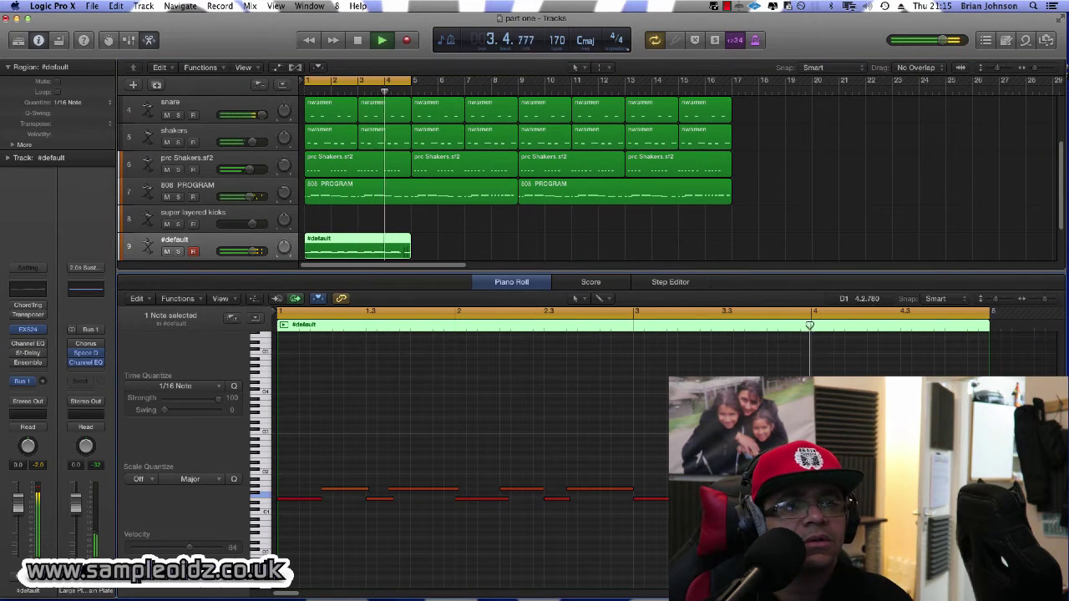
key(Delete)
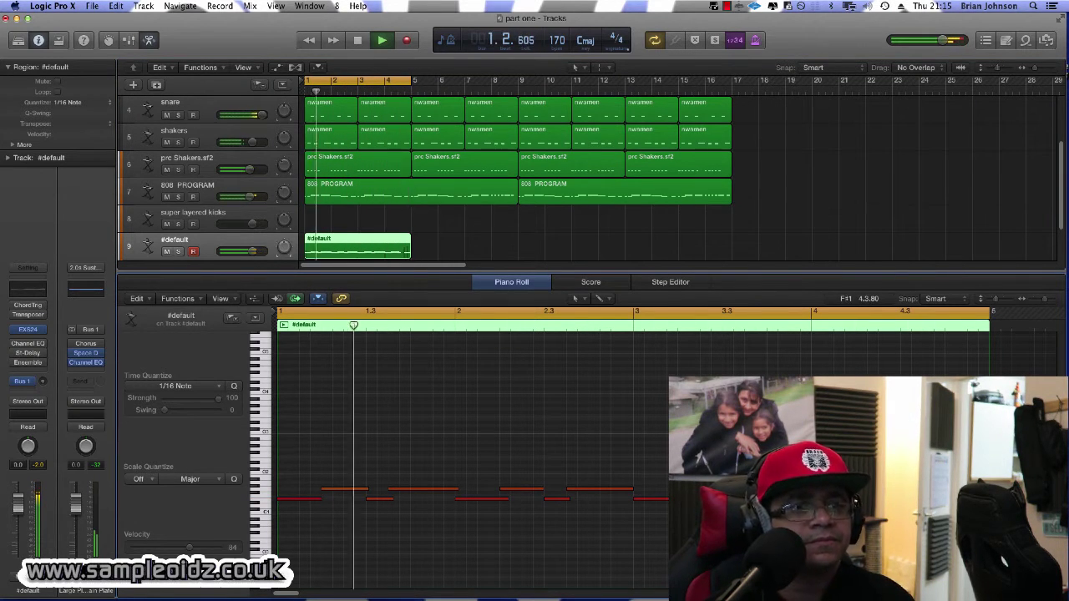
click(925, 482)
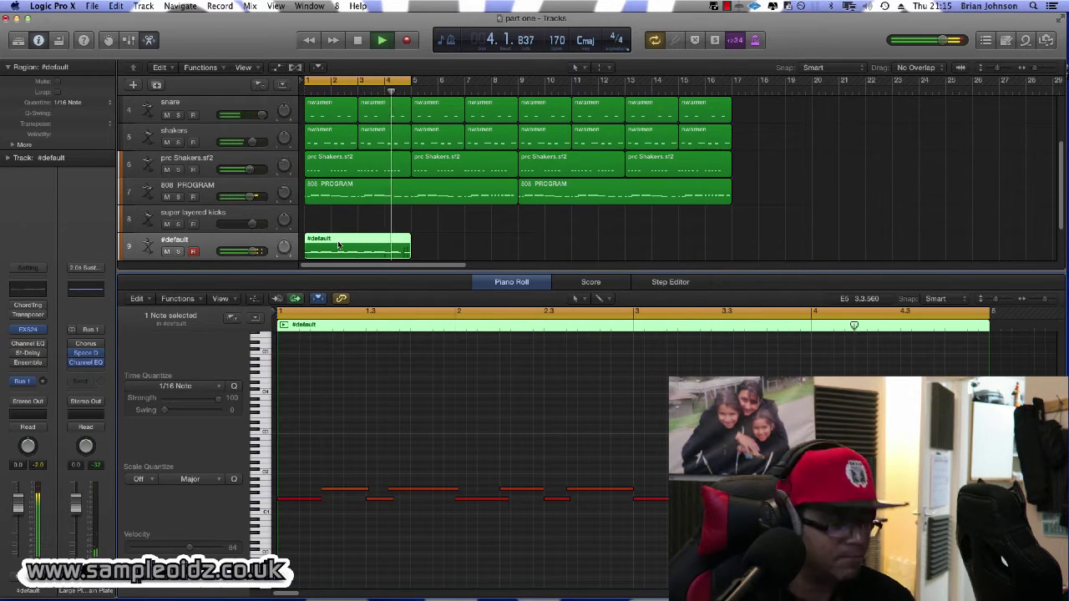
click(447, 255)
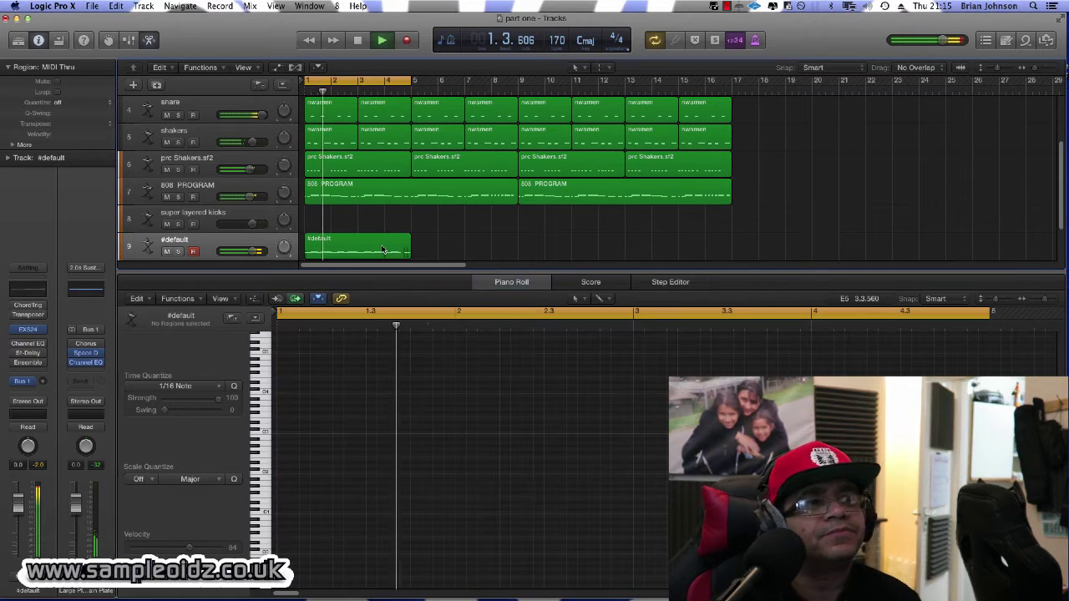
key(space)
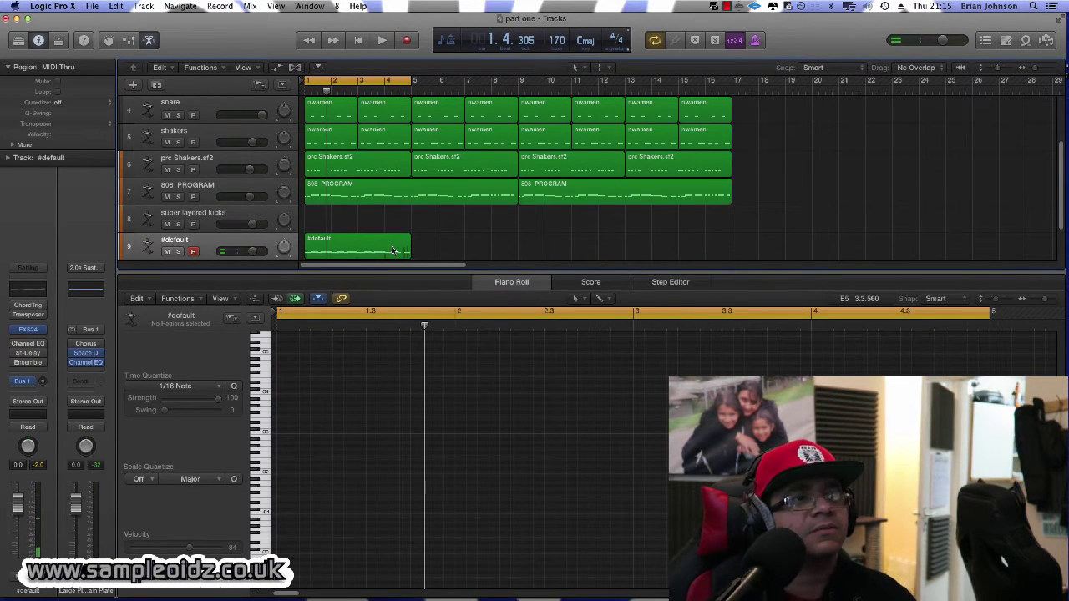
key(space)
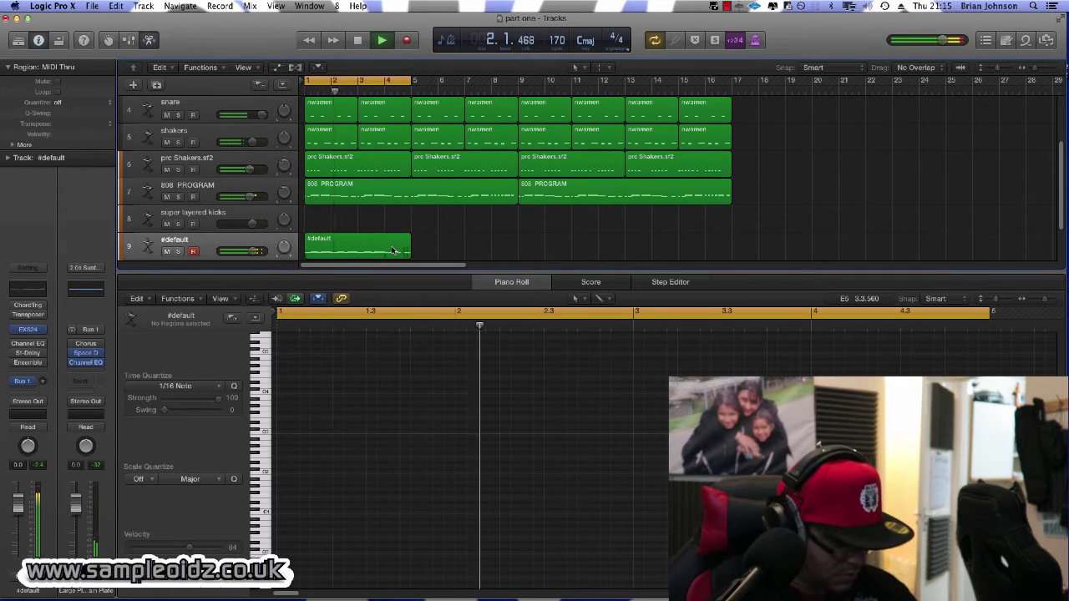
Record an extra drum hit in bar 4 on a separate dnb kit track below #default, and stop playback.
key(Down)
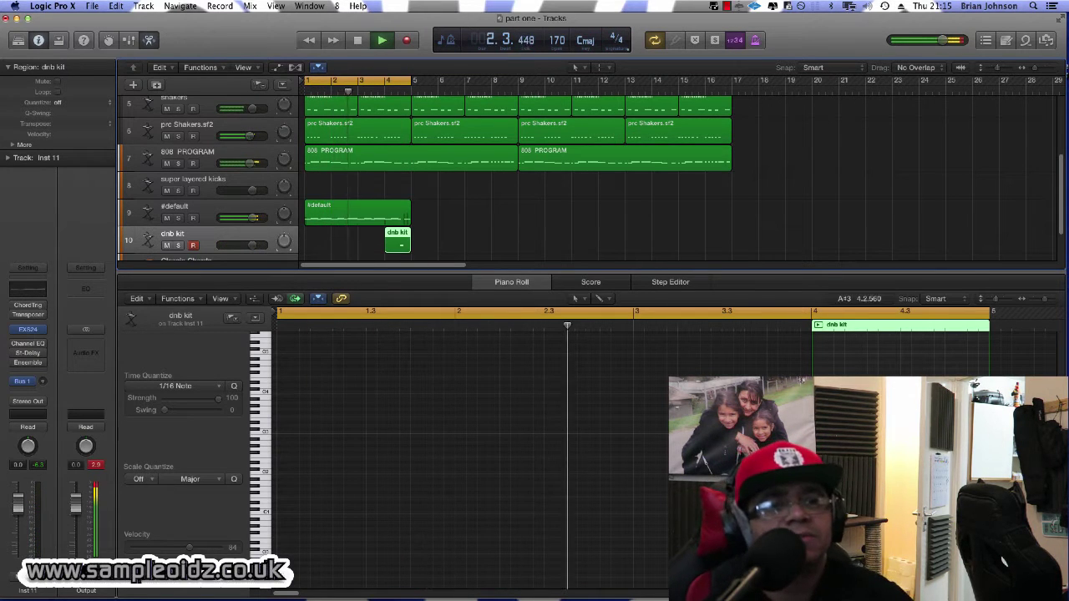
drag(829, 438, 939, 480)
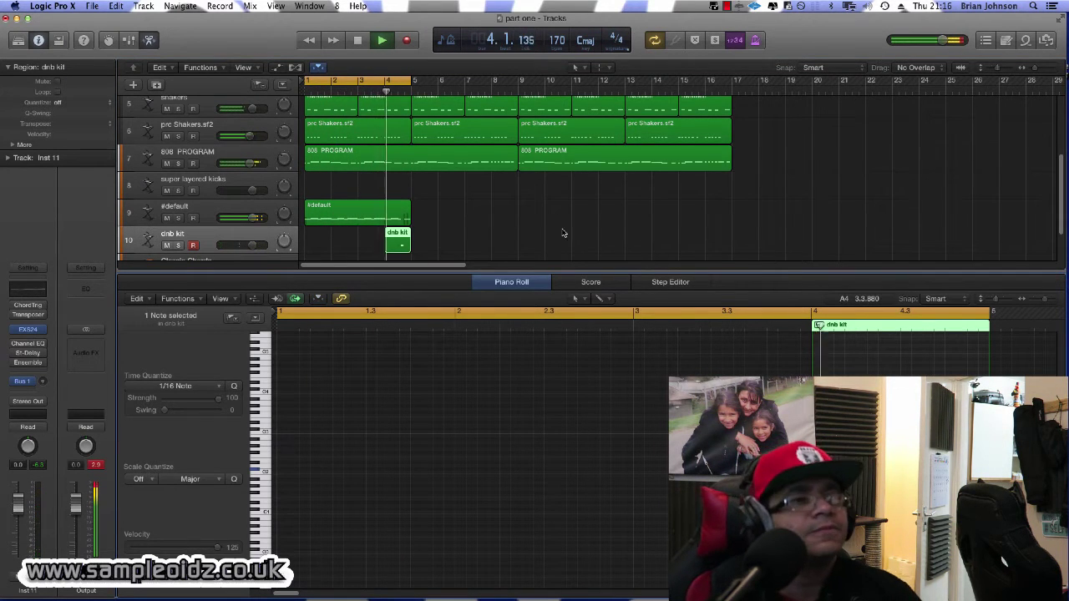
click(482, 210)
key(space)
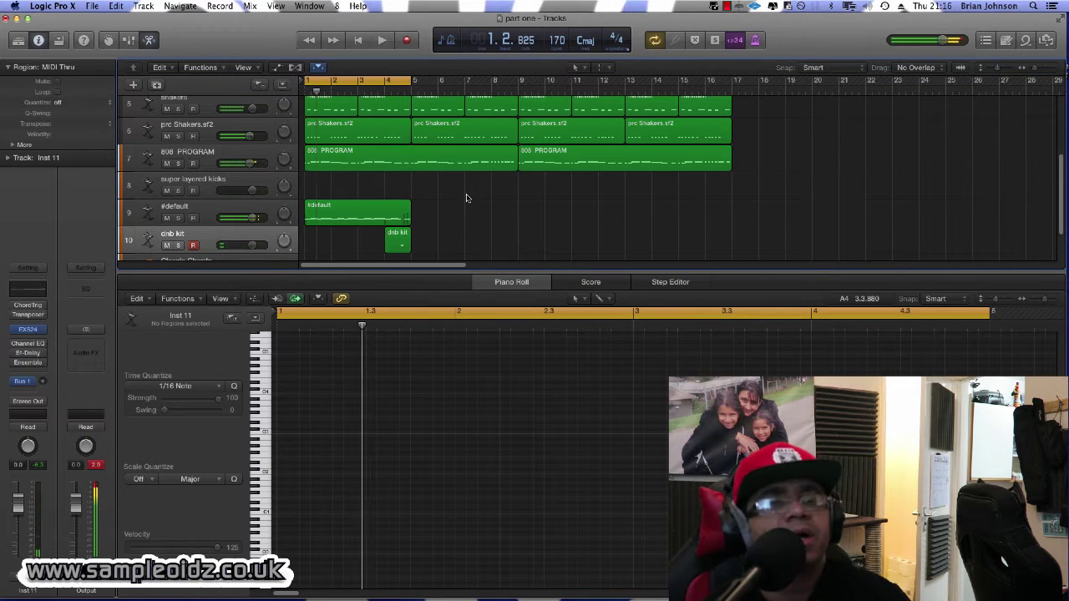
Duplicate the dnb kit track to get another track with the same instrument.
scroll(363, 172, down, 2)
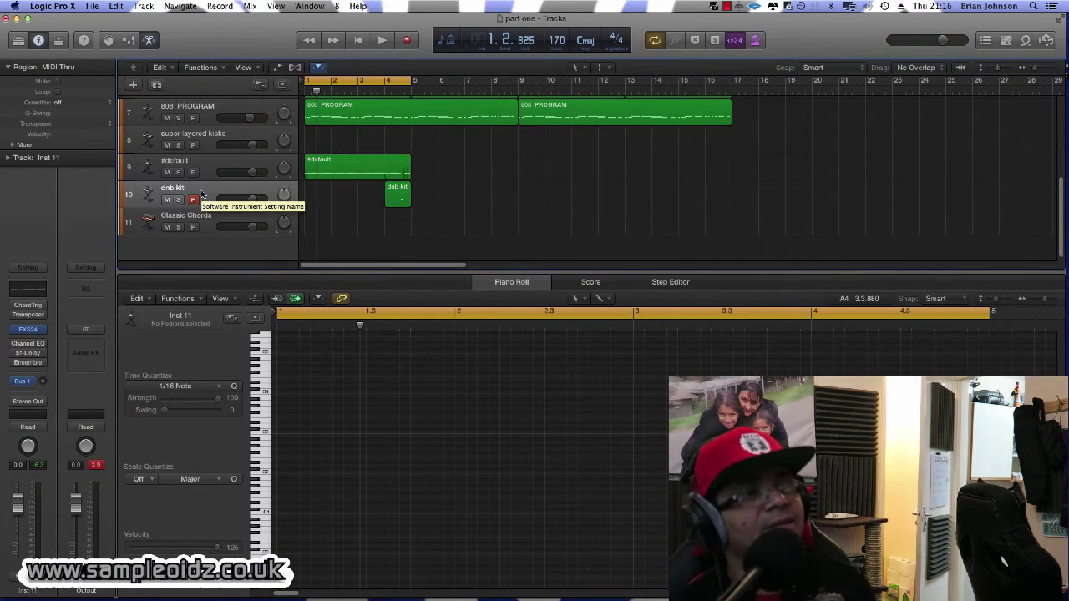
key(super+d)
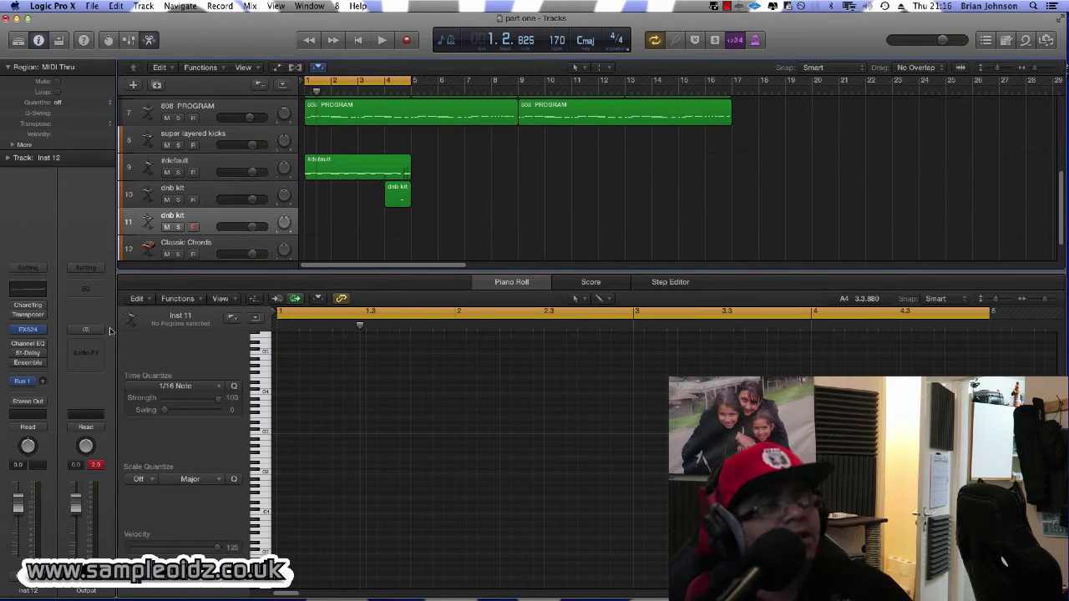
Show the Bus 1 reverb channel beside the new dnb kit track and load 02.2s Stage Plate in its Space Designer.
click(42, 381)
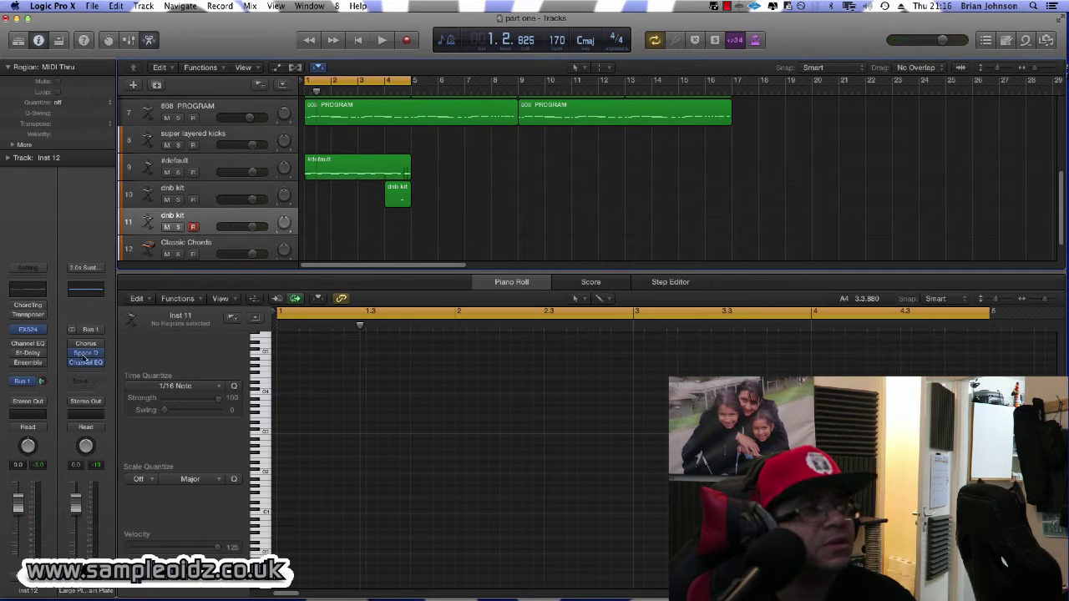
click(84, 354)
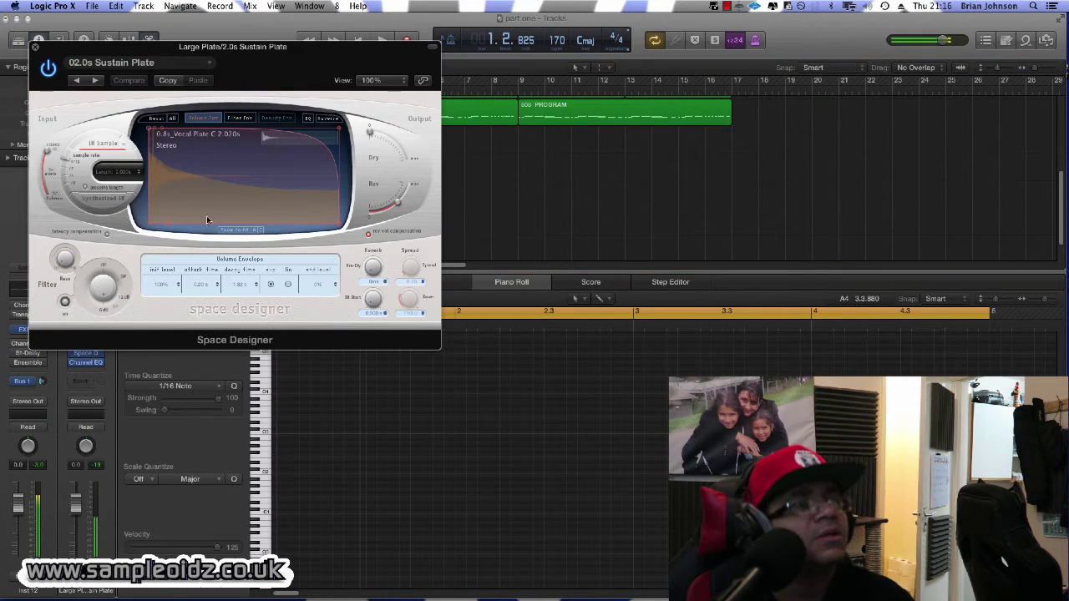
click(97, 80)
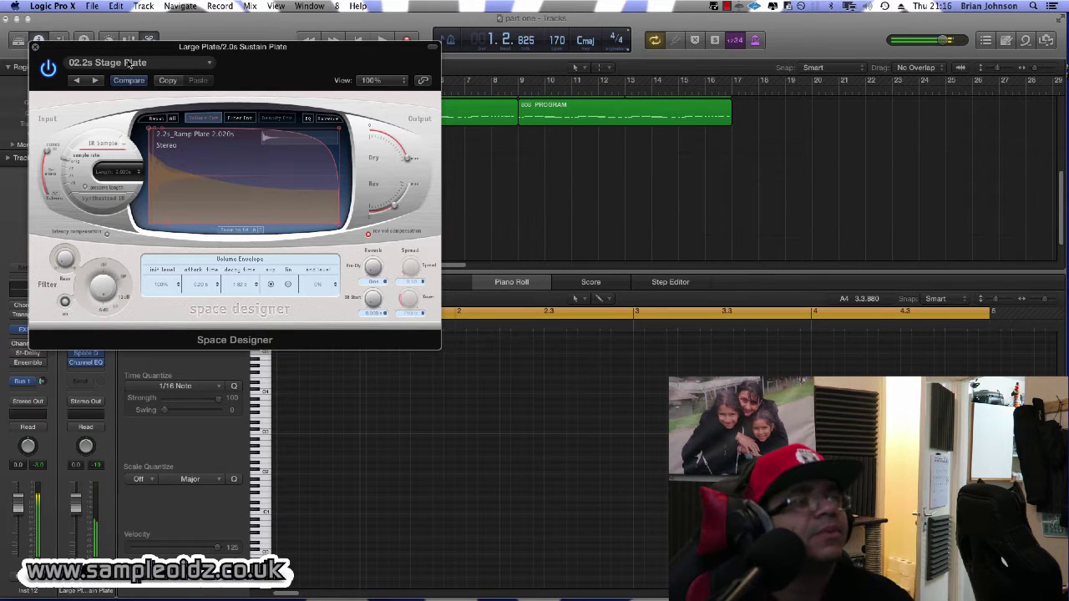
click(130, 63)
mouse_move(127, 299)
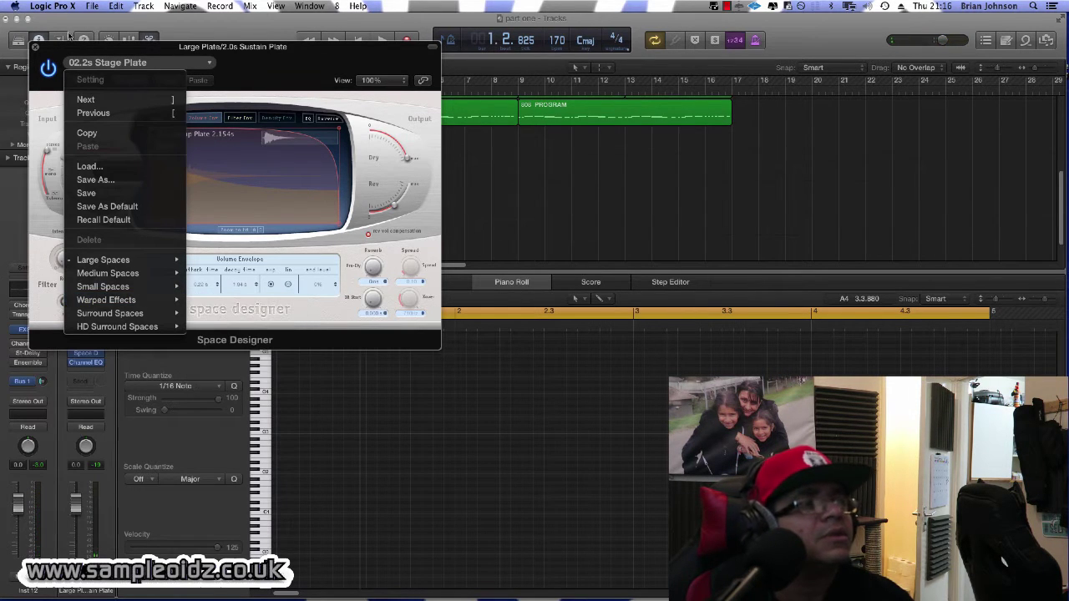
click(37, 46)
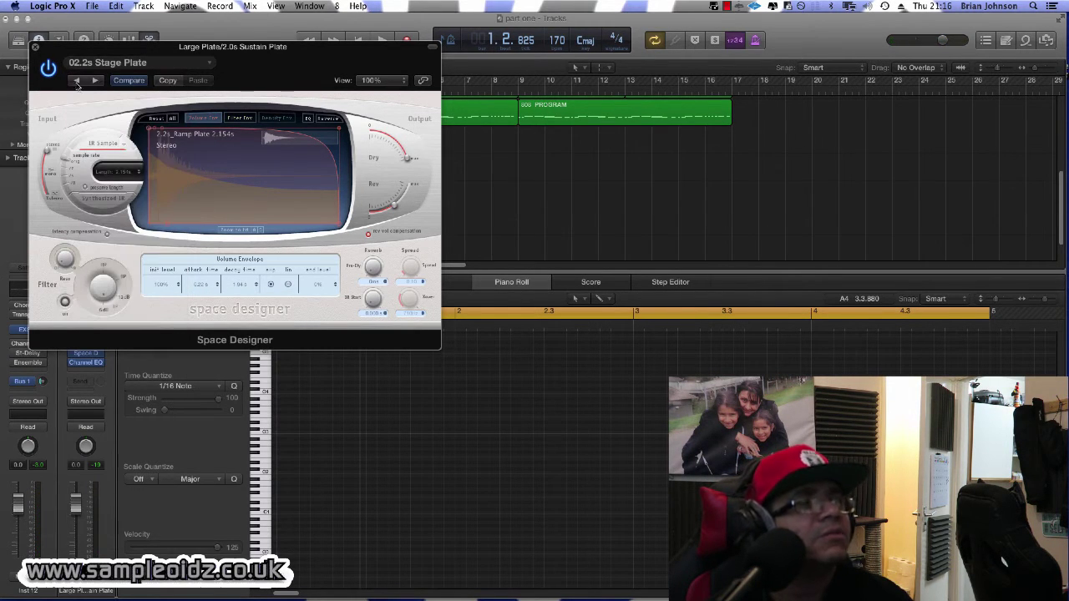
click(34, 46)
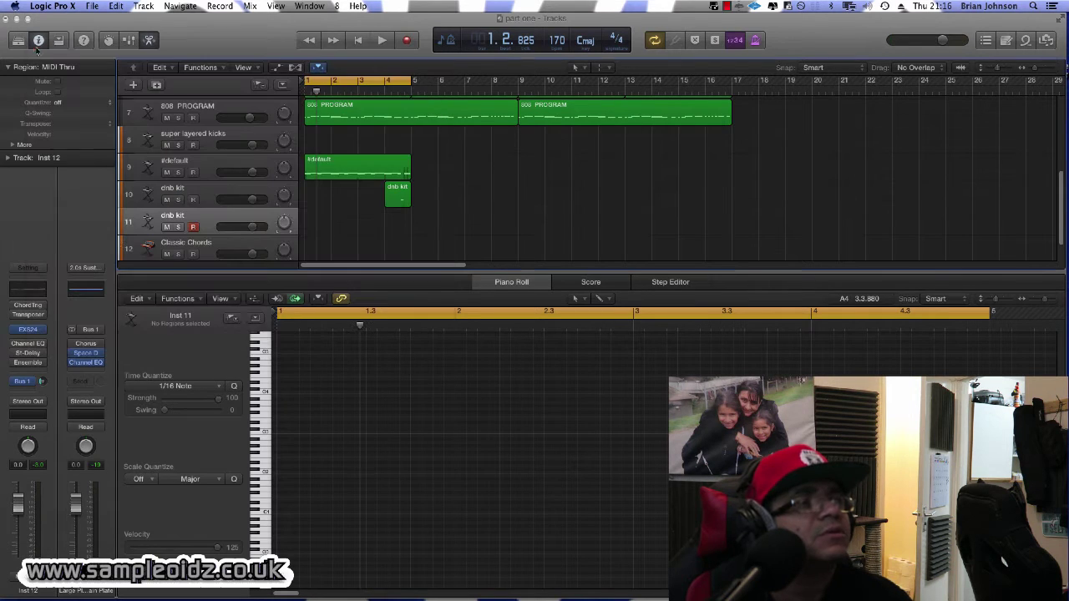
click(92, 355)
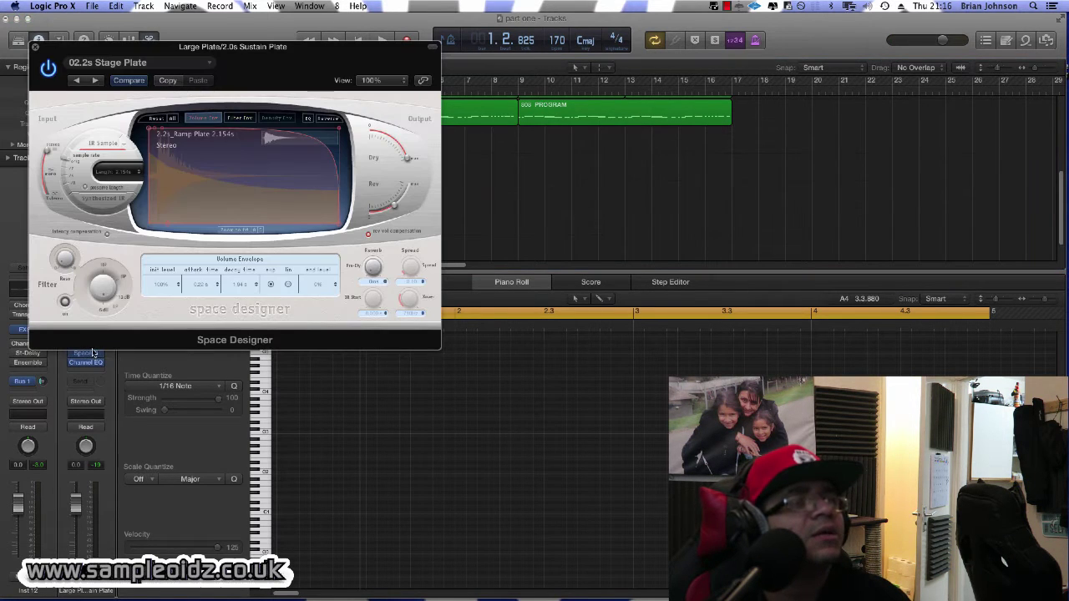
click(34, 47)
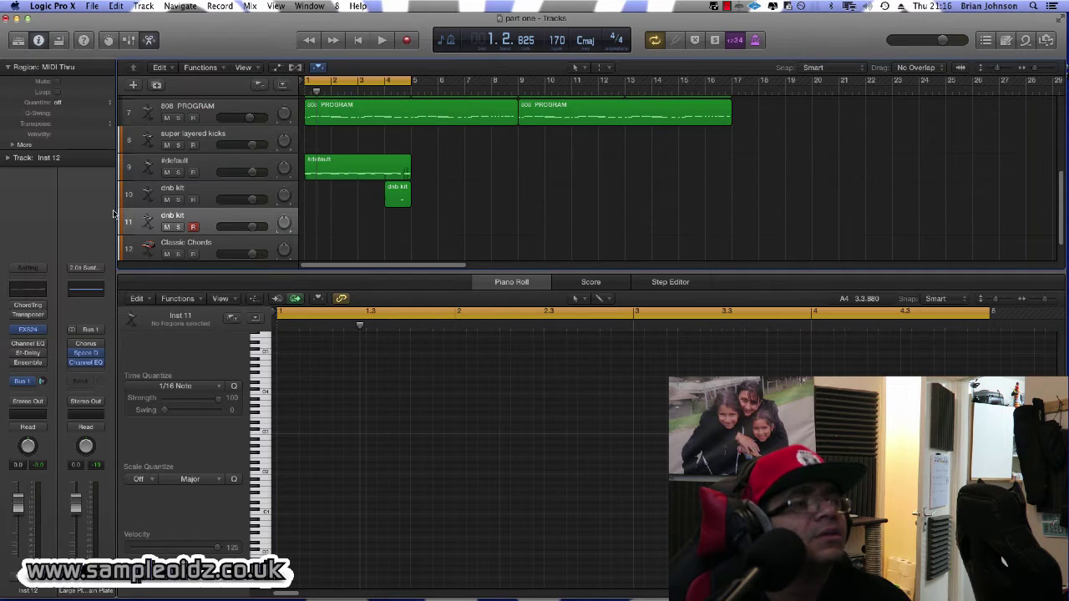
Replace Space Designer on the Bus 1 channel with the stereo Echo delay effect and close its window.
click(101, 355)
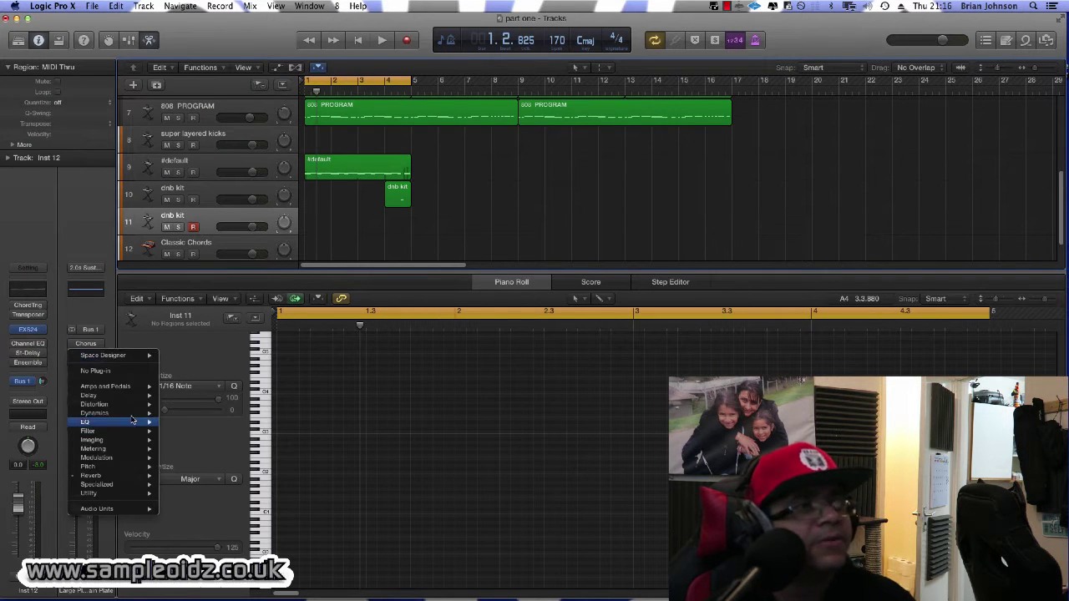
mouse_move(133, 395)
mouse_move(231, 406)
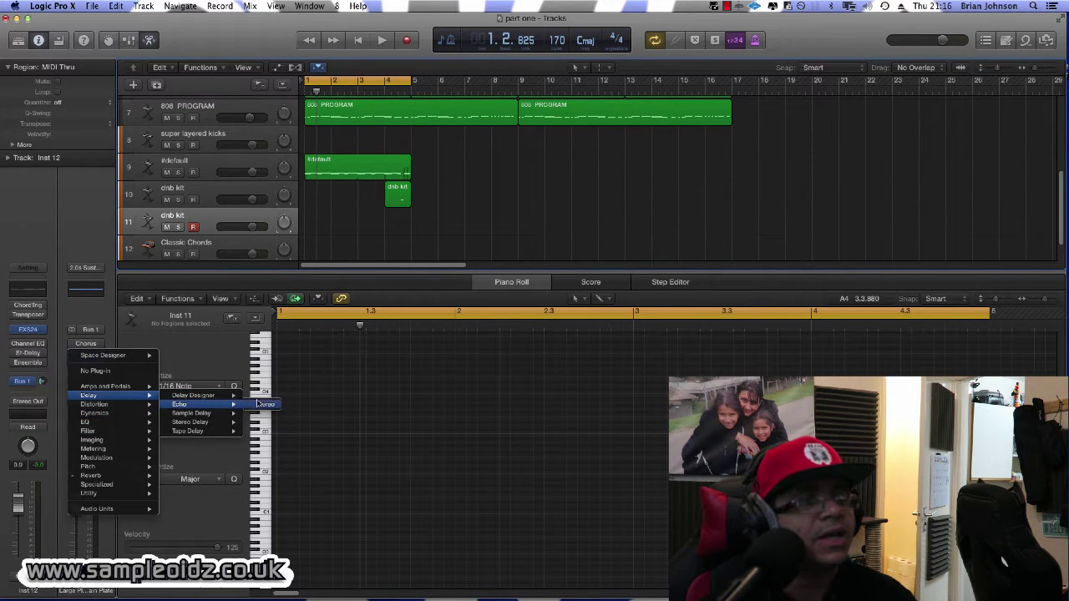
click(265, 405)
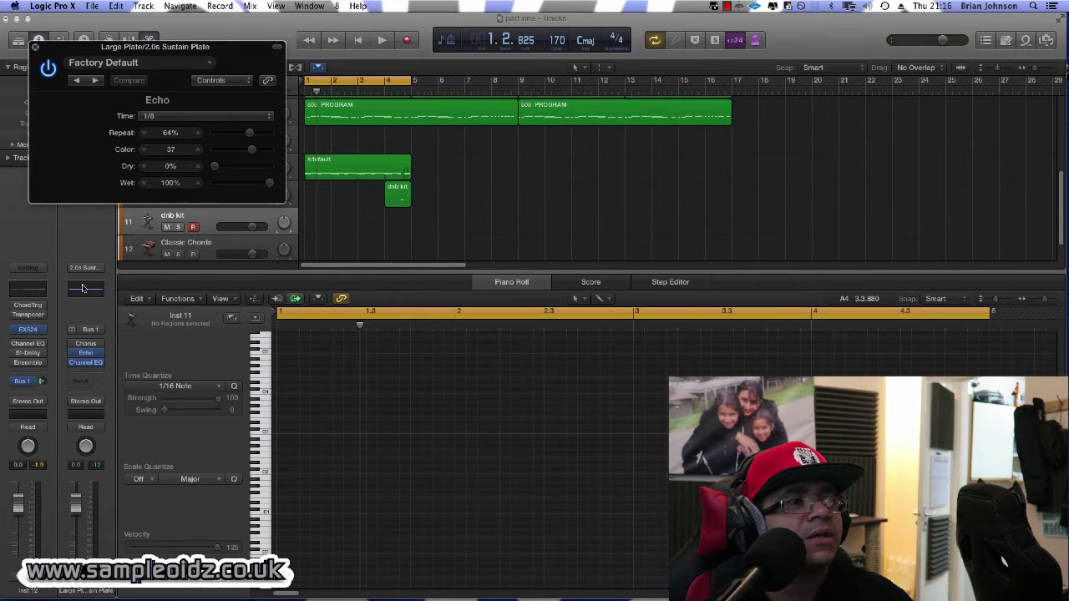
click(81, 316)
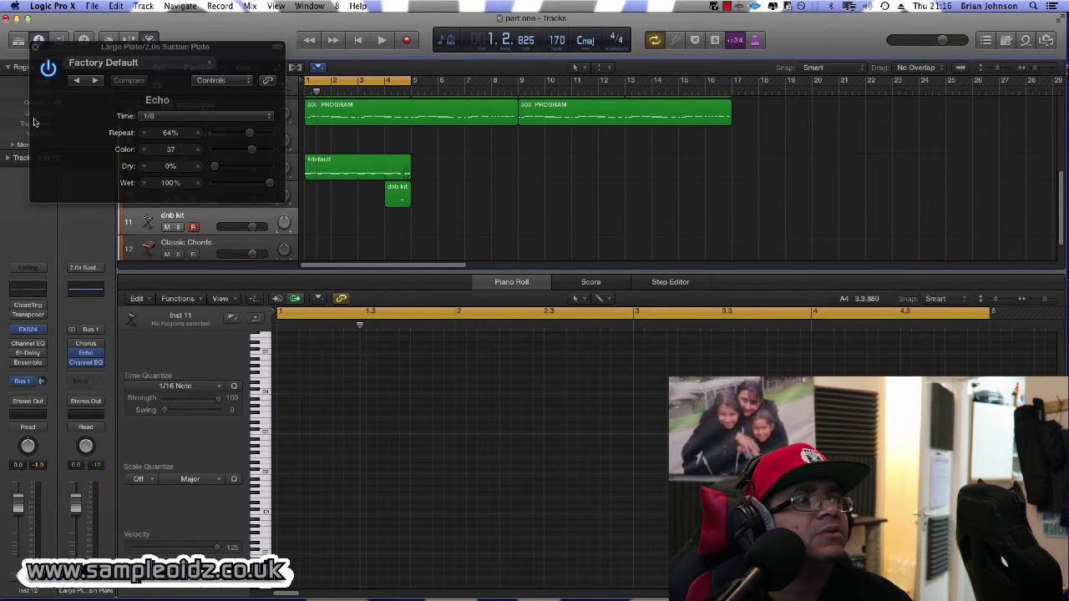
click(34, 49)
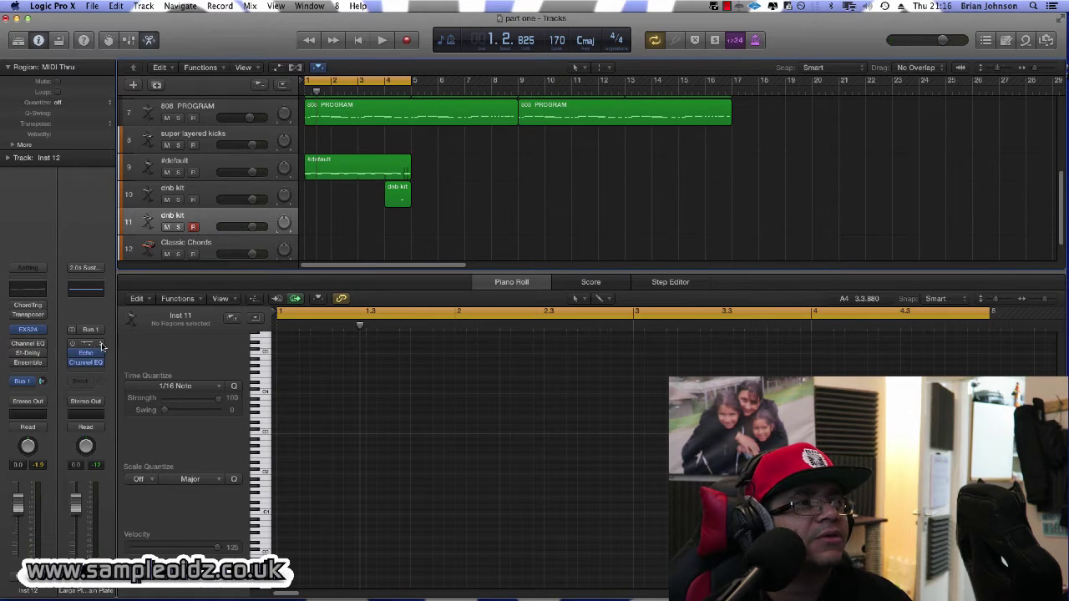
Replace the Chorus effect on the Bus 1 channel with a stereo Modulation Delay.
click(102, 346)
mouse_move(112, 412)
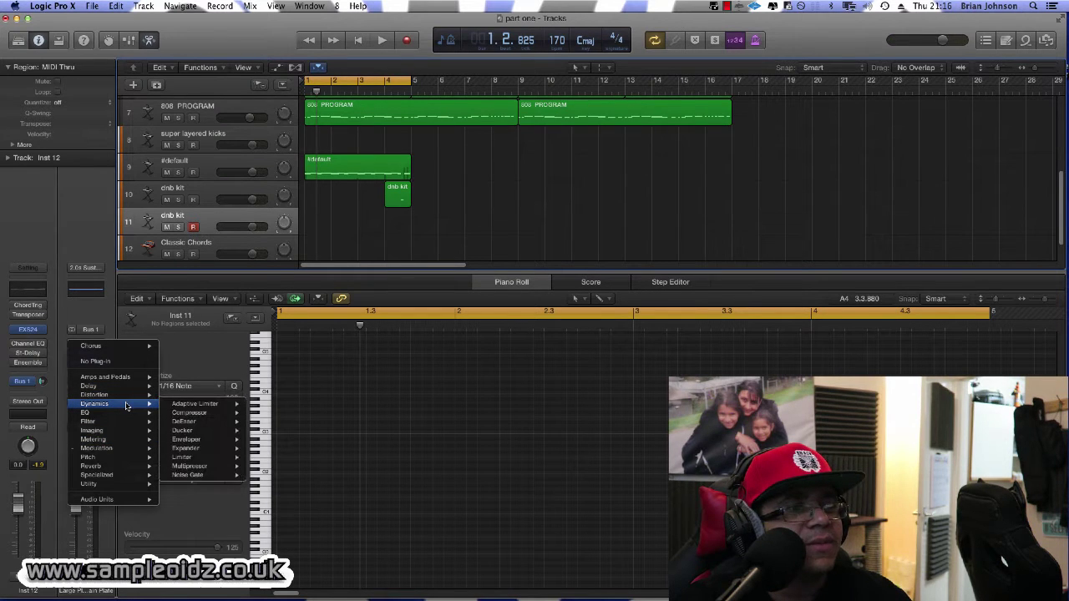
mouse_move(131, 451)
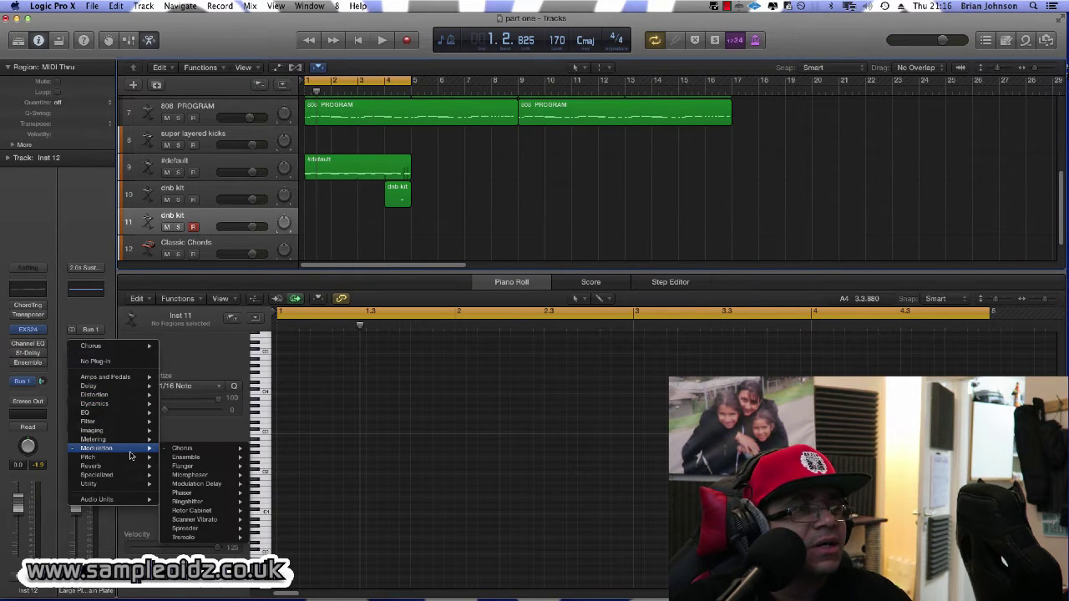
mouse_move(226, 484)
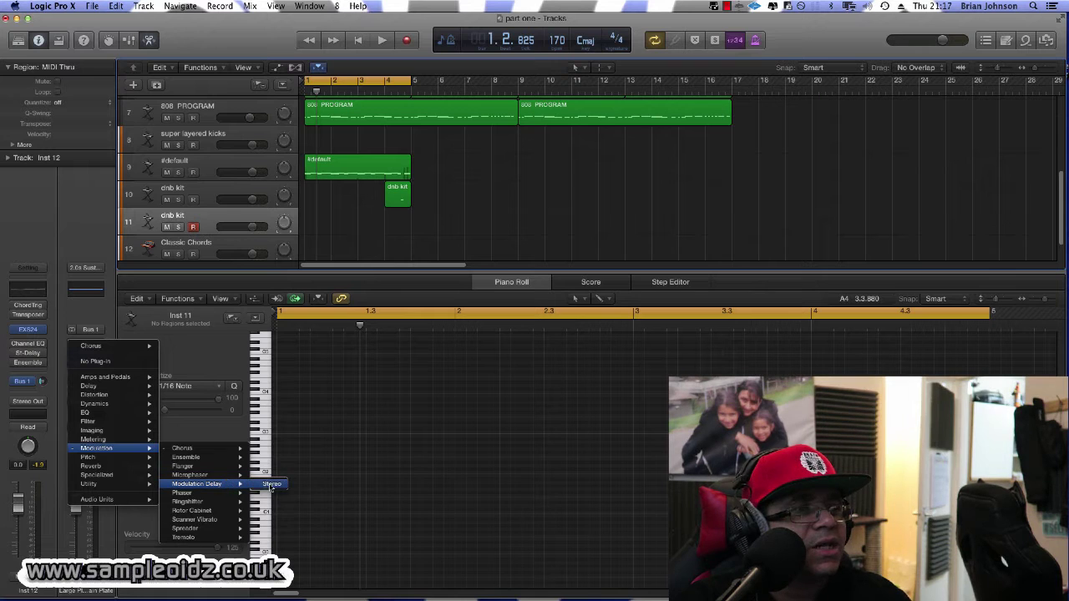
click(271, 485)
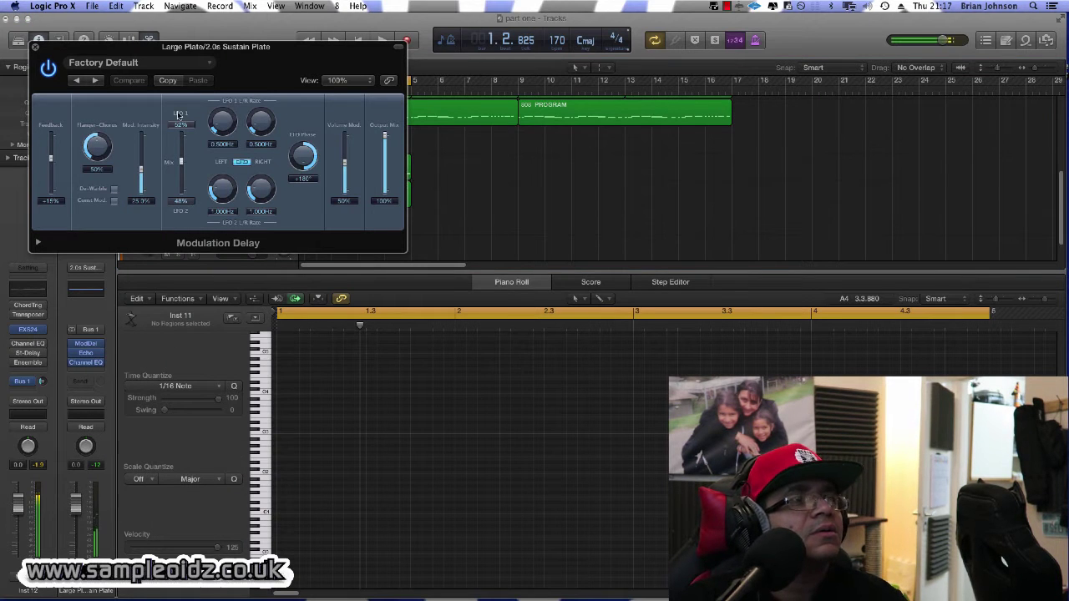
Choose the Dimensional Flange Room preset for the Modulation Delay and move its window clear of the track headers.
click(93, 81)
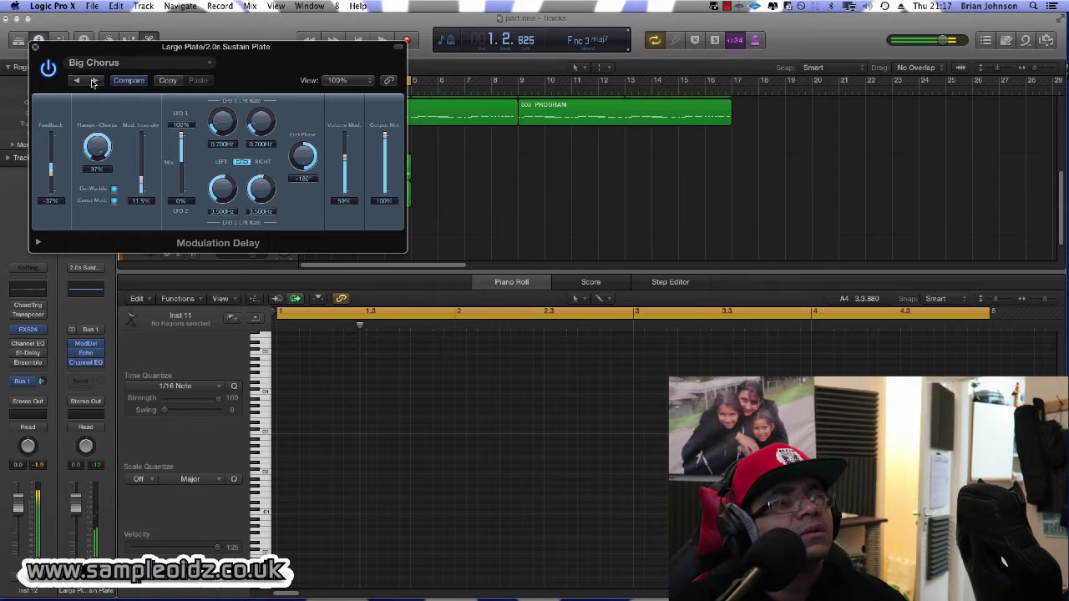
click(94, 81)
click(94, 81)
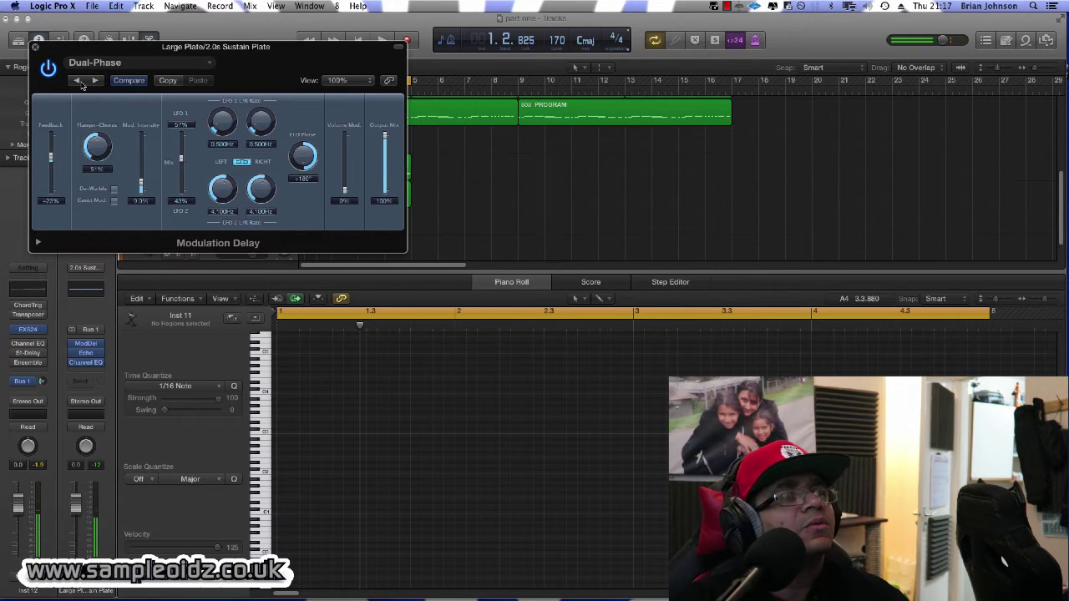
click(81, 84)
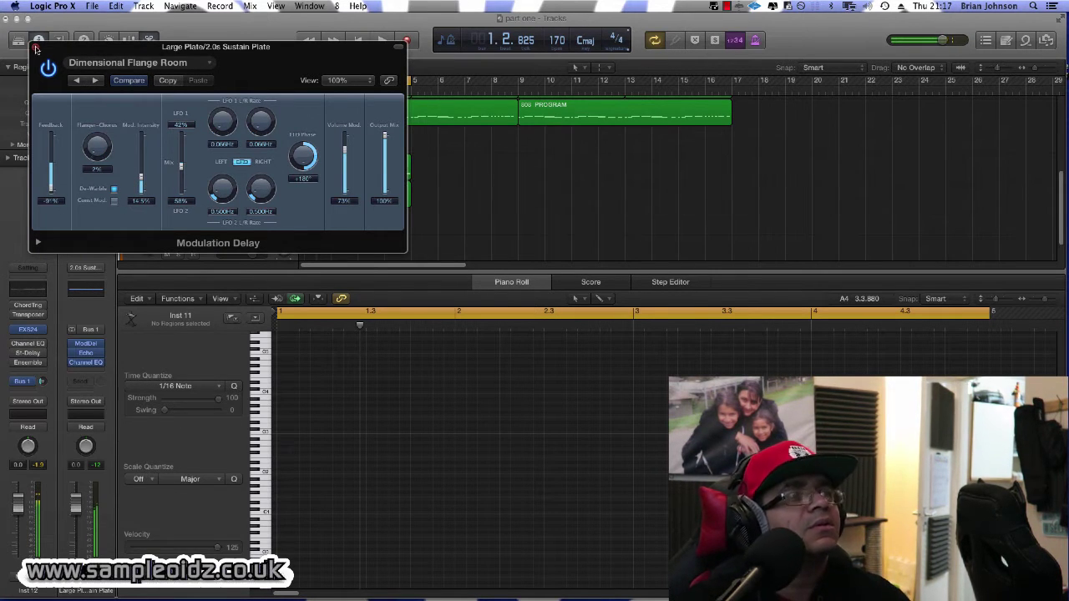
drag(94, 50, 620, 203)
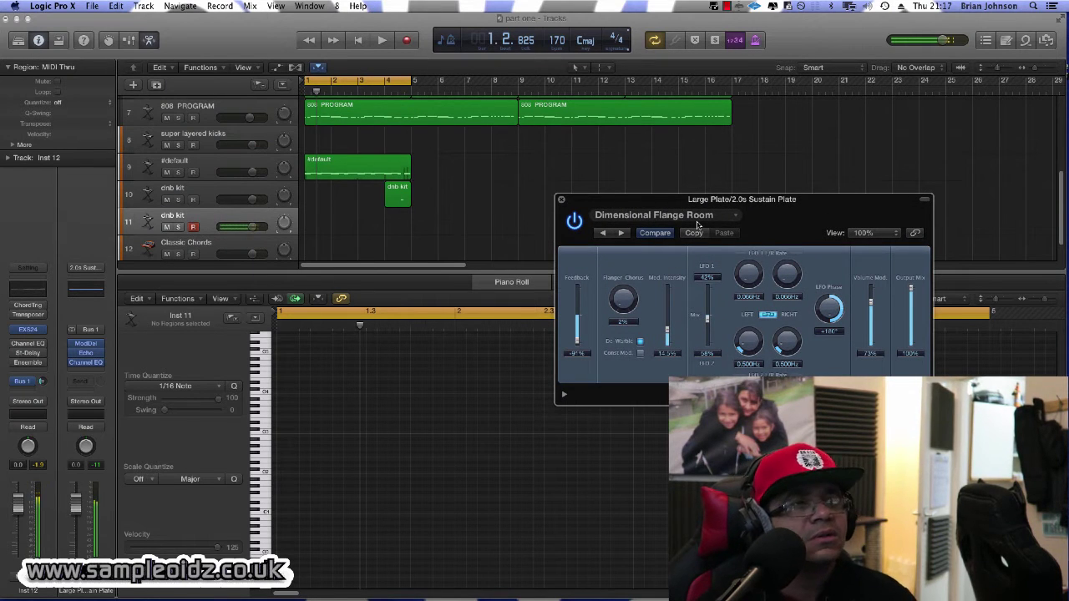
Record a four-bar part on the second dnb kit track over the playing loop and lower its volume to about -3.4 dB.
key(space)
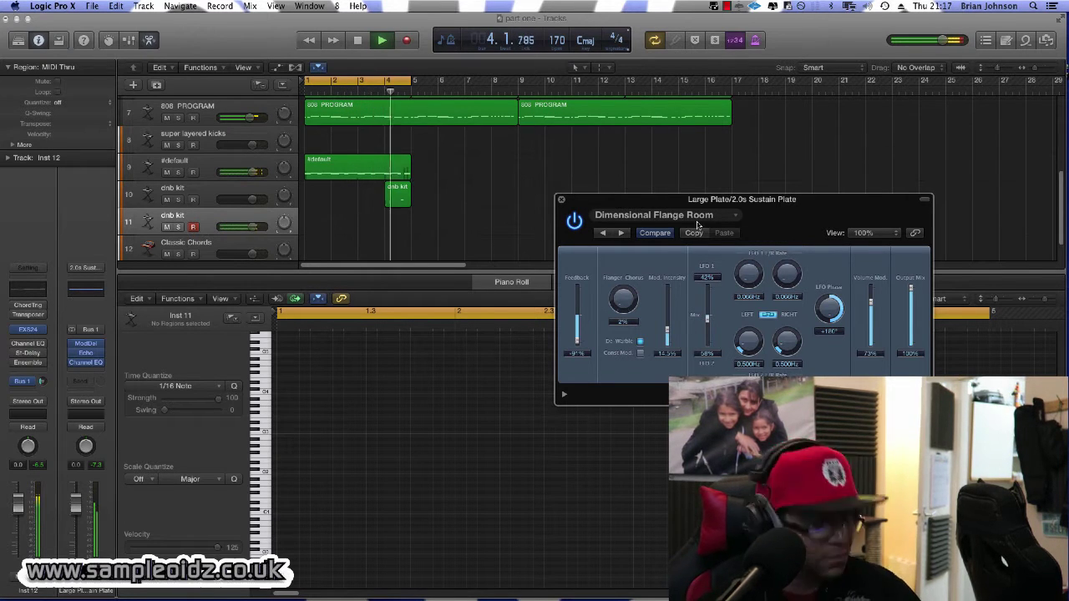
key(r)
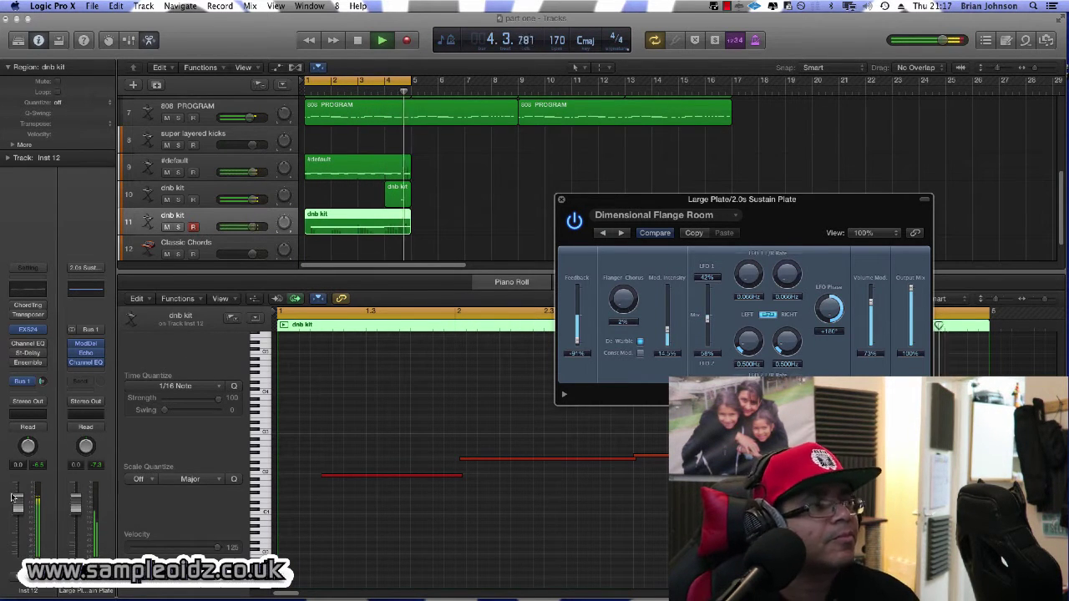
drag(18, 503, 18, 511)
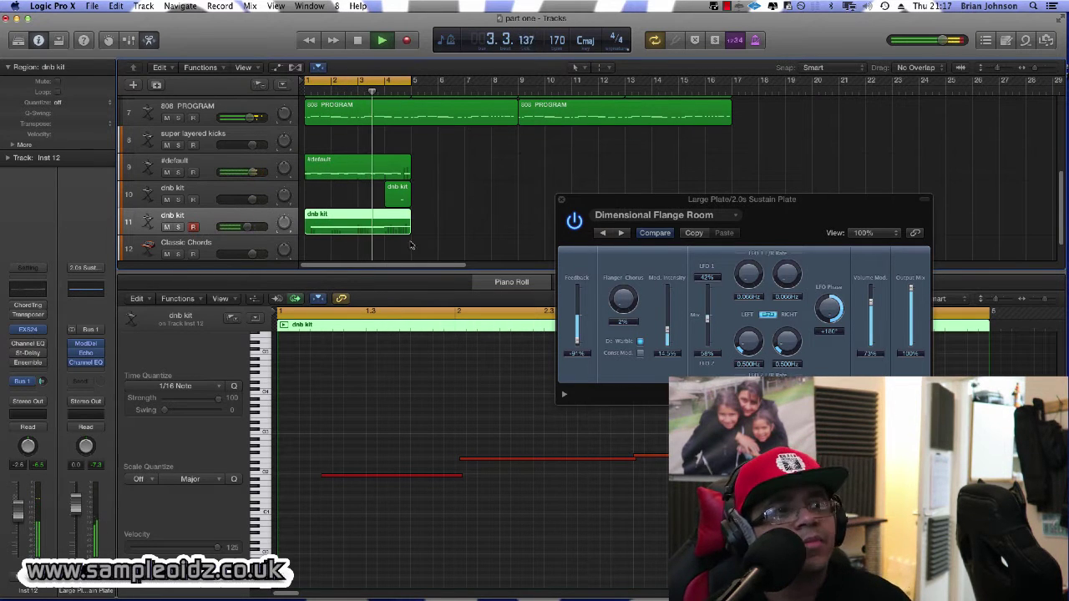
click(439, 212)
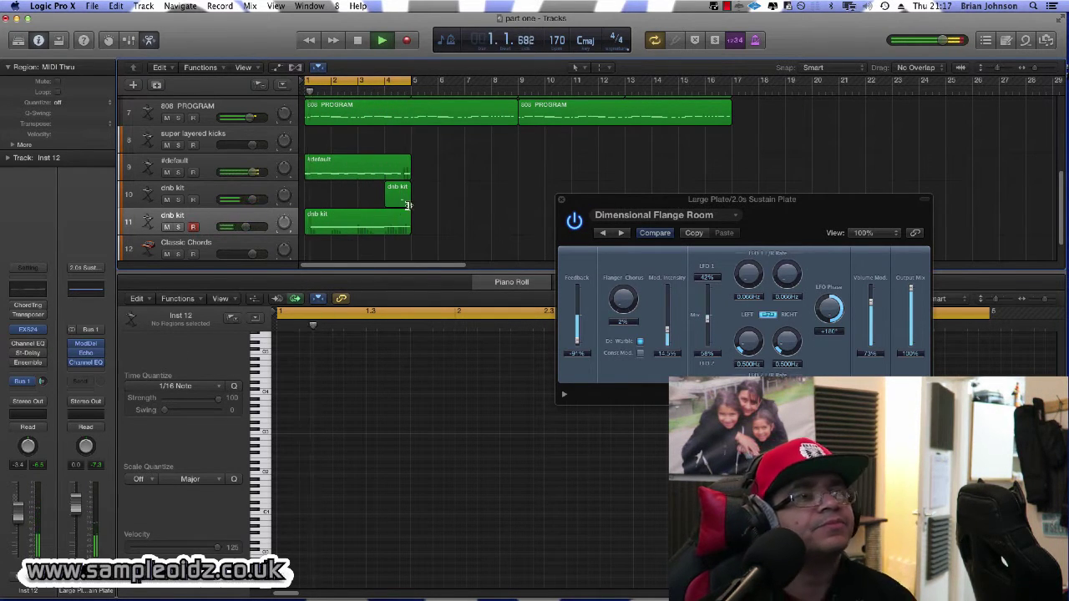
Copy the #default and both dnb kit regions to start at bar 5, extend the cycle range to bar 9, and stop playback.
drag(443, 135, 339, 224)
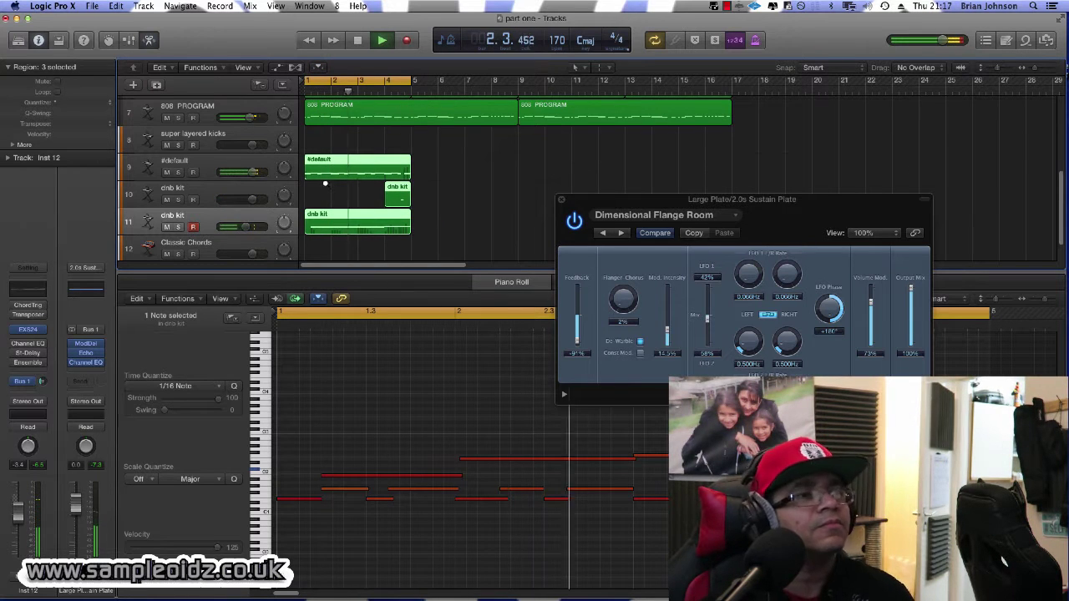
drag(330, 160, 436, 160)
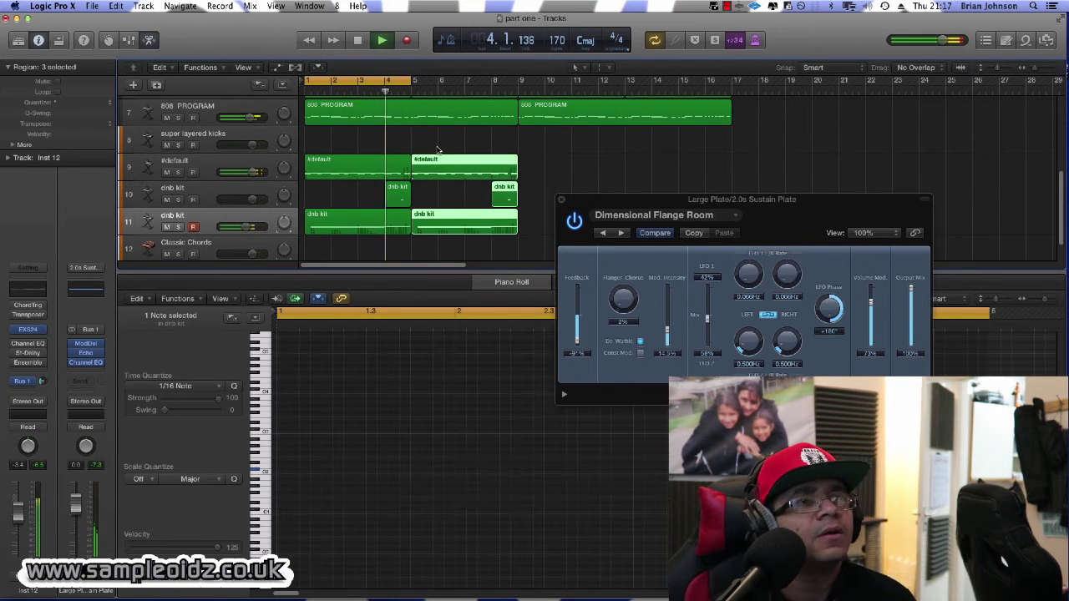
drag(411, 81, 517, 82)
key(space)
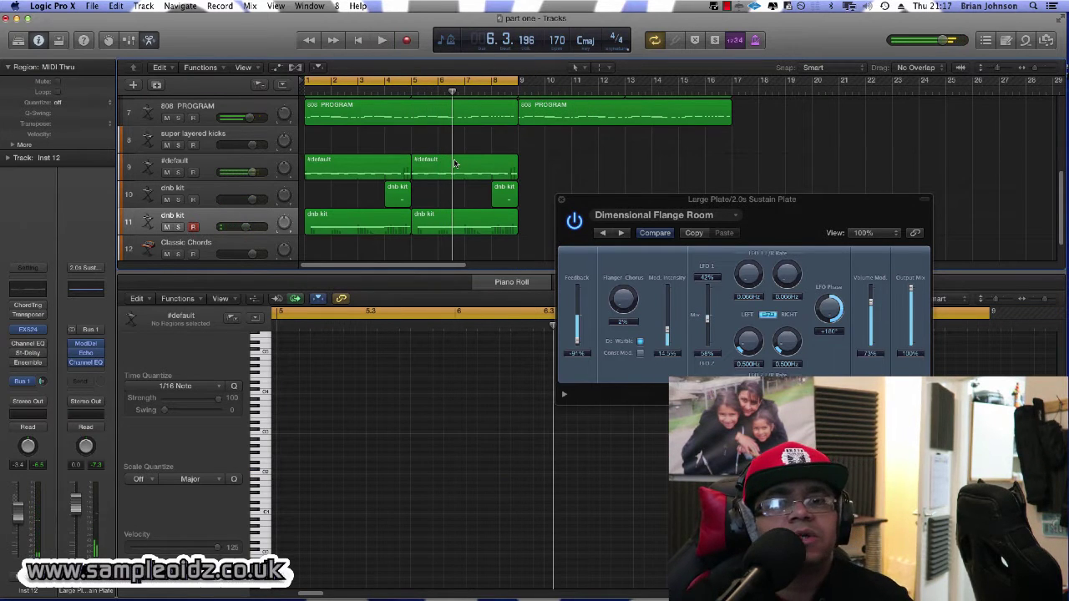
scroll(351, 200, down, 1)
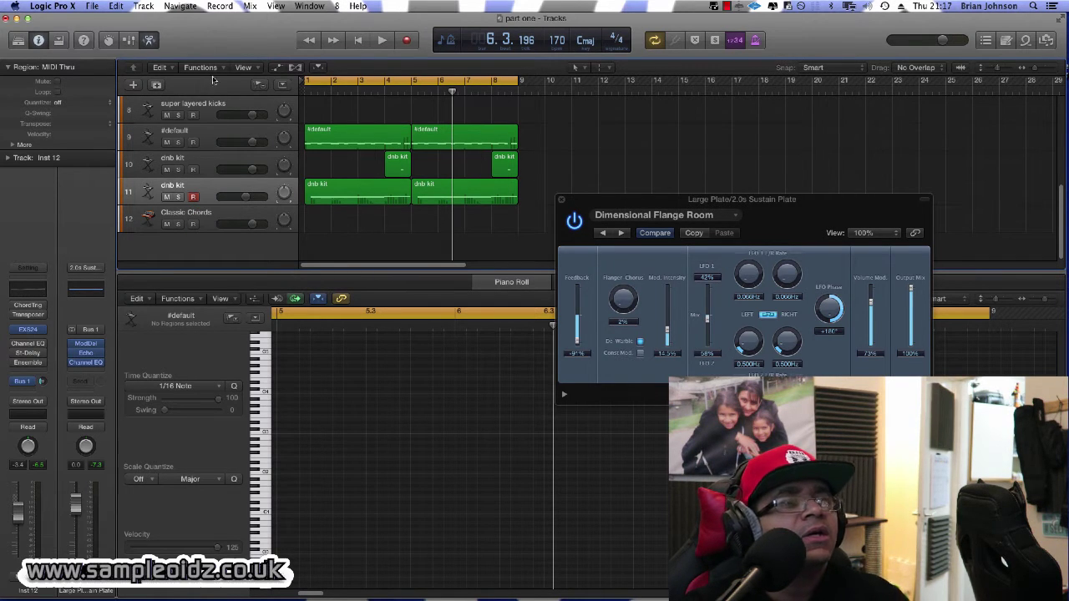
click(159, 68)
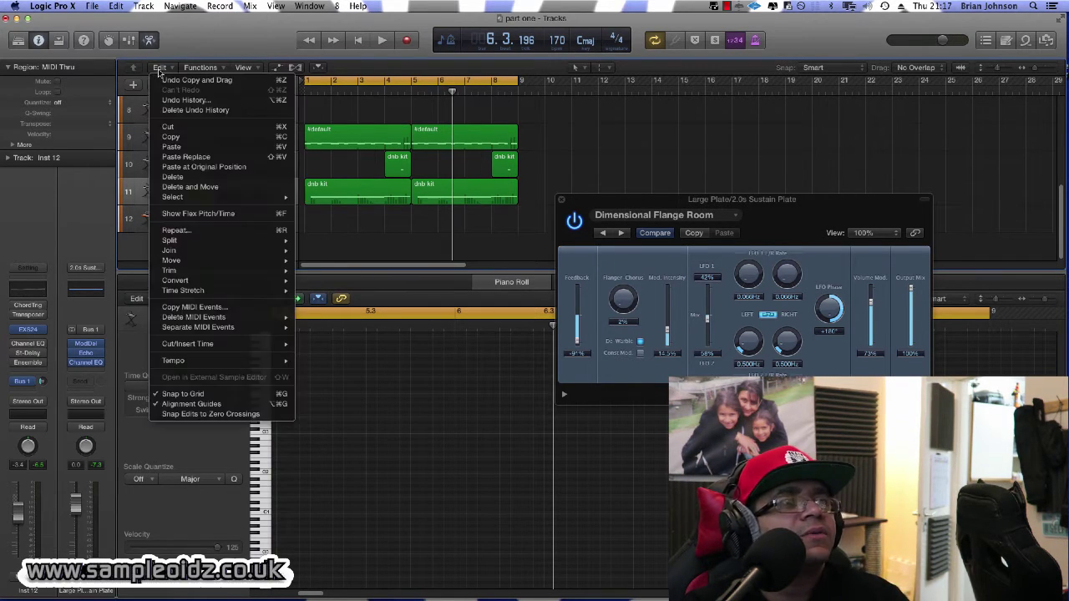
click(202, 67)
click(202, 68)
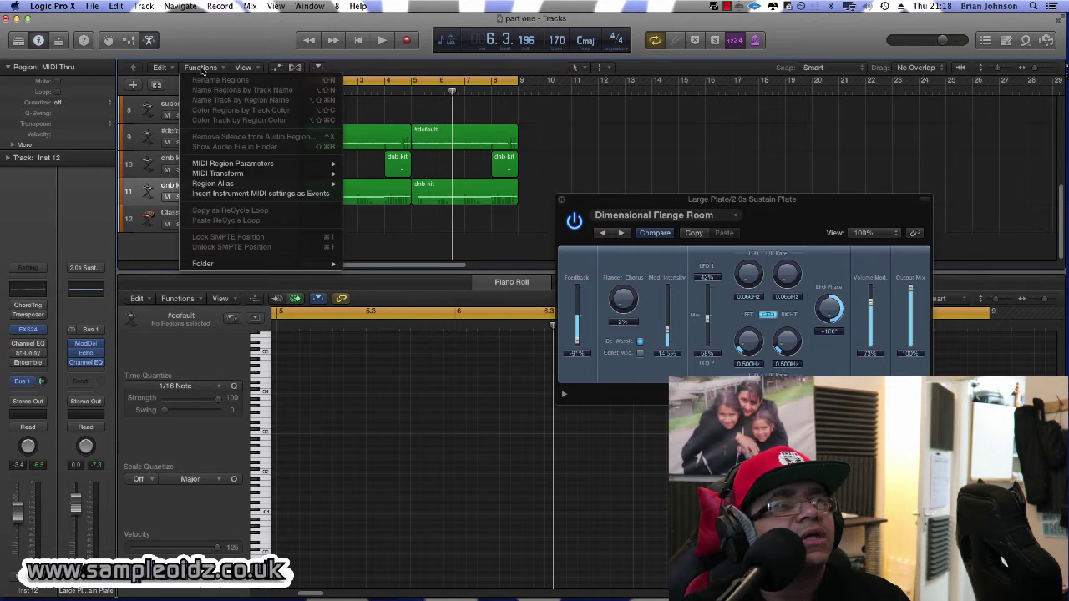
click(243, 67)
click(242, 68)
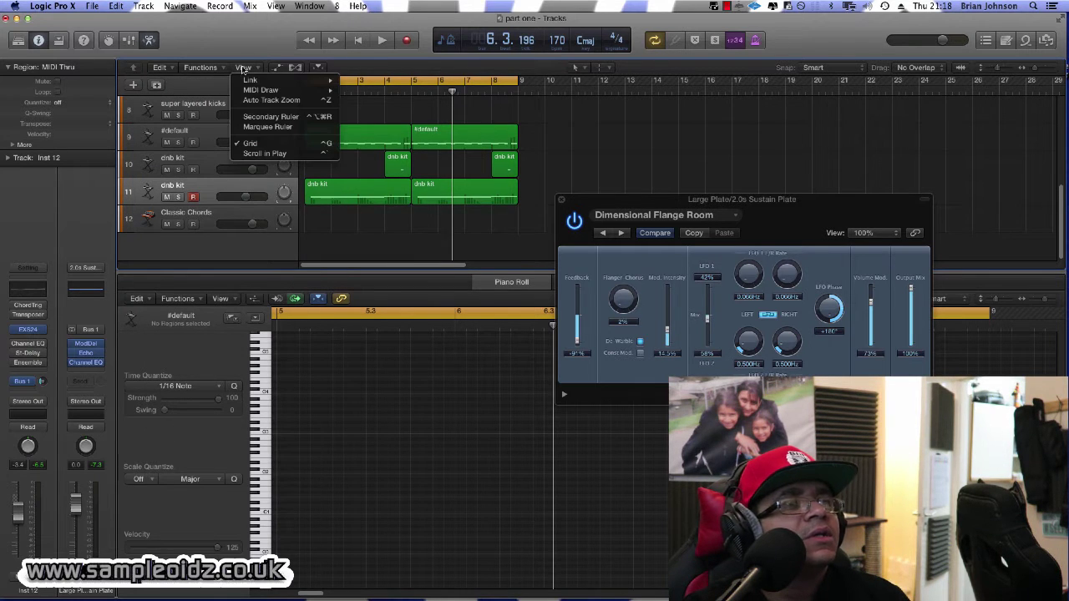
click(159, 72)
click(162, 70)
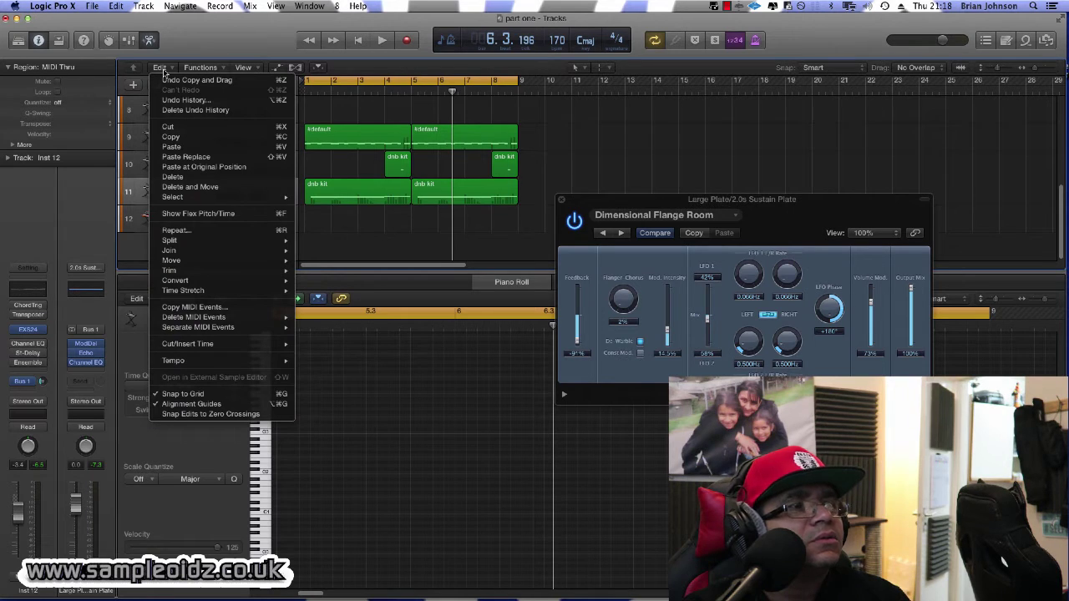
click(194, 48)
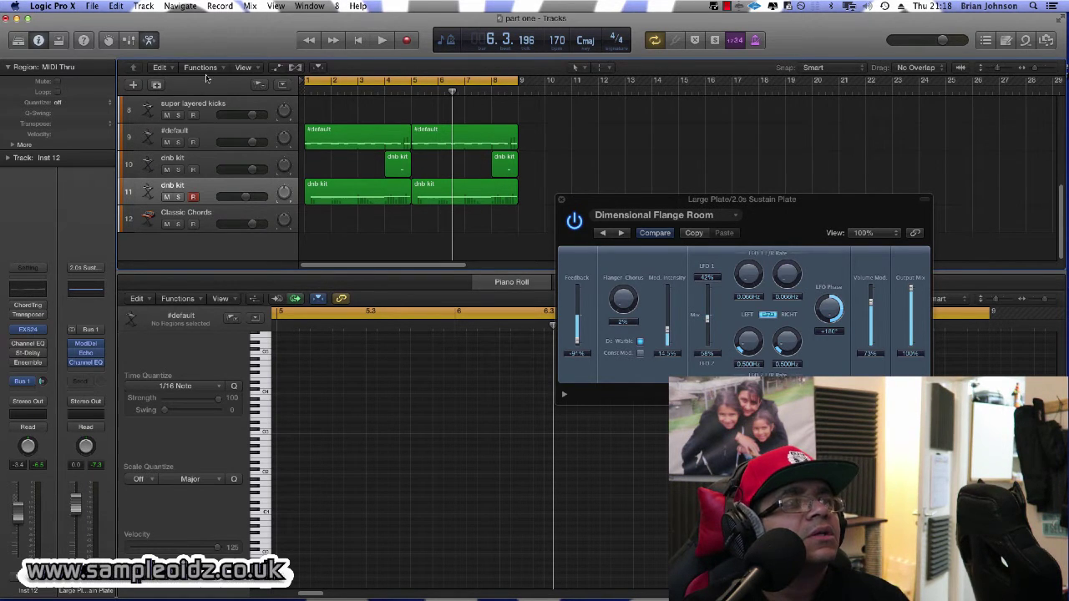
click(219, 73)
click(219, 49)
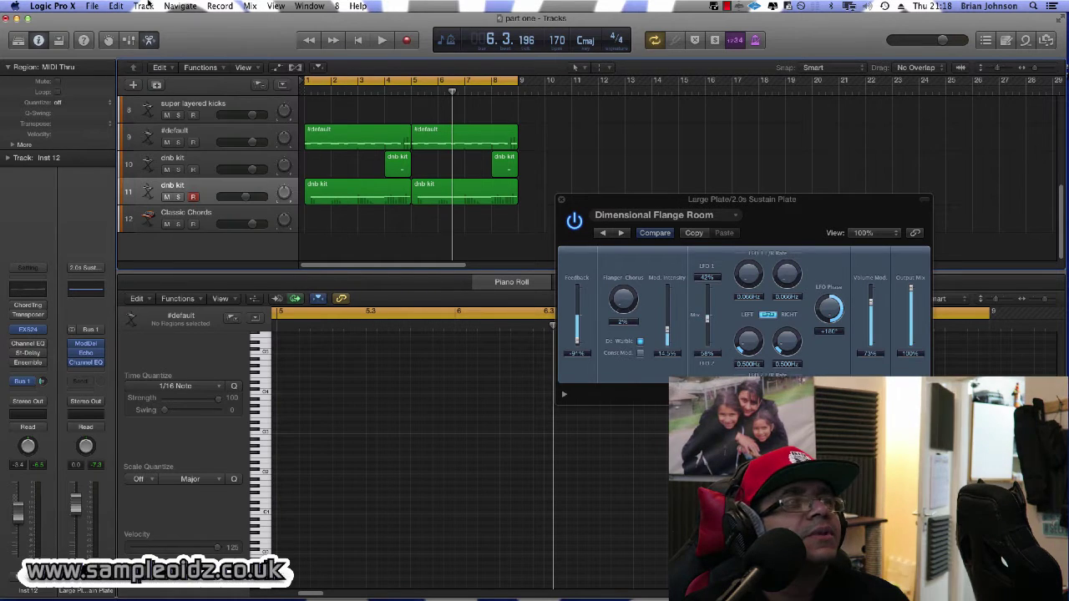
Add a new audio track below the dnb kit tracks and switch its input to stereo In 1-2.
click(144, 5)
click(166, 30)
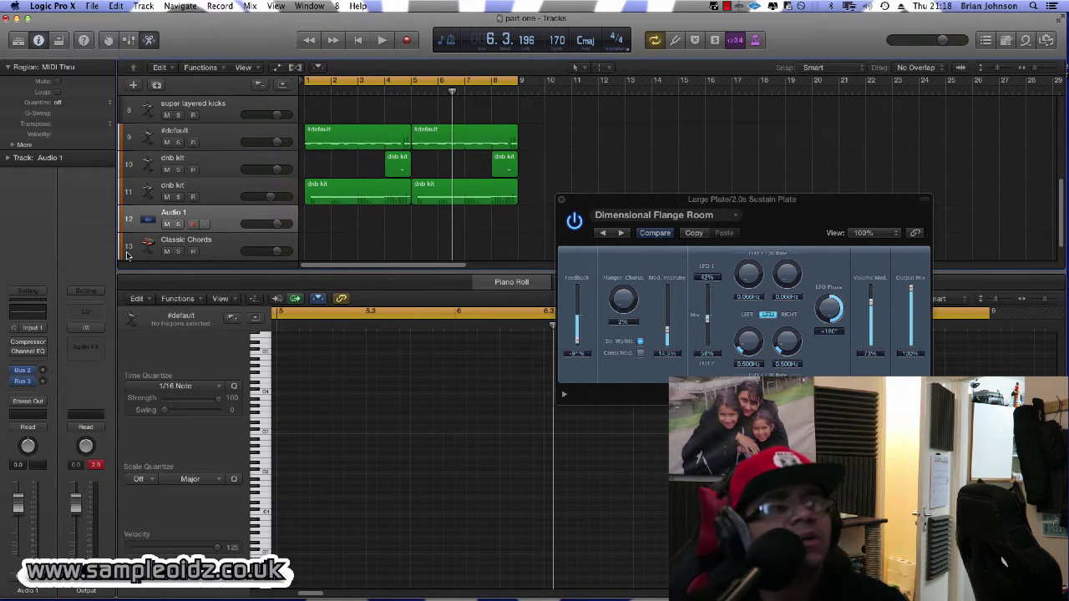
click(32, 329)
click(32, 329)
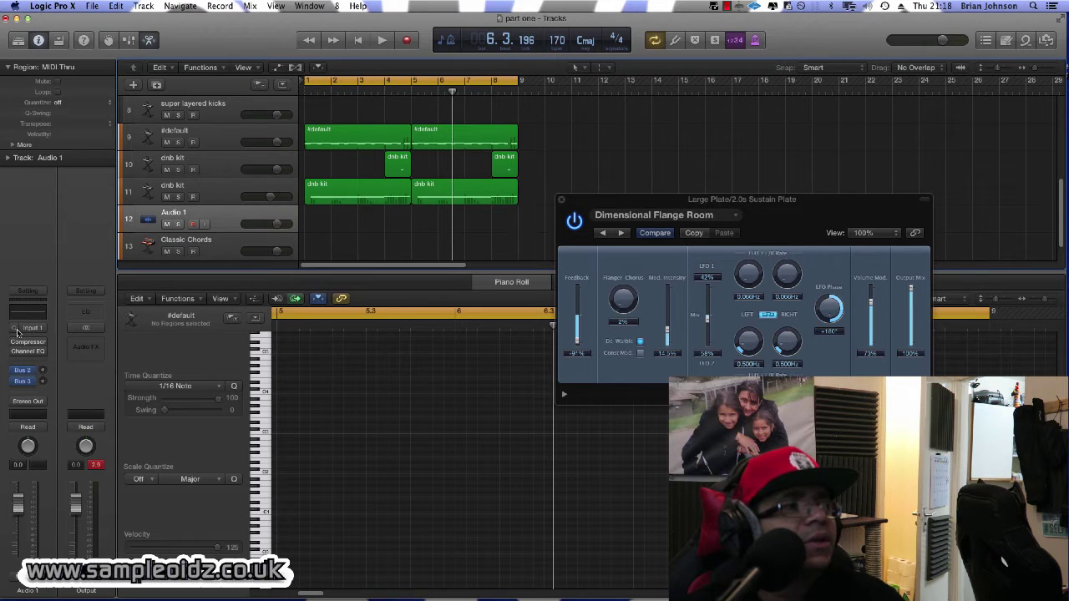
click(15, 331)
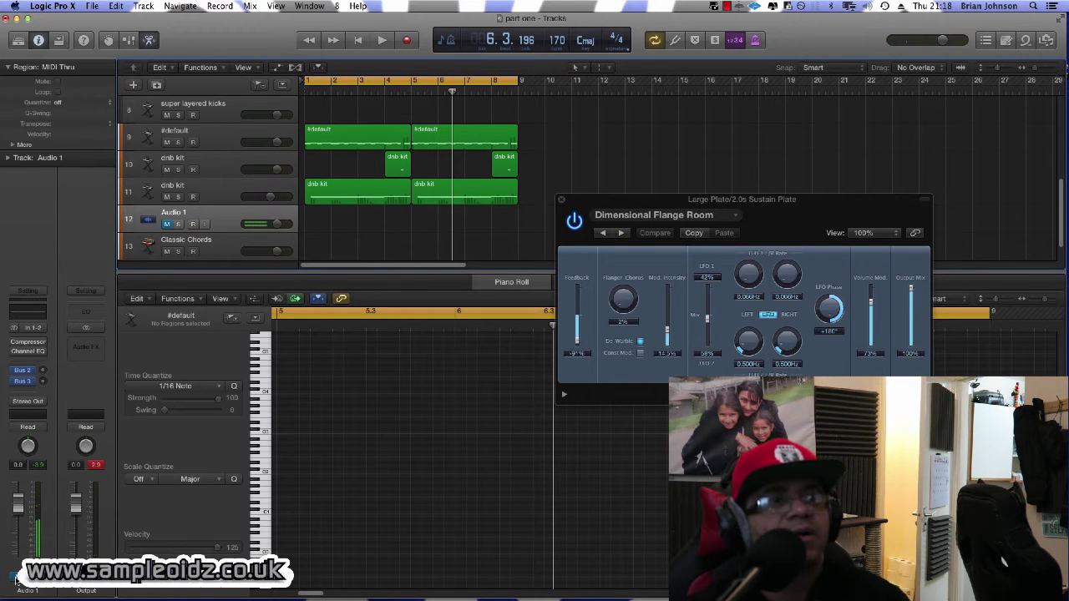
Record an eight-bar take on the Audio 1 track over the playing loop, then check its playback.
key(space)
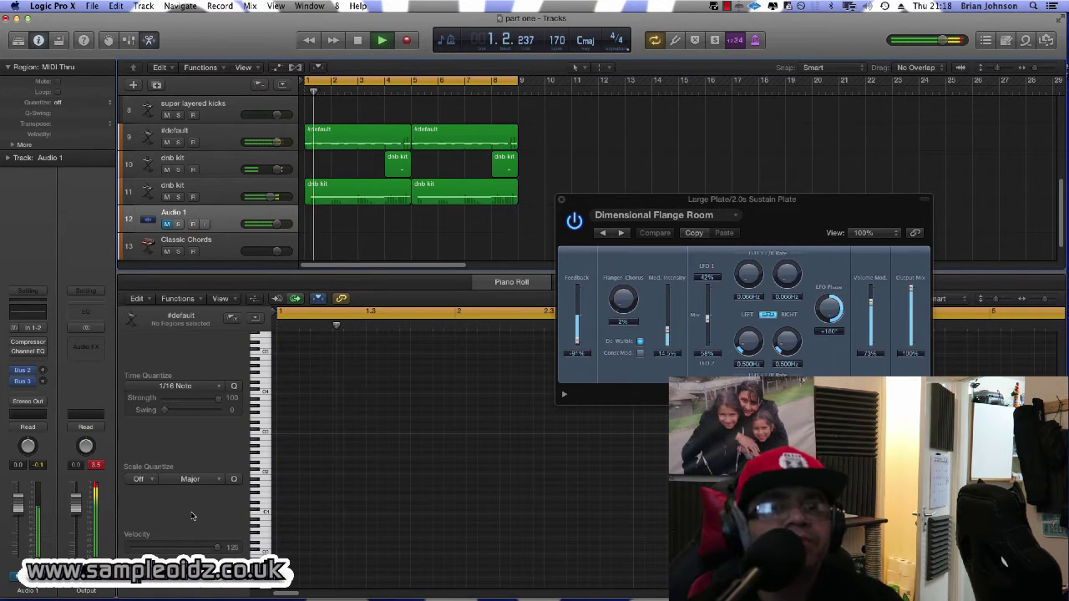
key(r)
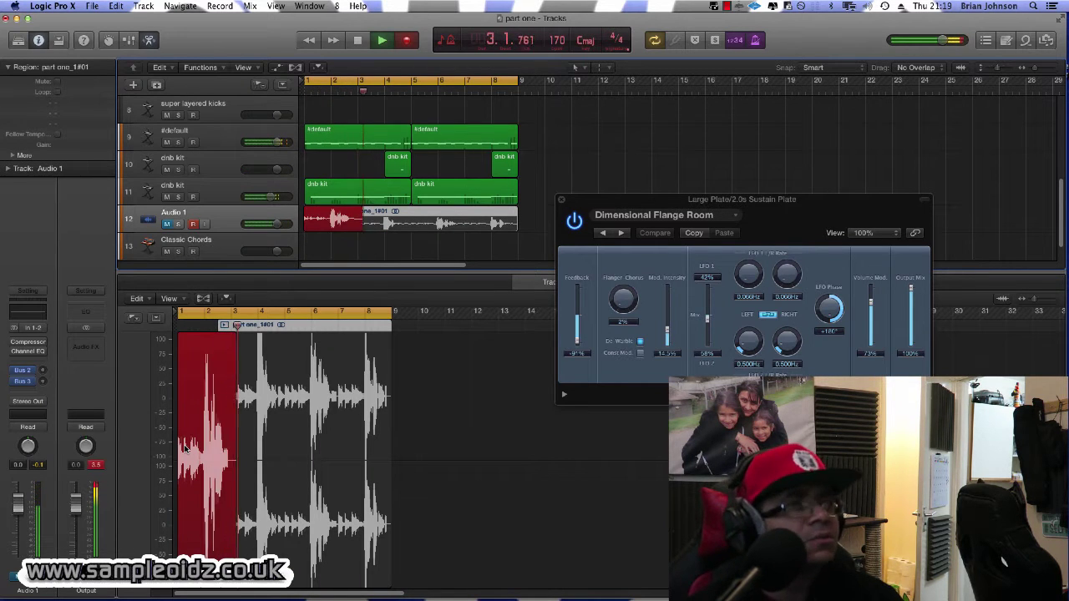
key(space)
key(space)
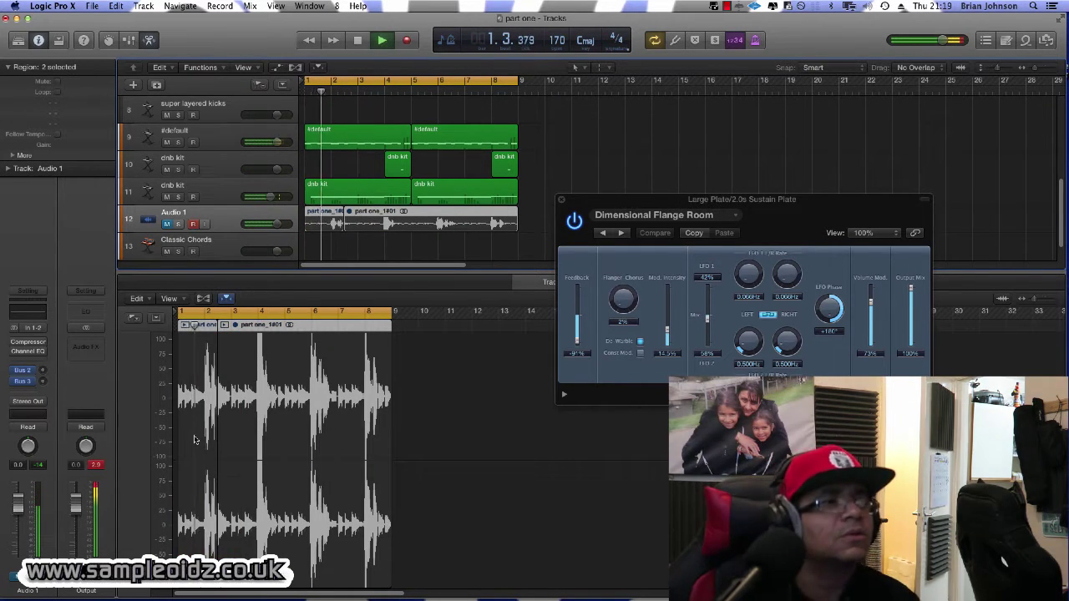
key(space)
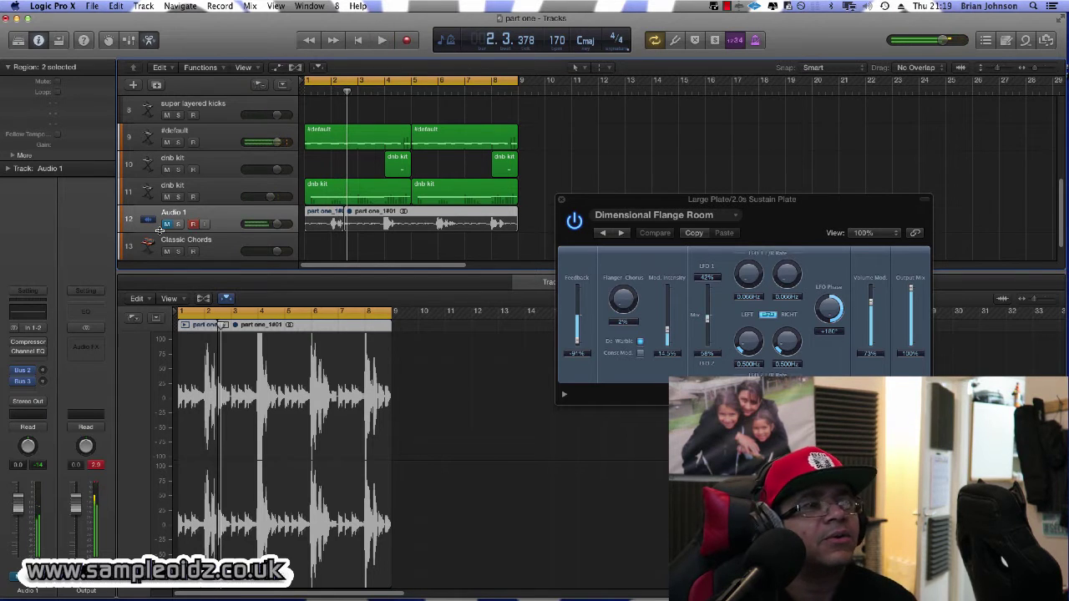
Unmute the Audio 1 track and lower its volume to -2.7 dB while the loop plays.
click(166, 225)
key(space)
key(space)
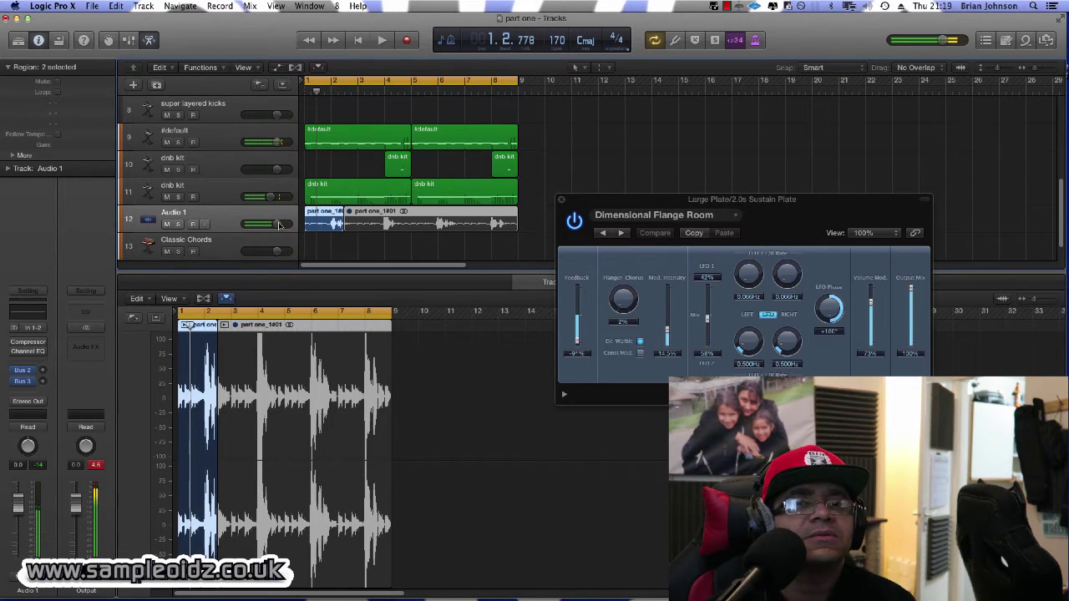
key(space)
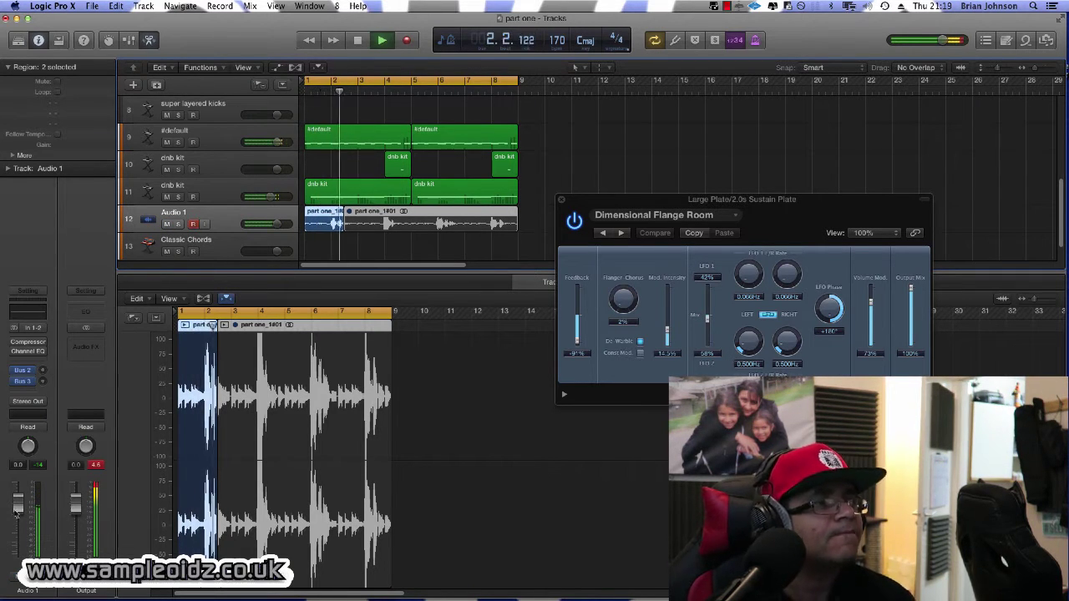
key(space)
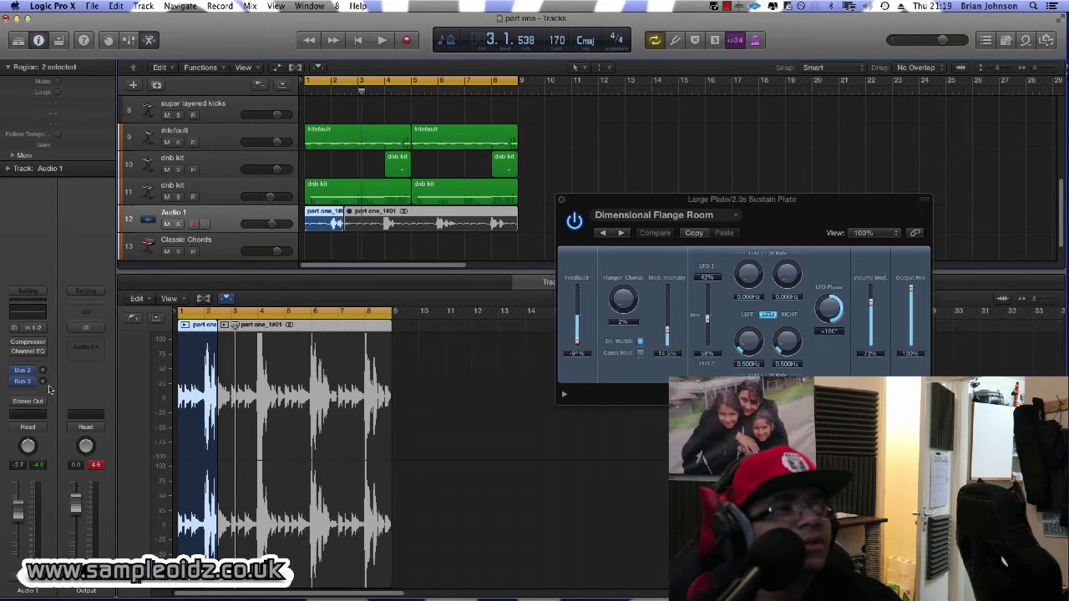
Add a Stereo Delay to the Output channel, audition it briefly, and close its window.
click(86, 345)
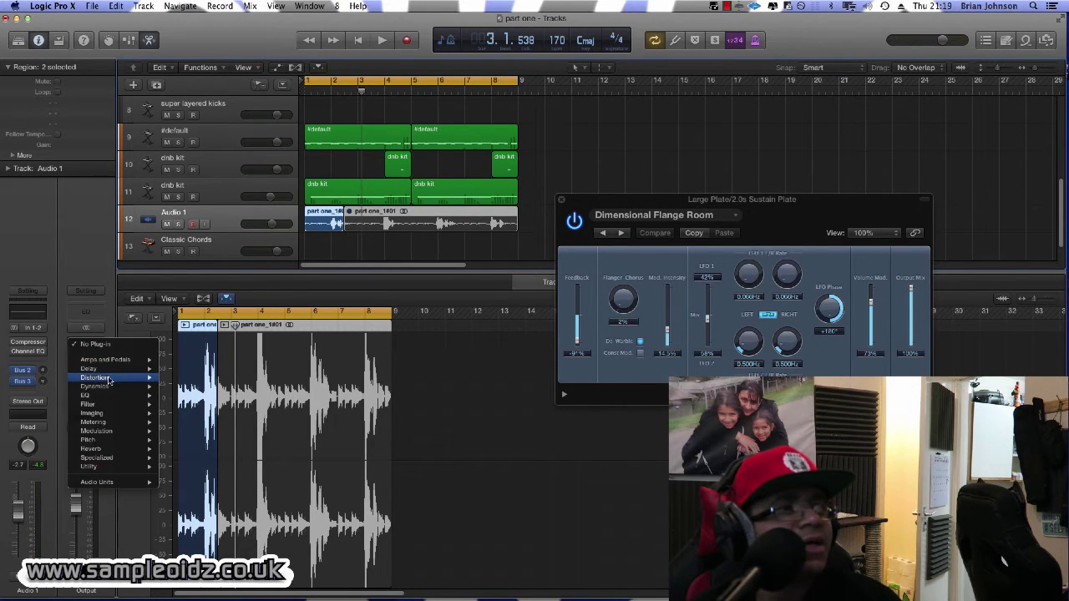
mouse_move(89, 368)
mouse_move(217, 378)
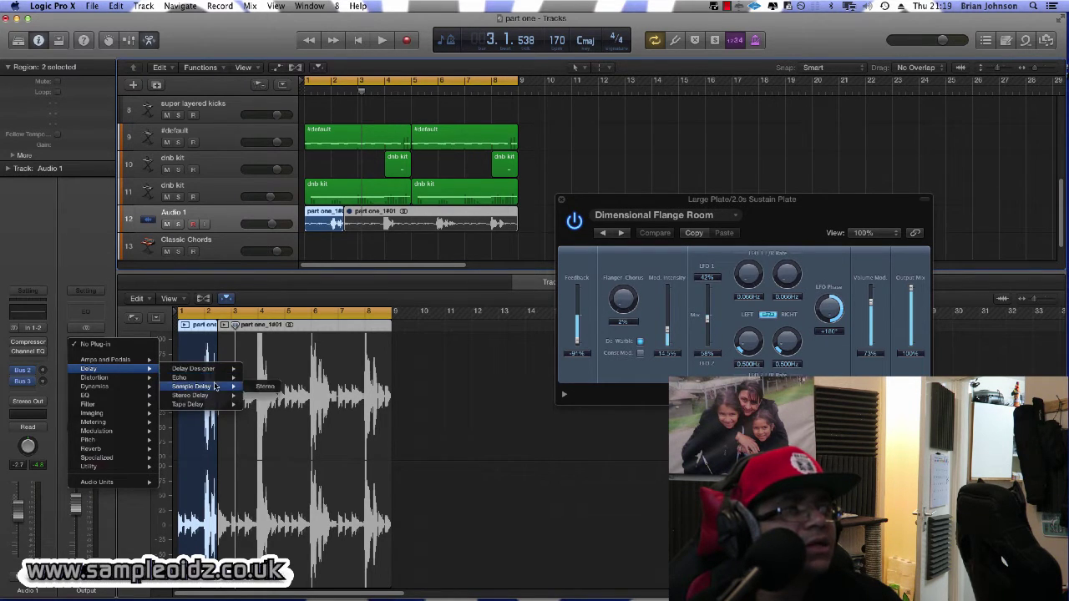
mouse_move(225, 397)
click(263, 396)
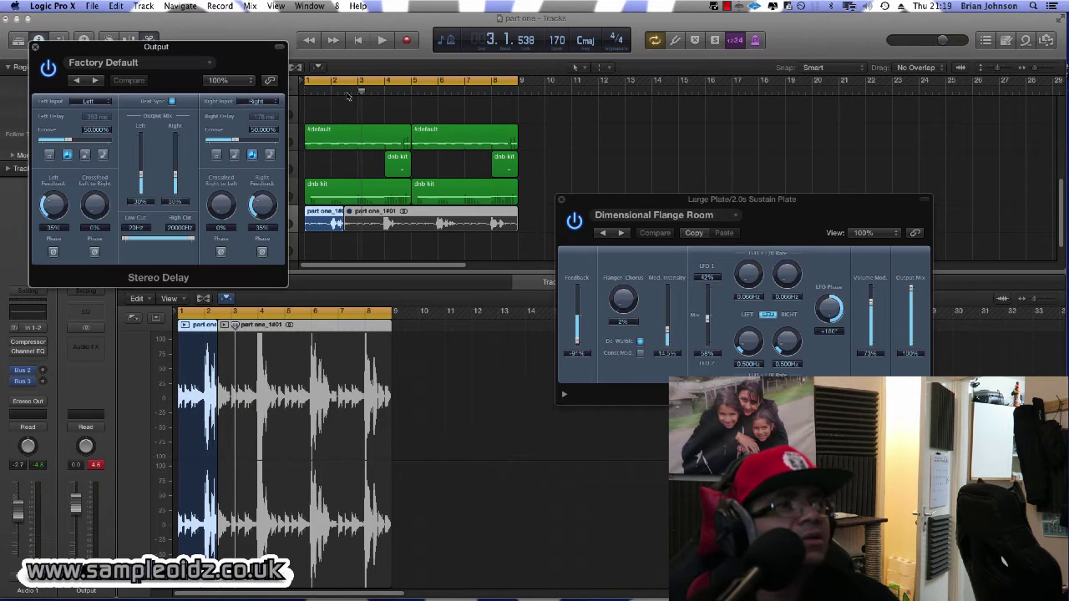
key(space)
key(space)
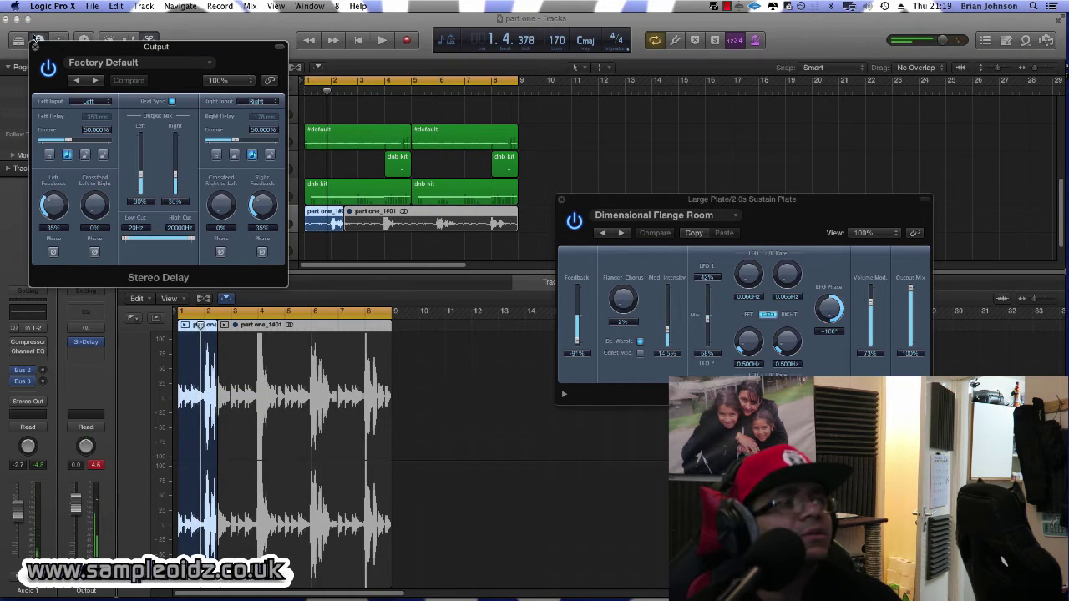
click(35, 47)
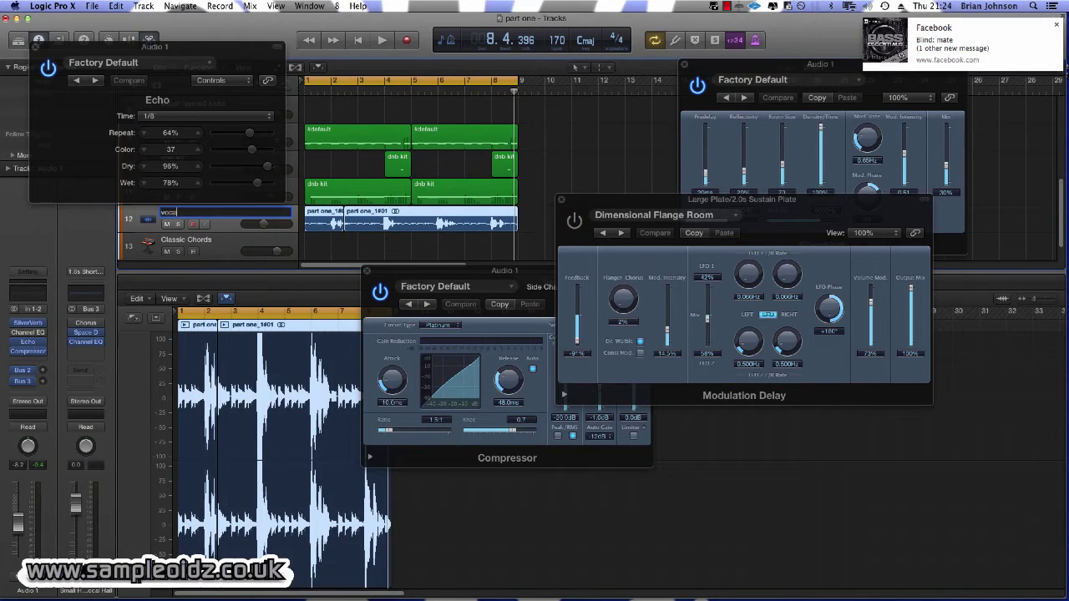
Rename the Audio 1 track as vocal.
text(l)
key(Return)
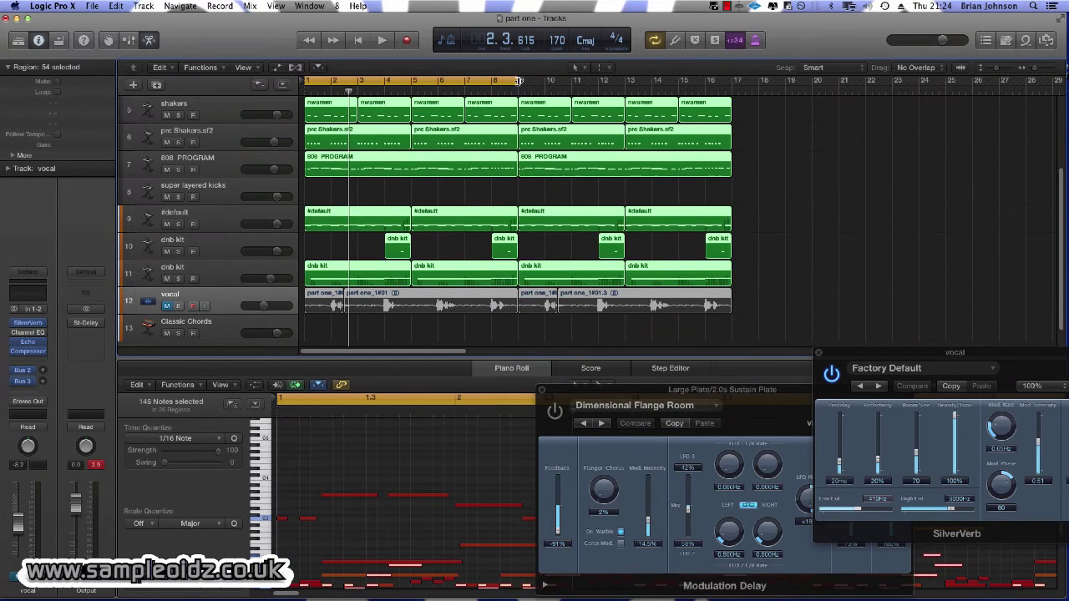
Extend the cycle range to bar 17 and add a new audio track that duplicates the vocal track's settings.
drag(519, 81, 732, 81)
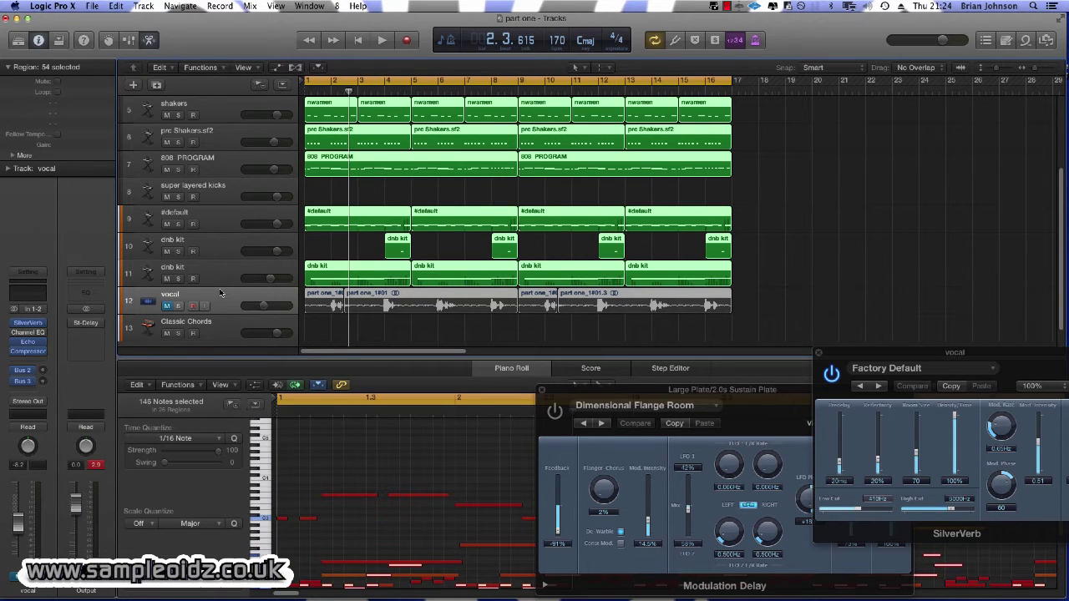
key(super+d)
Play the arrangement and lower the second dnb kit track's volume to about -7.0 dB, then stop playback.
key(space)
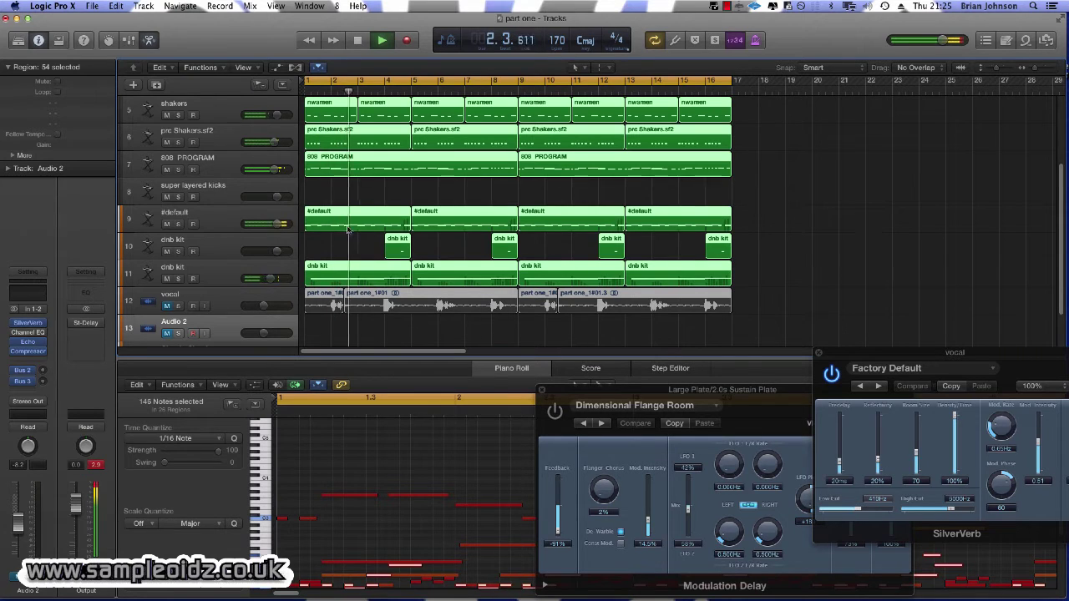
click(212, 265)
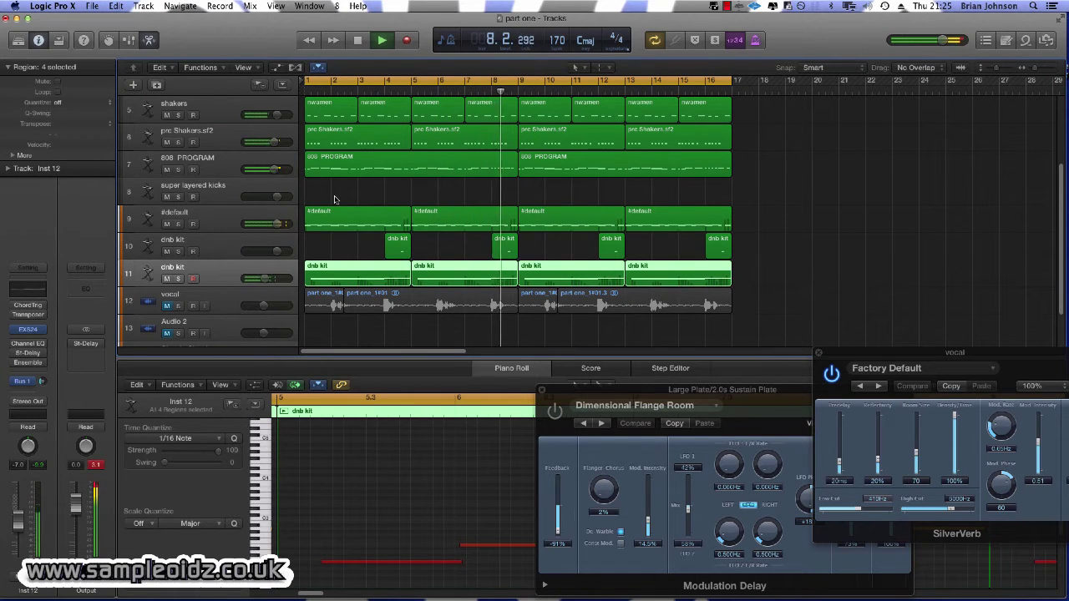
scroll(304, 237, down, 2)
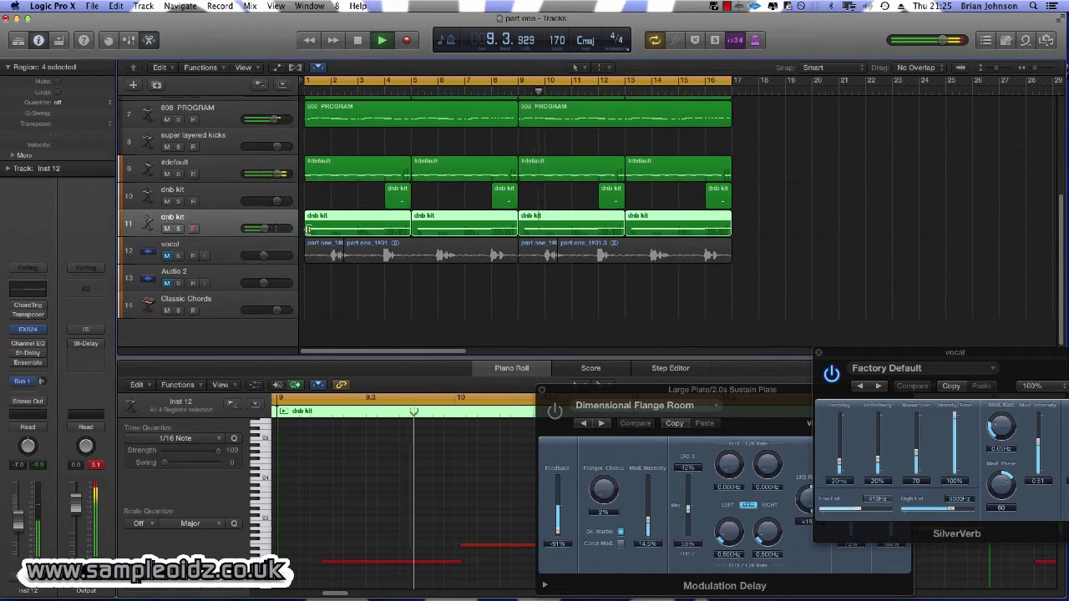
key(space)
Add a new software instrument track directly below the Audio 2 track.
click(205, 283)
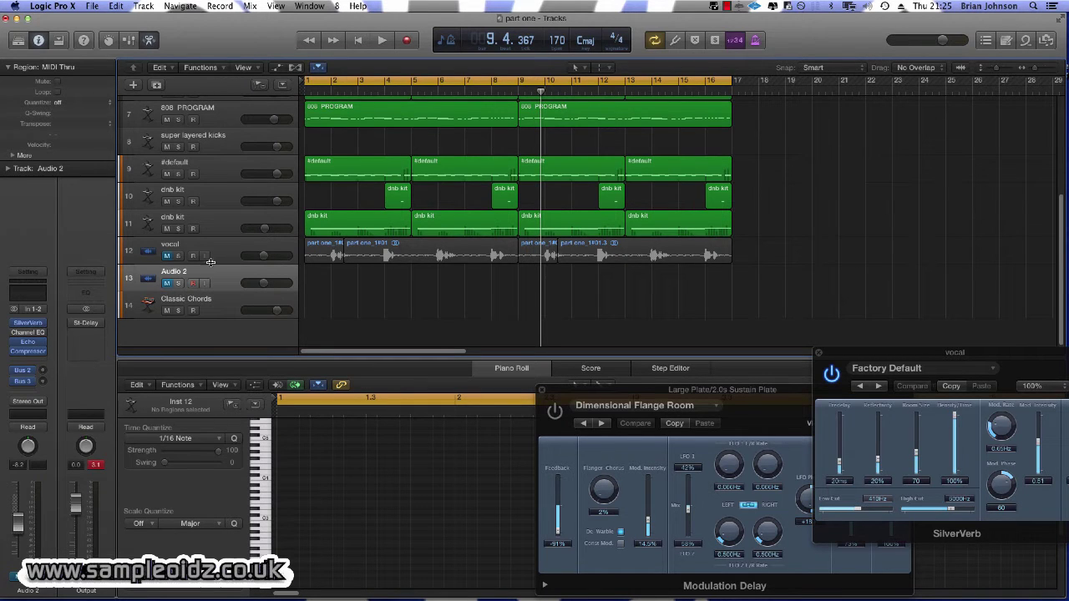
click(209, 69)
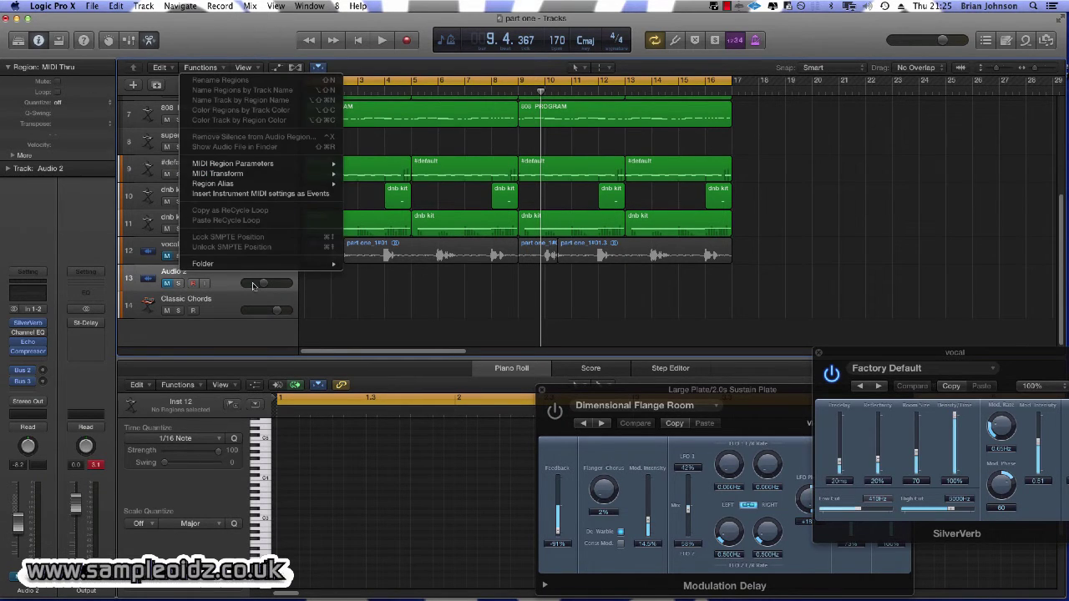
click(206, 68)
click(206, 69)
click(207, 68)
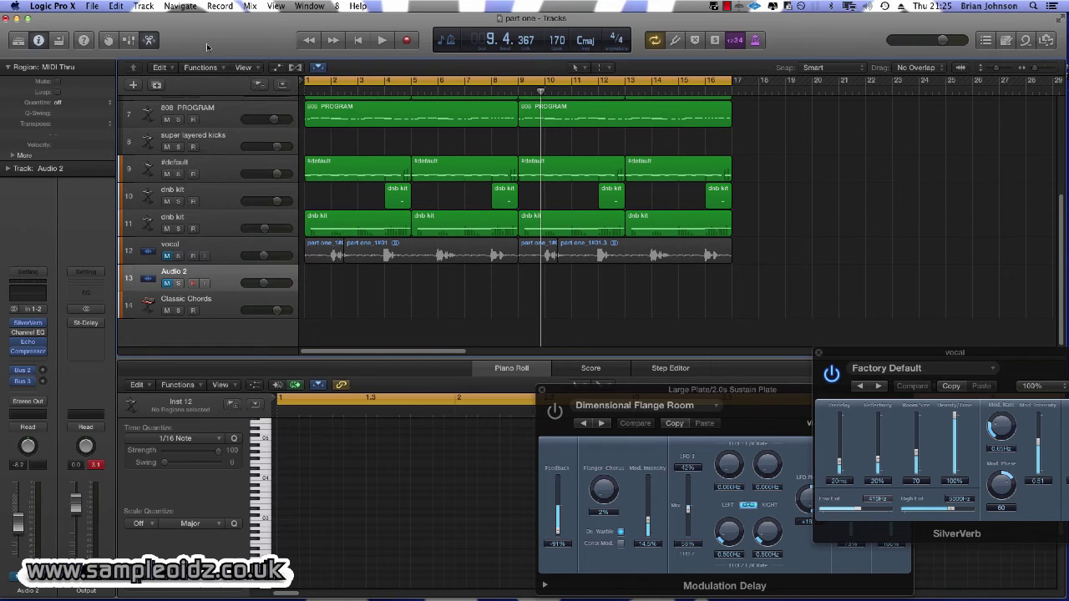
click(233, 6)
mouse_move(143, 6)
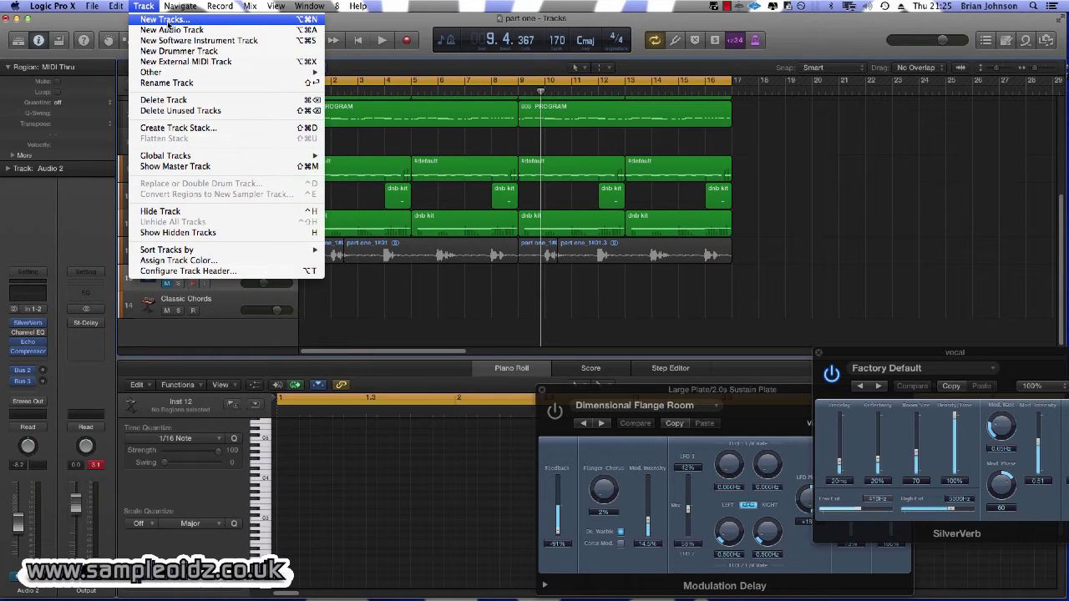
click(170, 40)
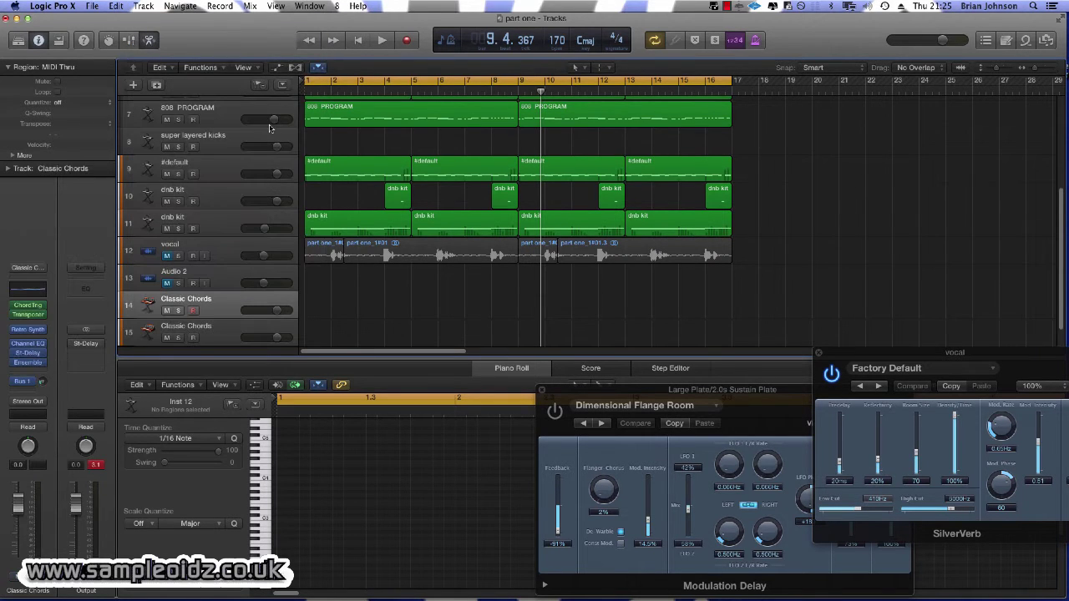
Replace Retro Synth with the EXS24 sampler on the new instrument track and move its window clear of the track headers.
click(29, 330)
mouse_move(101, 390)
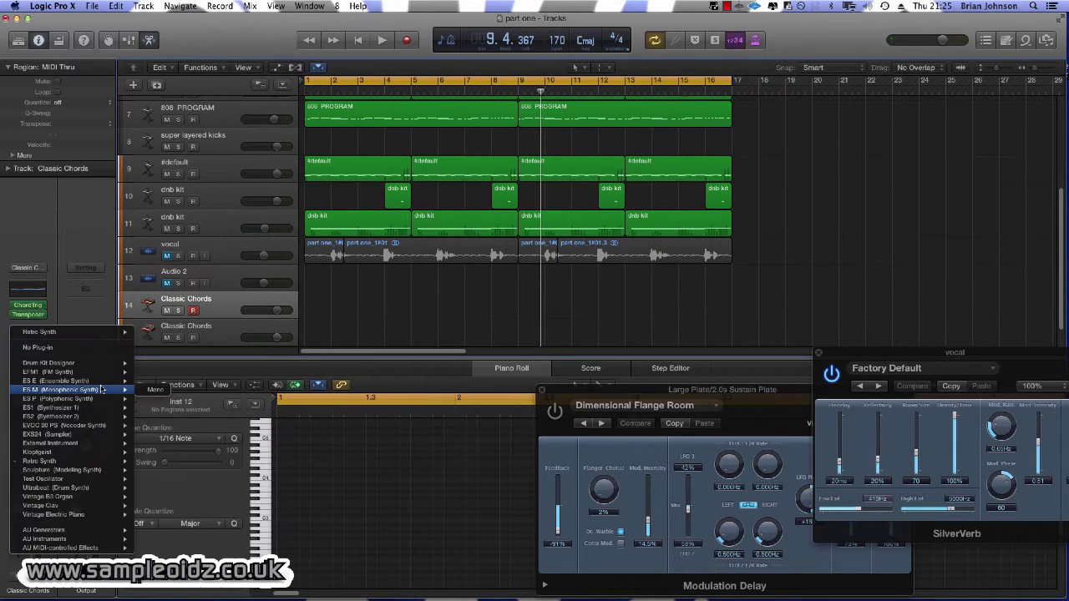
mouse_move(87, 435)
click(159, 443)
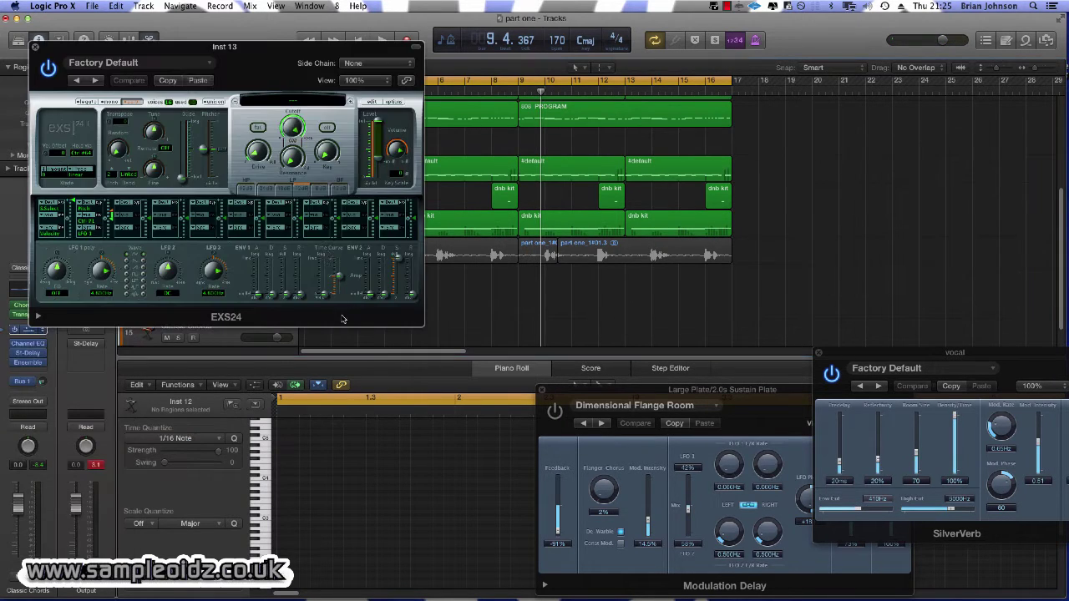
click(294, 102)
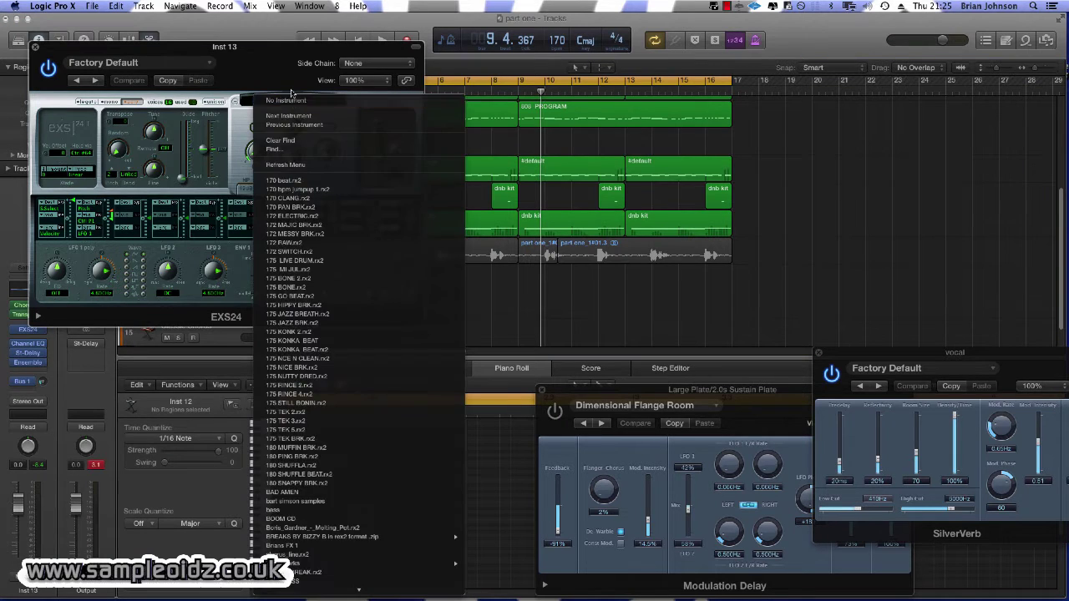
click(292, 90)
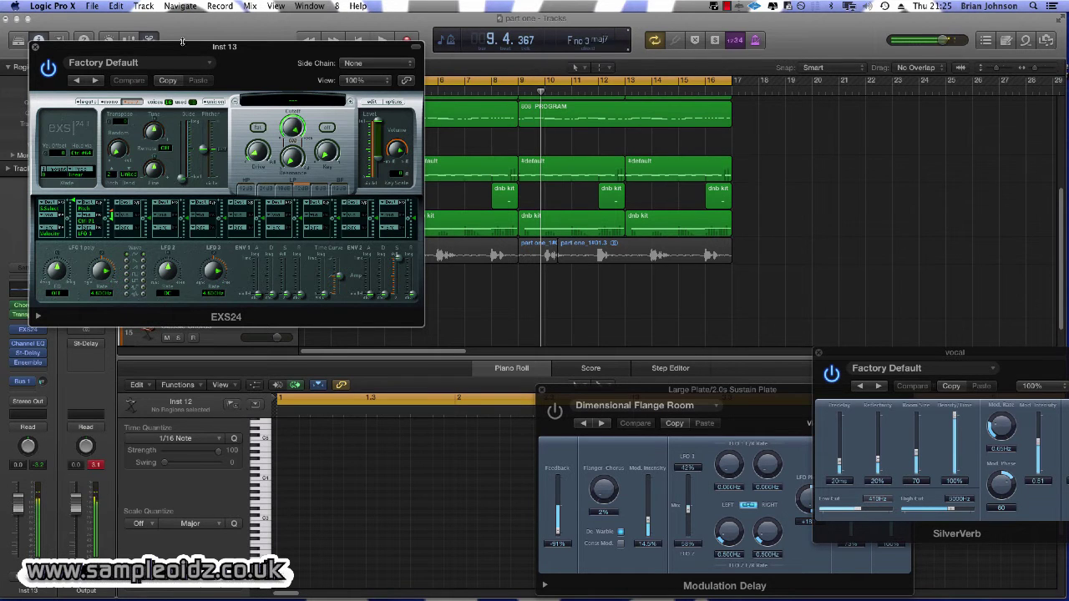
drag(166, 47, 551, 89)
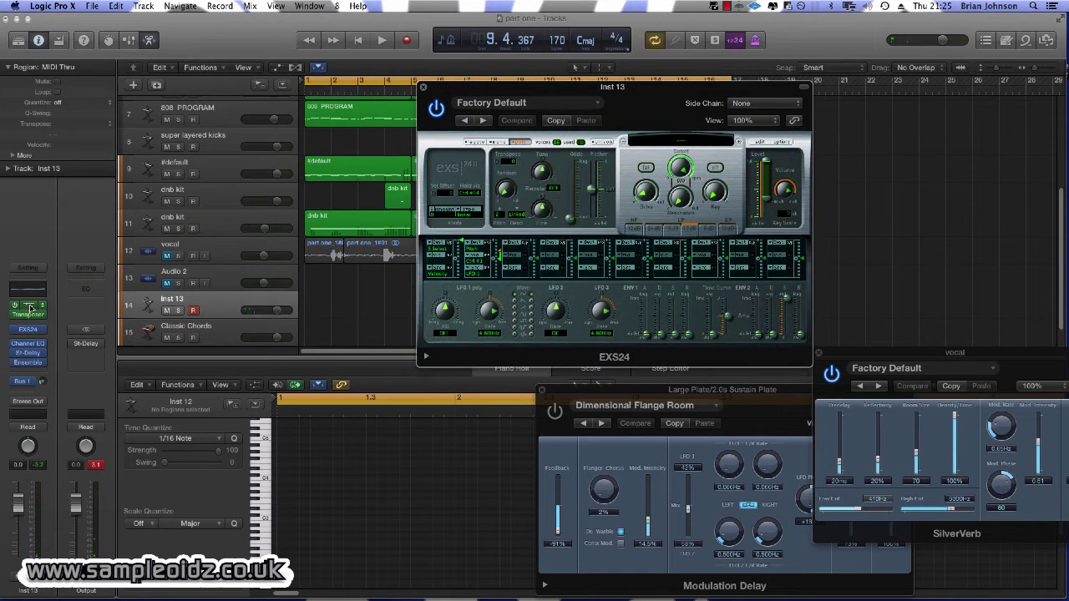
Open the EXS24 instrument editor for the Inst 13 track with a new empty instrument.
click(17, 386)
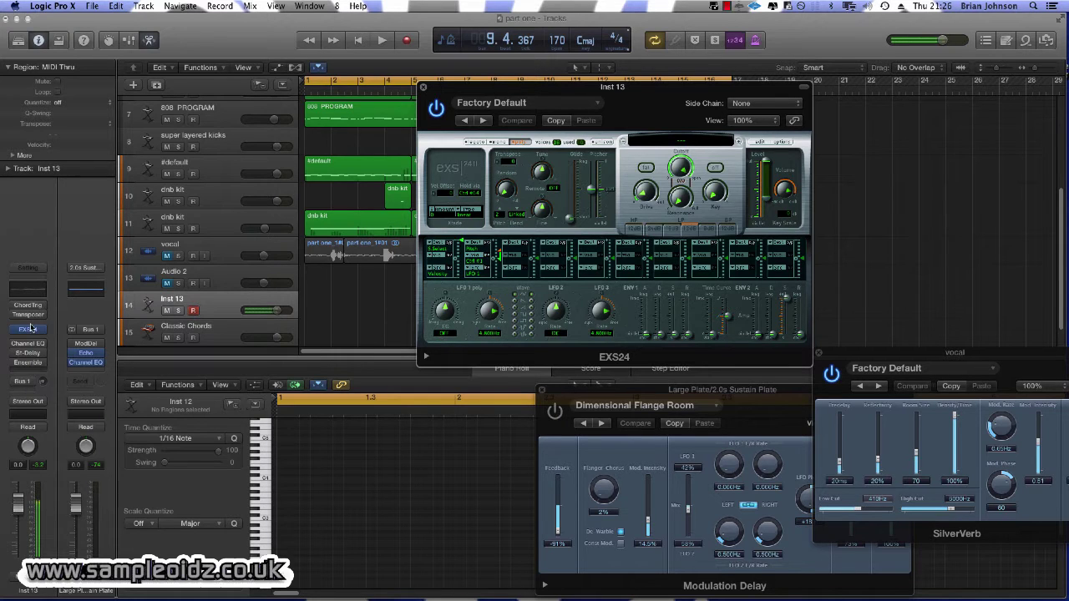
click(654, 147)
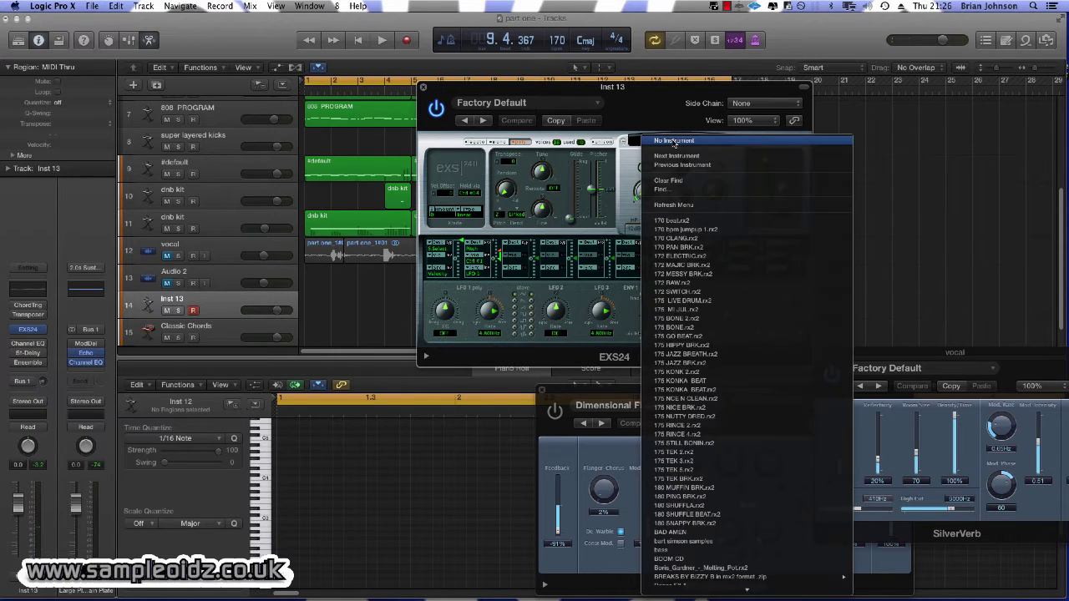
click(725, 122)
click(760, 143)
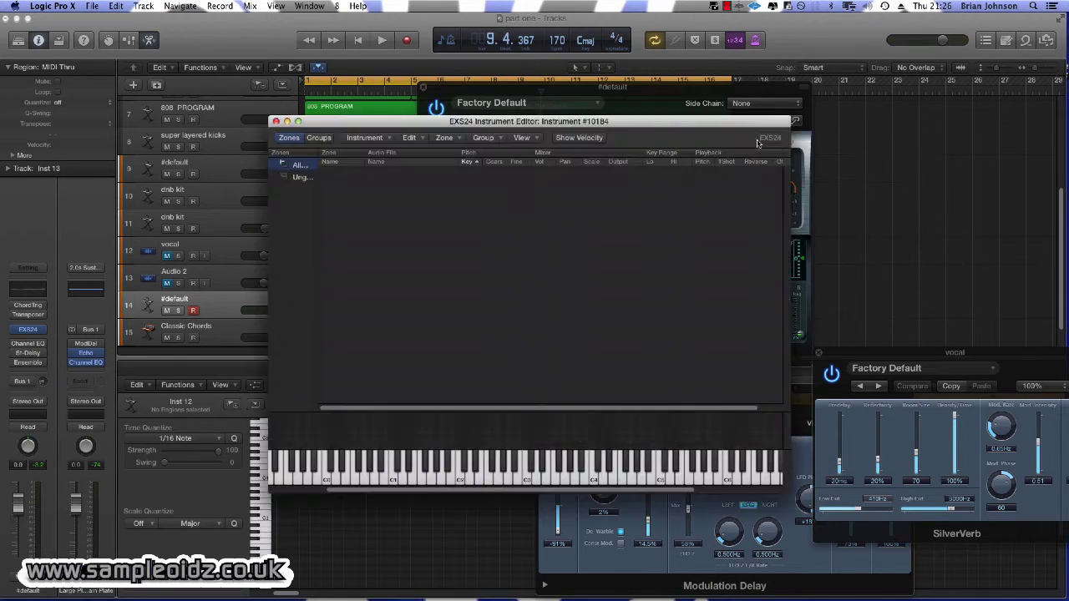
Add a new empty zone to the sampler instrument.
click(439, 137)
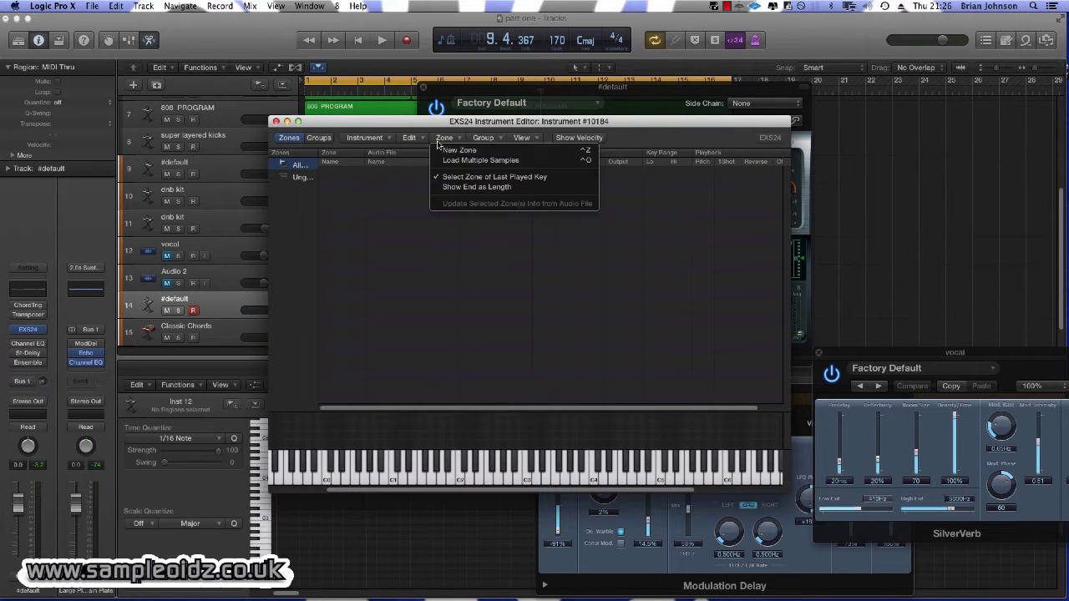
click(439, 149)
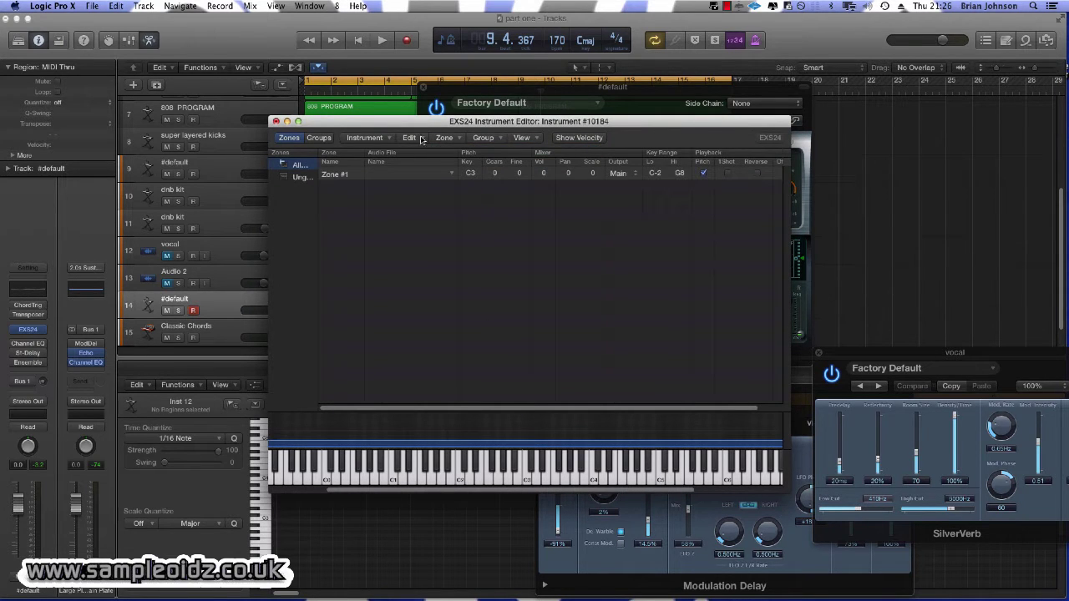
click(446, 137)
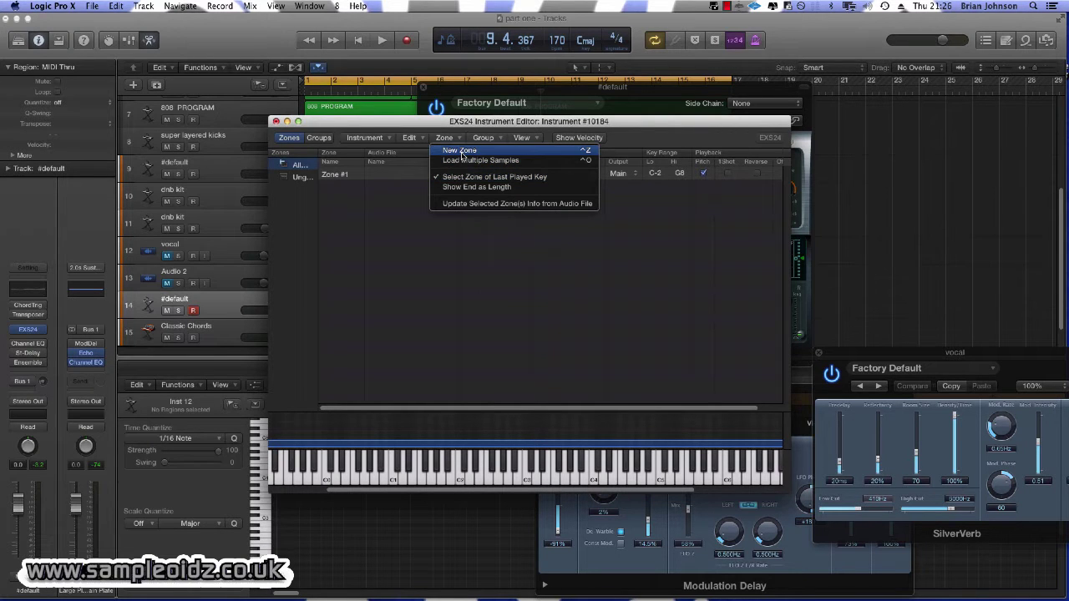
click(400, 221)
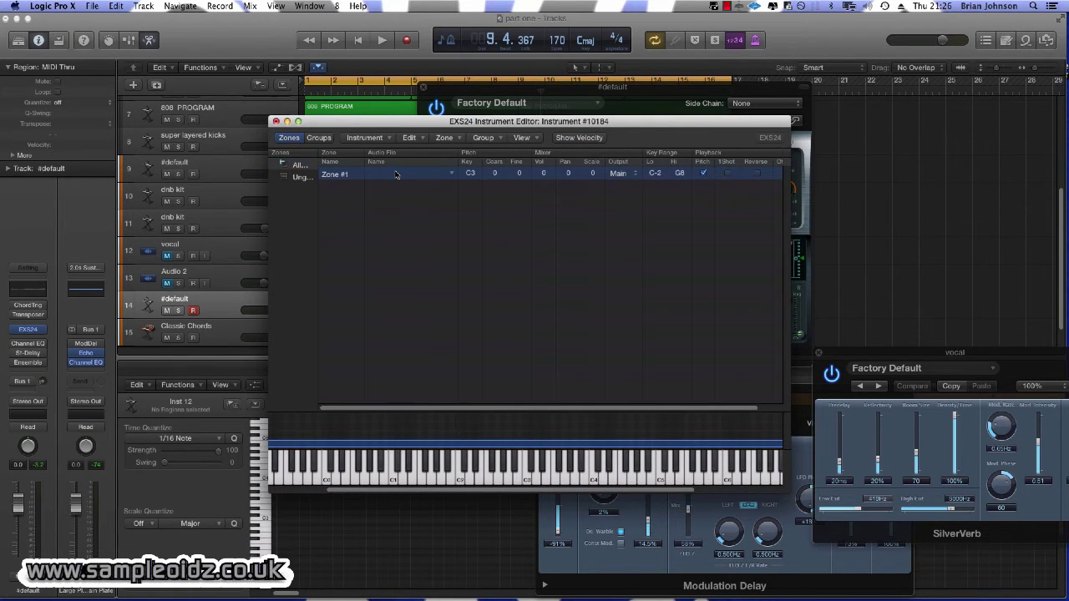
Browse for zone 1's audio file in the ++SOUNDS folder on the BIZZY B LIBRARY 2011 drive.
double_click(396, 174)
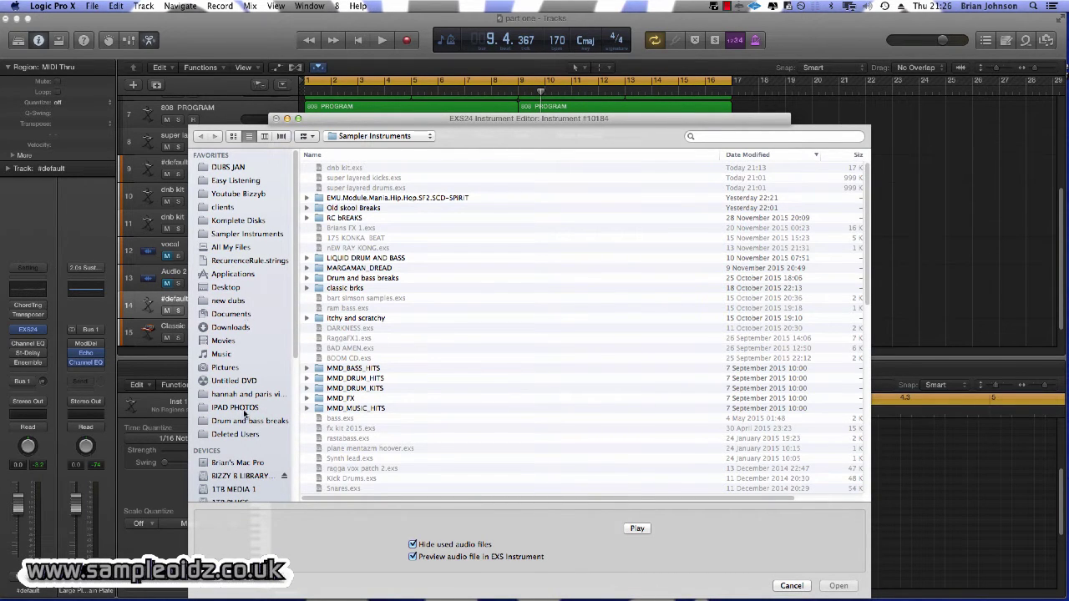
click(238, 476)
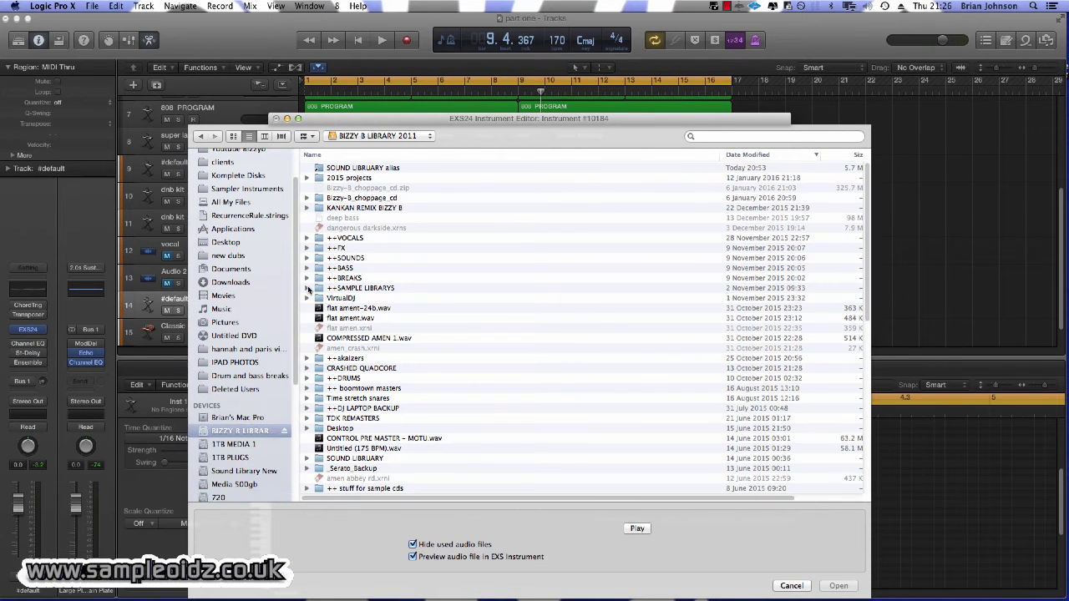
click(353, 258)
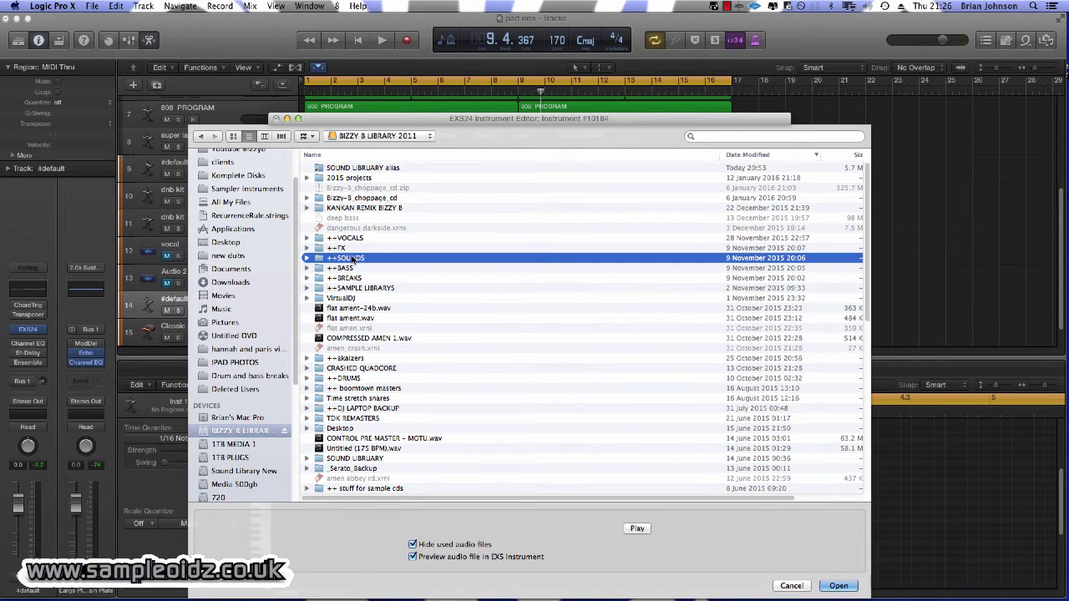
double_click(353, 259)
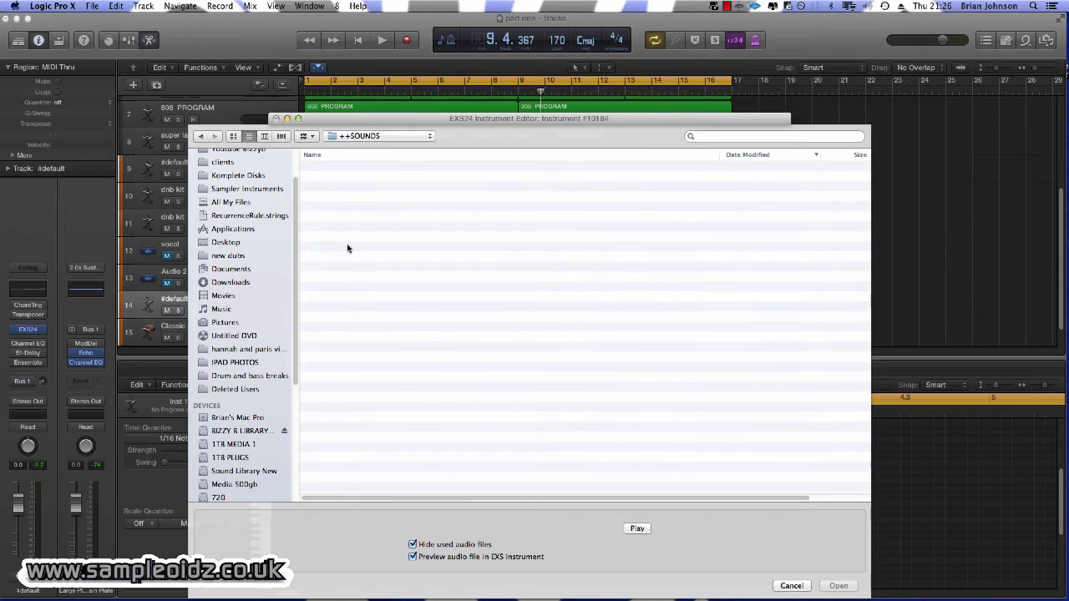
Expand the Mac subfolder of the Total_Jd800 sample folder.
scroll(370, 278, down, 4)
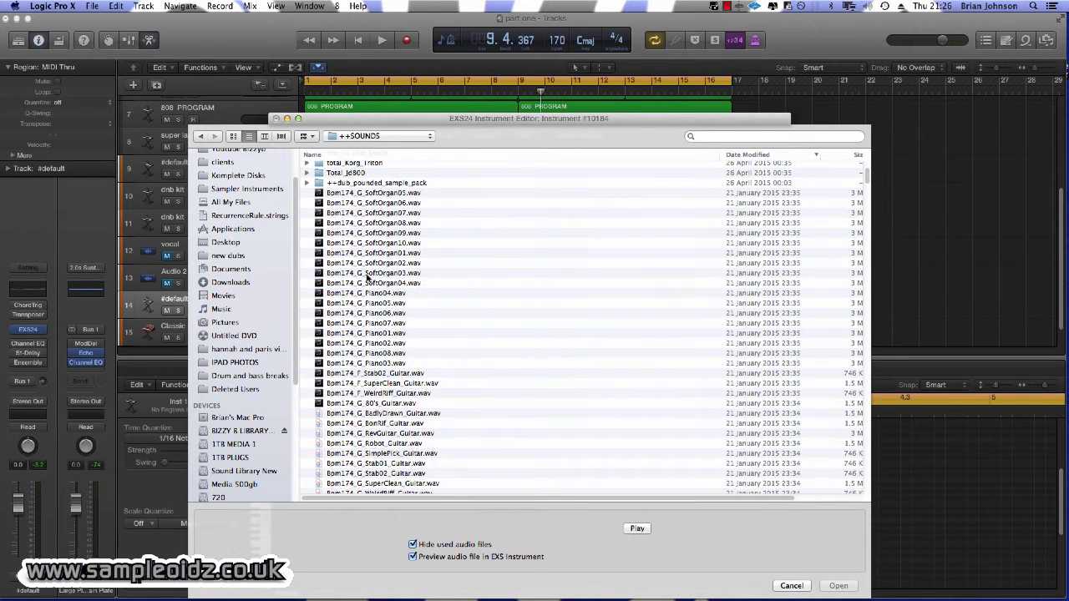
scroll(370, 279, up, 4)
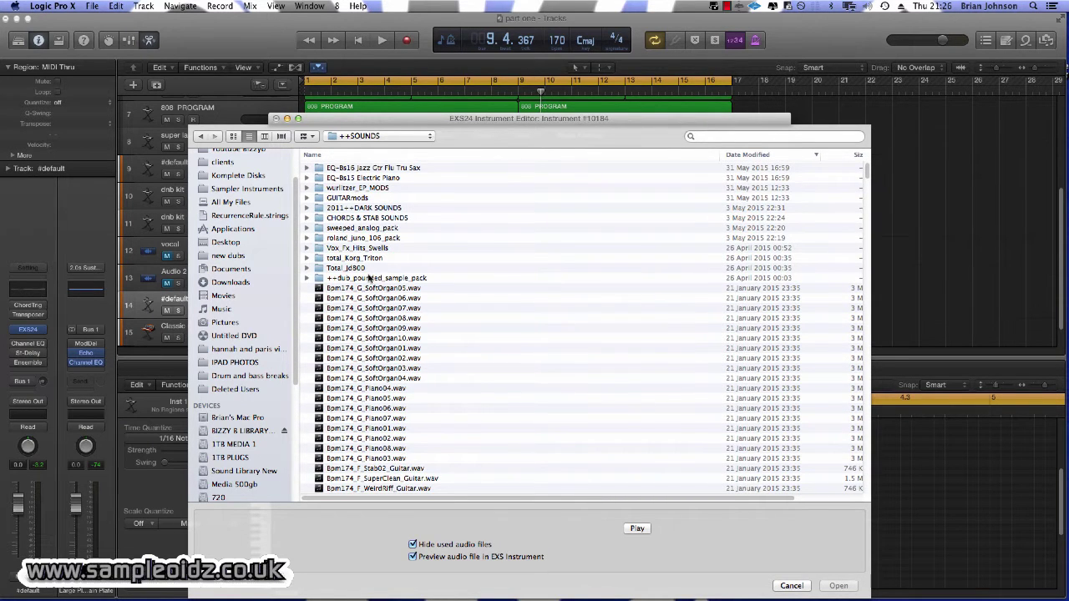
scroll(370, 279, down, 5)
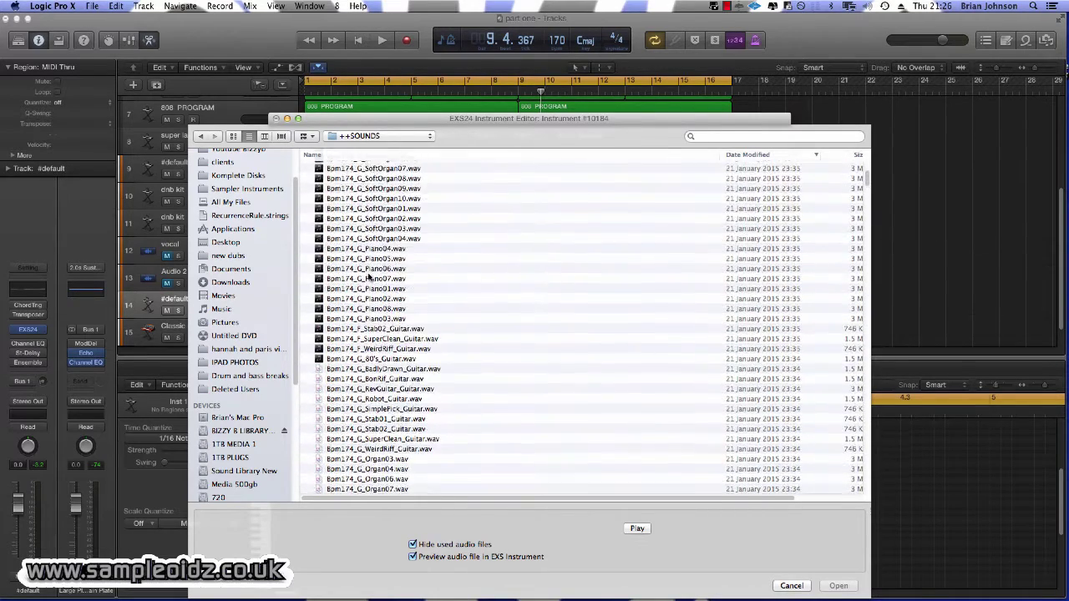
scroll(368, 278, up, 5)
click(308, 268)
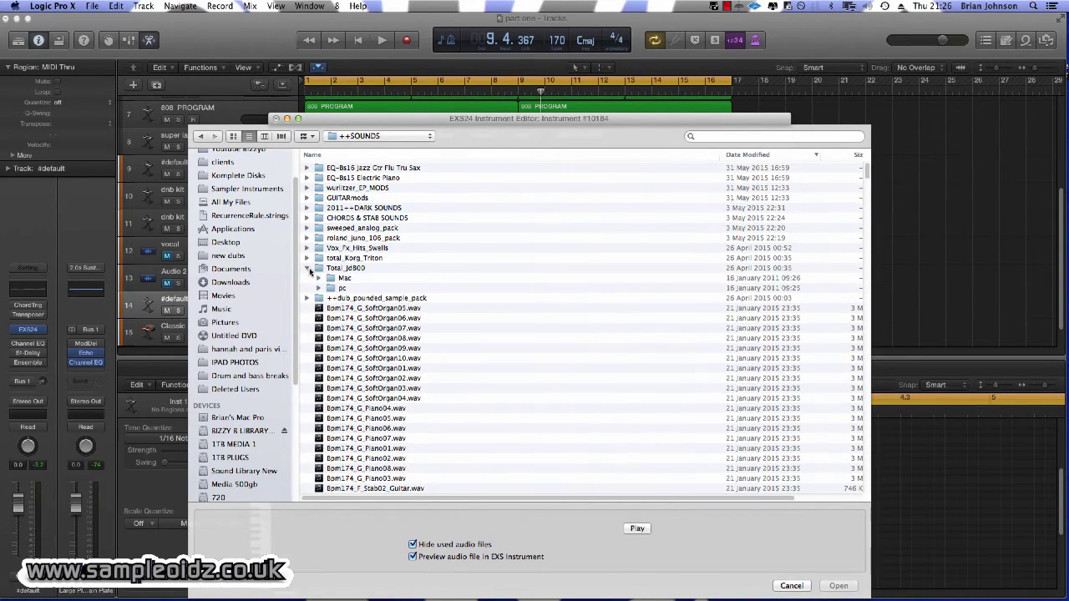
click(341, 279)
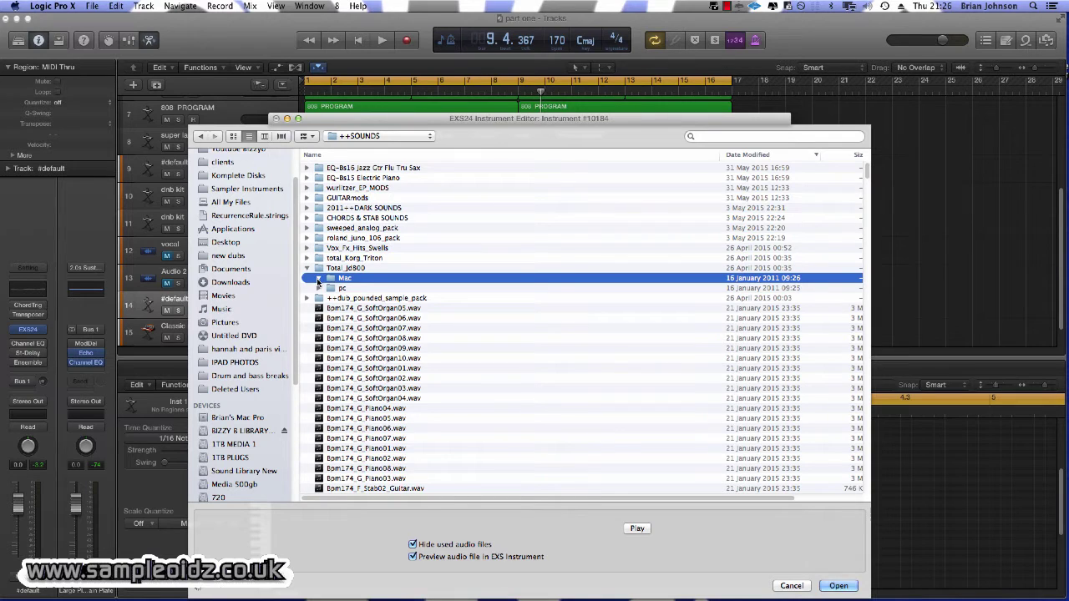
click(319, 278)
Audition jd8151.aif, jd8149.aif, jd8148.aif and jd8146.aif, and load jd8146.aif into zone 1.
scroll(351, 284, down, 15)
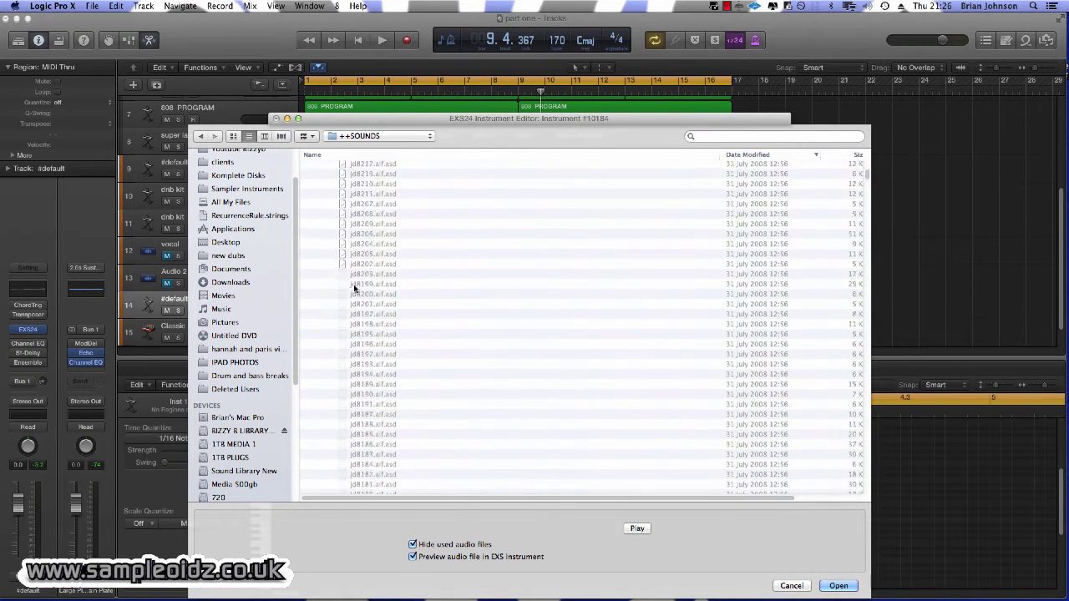
scroll(357, 286, down, 20)
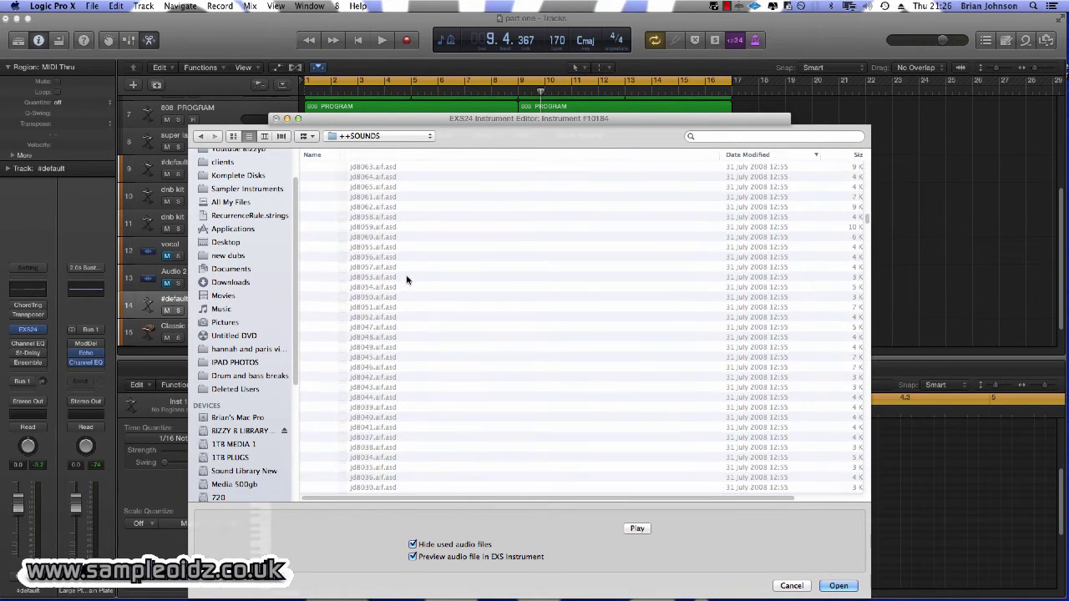
scroll(416, 242, down, 20)
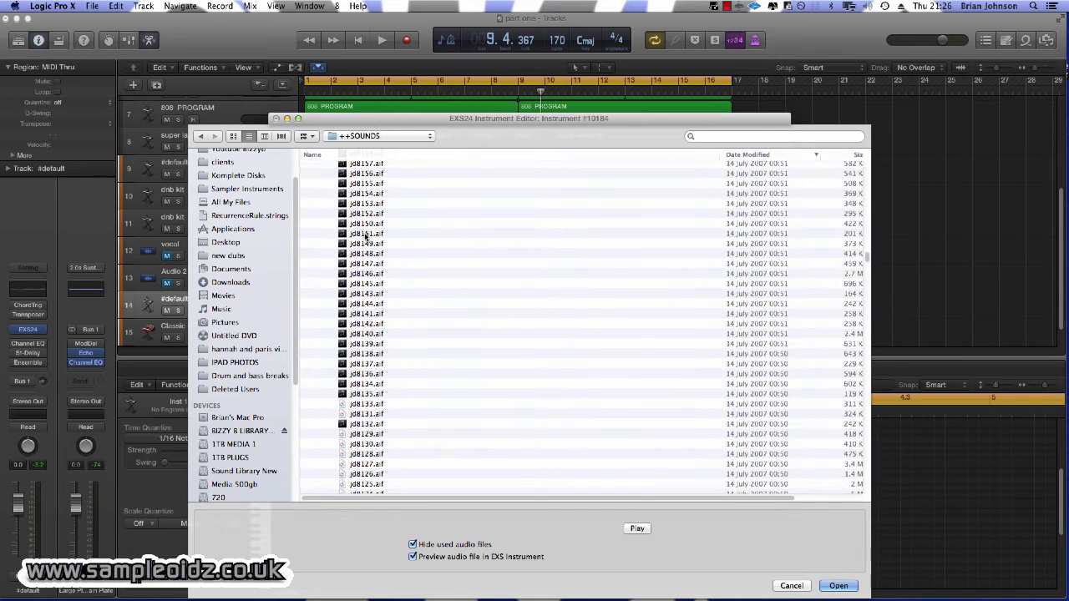
click(365, 235)
click(636, 529)
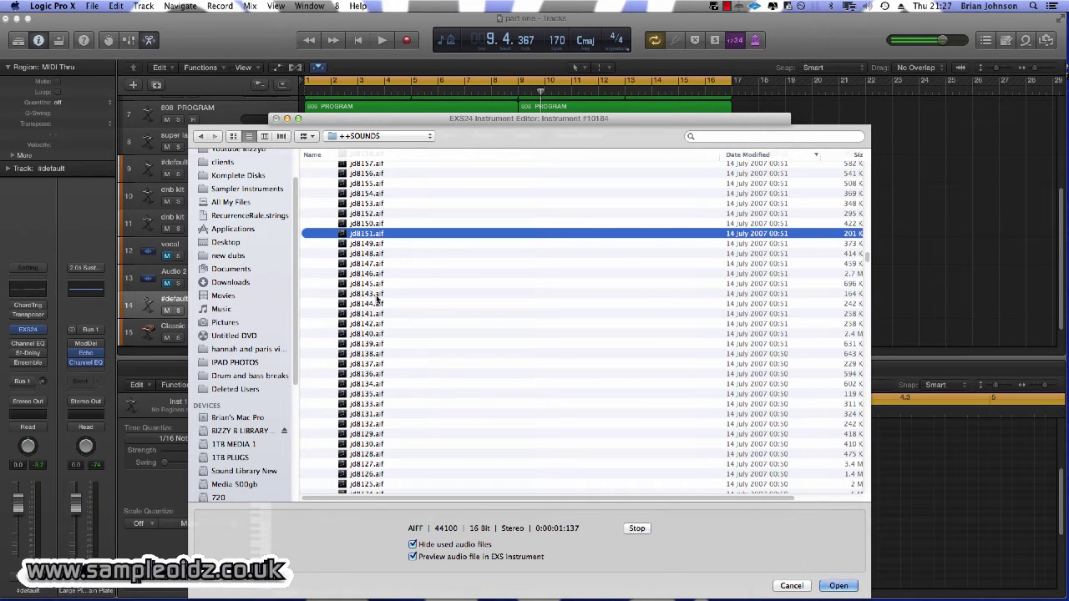
click(368, 244)
click(368, 254)
click(366, 274)
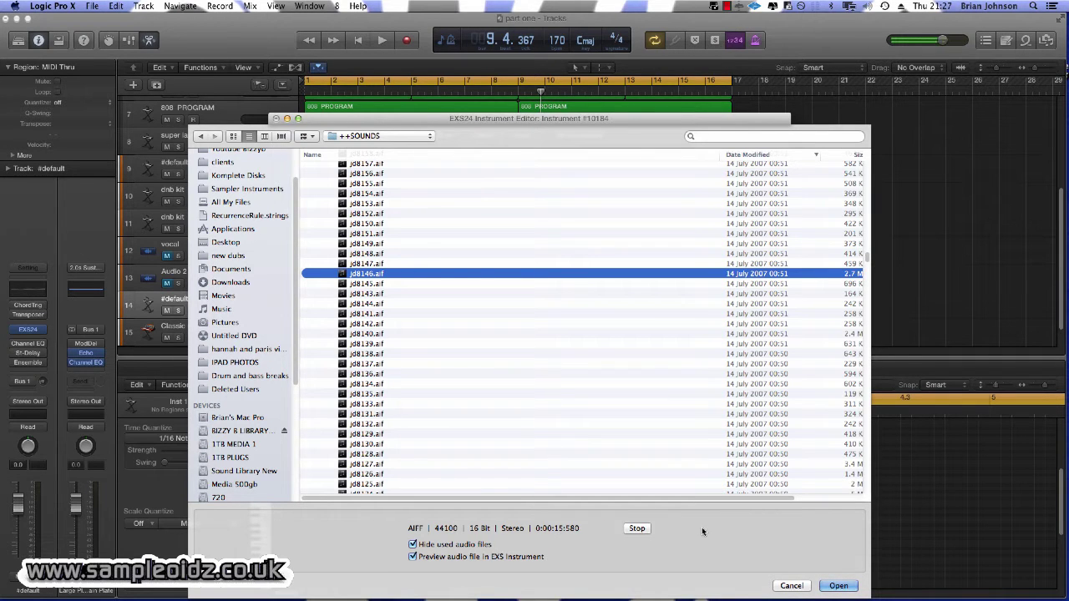
click(837, 587)
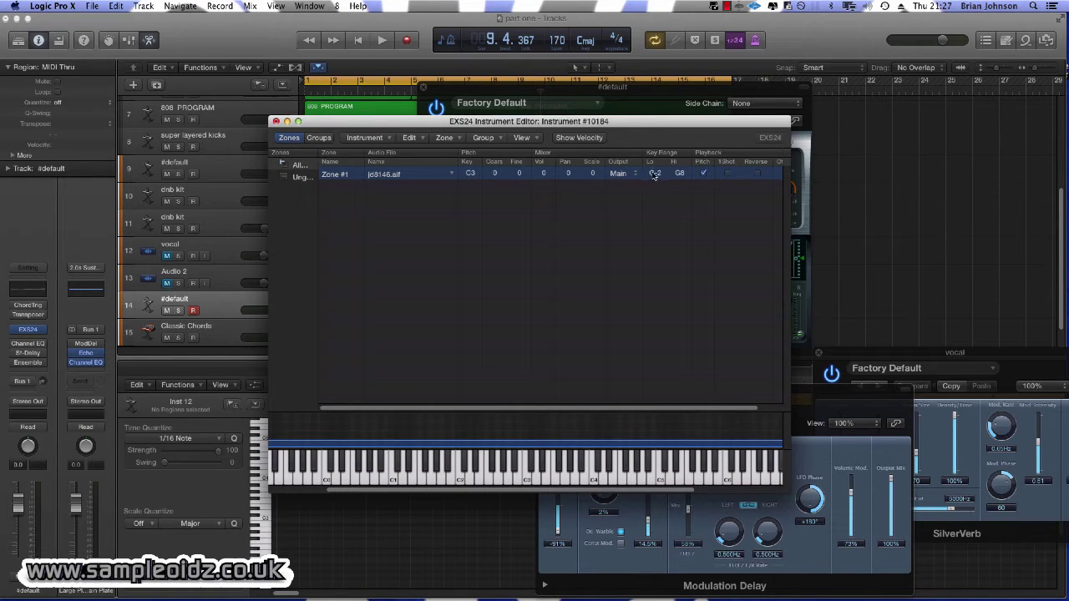
Set zone 1's lowest key to C3 and its root pitch key to C2.
drag(655, 174, 657, 145)
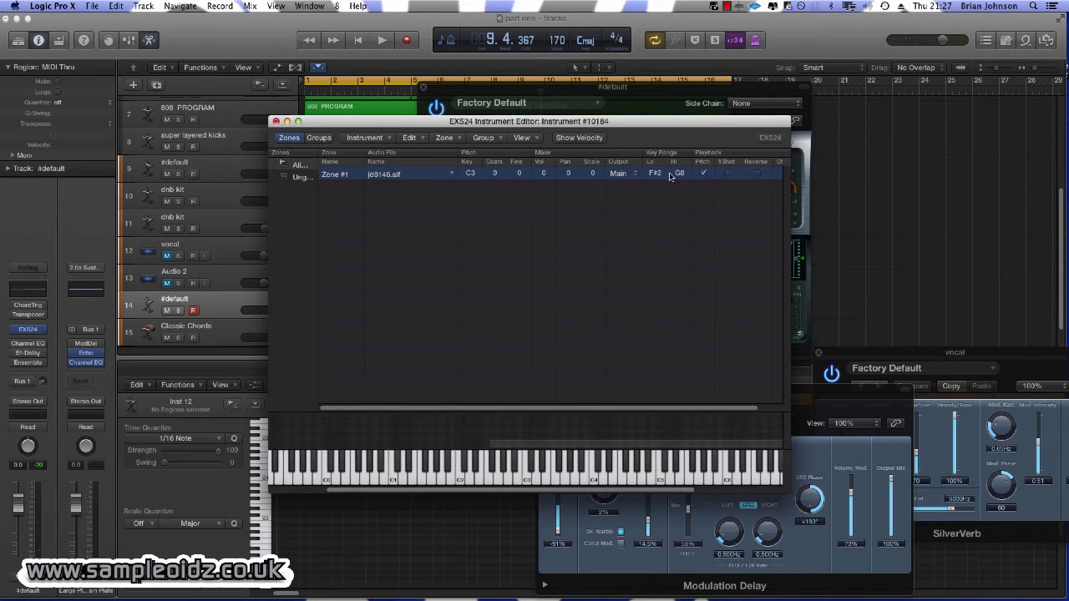
drag(654, 173, 655, 164)
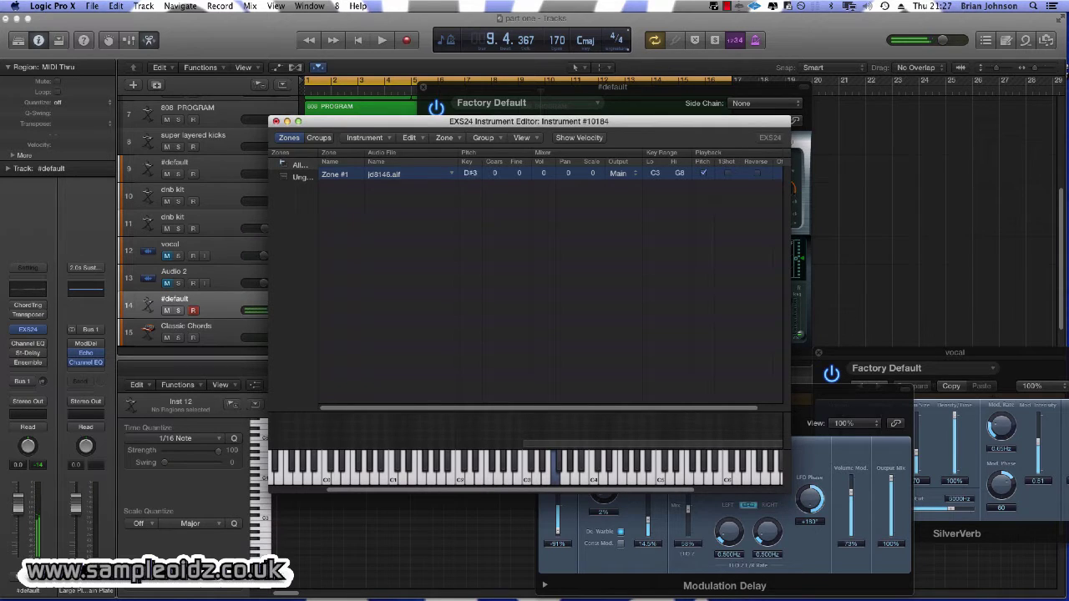
drag(476, 167, 470, 167)
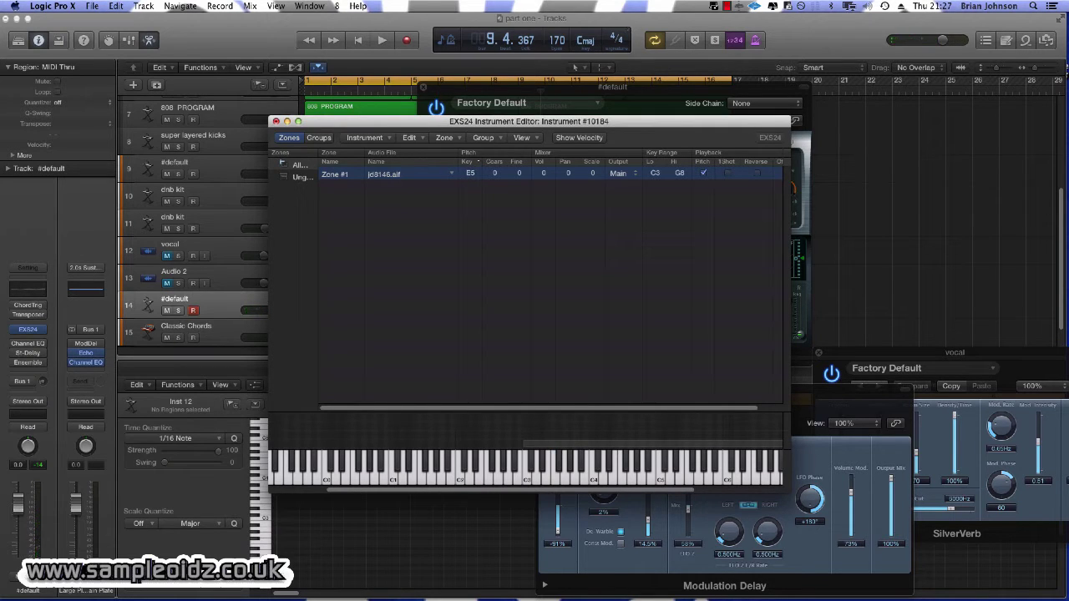
double_click(475, 172)
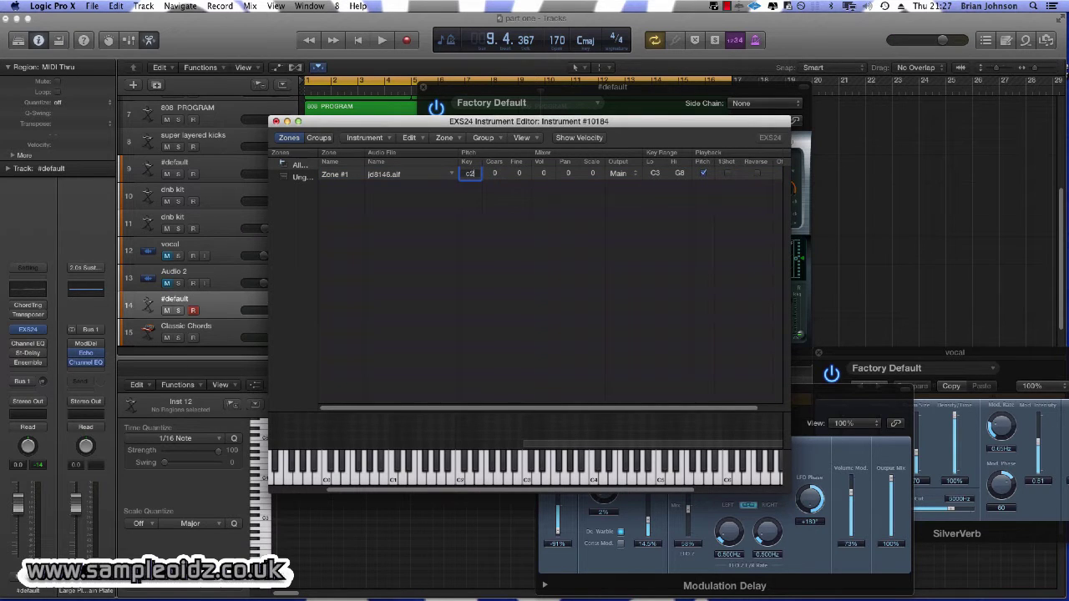
key(Return)
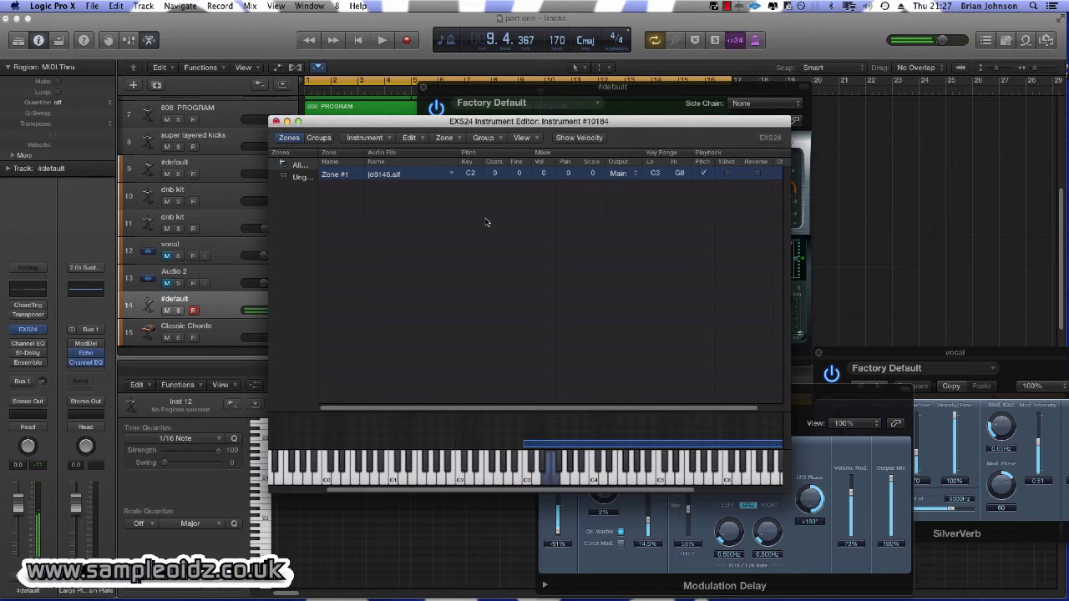
click(525, 445)
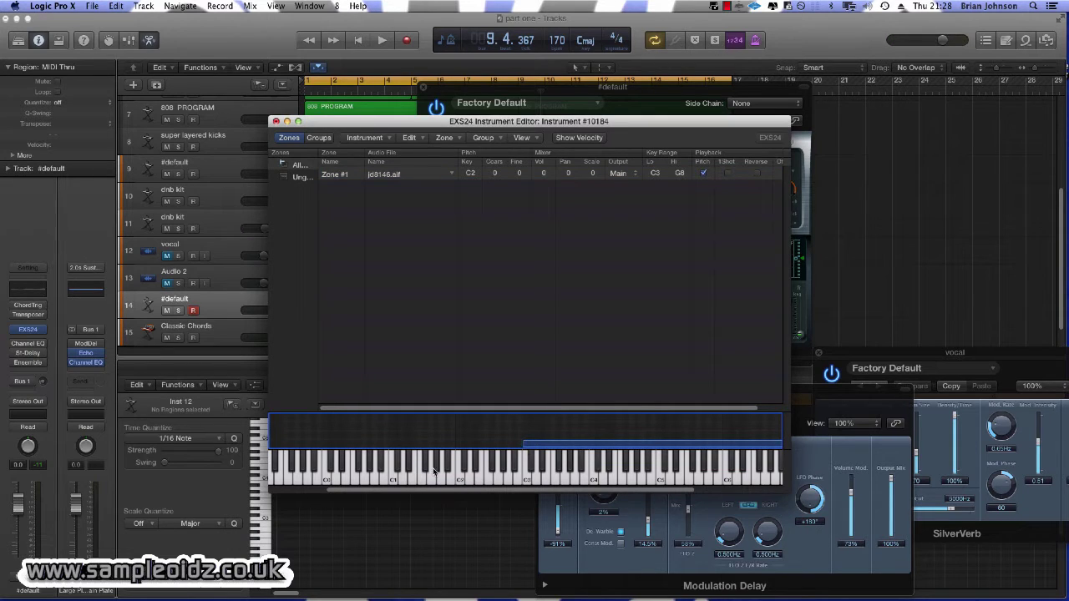
Add a second zone and open the audio file chooser for it.
click(446, 140)
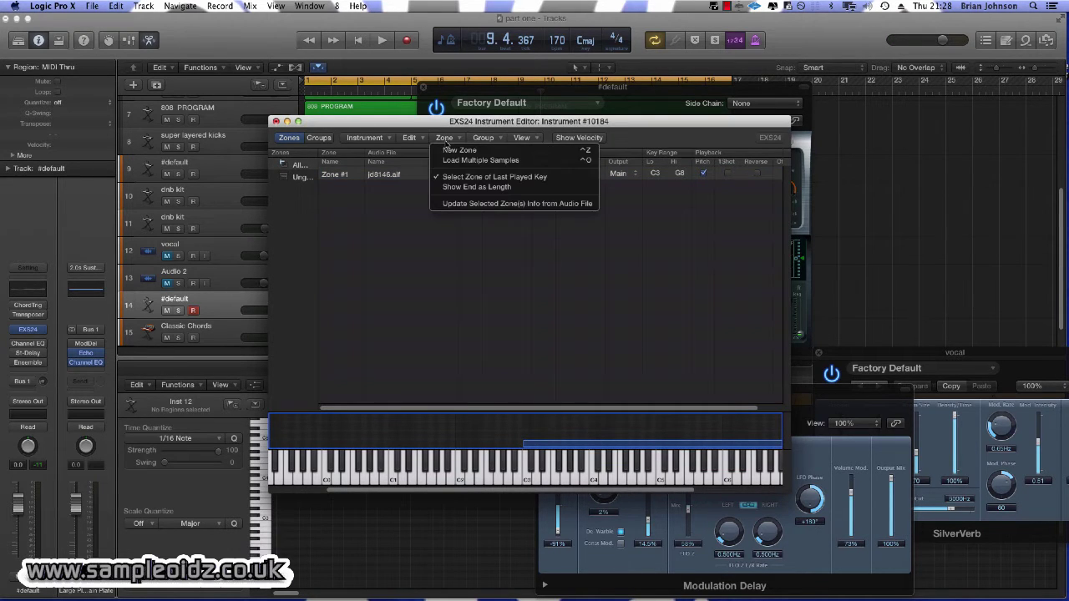
click(447, 150)
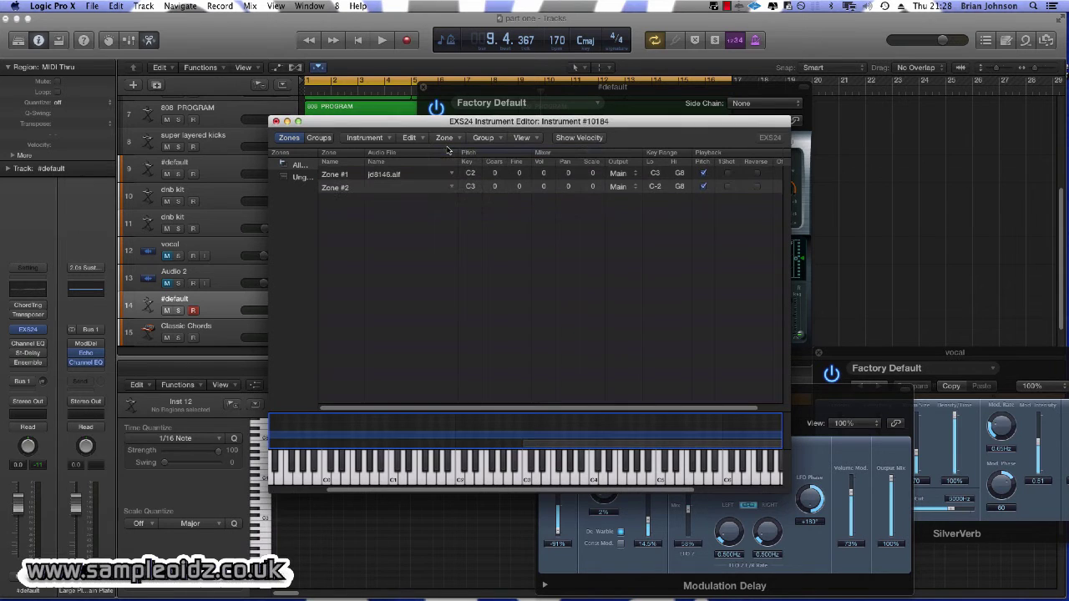
double_click(400, 188)
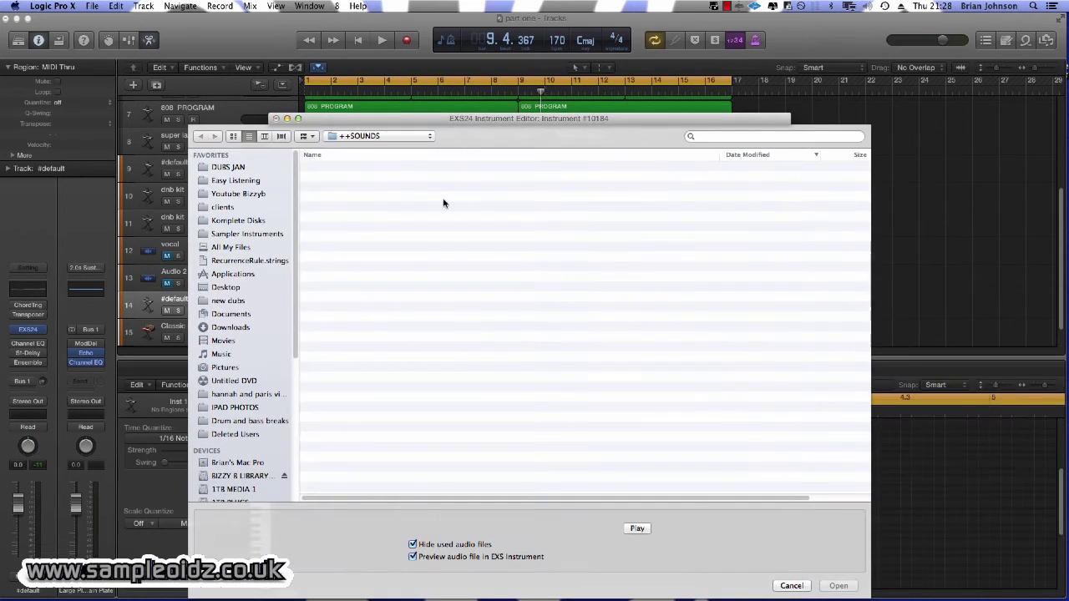
Audition So Good.aif from the ++SOUNDS folder and load B&W Movie.aiff into zone 2.
scroll(413, 337, down, 20)
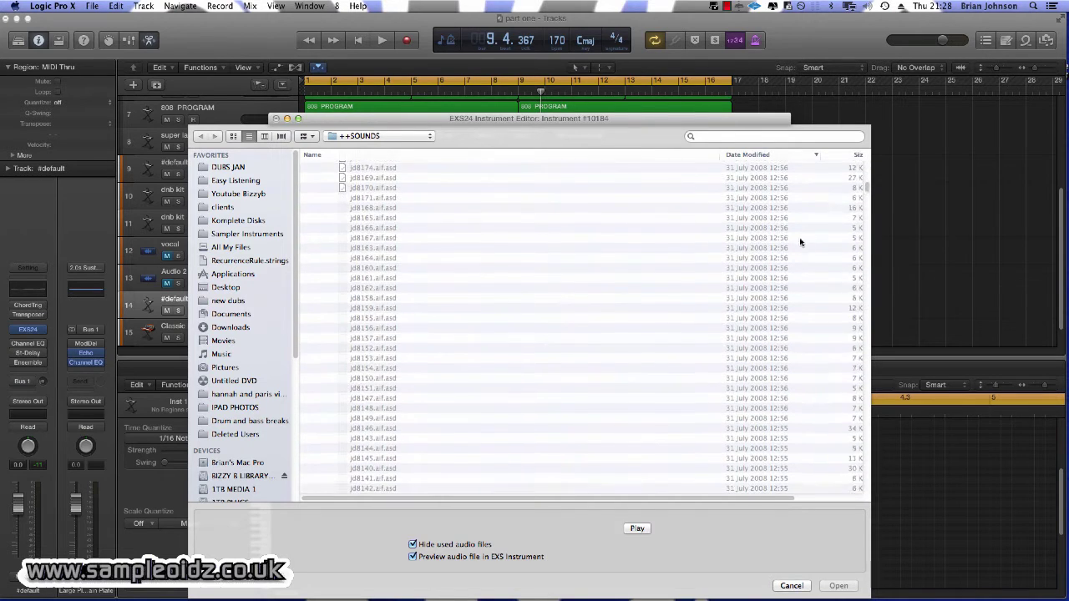
scroll(865, 381, down, 15)
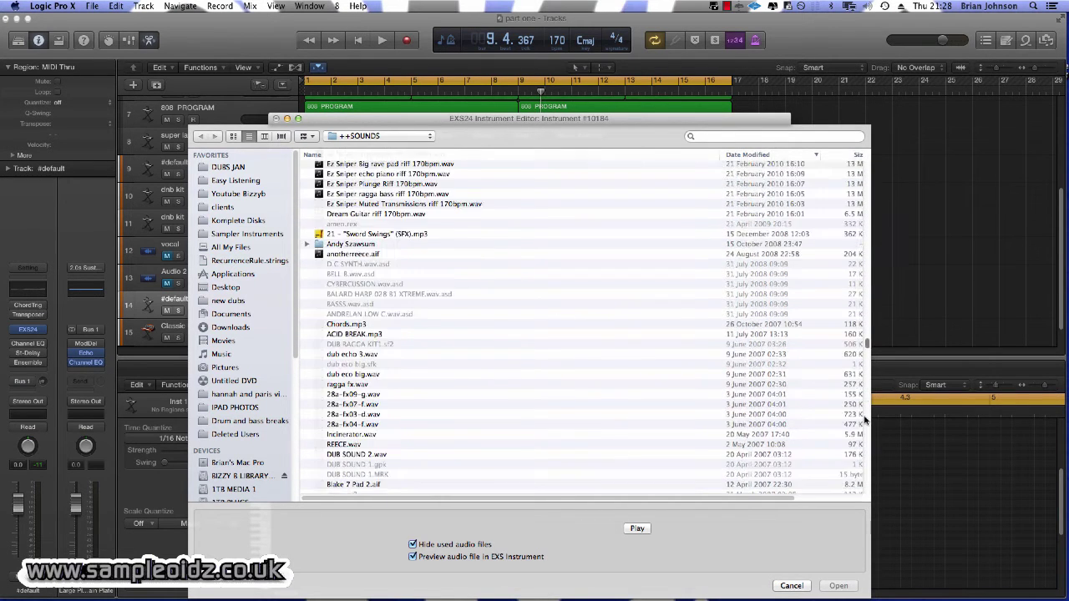
click(420, 302)
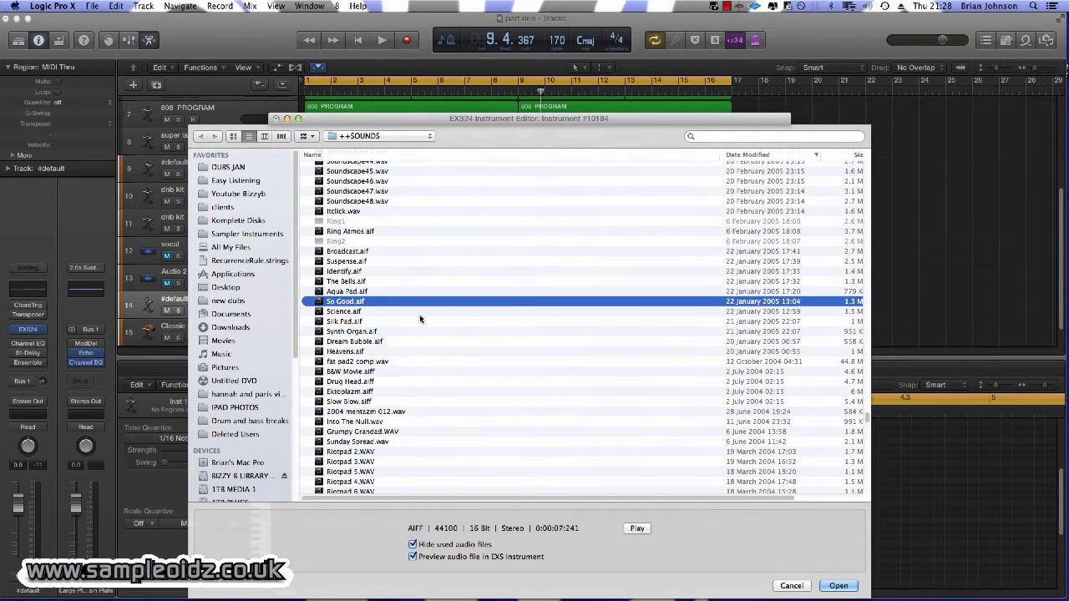
click(640, 529)
click(360, 372)
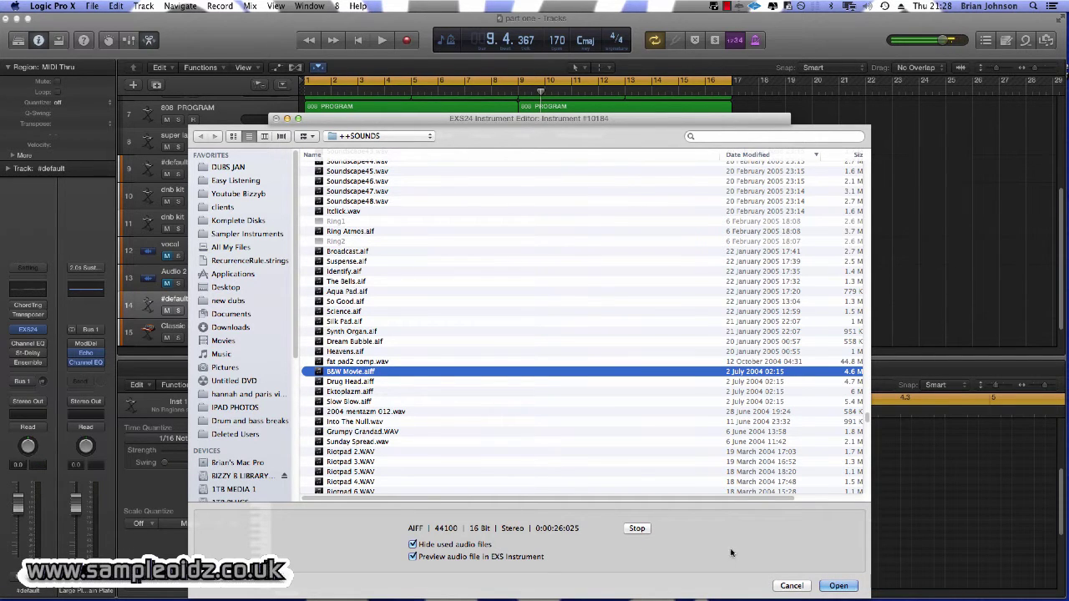
click(838, 586)
Set zone 2's highest key to B2 and its root pitch key to C1.
scroll(710, 446, right, 5)
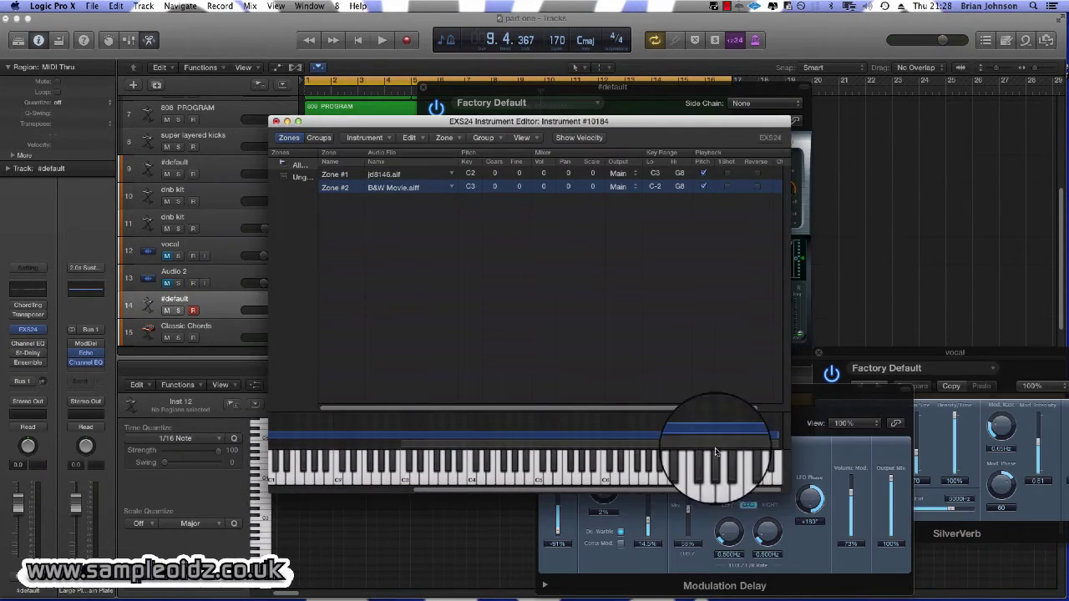
drag(778, 434, 397, 440)
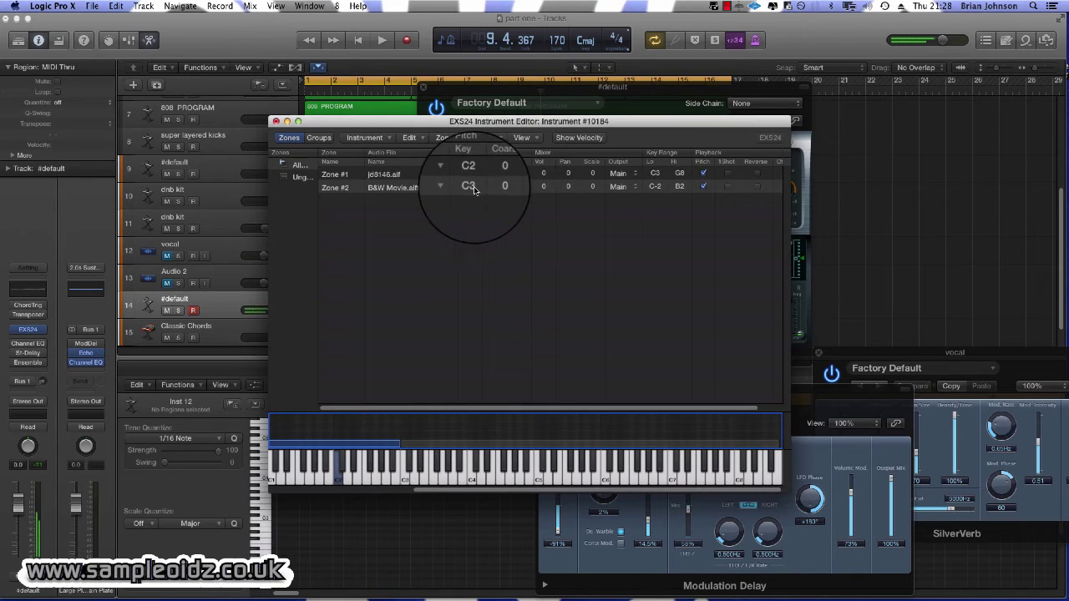
mouse_move(471, 186)
mouse_down()
mouse_move(470, 172)
mouse_move(474, 201)
mouse_up()
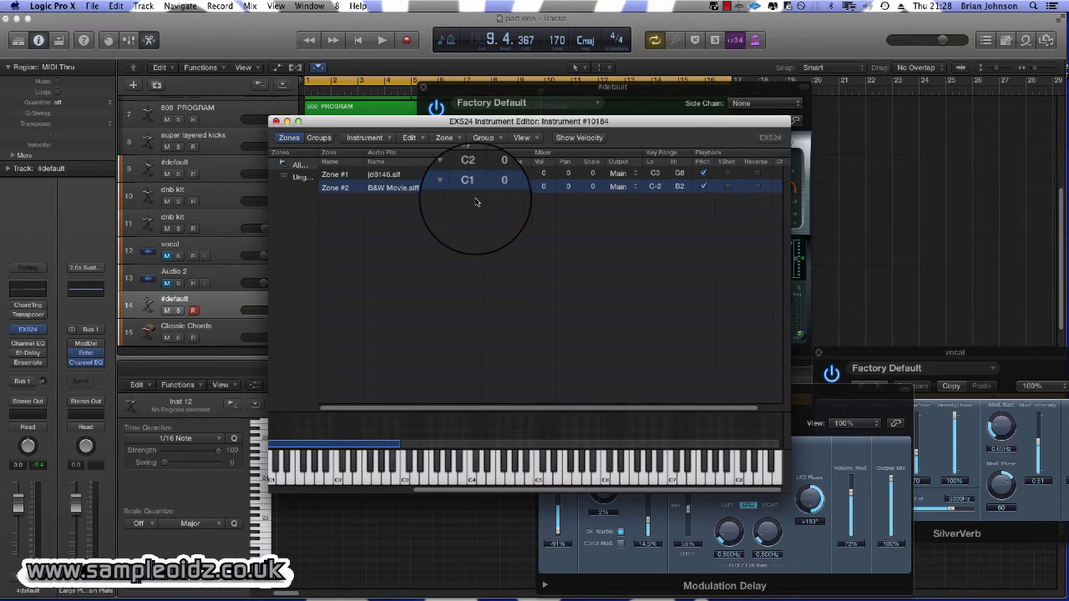
Set zone 1's root pitch key to C4 and compare it with zone 2.
click(473, 482)
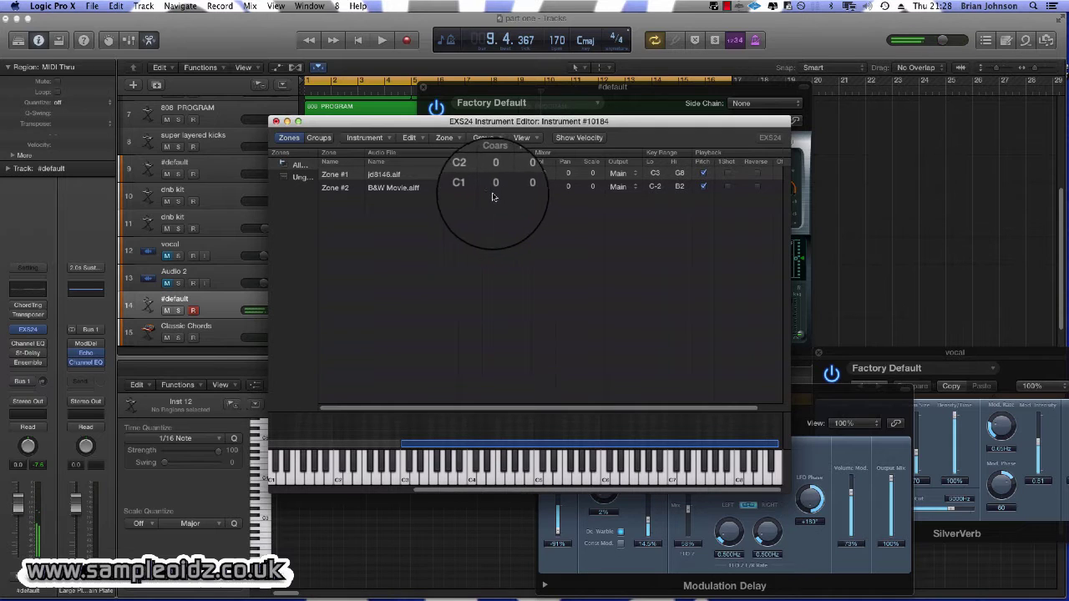
click(476, 173)
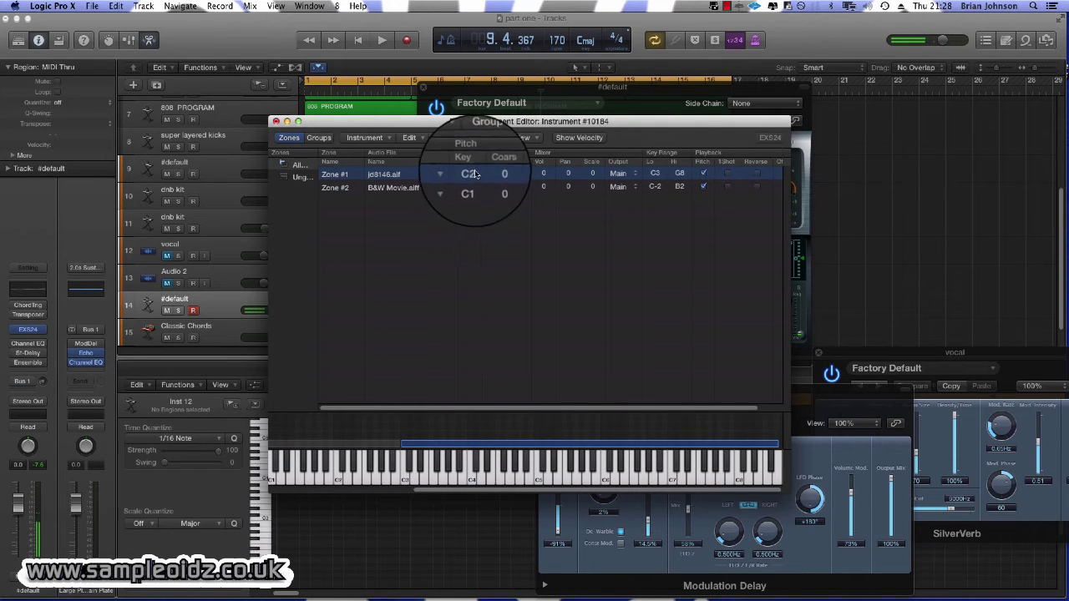
mouse_move(476, 173)
mouse_down()
mouse_move(475, 182)
mouse_move(480, 152)
mouse_move(482, 162)
mouse_up()
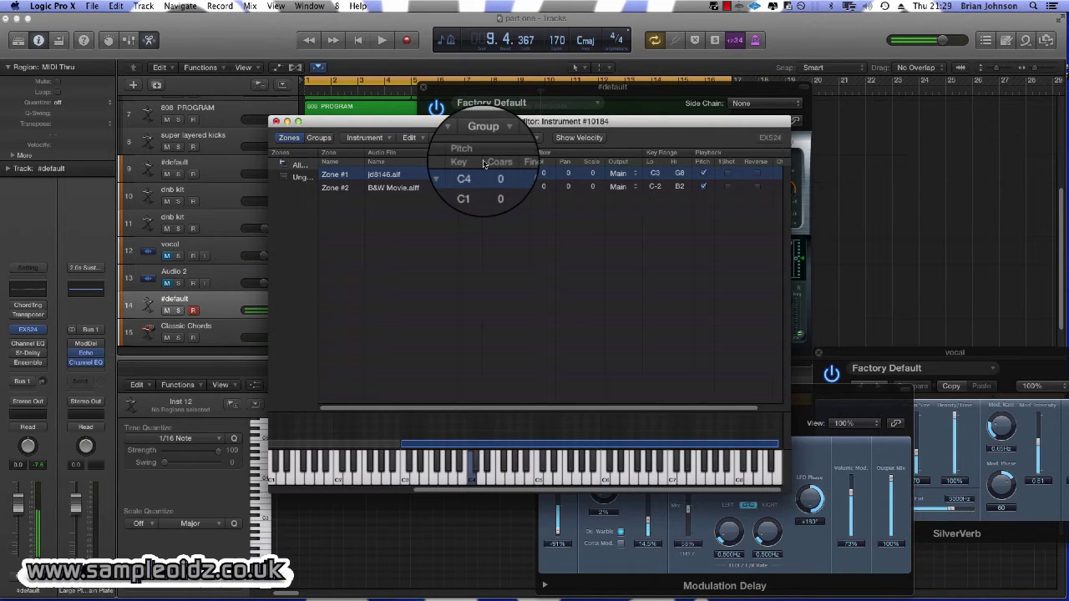
key(Down)
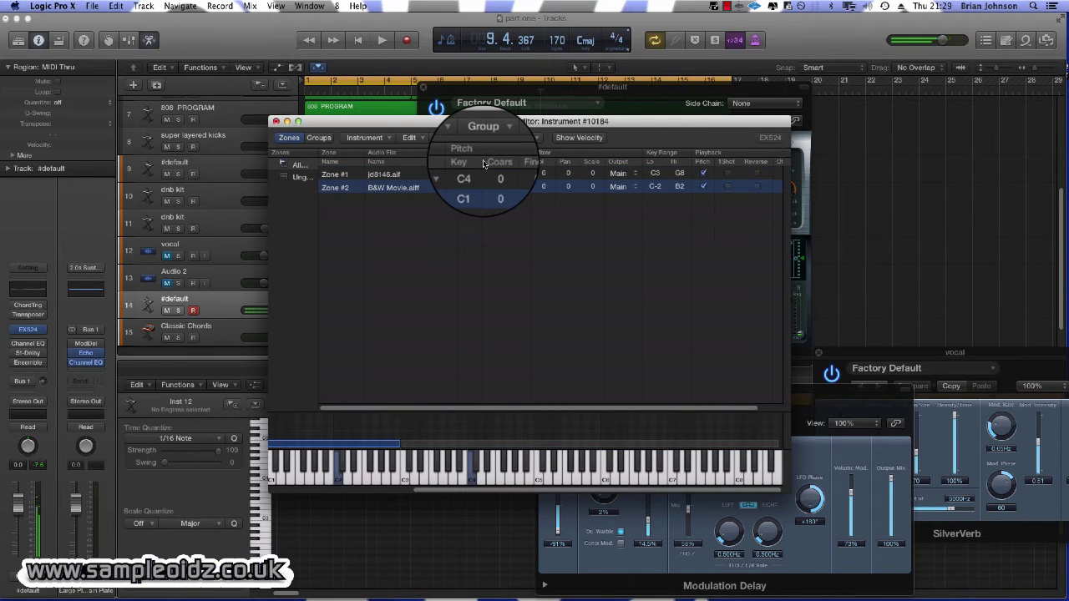
key(Up)
key(Down)
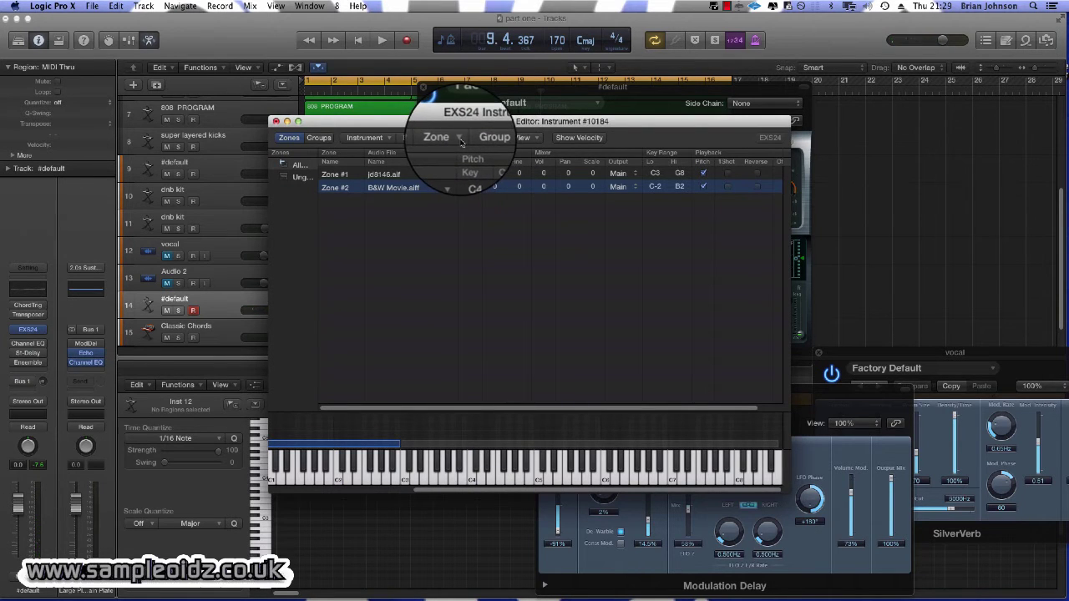
Save the sampler instrument as sstrings in the Sampler Instruments folder.
key(super+s)
text(st)
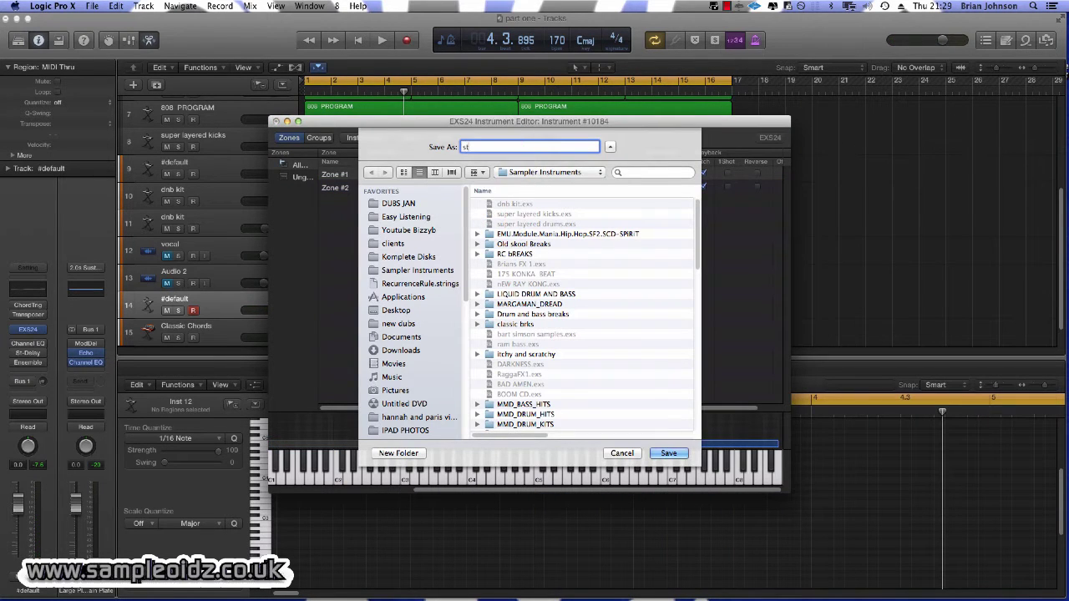
text(strings)
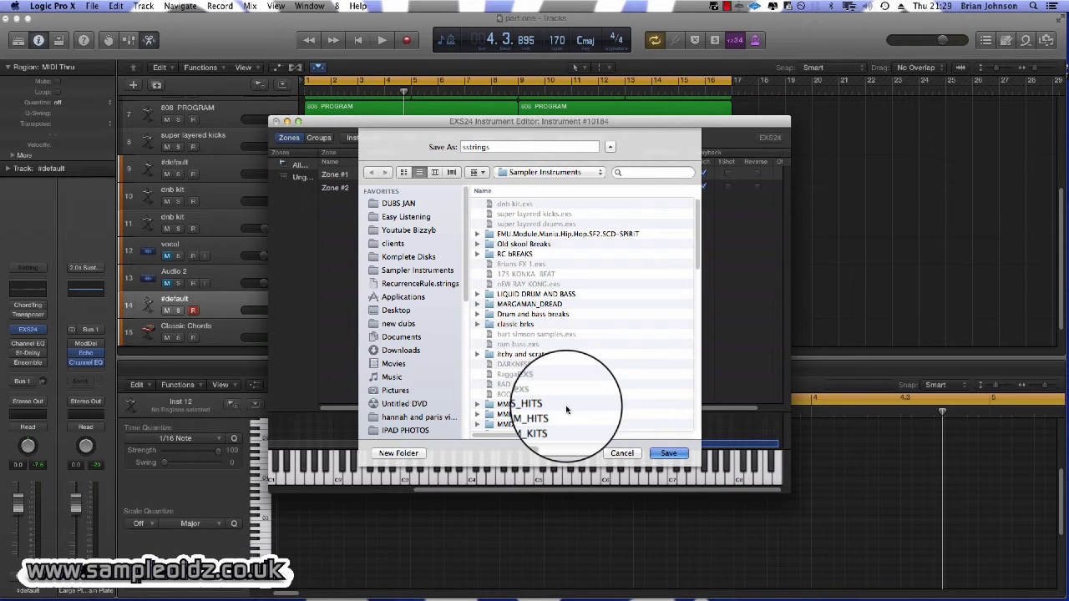
key(Return)
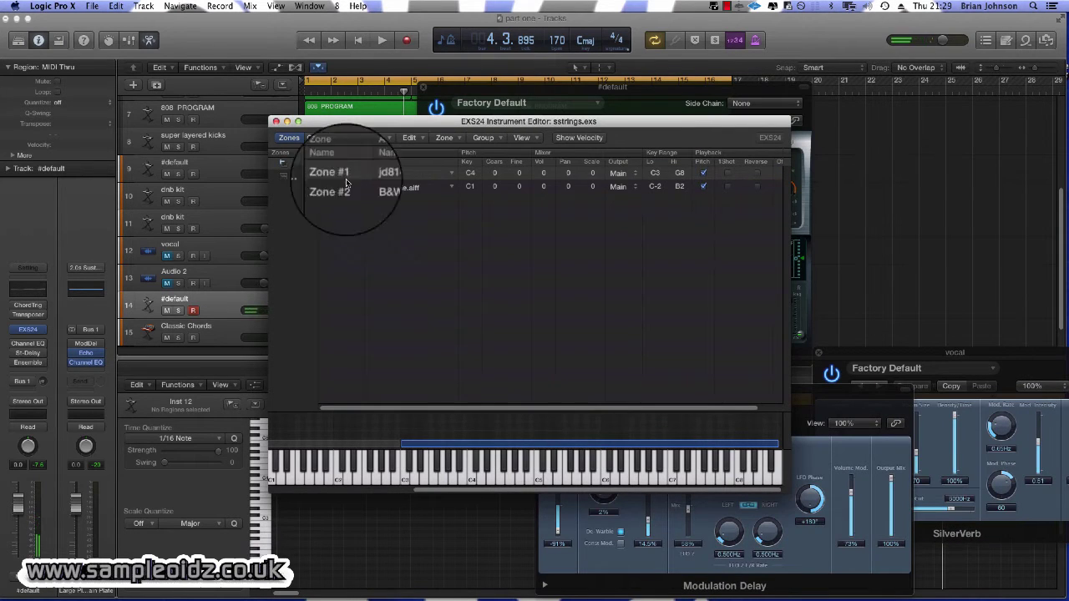
Enable the Stereo Delay on the sampler channel and put away the instrument editor, delay and EXS24 windows.
click(288, 121)
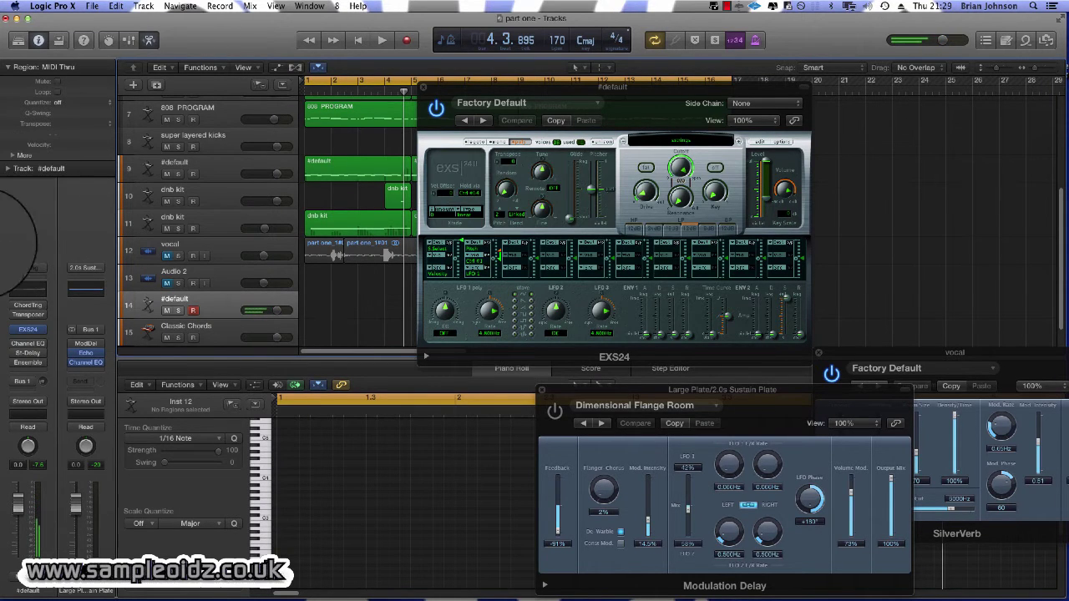
click(26, 354)
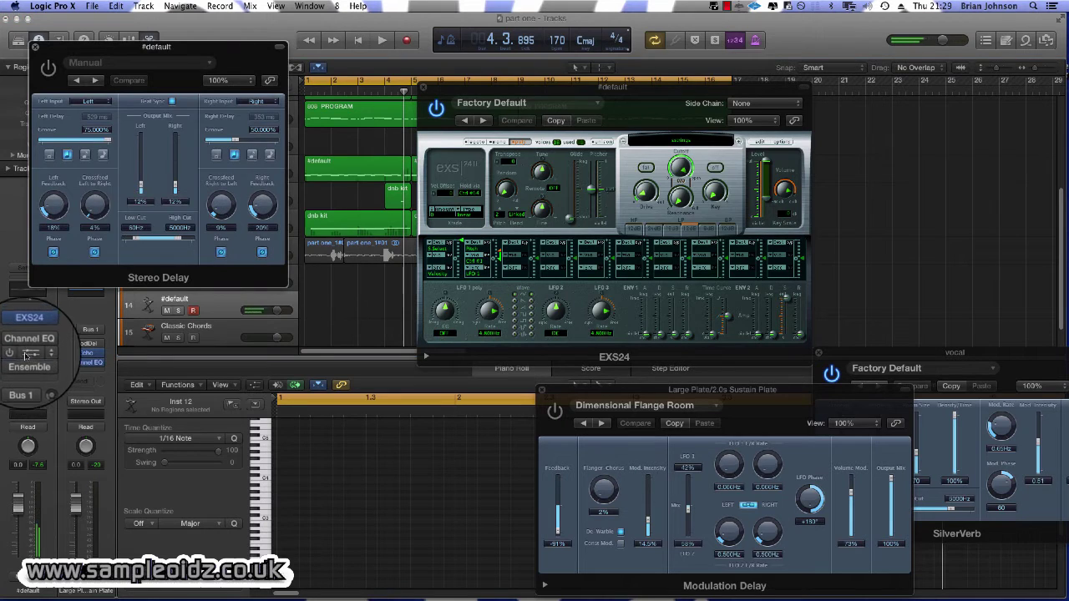
click(25, 355)
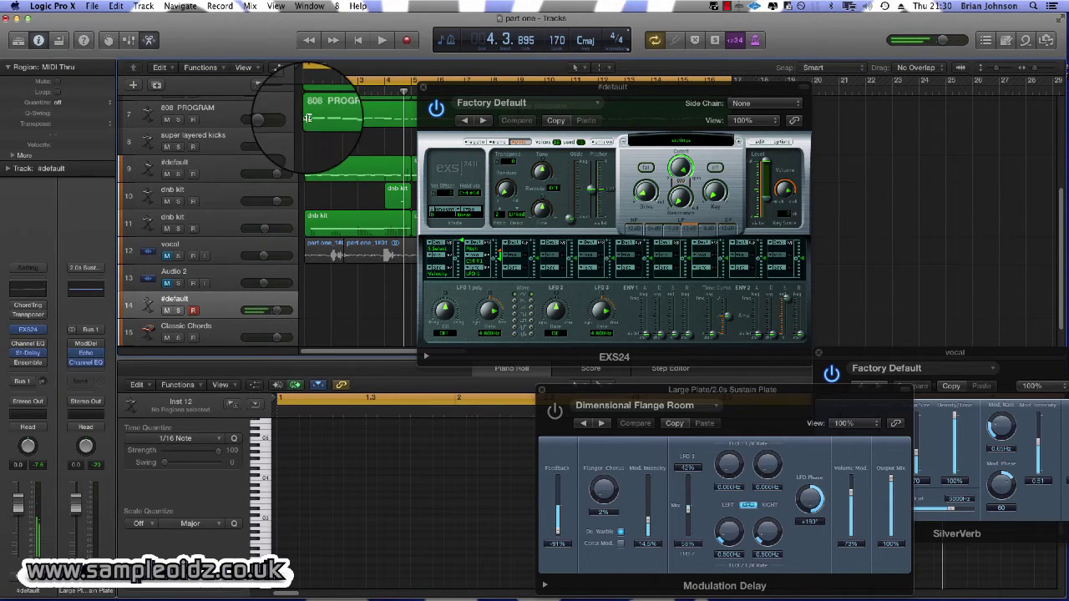
click(423, 88)
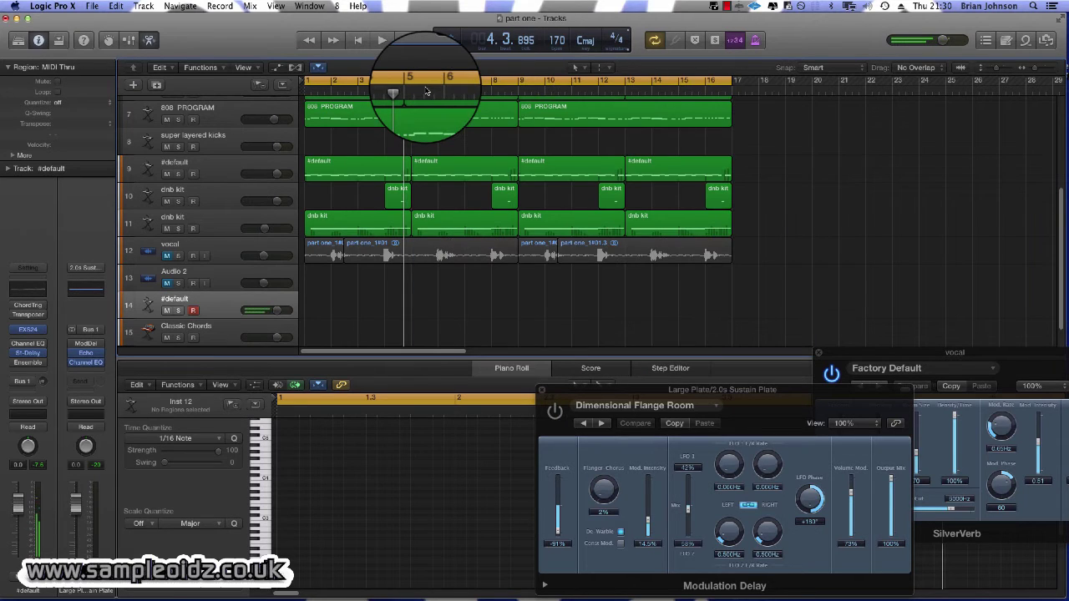
Record a MIDI part on armed track 14 over the 16-bar cycle and select notes in the recorded region.
key(space)
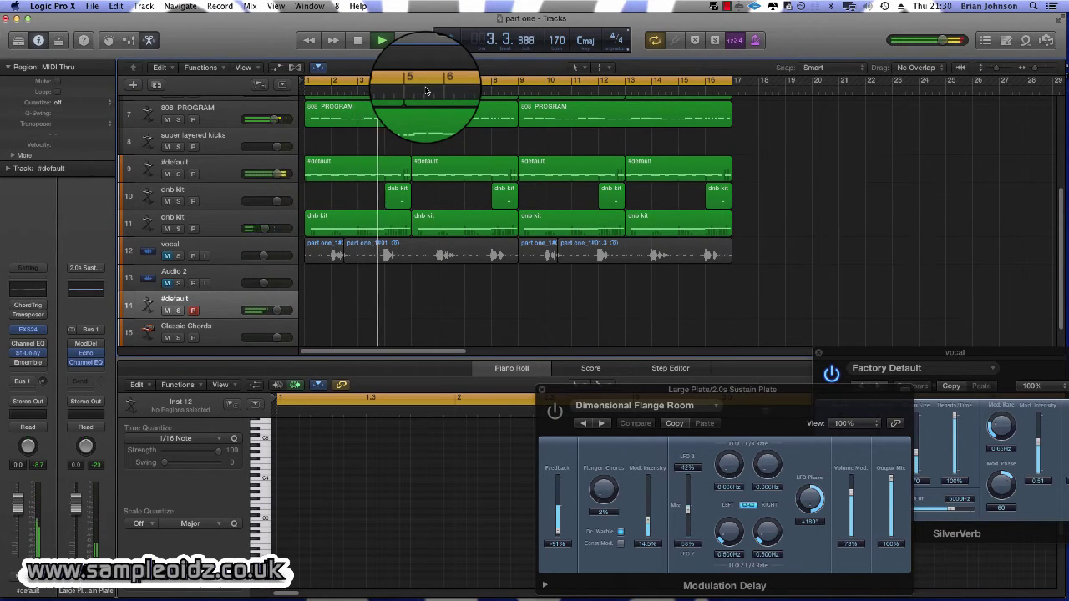
key(r)
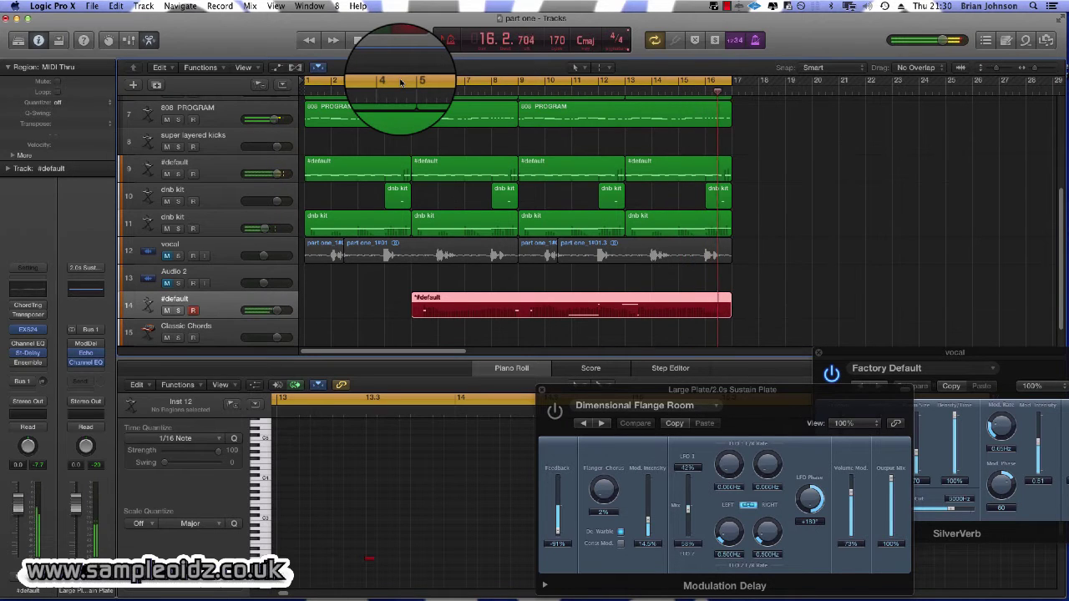
key(space)
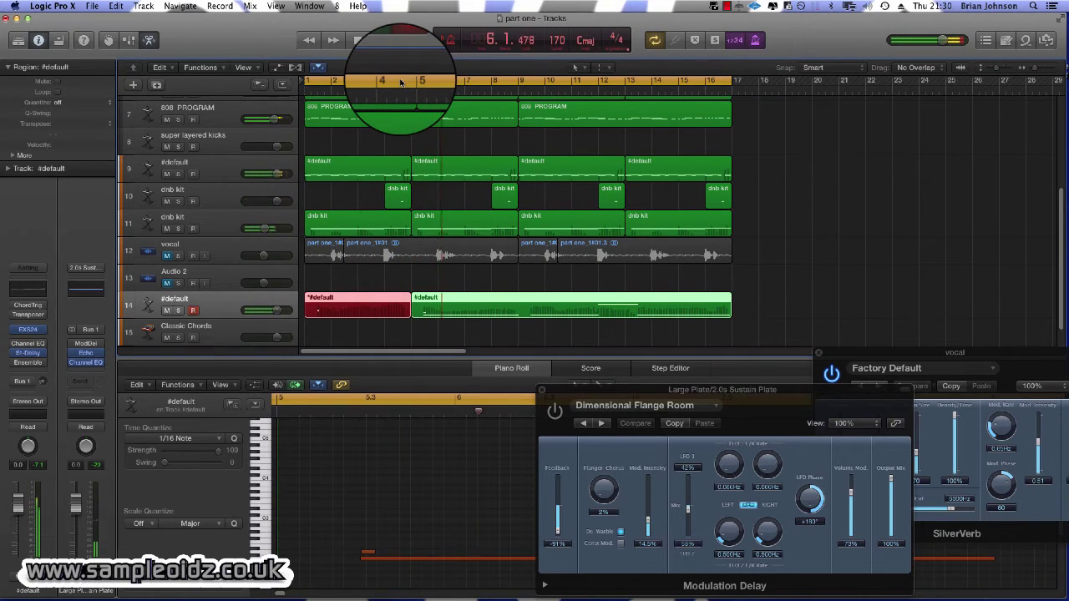
key(space)
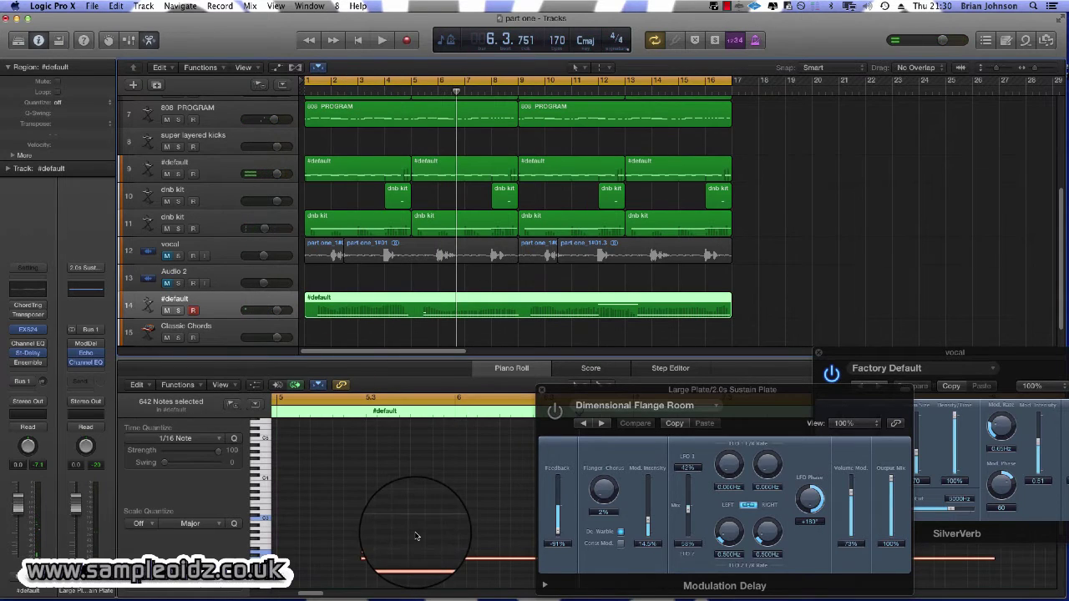
click(416, 537)
click(375, 556)
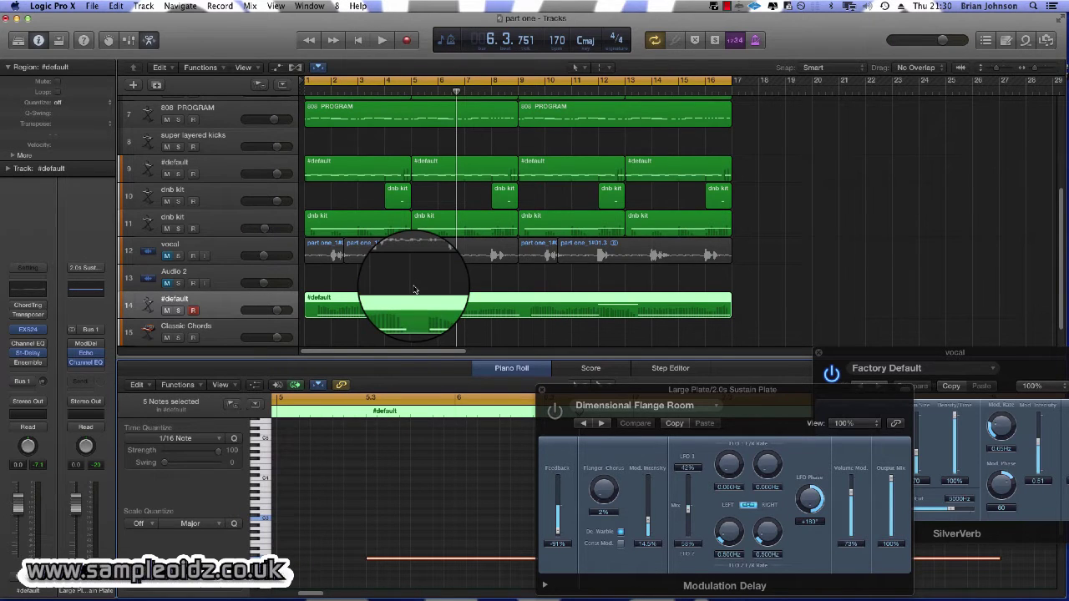
Rename track 14 as strings and save the project.
double_click(175, 299)
text(strings)
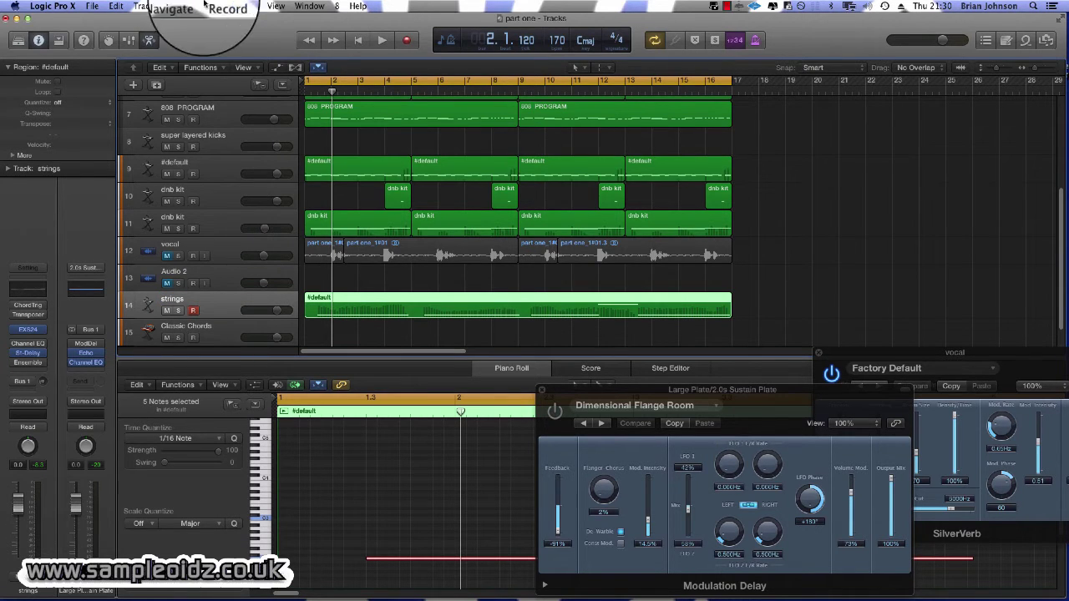
click(92, 6)
click(113, 90)
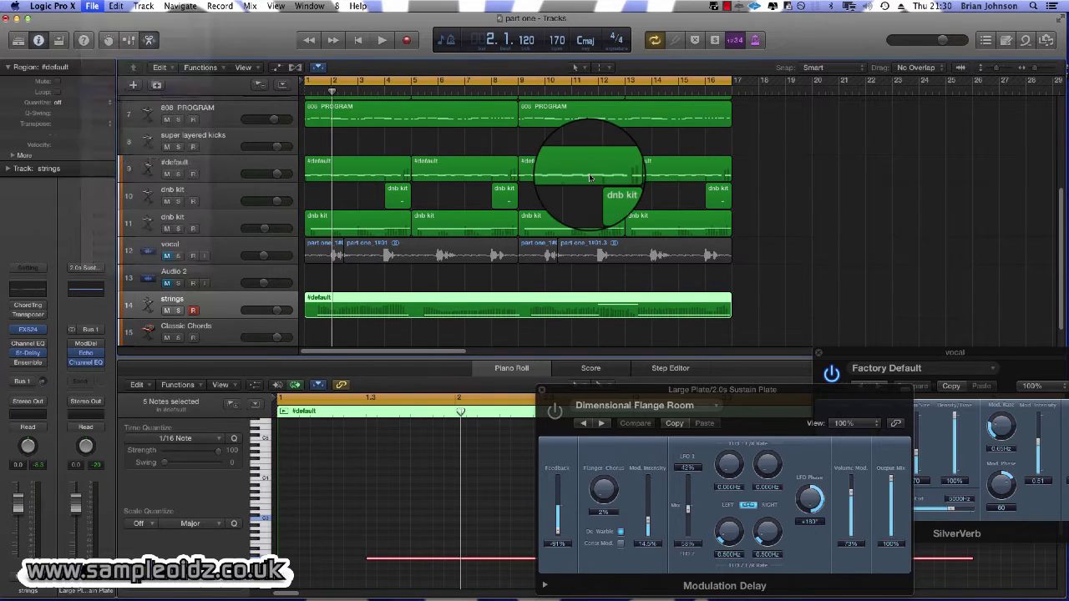
Play back part of the arrangement to hear the recorded strings, and stop playback.
key(space)
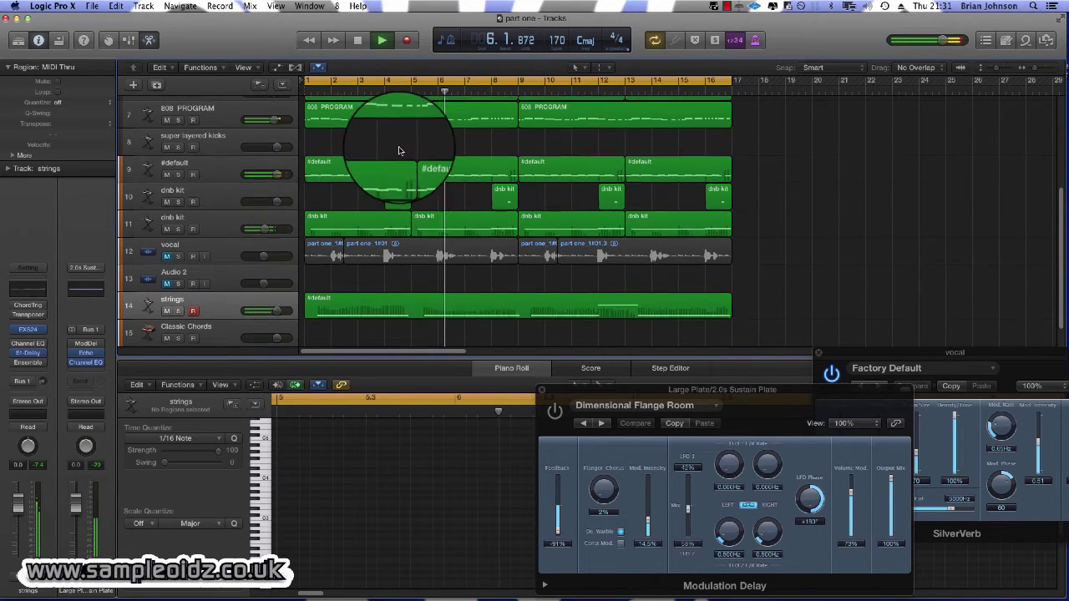
scroll(334, 180, up, 1)
key(space)
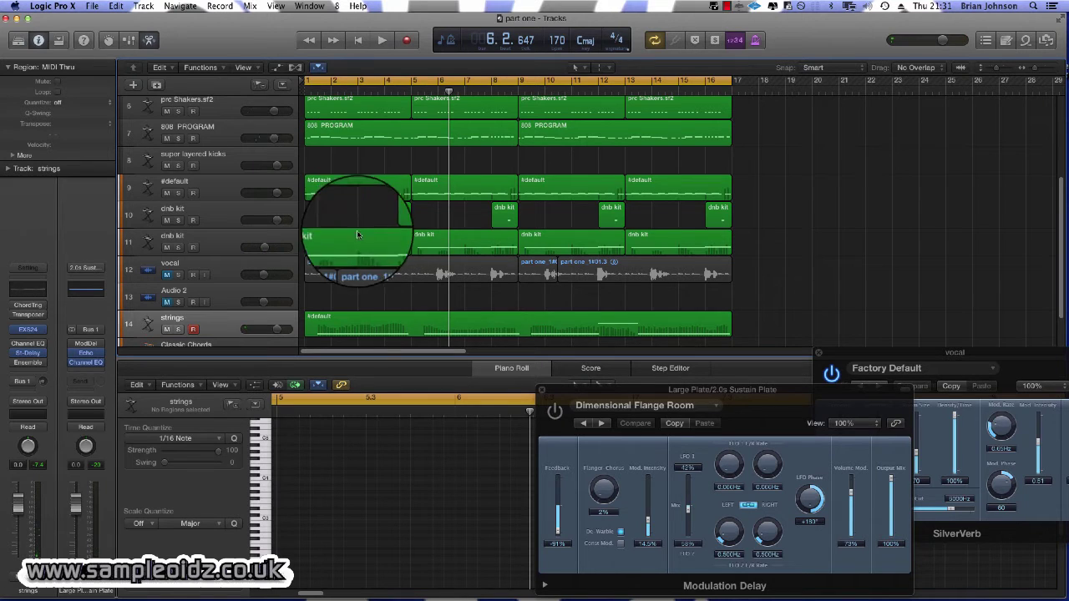
Mute both 808 PROGRAM regions on track 7 with the Mute tool and play the arrangement.
scroll(396, 199, up, 2)
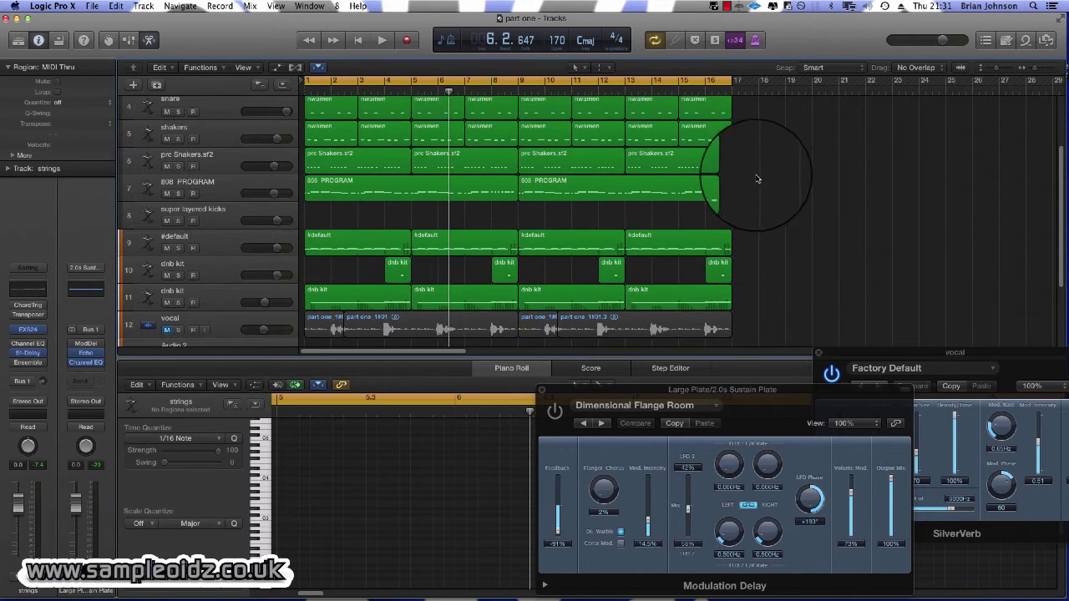
drag(759, 177, 430, 194)
right_click(429, 197)
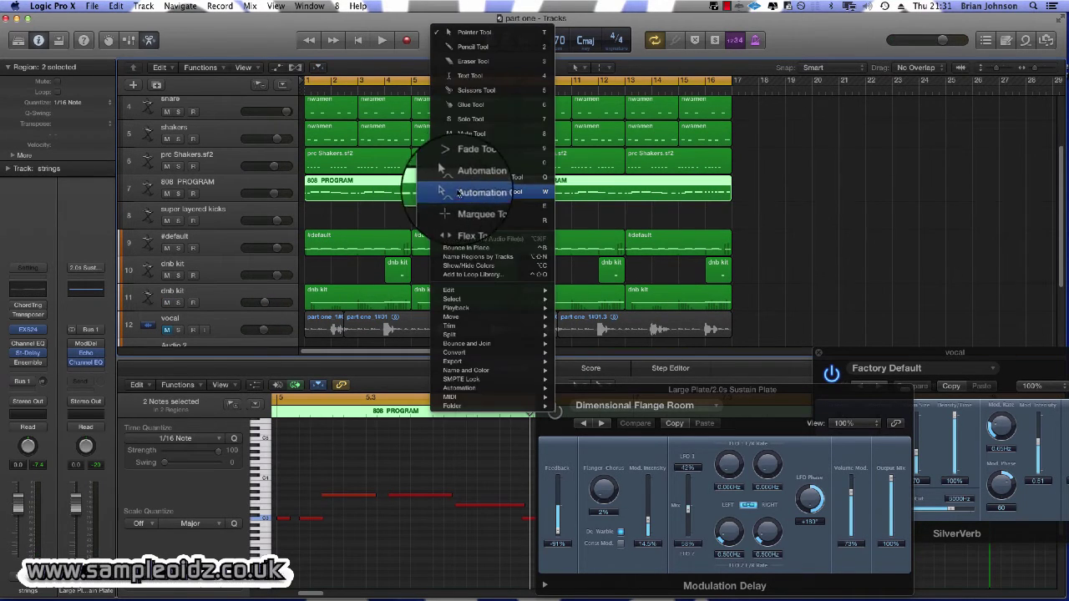
click(474, 132)
key(space)
click(348, 195)
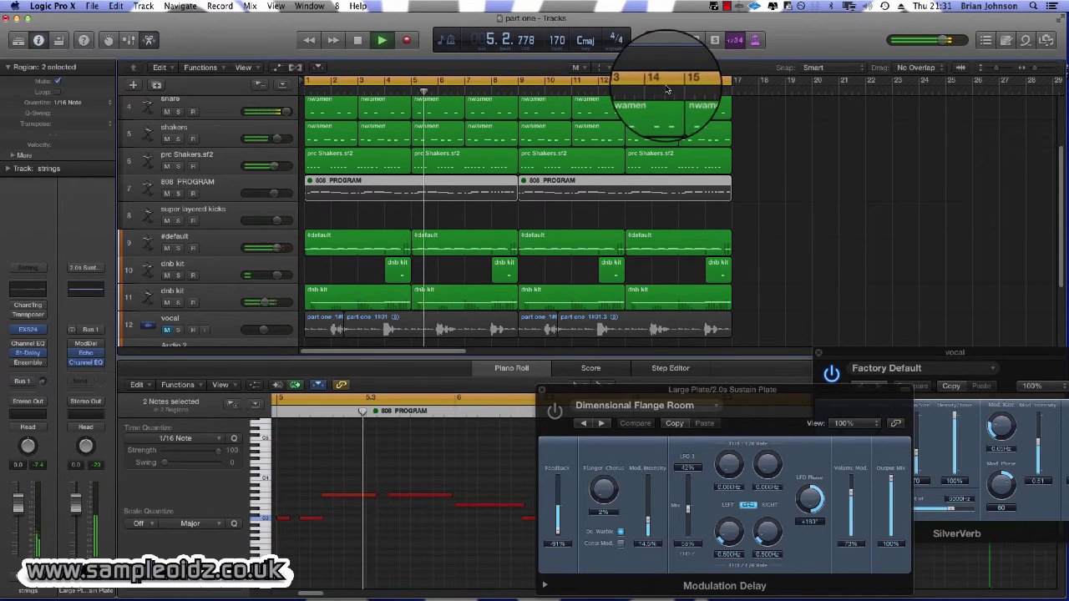
Copy all 16-bar regions from the snare track down to the strings track to start at bar 17.
scroll(758, 113, up, 5)
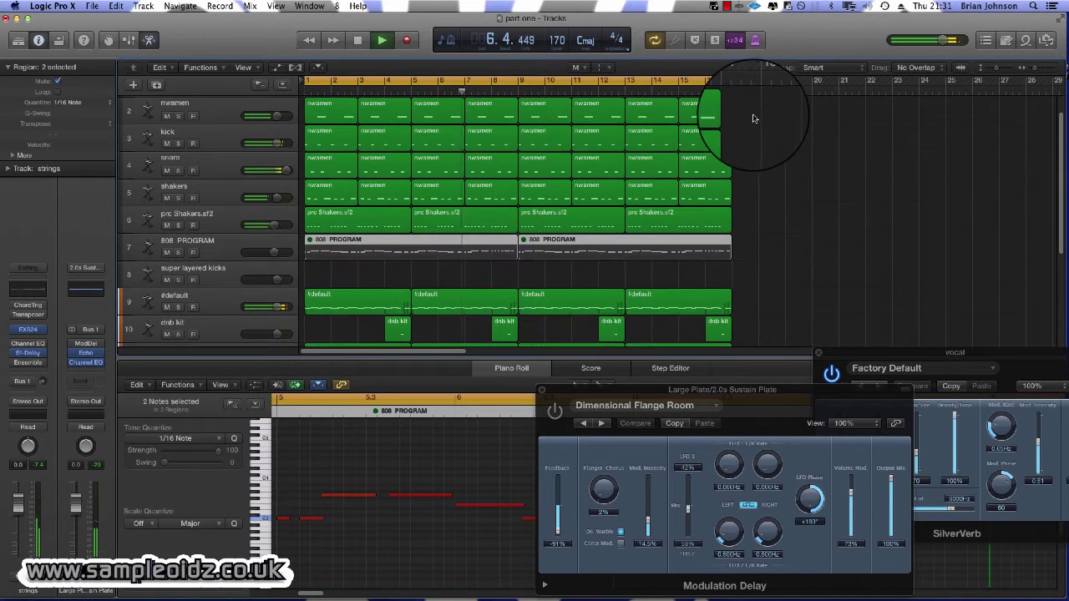
click(993, 69)
drag(993, 69, 1032, 70)
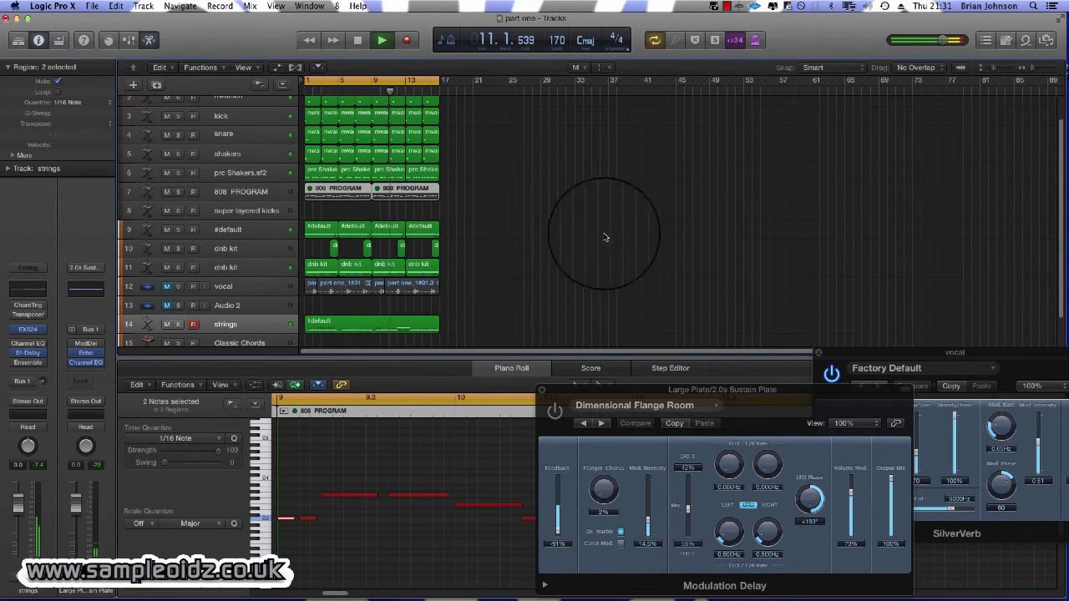
click(433, 327)
drag(478, 331, 238, 40)
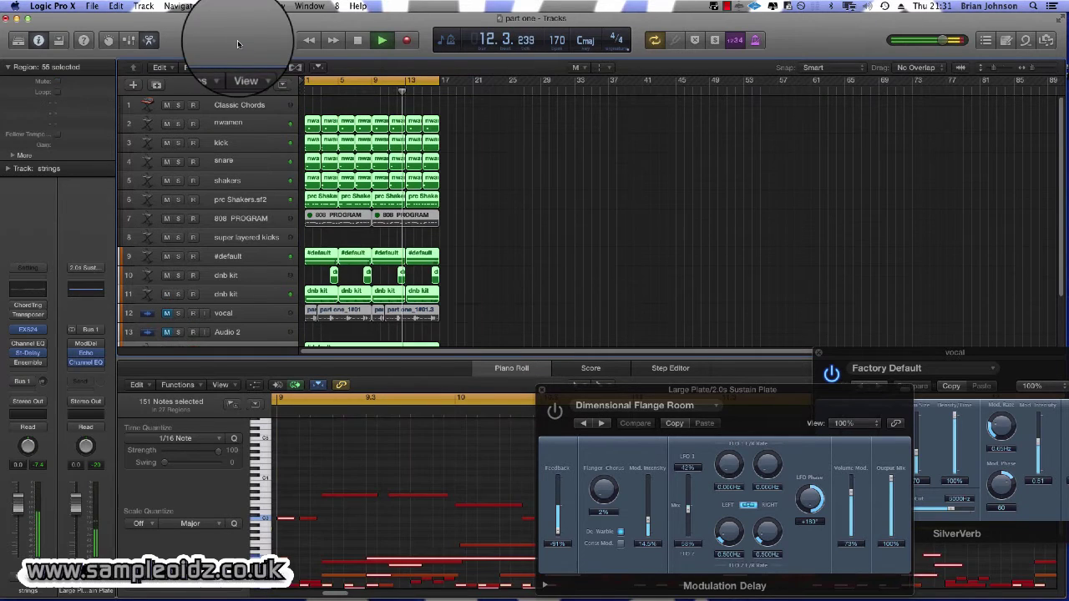
click(561, 203)
scroll(470, 234, down, 3)
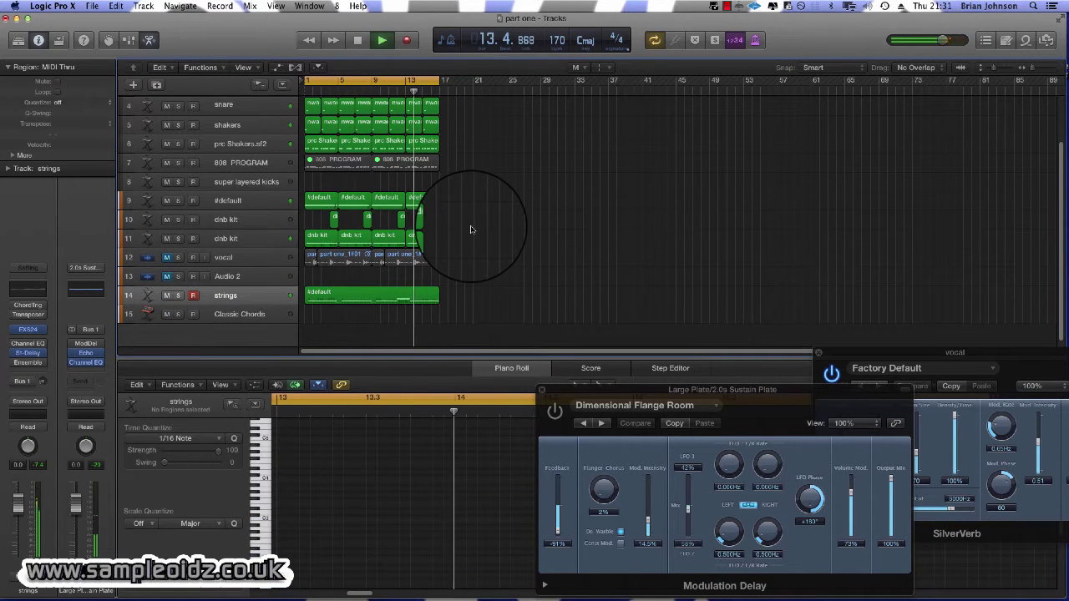
drag(472, 321, 304, 115)
key(space)
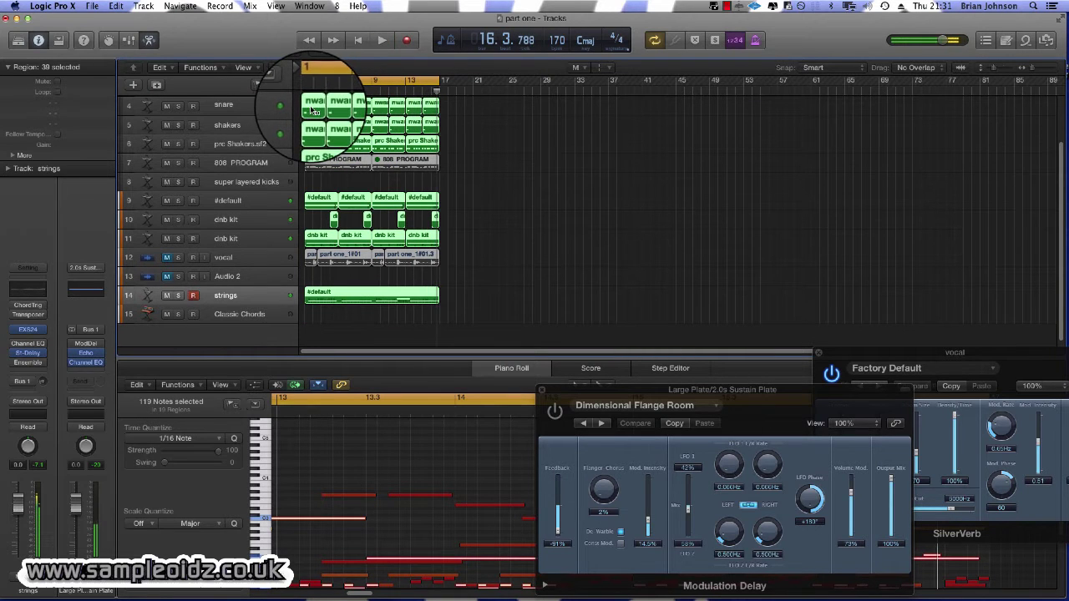
right_click(314, 111)
click(338, 29)
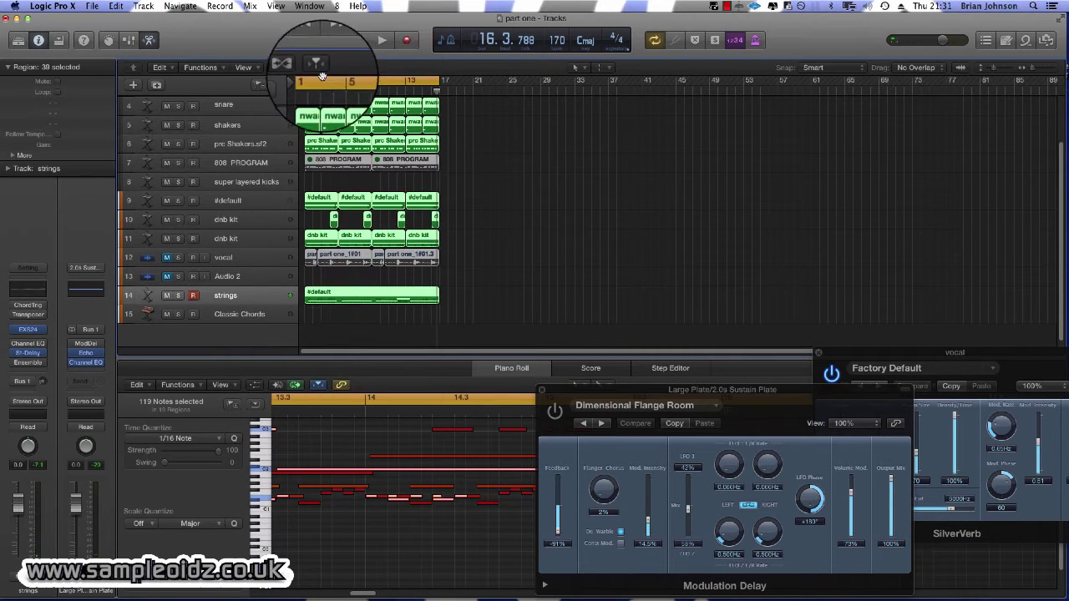
drag(314, 111, 441, 110)
Move the cycle range to bars 17–33 and play part of the copied section.
drag(387, 82, 525, 89)
key(space)
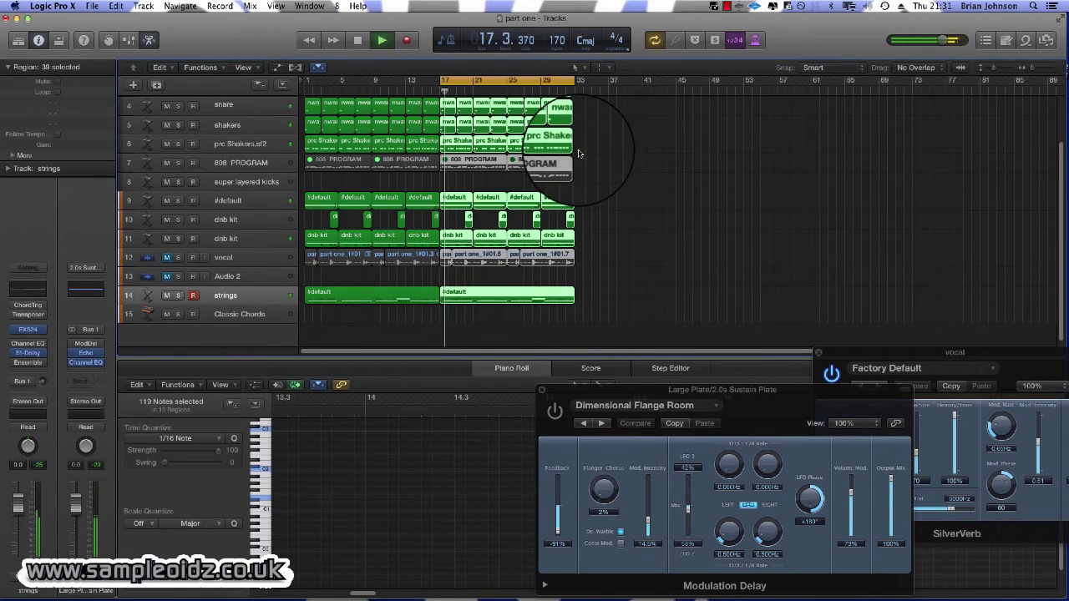
click(622, 187)
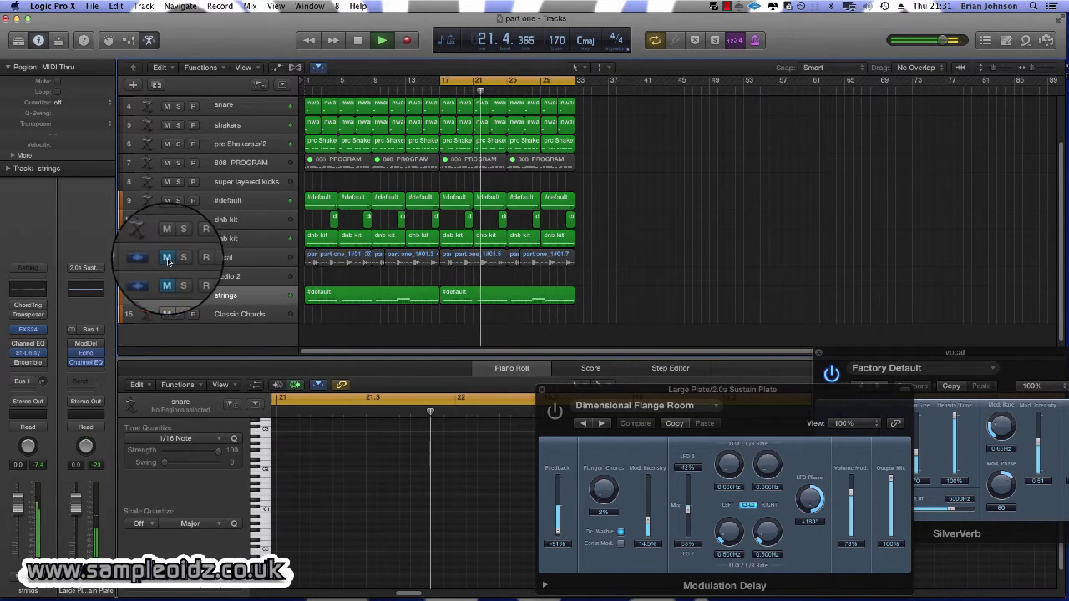
key(space)
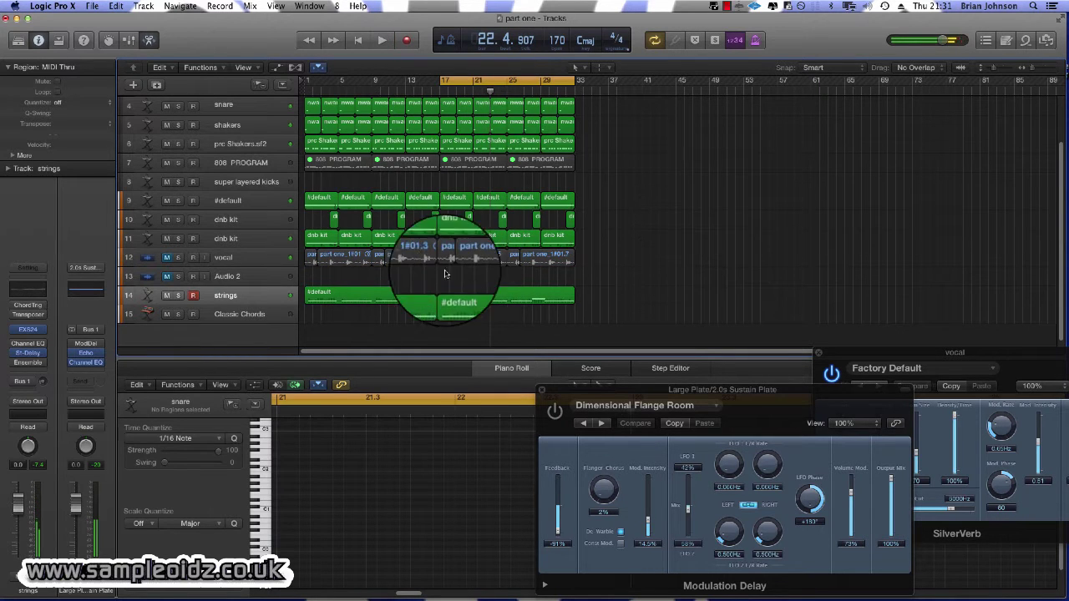
Delete the vocal regions before bar 17 and unmute the vocal track, playing the section to hear it.
click(393, 257)
key(BackSpace)
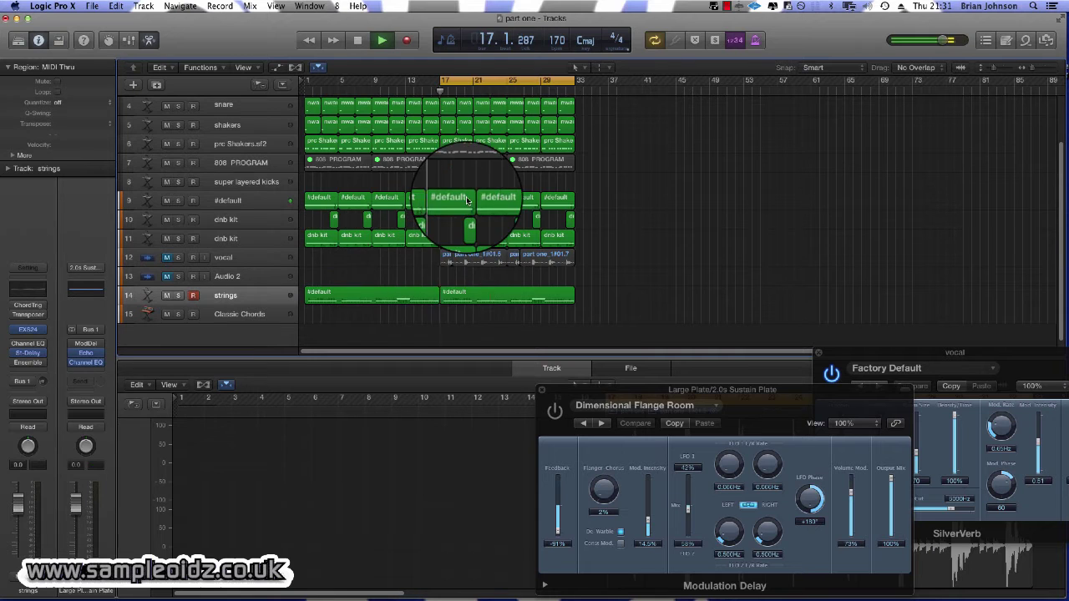
key(space)
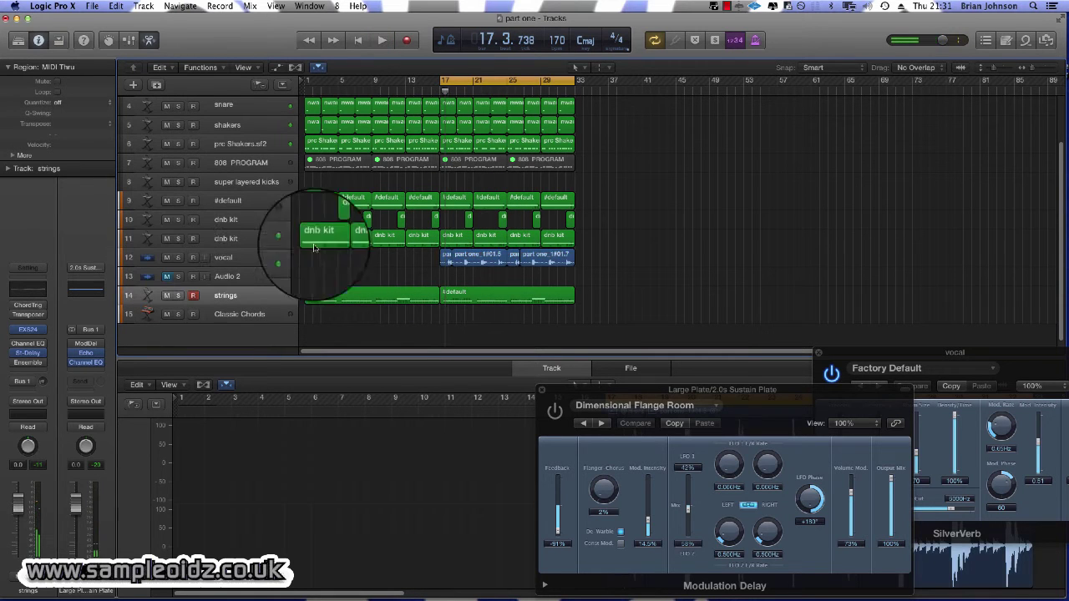
key(space)
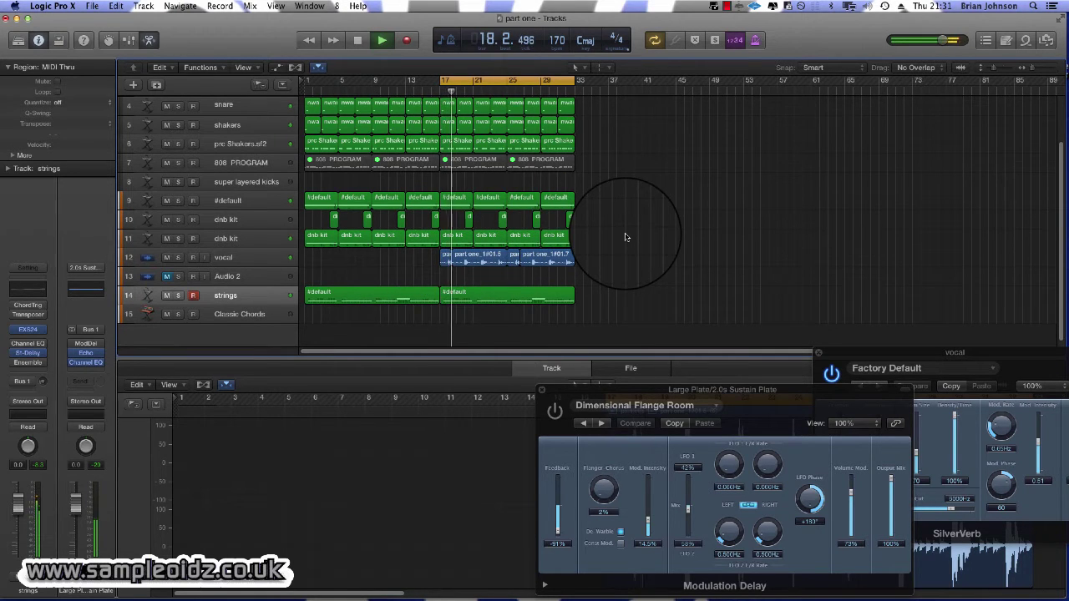
Split the longer vocal regions in bars 17–33 into shorter pieces with the Scissors tool.
right_click(478, 263)
click(519, 157)
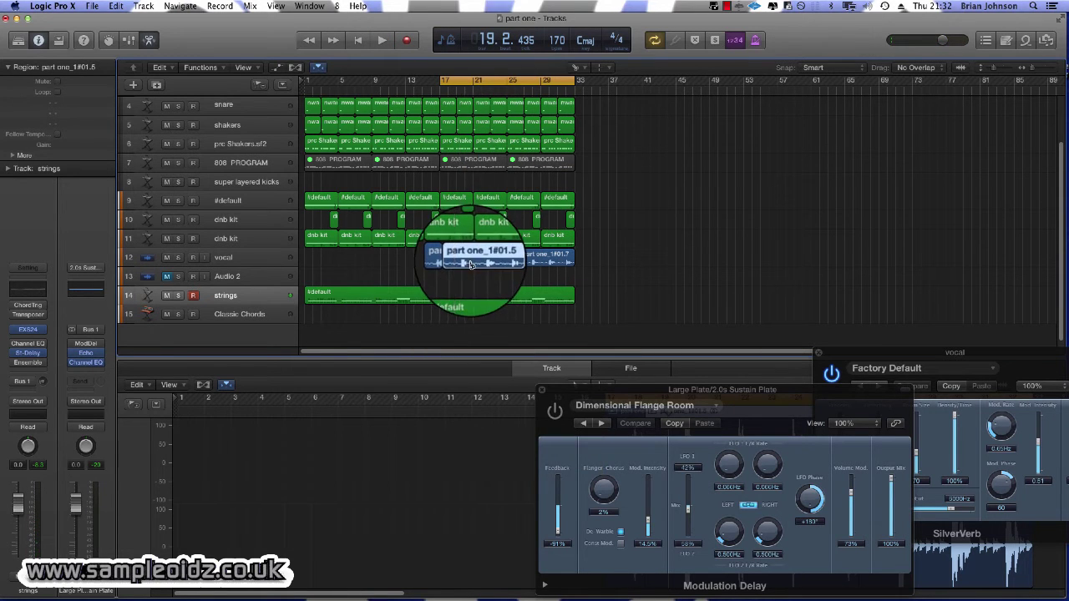
click(526, 264)
click(542, 264)
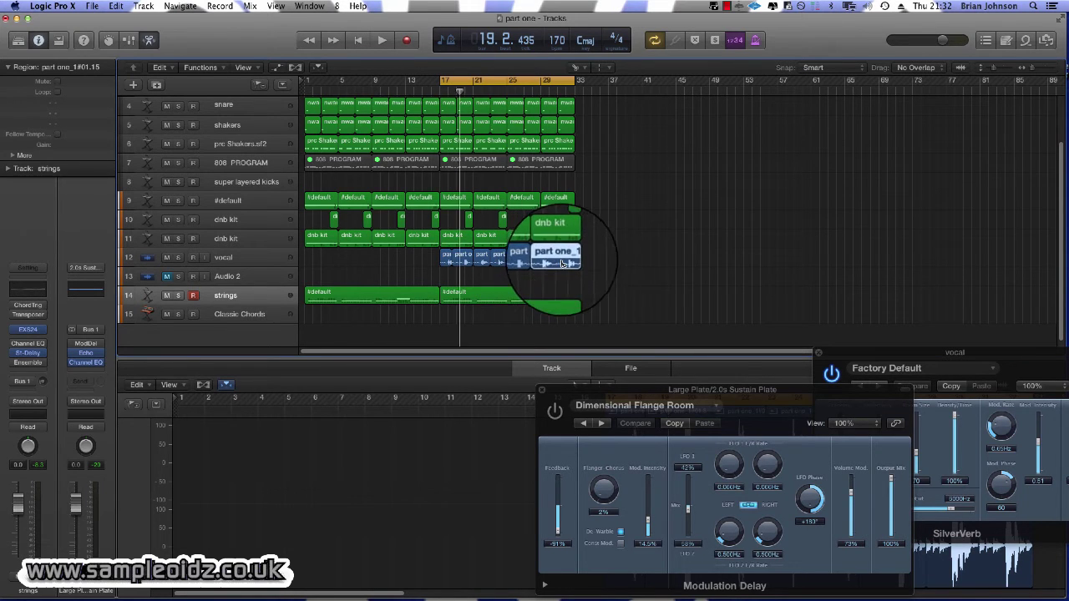
Erase the unwanted vocal pieces, keeping the short ones at bars 17, 21, 25 and 29, and return to the Pointer tool.
right_click(562, 263)
click(640, 72)
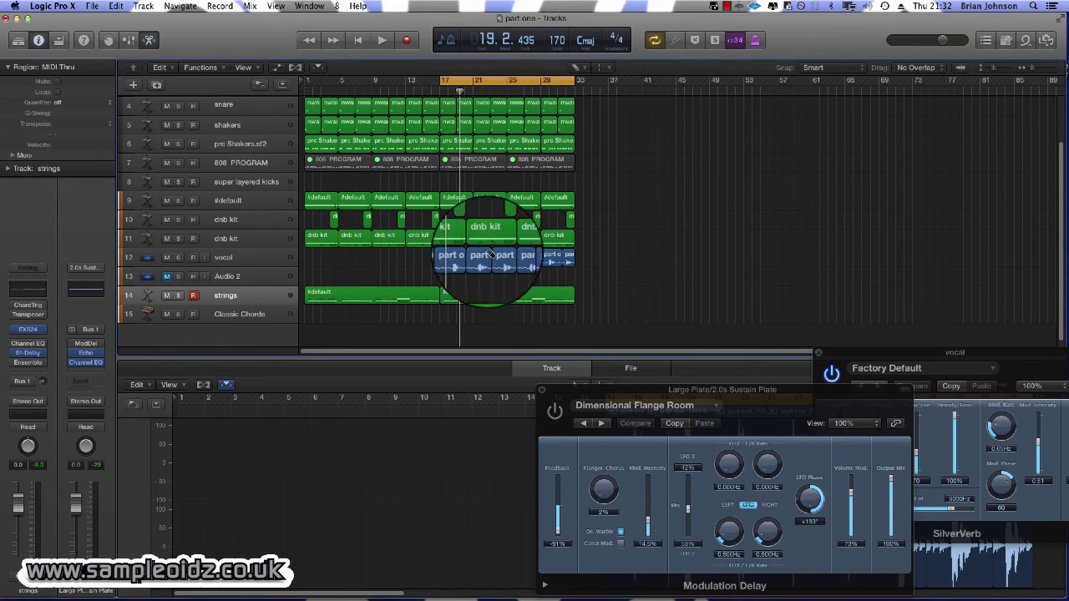
key(space)
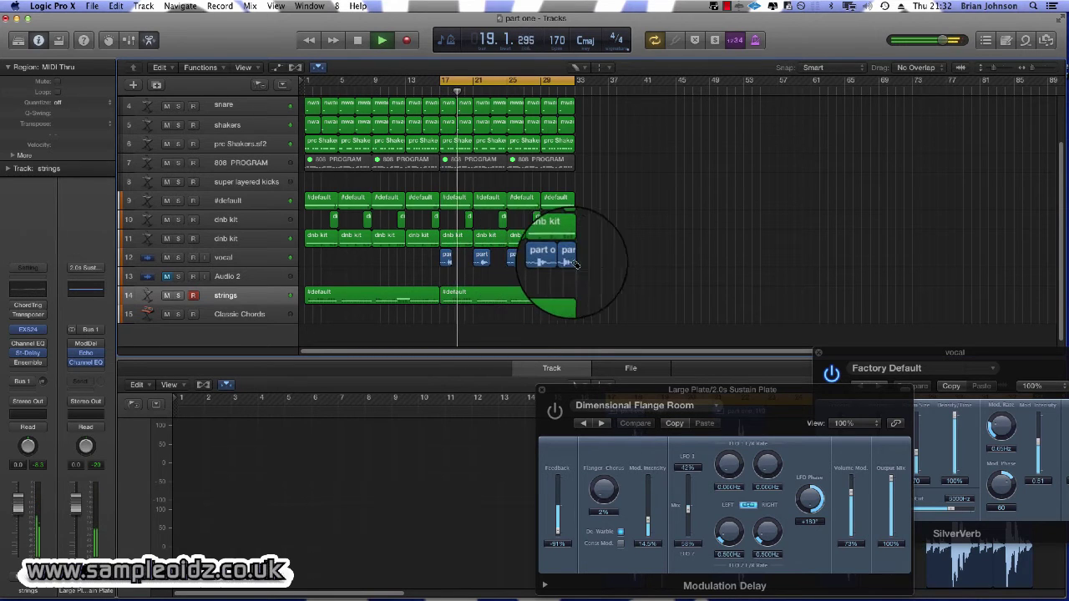
right_click(595, 235)
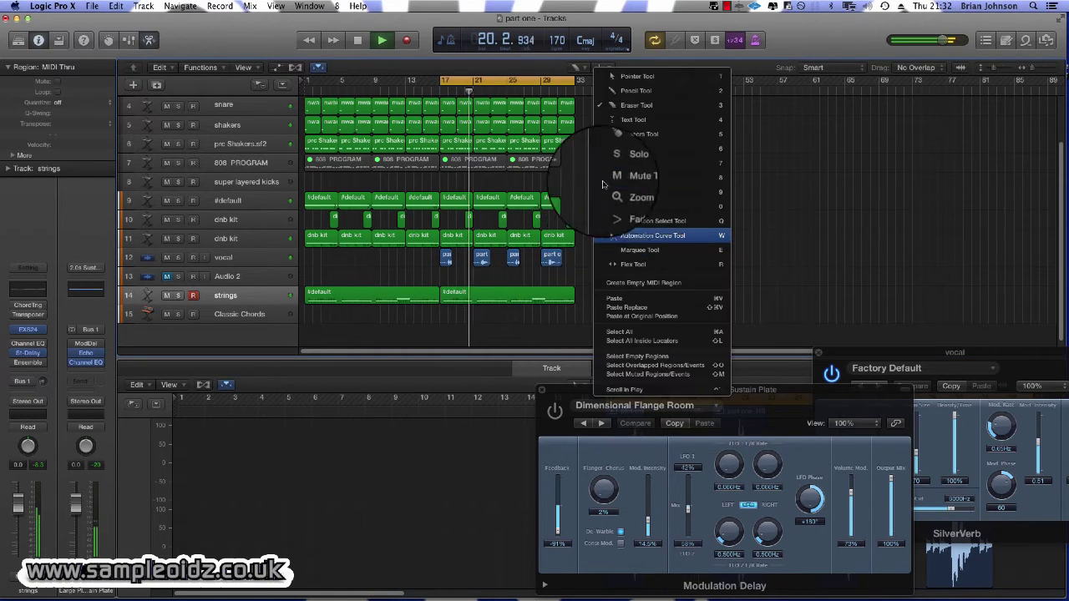
click(624, 77)
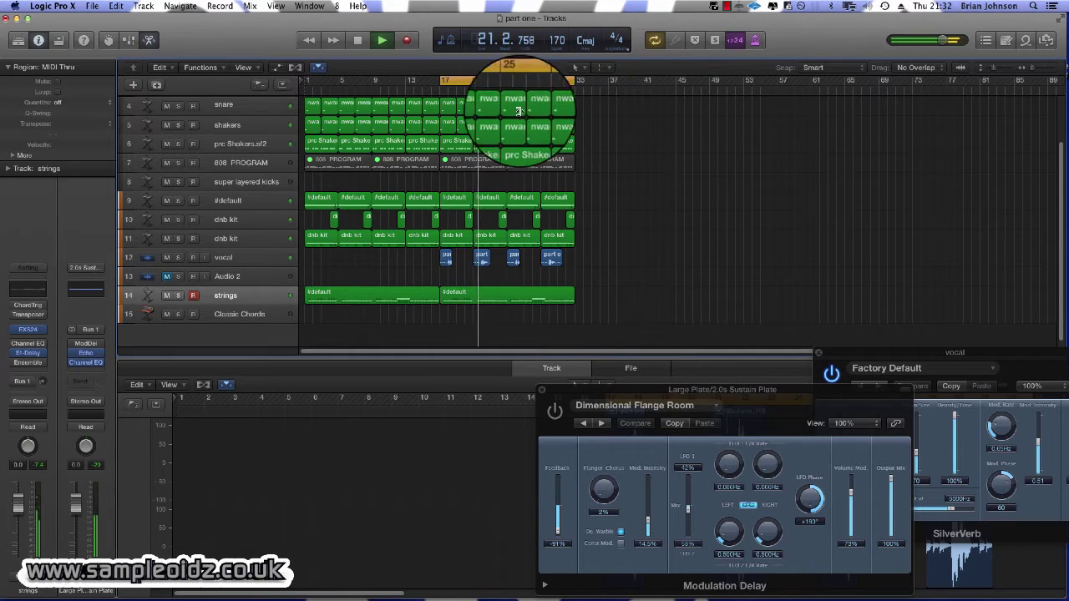
Stop playback and create a new track with duplicate settings from the prc Shakers.sf2 track.
click(222, 107)
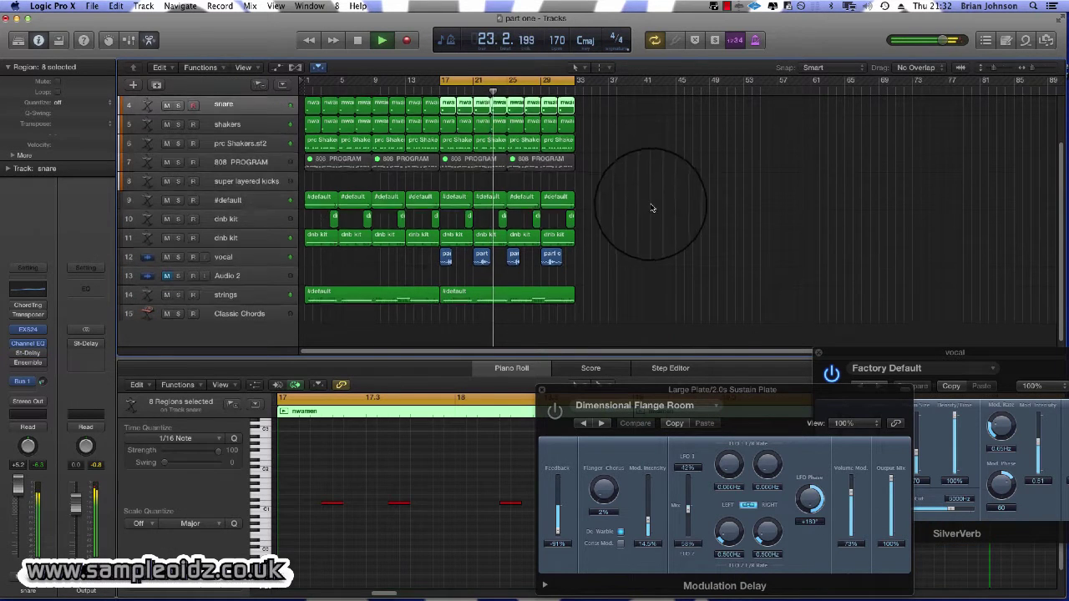
scroll(551, 193, down, 1)
key(space)
click(253, 143)
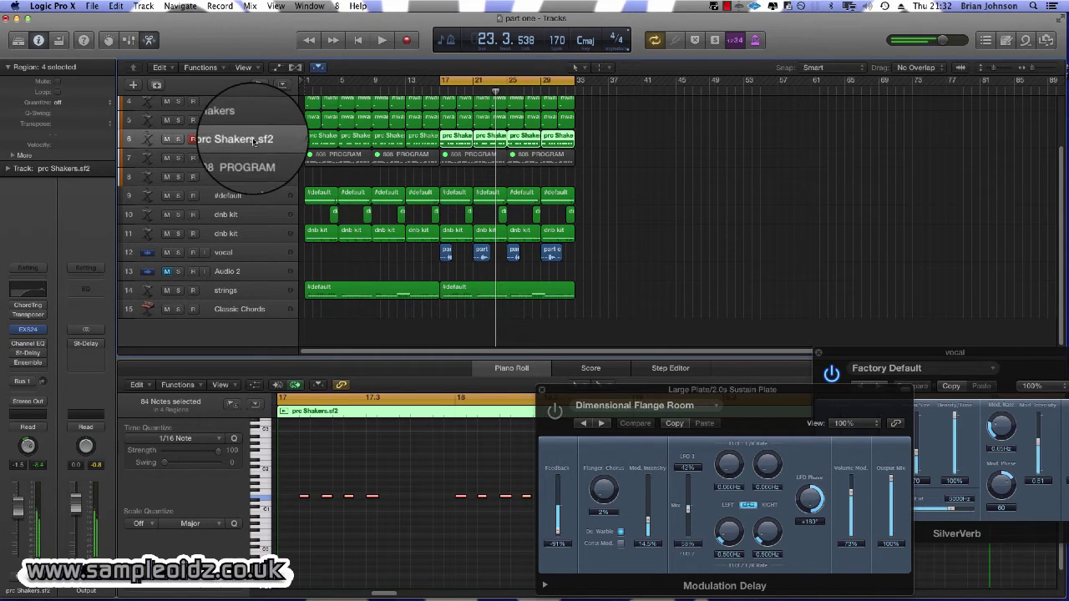
key(super+d)
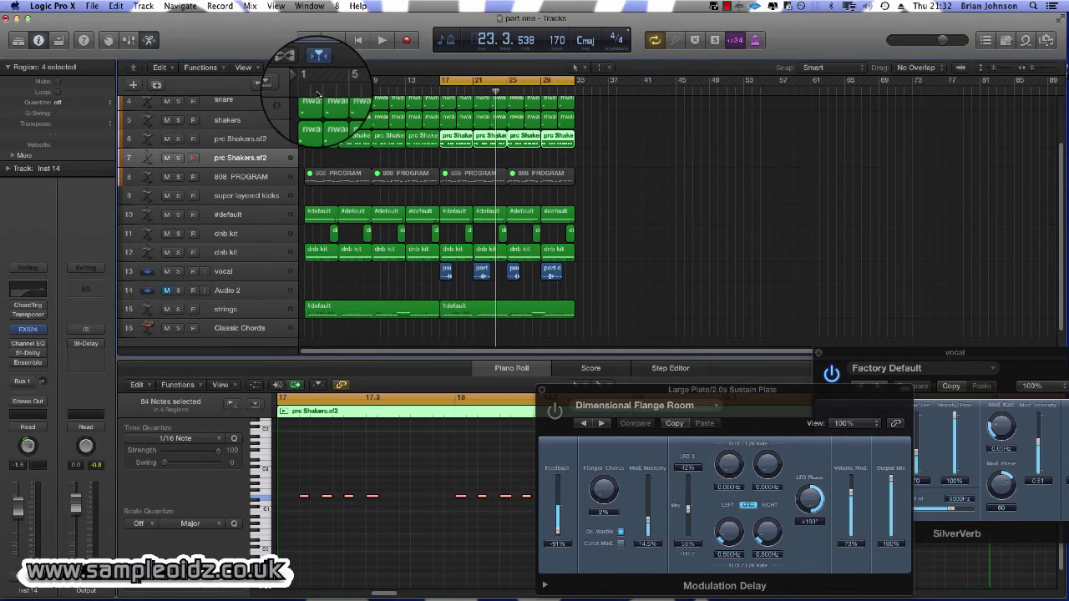
Set the Dimensional Flange Room Modulation Delay's feedback to +15% and both LFO 1 rates to 20 Hz.
click(34, 355)
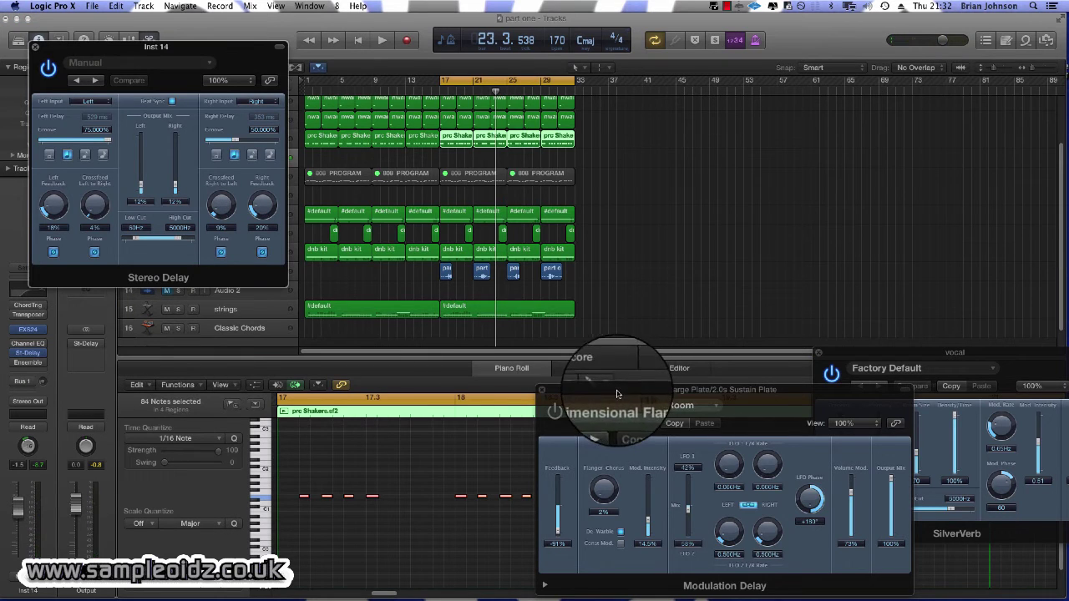
drag(603, 387, 407, 102)
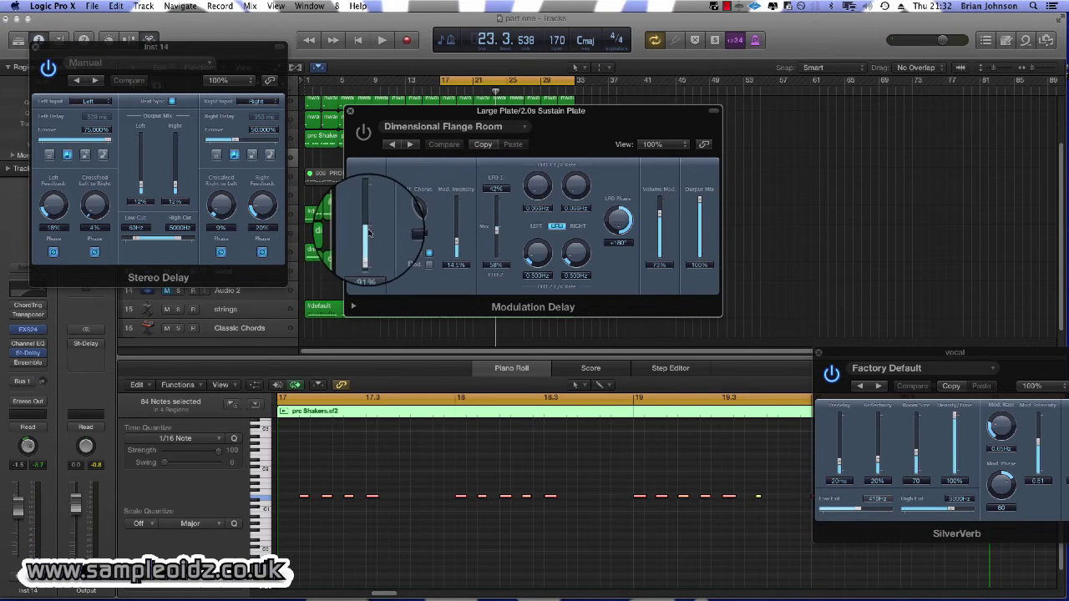
drag(366, 233, 373, 186)
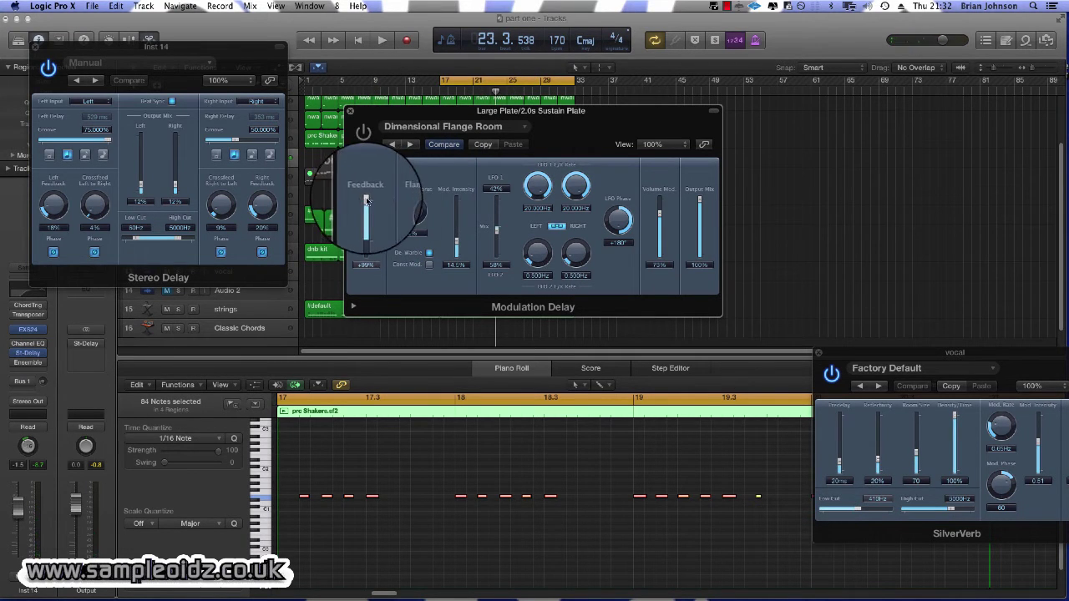
drag(366, 200, 367, 224)
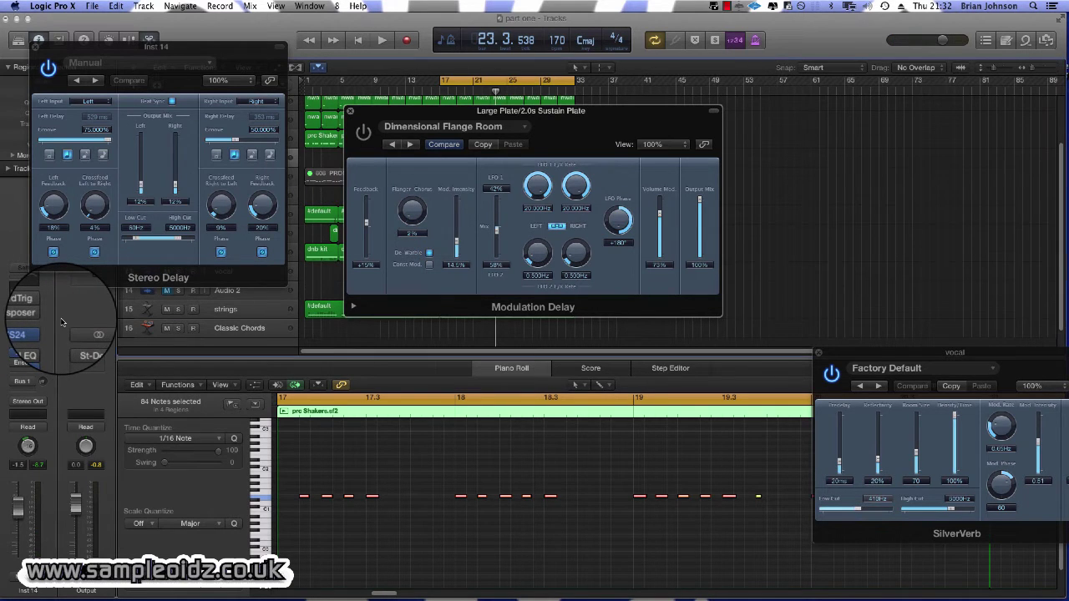
Set the duplicated track's Stereo Delay to 99% left and right feedback, 29% left output mix and 57.666% right groove.
click(31, 354)
click(31, 354)
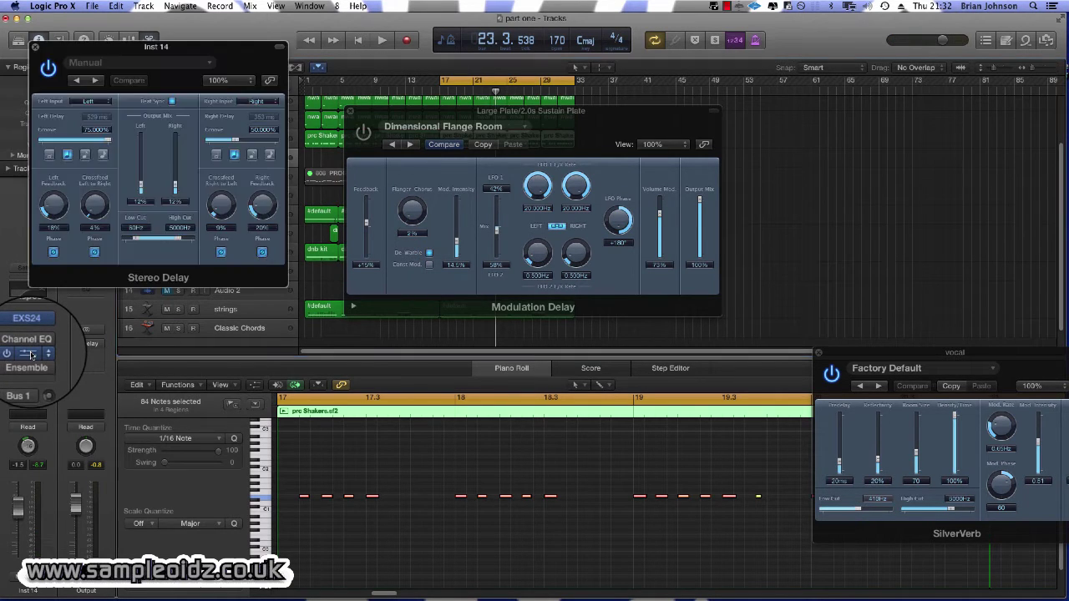
drag(135, 56, 595, 194)
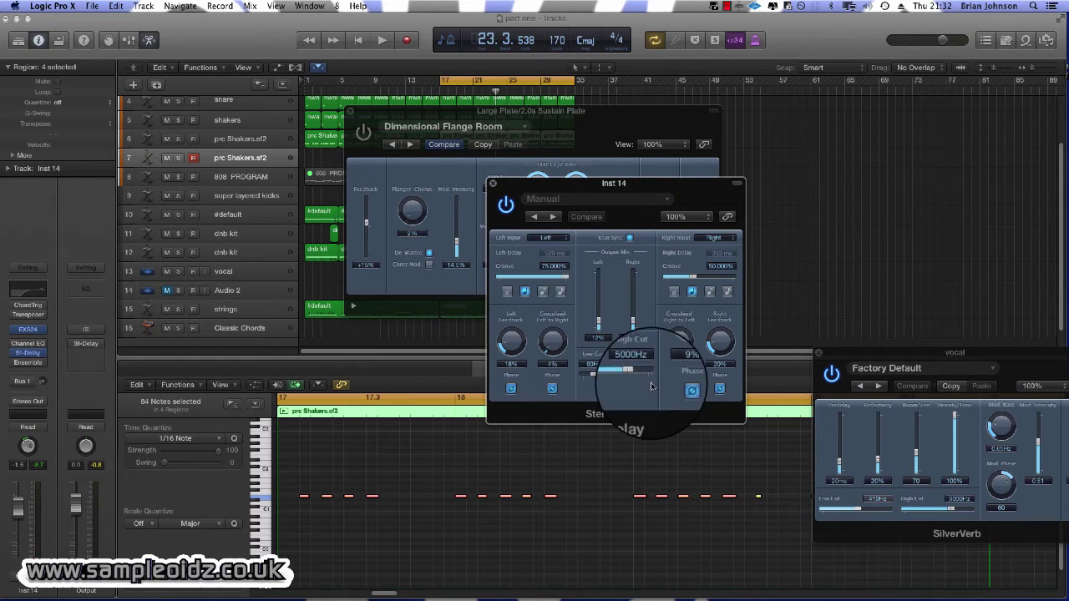
drag(508, 343, 512, 294)
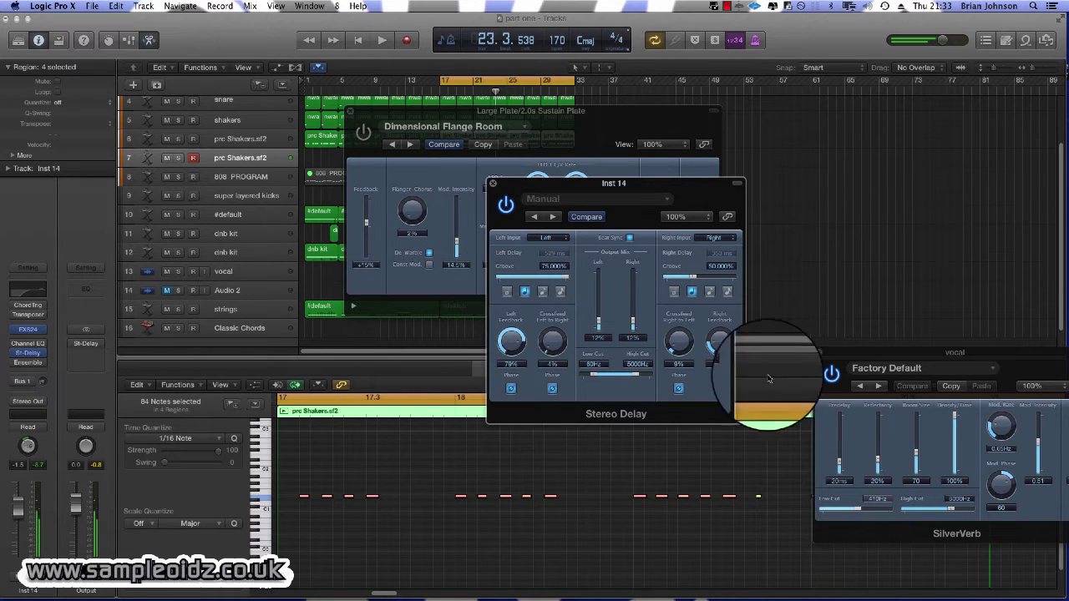
drag(719, 342, 716, 289)
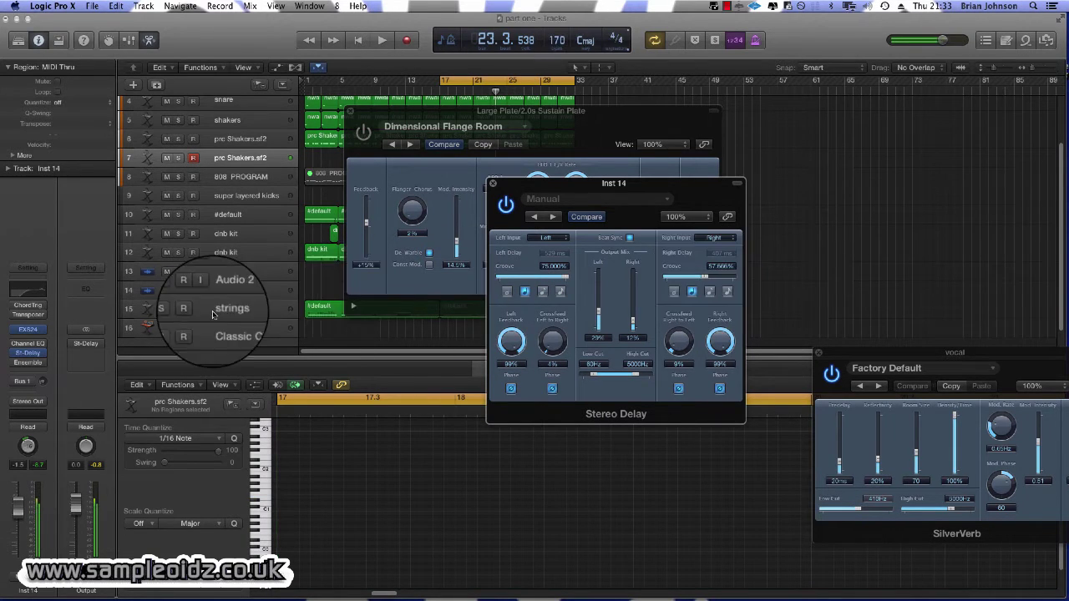
Filter the EXS24 instrument list by "dub" and load DUB STAB.sf2 from disc I of the Soundfont lib.
click(33, 333)
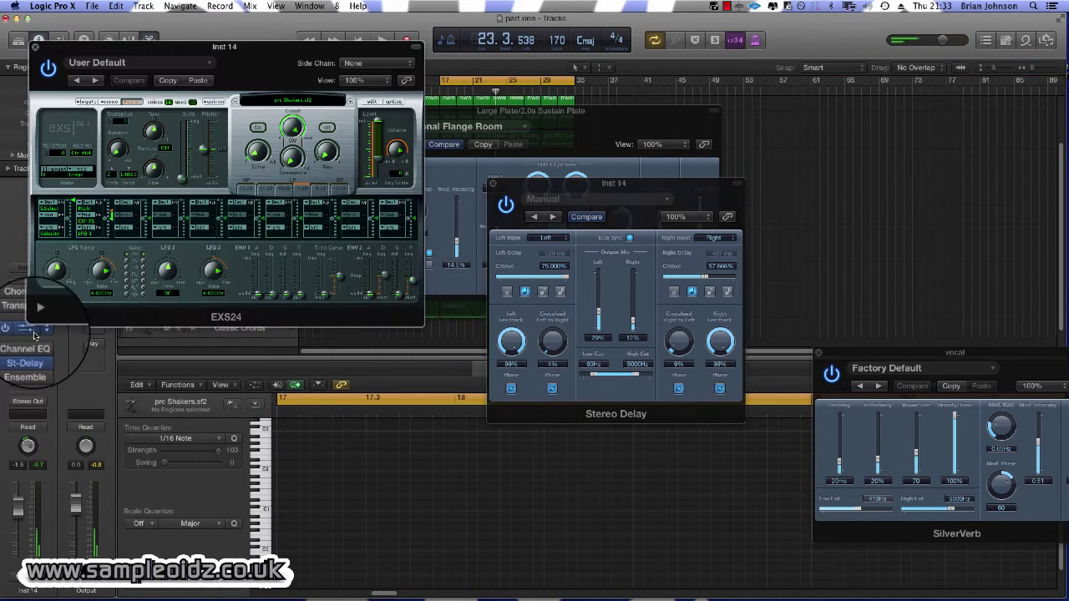
click(284, 107)
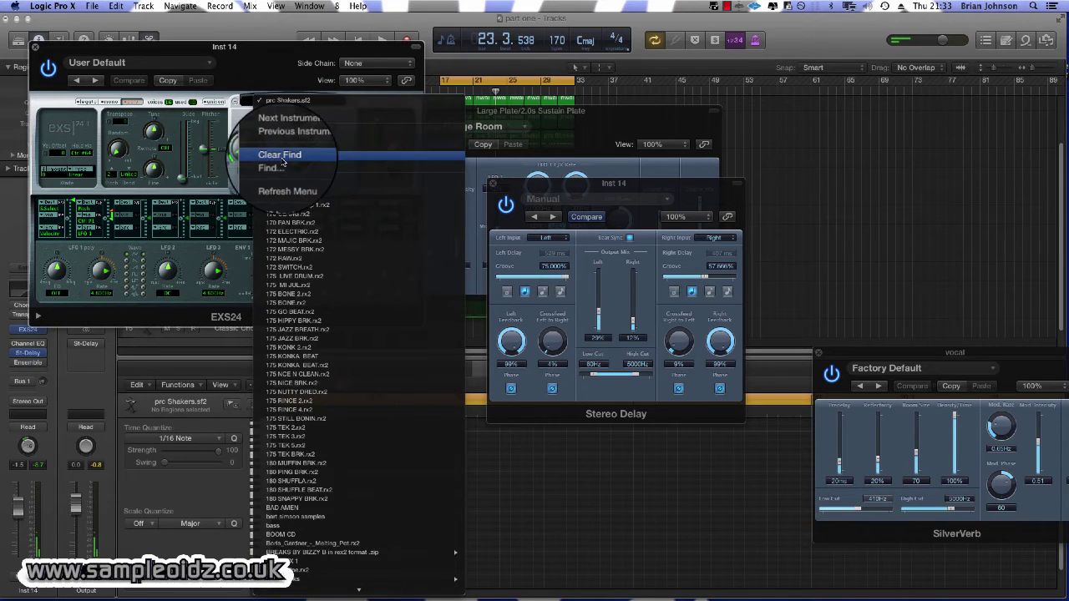
click(282, 165)
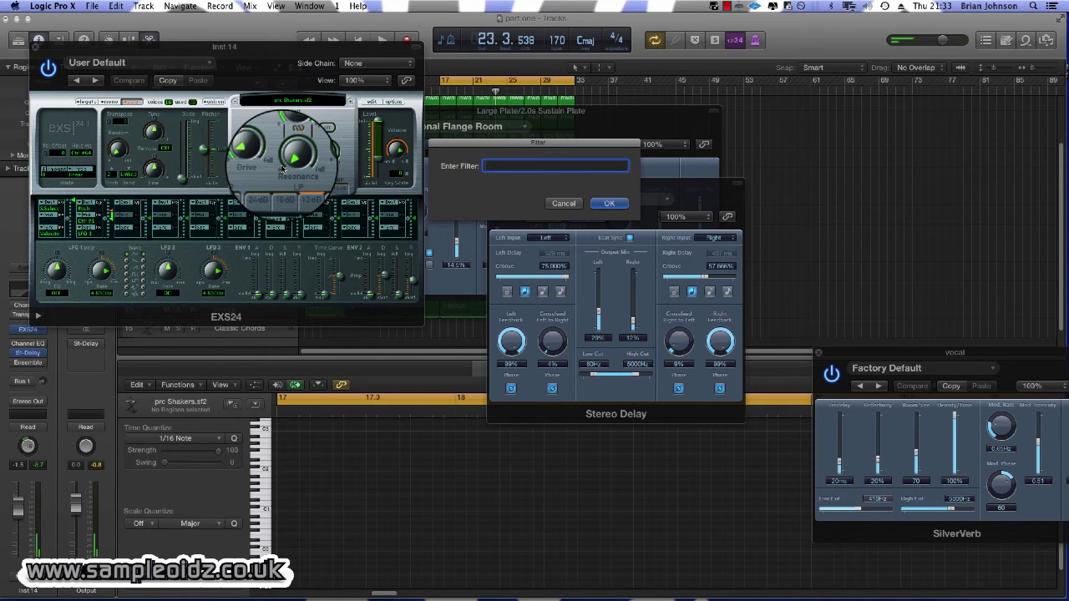
text(dub)
key(Return)
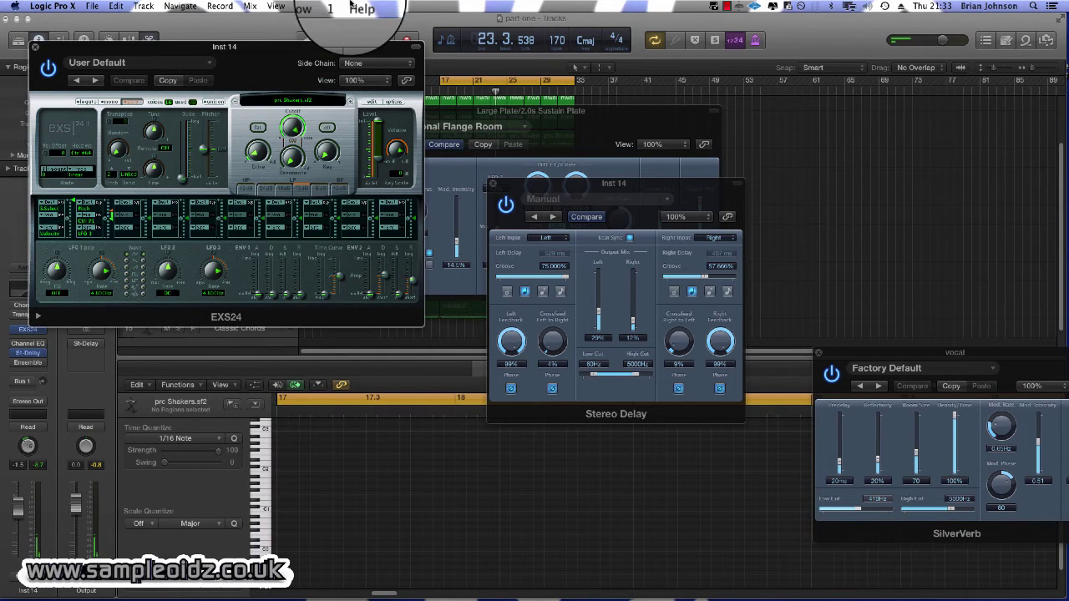
click(288, 101)
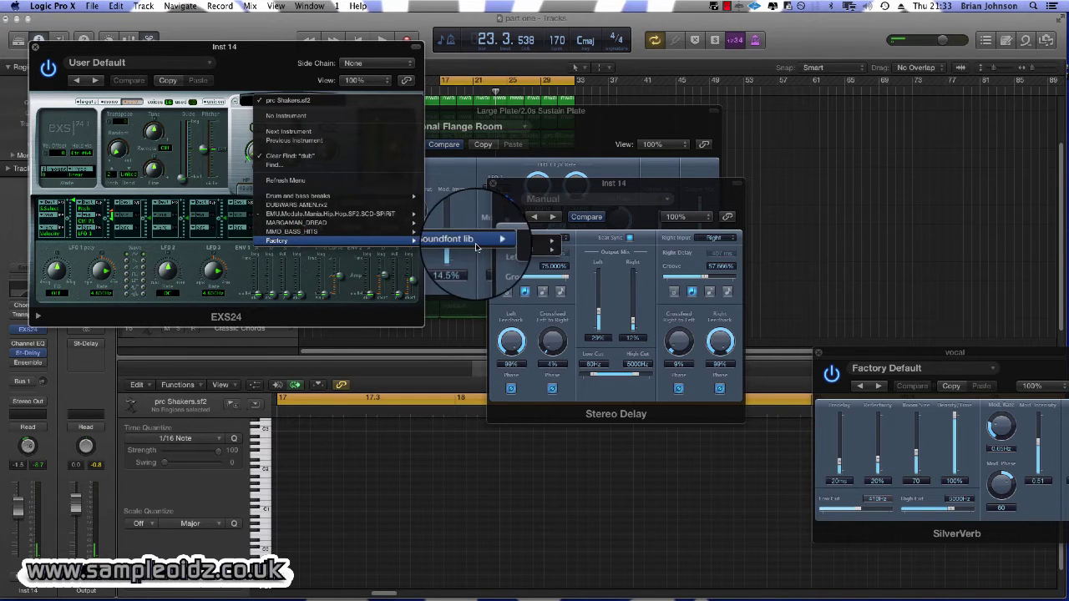
mouse_move(537, 244)
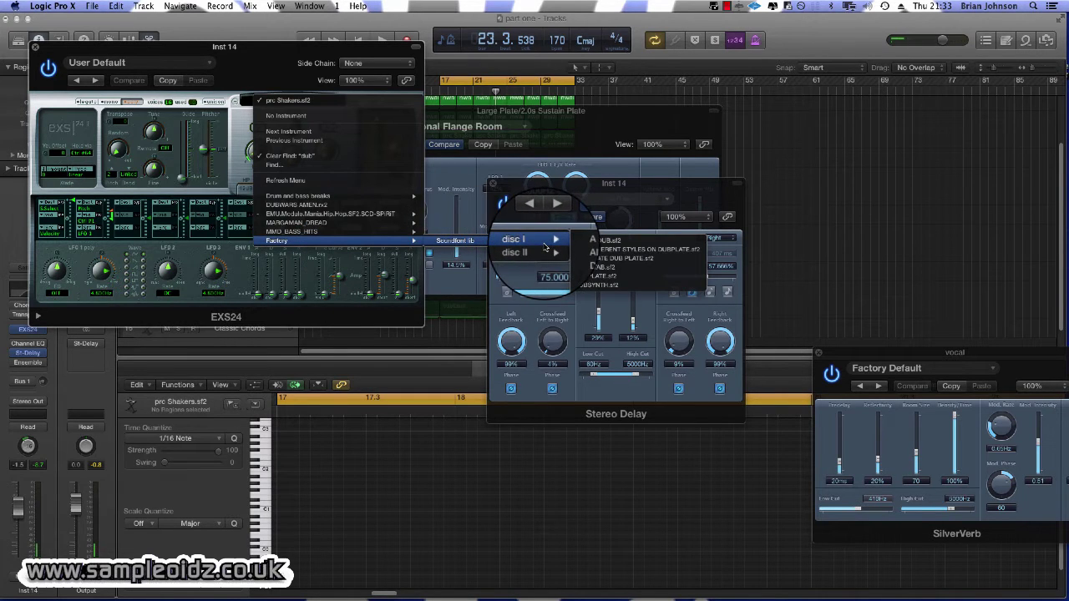
click(574, 262)
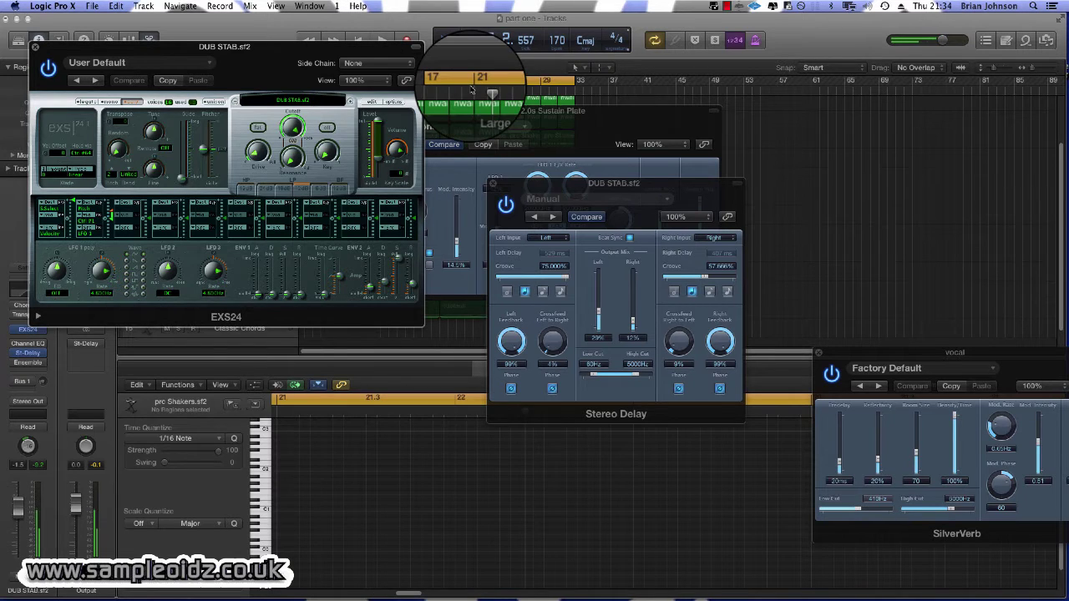
Record a stab part on the DUB STAB.sf2 track across the bar 17–33 cycle and move the Modulation Delay window clear of the arrangement.
key(space)
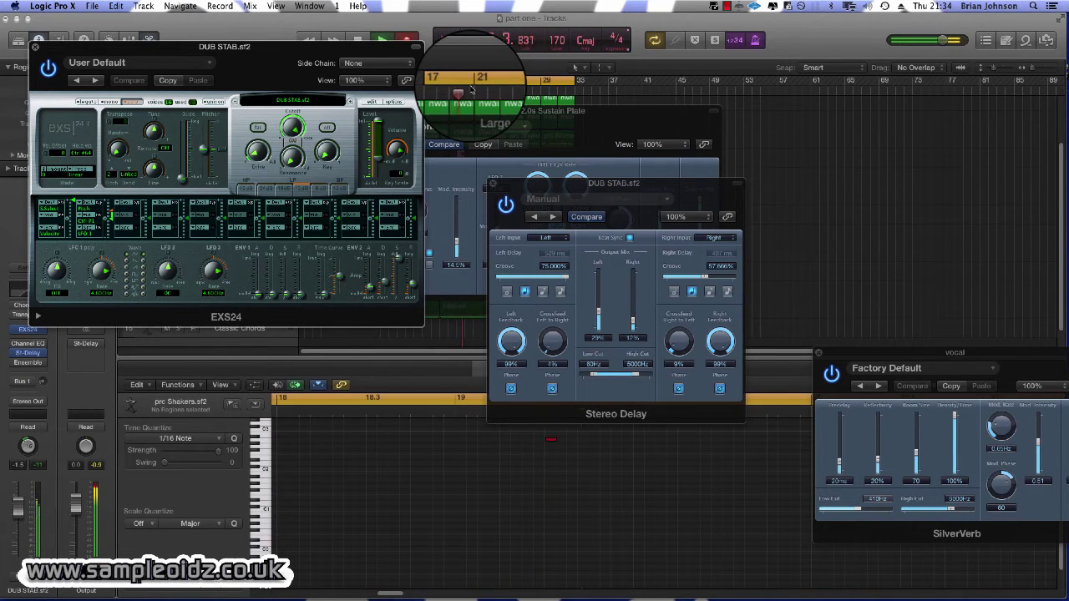
click(494, 184)
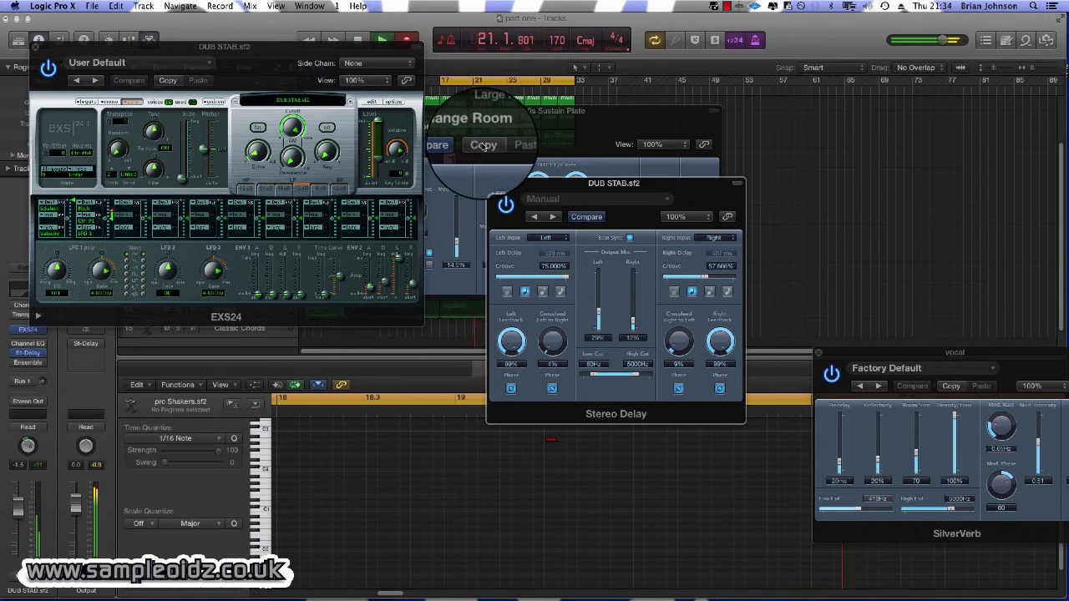
drag(456, 111, 814, 136)
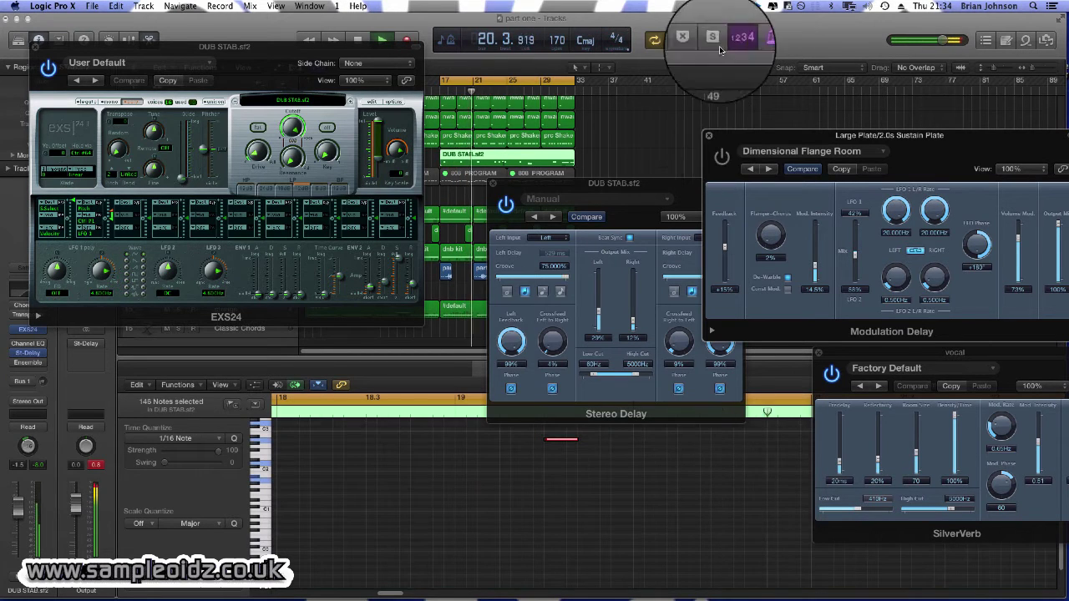
Close the Stereo Delay, Modulation Delay and EXS24 windows, stop playback and move the SilverVerb window below the vocal track.
click(489, 181)
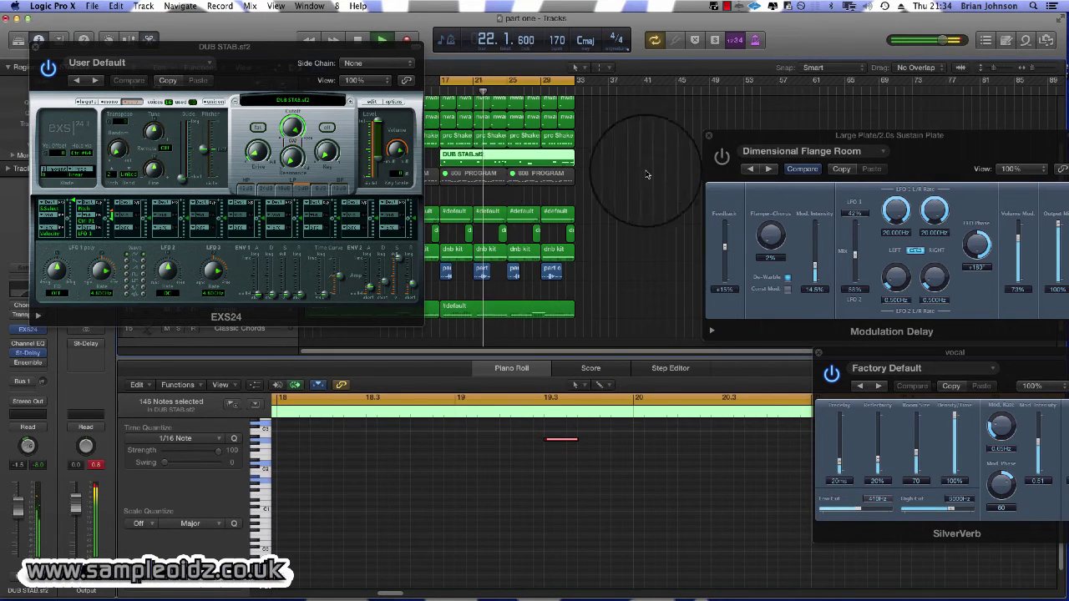
click(709, 136)
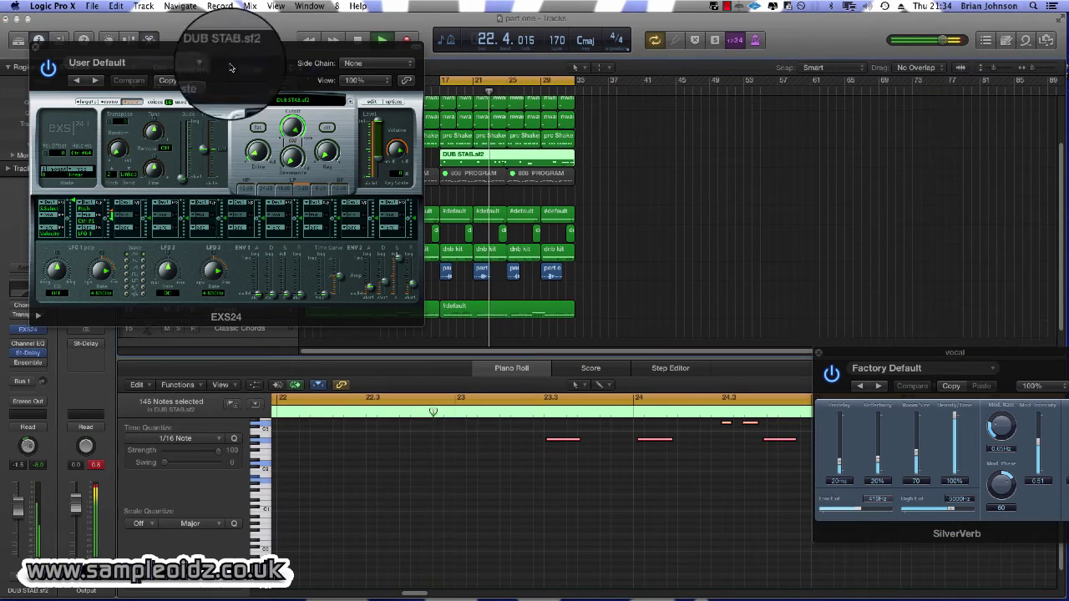
click(35, 48)
click(721, 160)
key(space)
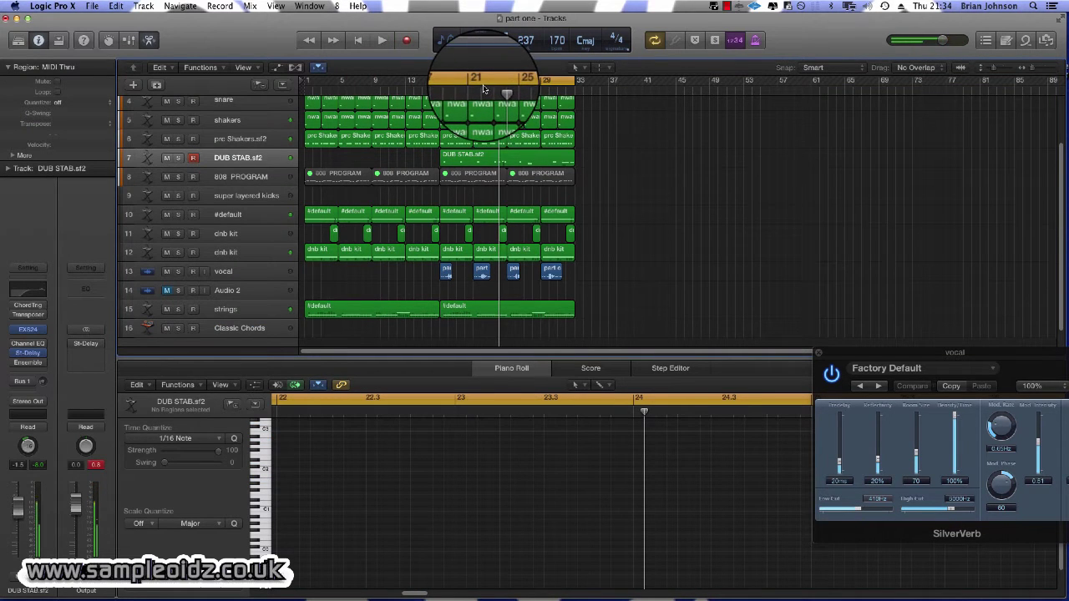
drag(827, 352, 484, 314)
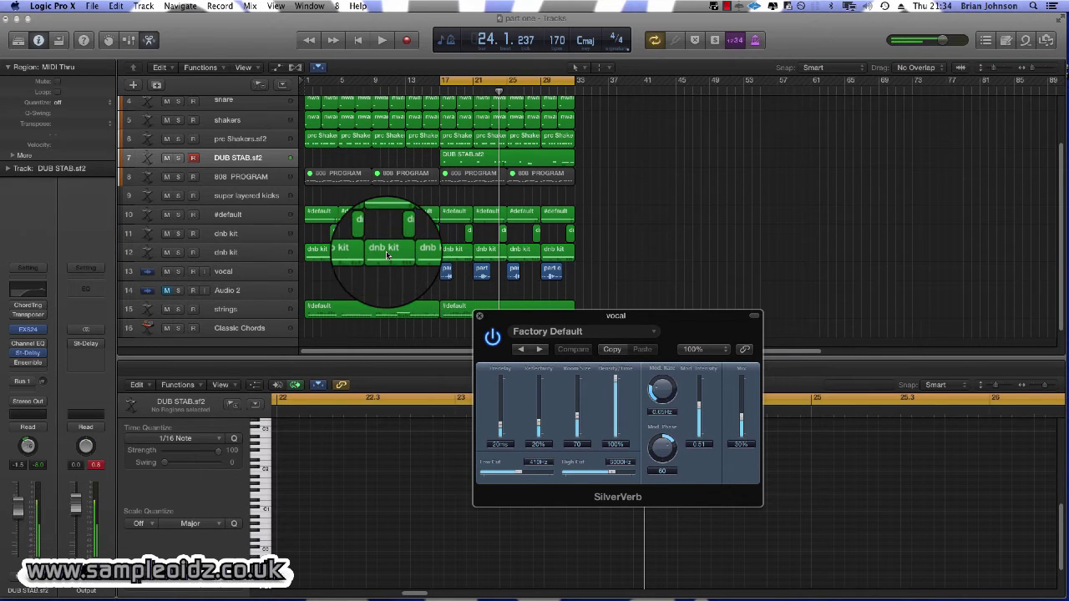
Quantize the main row of stab notes in the DUB STAB.sf2 region to 1/16 and close the SilverVerb window.
click(669, 157)
key(space)
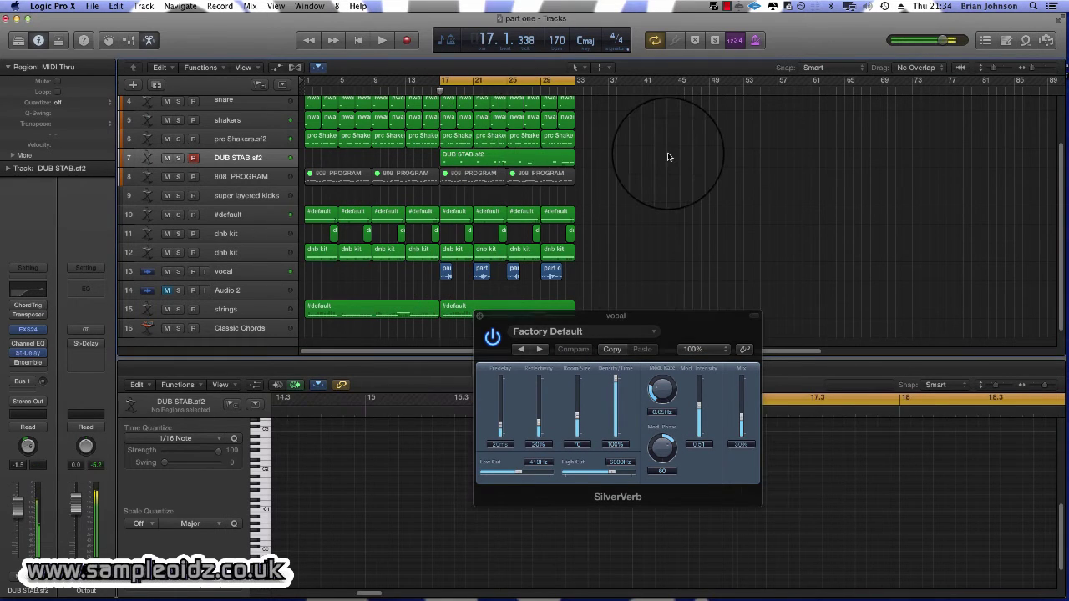
scroll(564, 141, up, 1)
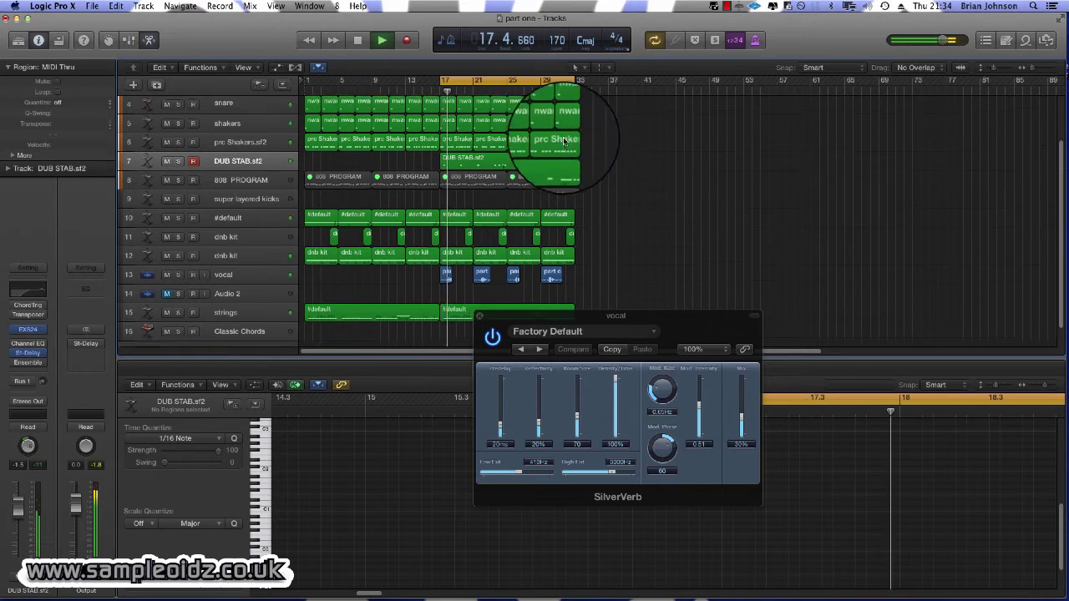
scroll(565, 141, up, 5)
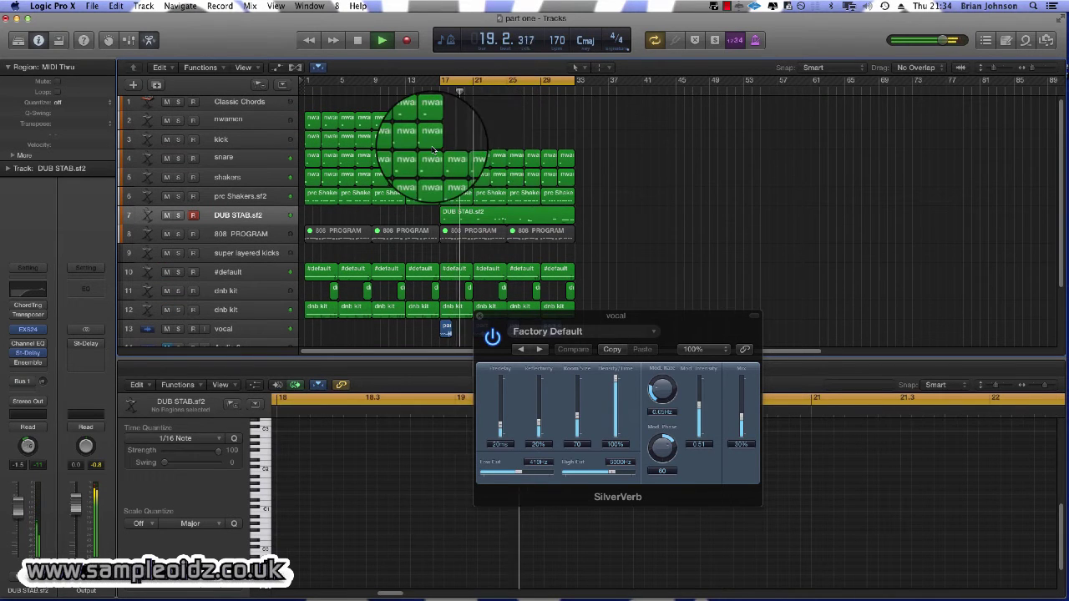
click(464, 214)
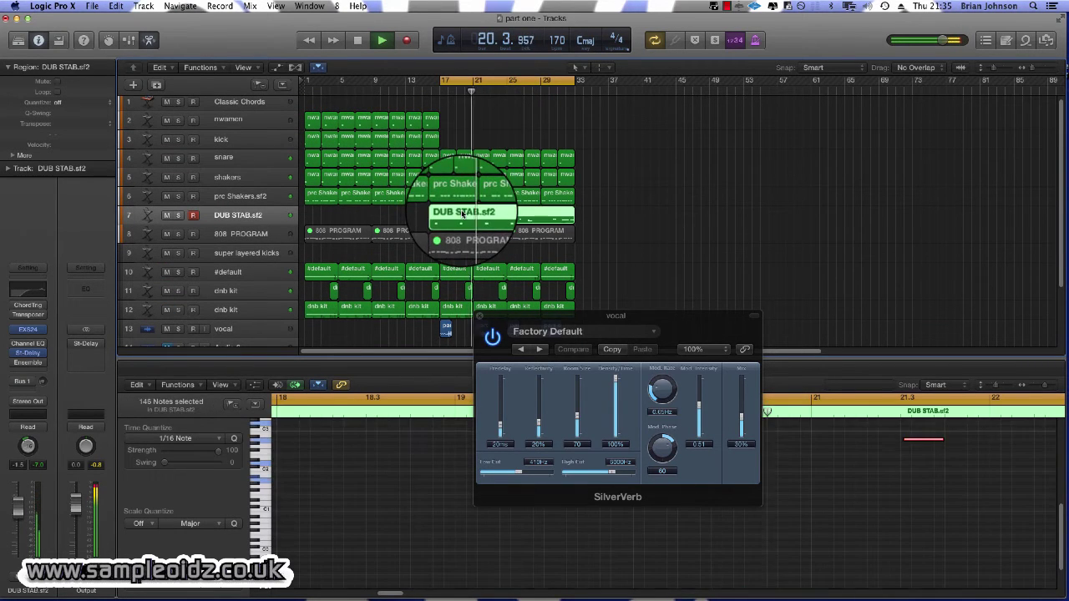
double_click(463, 213)
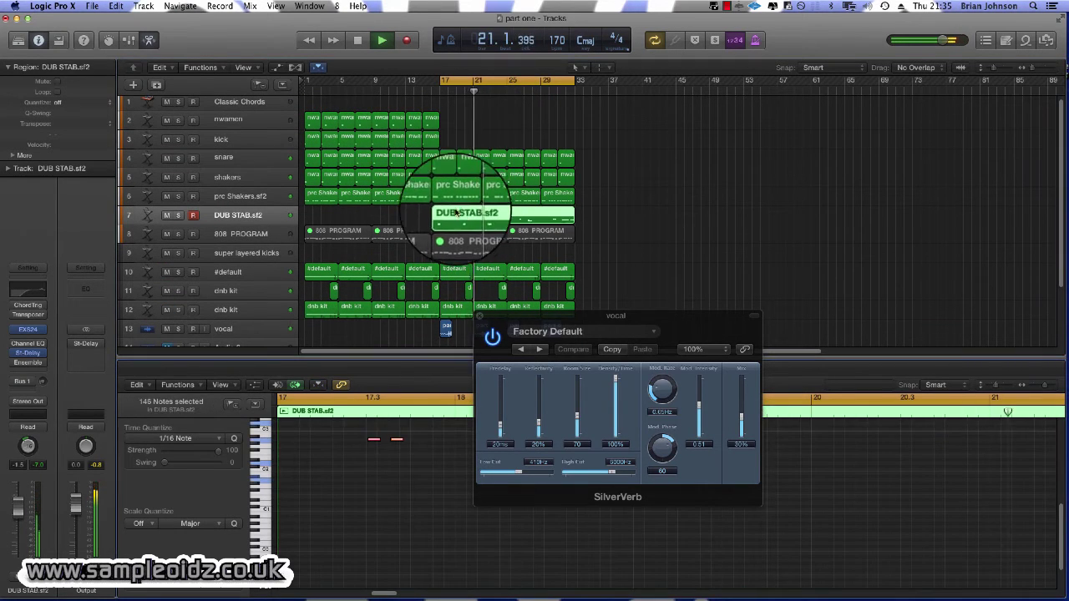
click(376, 490)
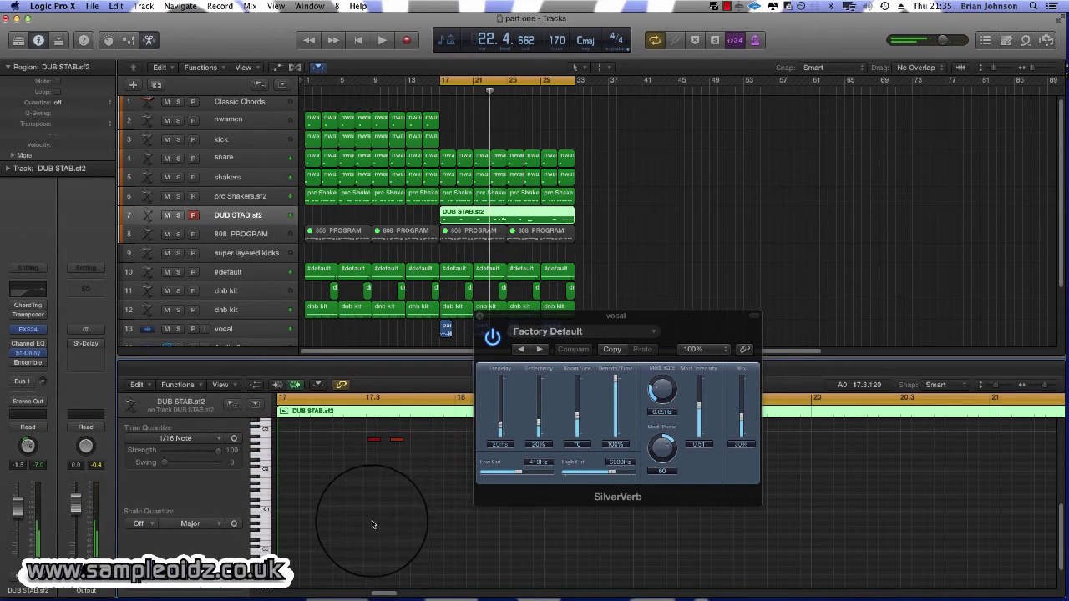
click(264, 441)
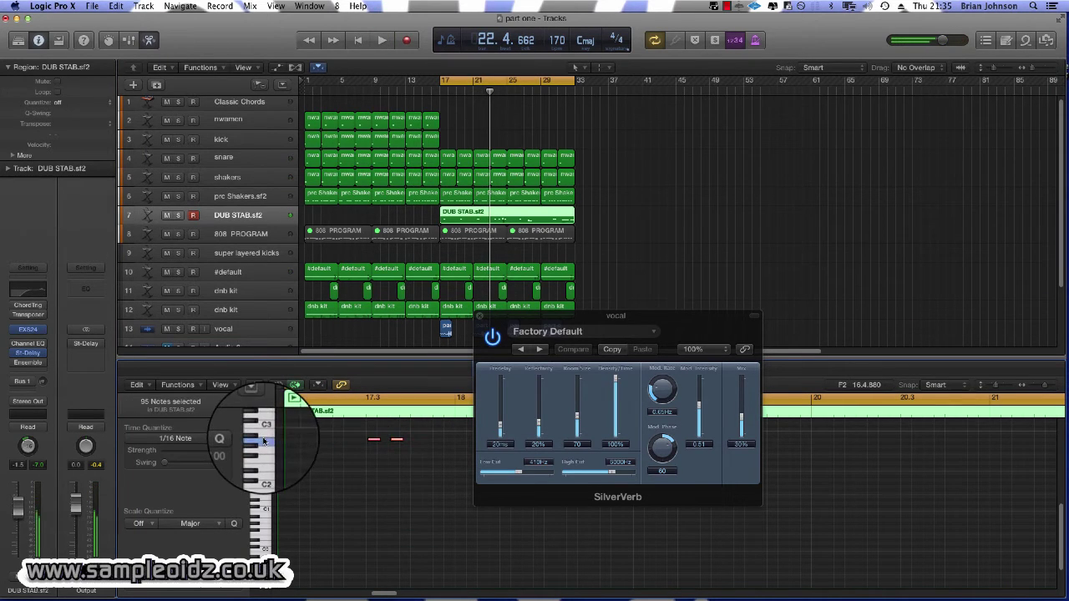
key(space)
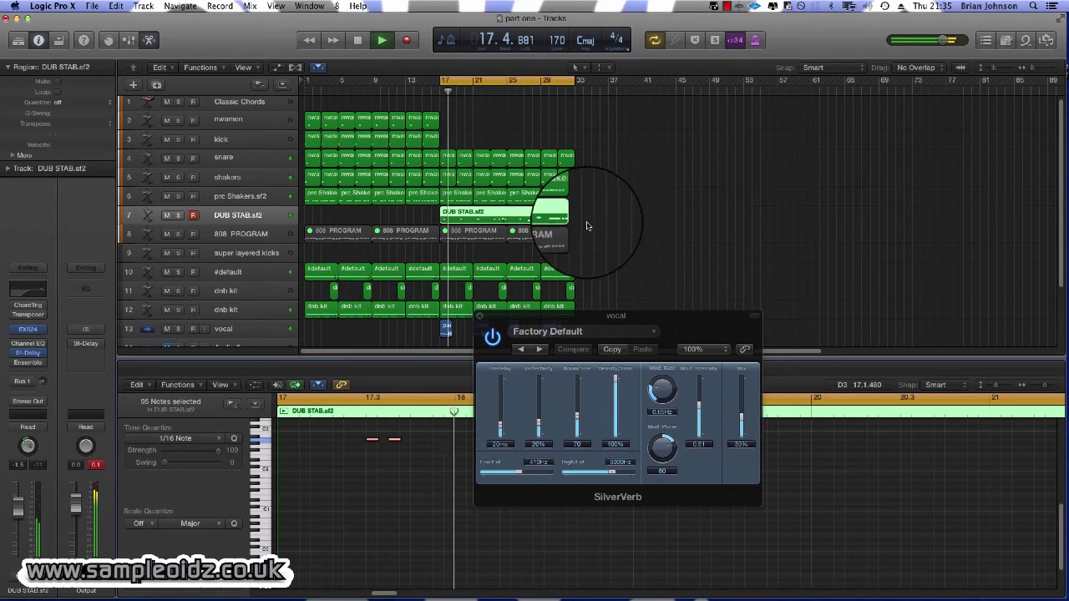
click(607, 207)
click(480, 316)
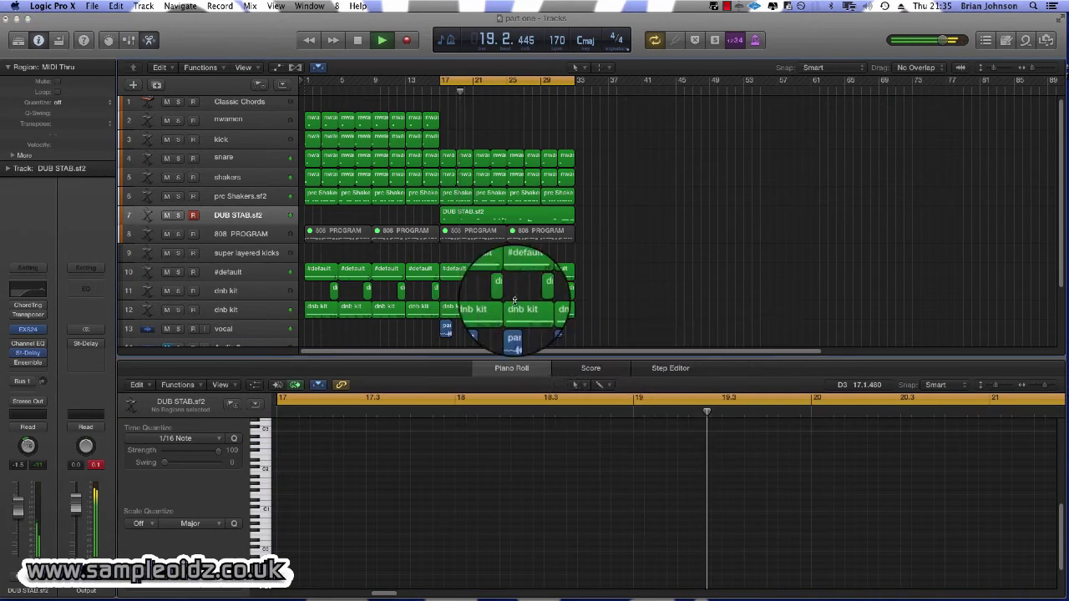
Delete the long overlapping stab note at 19.3 in the DUB STAB.sf2 region and set the remaining note's length to 0.0.480.
click(488, 216)
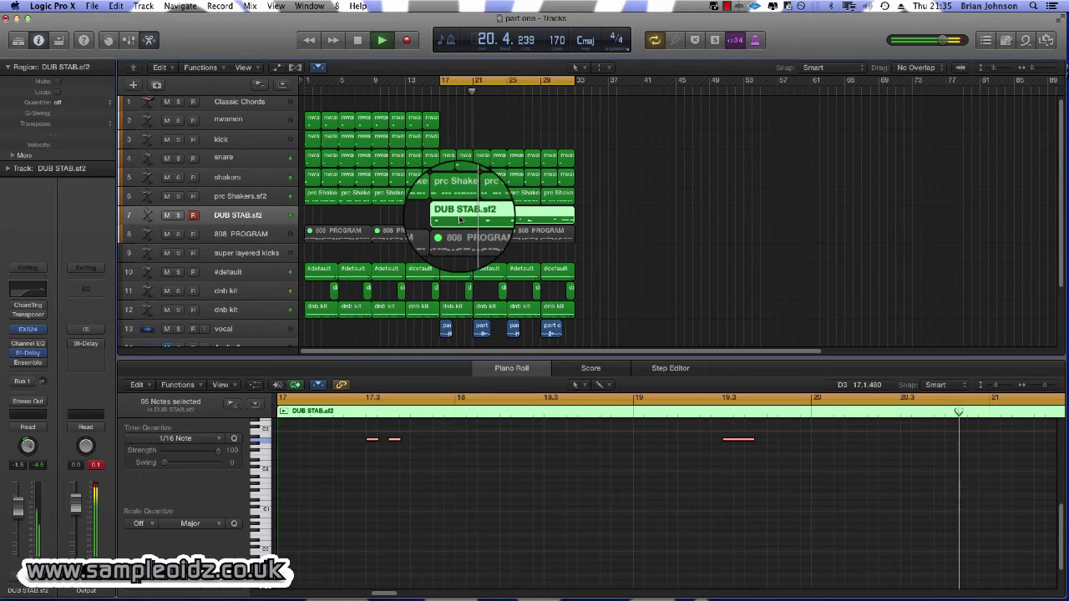
key(space)
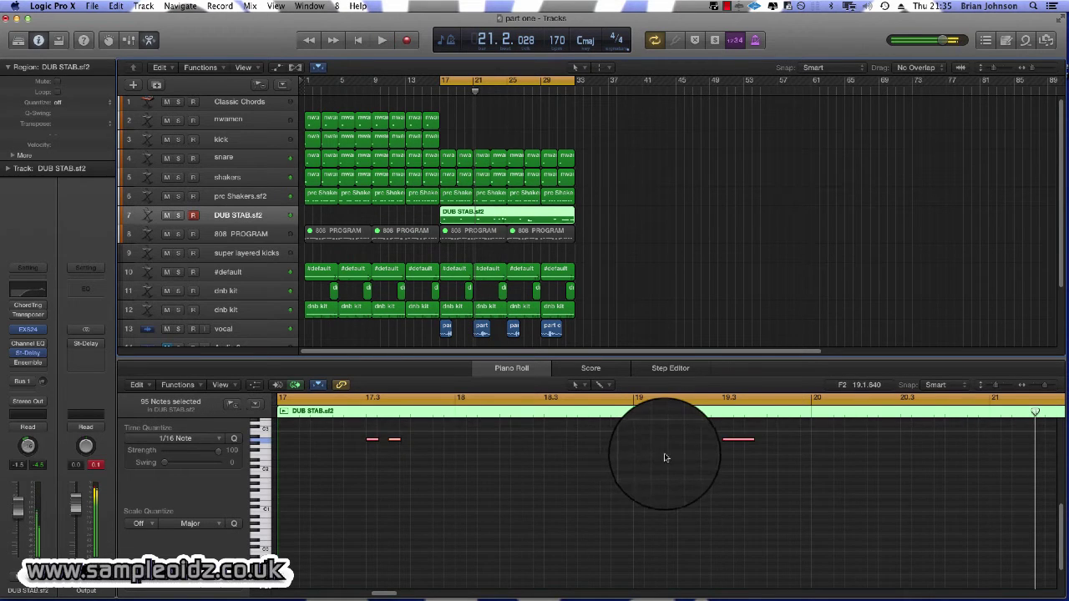
click(735, 440)
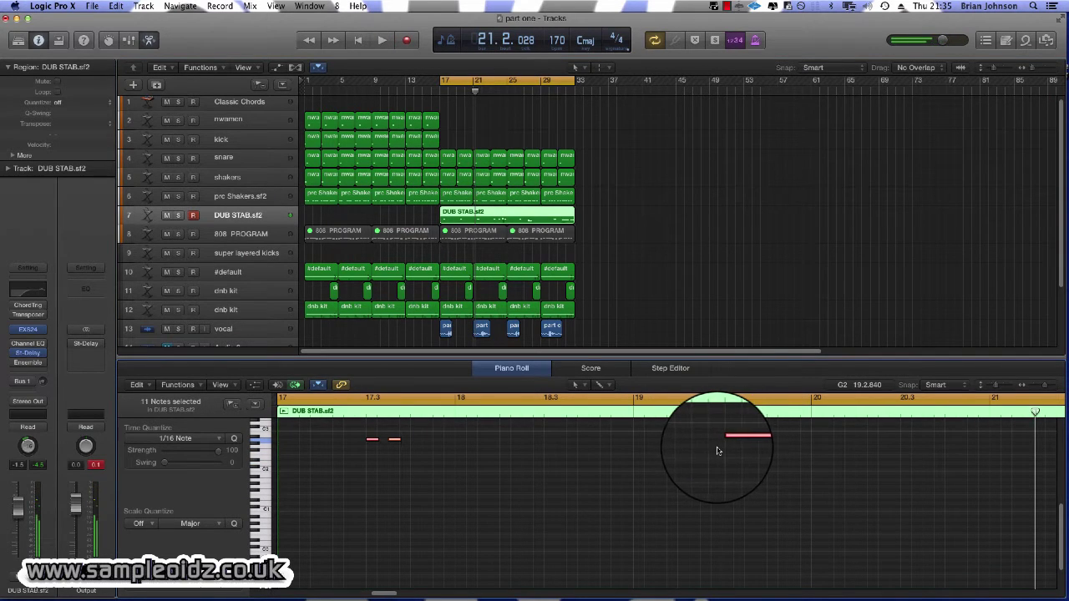
key(space)
click(731, 449)
click(731, 440)
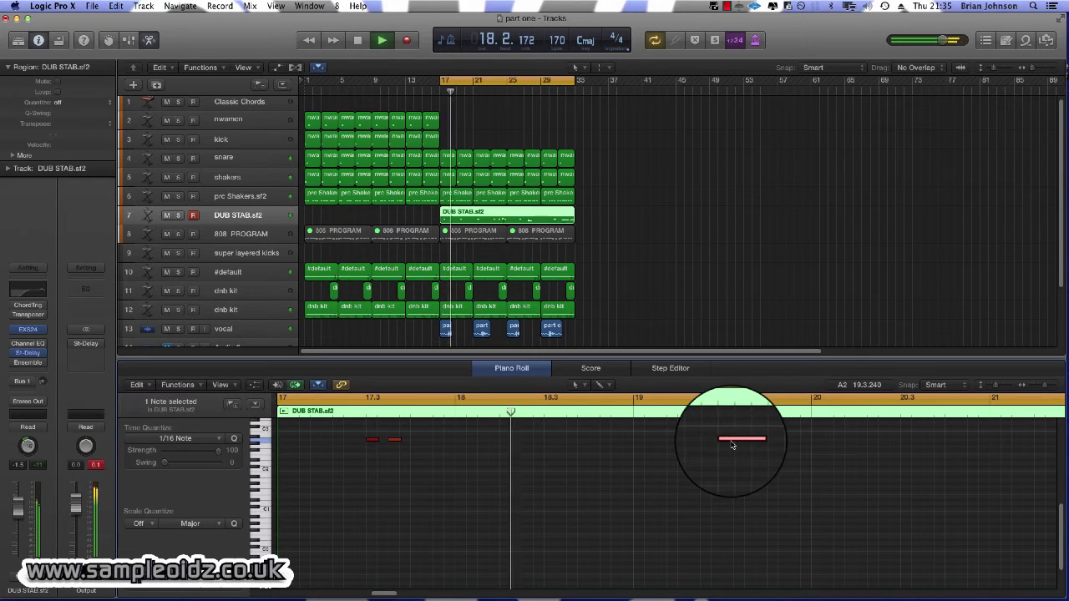
key(Delete)
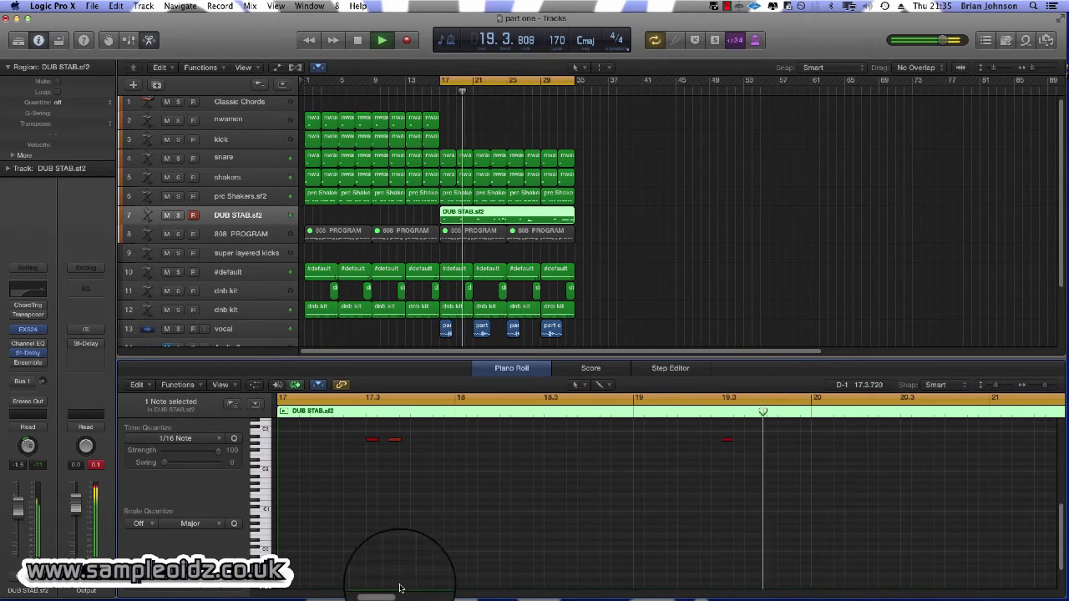
drag(732, 440, 742, 439)
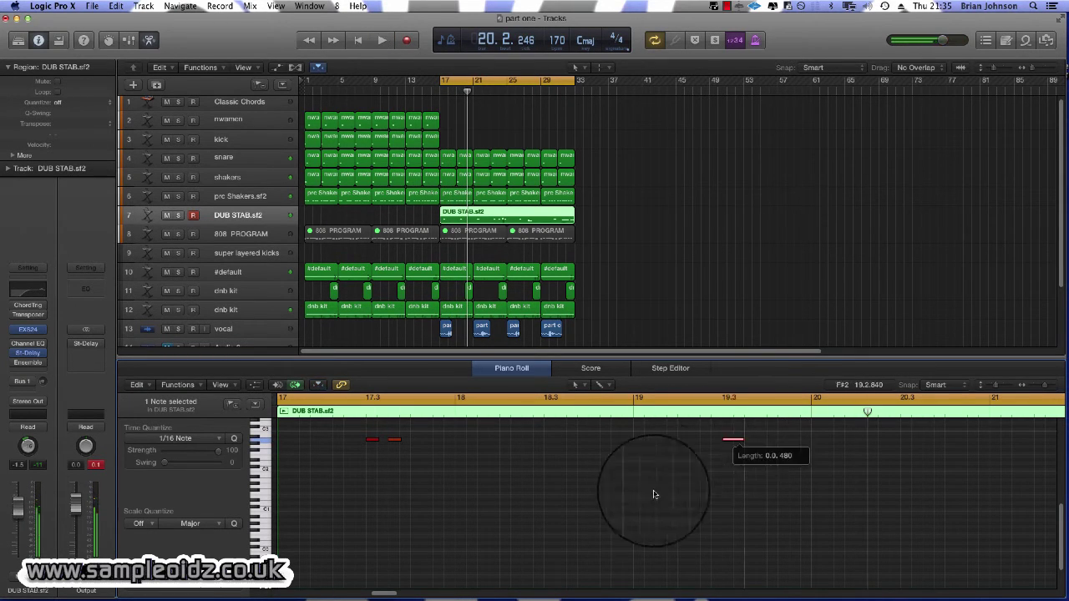
Shorten the DUB STAB.sf2 region to end at bar 25 and repeat it from bar 25 to bar 33.
drag(389, 594, 410, 595)
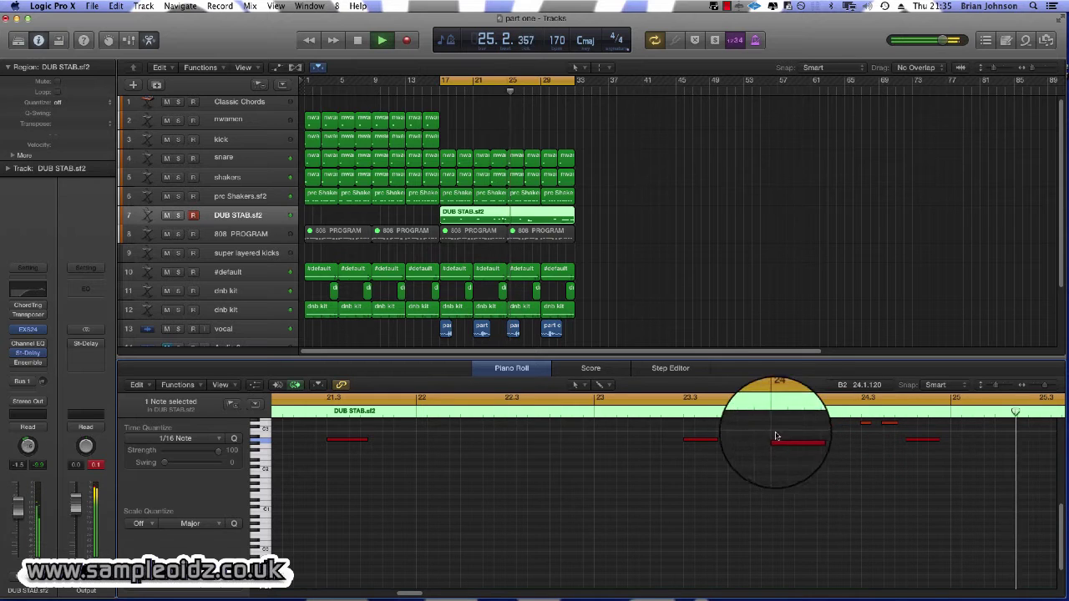
key(space)
click(583, 220)
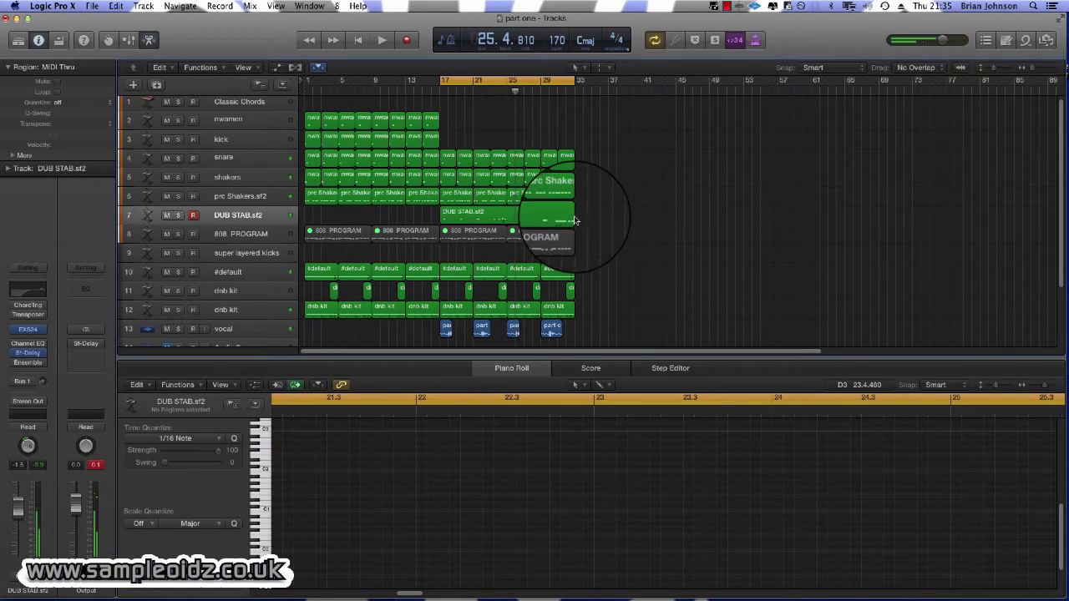
drag(571, 220, 522, 221)
key(space)
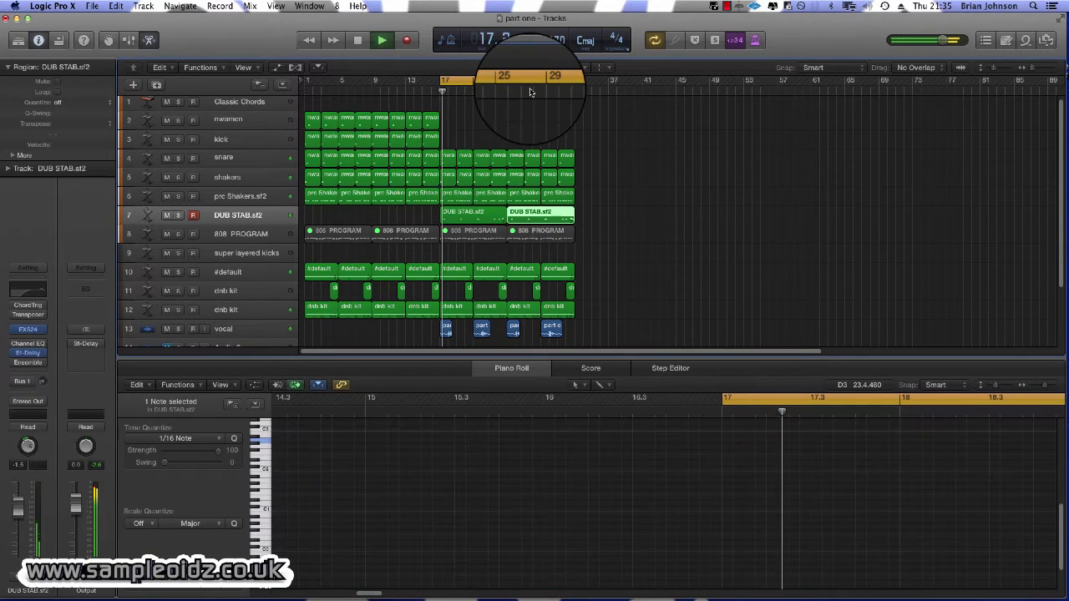
Duplicate the 808 PROGRAM track and load the Native Instruments Komplete Kontrol plug-in as the new track's instrument.
scroll(612, 188, down, 1)
key(space)
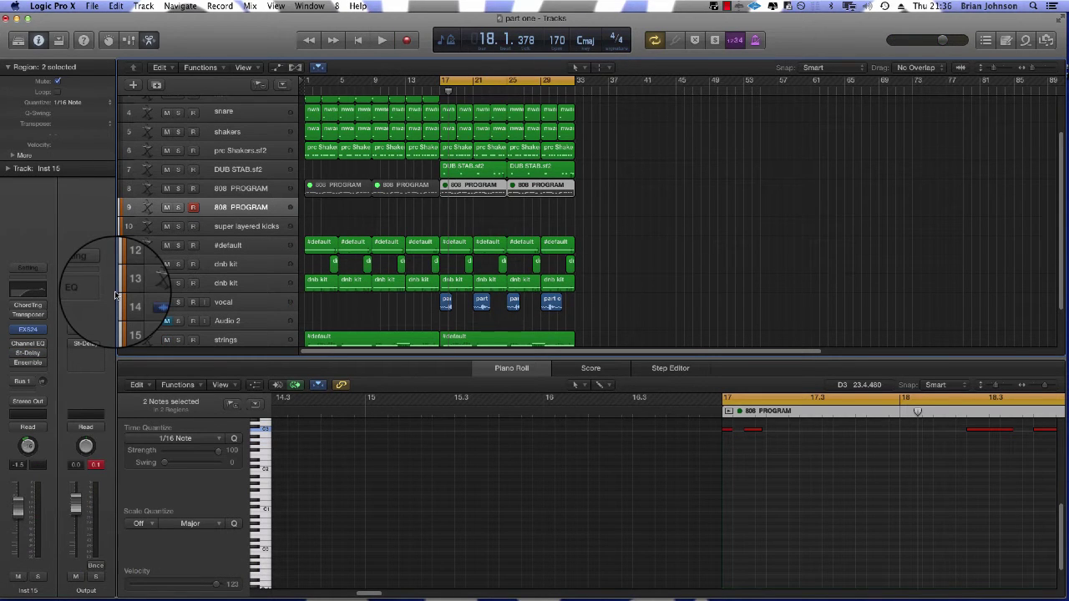
click(28, 329)
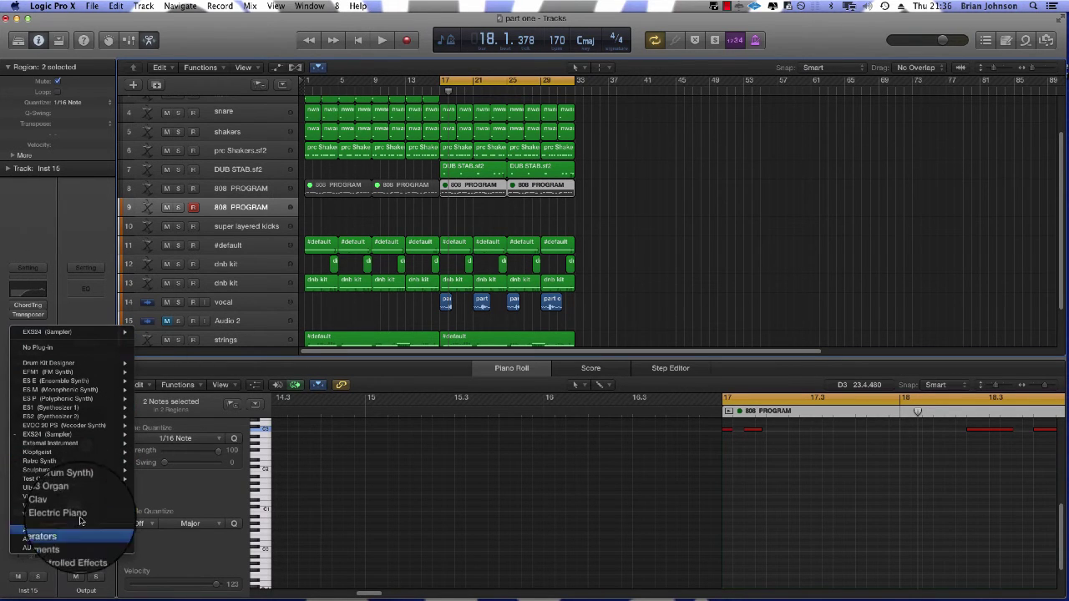
mouse_move(82, 507)
mouse_move(81, 546)
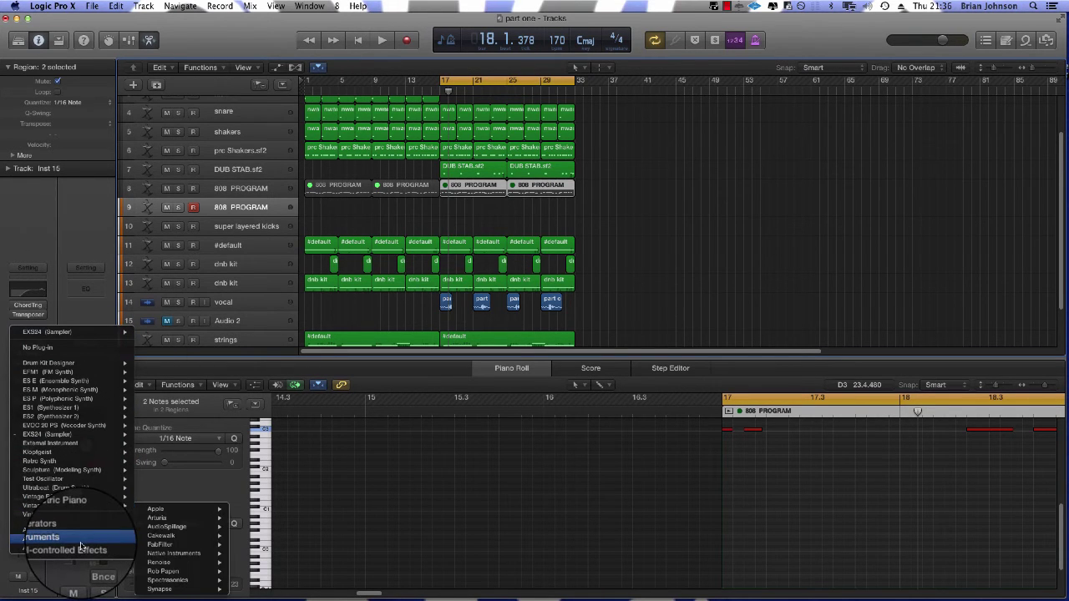
mouse_move(176, 553)
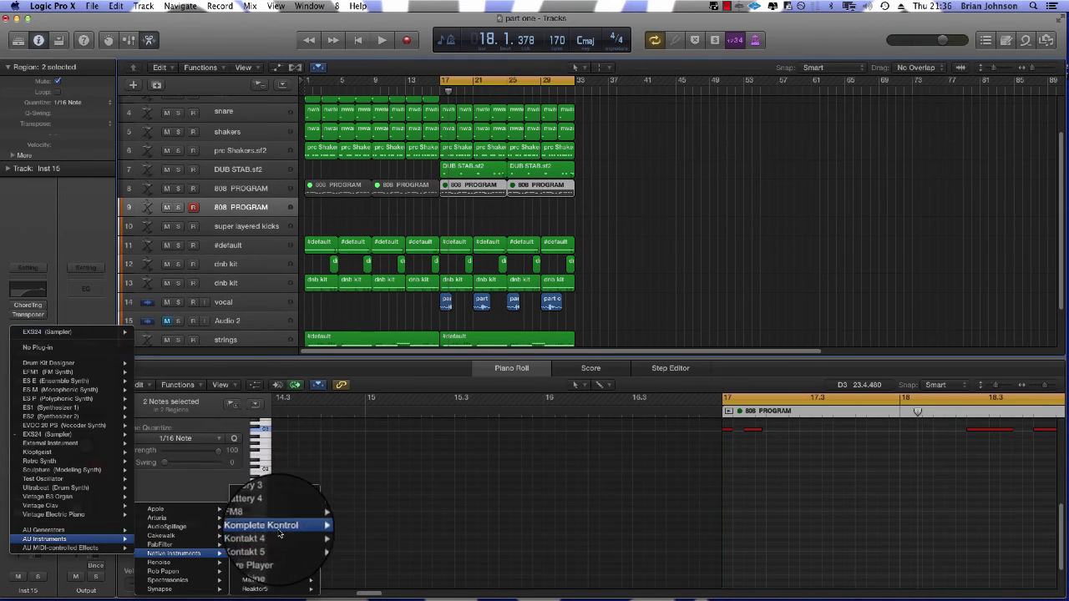
mouse_move(280, 533)
click(365, 532)
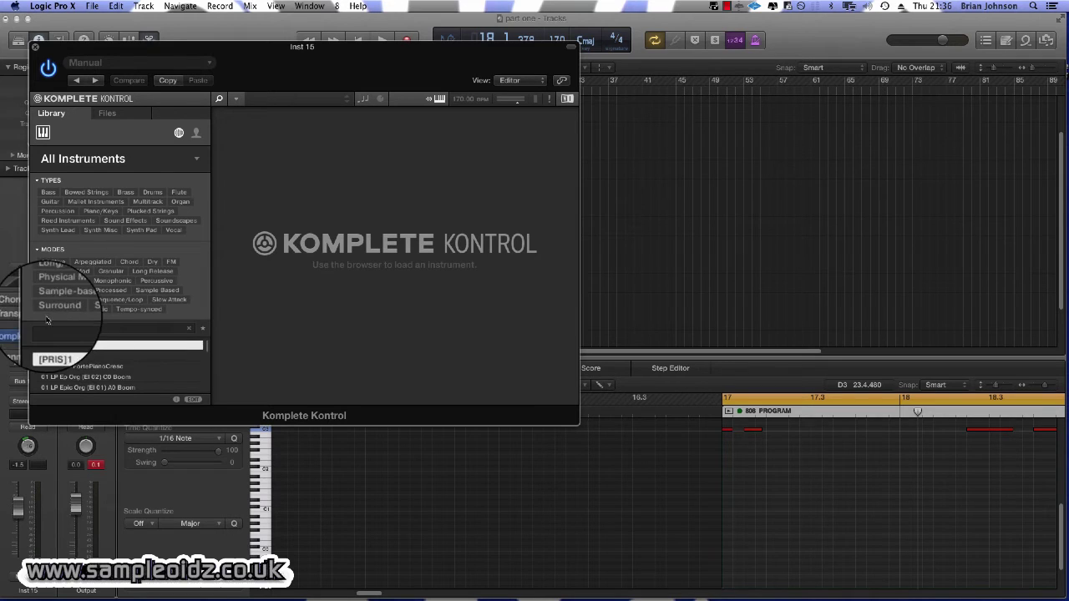
Audition Razor 1.0 Library presets such as 5th Wobble Hum in Komplete Kontrol and load the Abiogenesis preset.
click(66, 366)
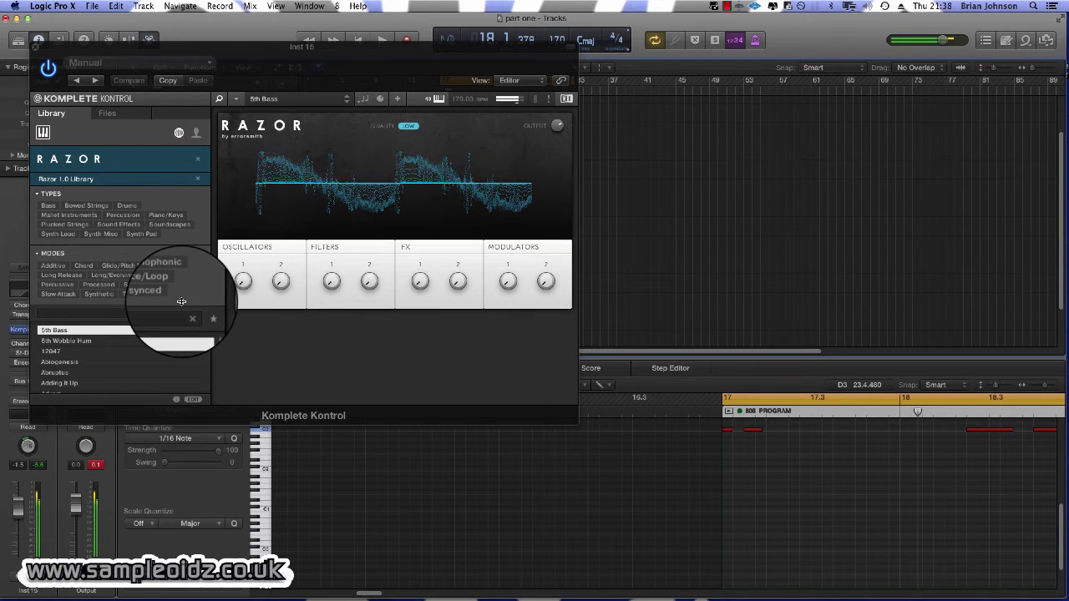
key(Down)
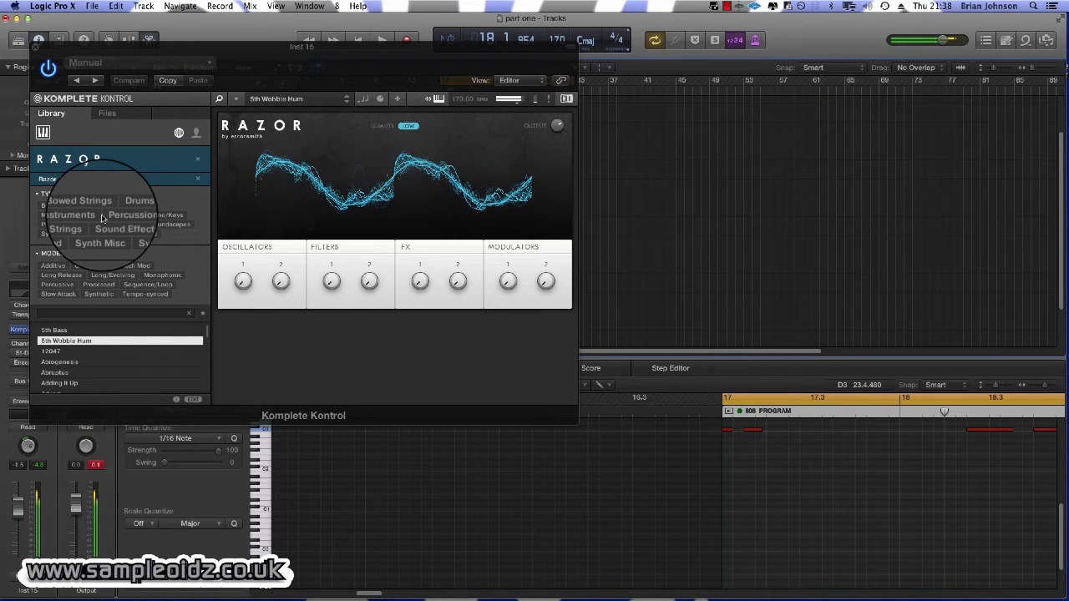
key(space)
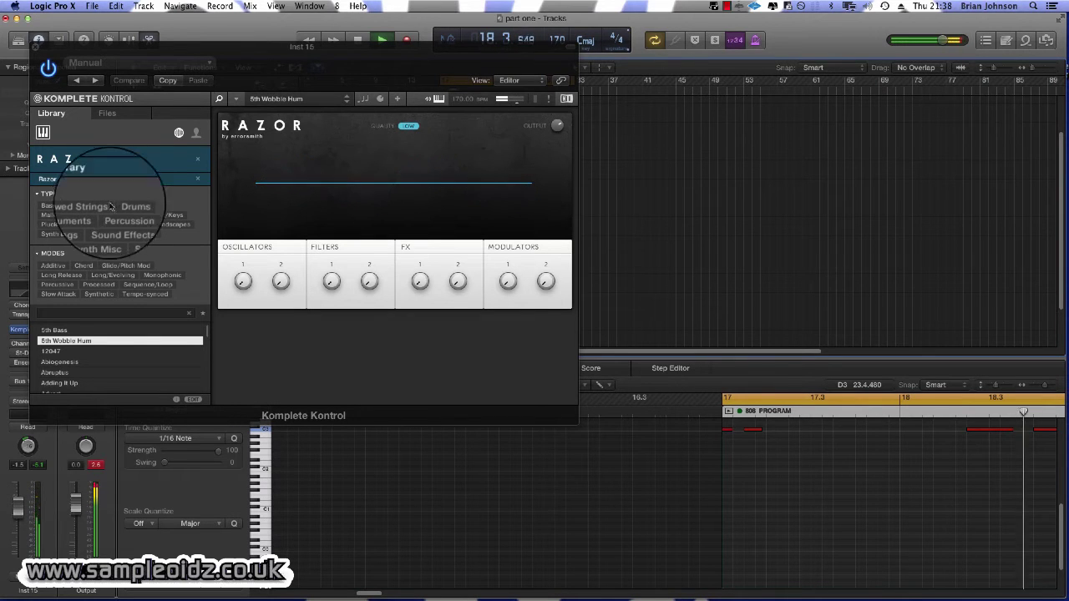
click(71, 351)
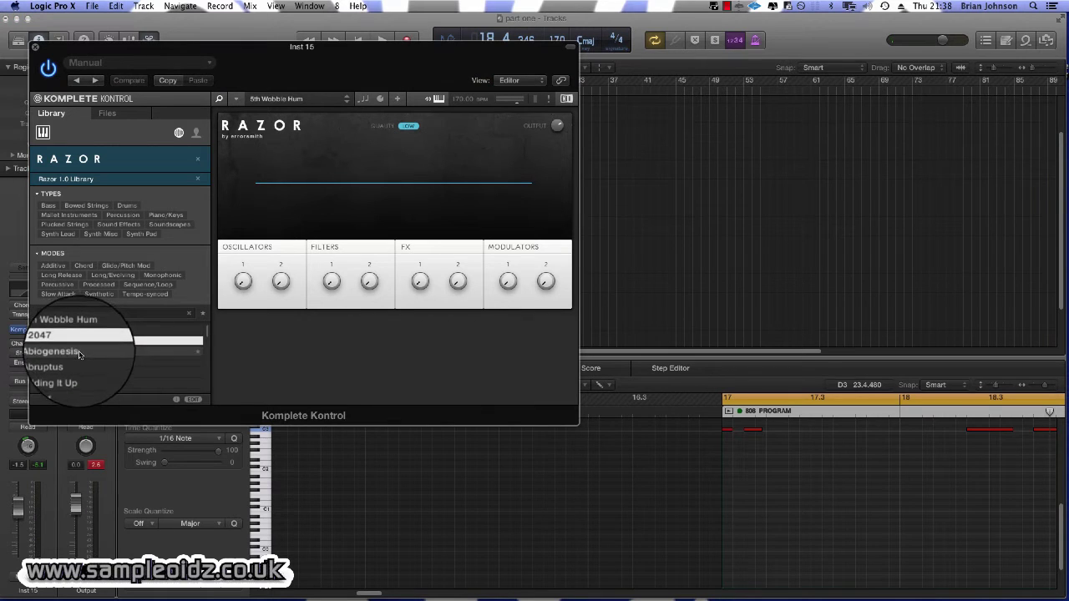
click(87, 353)
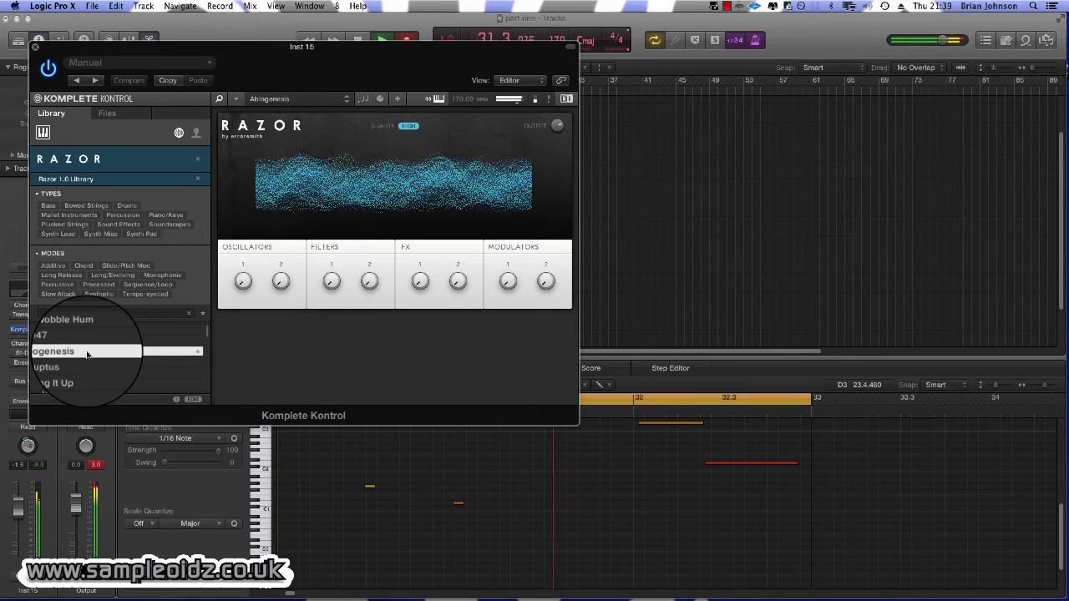
Finish recording the Inst 15 part across bars 17 to 33 and close the Komplete Kontrol window.
key(space)
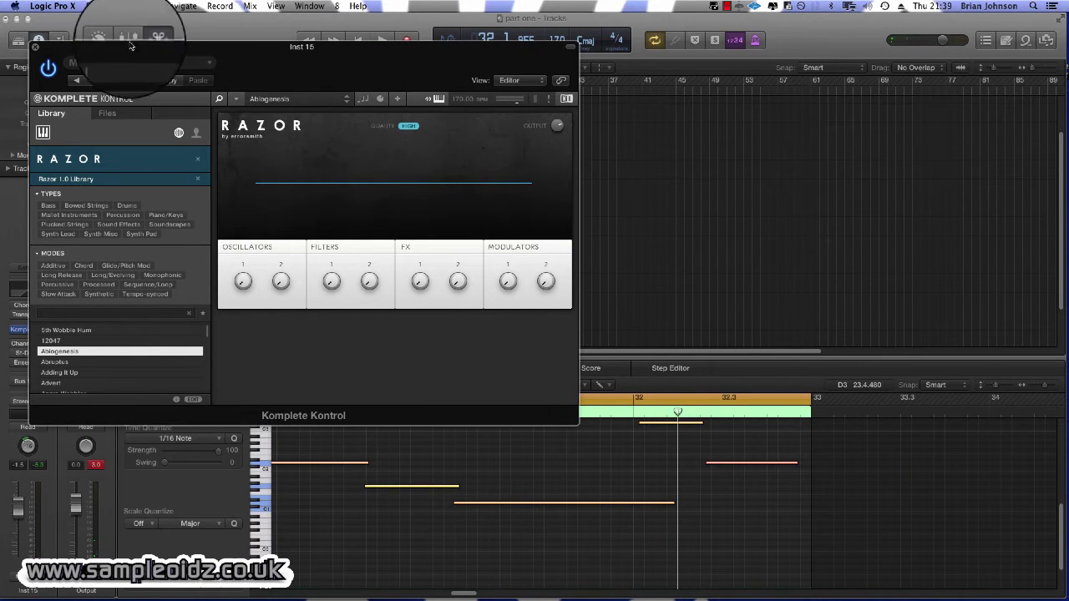
click(35, 46)
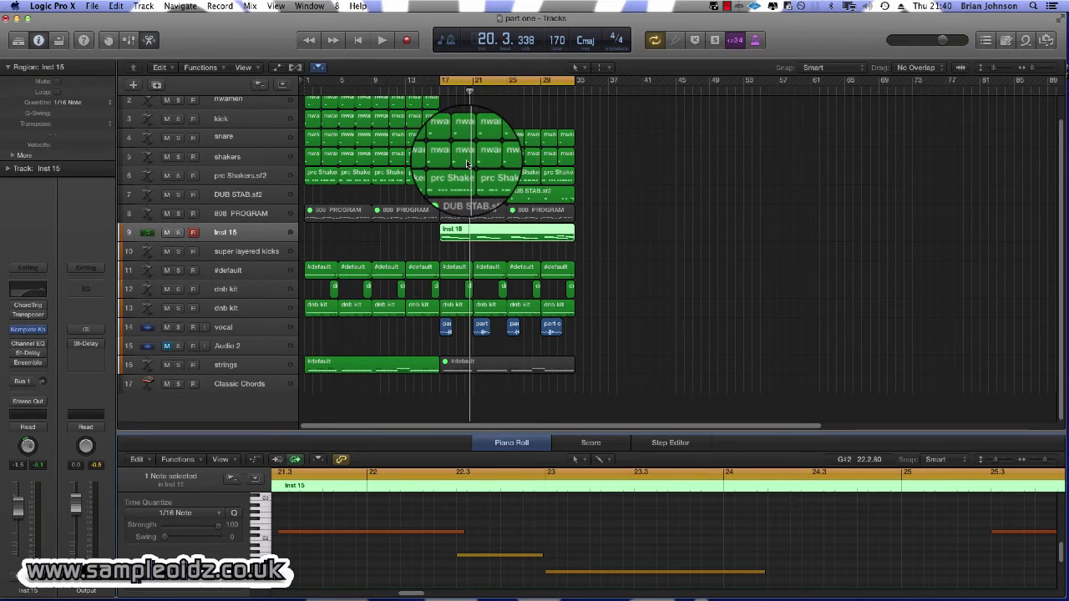
Move the second three-note phrase of the Inst 15 region earlier so that it starts at about 21.2.
click(381, 40)
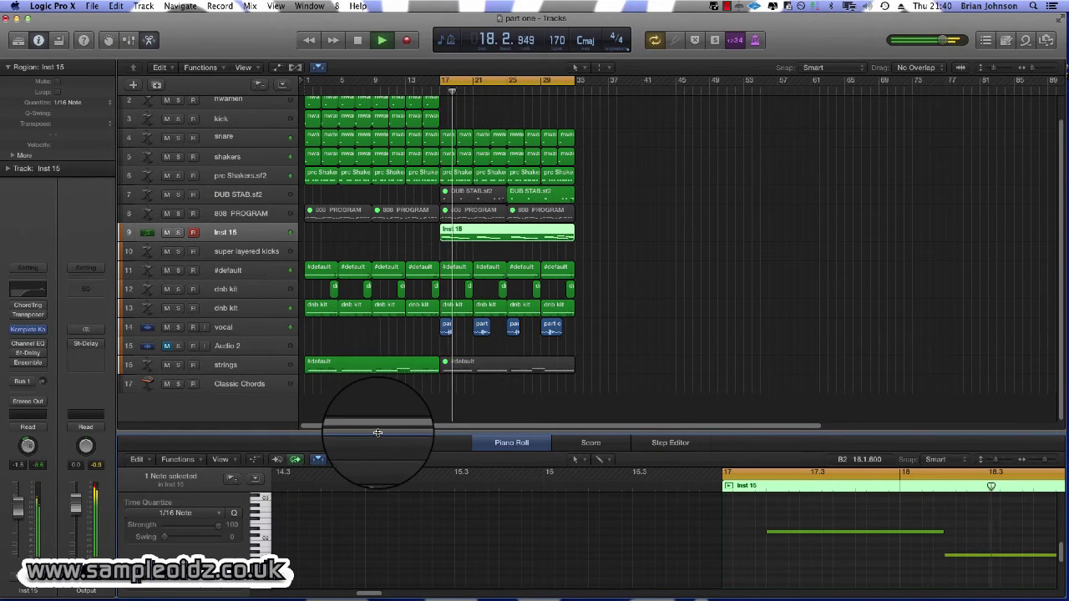
drag(376, 433, 387, 180)
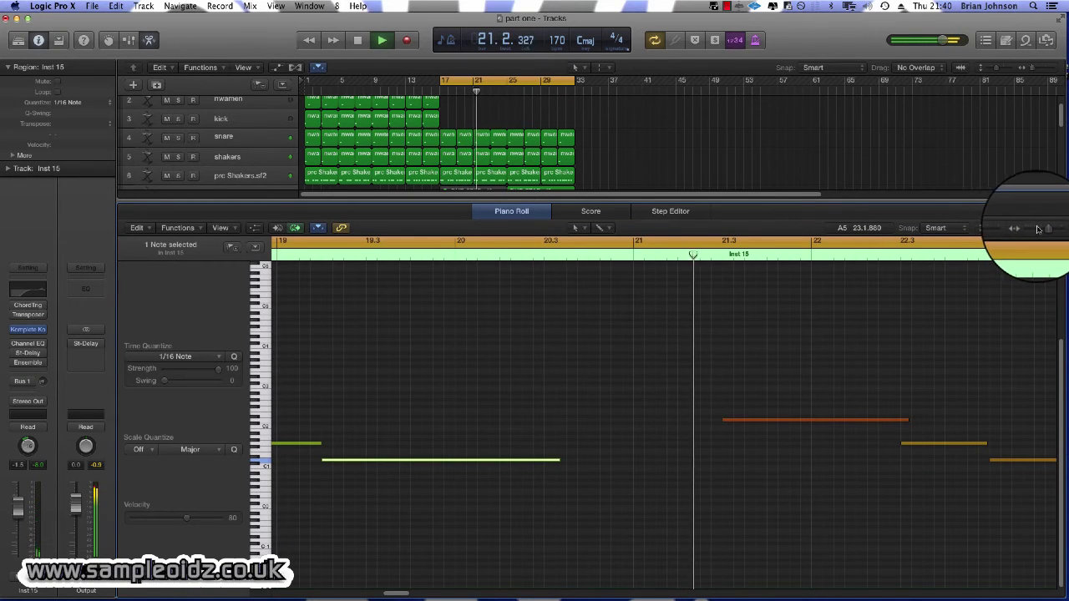
drag(1044, 228, 1037, 229)
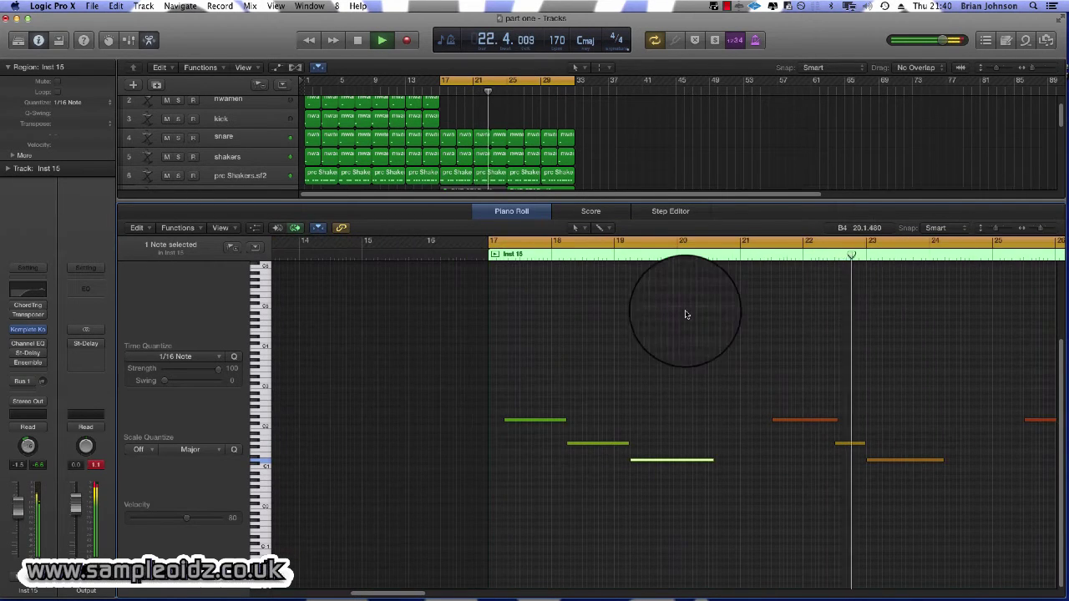
key(space)
drag(761, 363, 928, 501)
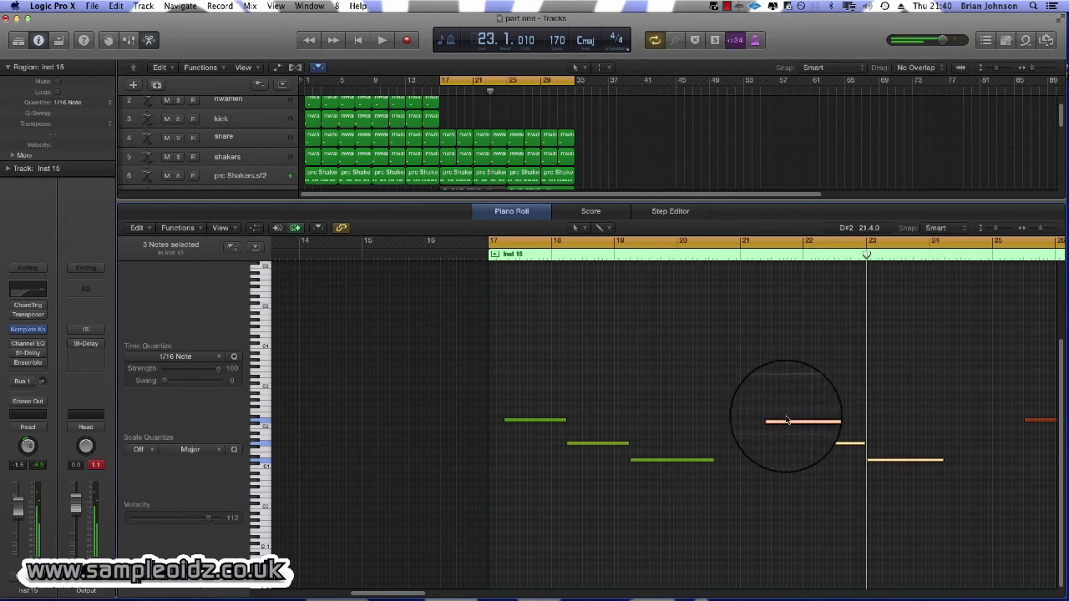
drag(789, 420, 754, 421)
key(space)
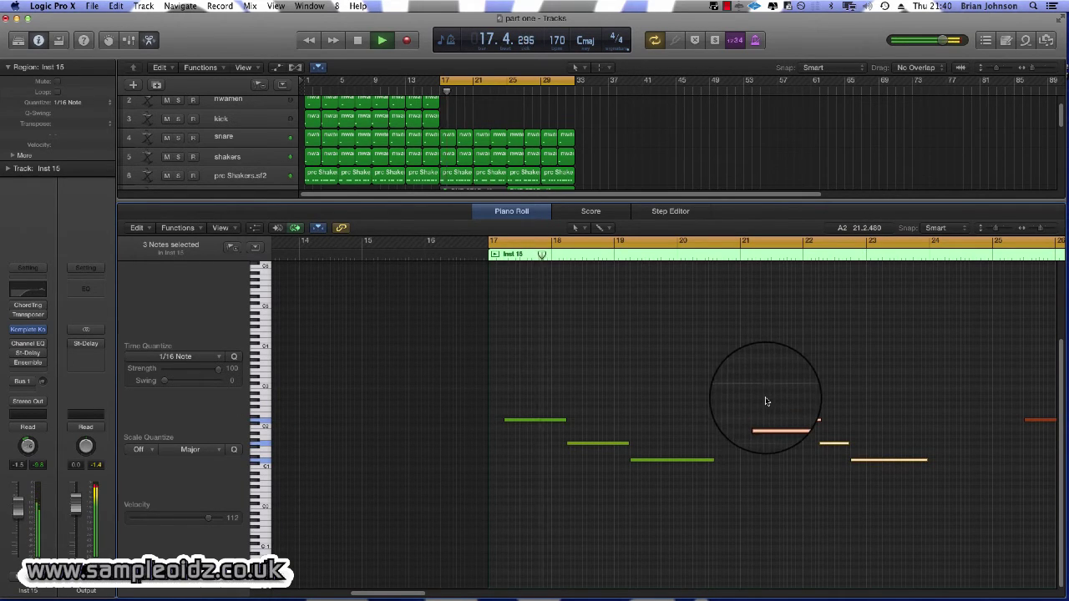
Lengthen the last two notes of the second Inst 15 phrase so its three notes run on like the first phrase.
drag(492, 377, 727, 472)
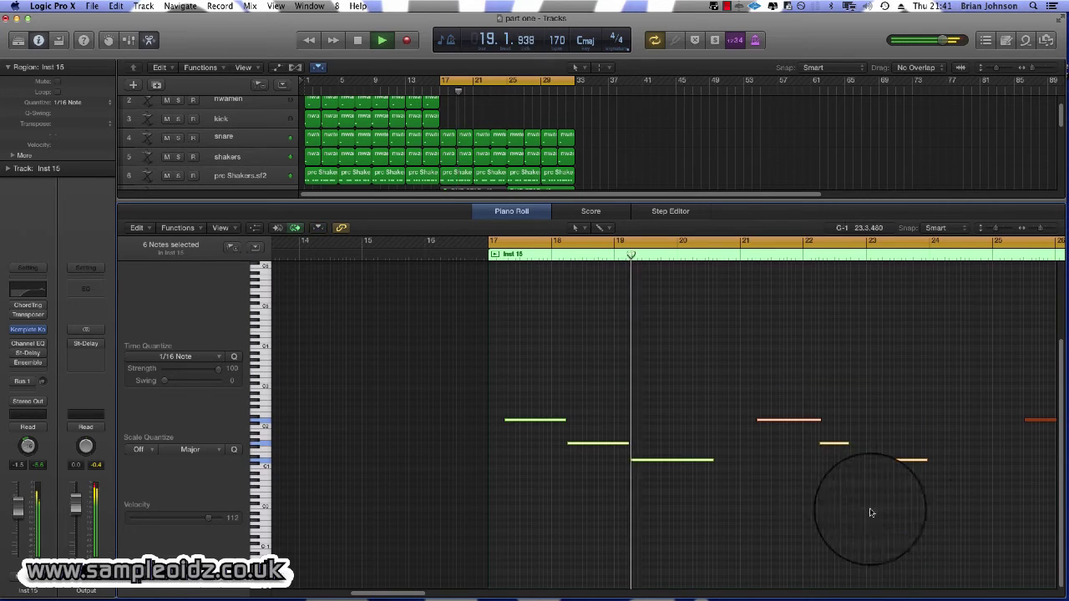
click(712, 392)
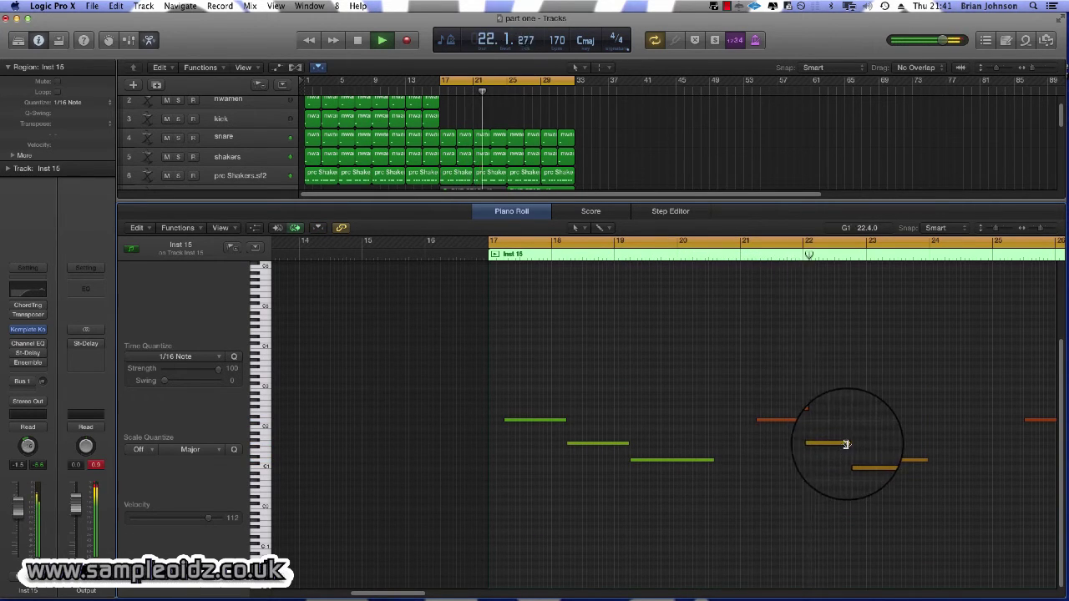
key(space)
drag(875, 460, 902, 462)
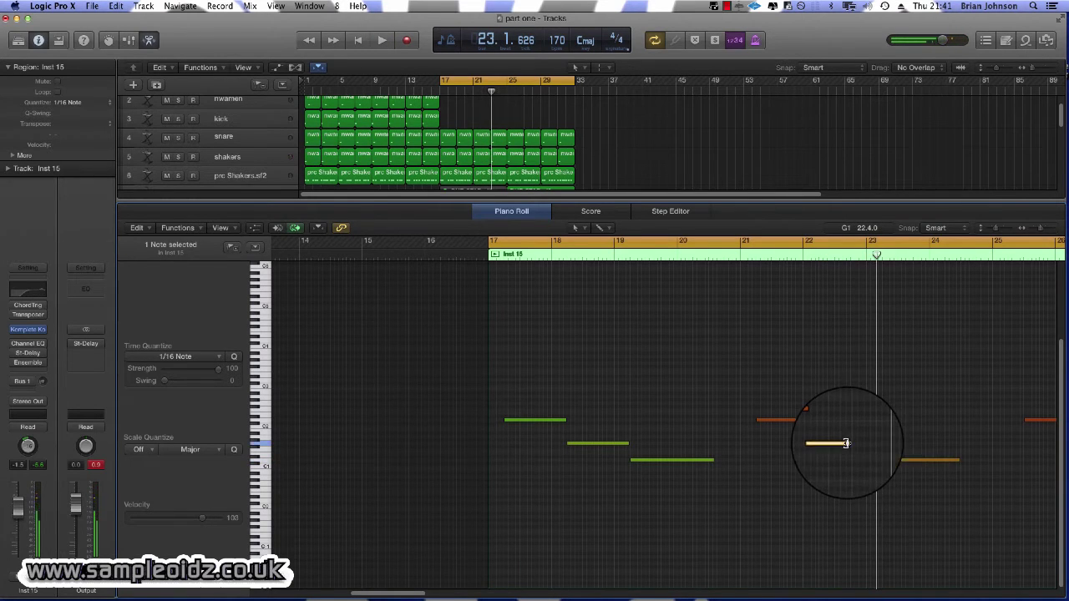
drag(846, 443, 871, 444)
key(space)
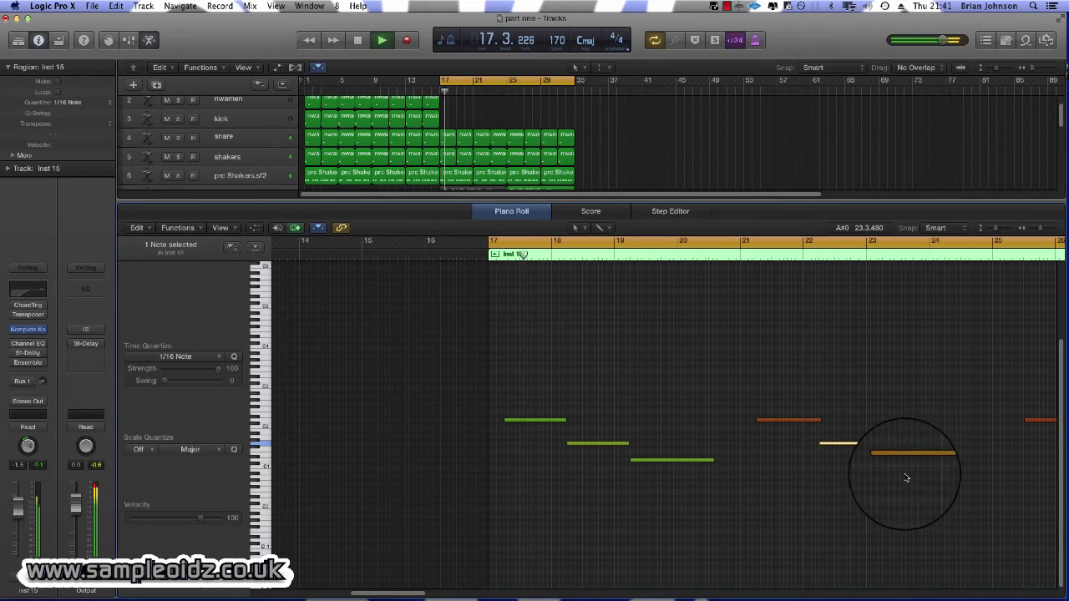
key(space)
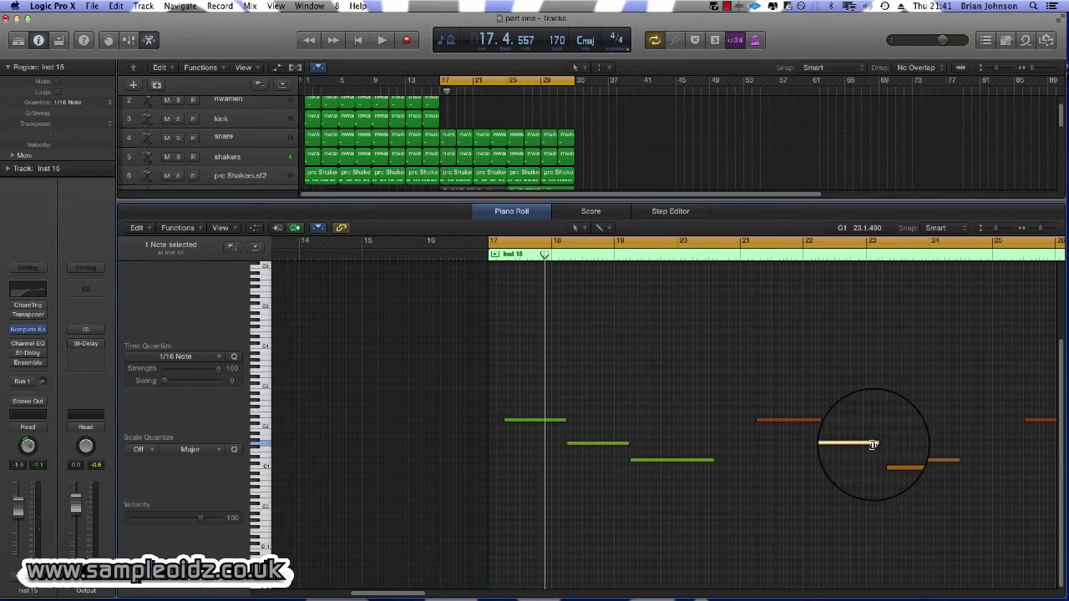
drag(873, 445, 881, 444)
key(space)
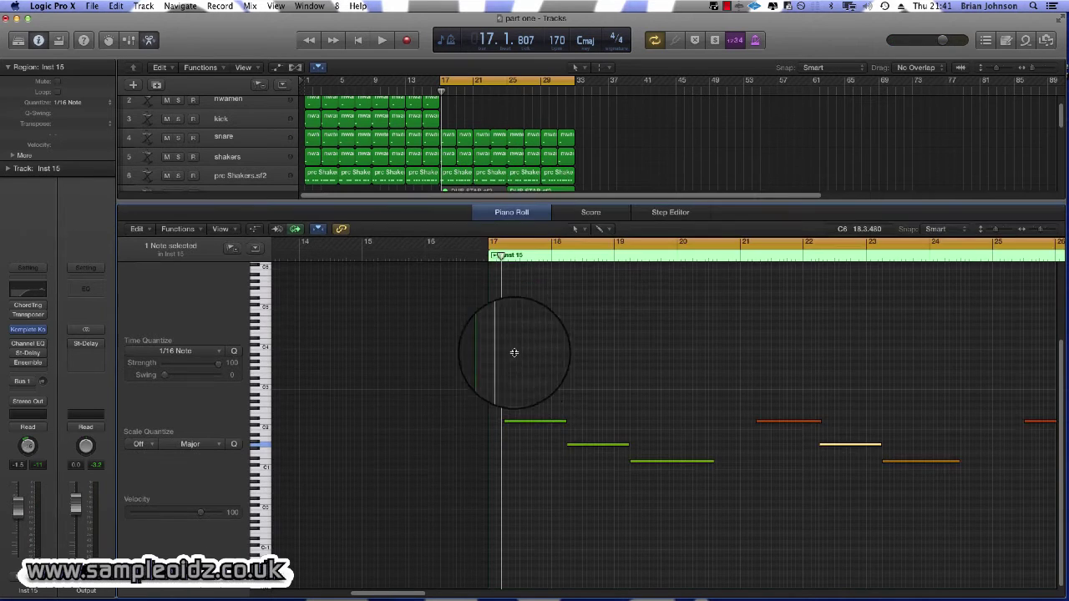
Shorten the Inst 15 region to end at bar 25 and repeat it from bar 25 to bar 33.
drag(514, 353, 520, 402)
click(642, 235)
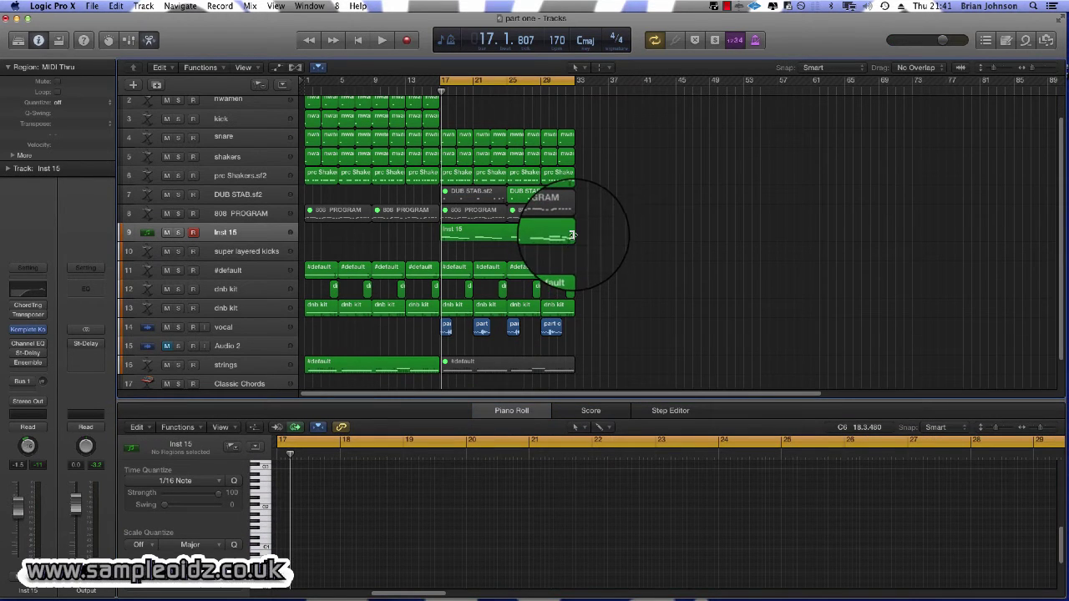
drag(573, 235, 498, 231)
click(510, 234)
right_click(527, 235)
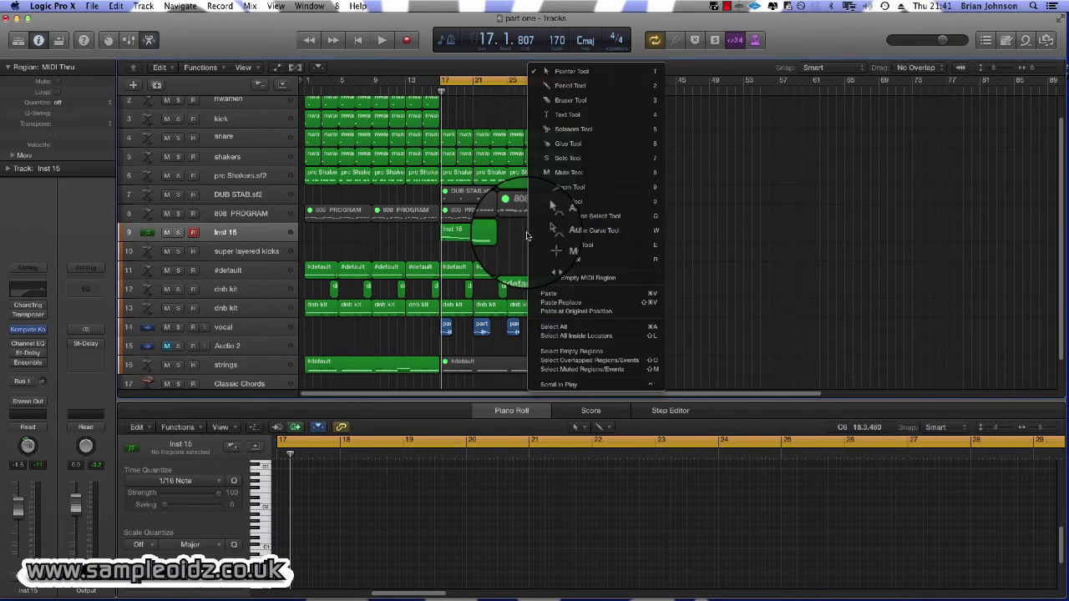
click(551, 72)
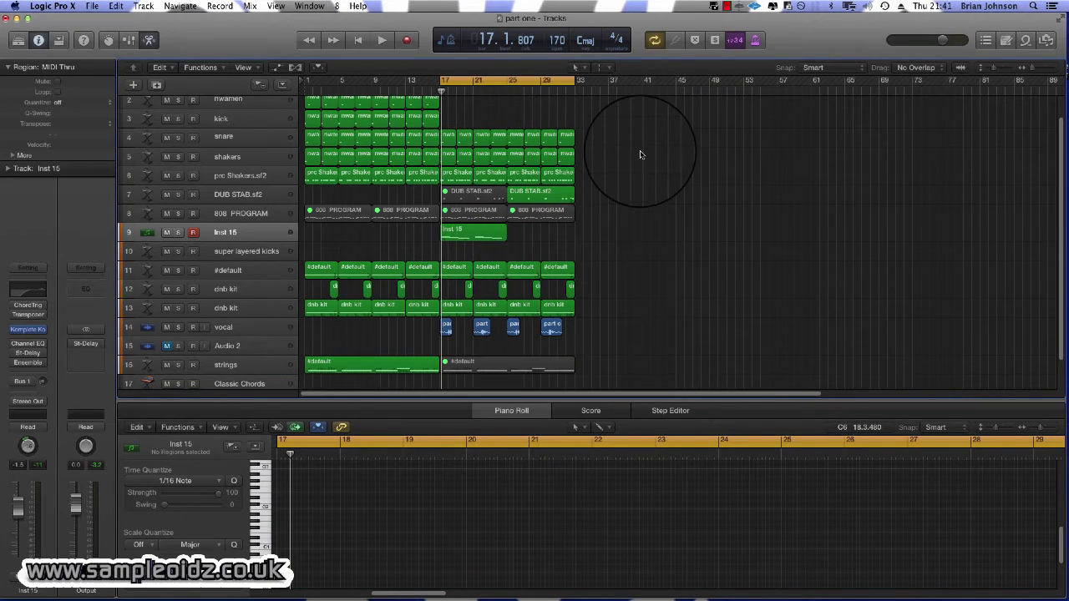
key(space)
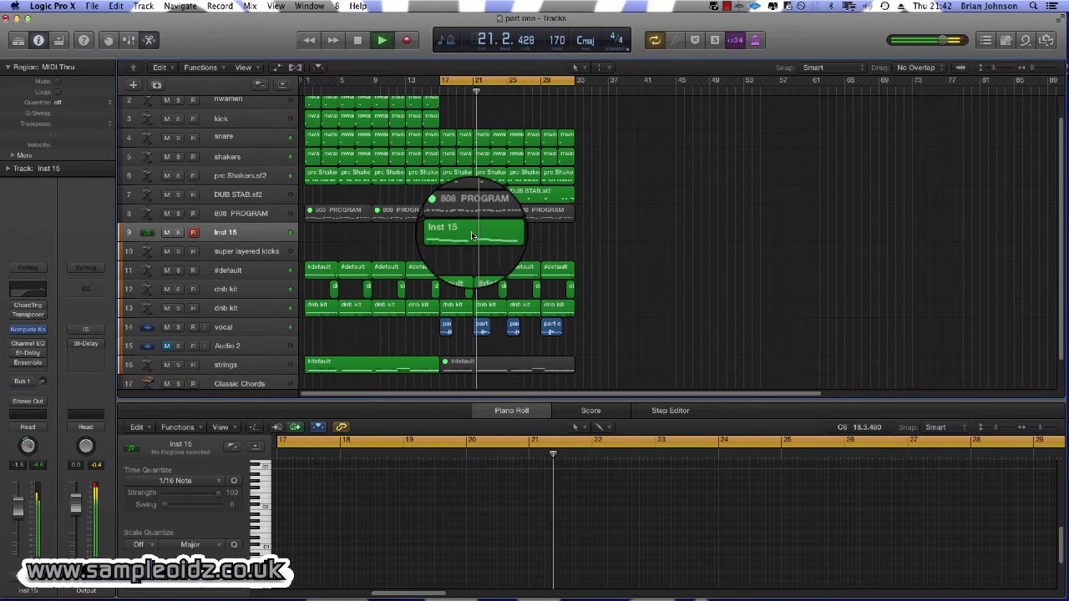
drag(475, 232, 542, 231)
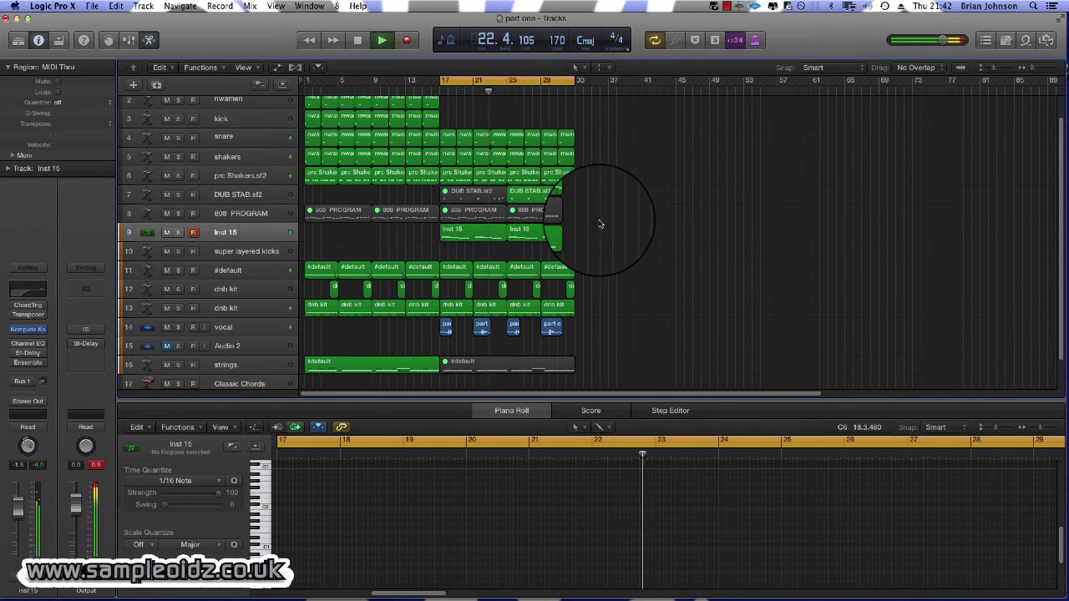
Raise the last note of the first Inst 15 region to the same pitch as that region's opening note.
click(501, 232)
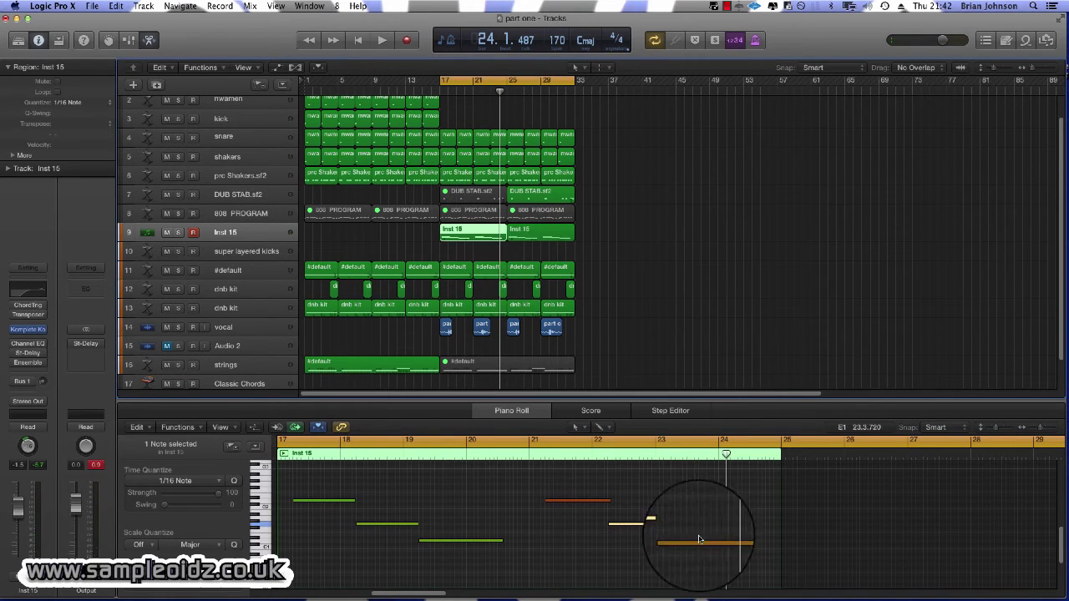
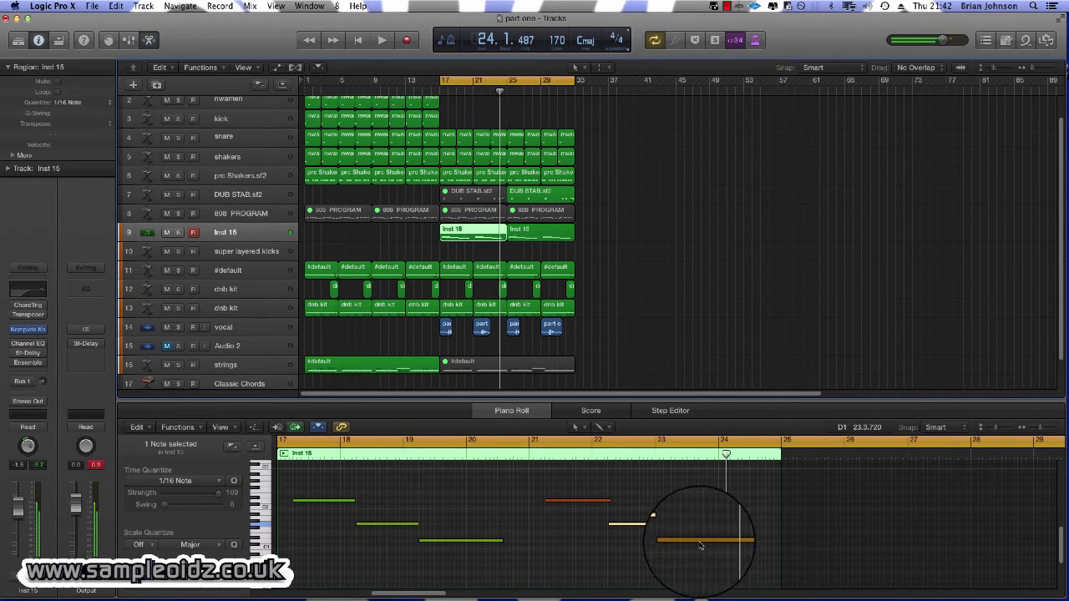
drag(705, 547, 697, 507)
key(space)
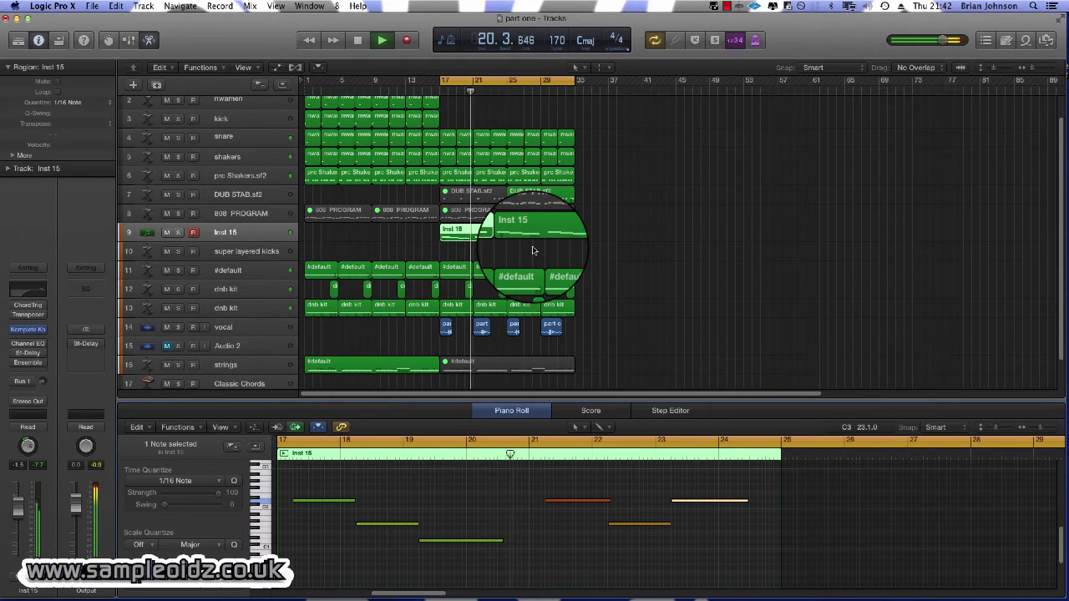
Reopen the first Inst 15 region in the piano roll and listen to its changed last note from bar 17.
click(558, 240)
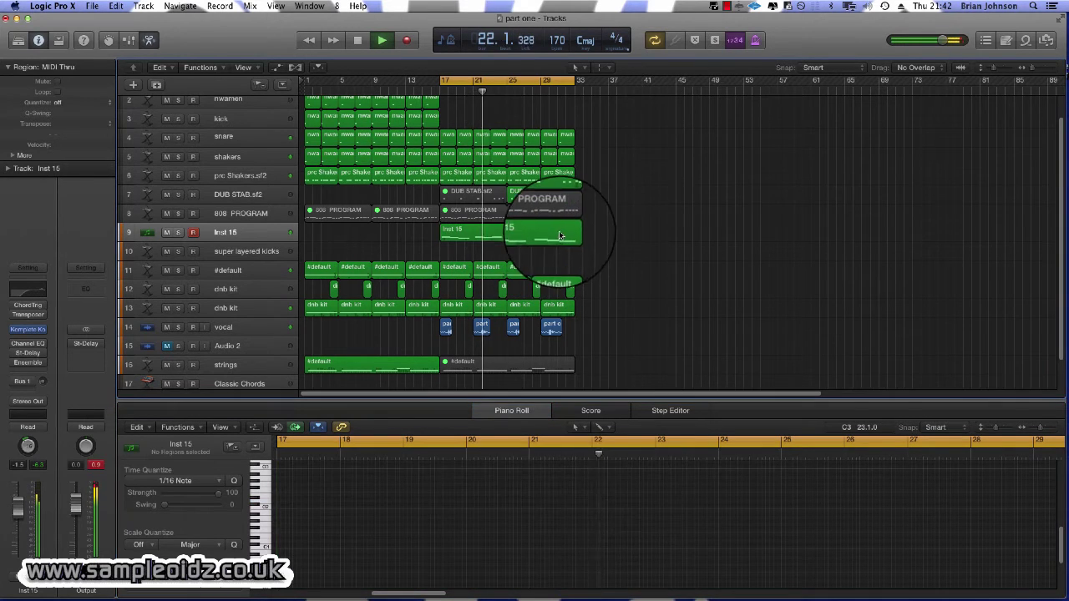
click(498, 233)
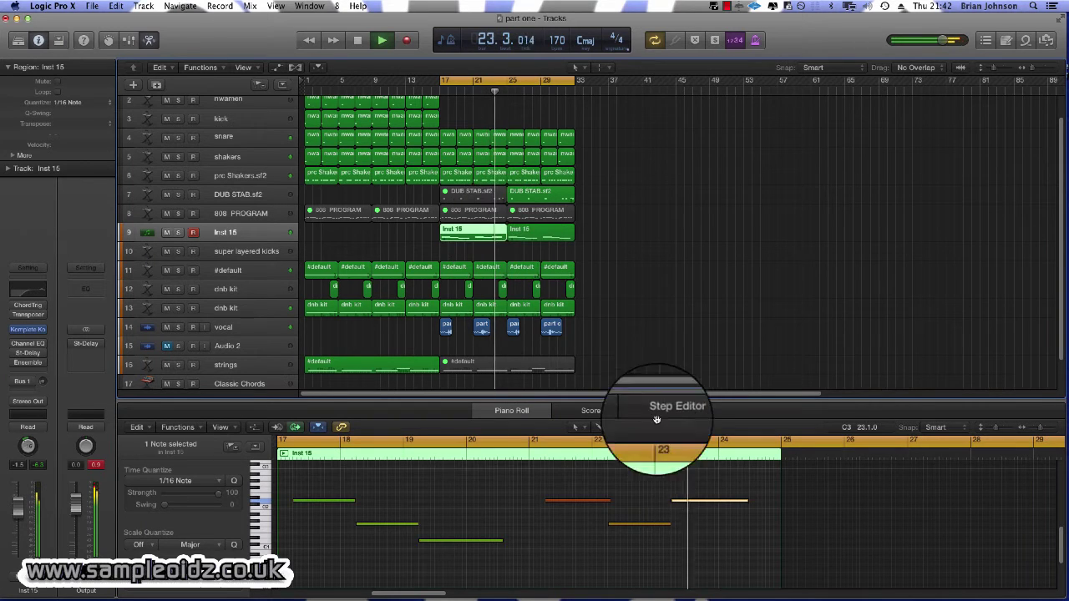
key(space)
click(527, 458)
key(space)
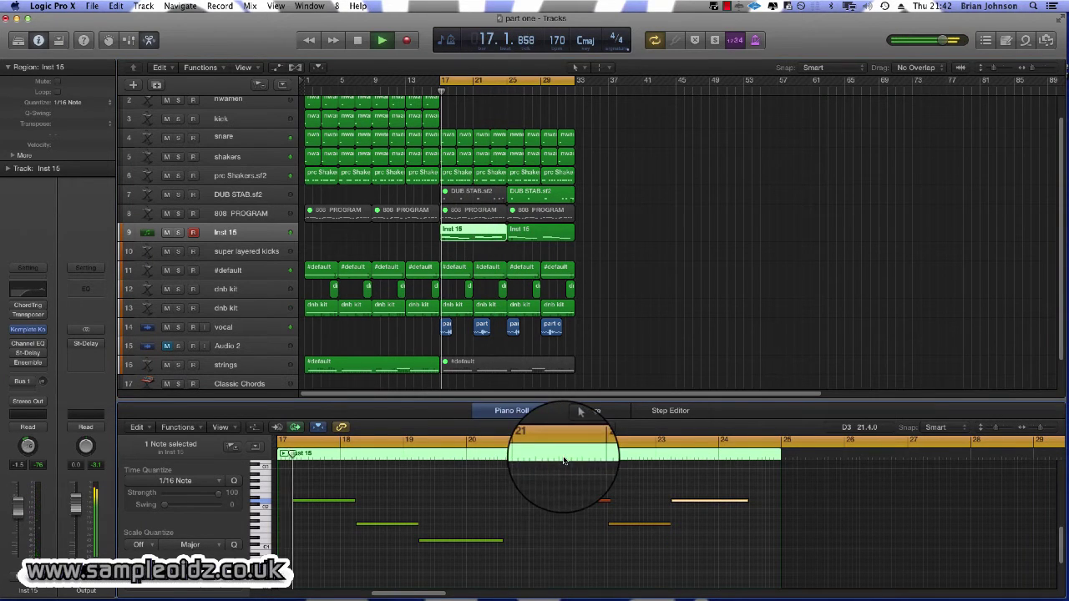
click(537, 457)
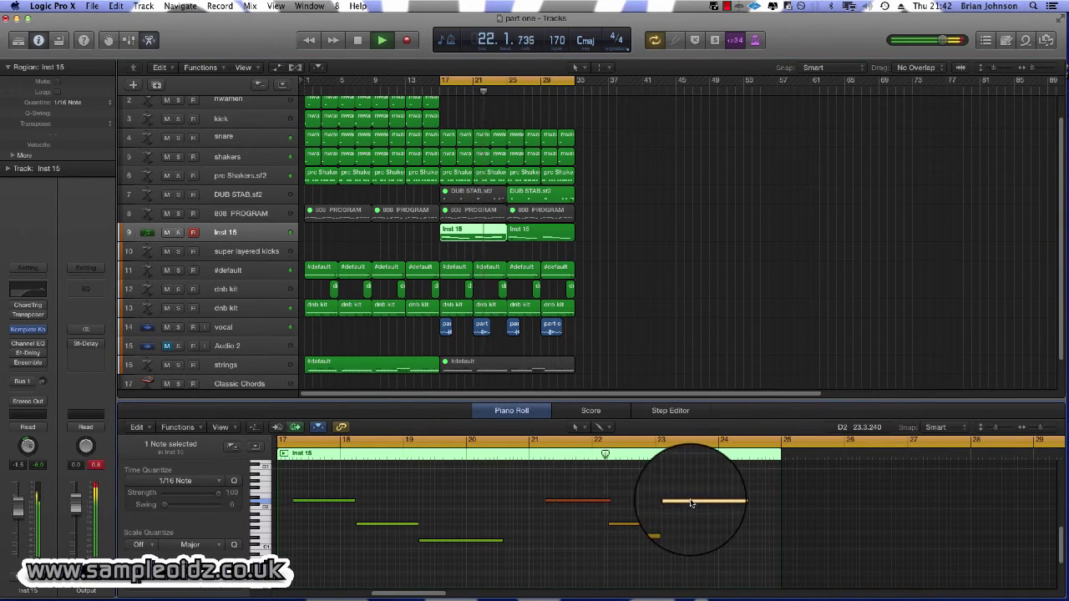
Shorten the middle note of the first Inst 15 region's second phrase to about bar 23 and start the last note directly after it.
drag(691, 502, 655, 520)
key(space)
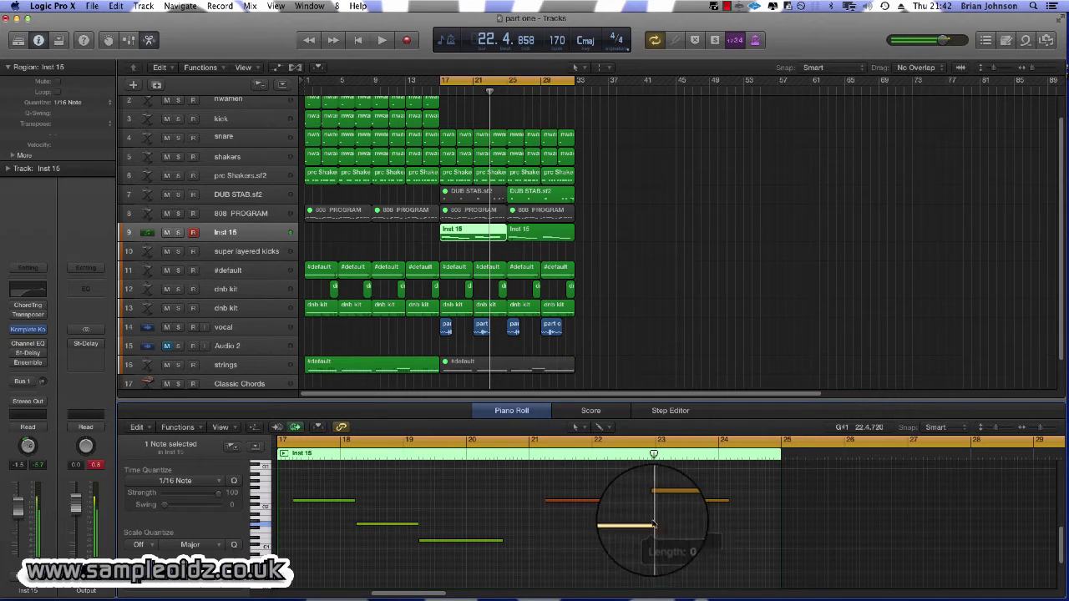
key(space)
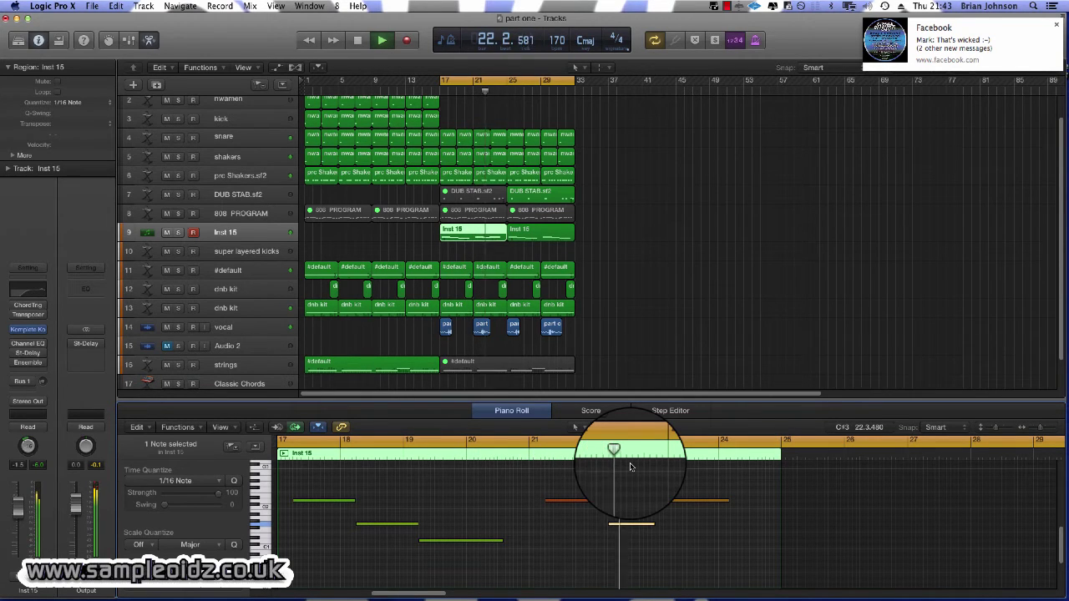
click(664, 503)
key(space)
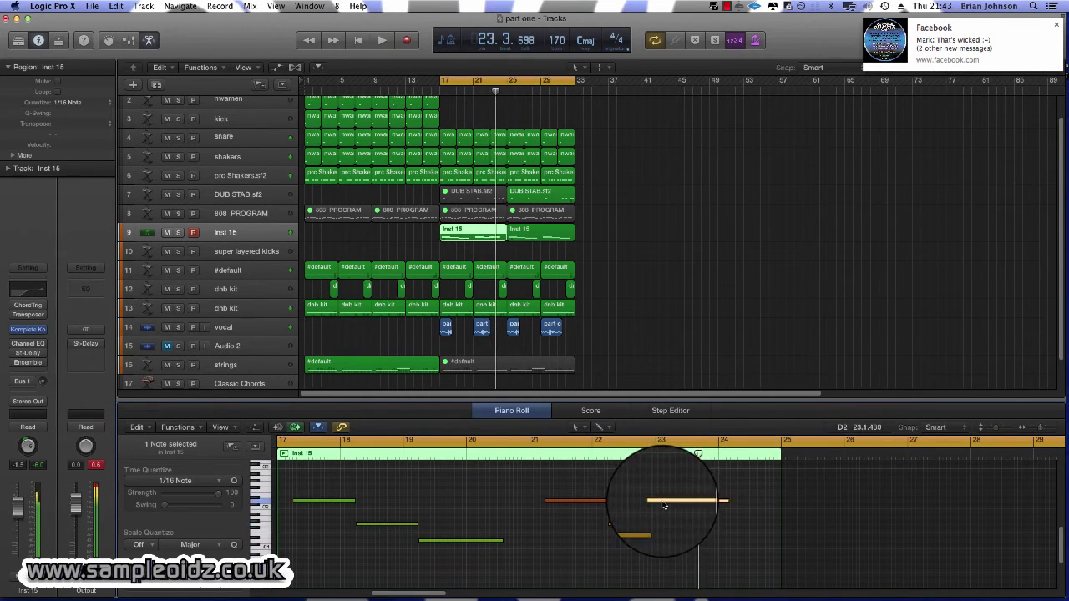
key(space)
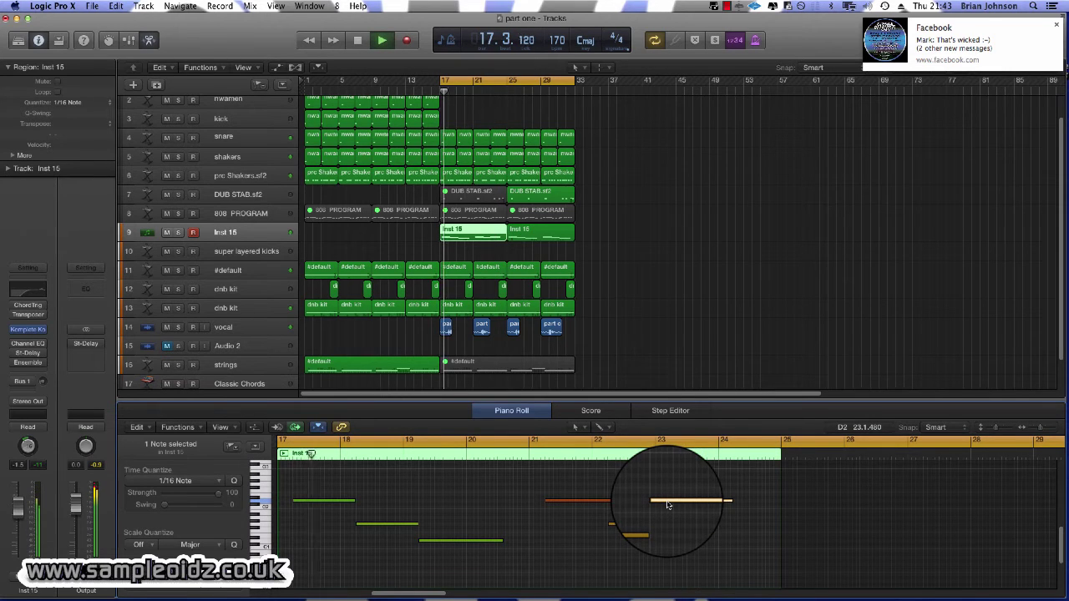
Replace the second Inst 15 region with a copy of the edited first region placed at bar 25.
click(622, 279)
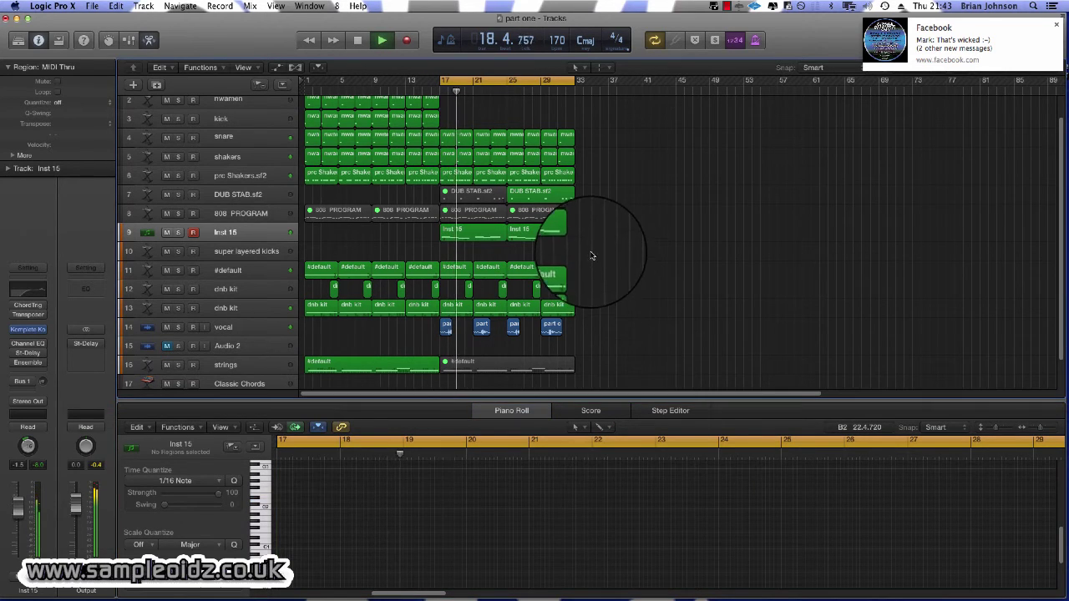
click(534, 235)
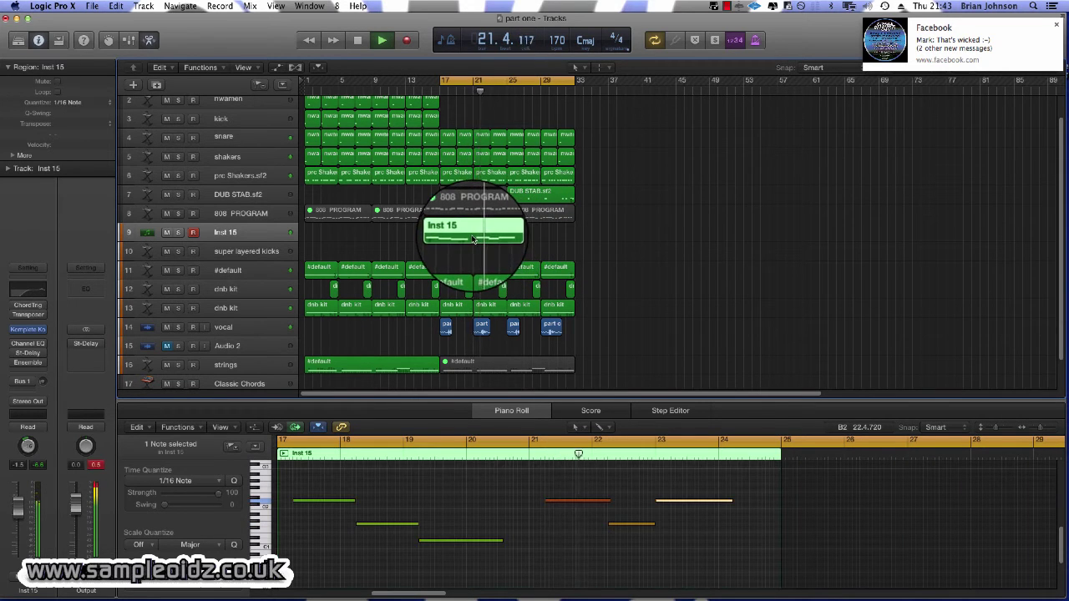
drag(473, 239, 540, 237)
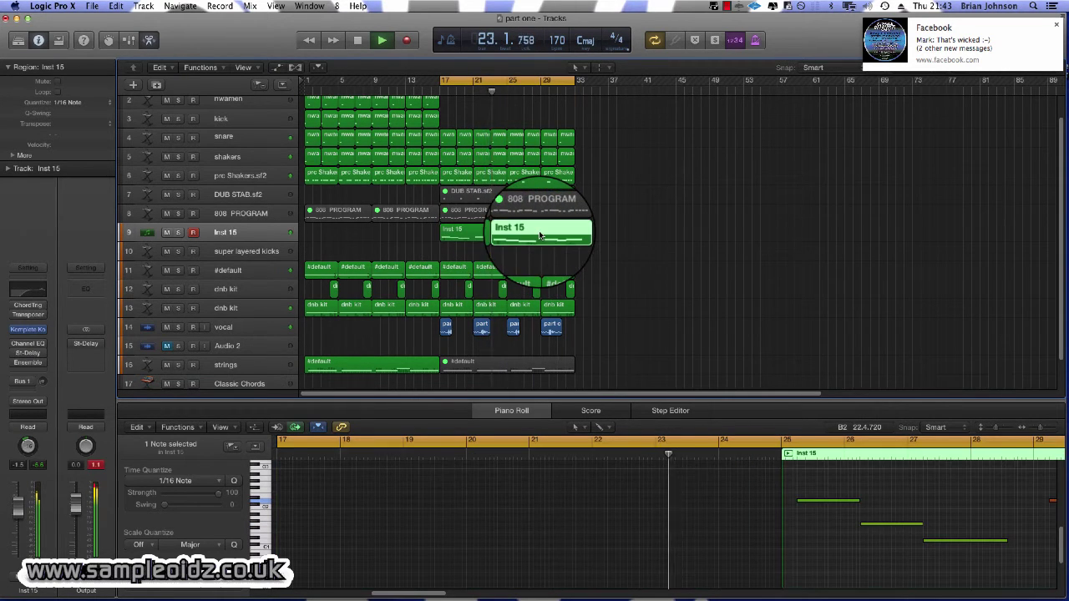
click(675, 231)
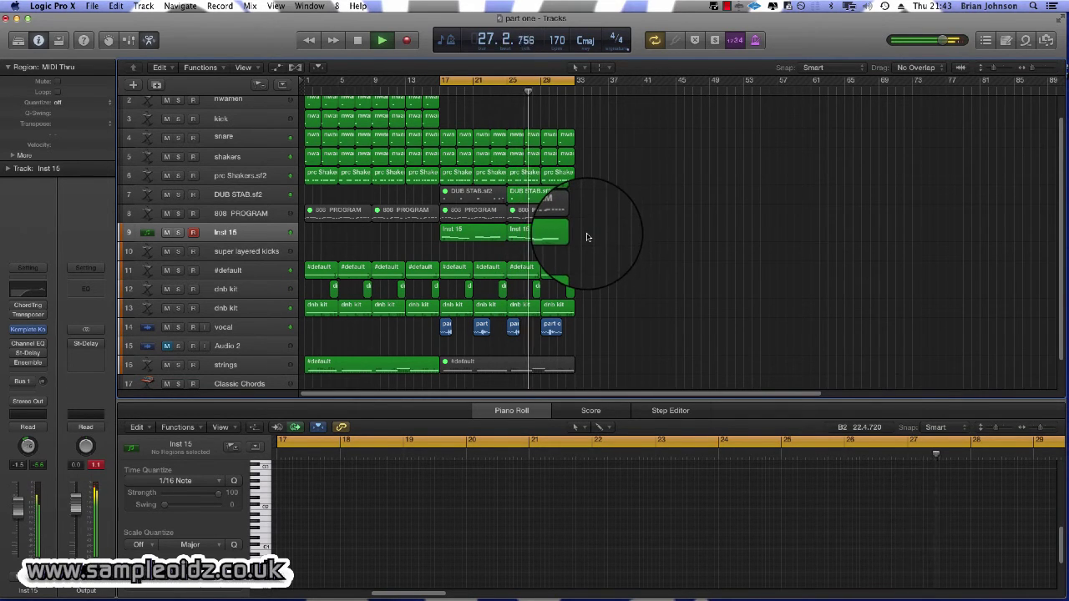
key(space)
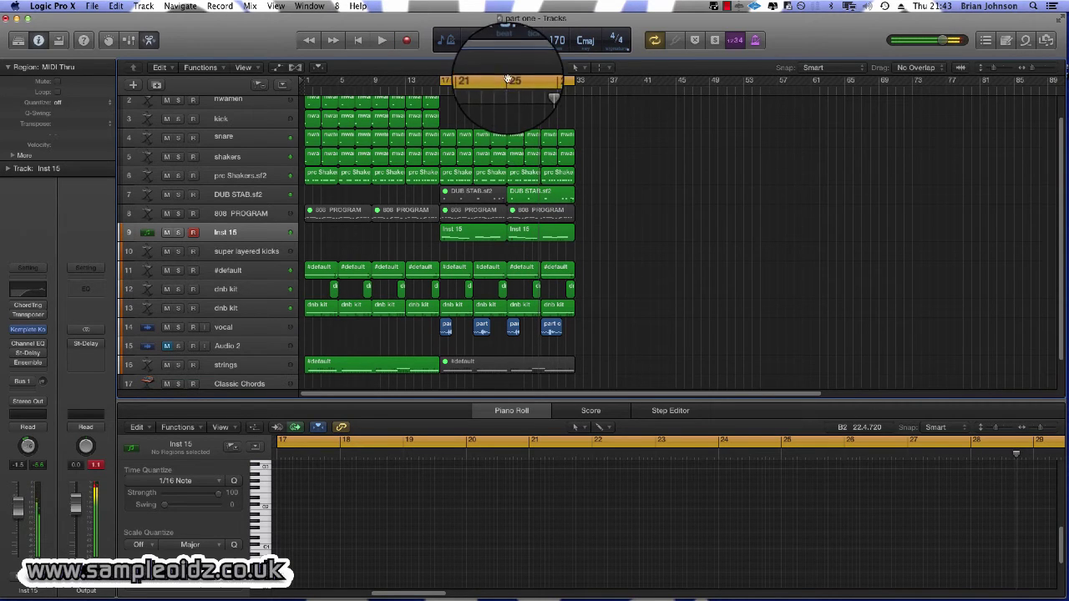
Move the cycle range to bars 25–33 and set the DUB STAB Stereo Delay feedback to 49% left and 39% right.
drag(507, 79, 578, 81)
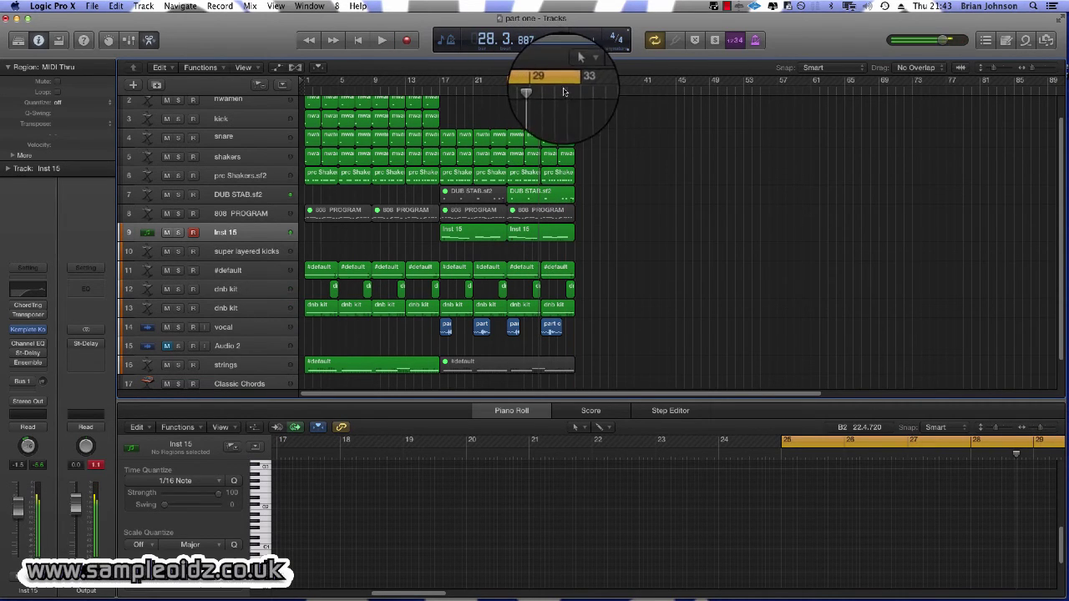
click(253, 193)
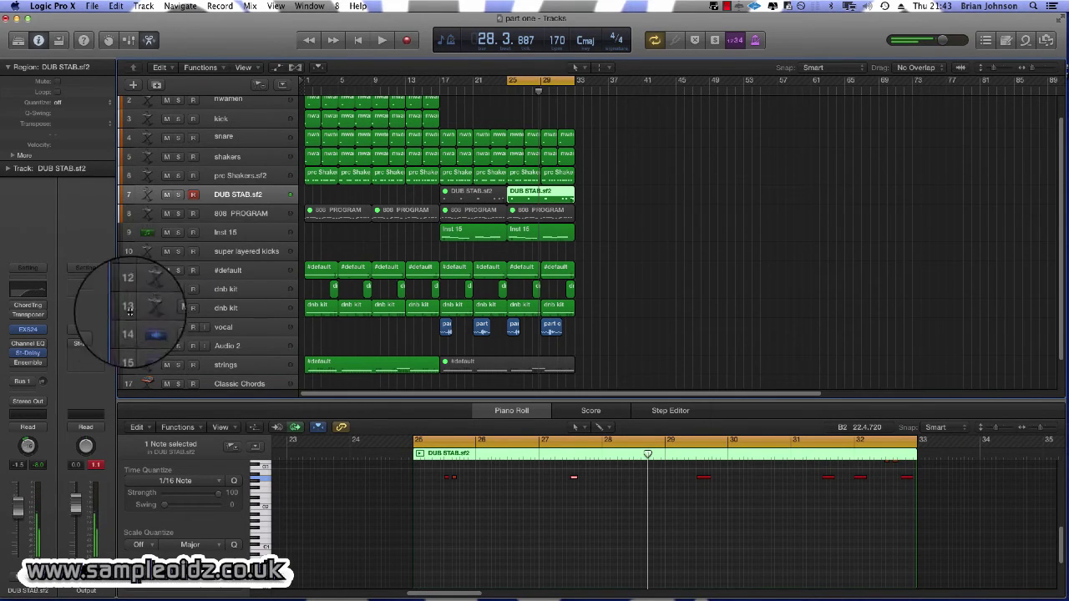
click(27, 352)
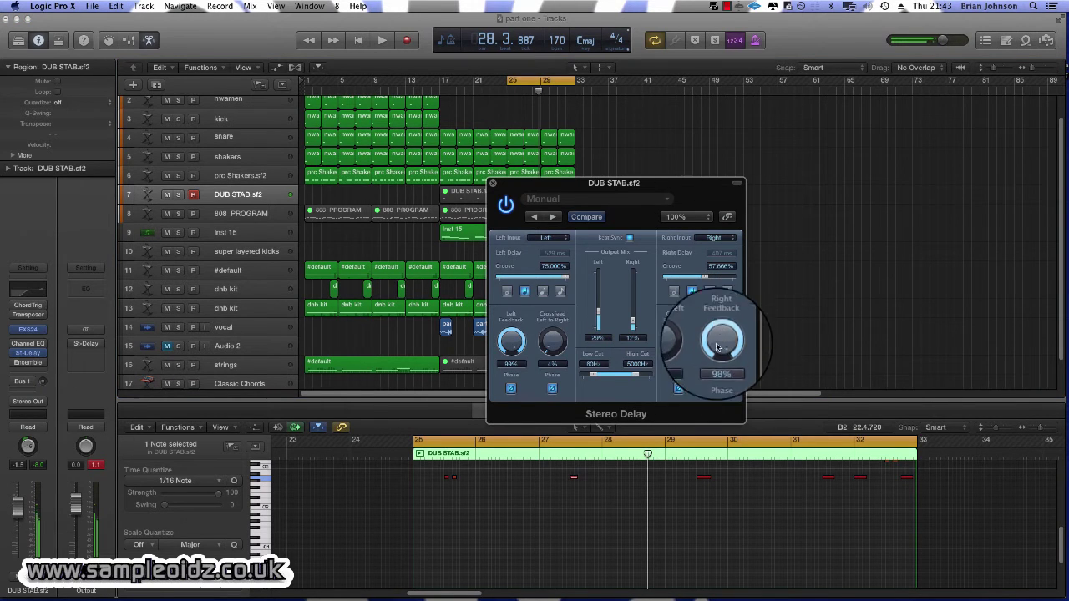
drag(513, 345, 511, 389)
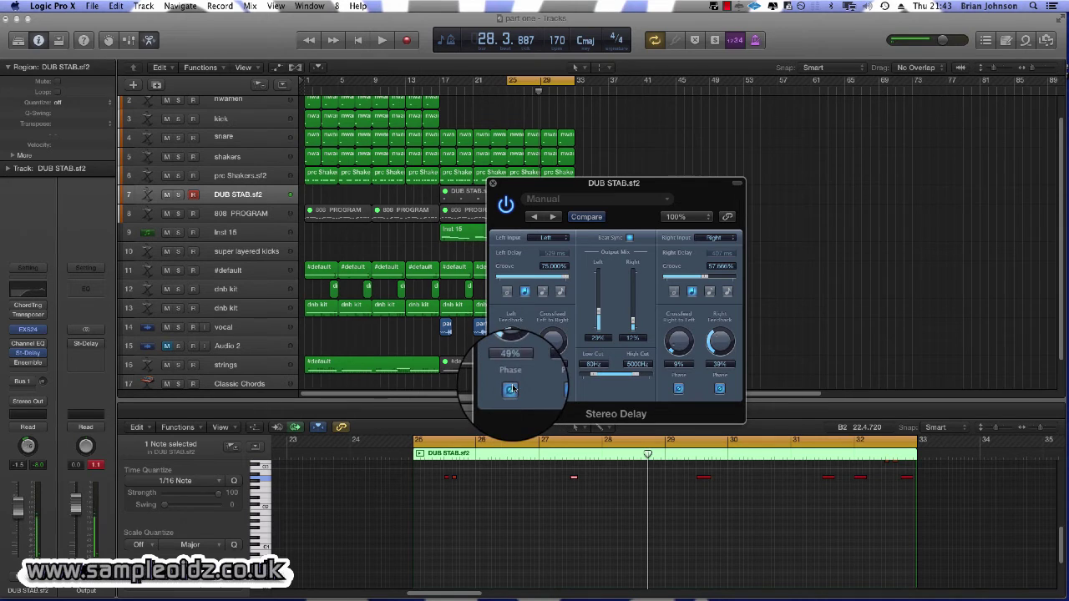
click(492, 184)
Replace the DUB STAB region at bar 25 with a newly recorded take and delete the muted DUB STAB region at bar 17.
click(627, 200)
click(558, 201)
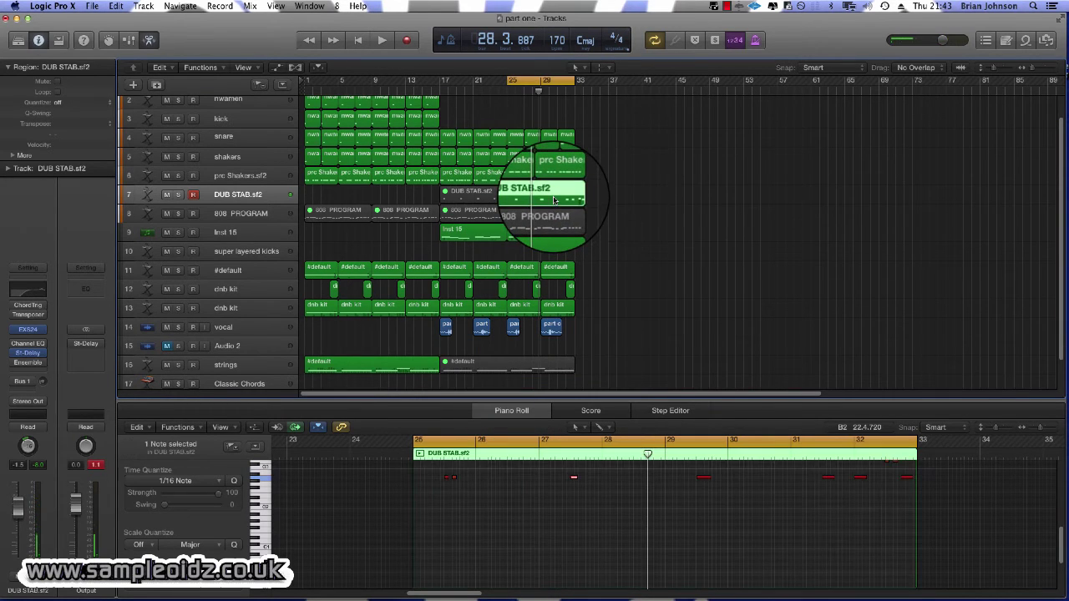
key(Delete)
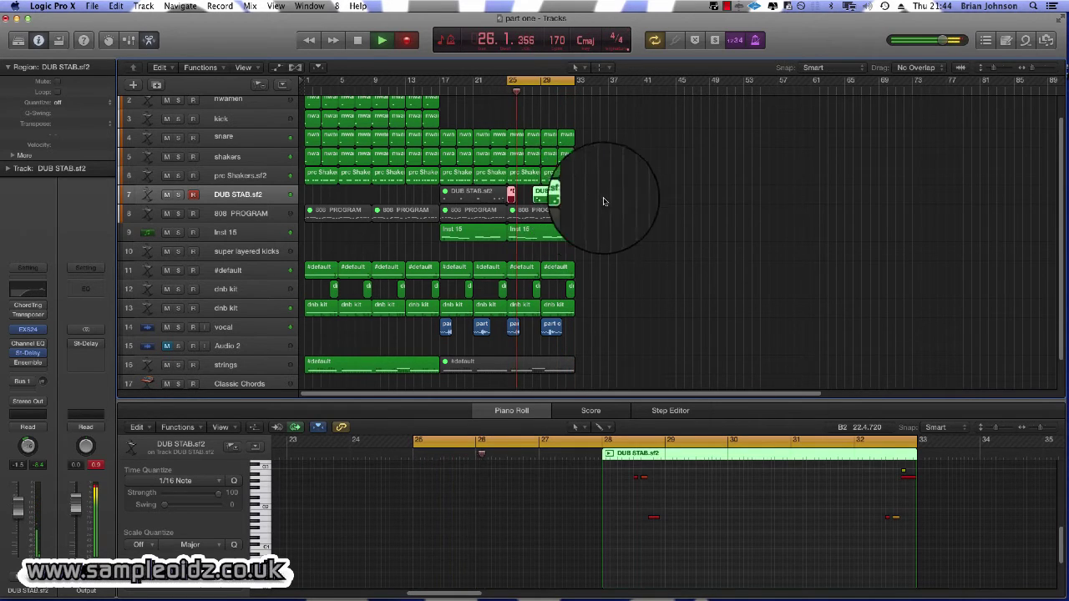
click(489, 196)
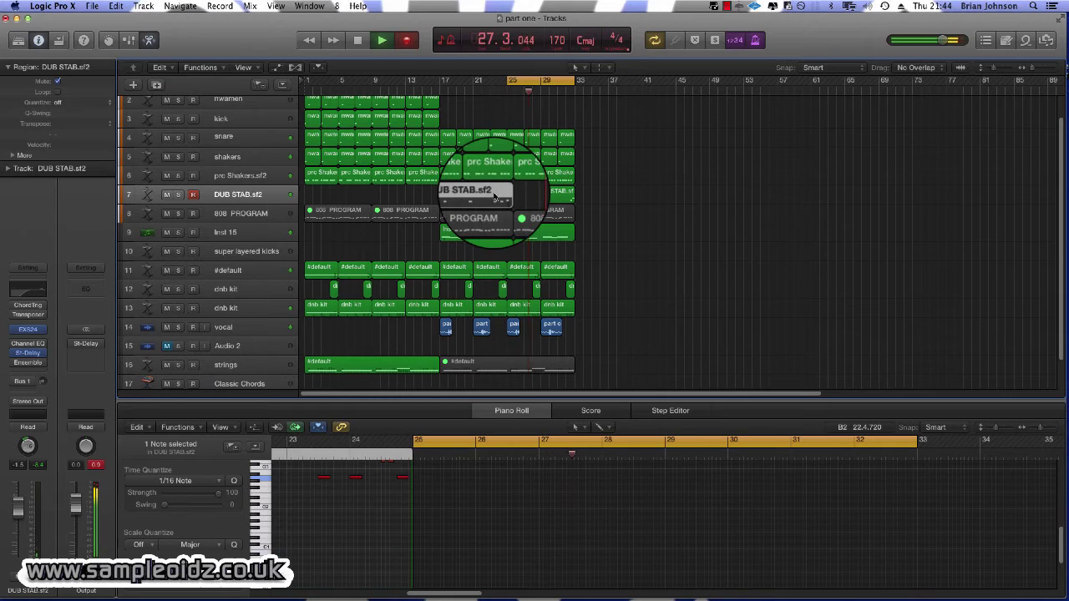
key(Delete)
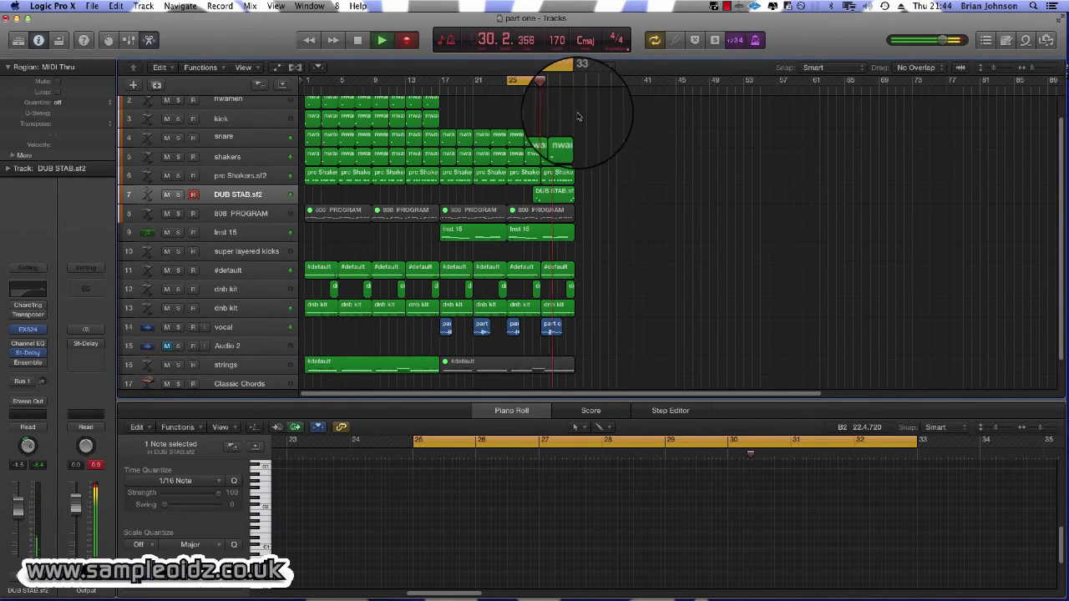
key(space)
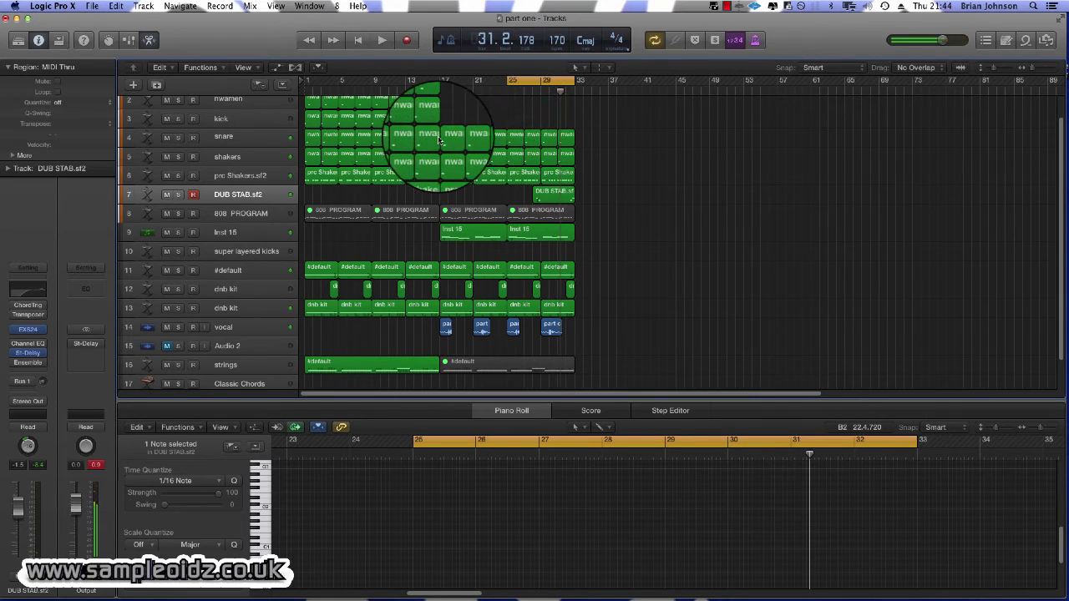
Add a new software instrument track below Classic Chords and load the EXS24 sampler on it.
scroll(382, 170, down, 1)
scroll(383, 170, down, 1)
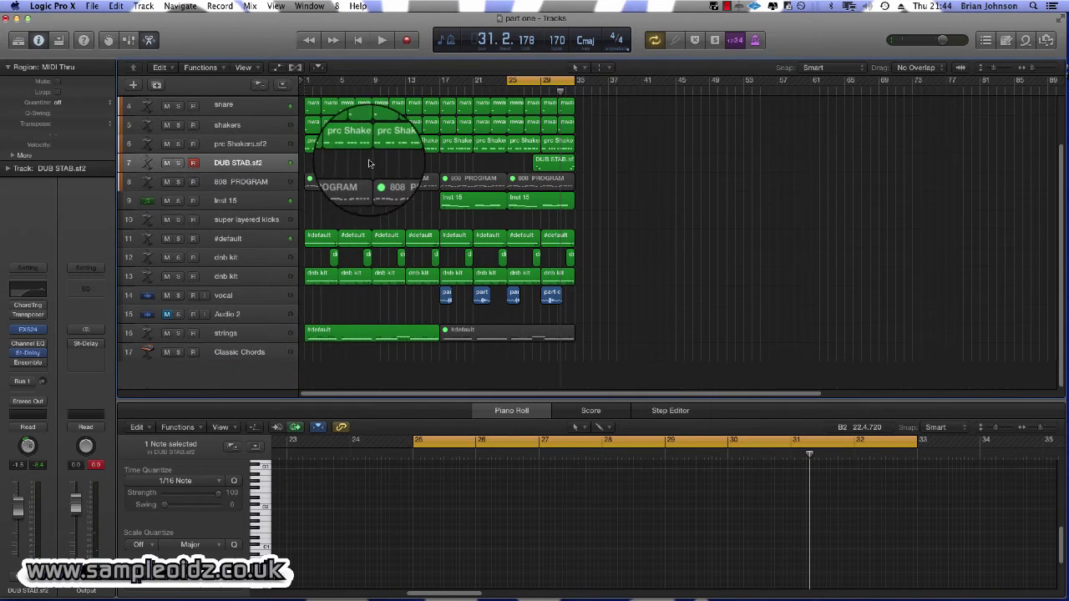
click(249, 165)
double_click(228, 374)
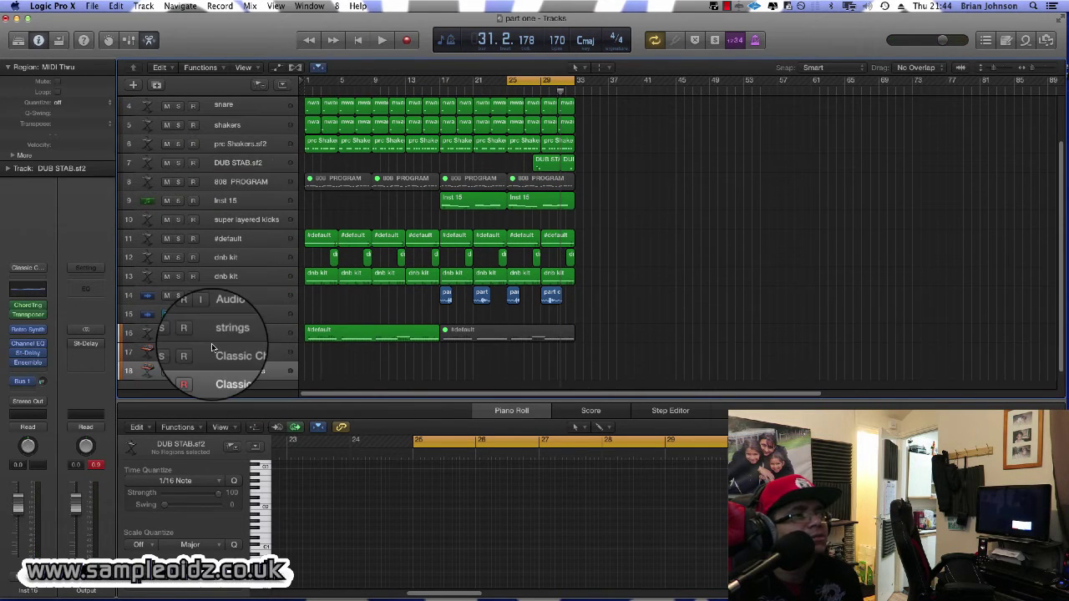
click(42, 334)
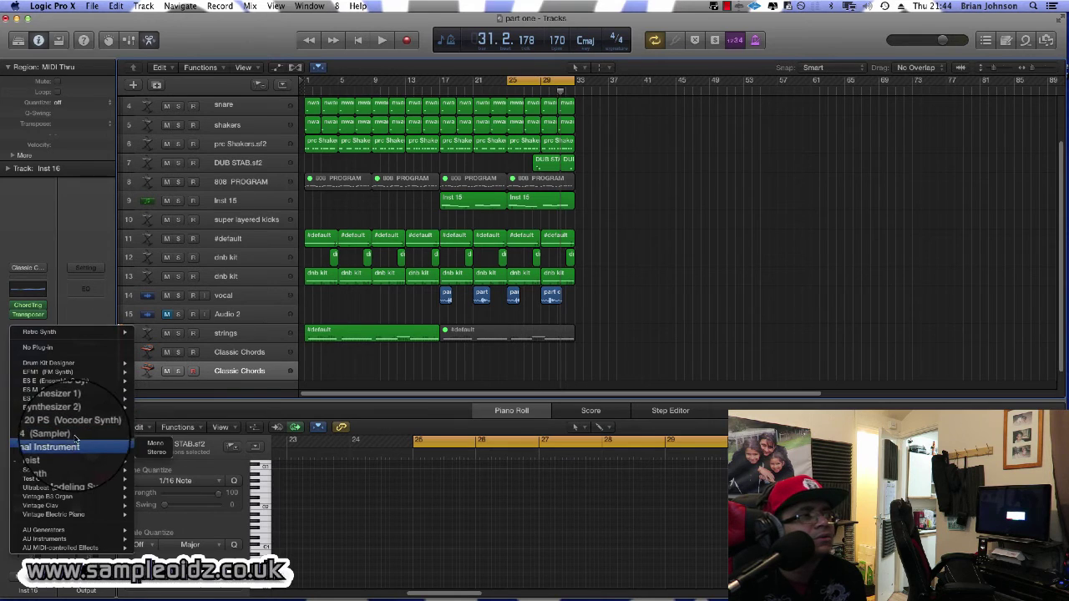
click(156, 443)
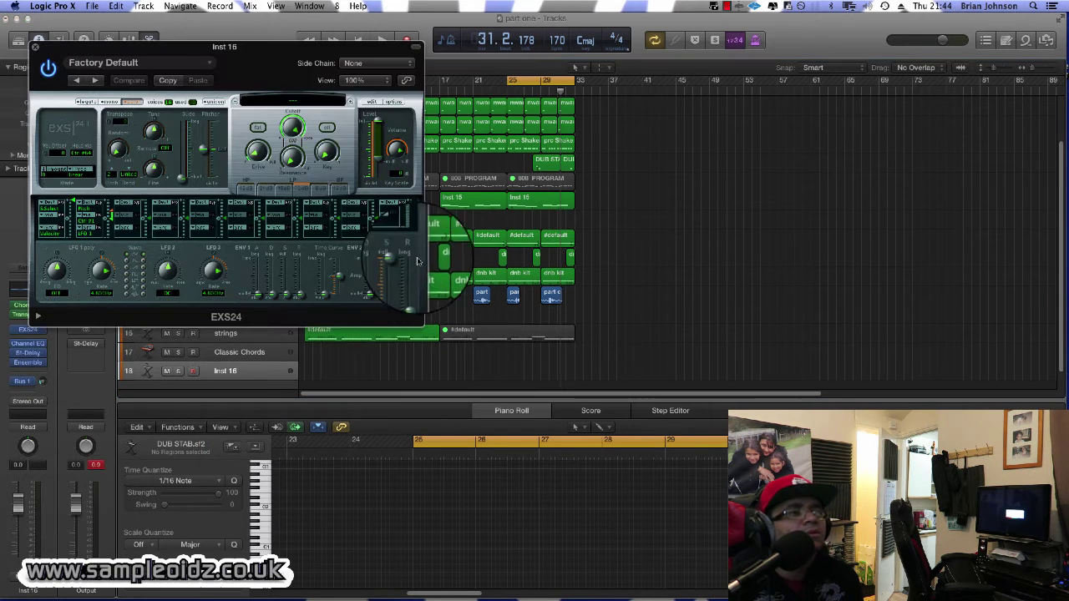
Load DUBWARS AMEN.rx2 into the EXS24 and create its MIDI region on the new track.
click(296, 93)
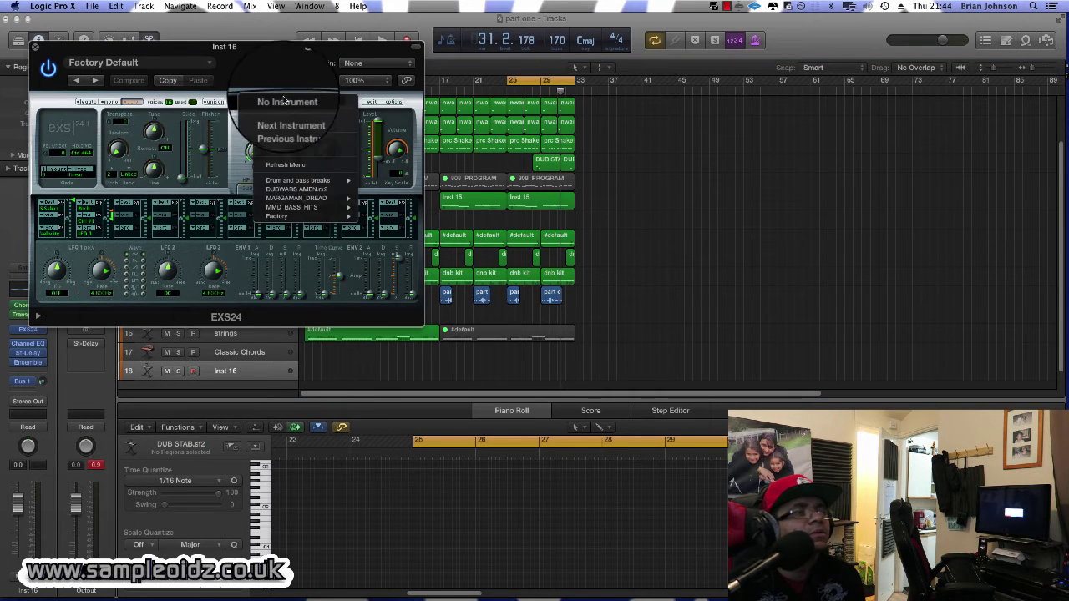
click(324, 190)
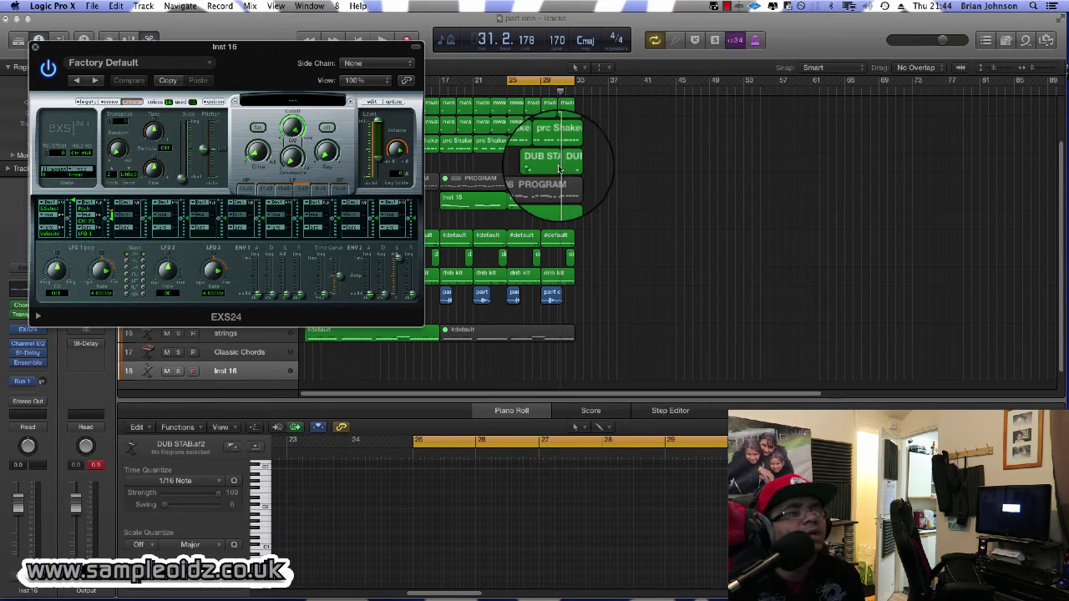
click(594, 204)
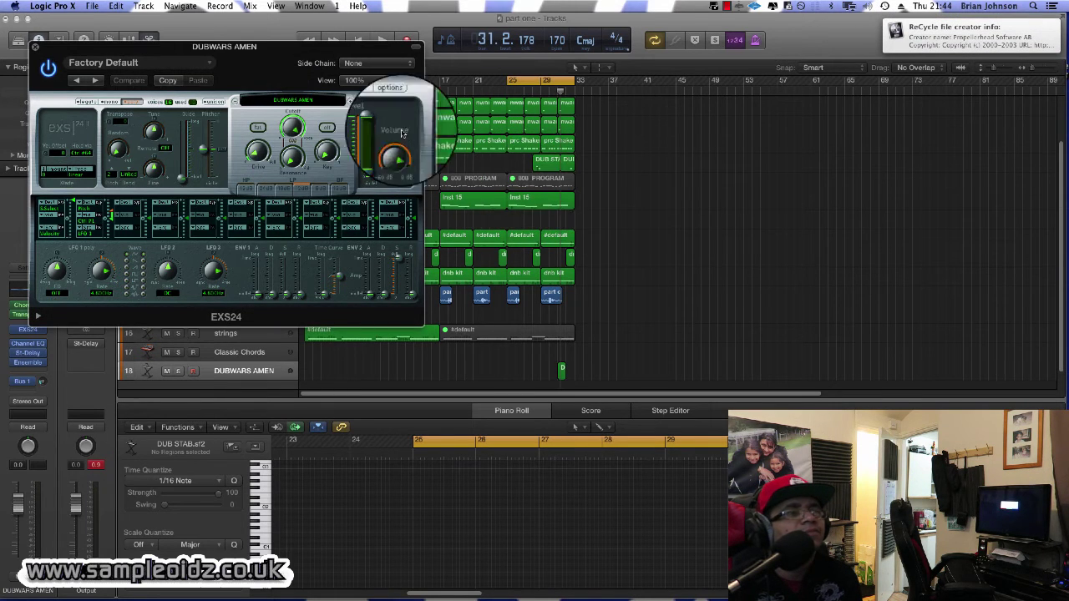
click(35, 49)
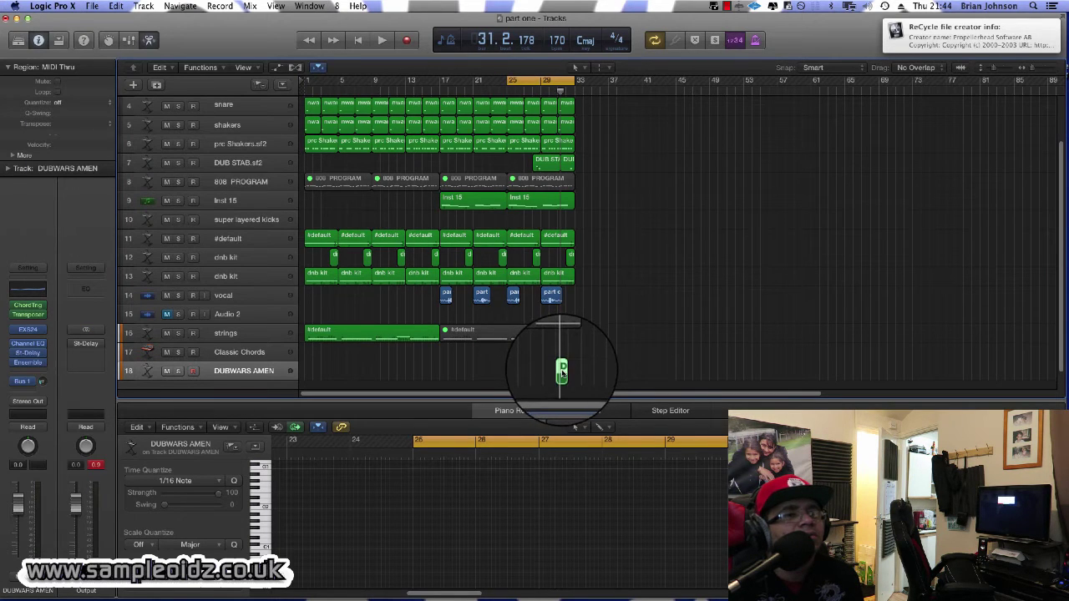
Move the DUBWARS AMEN region and the cycle range to start at bar 37, and listen to the break.
drag(563, 374, 611, 373)
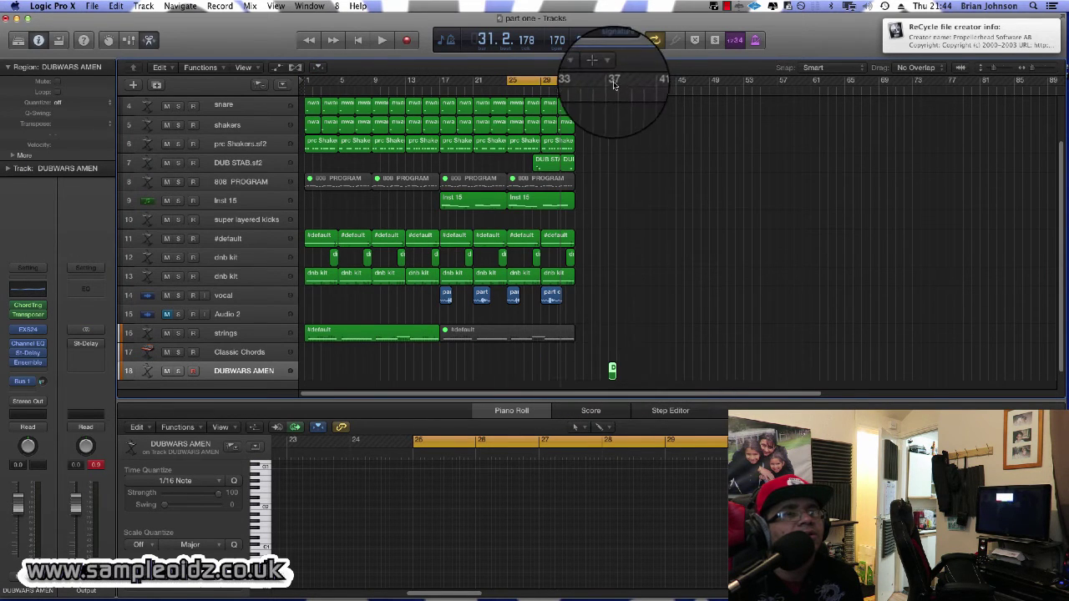
drag(520, 80, 619, 87)
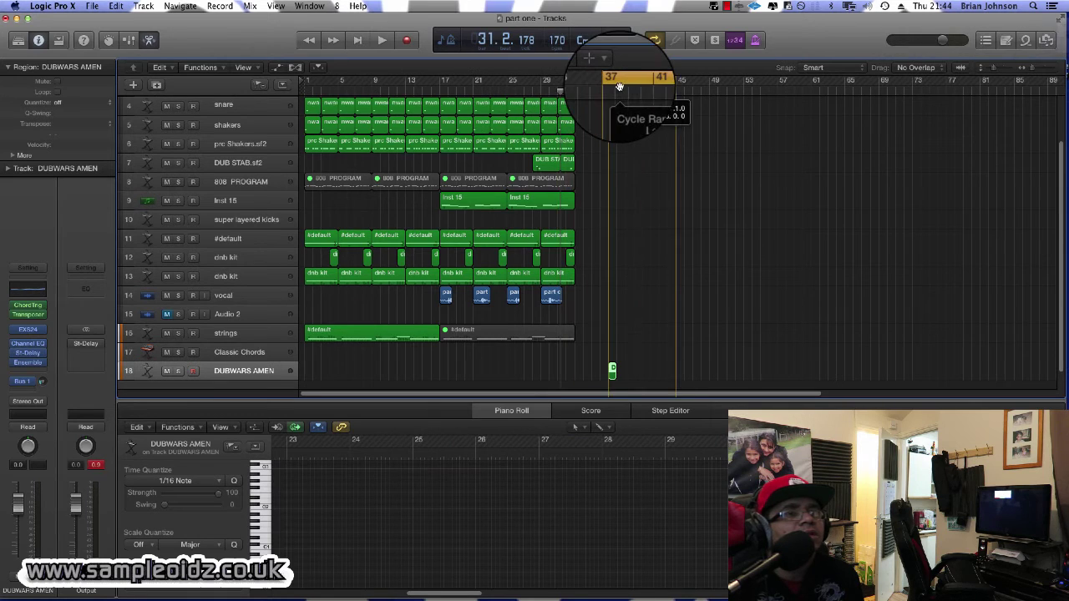
key(space)
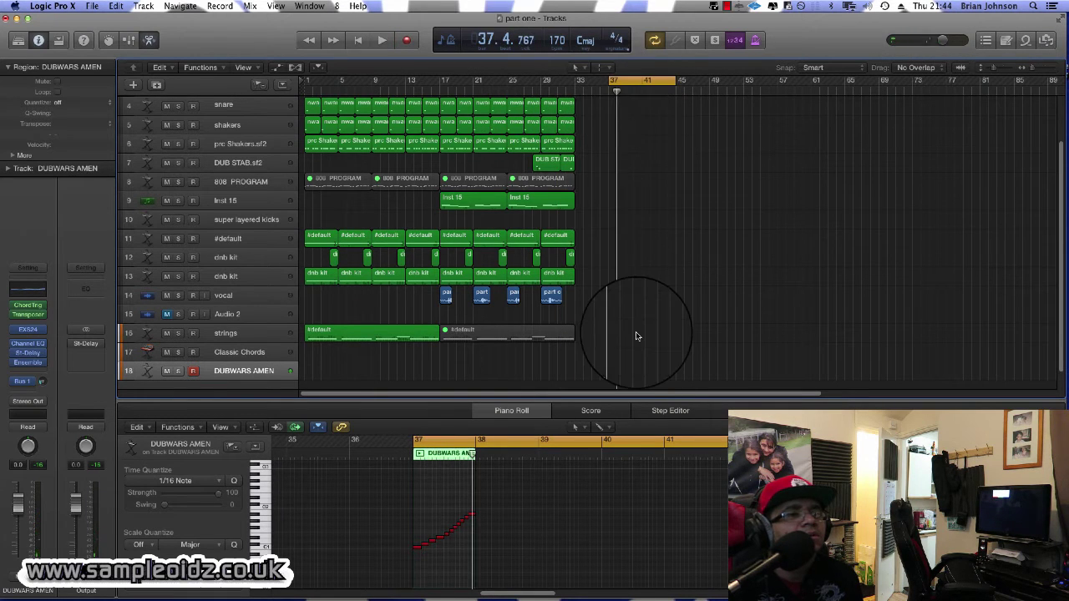
key(space)
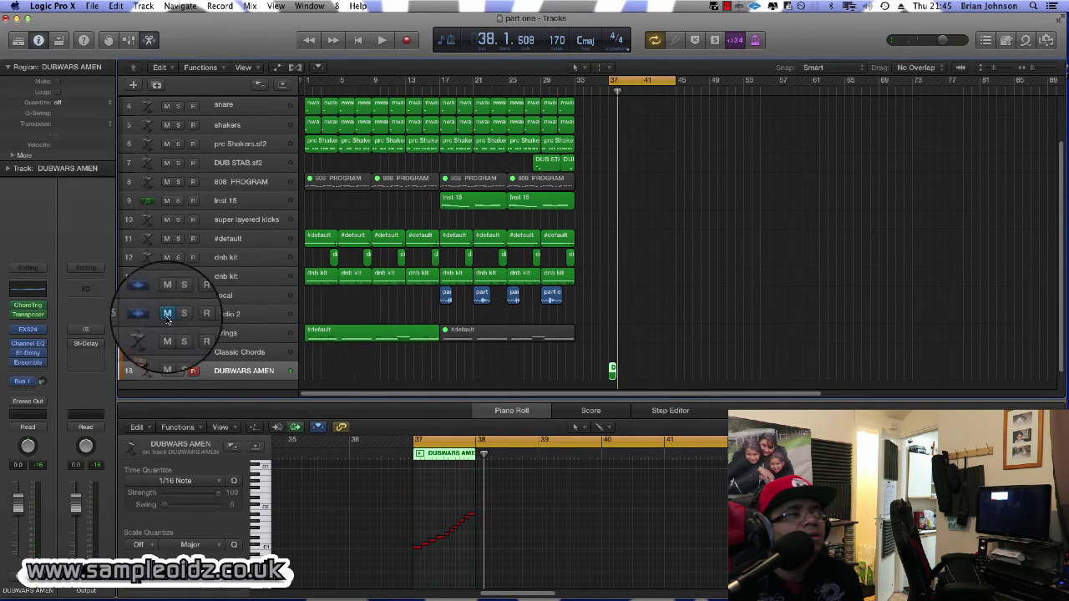
Bypass the MIDI and audio effects on the DUBWARS AMEN track and shorten the cycle range to its one-bar region at bar 37.
click(17, 317)
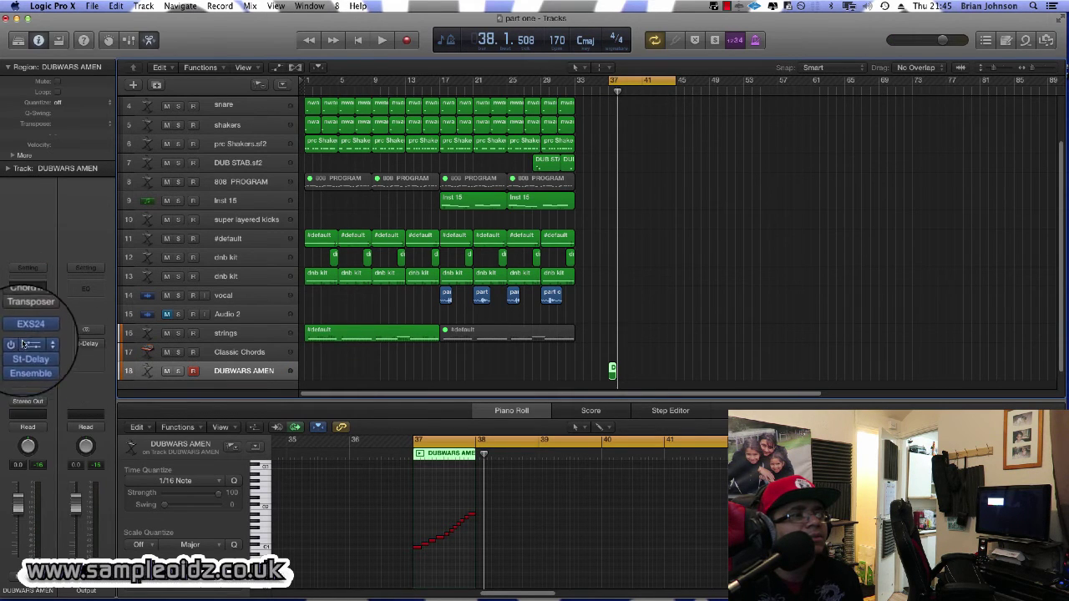
key(space)
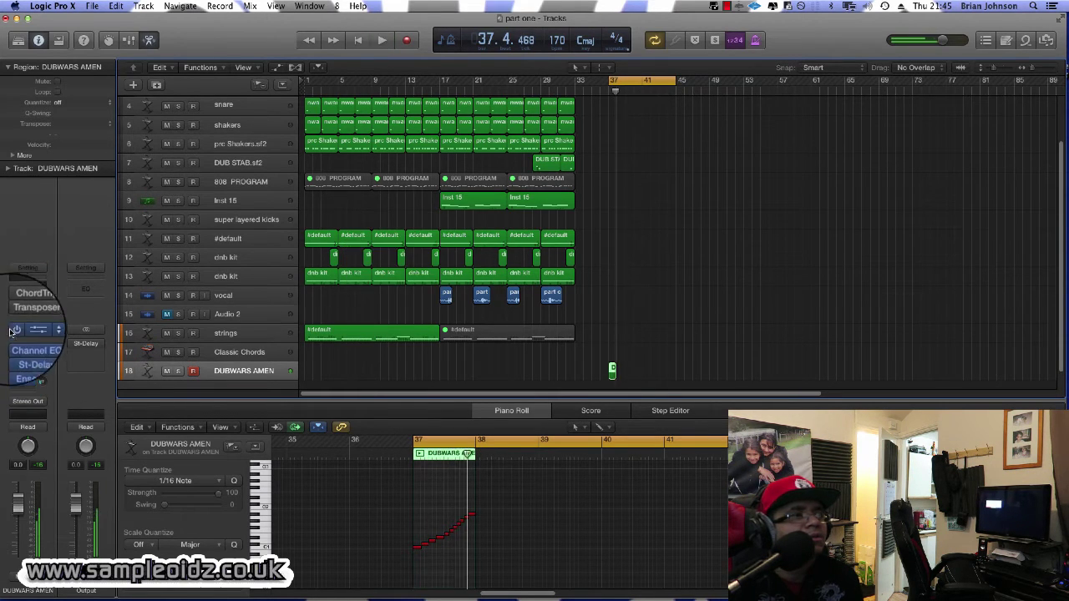
key(space)
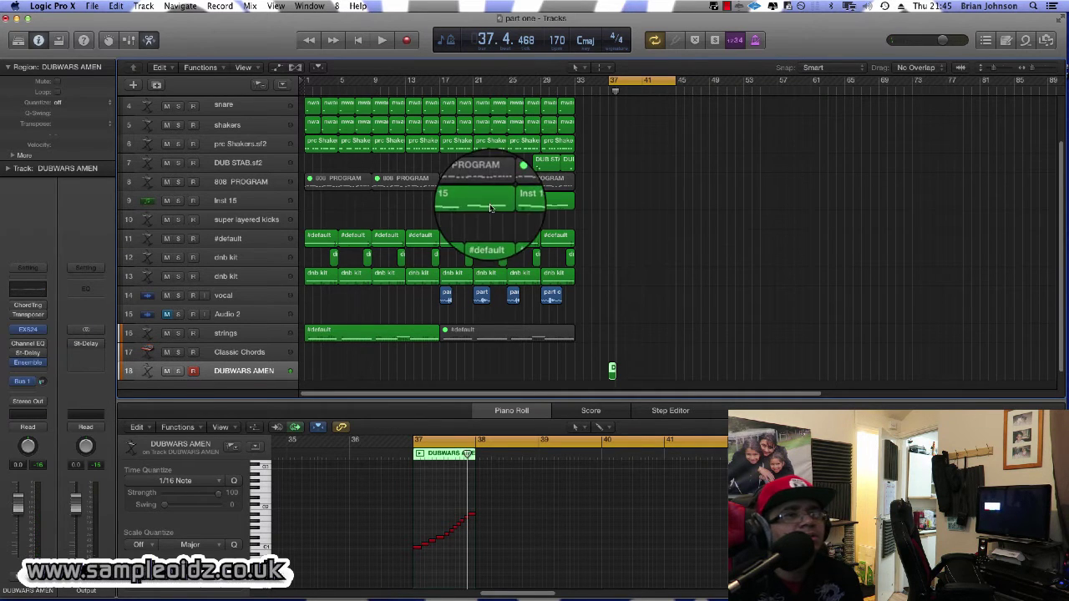
drag(657, 81, 617, 90)
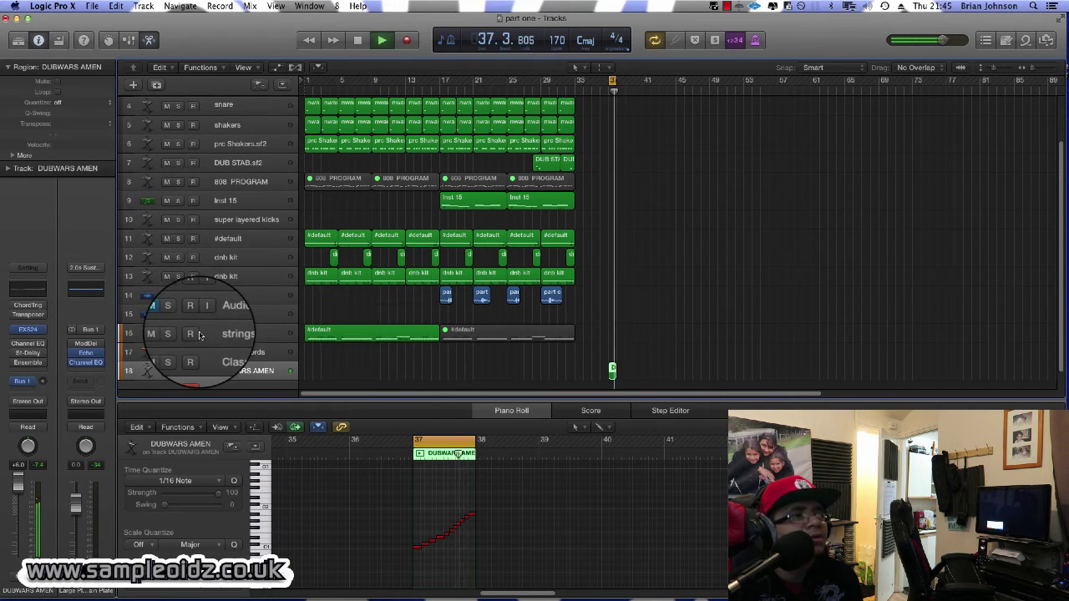
key(space)
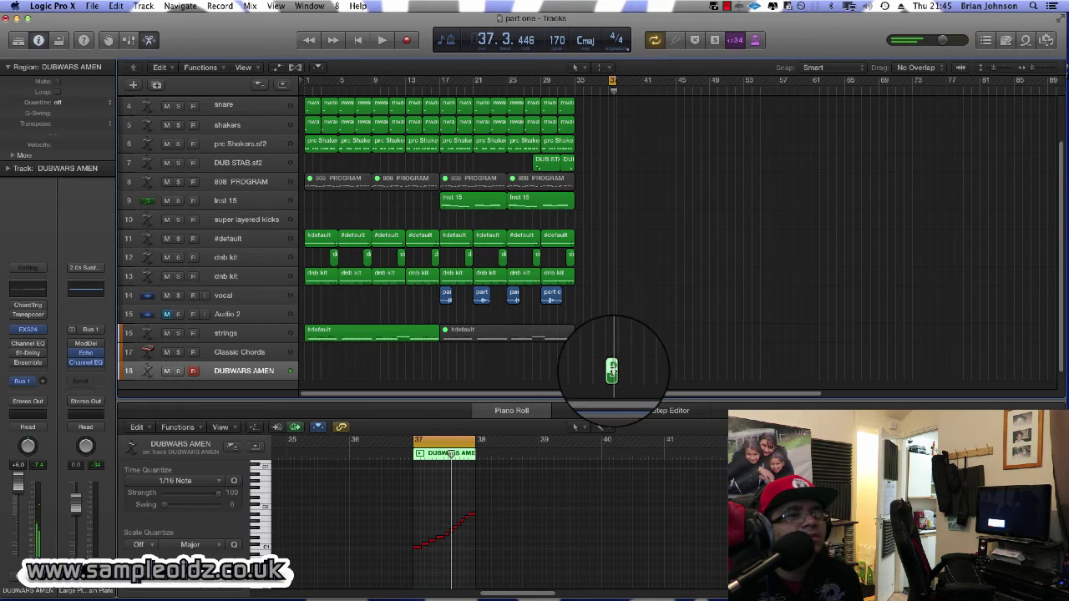
Move the DUBWARS AMEN region to bar 17, set the cycle range to bars 17–33 and start playback.
drag(613, 373, 444, 370)
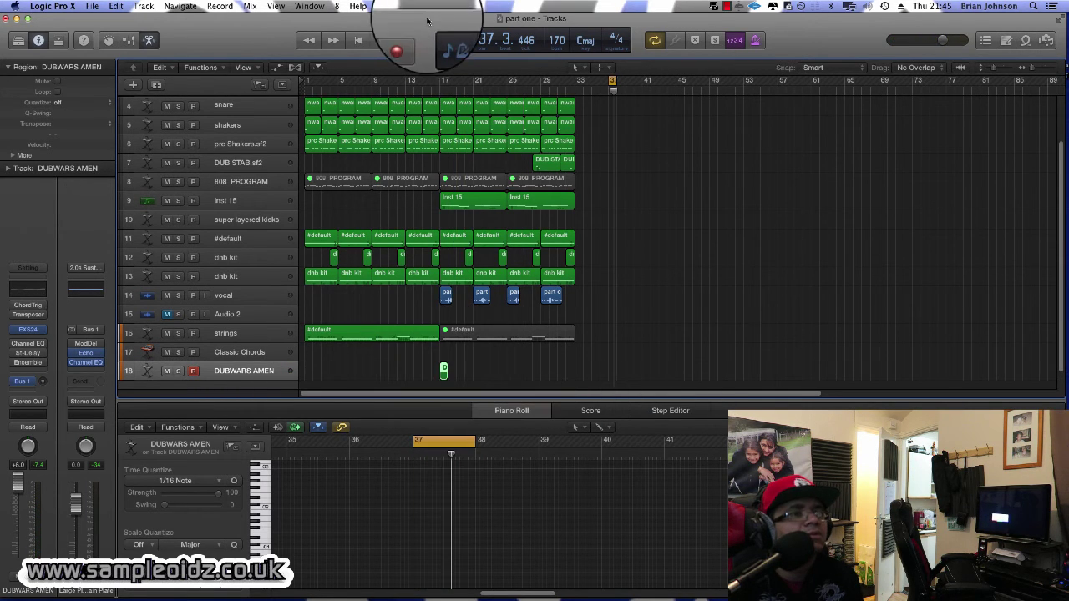
drag(446, 84, 575, 82)
key(space)
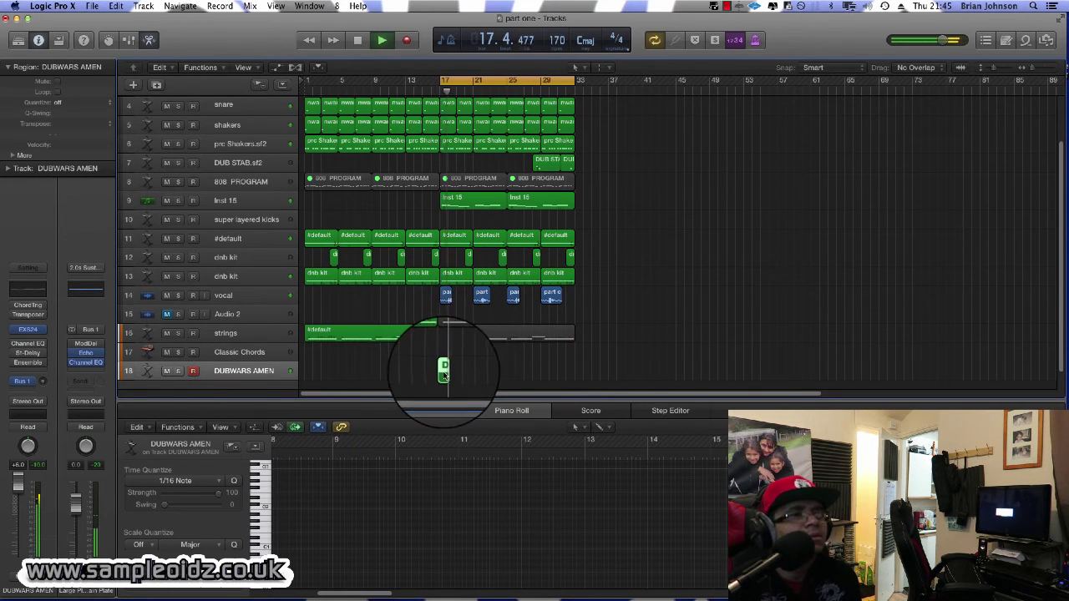
Duplicate the one-bar DUBWARS AMEN region until eight copies fill the track from bar 17 to bar 25.
drag(443, 374, 477, 376)
key(space)
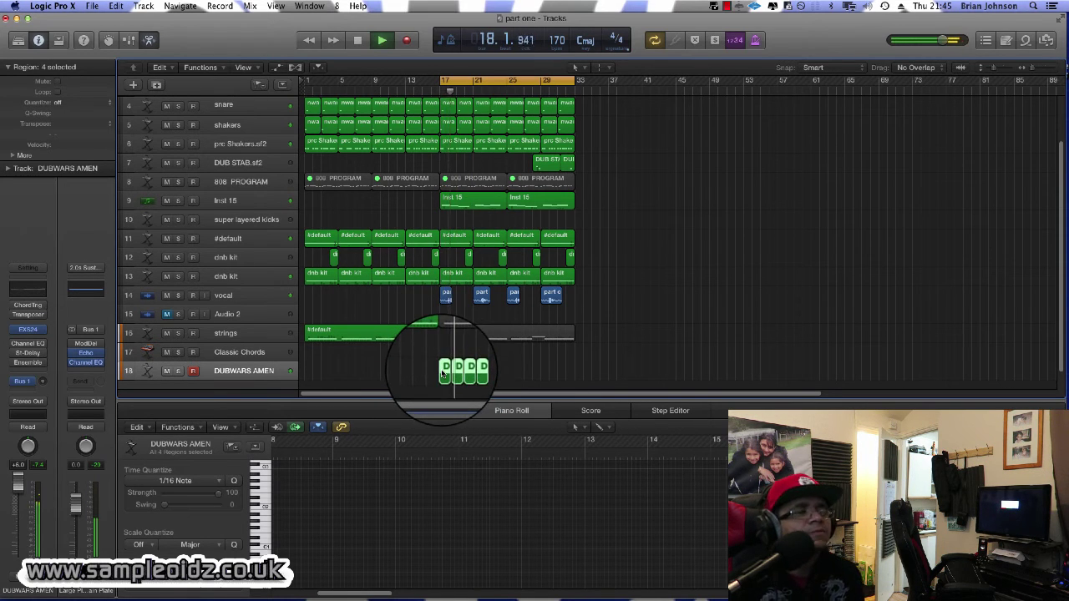
drag(446, 375, 481, 375)
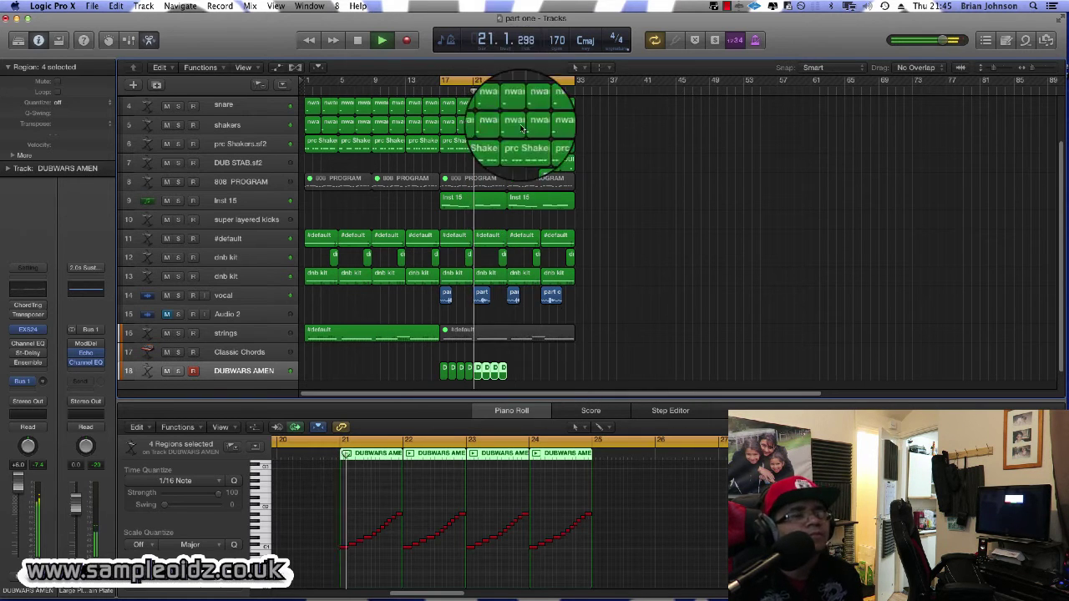
key(space)
Shorten the cycle range to bars 17–21 and listen to the amen break within the full mix.
drag(570, 84, 505, 94)
key(space)
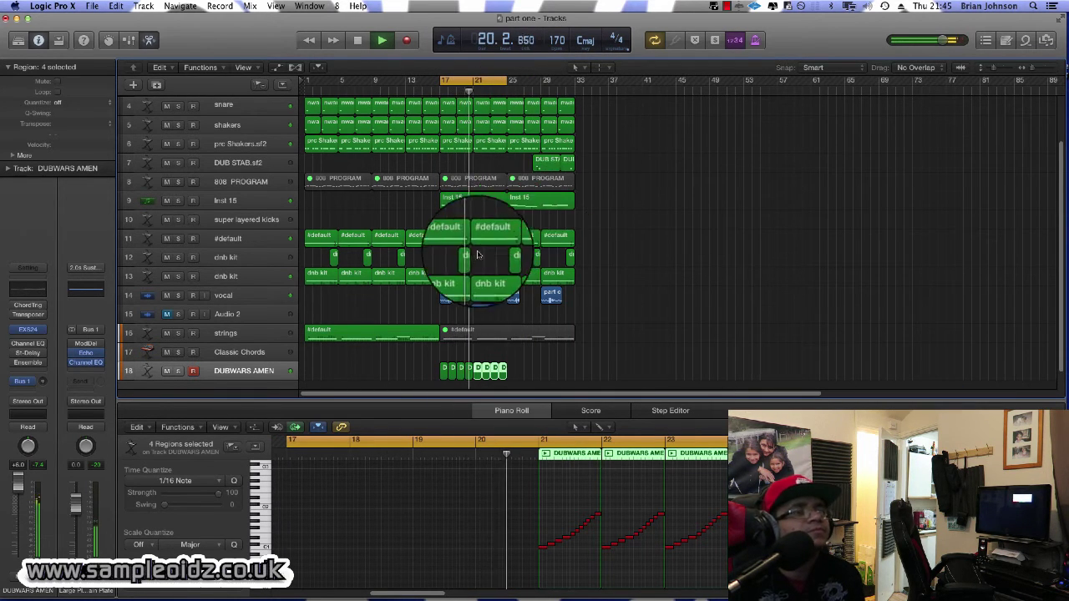
key(space)
drag(506, 80, 472, 84)
key(space)
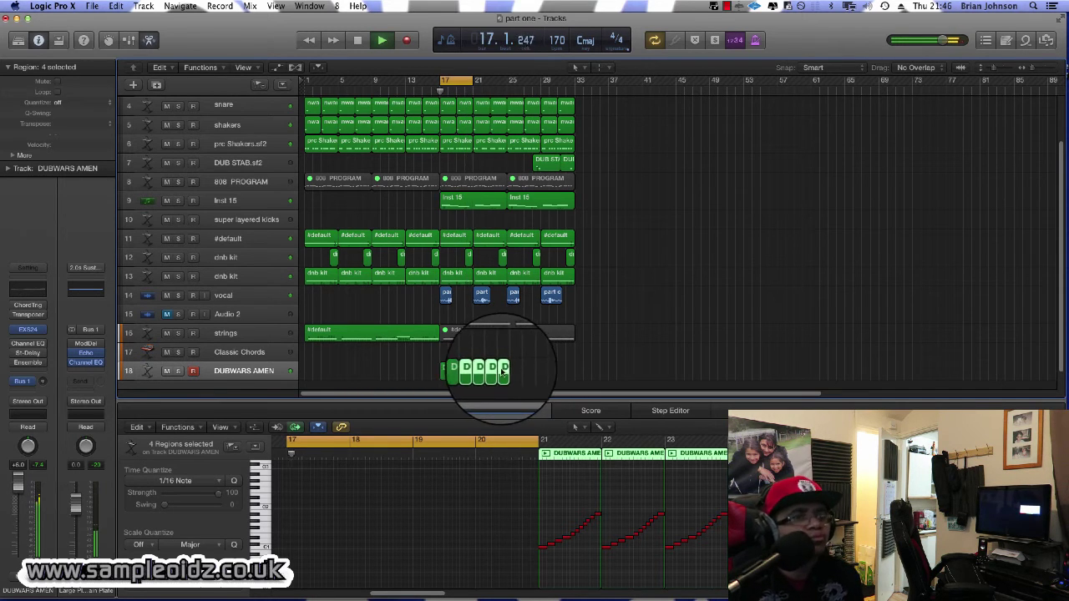
Join the eight DUBWARS AMEN regions into a single region with the Glue tool.
drag(525, 368, 544, 380)
key(space)
right_click(544, 380)
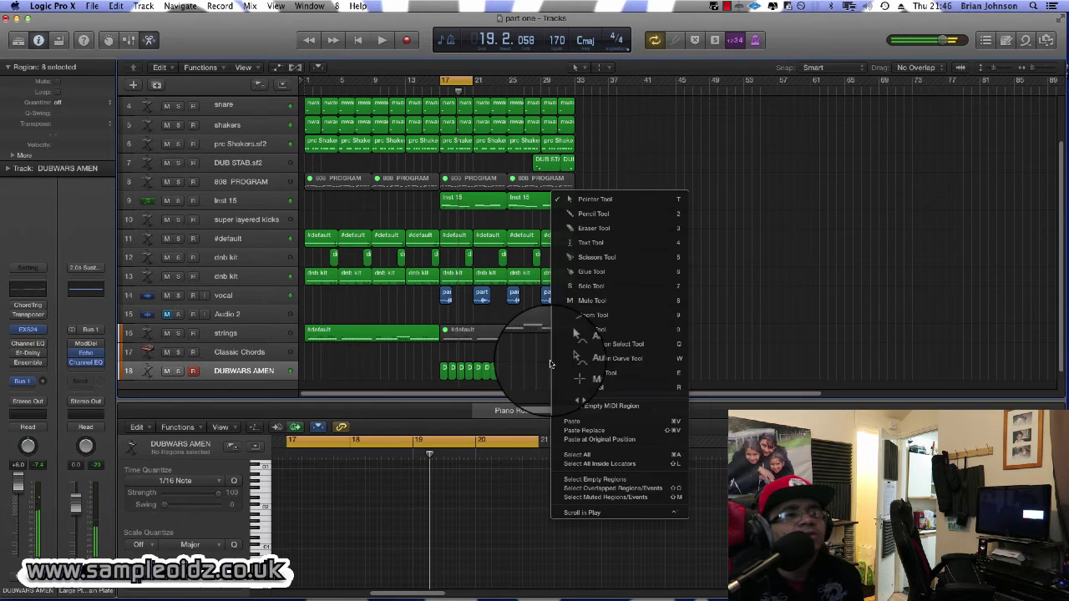
click(584, 276)
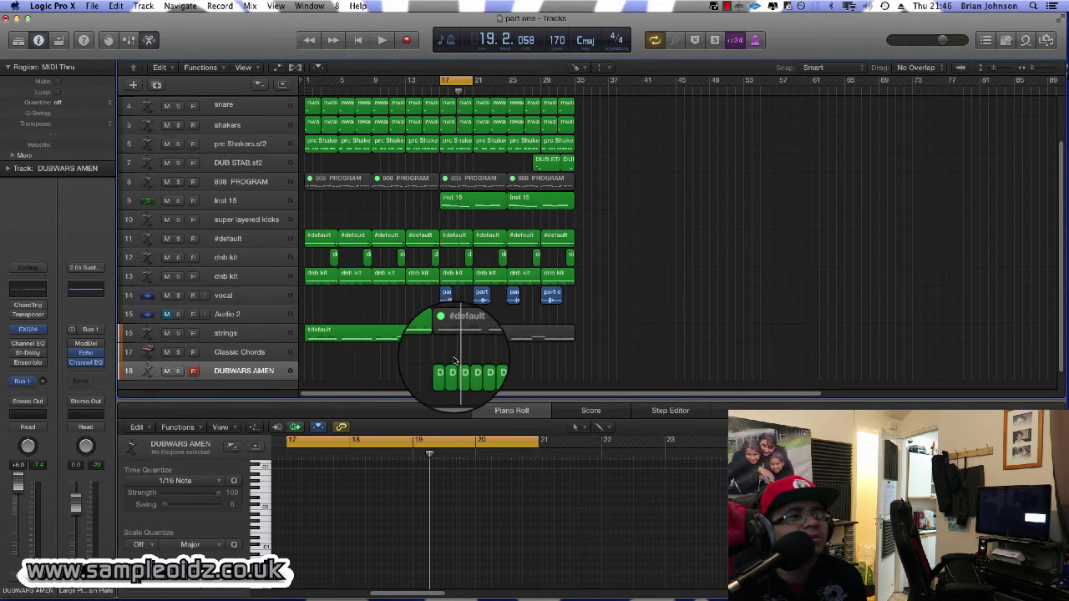
right_click(451, 177)
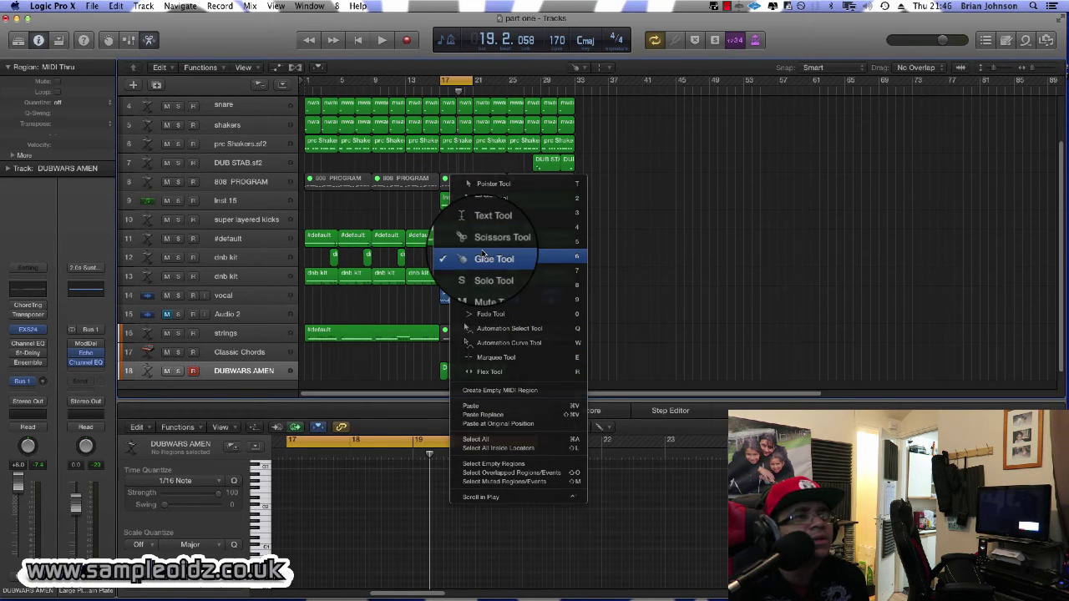
click(483, 253)
drag(426, 363, 588, 381)
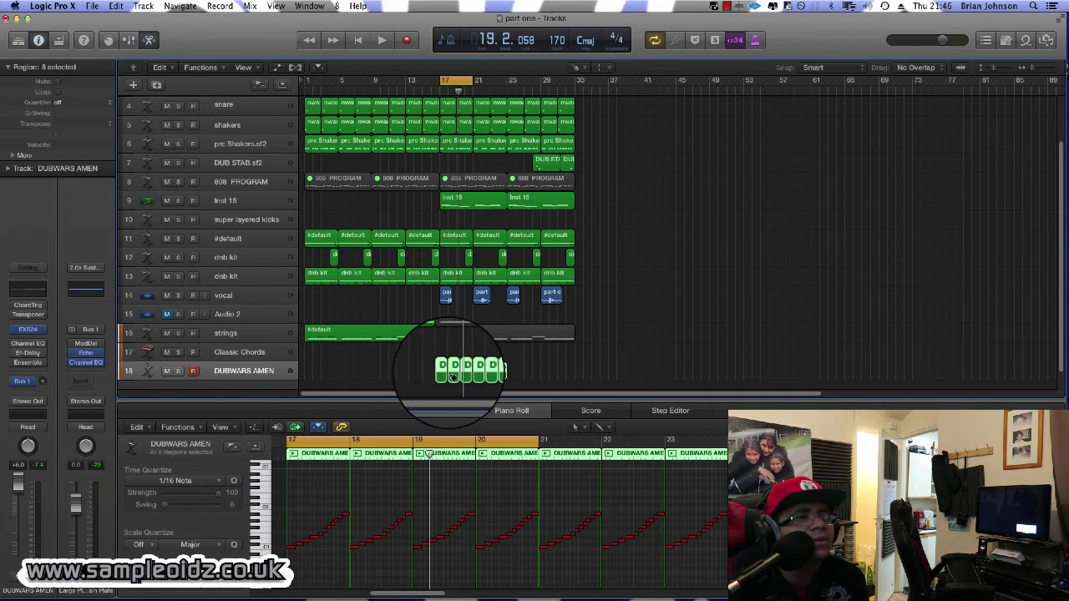
click(445, 376)
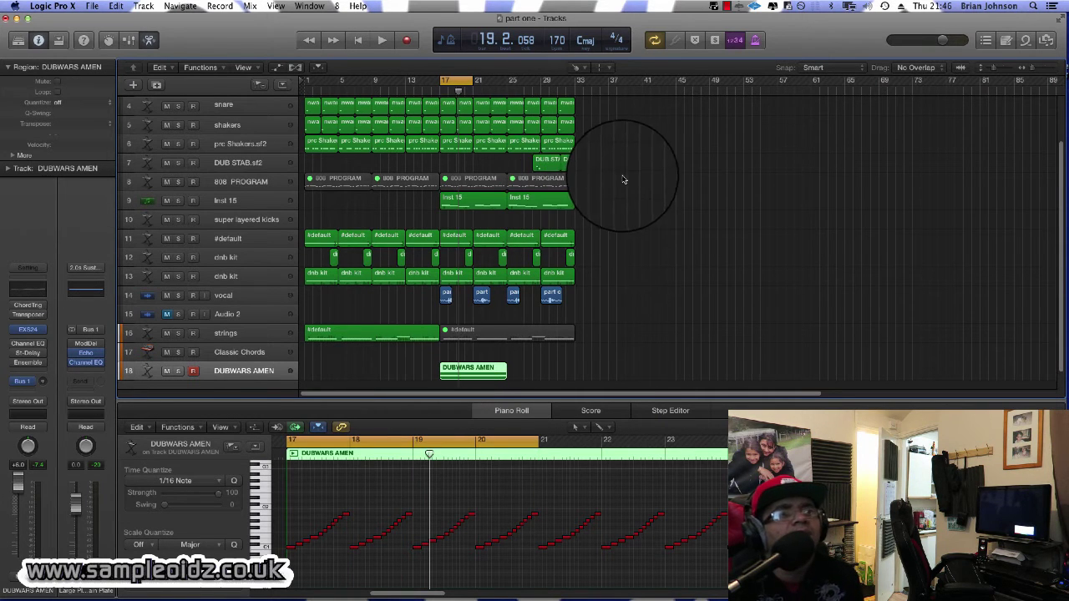
Switch back to the Pointer tool, solo the DUBWARS AMEN track and listen to the joined region.
click(575, 67)
click(594, 88)
key(space)
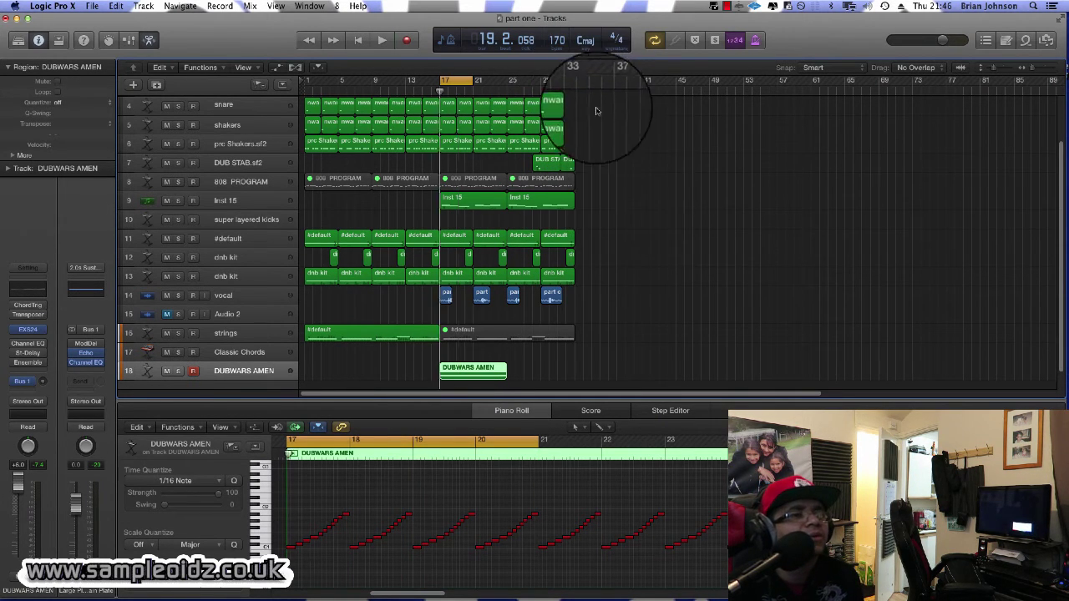
click(473, 367)
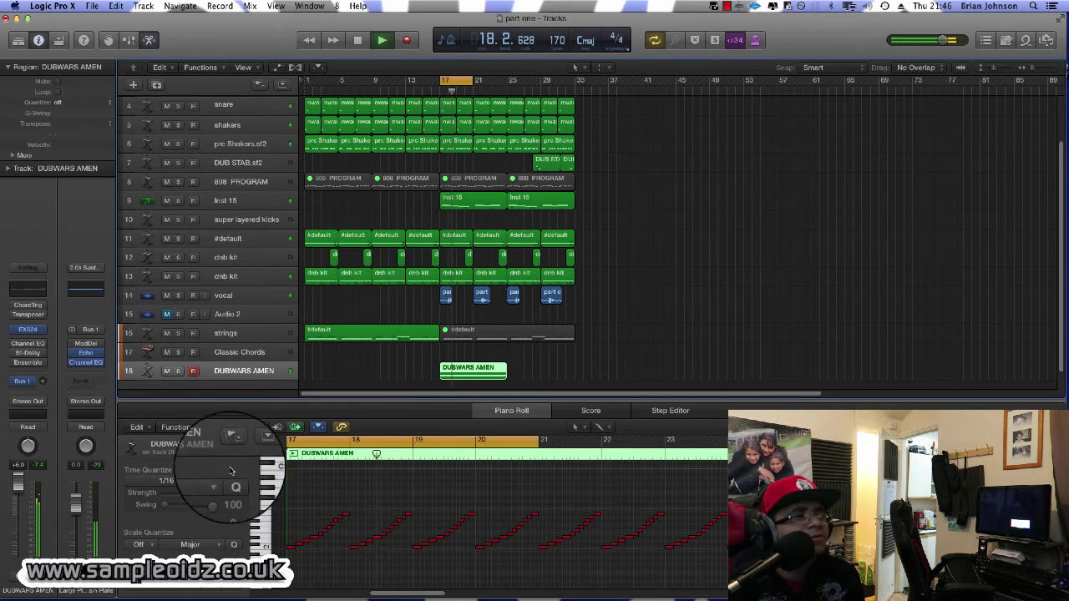
key(space)
key(s)
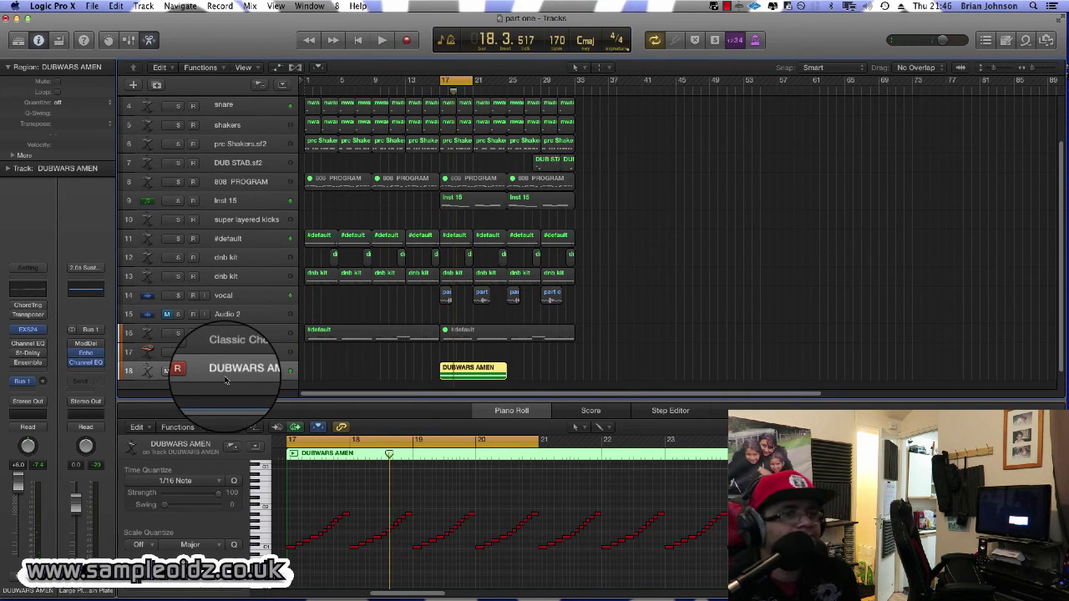
key(space)
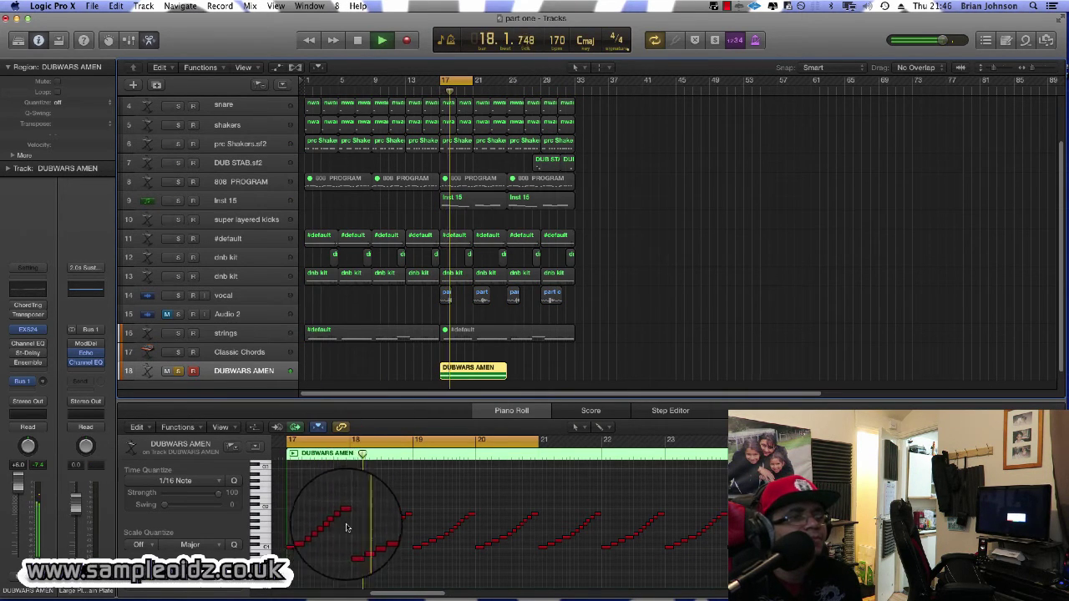
Lower the pitch of the last slice note in every bar of the DUBWARS AMEN region, and unsolo the track to hear it in the mix.
click(268, 516)
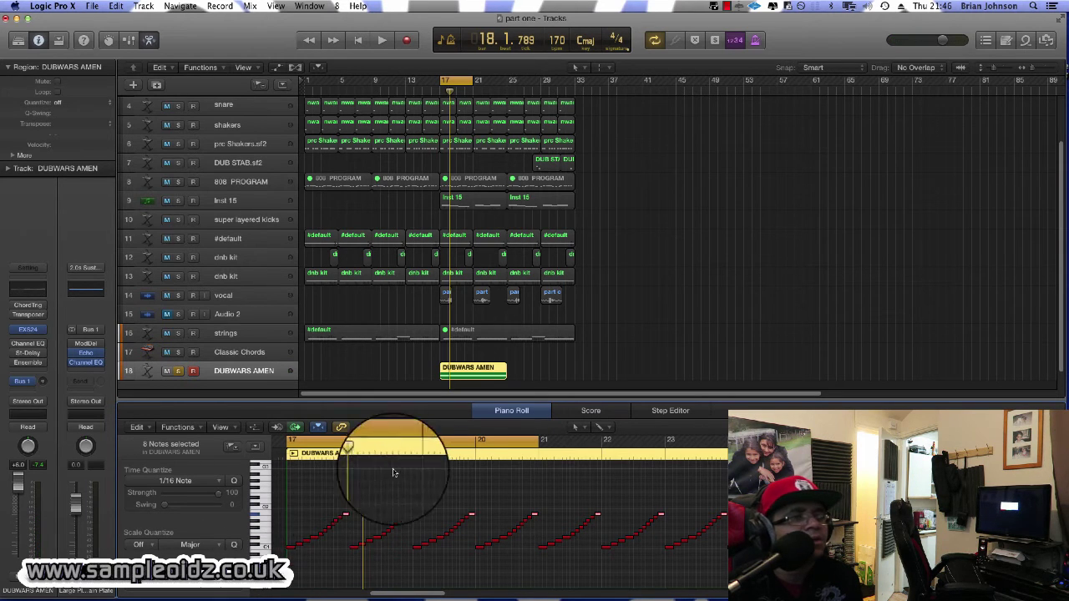
drag(997, 427, 1041, 428)
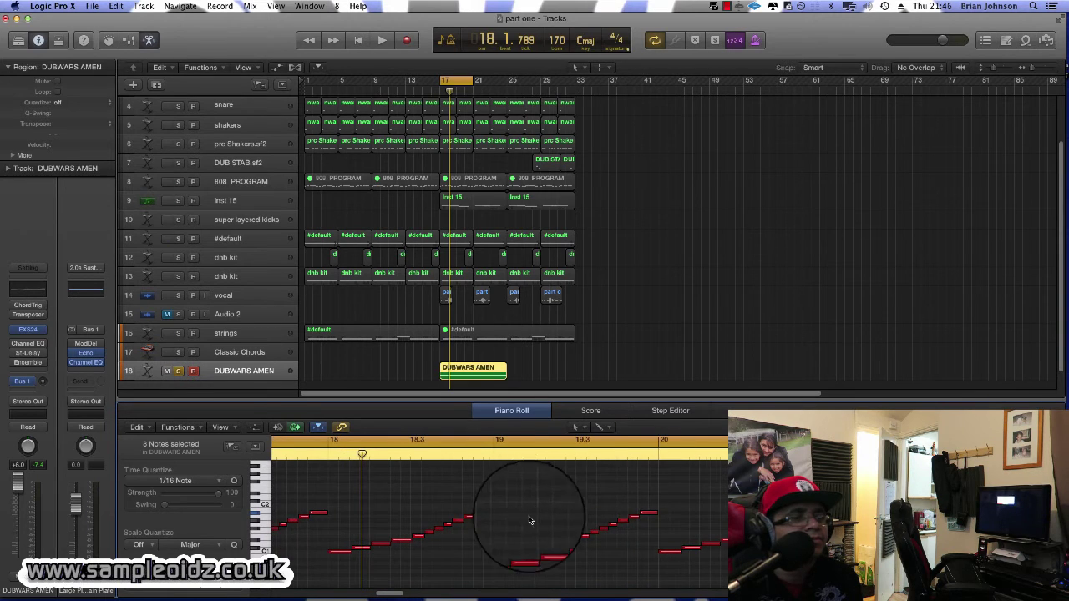
key(space)
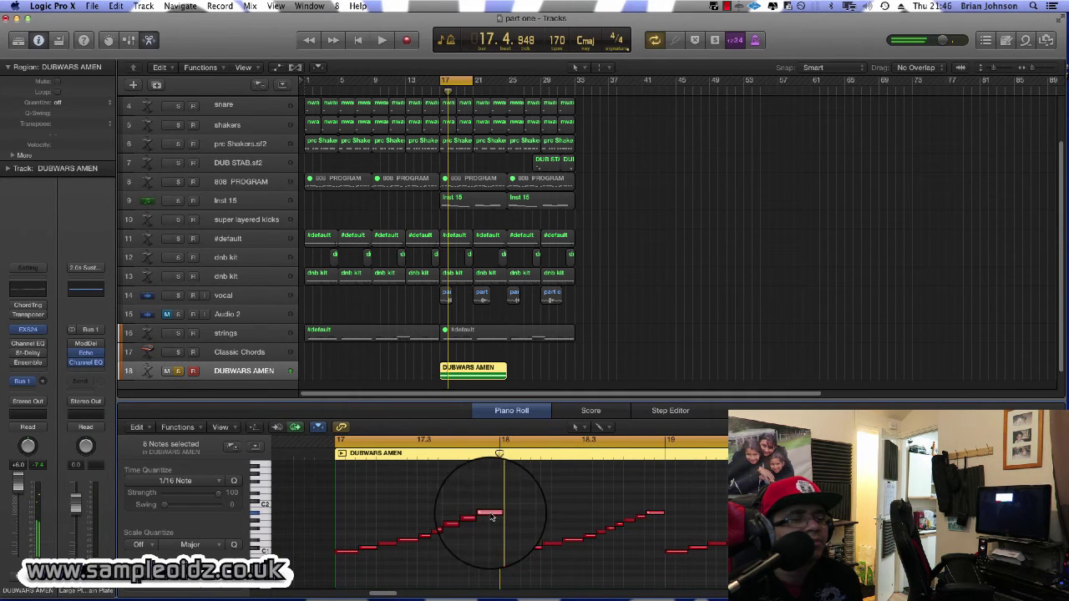
drag(493, 518, 492, 525)
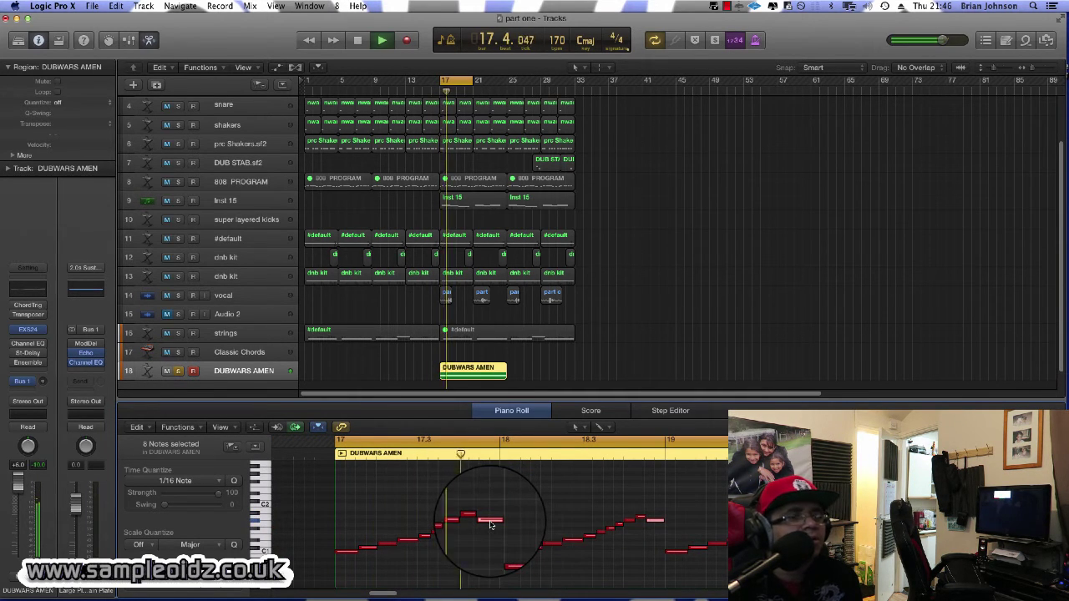
drag(491, 524, 490, 533)
key(space)
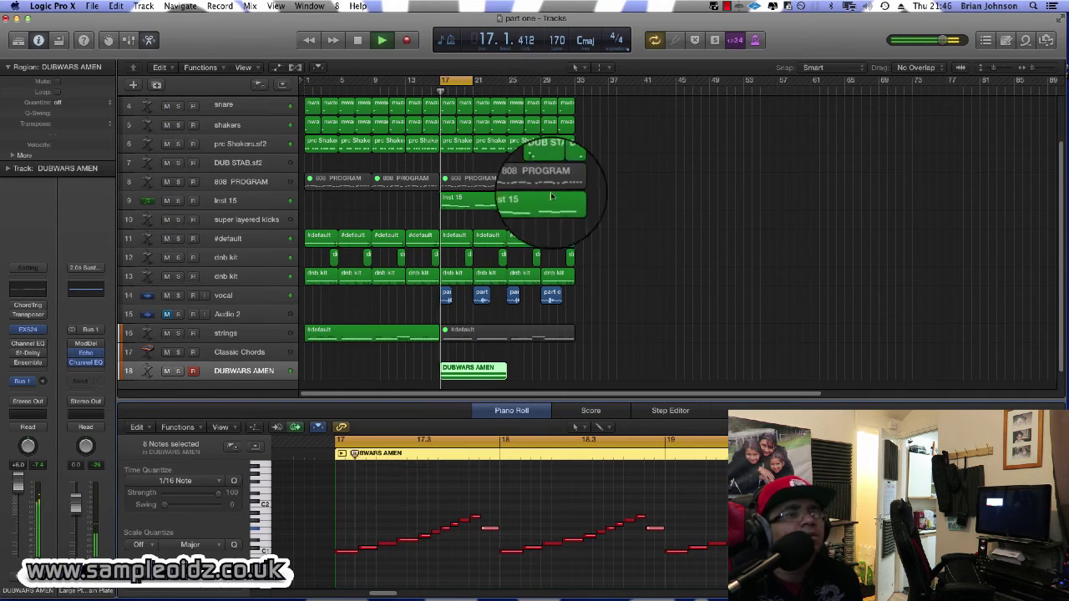
Copy the eight-bar DUBWARS AMEN region to bar 25 and set the cycle range to bars 25–33.
drag(472, 80, 503, 86)
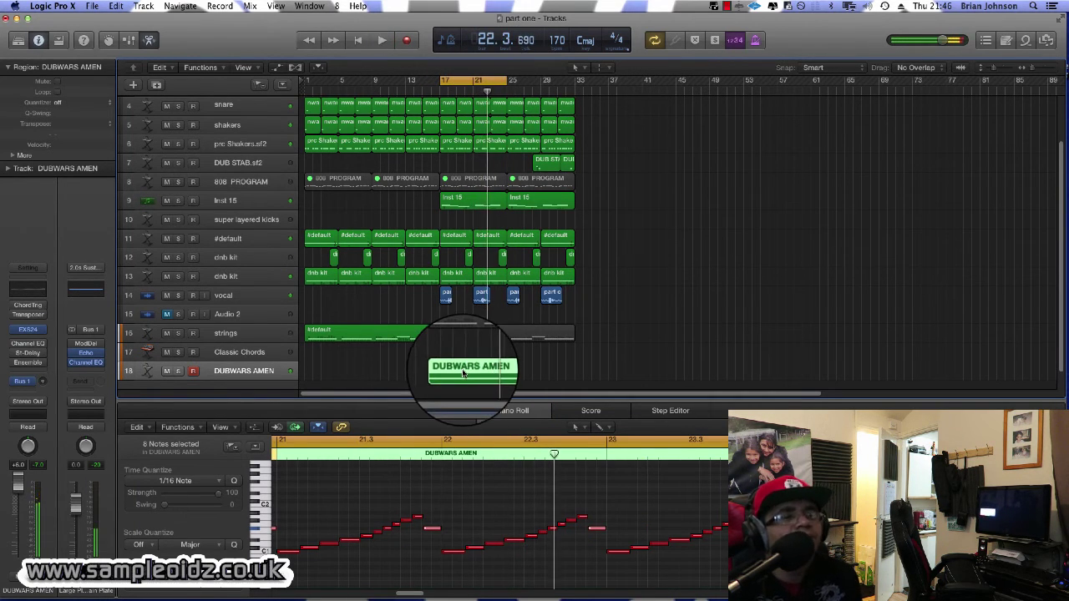
drag(463, 374, 531, 374)
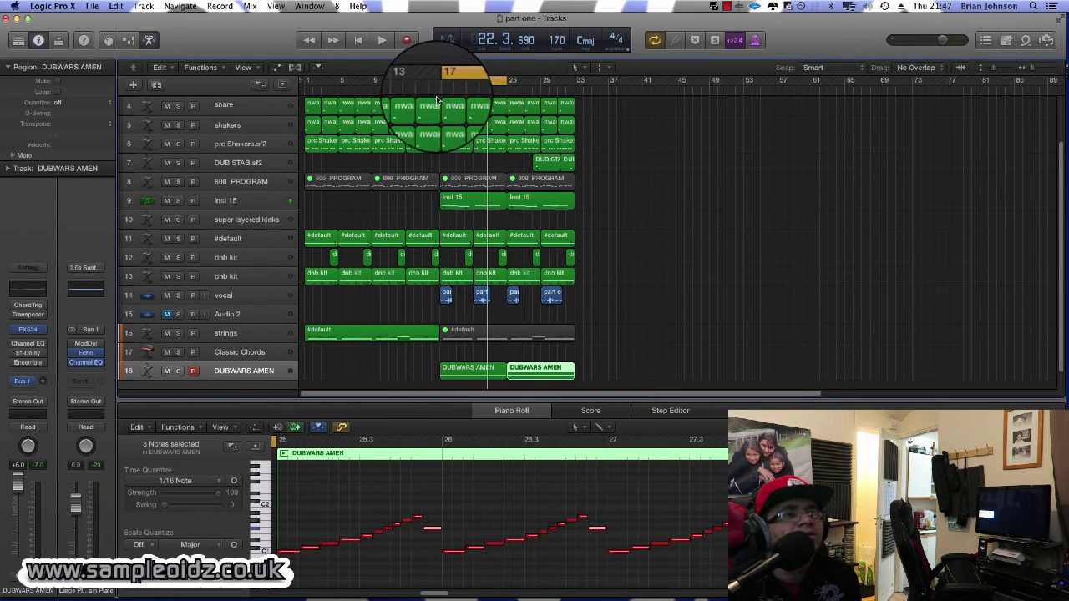
drag(455, 74, 522, 74)
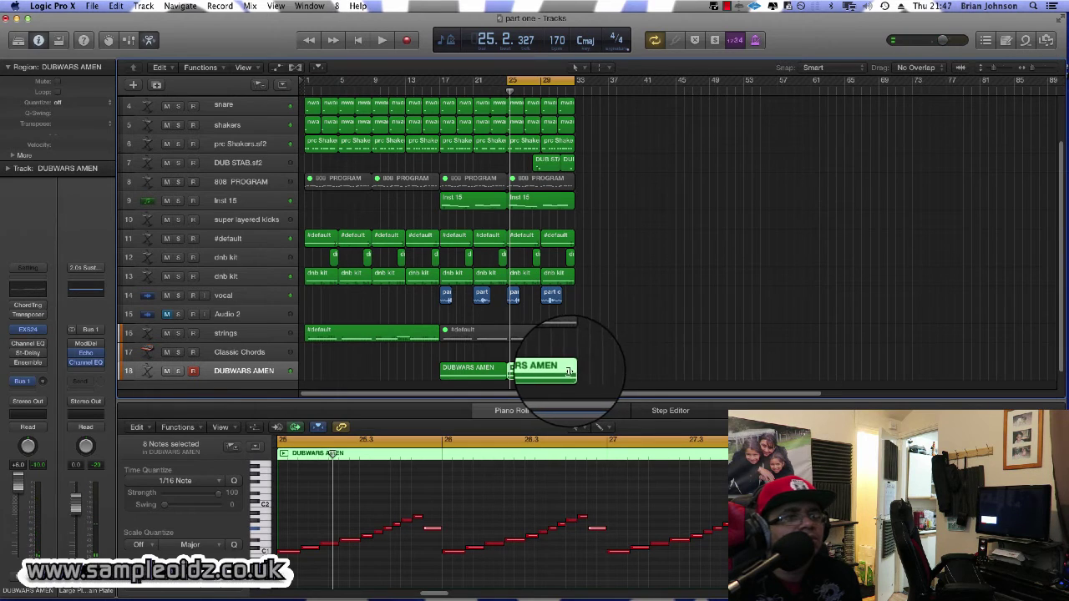
Shorten the copied DUBWARS AMEN region to end at about 26.3 and listen to it.
drag(569, 371, 520, 361)
key(space)
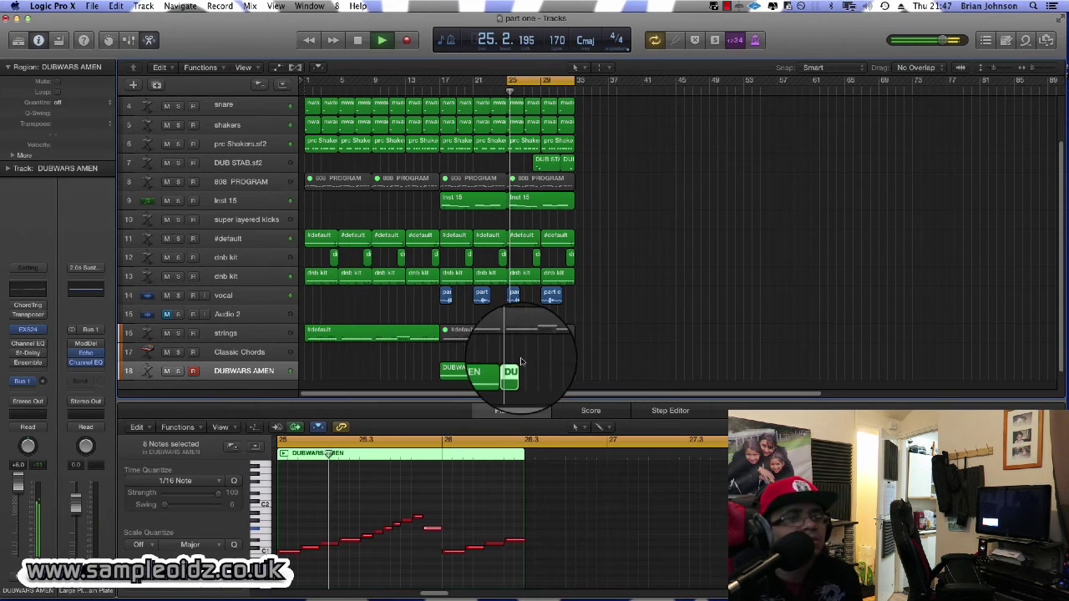
key(space)
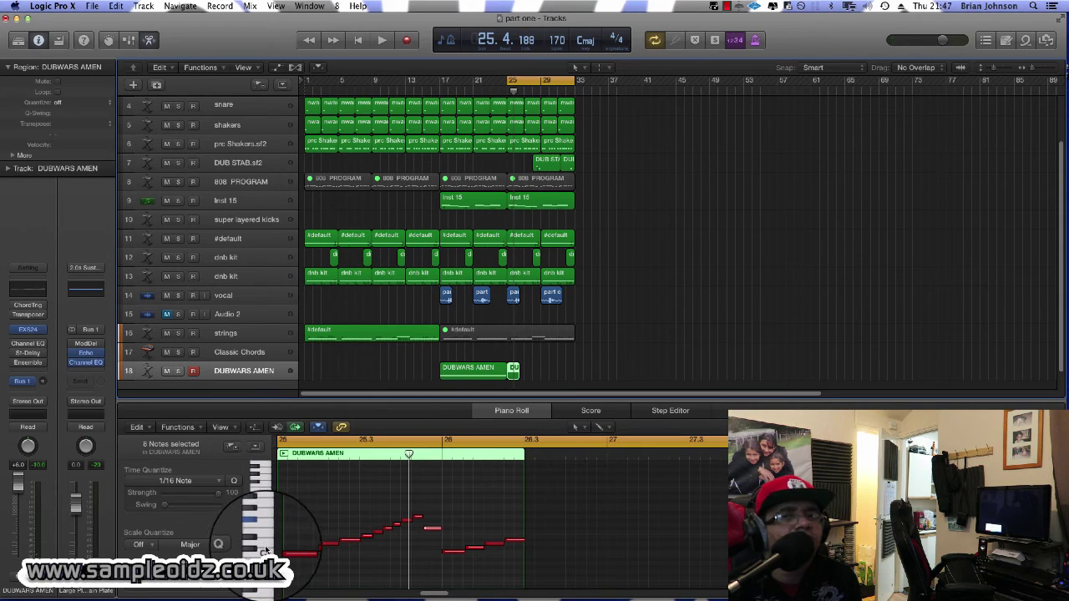
key(space)
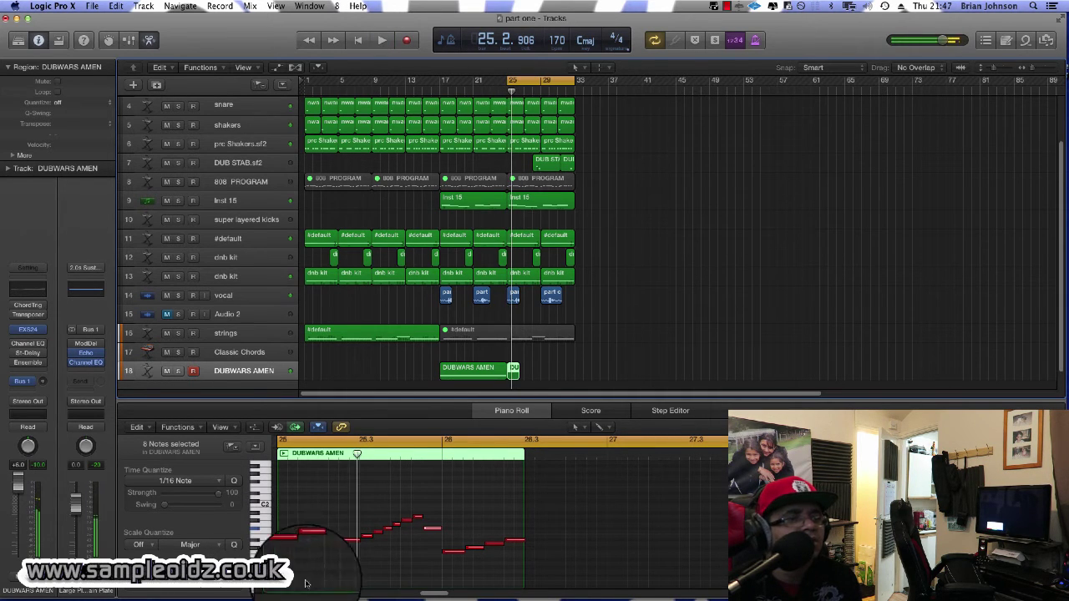
Delete the slice notes from the end of bar 25 onwards in the shortened region and play it back.
drag(409, 500, 545, 511)
key(space)
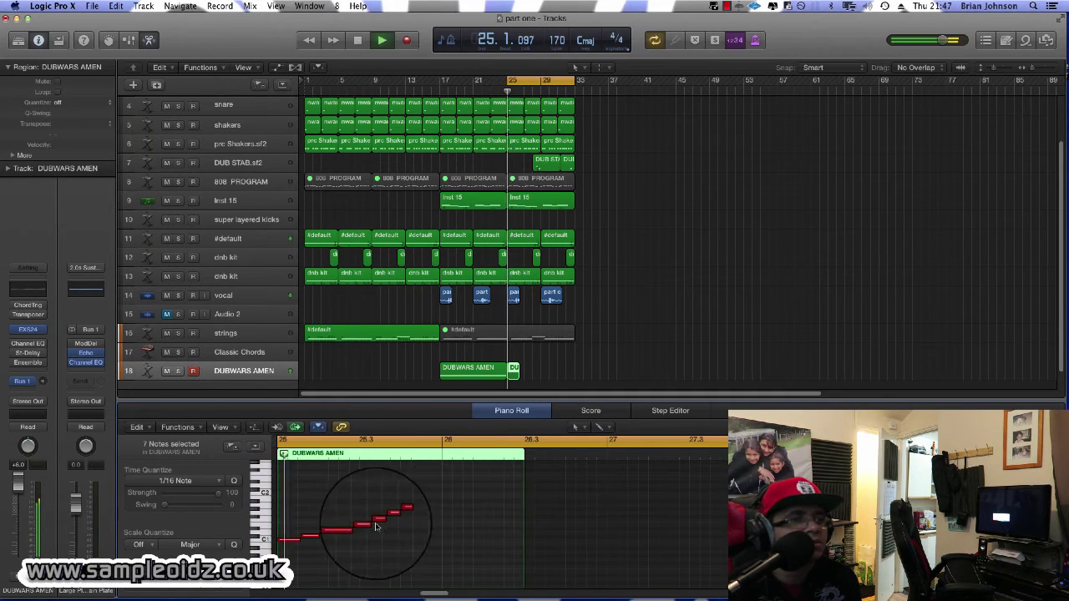
key(space)
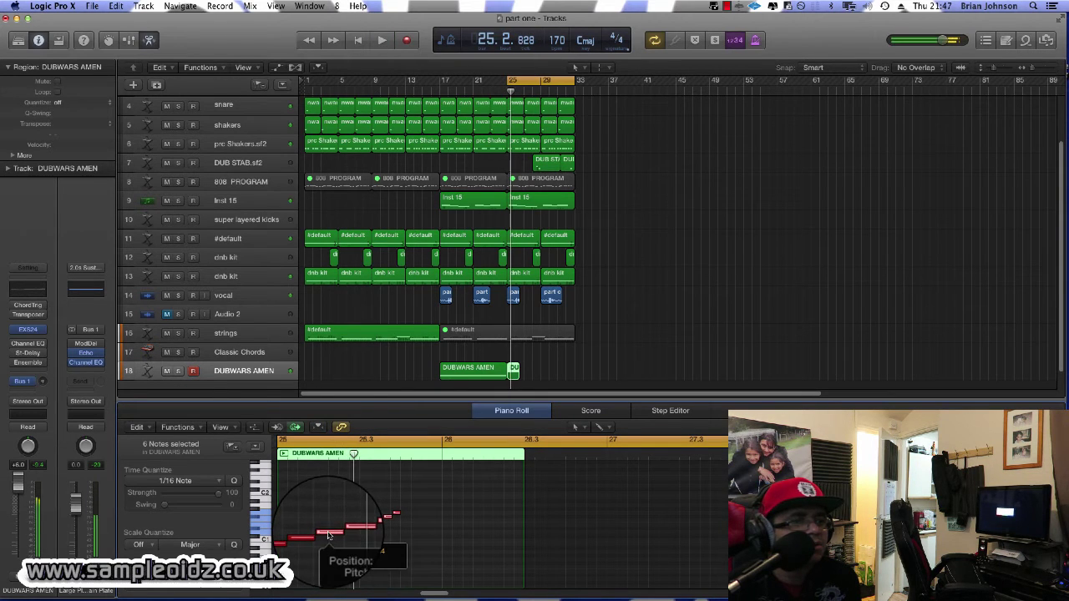
Rearrange the slice notes in bar 25 by copying part of the rising run into the second half of the bar, and listen.
drag(330, 537, 381, 539)
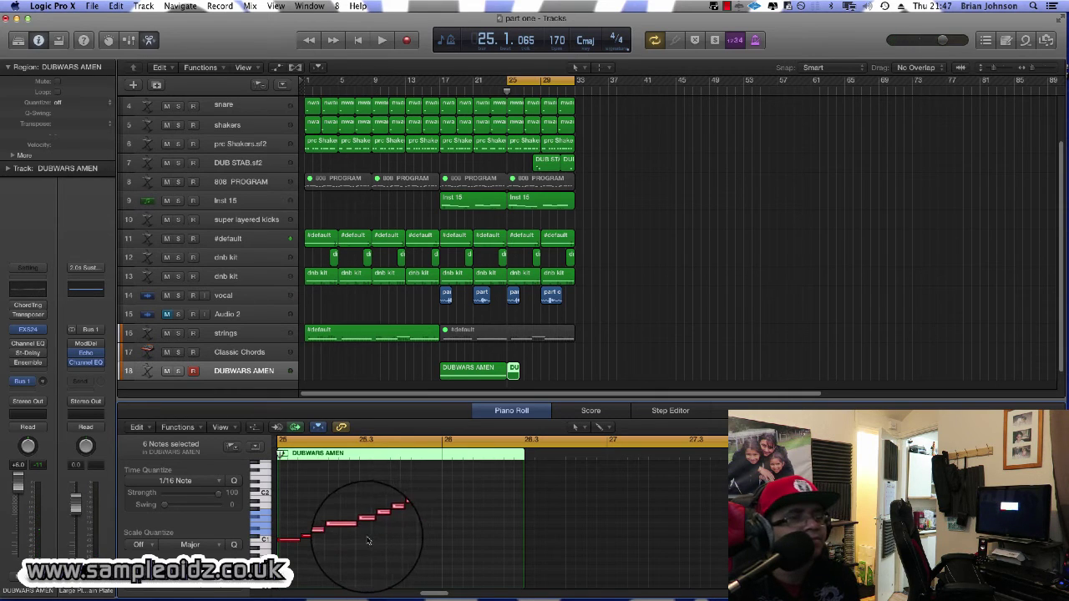
drag(332, 543, 386, 539)
key(space)
key(space)
key(space)
key(space)
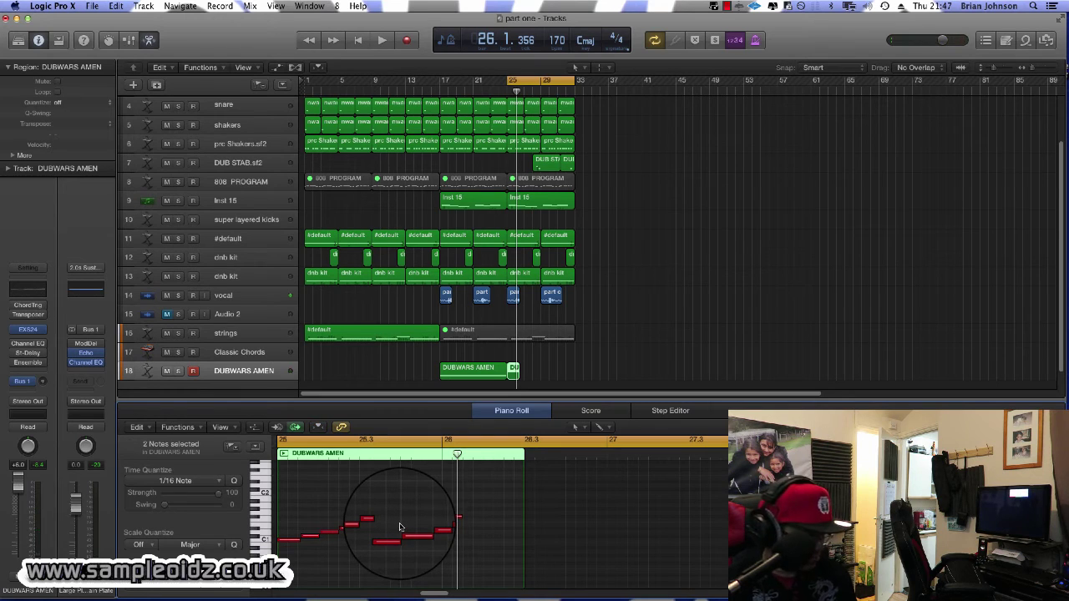
Shift the second run of slice notes slightly earlier so it fits before bar 26, checking the rhythm by playback.
key(space)
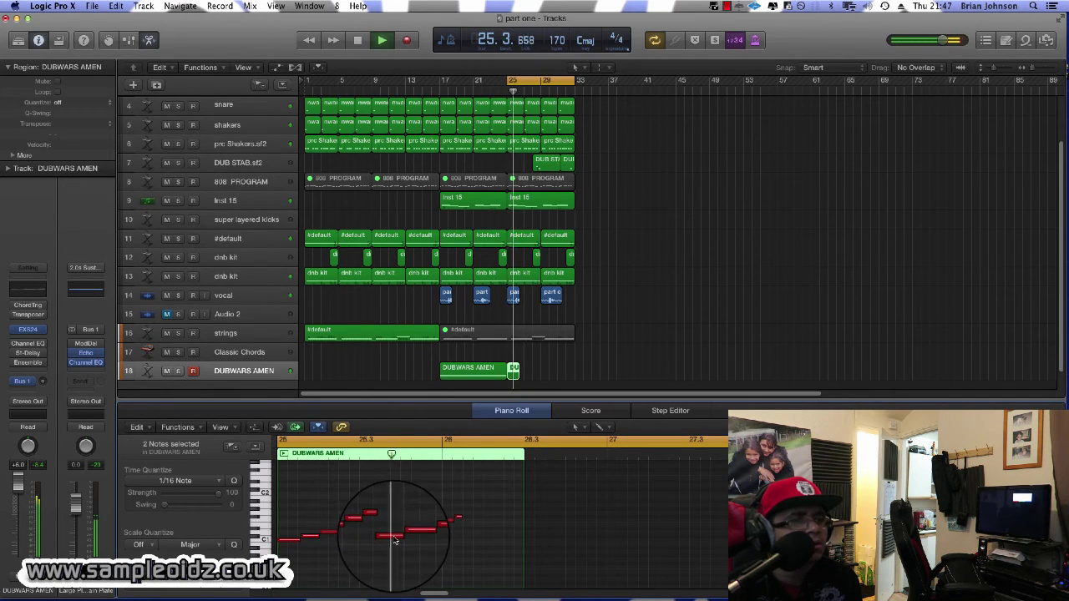
key(space)
drag(399, 495, 508, 555)
drag(409, 537, 390, 534)
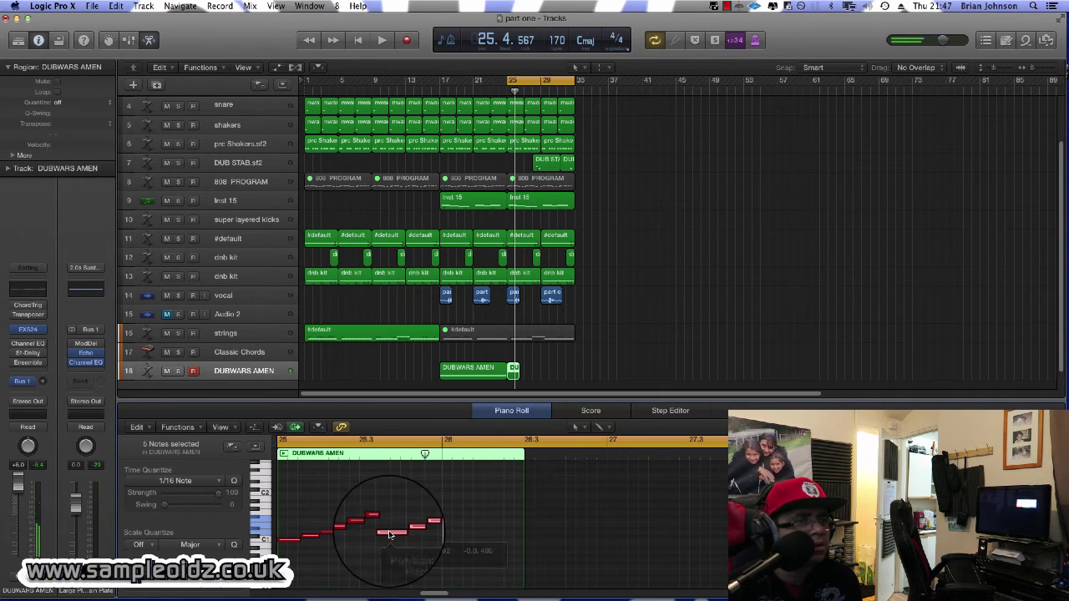
key(space)
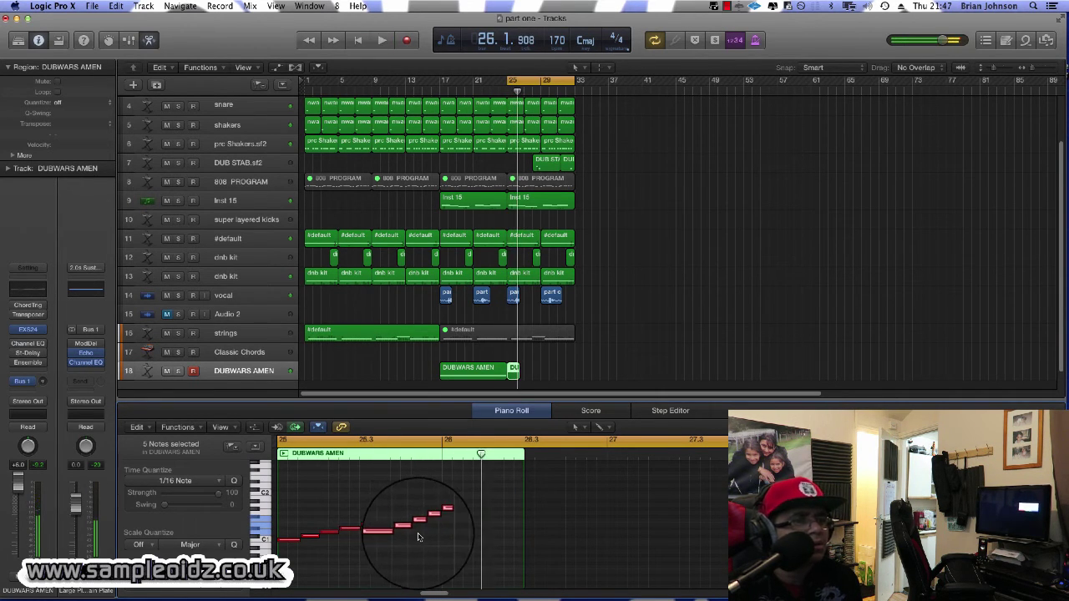
key(space)
drag(423, 504, 447, 549)
Copy all eleven rearranged slice notes of bar 25 to bar 26 and play the section.
drag(290, 516, 504, 574)
key(space)
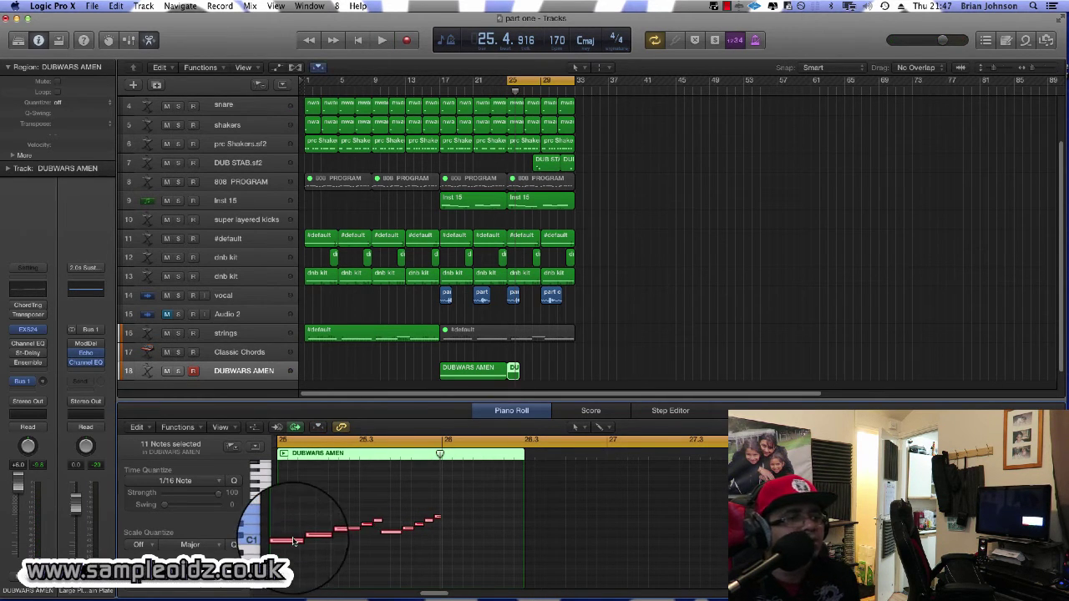
drag(288, 535, 457, 551)
key(space)
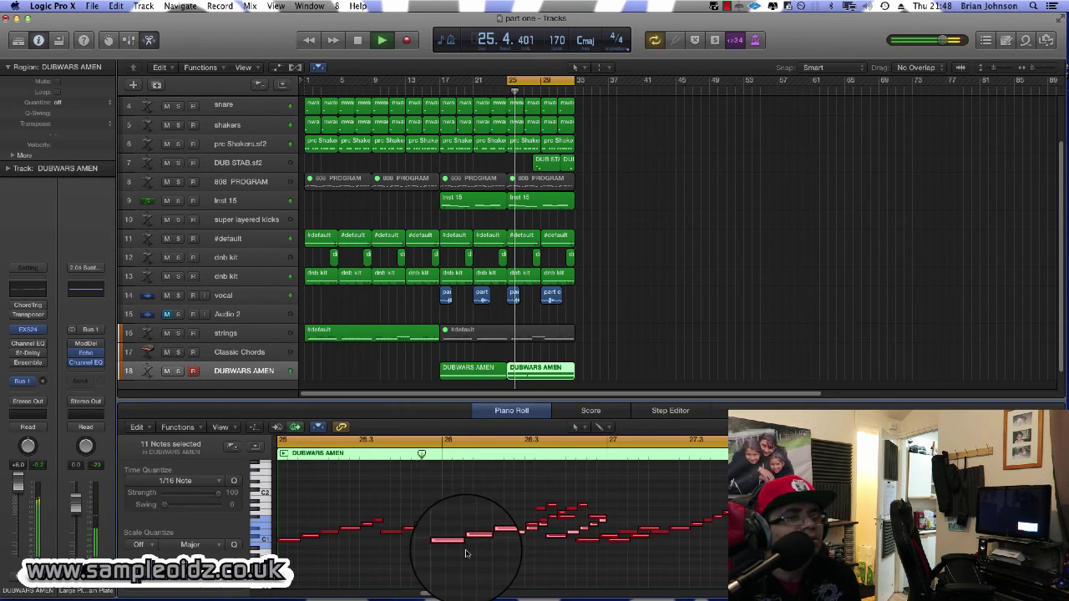
Undo the copying of the eleven slice notes to bar 26 through the undo history and play back bar 25.
key(space)
key(alt+z)
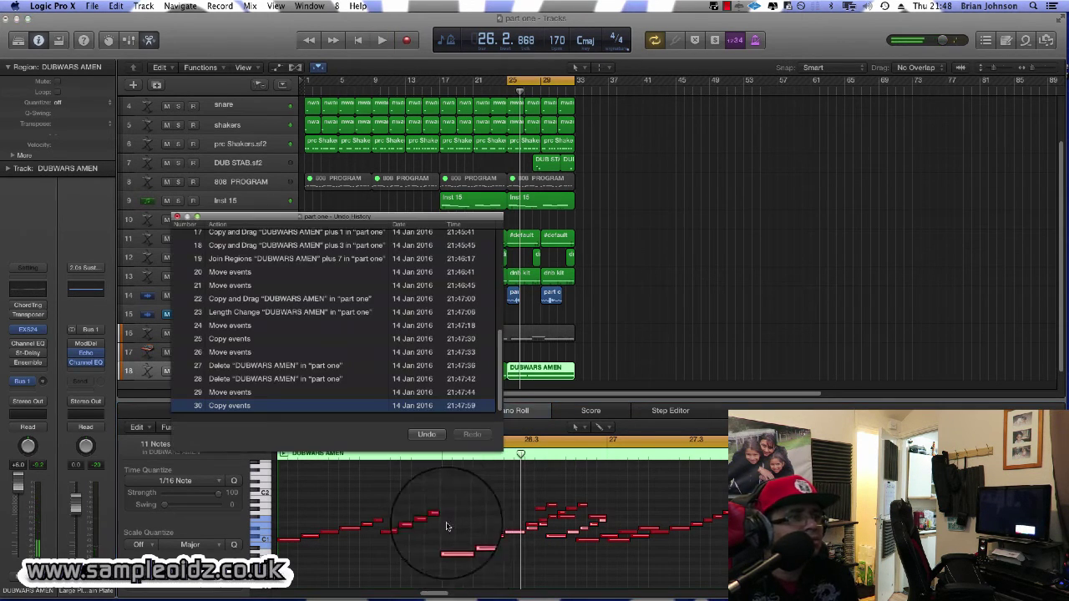
click(427, 435)
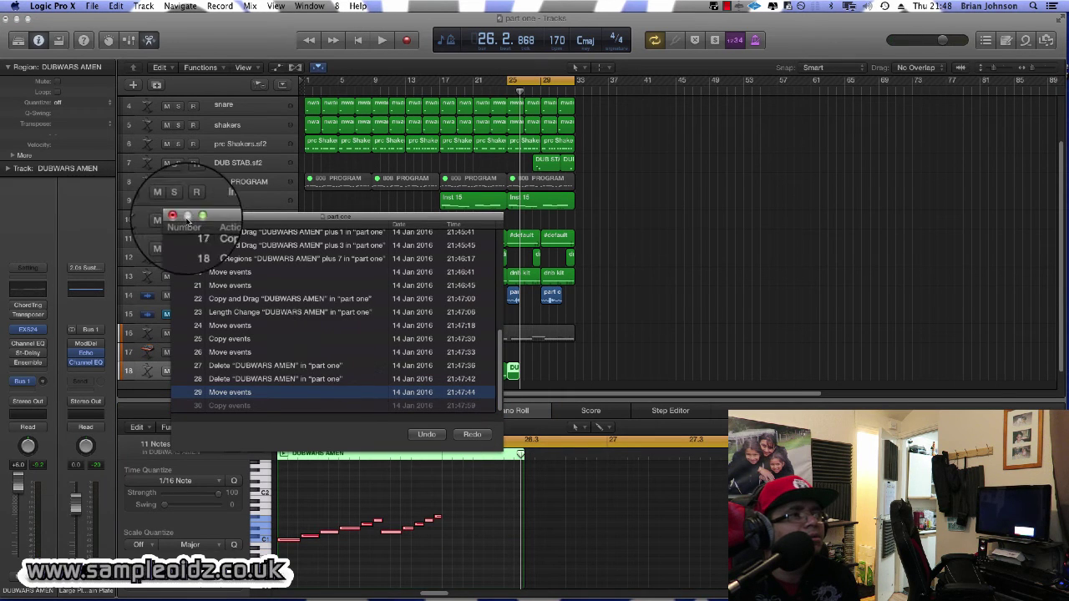
click(176, 217)
key(space)
click(456, 514)
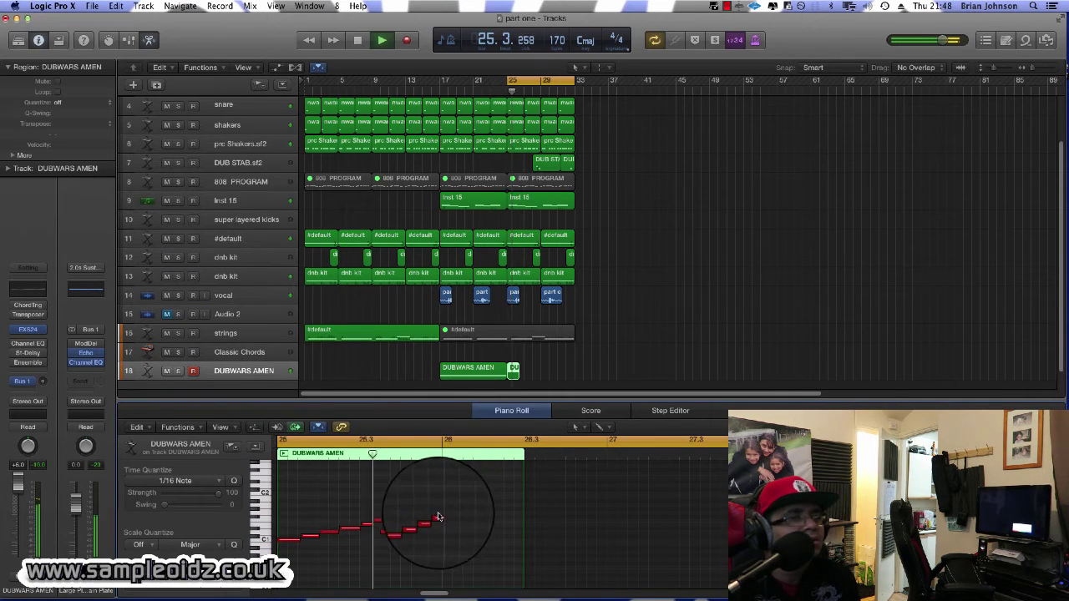
key(space)
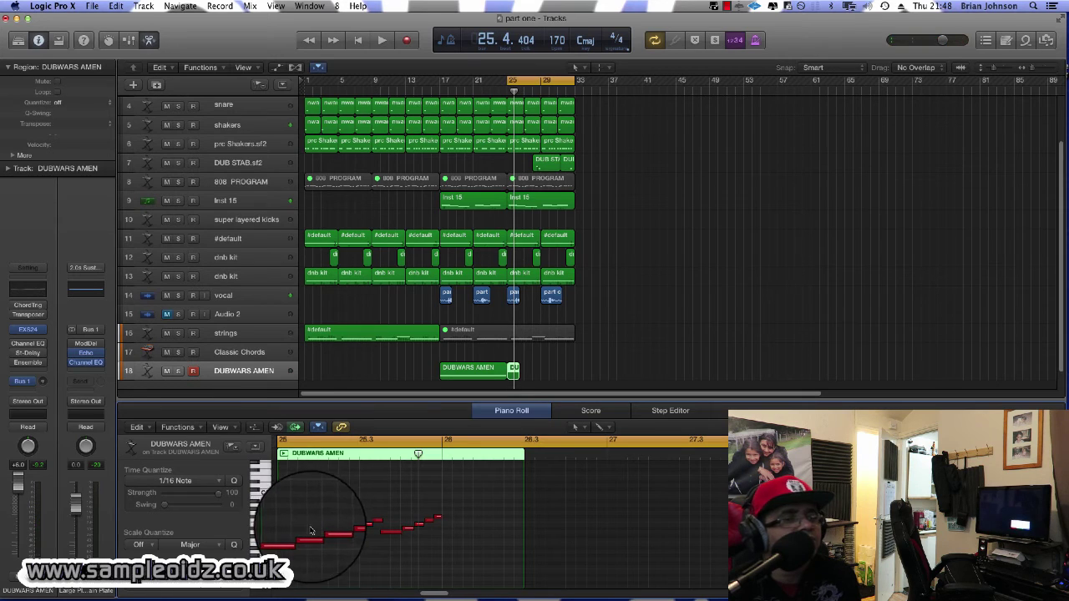
key(space)
key(space)
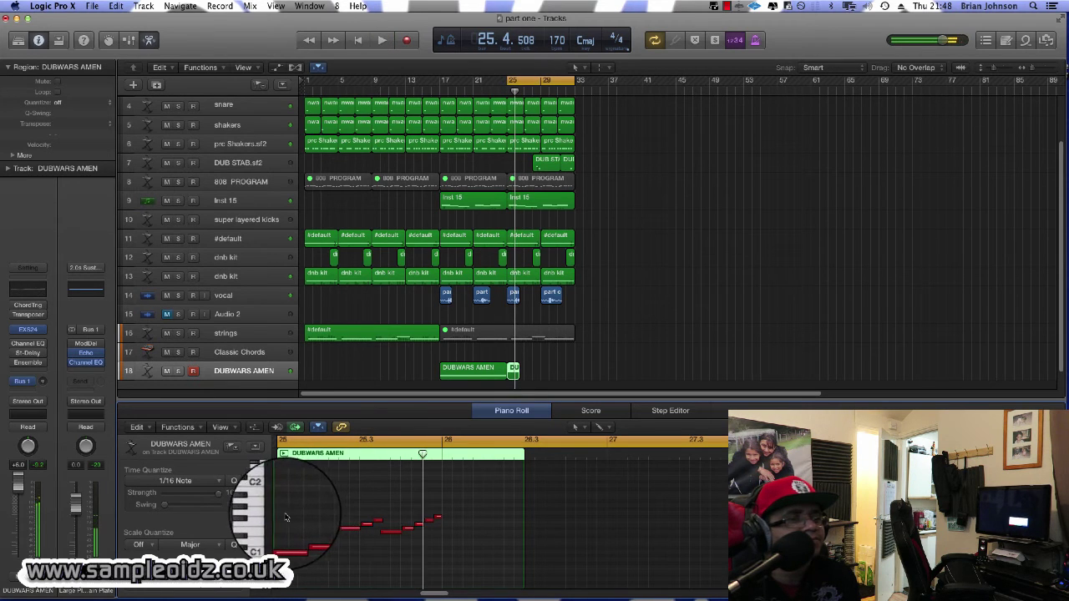
Copy the first five slice notes of bar 25 to the start of bar 26 and play the section.
drag(282, 511, 374, 586)
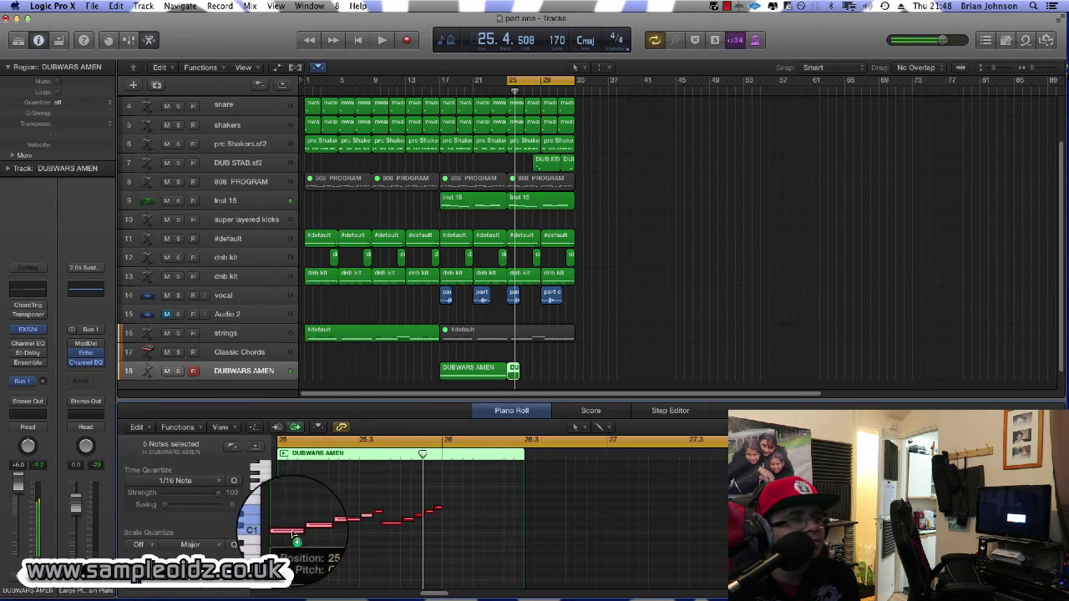
drag(284, 535, 452, 535)
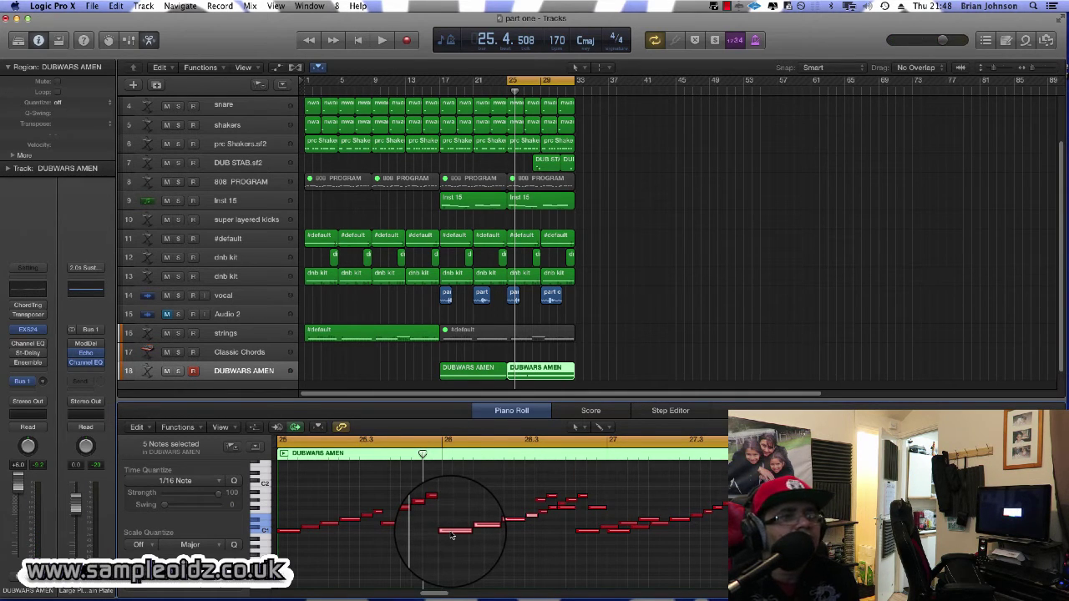
key(space)
click(555, 338)
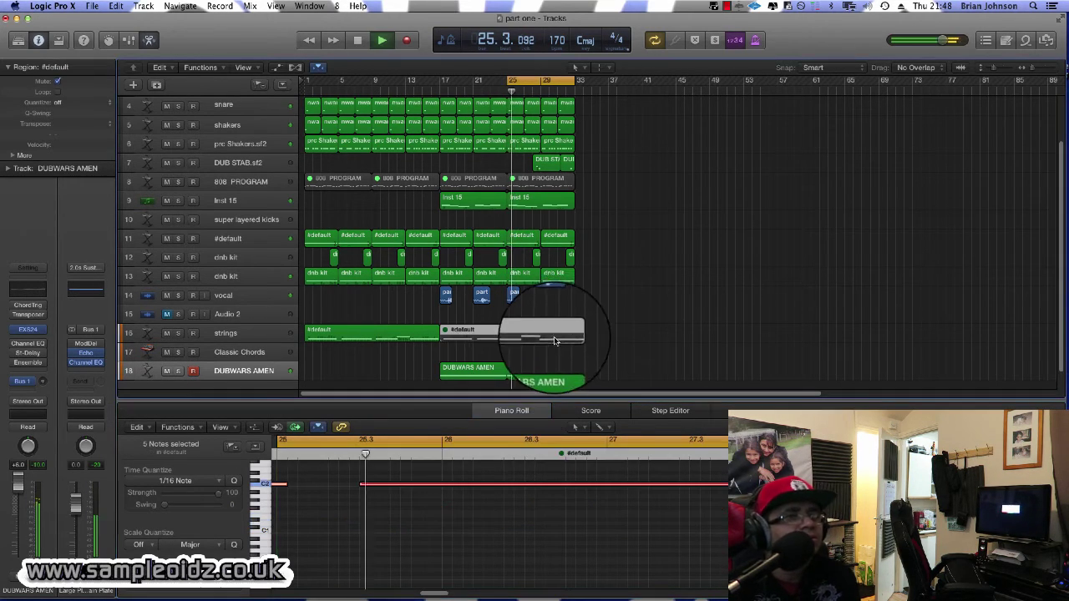
click(543, 353)
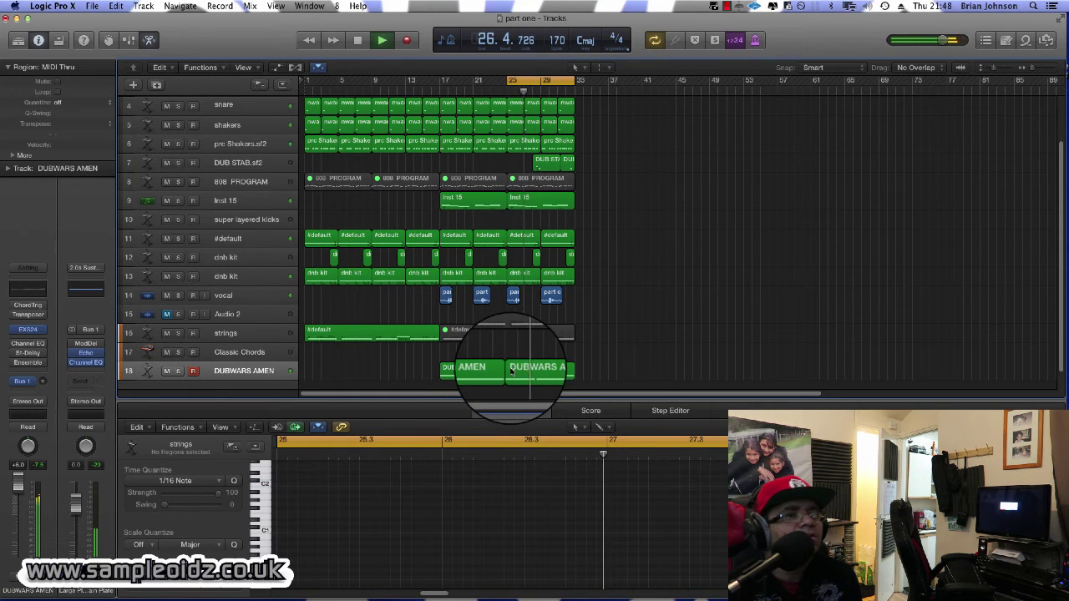
Replace the DUBWARS AMEN region at bar 25 with a copy of the bar 17 region and play it back.
key(space)
click(526, 372)
key(Delete)
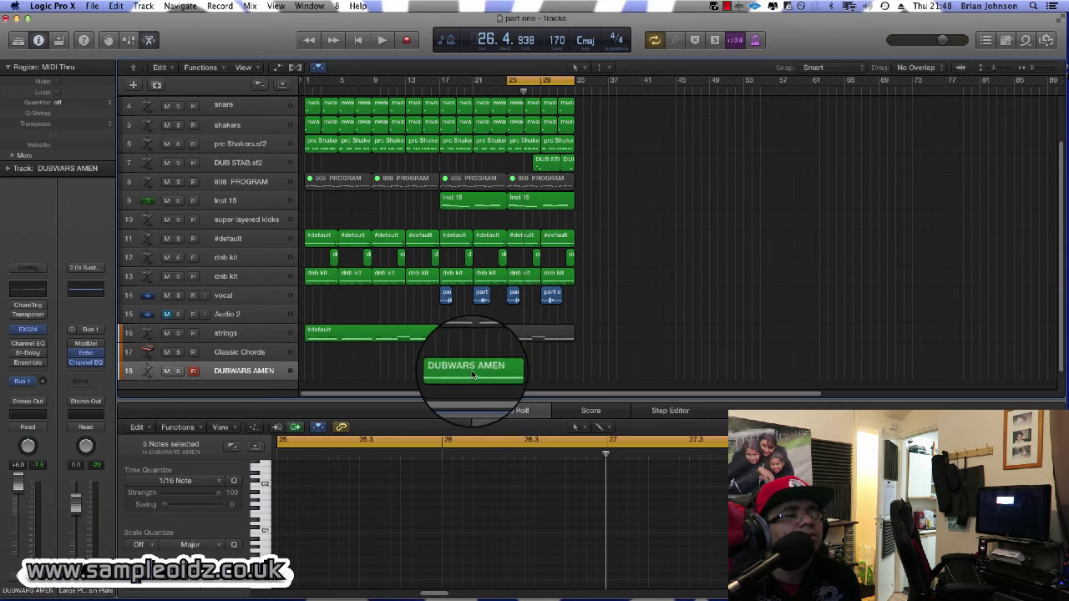
drag(471, 372, 538, 376)
key(space)
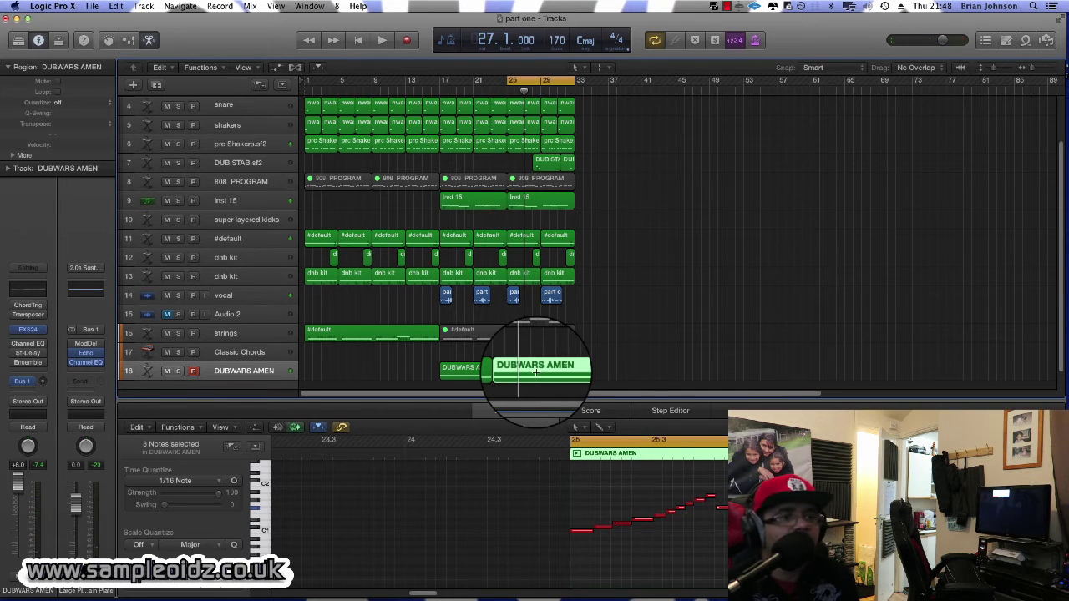
key(space)
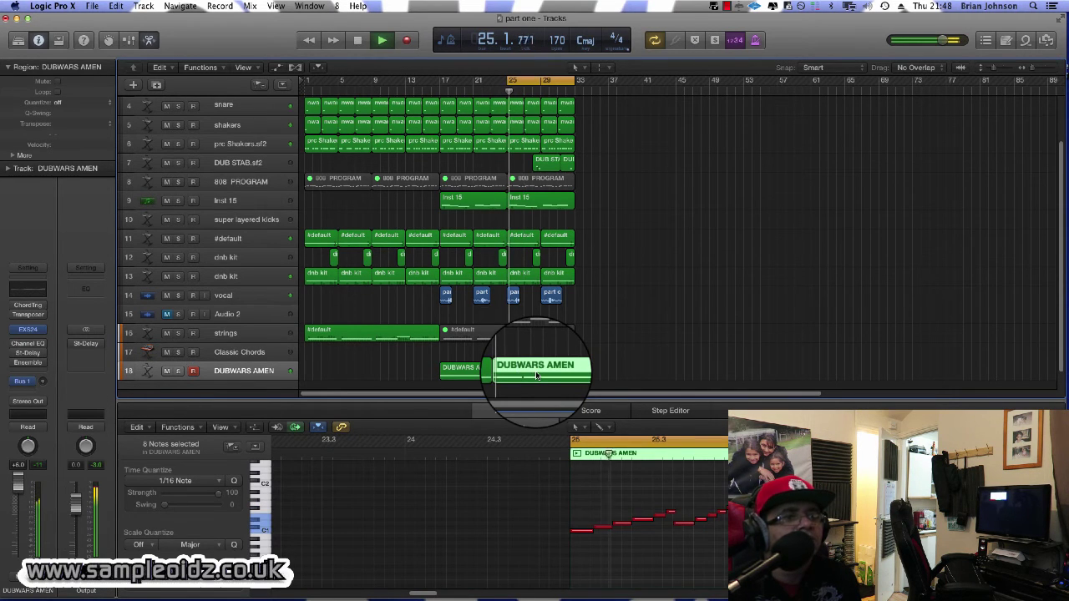
click(637, 351)
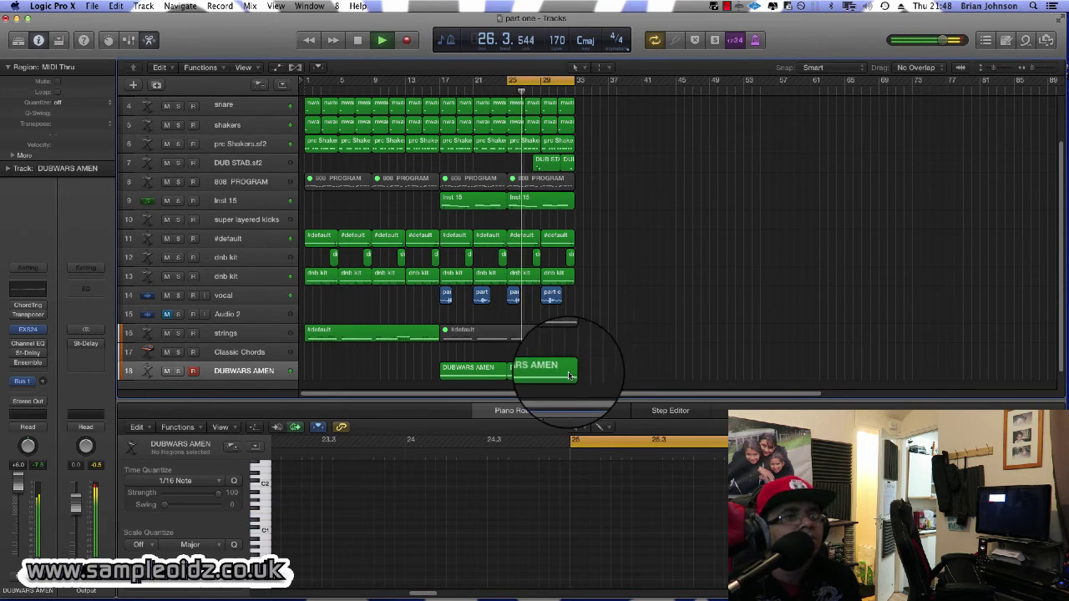
Shorten the copied amen region to two bars, place a matching two-bar region at bar 27, and play the section.
key(space)
click(570, 373)
drag(571, 374, 534, 373)
key(space)
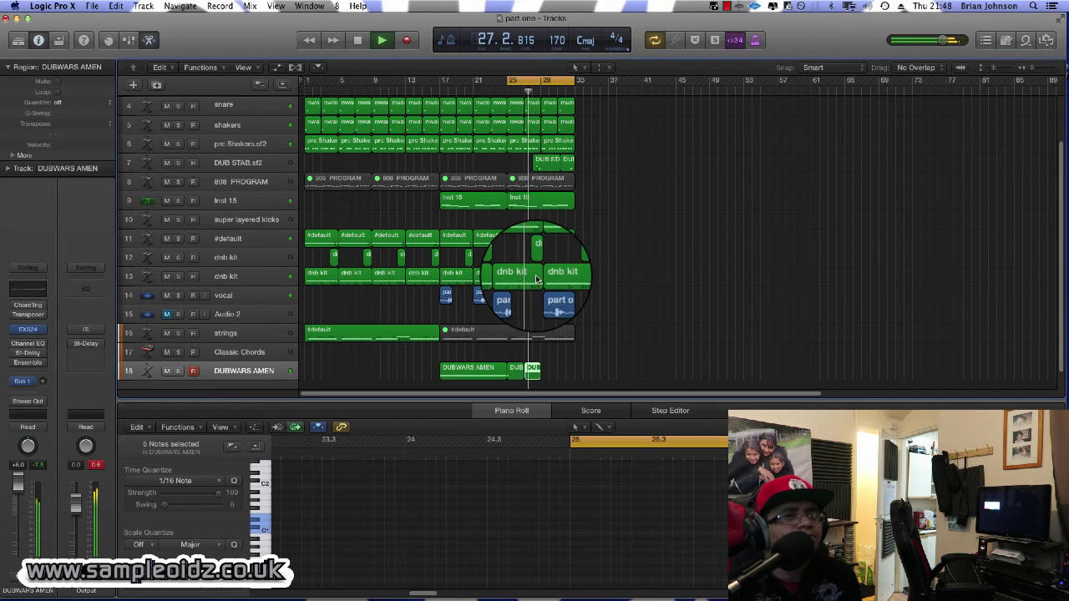
Solo the DUBWARS AMEN track and listen to the two-bar regions from bar 25.
key(space)
key(space)
click(178, 371)
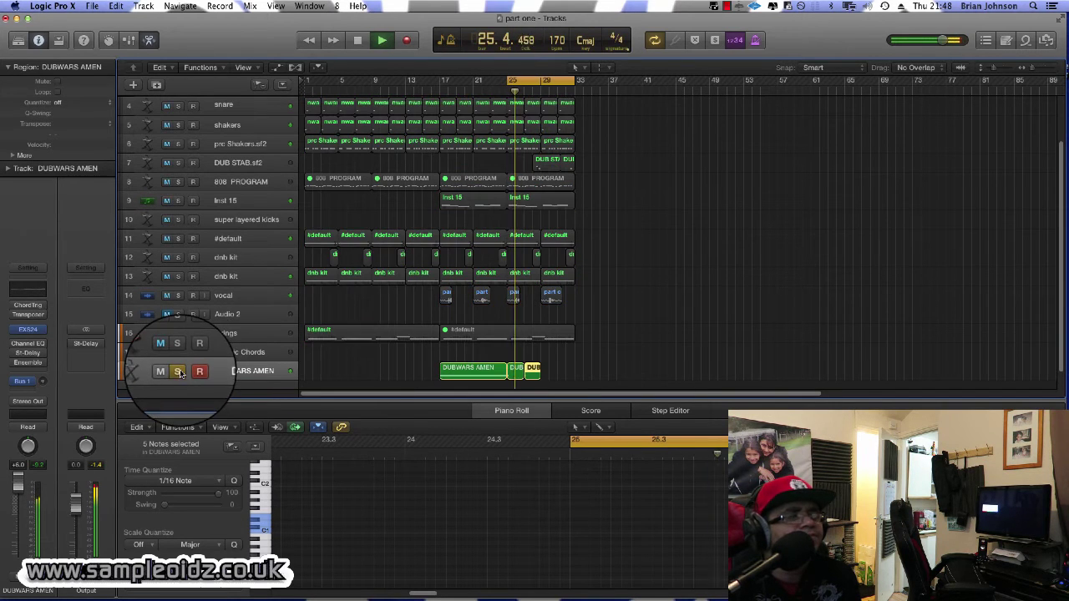
click(554, 368)
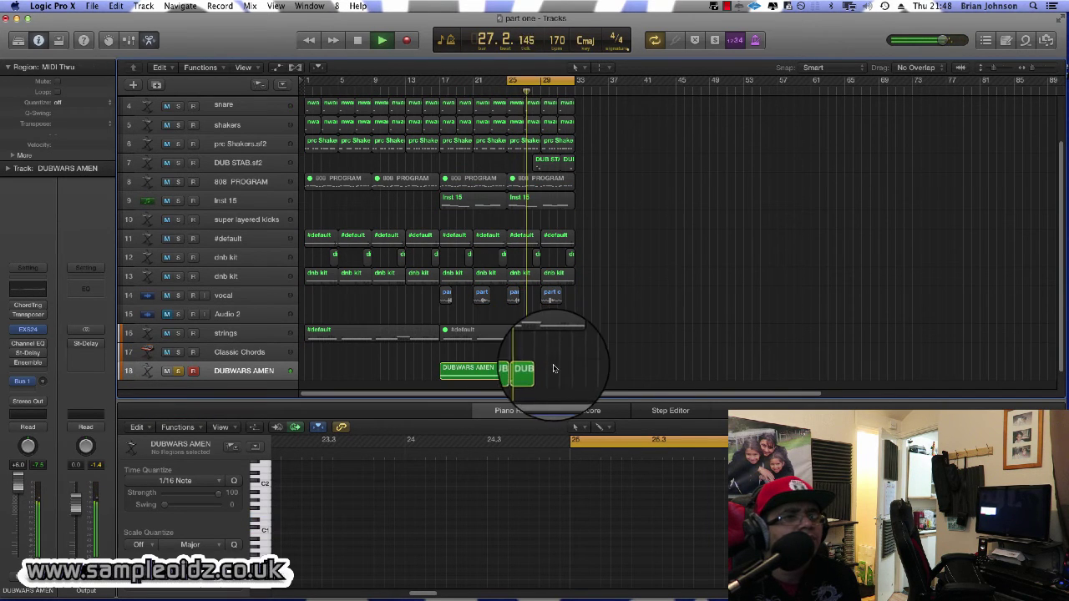
key(space)
Try editing eleven slice notes in the soloed region at bar 25 with repeated playback, and undo the last edit.
click(517, 368)
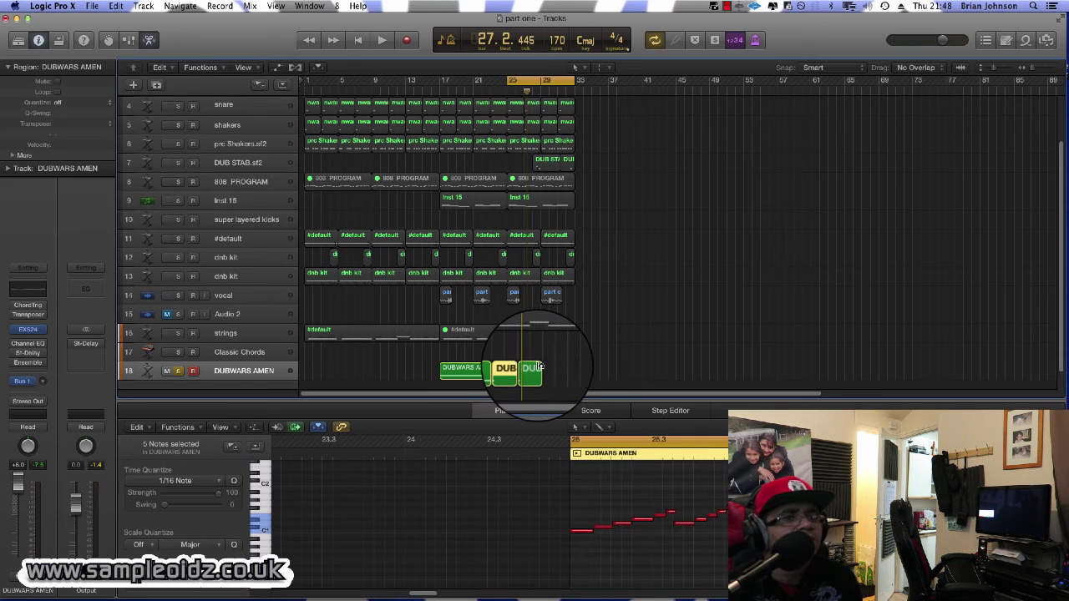
click(785, 503)
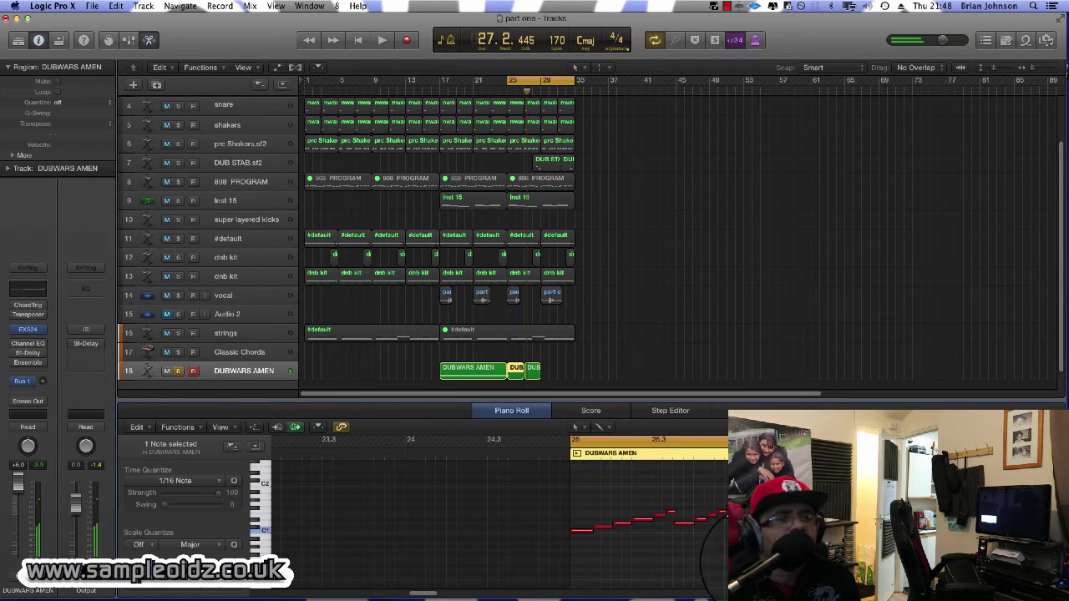
key(space)
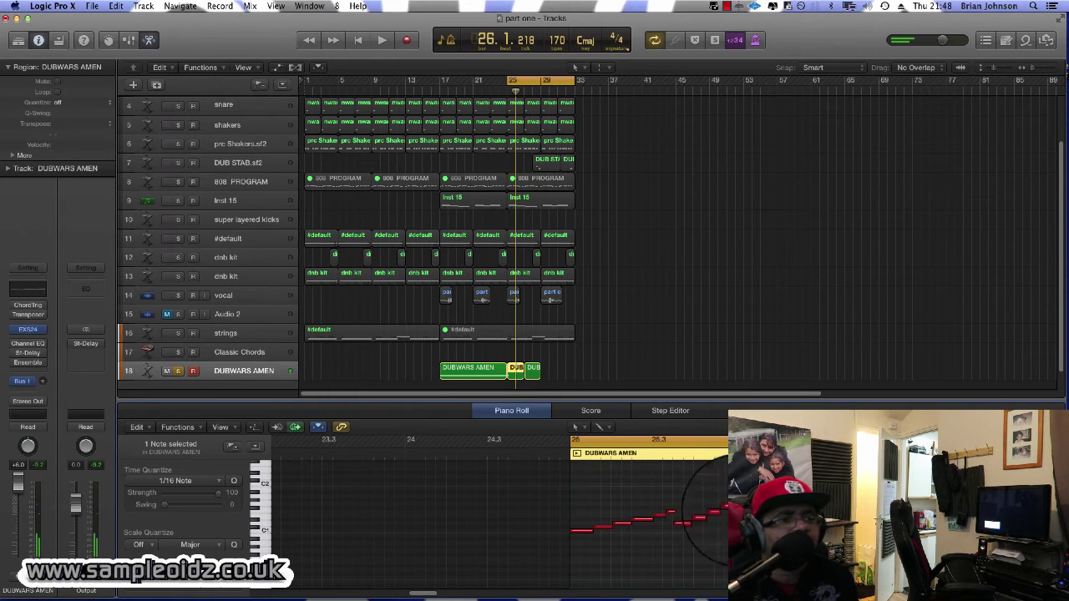
drag(736, 503, 746, 532)
key(space)
key(space)
key(space)
key(space)
key(space)
key(space)
key(space)
key(space)
key(space)
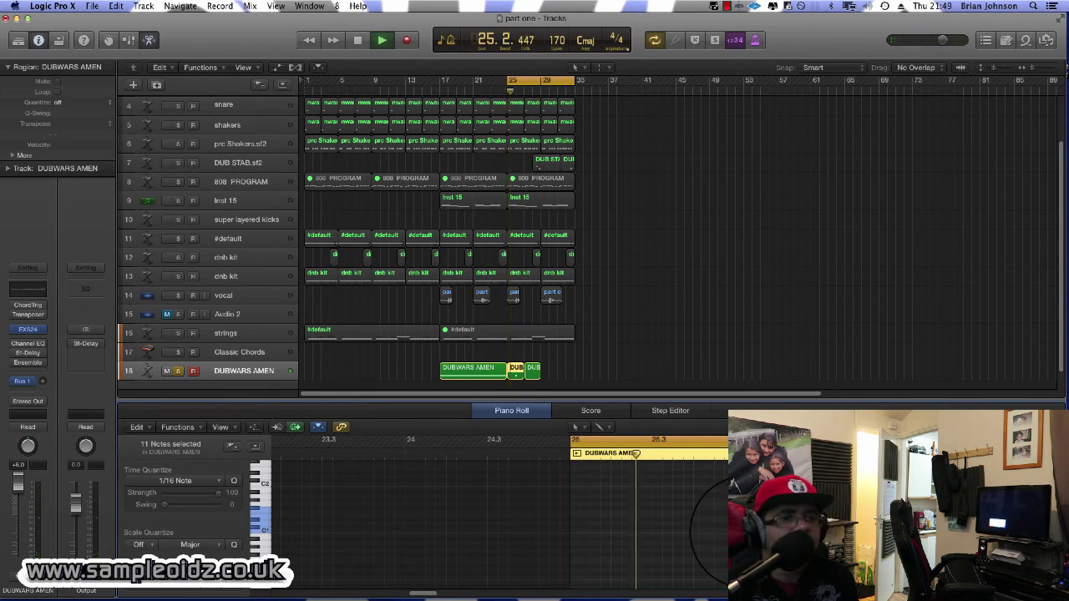
key(super+z)
key(space)
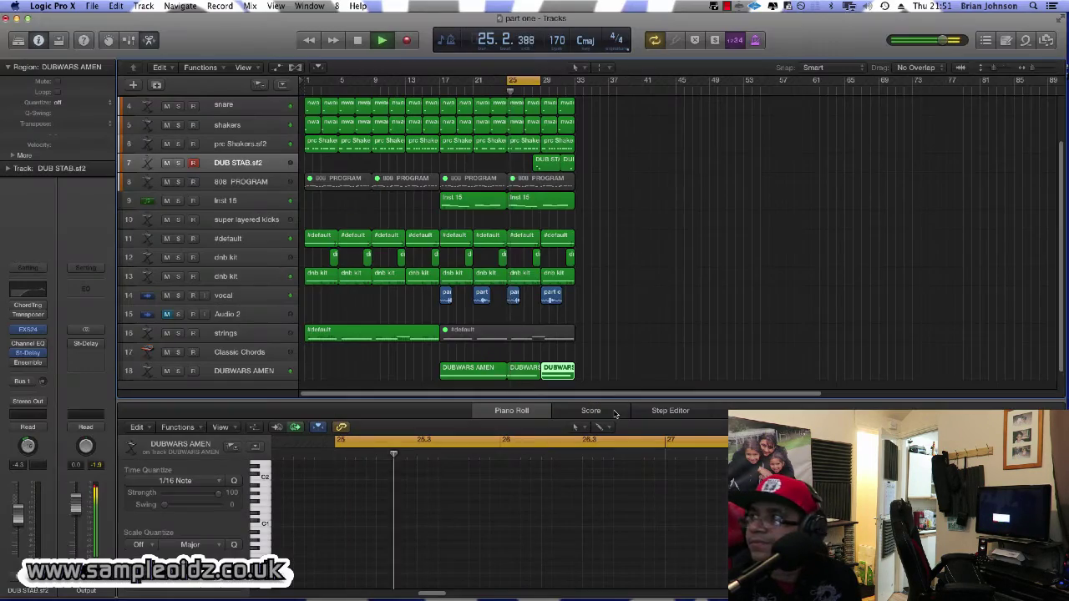
Remove slice notes from the second half of bar 28 and shift the last four notes slightly later during playback.
click(527, 374)
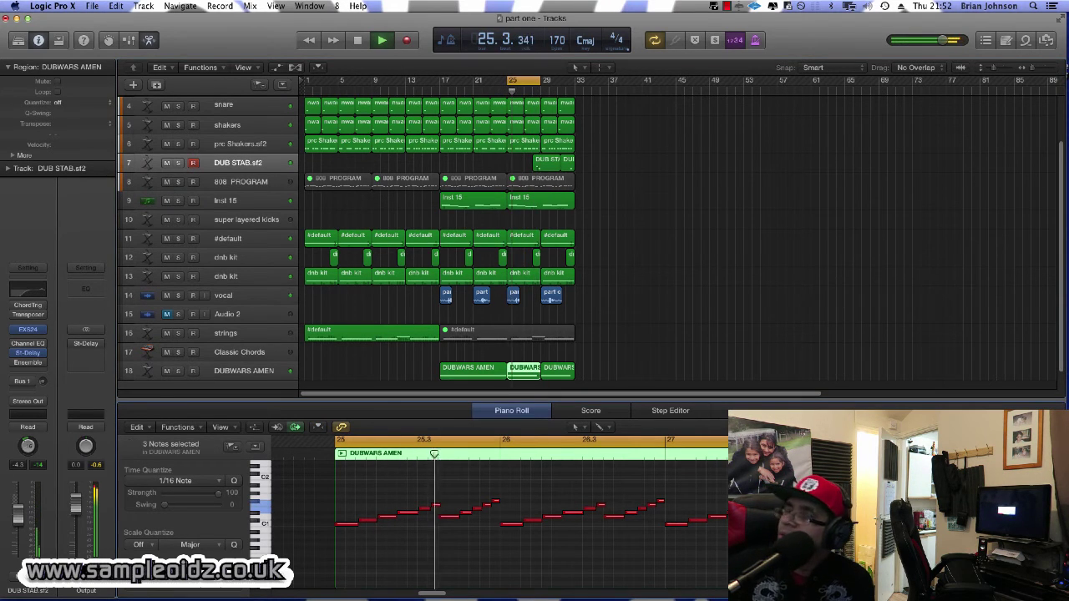
key(Delete)
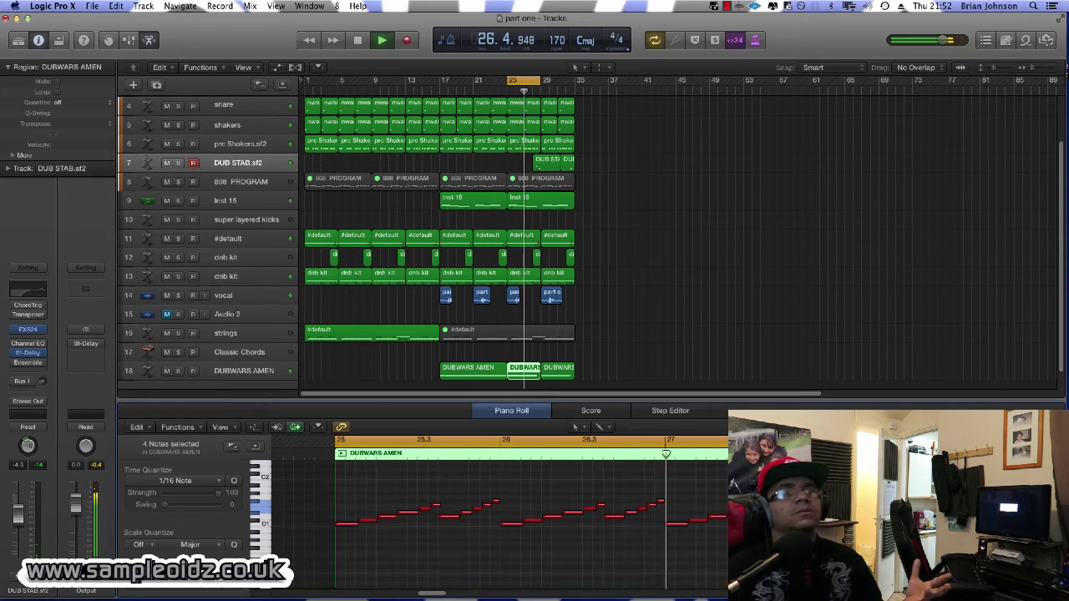
key(space)
key(space)
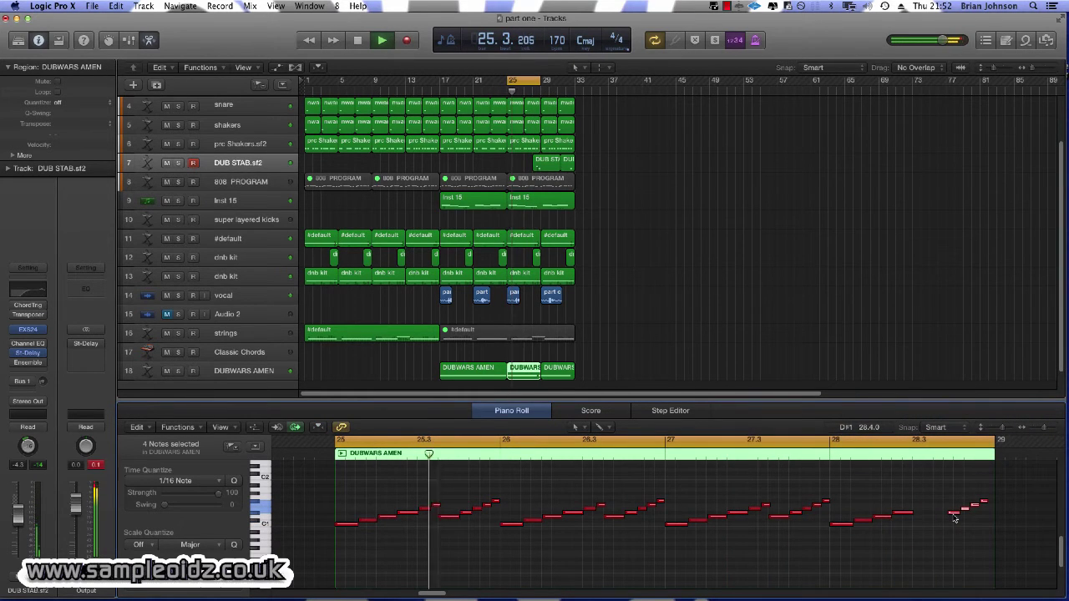
drag(954, 518, 958, 518)
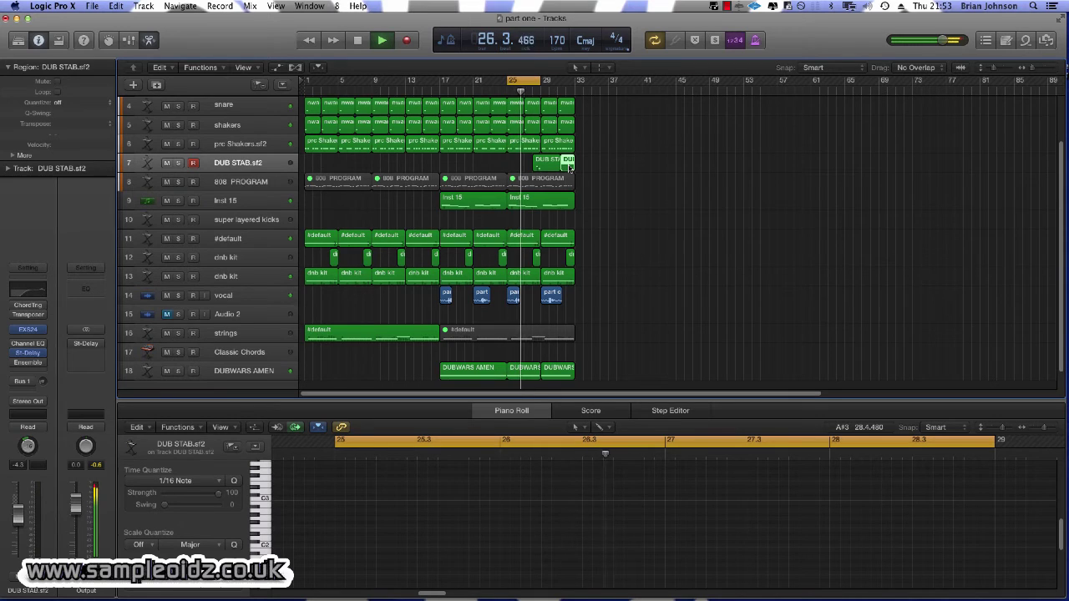
Extend the playback cycle to cover bars 25 to 33 and show the notes of the amen region at bar 29.
click(517, 80)
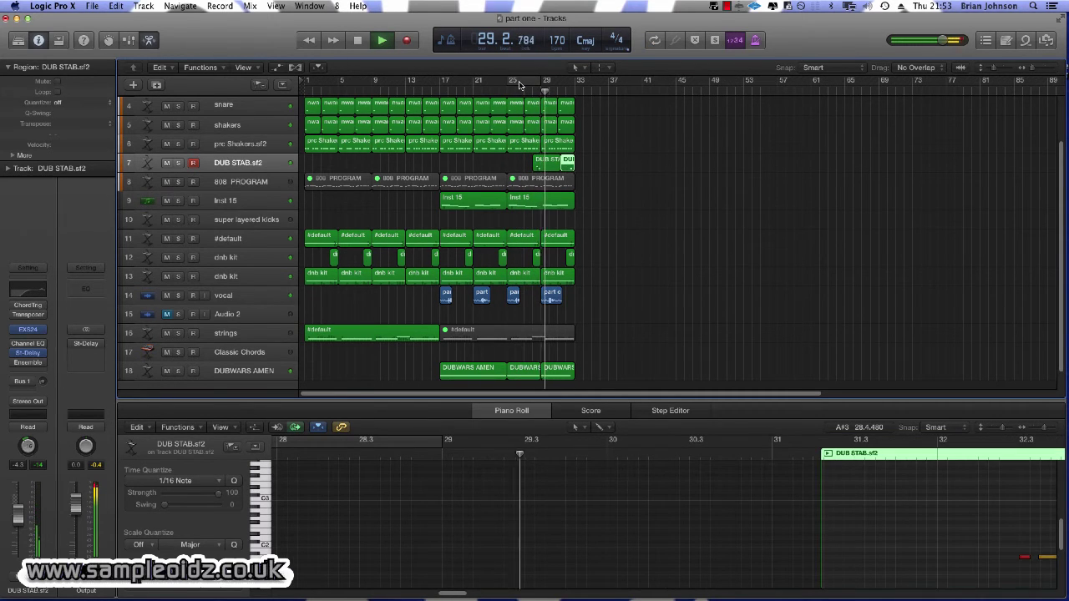
drag(520, 87, 573, 87)
click(564, 374)
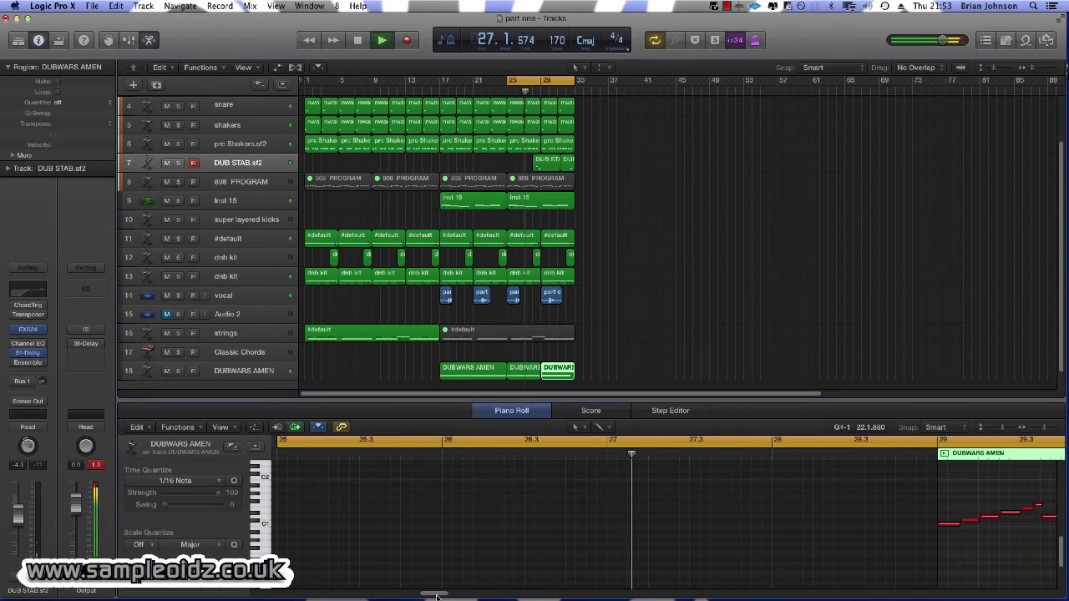
drag(436, 596, 449, 597)
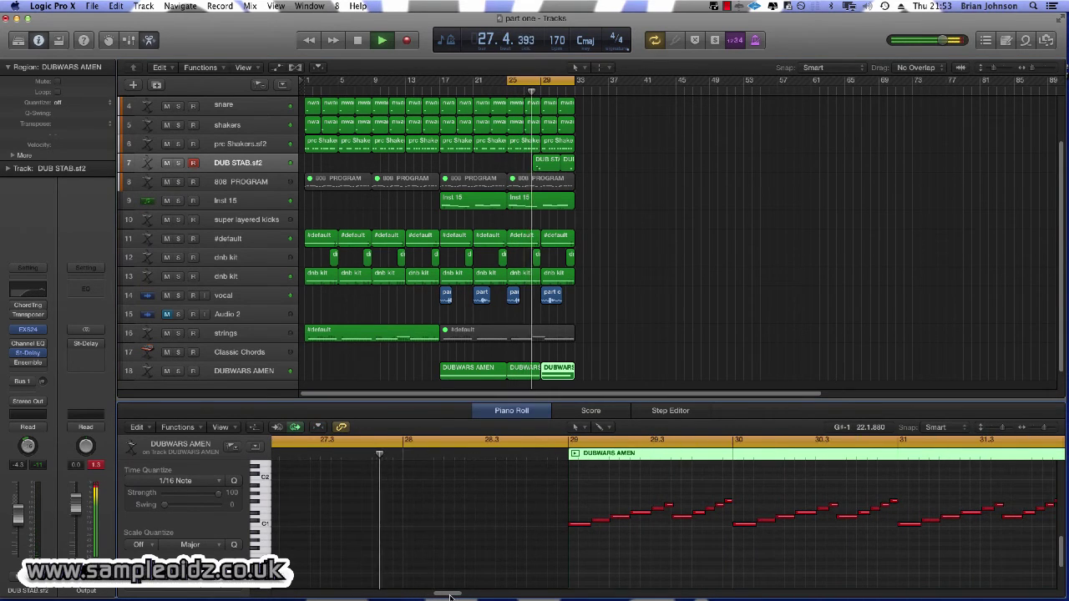
Replace the amen region at bar 25 with a copy of the region at bar 29.
click(530, 370)
key(Delete)
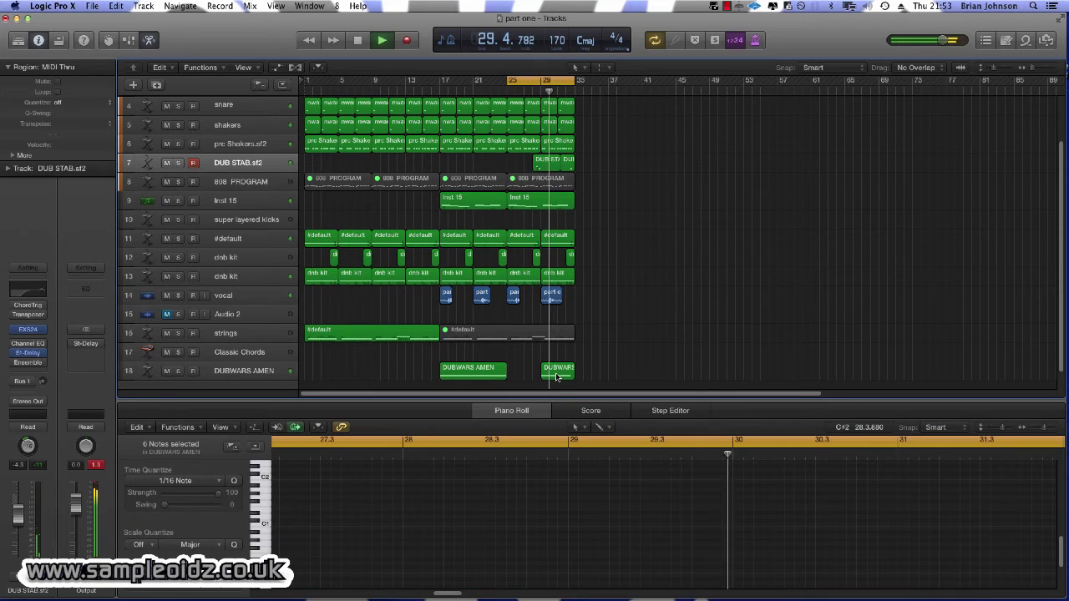
drag(557, 376, 523, 376)
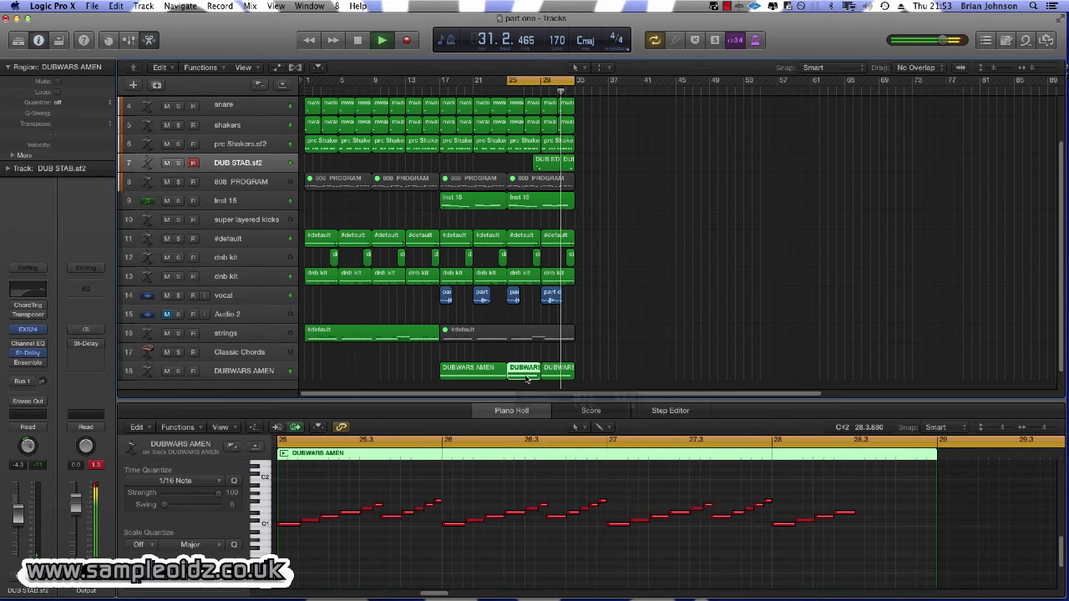
click(610, 358)
Copy the last six slice notes of bar 31 into the second half of bar 32 in the final amen region.
click(566, 373)
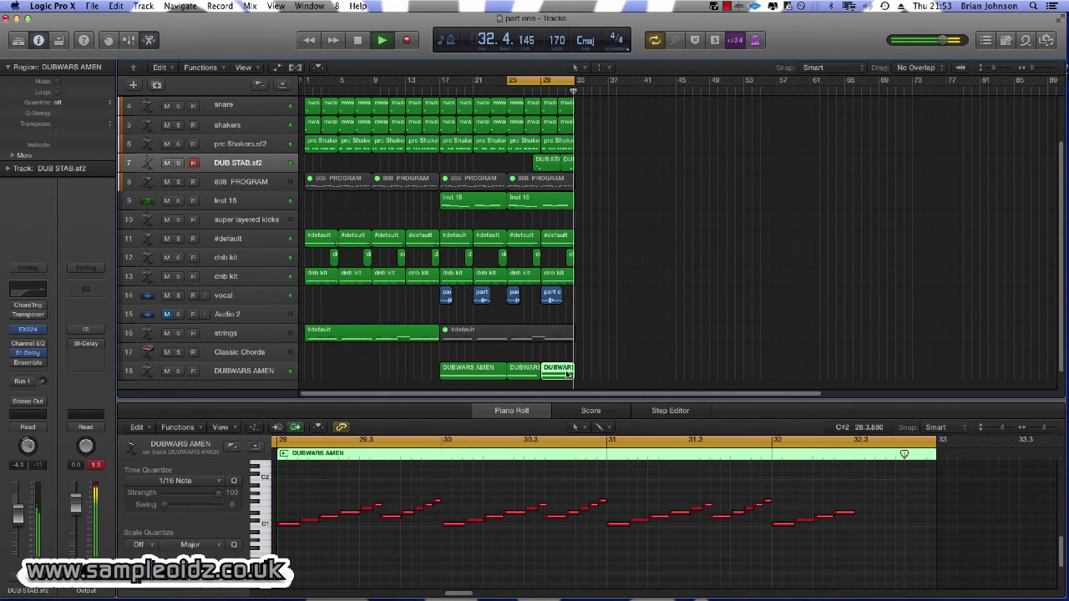
drag(763, 522, 761, 543)
click(731, 495)
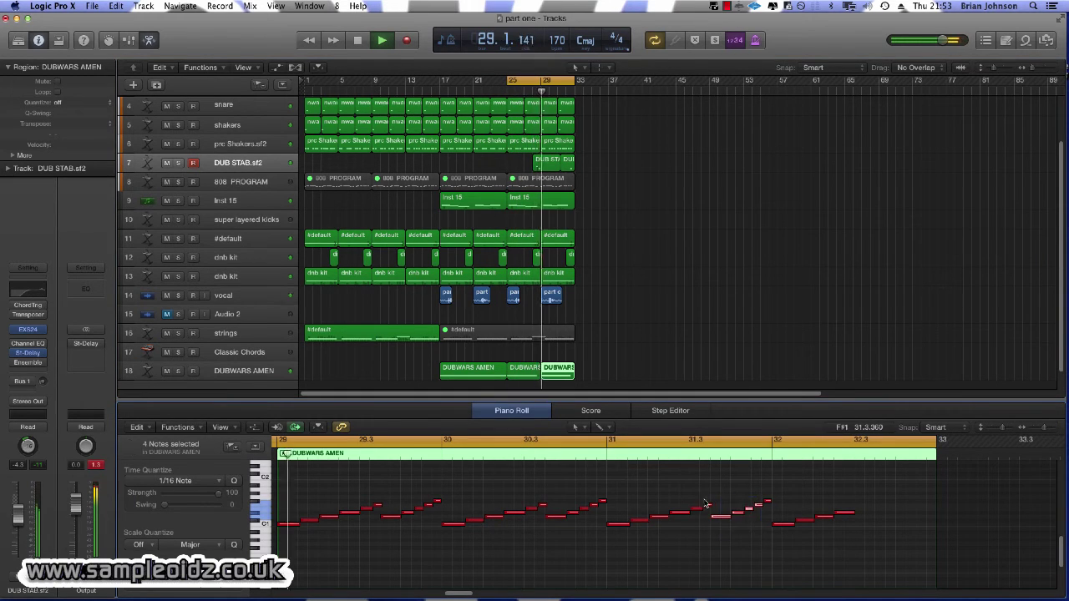
drag(697, 492, 760, 549)
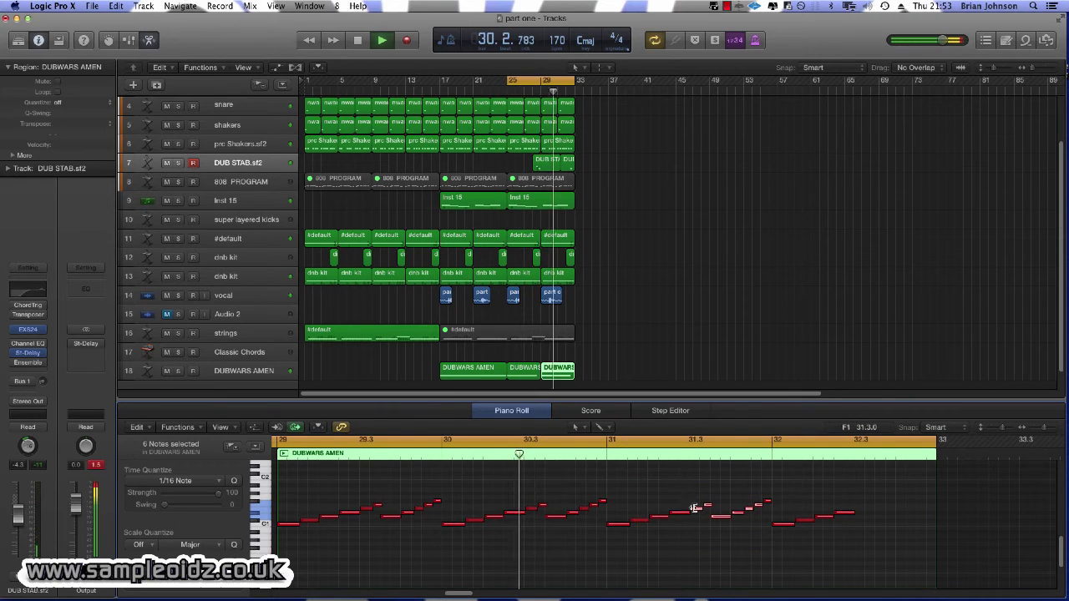
drag(698, 512, 864, 518)
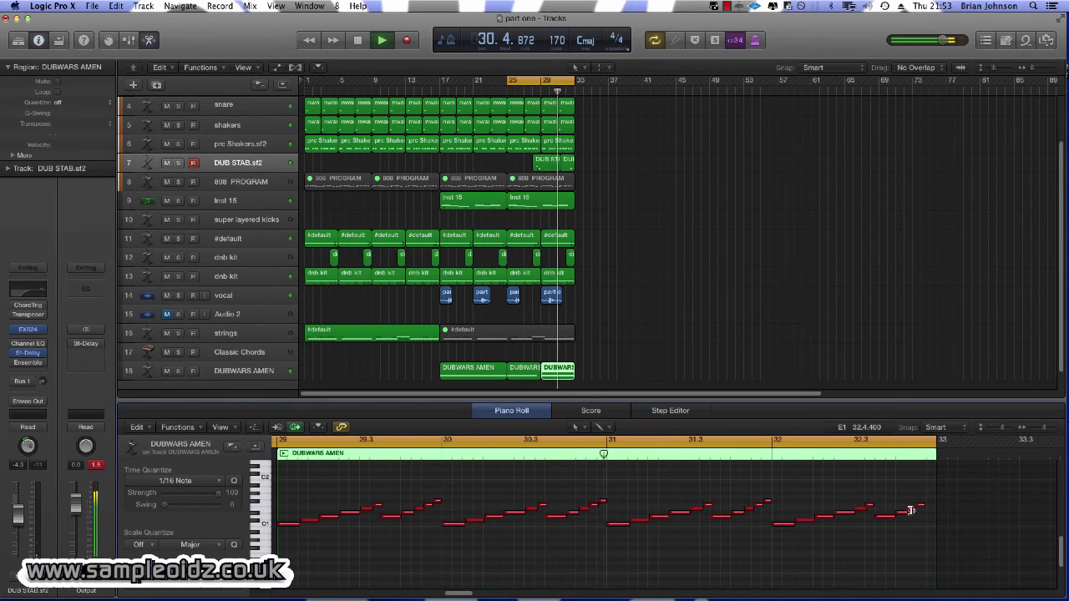
Place an extra slice note at the end of bar 32 by copying one from the final run, and listen.
click(911, 510)
drag(912, 510, 934, 514)
click(914, 520)
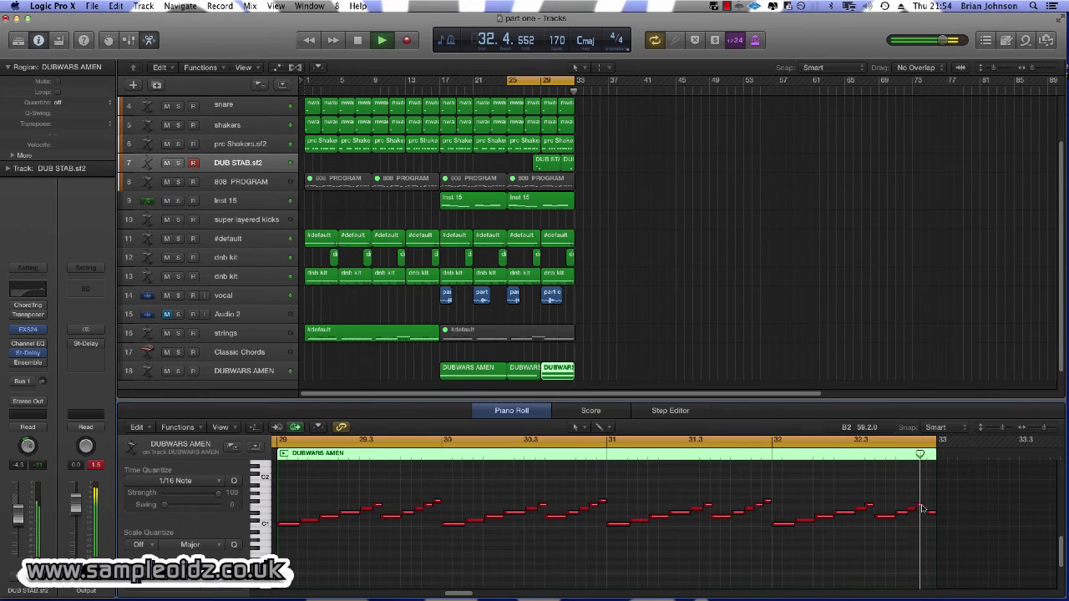
Try a stutter fill in the second half of bar 28 by repeating the D#1 slice note and shortening the copies.
click(923, 507)
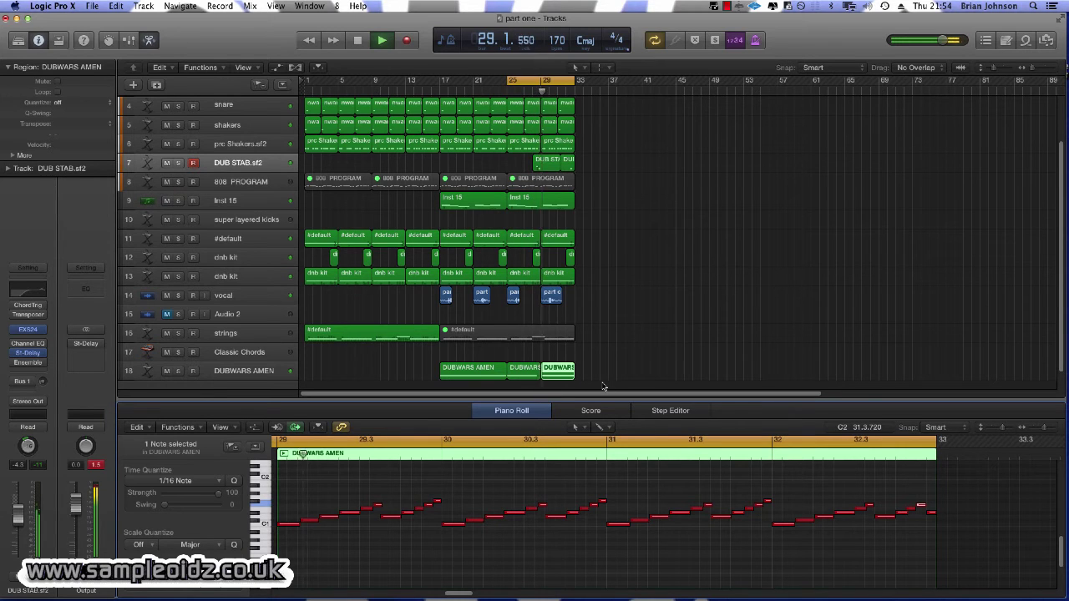
click(531, 376)
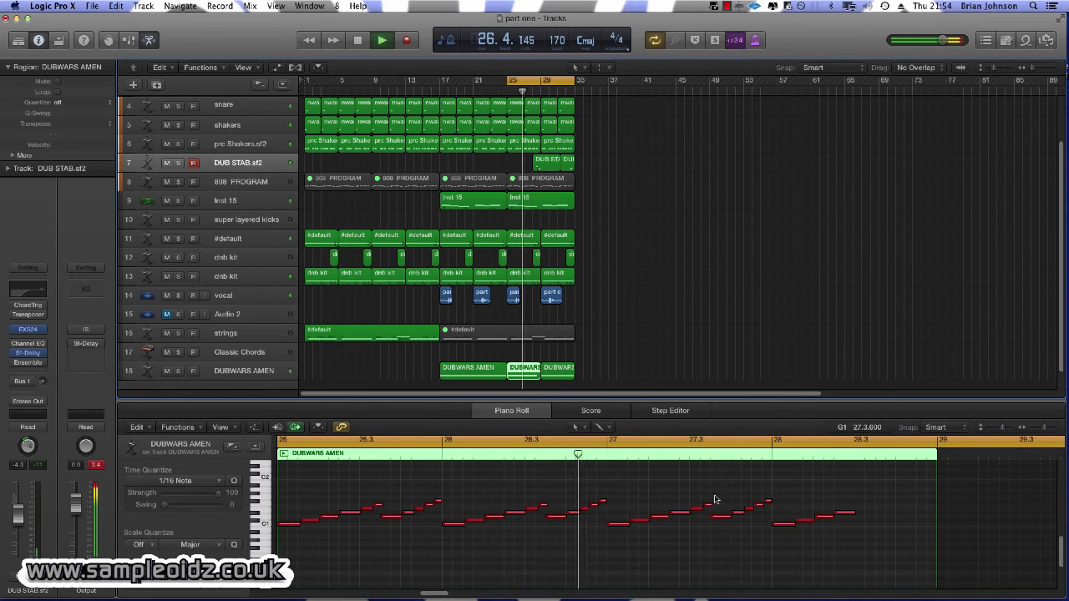
drag(848, 516, 872, 513)
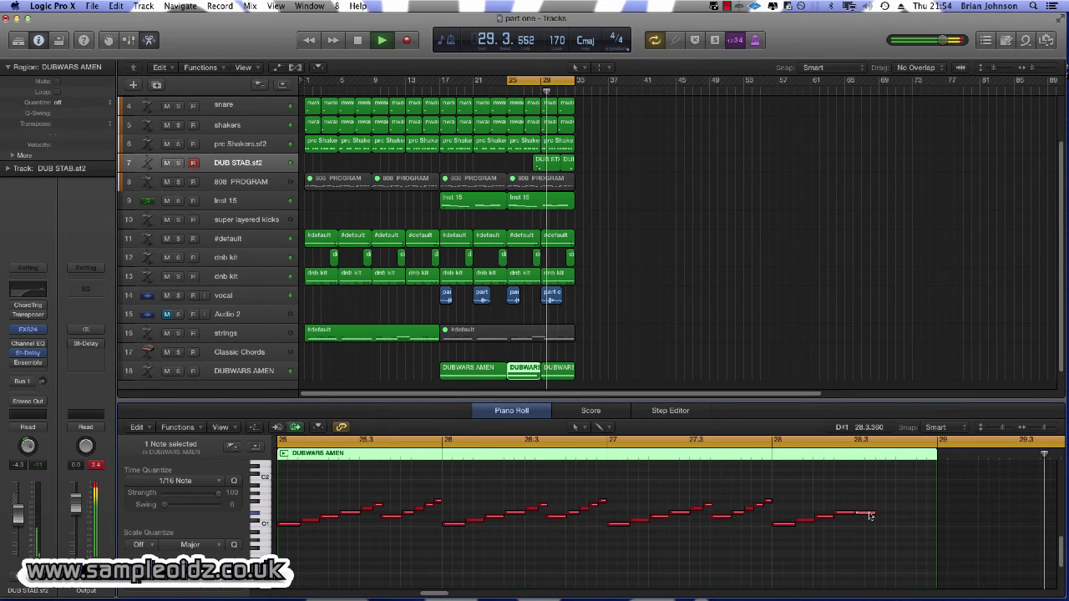
drag(869, 516, 912, 518)
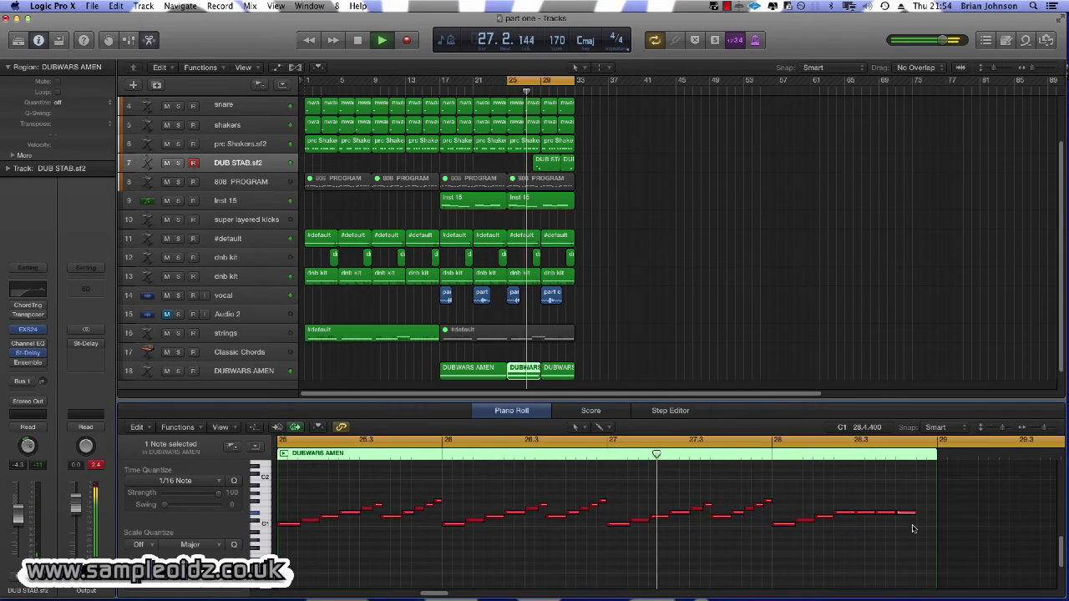
click(914, 529)
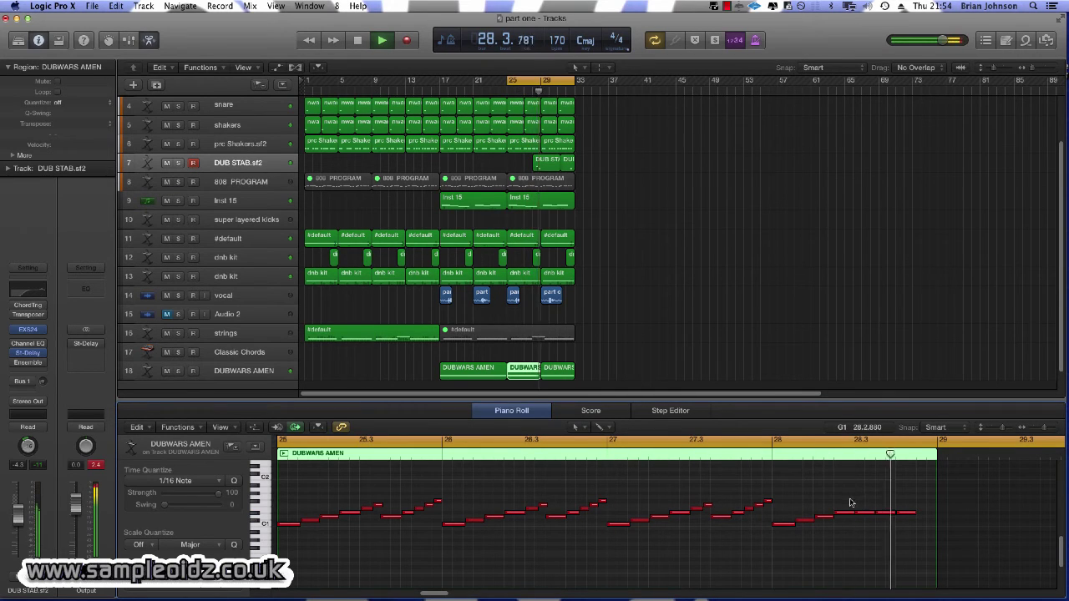
drag(850, 503, 918, 518)
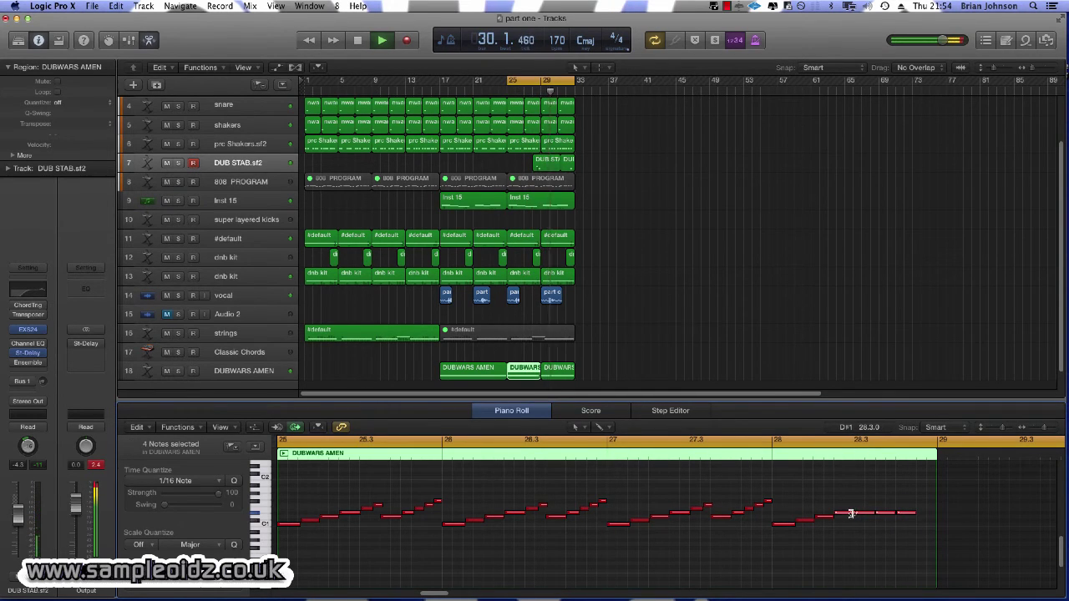
mouse_move(850, 513)
mouse_down()
mouse_move(907, 516)
mouse_move(870, 518)
mouse_up()
click(873, 505)
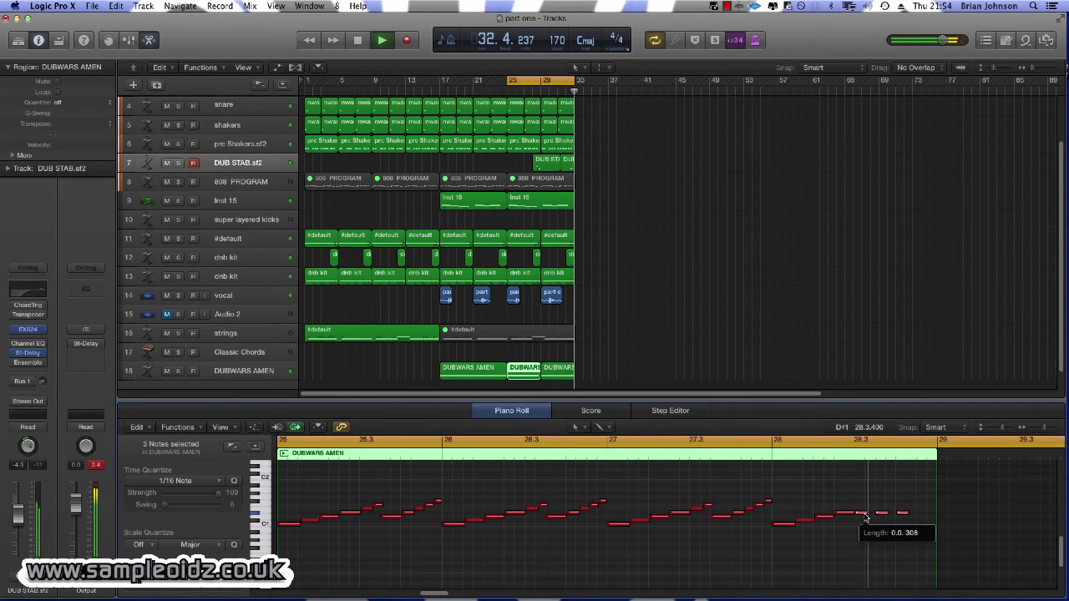
click(860, 514)
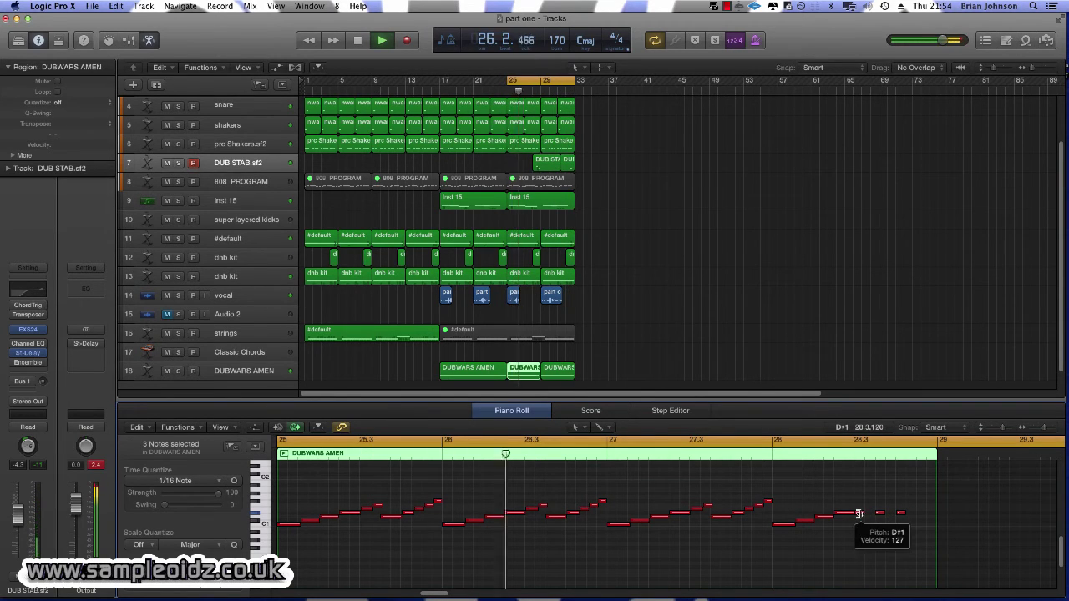
Replace the amen region at bar 25 with a copy of the region at bar 29, and select both regions.
drag(861, 523, 937, 516)
click(900, 530)
click(805, 456)
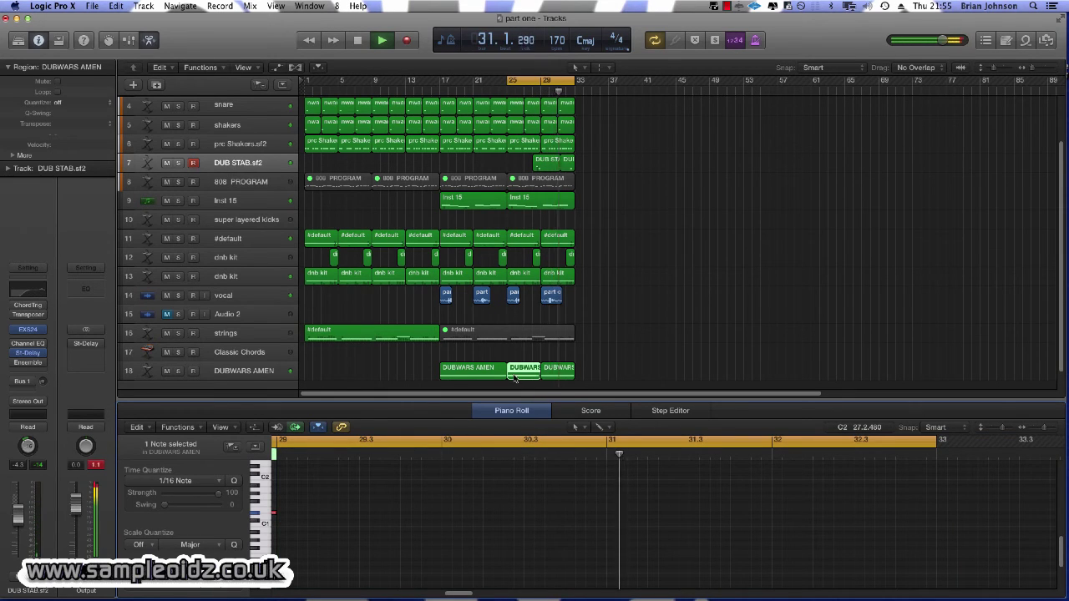
shift+click(557, 369)
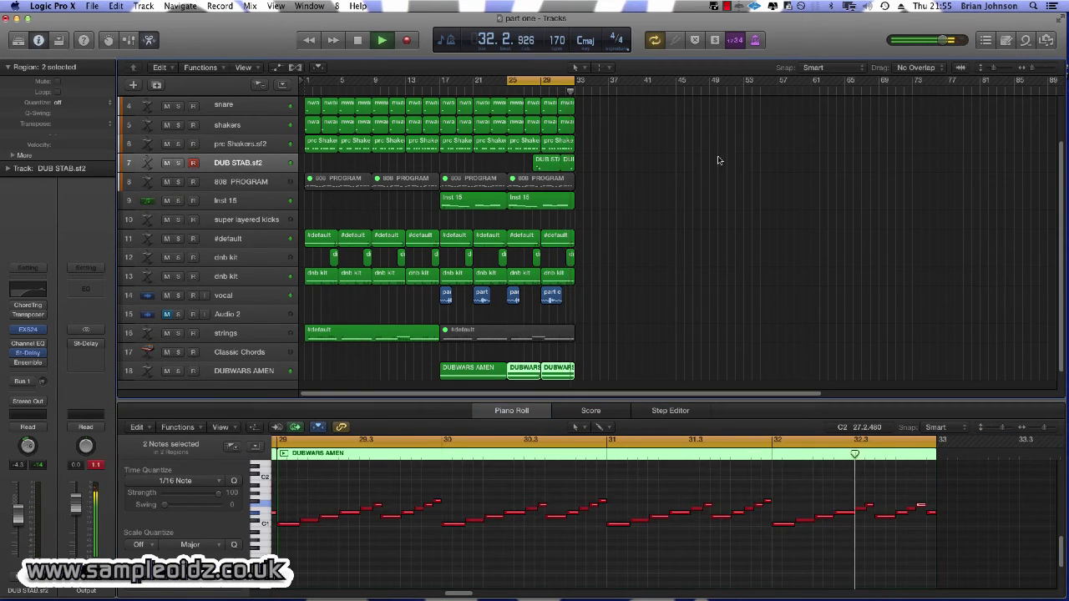
Remove the last short region, at bar 32, from the dnb kit track 12.
click(571, 257)
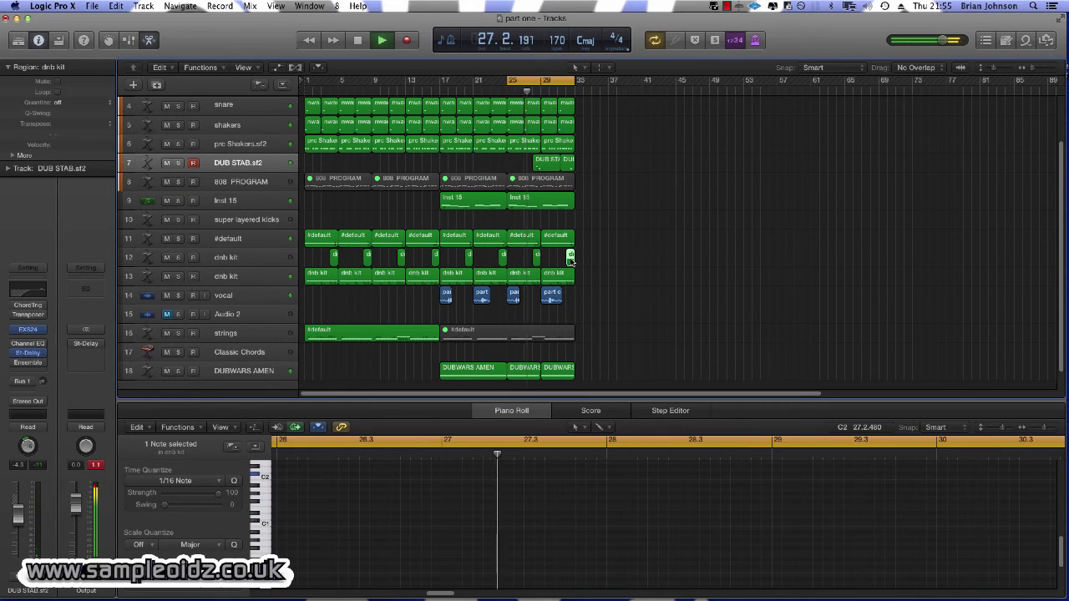
drag(570, 261, 629, 260)
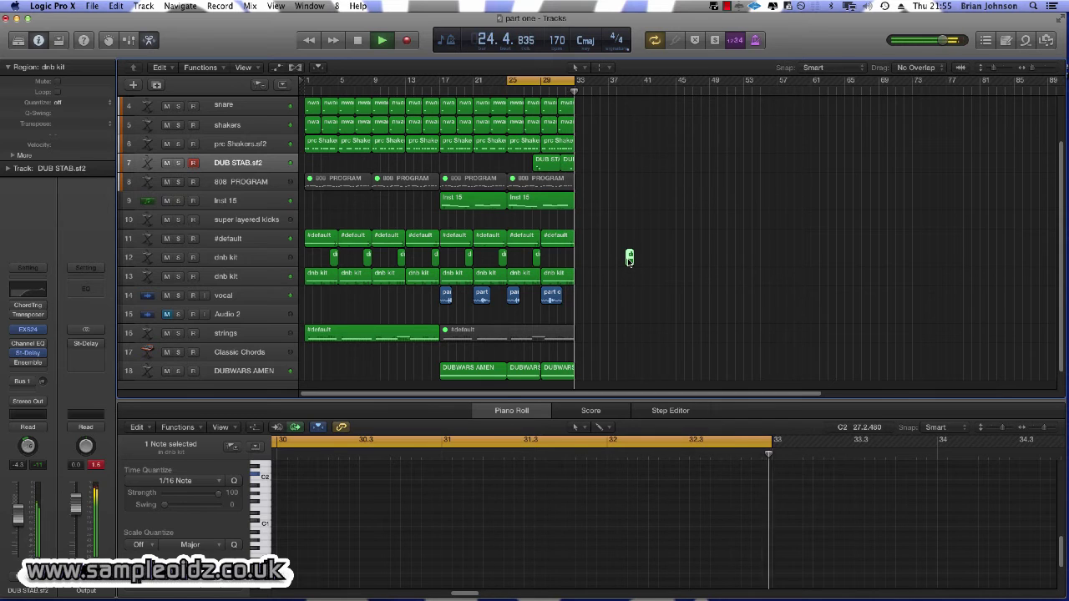
click(636, 263)
click(631, 260)
key(Delete)
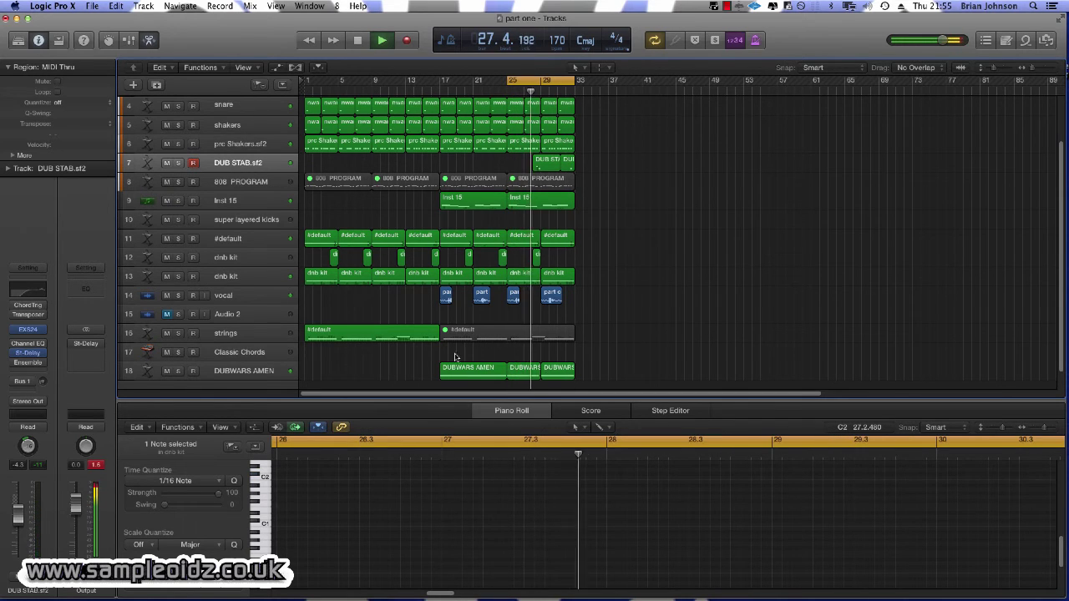
Set the playback cycle to cover bars 17 to 33 and save the project.
key(space)
click(381, 90)
key(space)
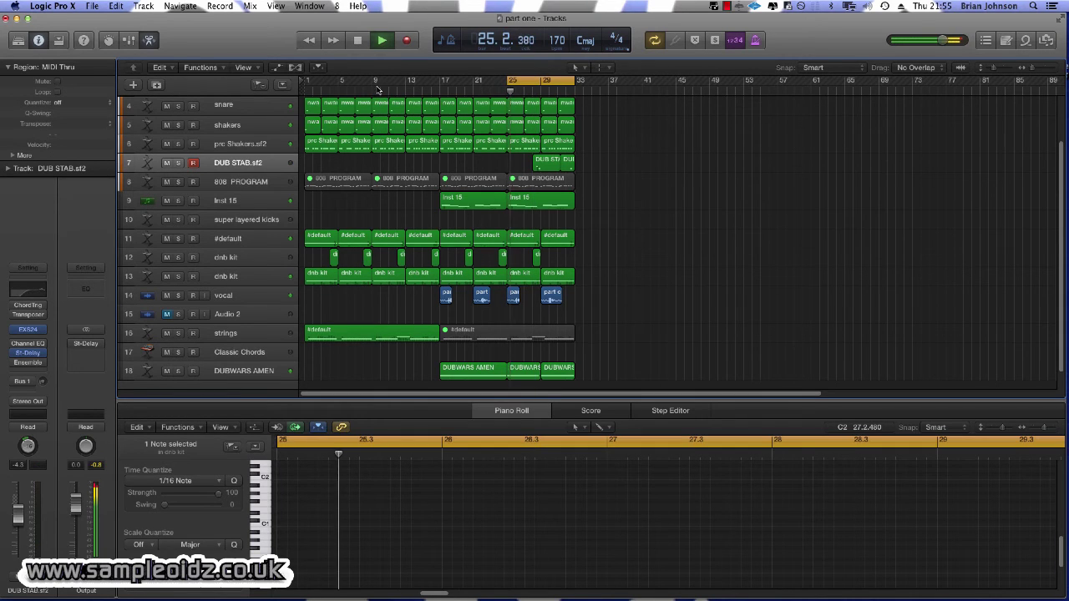
click(432, 92)
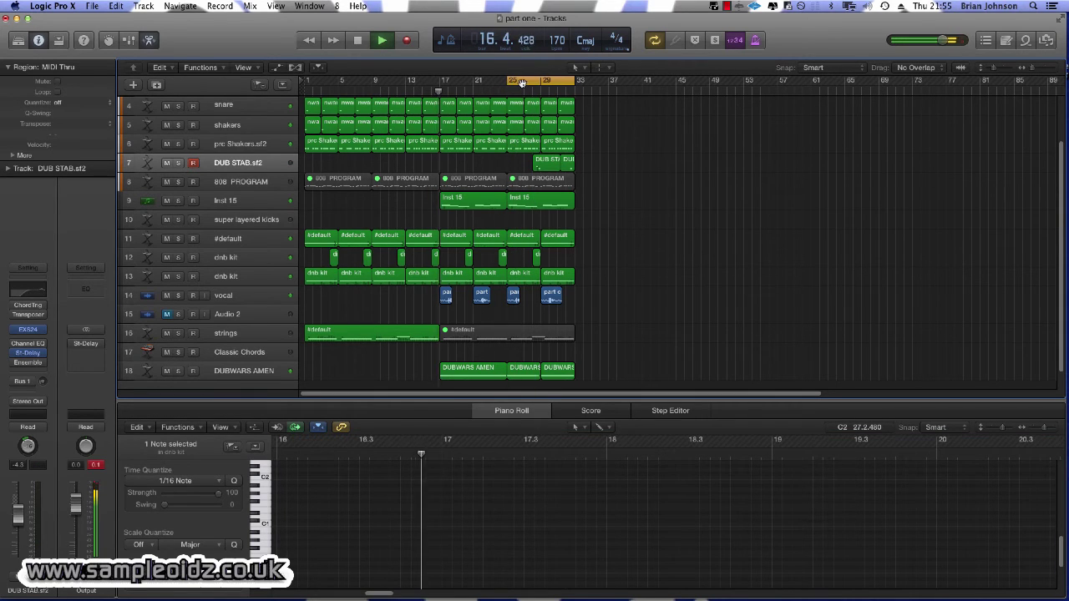
drag(442, 84, 578, 105)
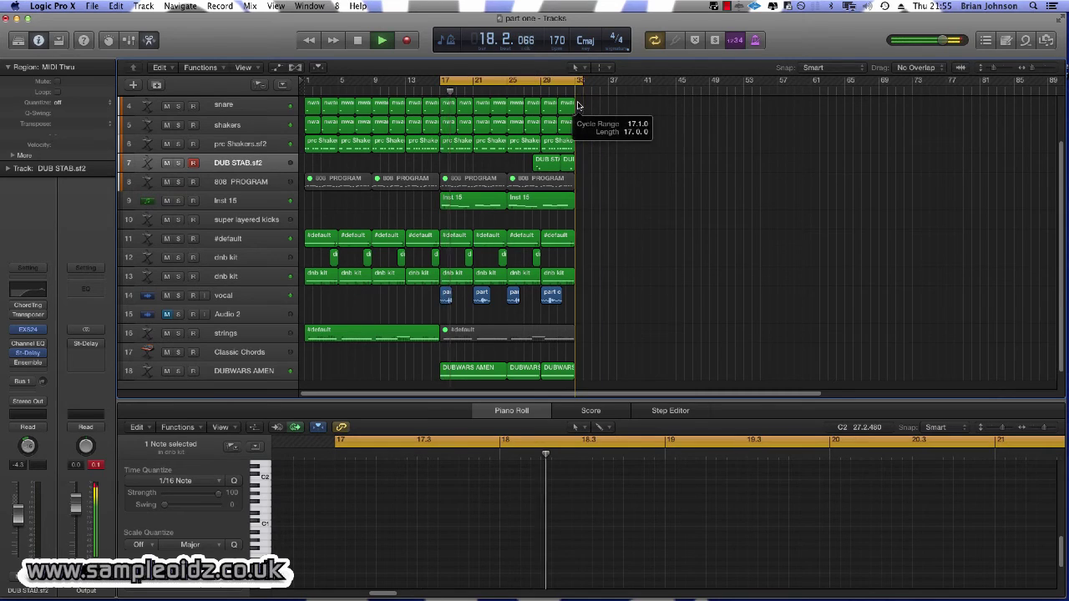
click(92, 5)
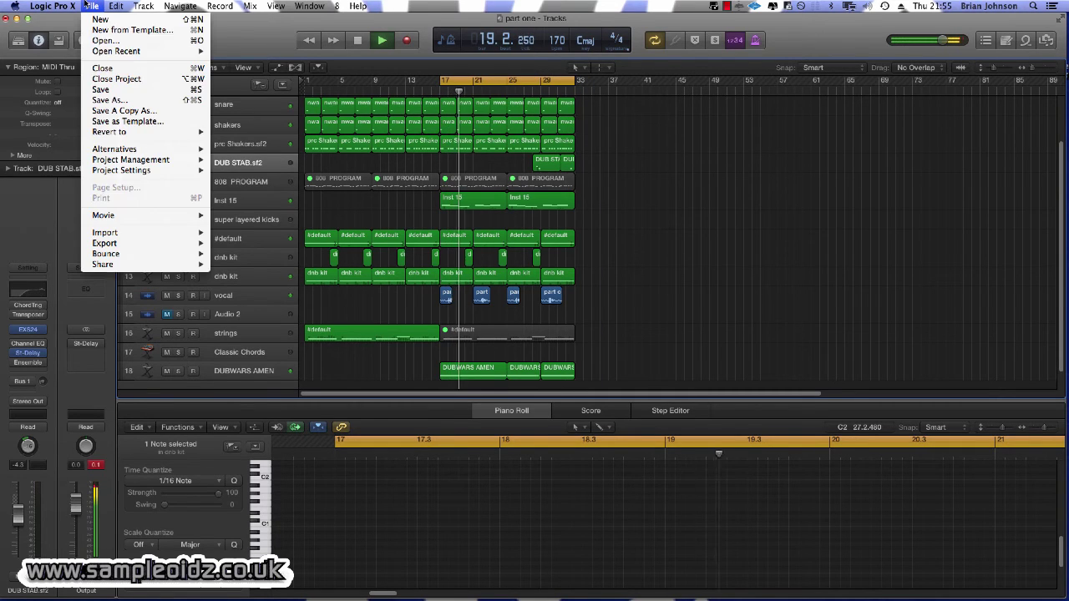
click(111, 90)
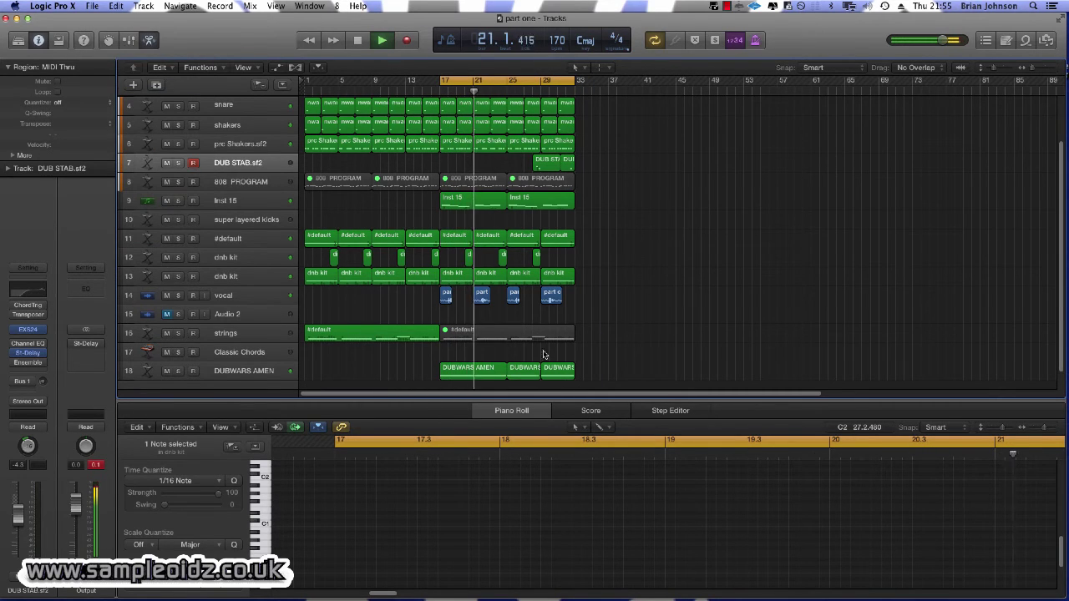
Try replacing the long amen region at bar 17 with copies of the regions at bars 25 and 29, and undo both changes.
click(502, 373)
key(Delete)
drag(518, 360, 447, 370)
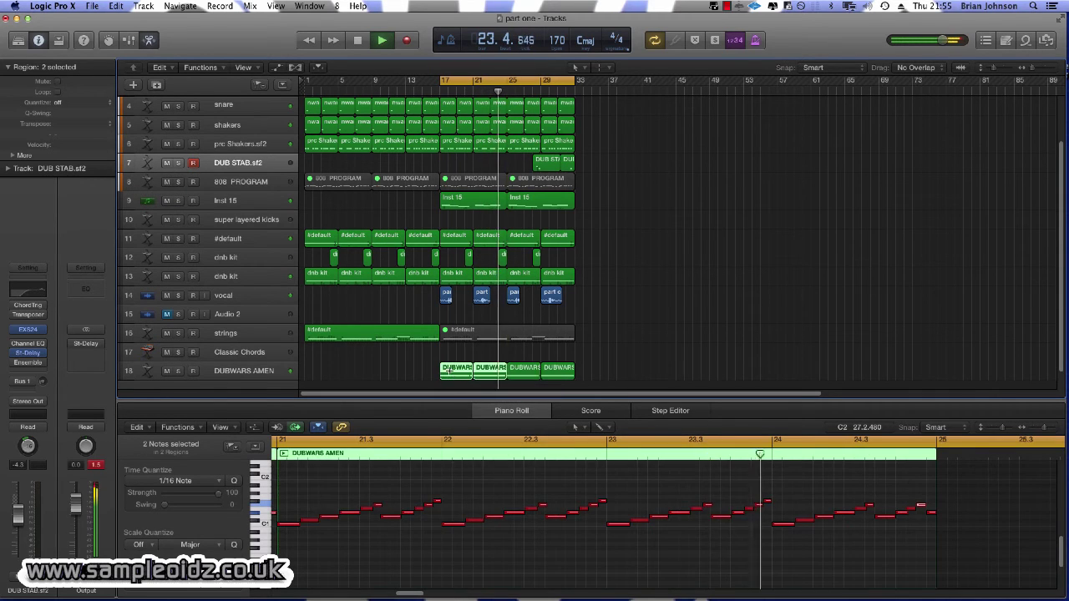
key(super+z)
key(super+z)
click(473, 360)
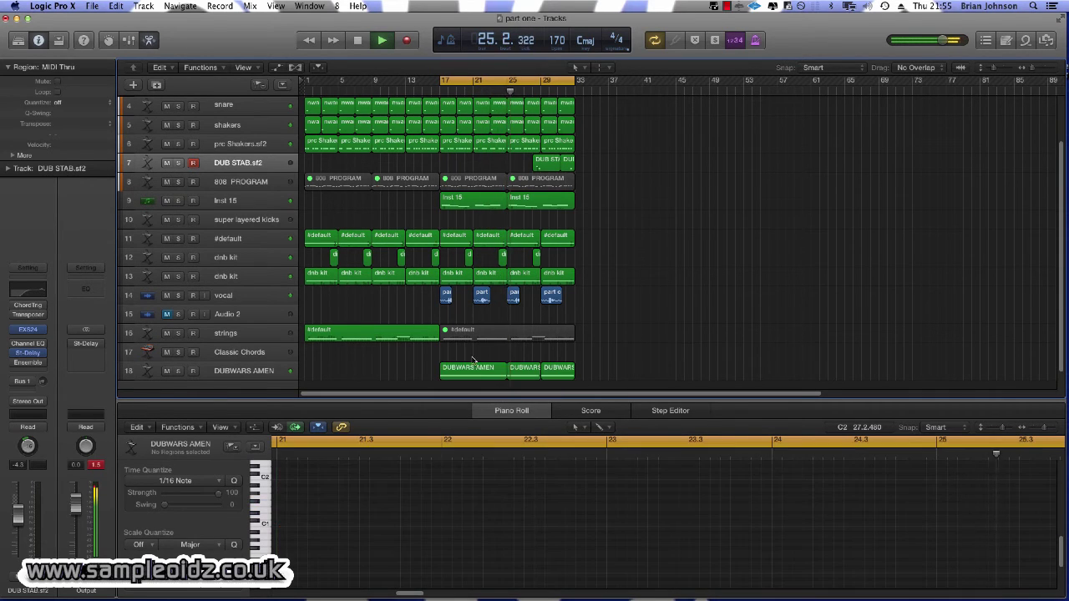
Move the long amen region back to bar 16, trim it to one bar, and copy the two later amen regions to bars 17 and 21.
drag(473, 360, 462, 377)
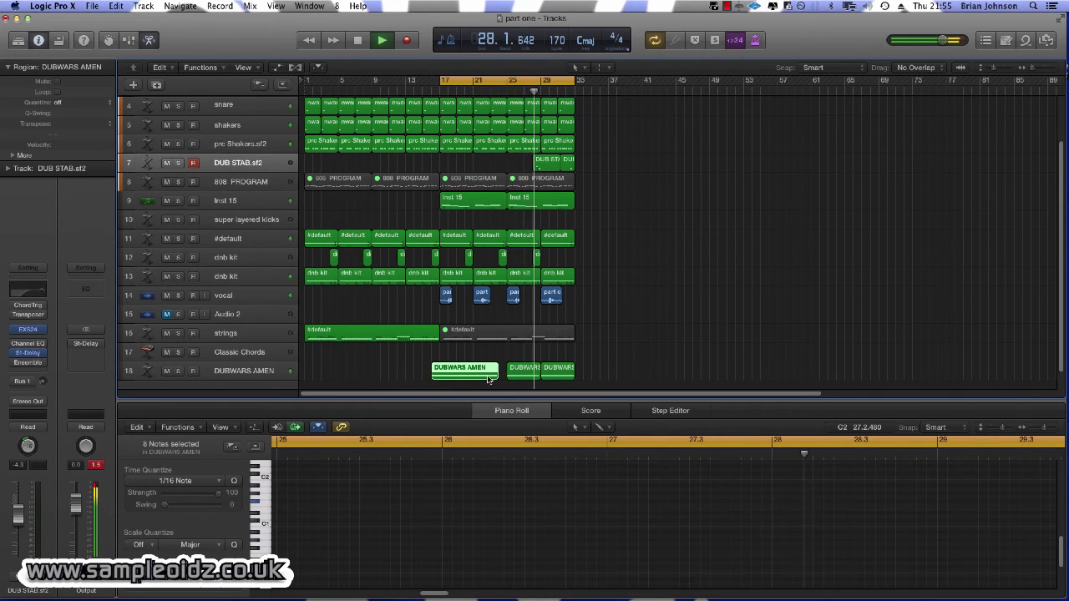
drag(498, 375, 451, 375)
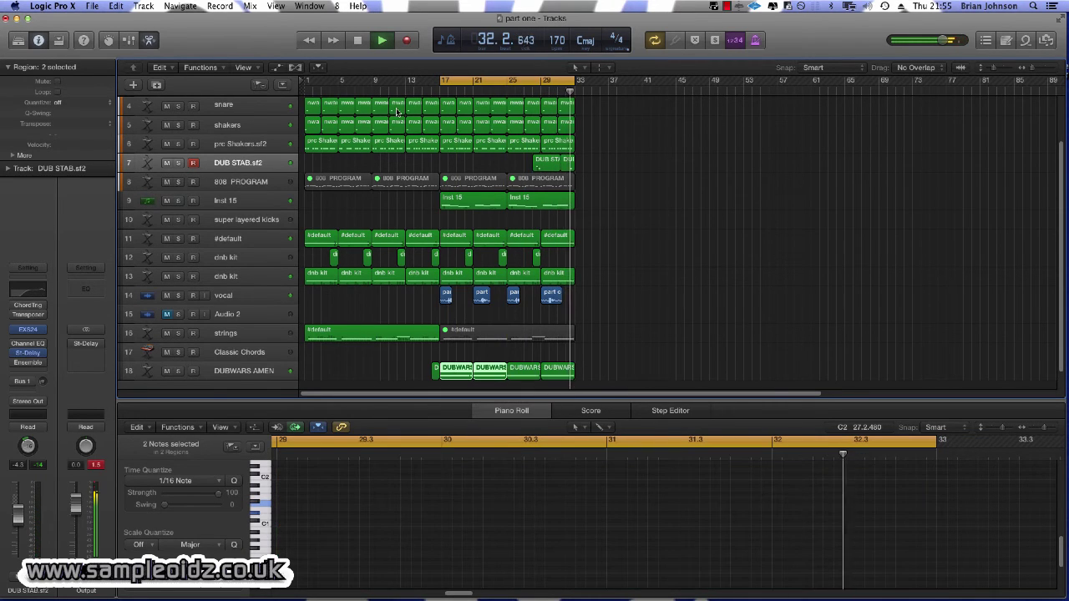
click(418, 92)
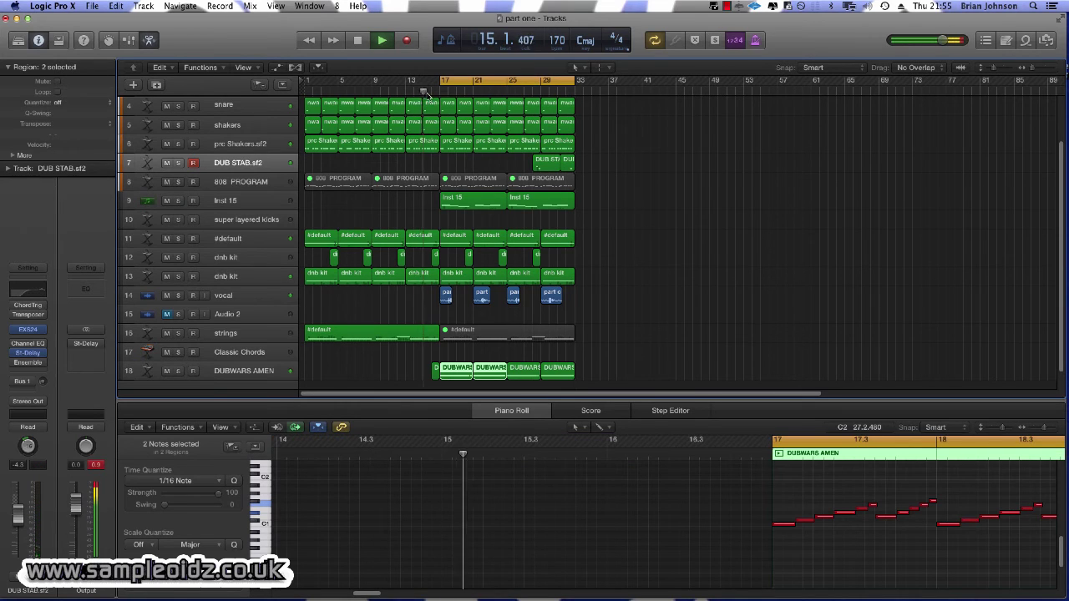
key(space)
Shorten the snare, shakers and pre Shakers regions before bar 17 so they end at bar 16, and listen to the transition.
click(433, 159)
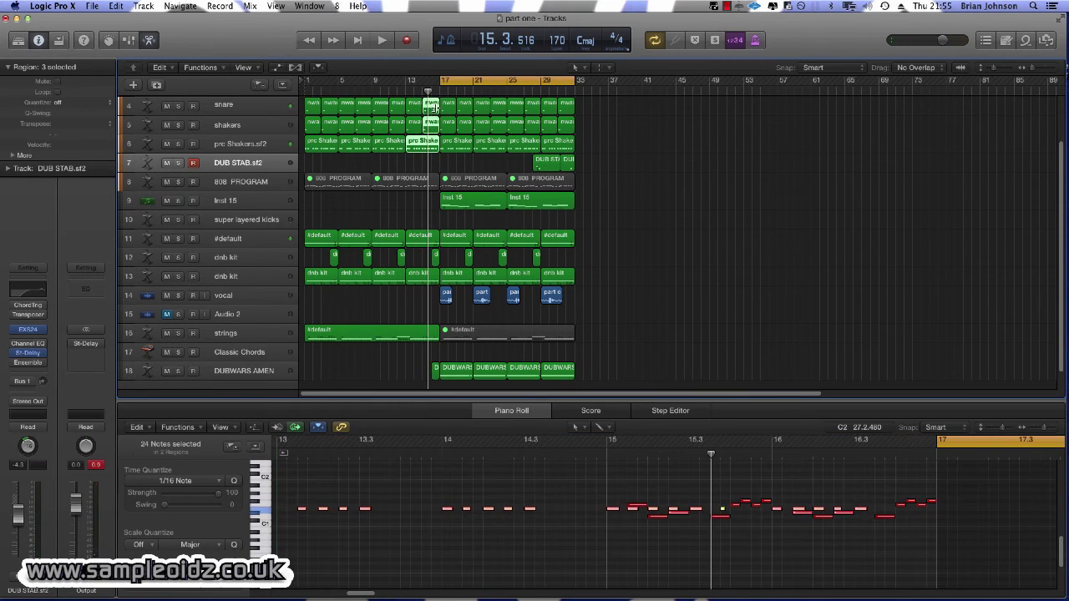
drag(438, 111, 430, 112)
key(space)
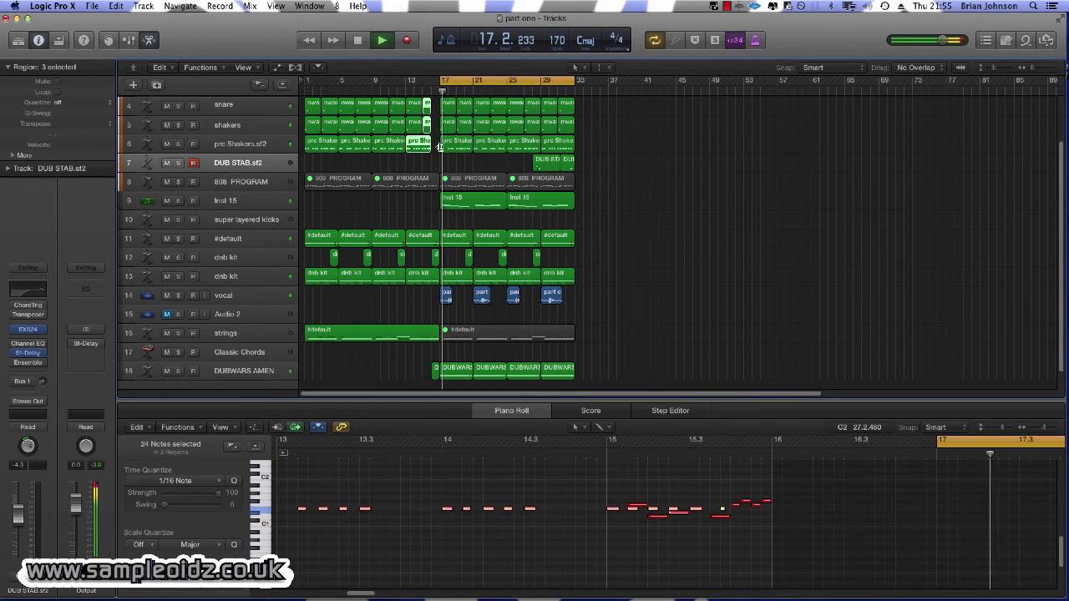
click(427, 92)
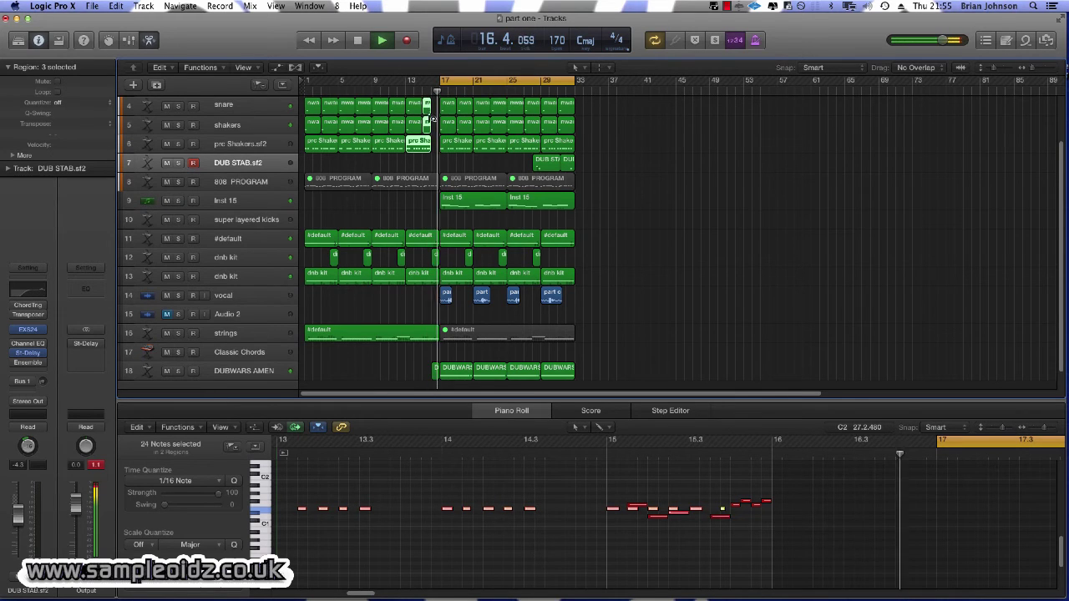
click(407, 92)
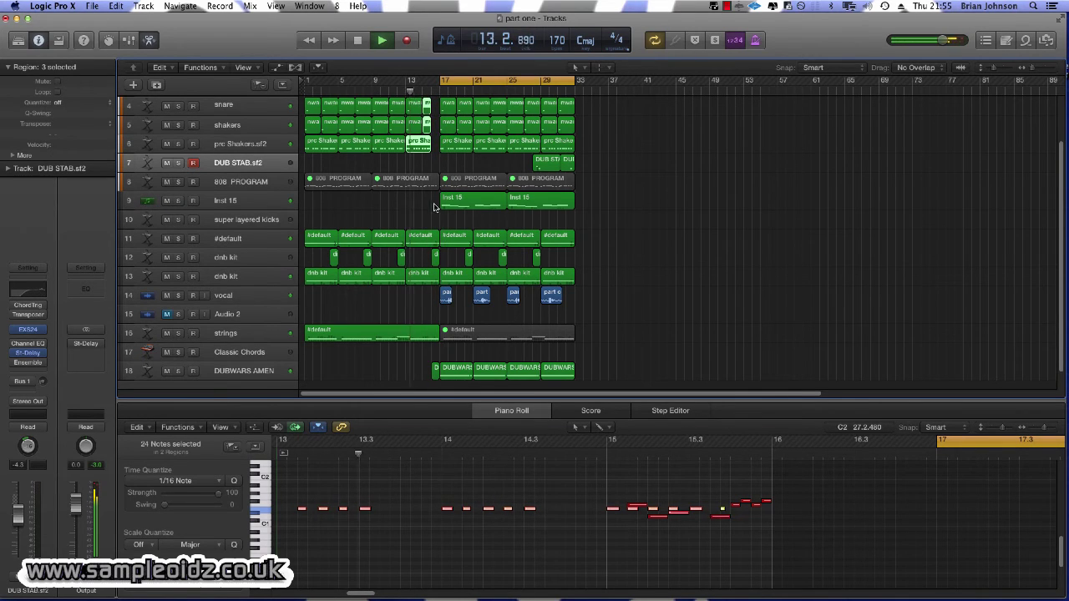
Delete all remaining short regions from the dnb kit track 12 and listen from bar 15.
click(436, 221)
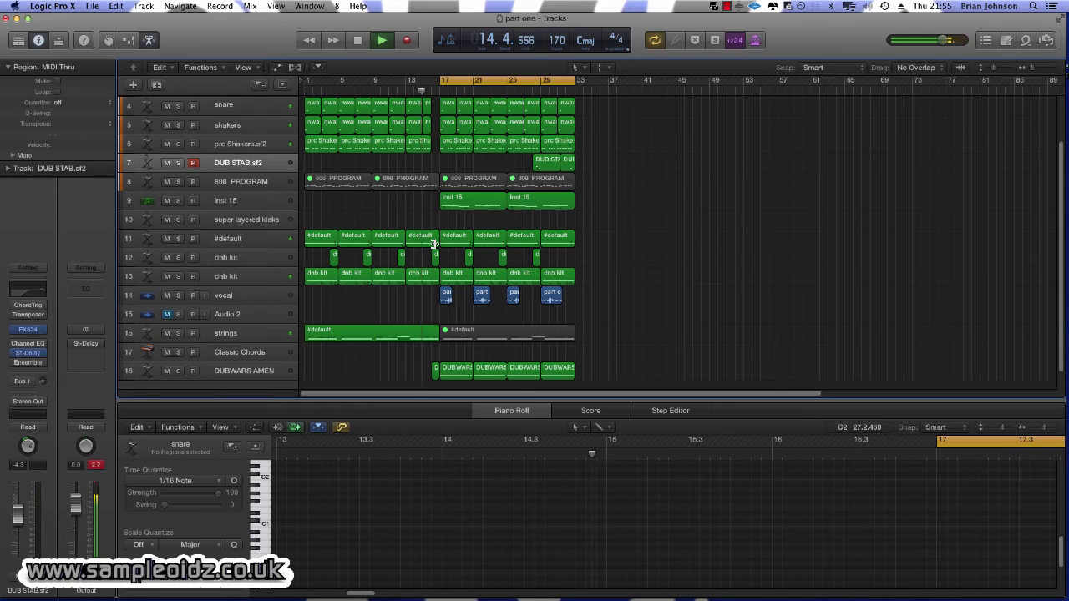
scroll(441, 200, up, 3)
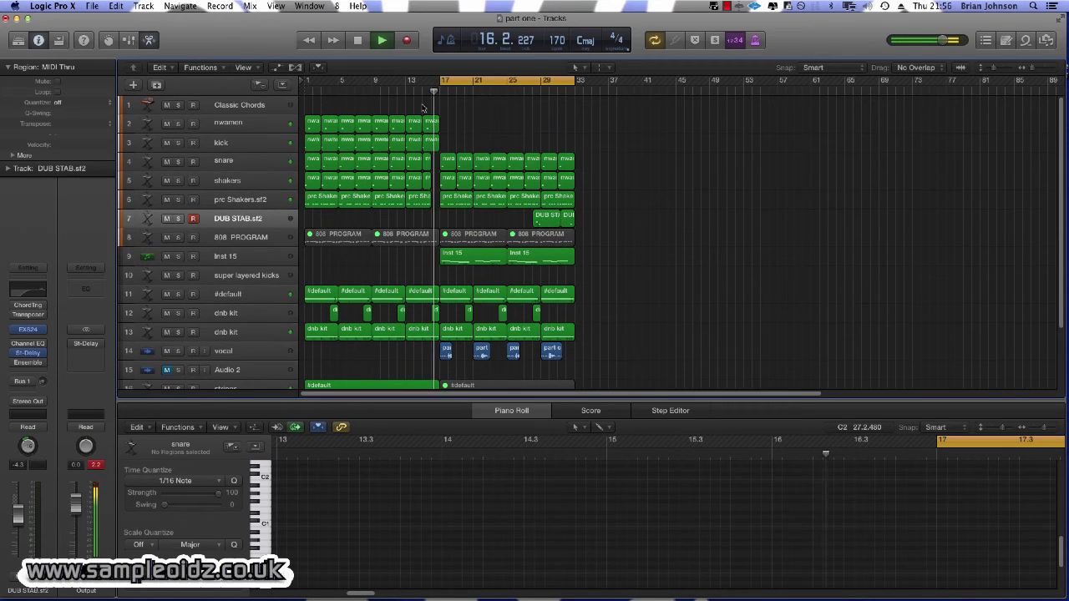
key(space)
click(421, 94)
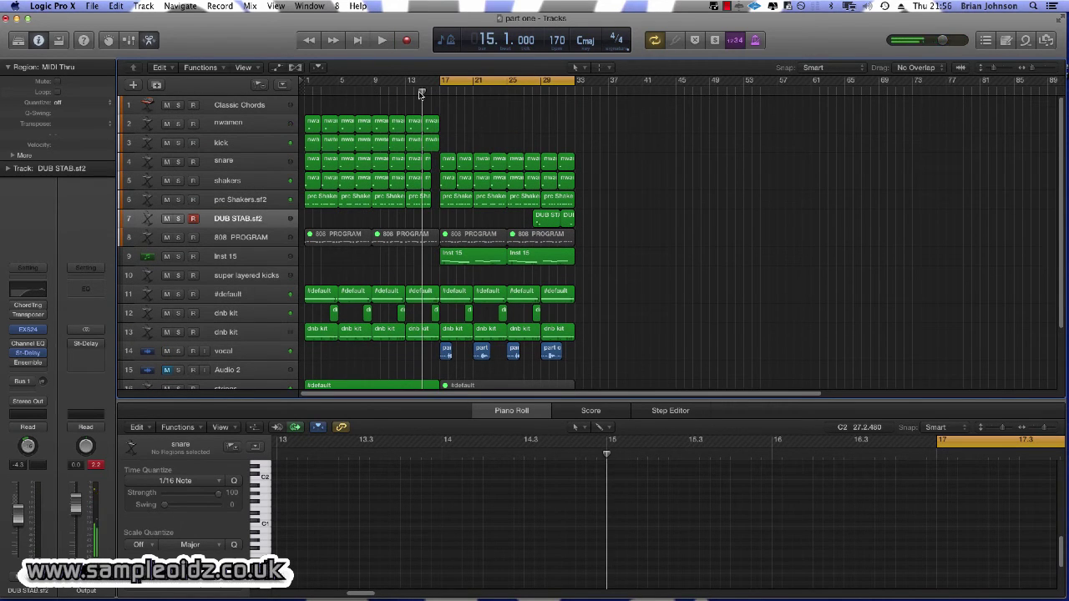
key(space)
click(436, 312)
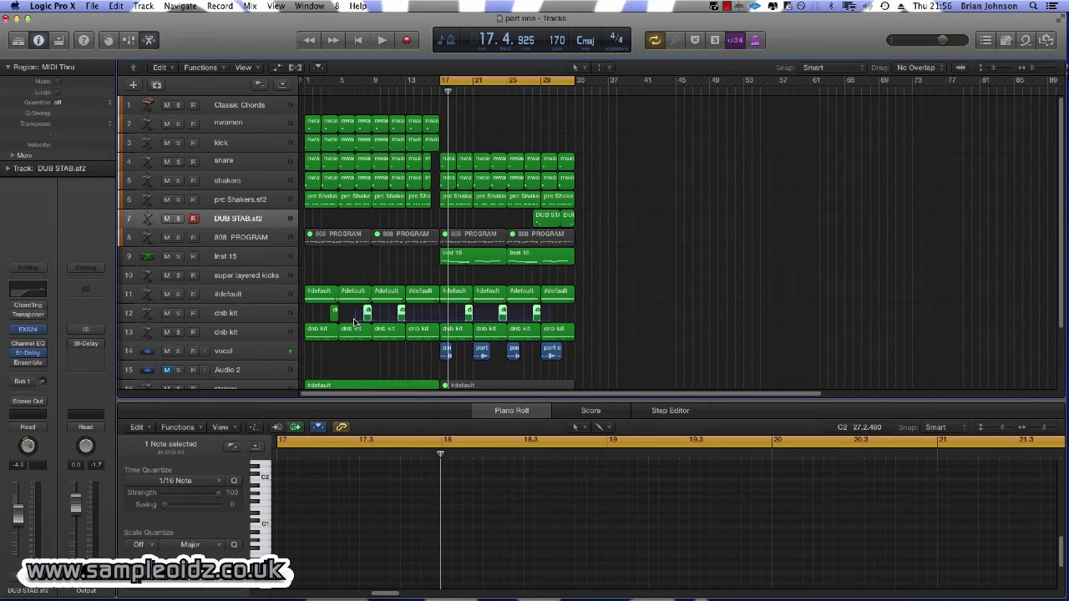
key(Delete)
click(423, 90)
key(space)
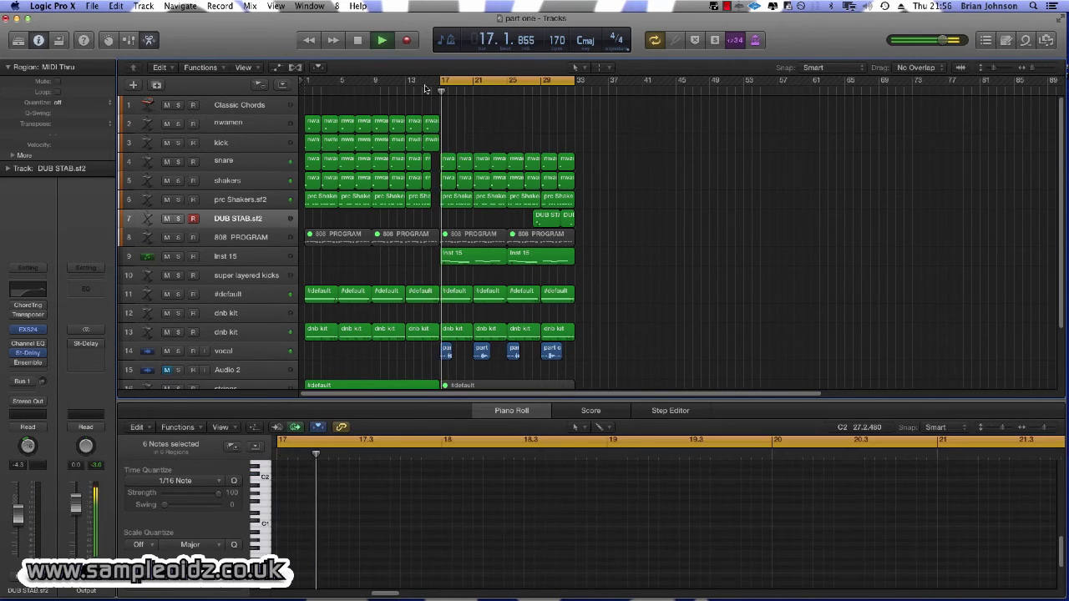
Switch off cycle playback and play the transition again from bar 15.
key(space)
click(423, 90)
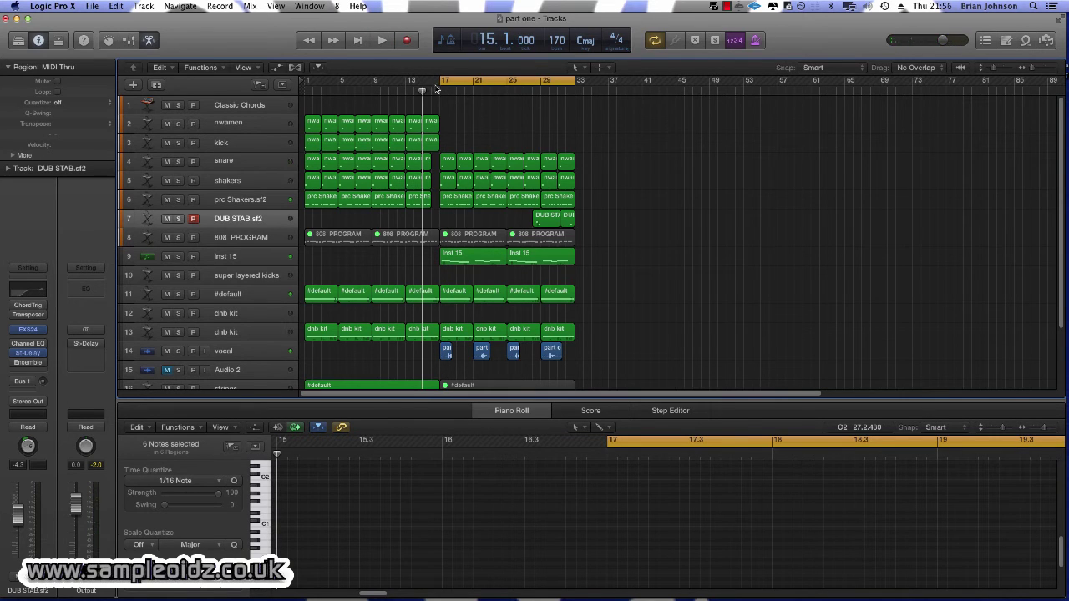
click(443, 82)
key(space)
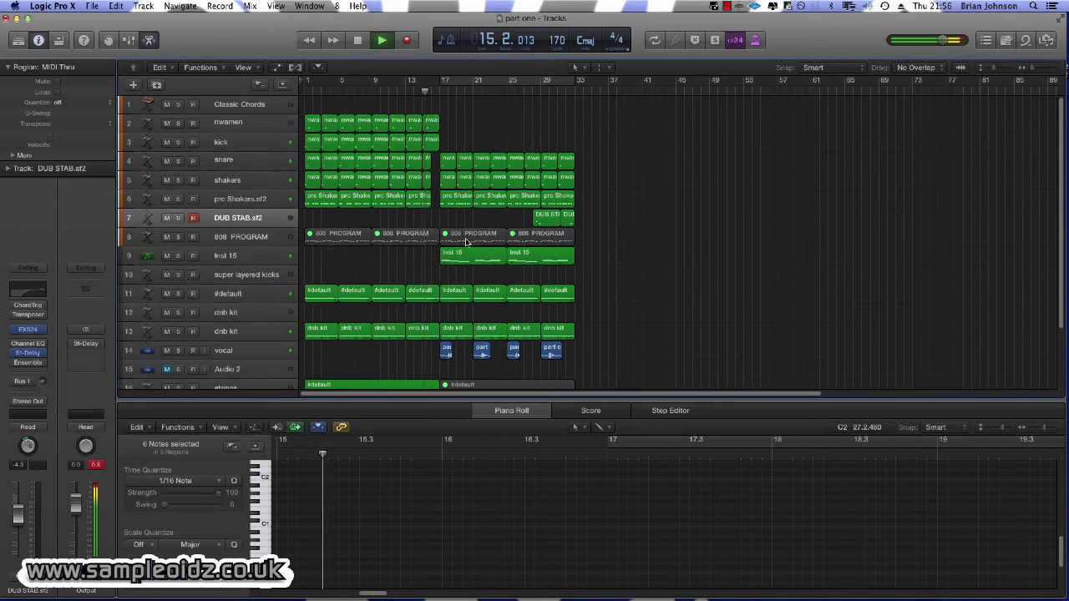
Shorten the first strings region so that it ends at bar 16.
scroll(433, 345, down, 3)
drag(435, 341, 431, 341)
scroll(434, 342, down, 1)
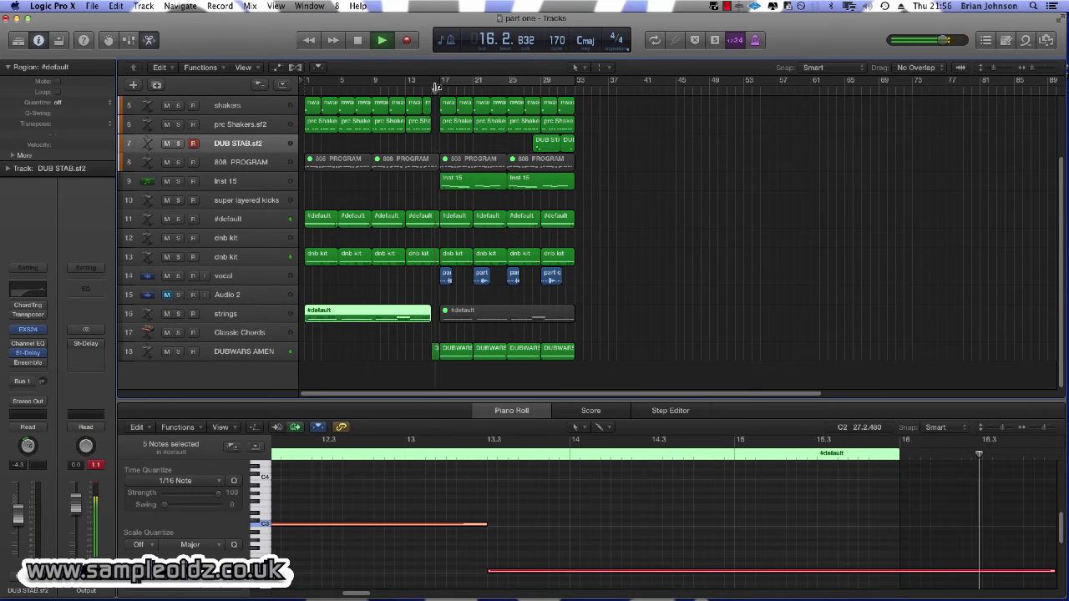
Set the cycle range from bar 16 to bar 33 and listen to the transition.
key(space)
drag(436, 82, 578, 99)
key(space)
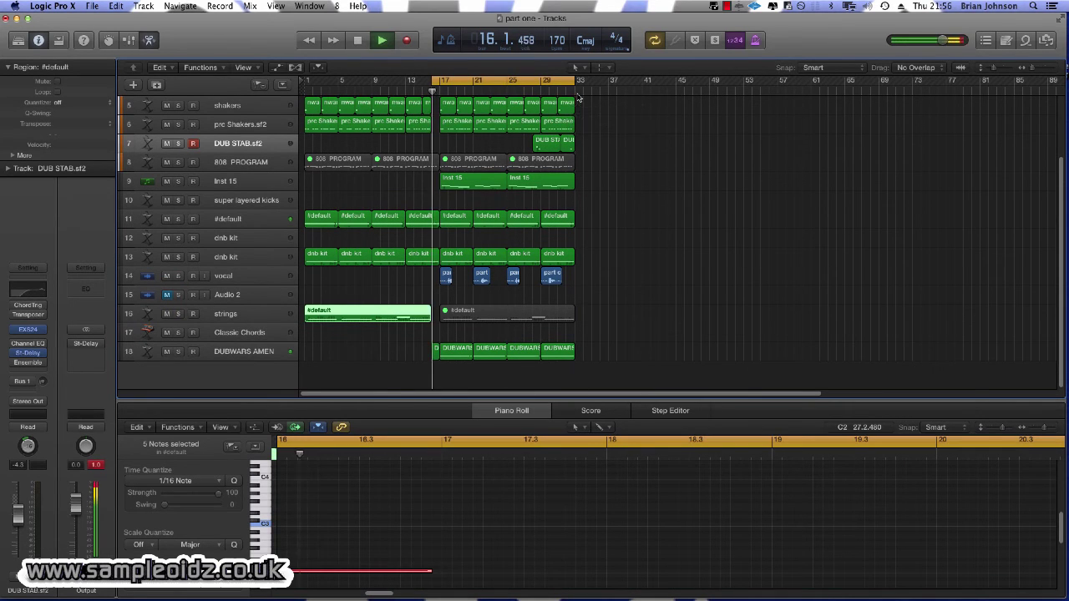
key(space)
Shorten the last nwamen, kick and #default regions before bar 17 so they end at bar 16.
scroll(448, 297, up, 3)
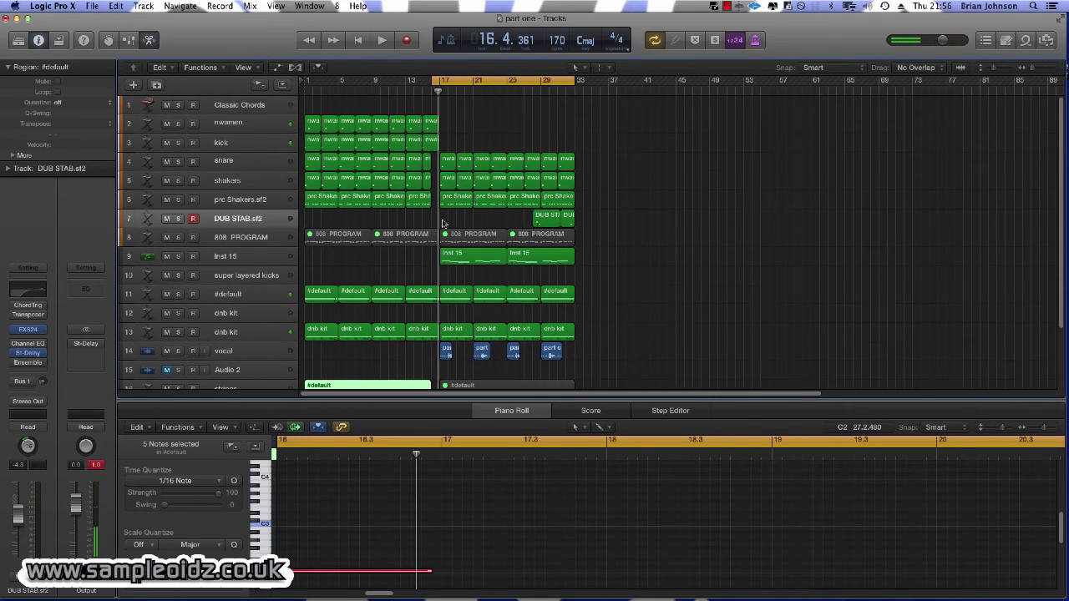
drag(436, 117, 427, 149)
key(space)
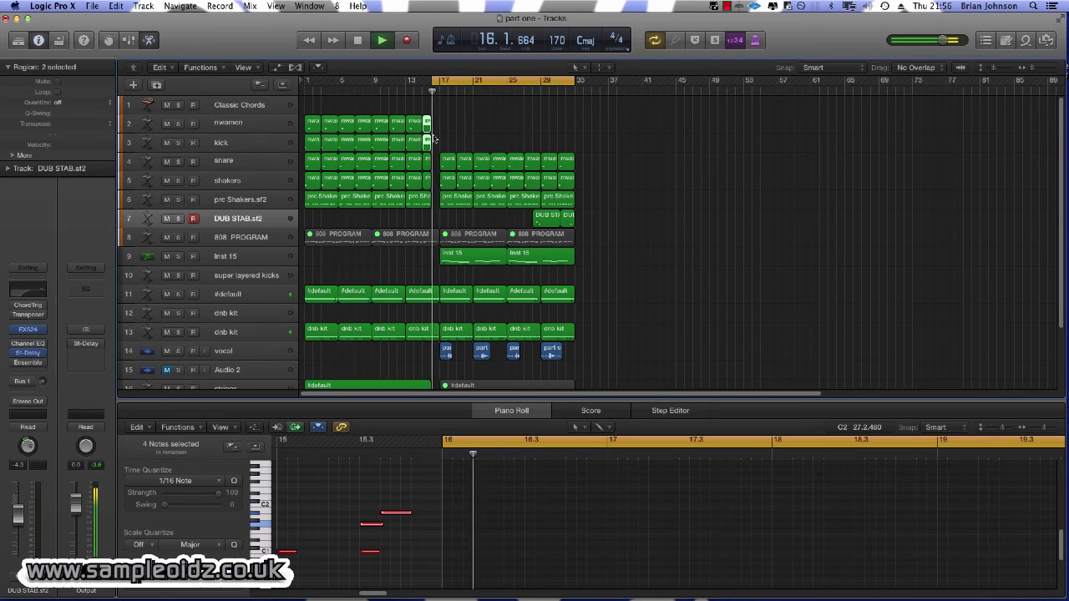
key(space)
click(435, 297)
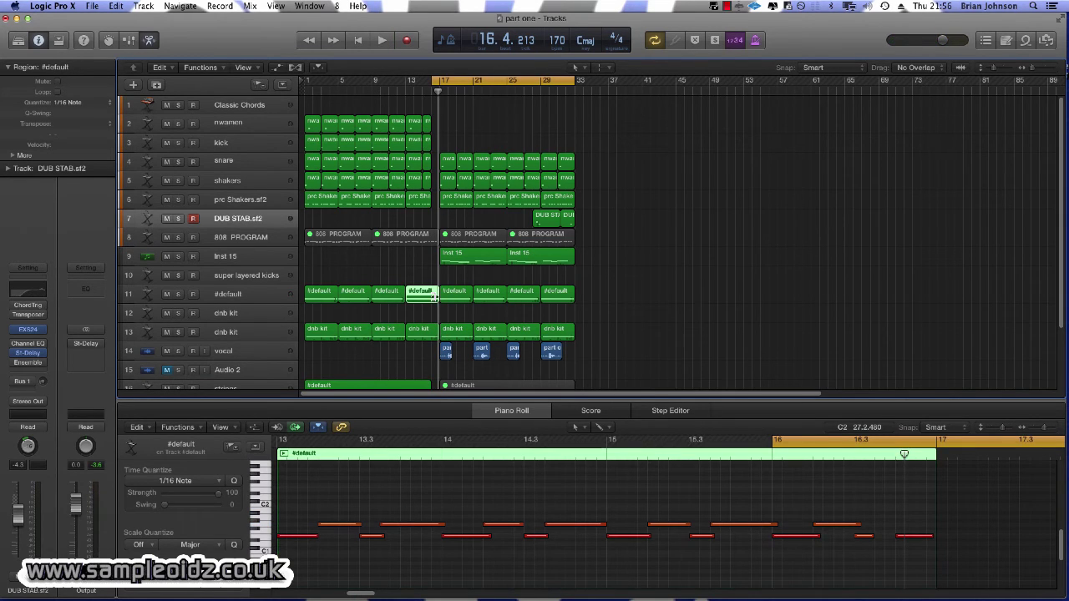
drag(435, 296, 432, 298)
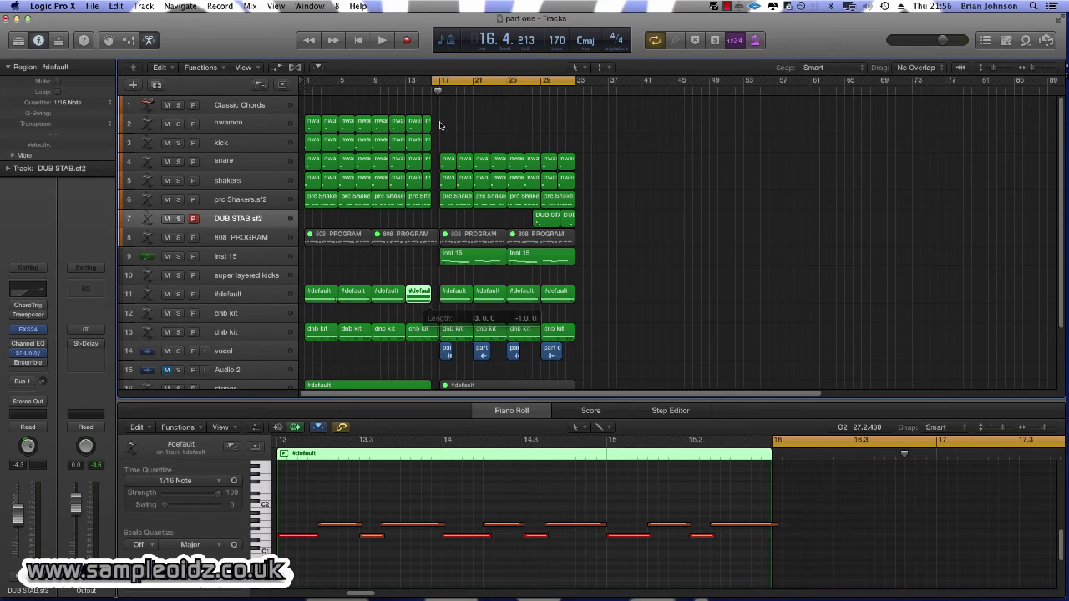
Move the cycle range so it starts at bar 15 and listen through the transition.
drag(446, 82, 438, 83)
key(space)
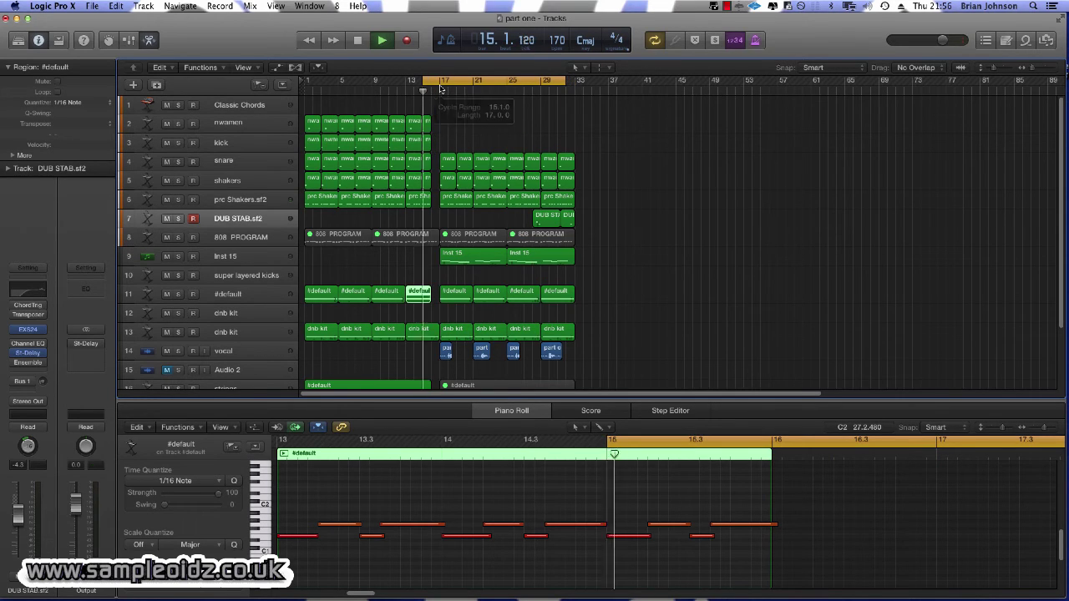
click(485, 128)
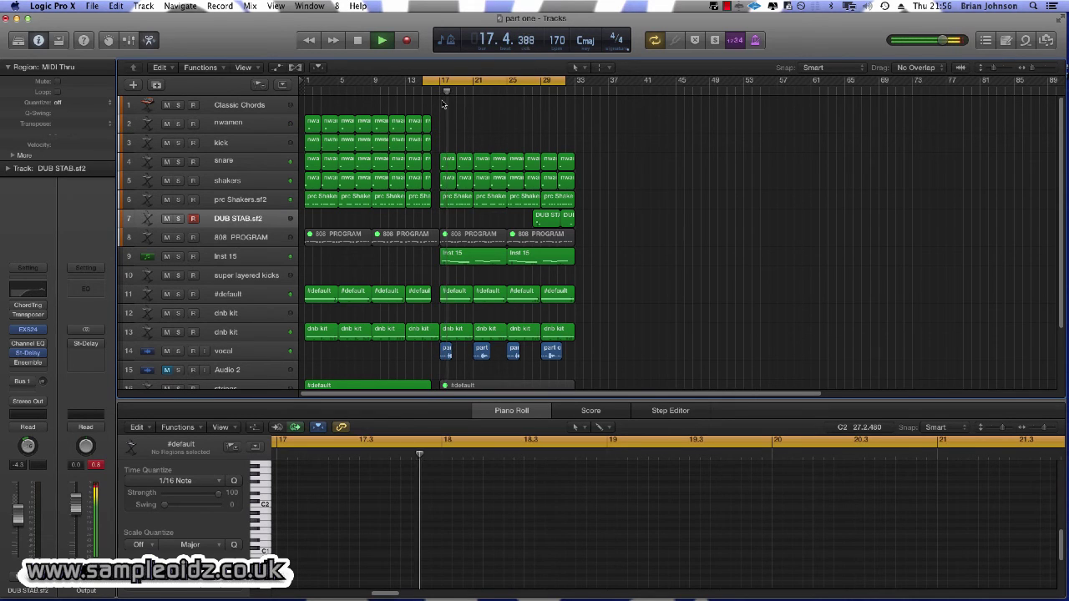
scroll(476, 181, down, 3)
key(space)
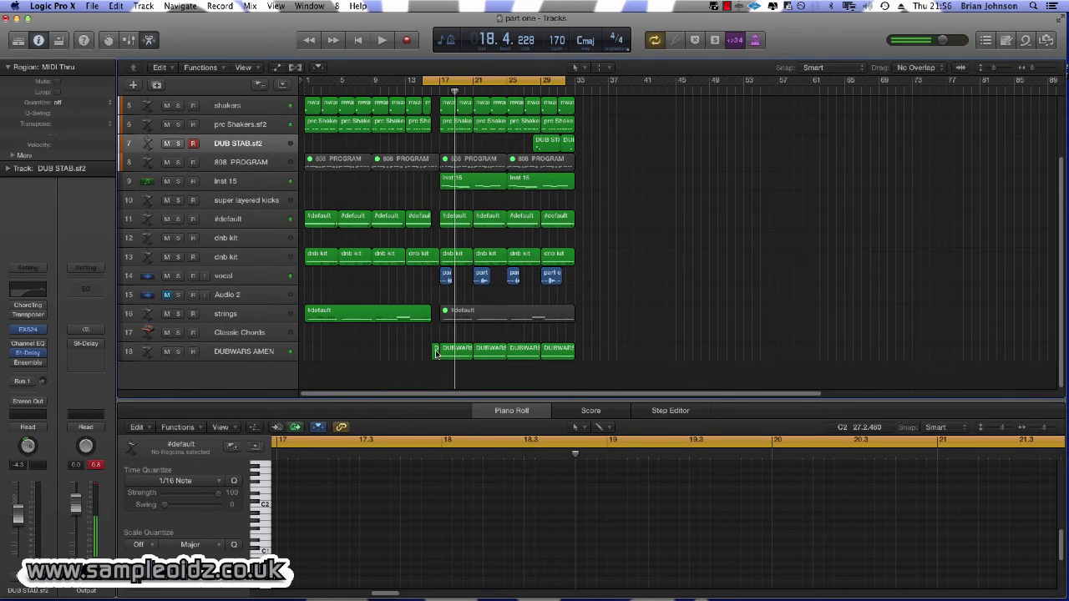
Duplicate the DUBWARS AMEN track, move the one-bar region at bar 16 onto the duplicate, and listen from bar 15.
click(435, 351)
click(242, 352)
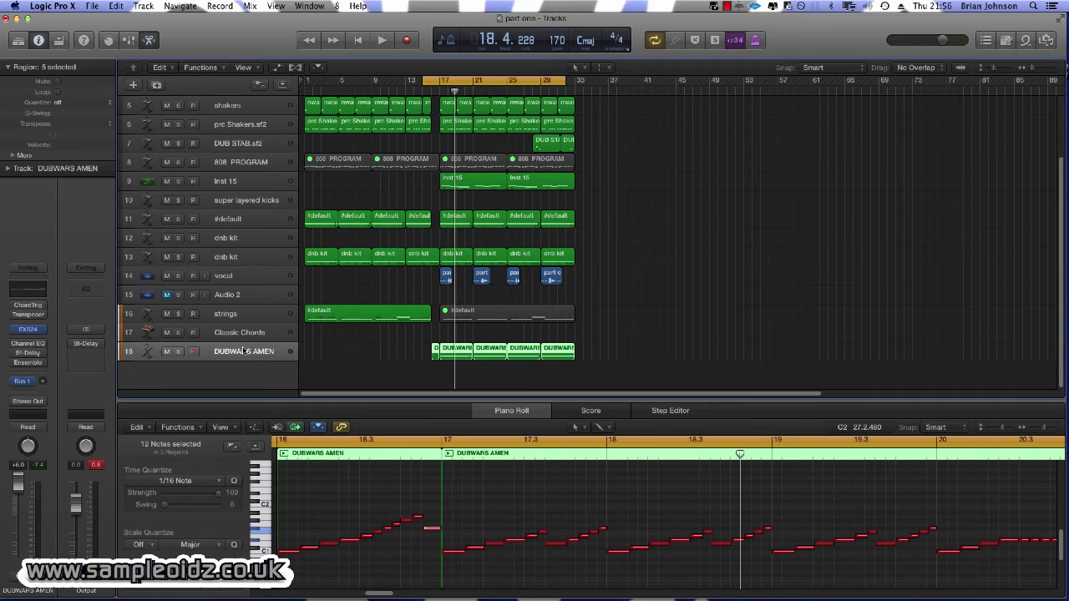
key(super+d)
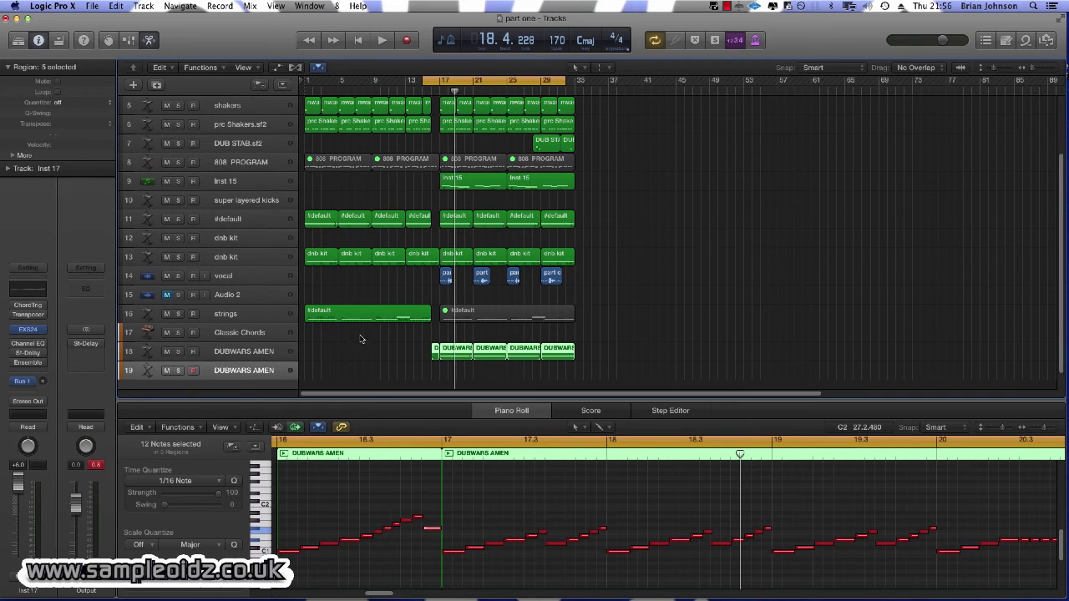
click(433, 373)
drag(433, 356, 434, 375)
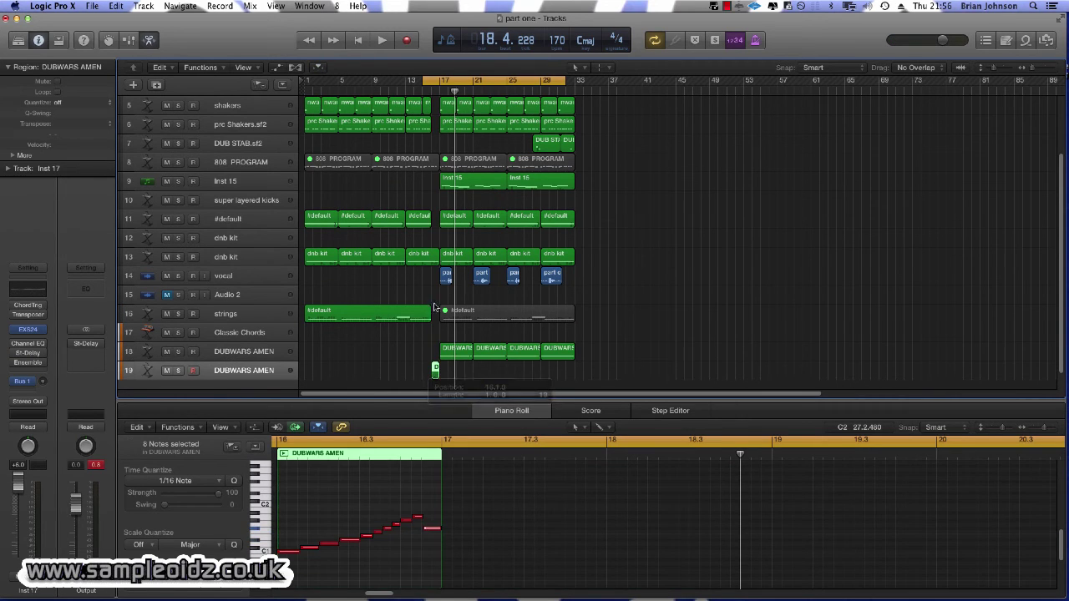
key(space)
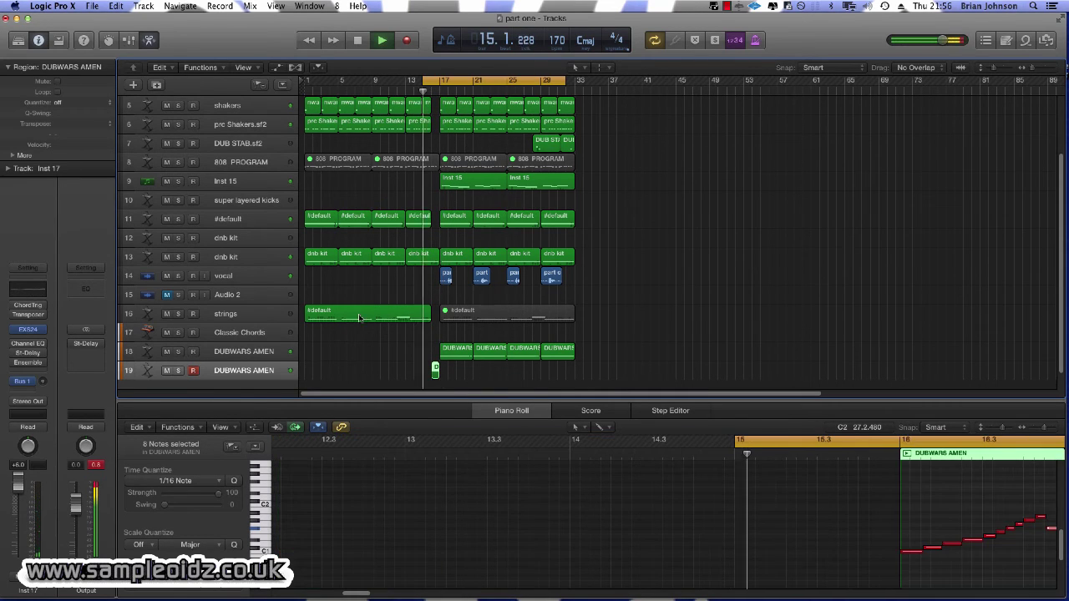
key(space)
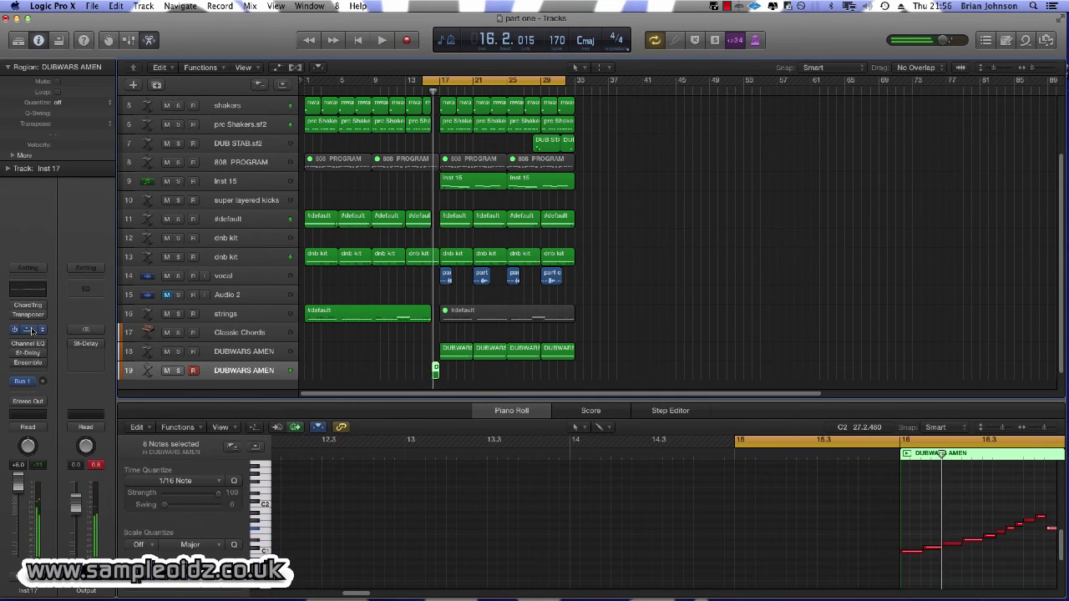
click(33, 372)
mouse_move(55, 421)
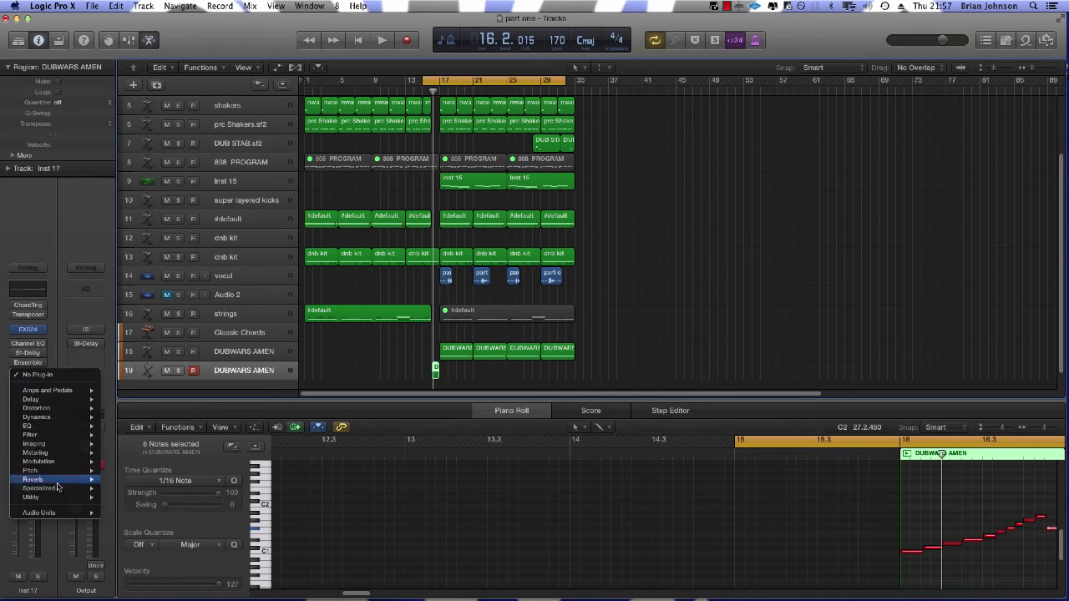
mouse_move(58, 519)
mouse_move(167, 547)
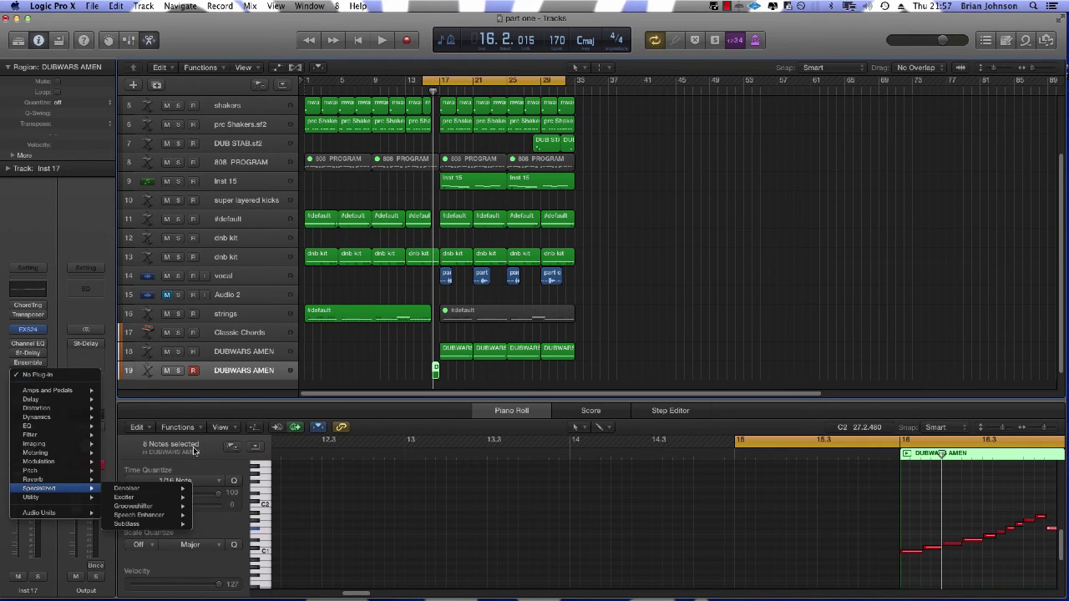
click(479, 375)
key(space)
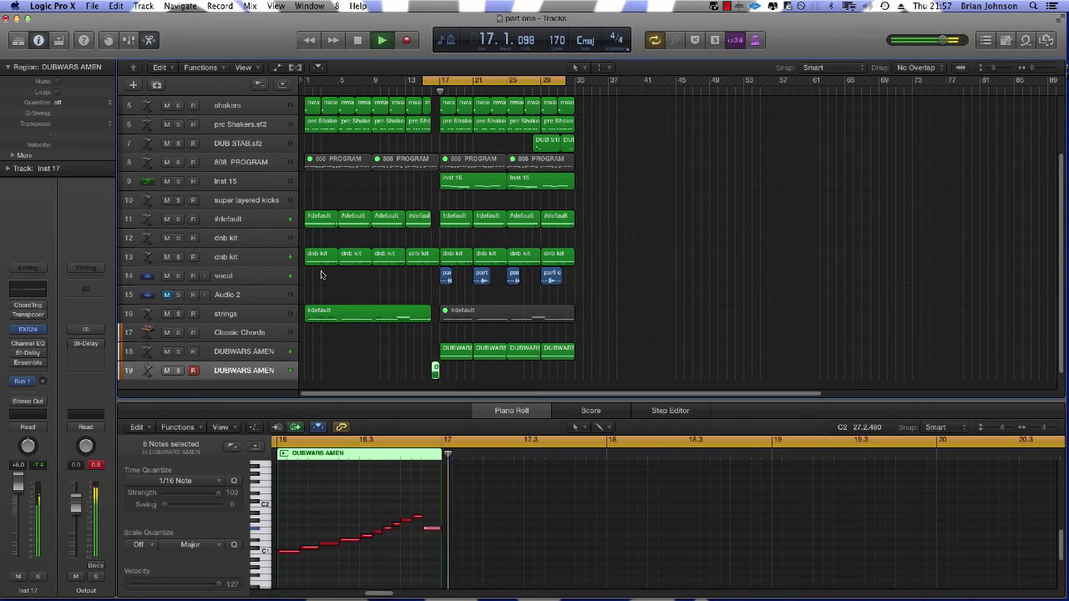
key(space)
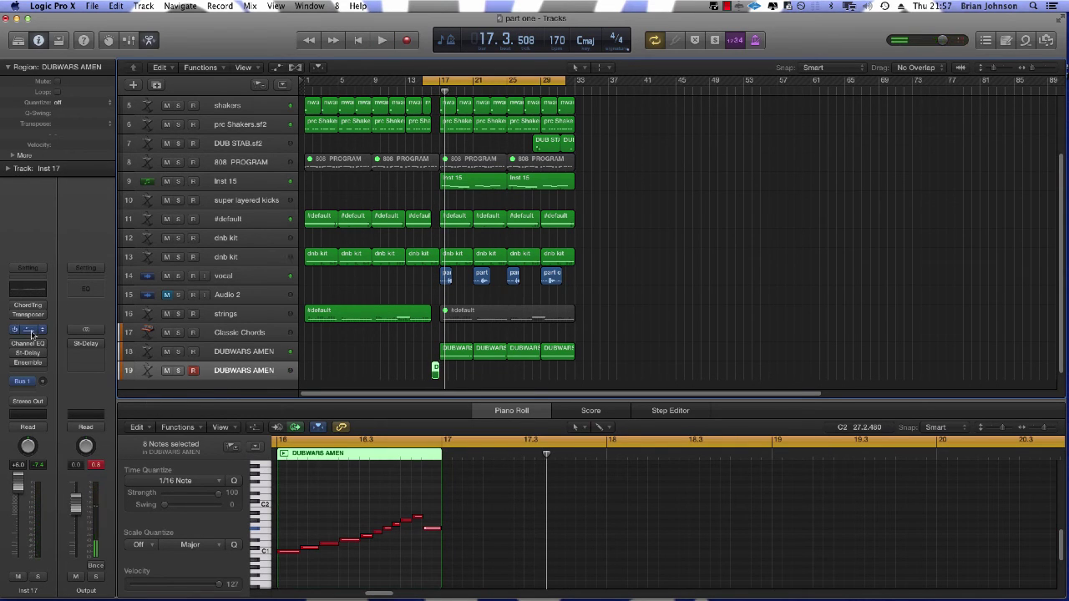
click(35, 348)
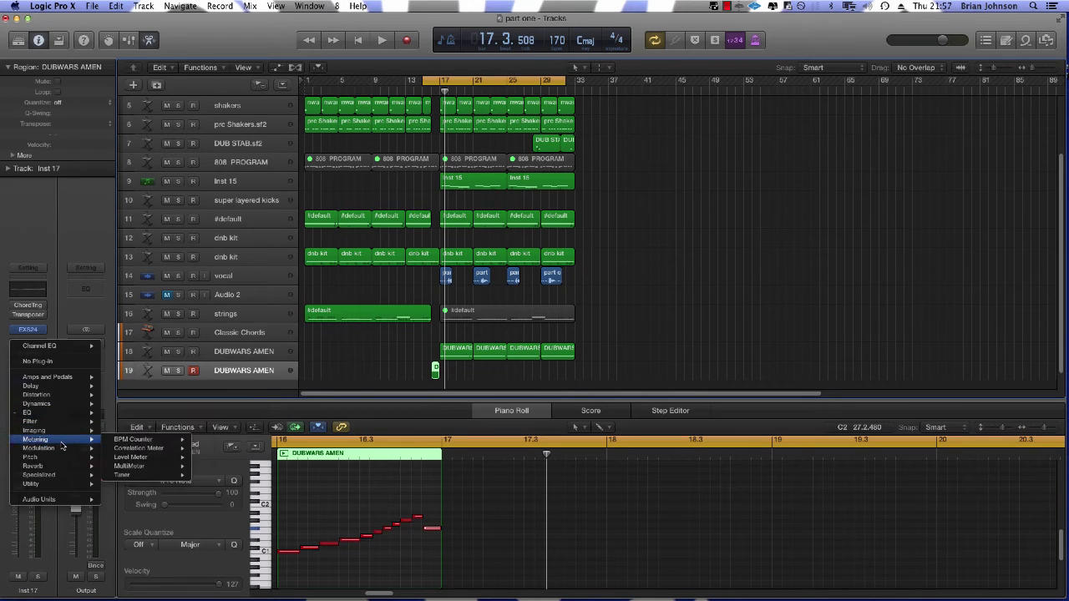
mouse_move(62, 451)
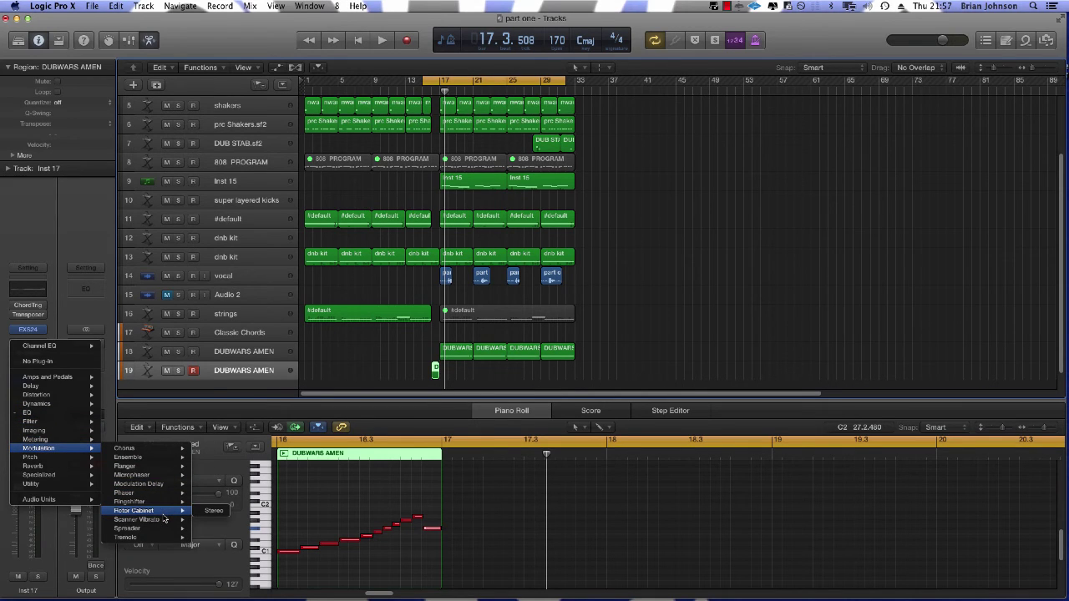
mouse_move(179, 501)
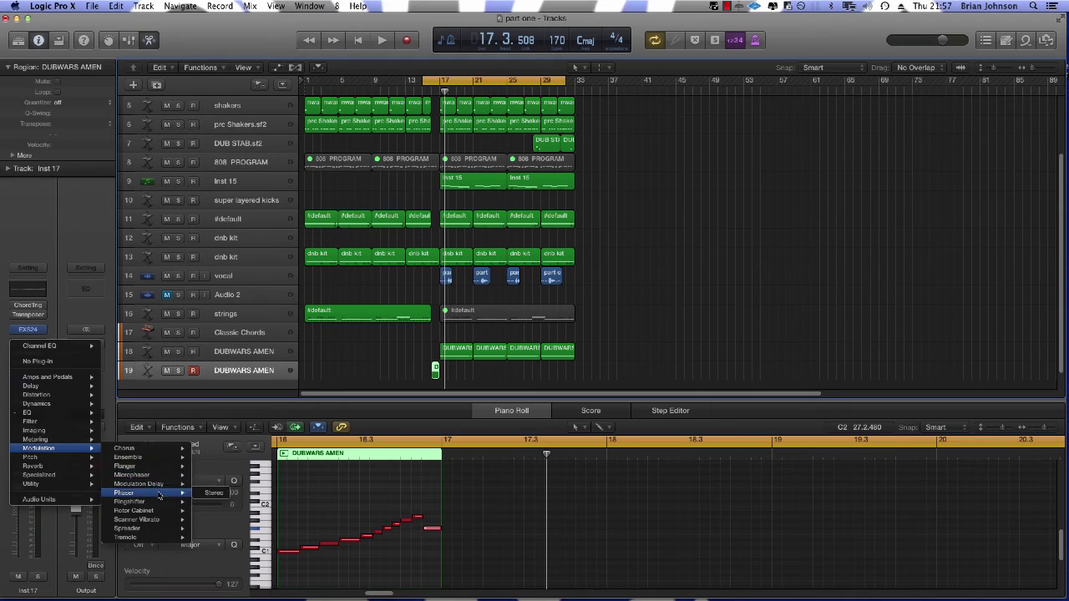
mouse_move(161, 513)
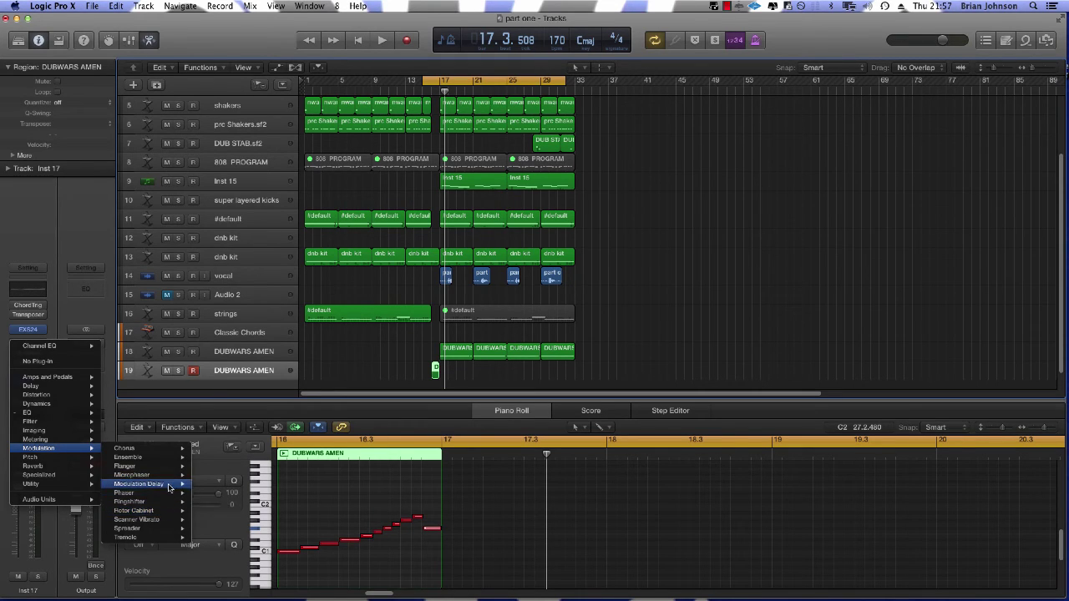
mouse_move(169, 486)
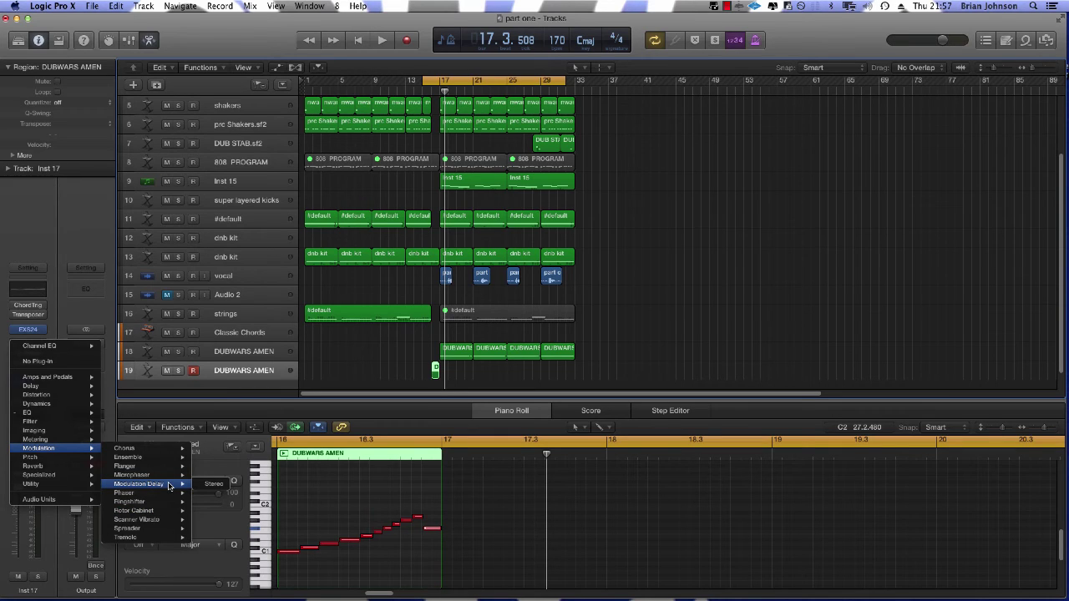
click(617, 331)
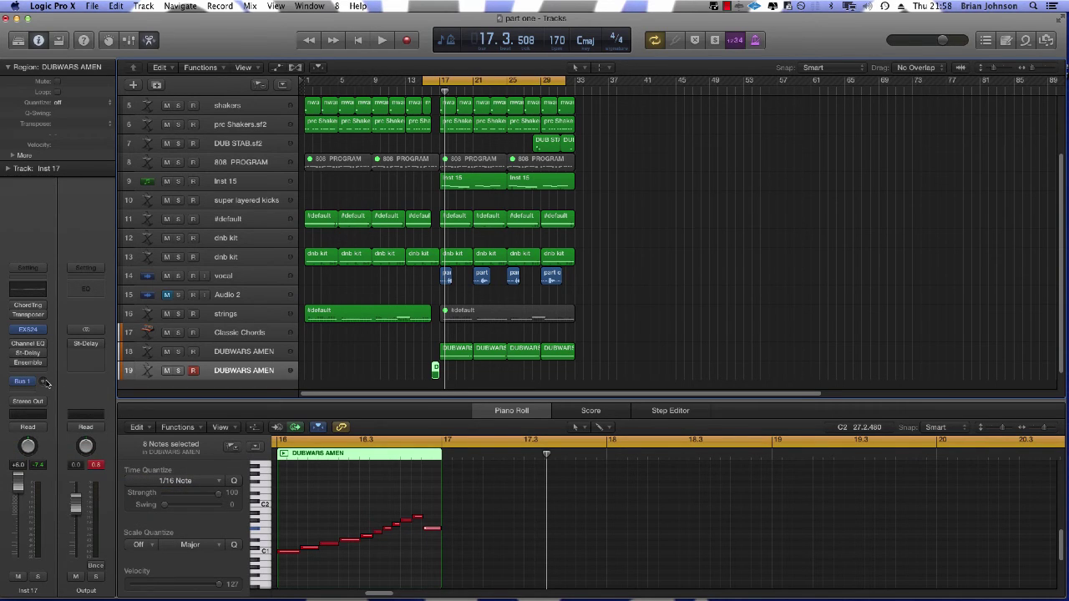
Insert a stereo AutoFilter in the next free effect slot of the duplicated DUBWARS AMEN track and listen to the breakdown.
key(space)
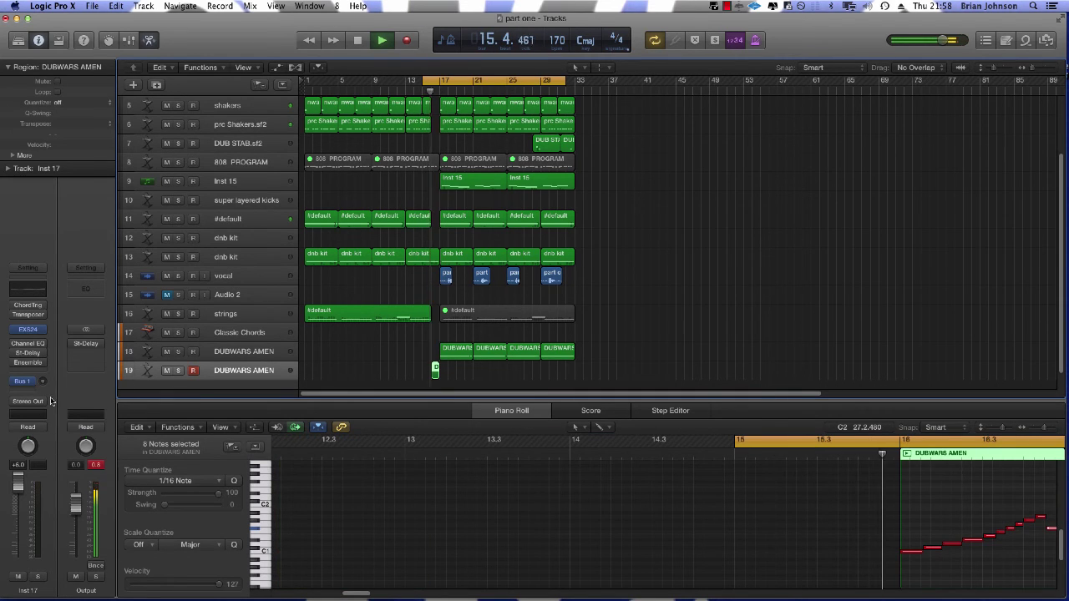
key(space)
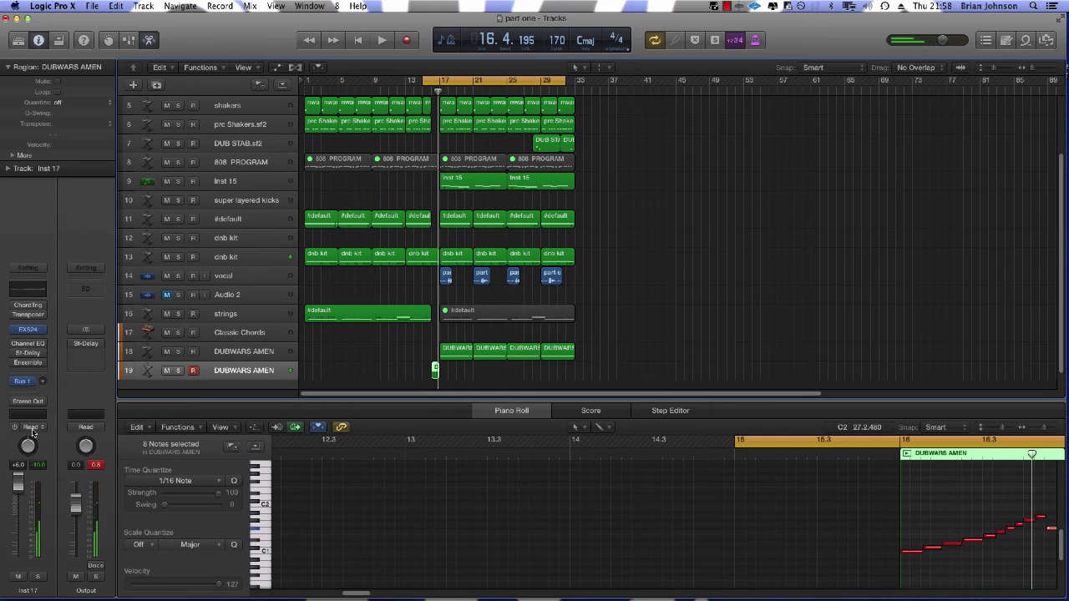
click(41, 375)
mouse_move(38, 409)
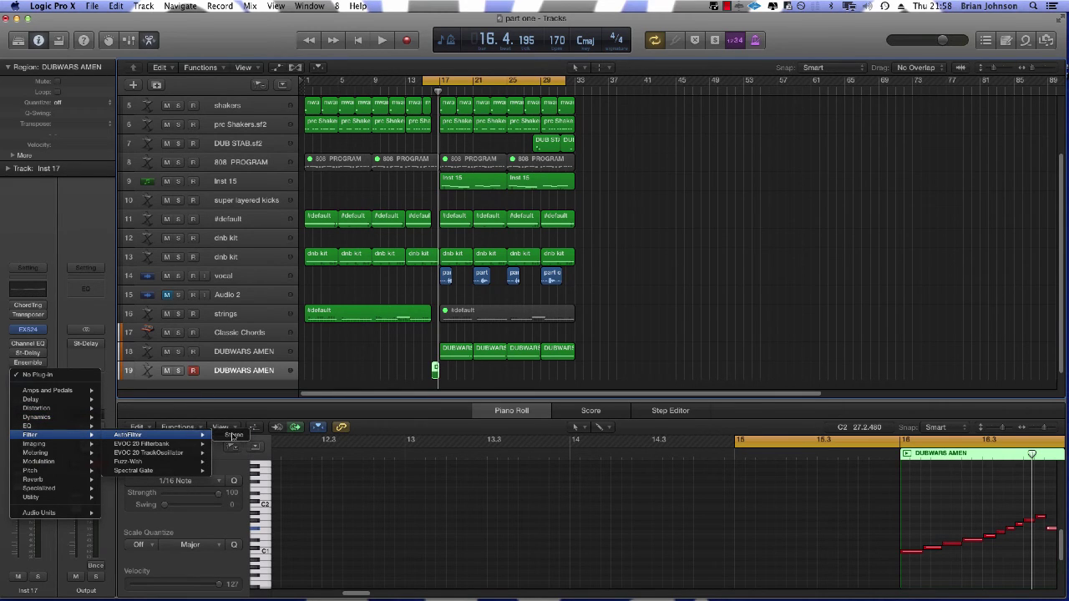
mouse_move(201, 444)
click(129, 435)
key(space)
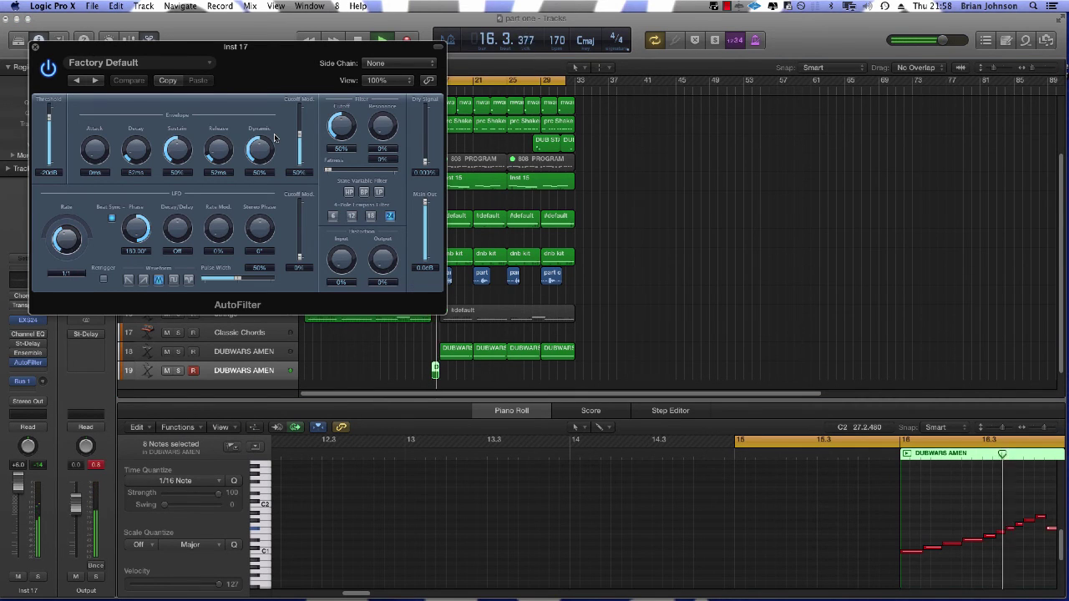
key(space)
Load the AutoFilter preset Always Rising Filter, listen to the breakdown with it, and close the plug-in window.
click(93, 80)
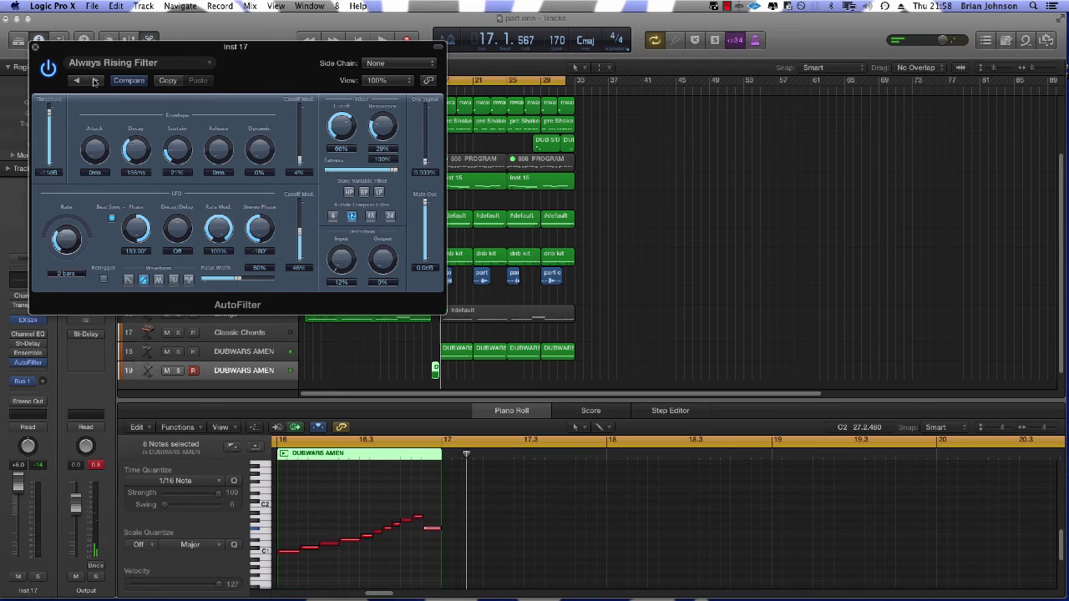
key(space)
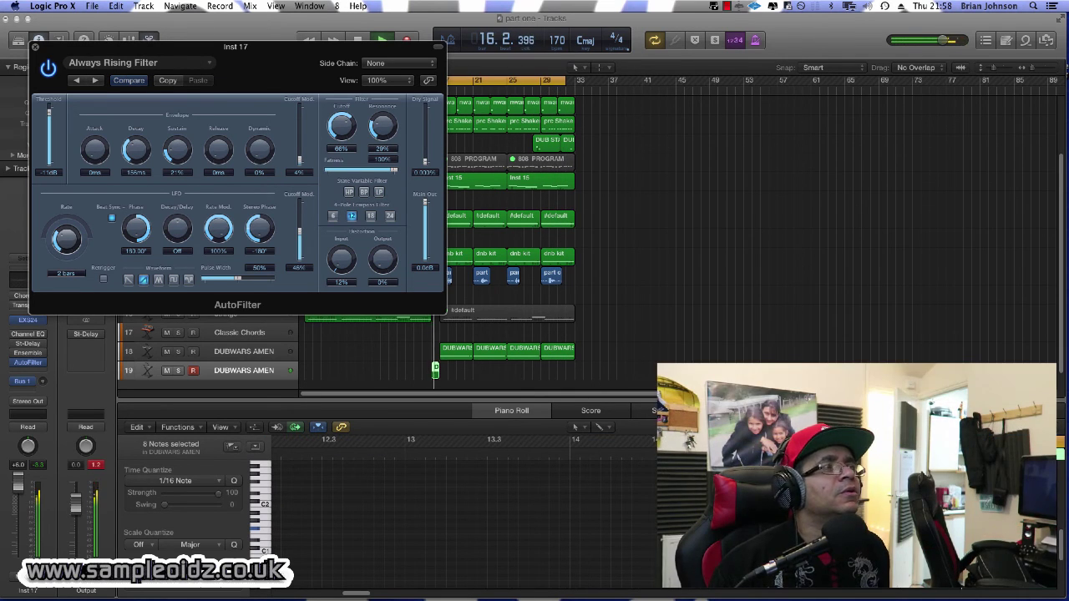
click(35, 47)
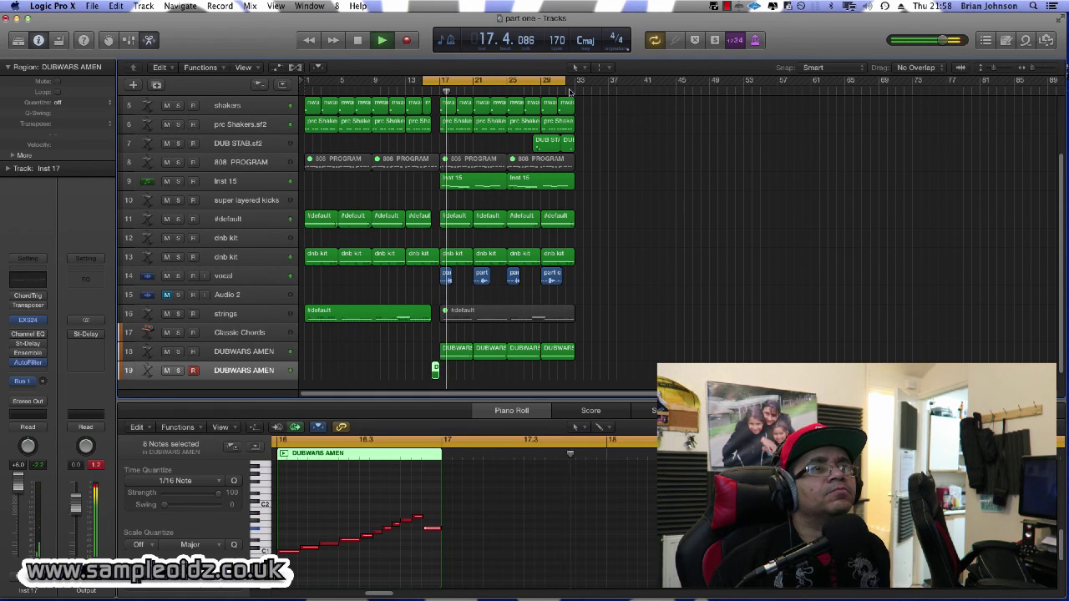
Extend the end of the cycle range to bar 33 and save the project.
click(636, 141)
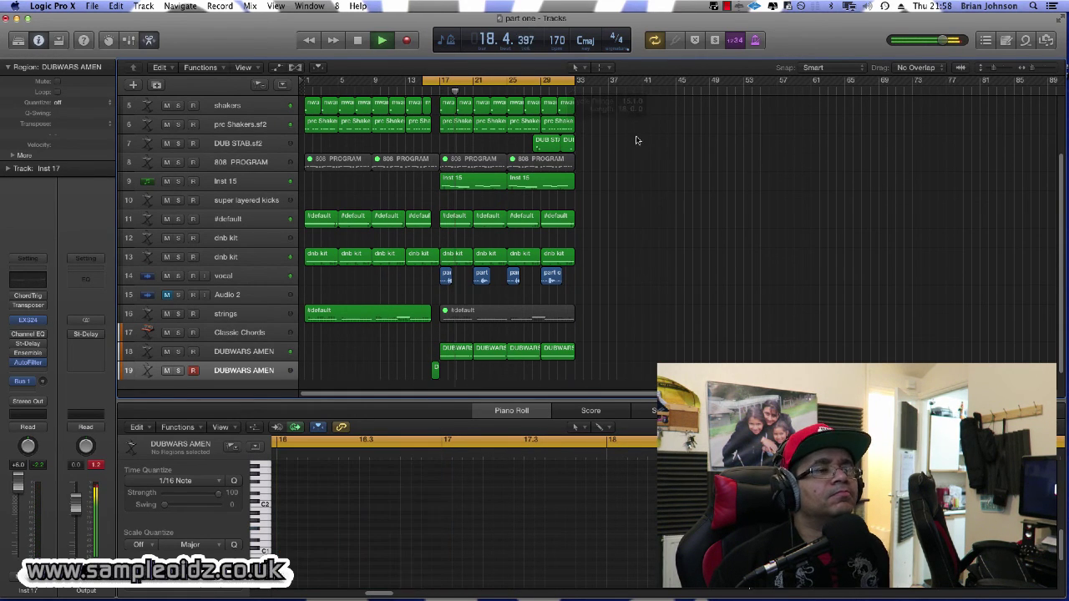
click(92, 6)
click(101, 89)
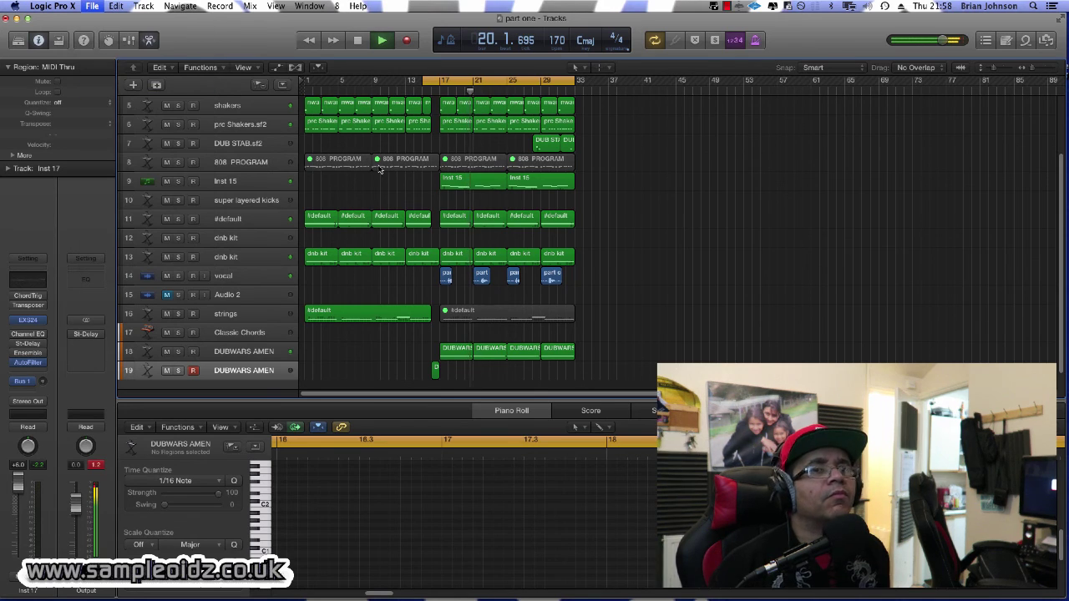
Move the cycle range so that it starts at bar 1.
drag(440, 79, 417, 84)
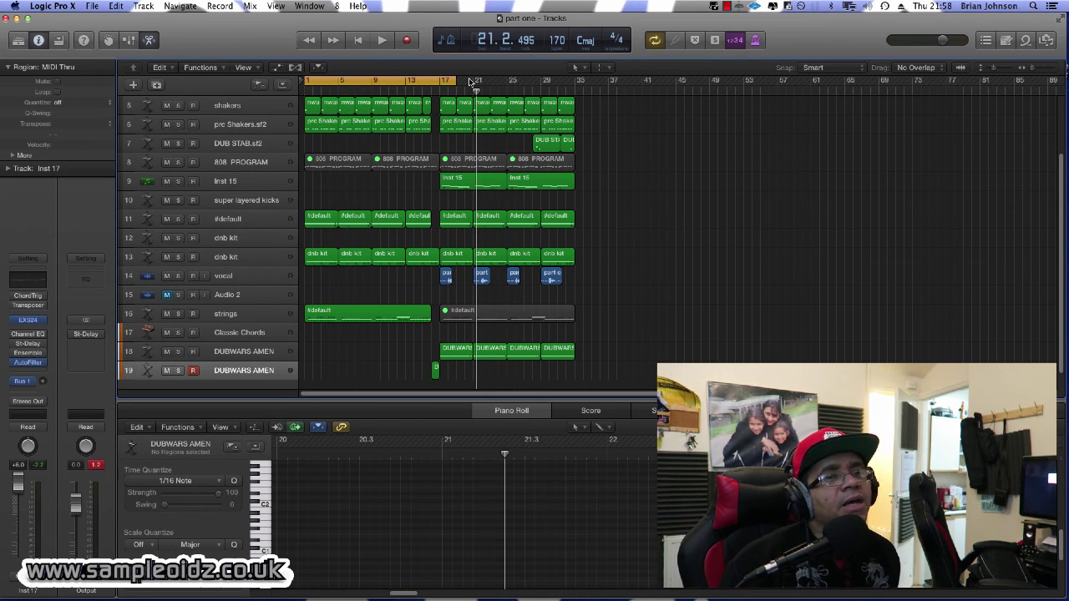